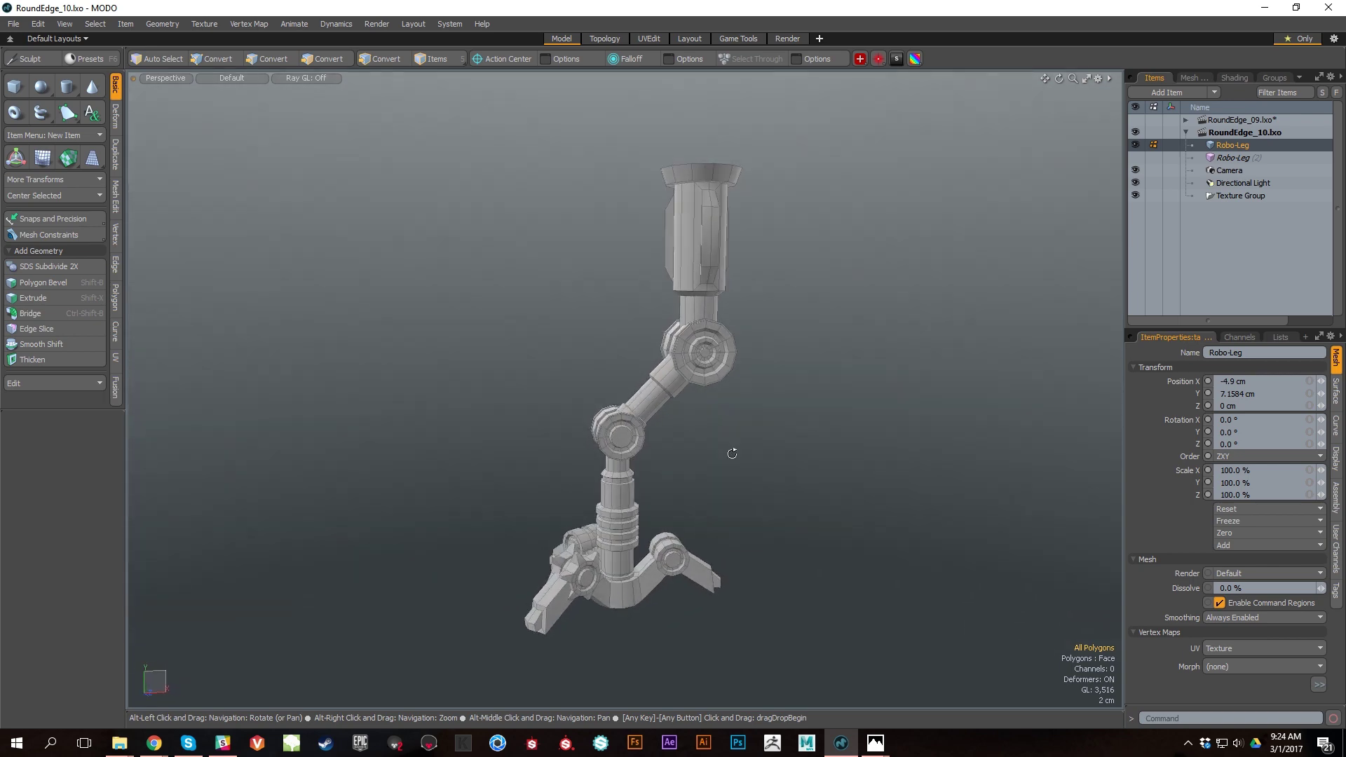
# Step: Switch to polygon selection and show the Shader Tree, resizing its area to balance it with the item properties
pyautogui.keyDown('ctrl'); pyautogui.keyDown('alt'); pyautogui.moveTo(813, 490); pyautogui.dragTo(765, 466); pyautogui.keyUp('alt'); pyautogui.keyUp('ctrl')
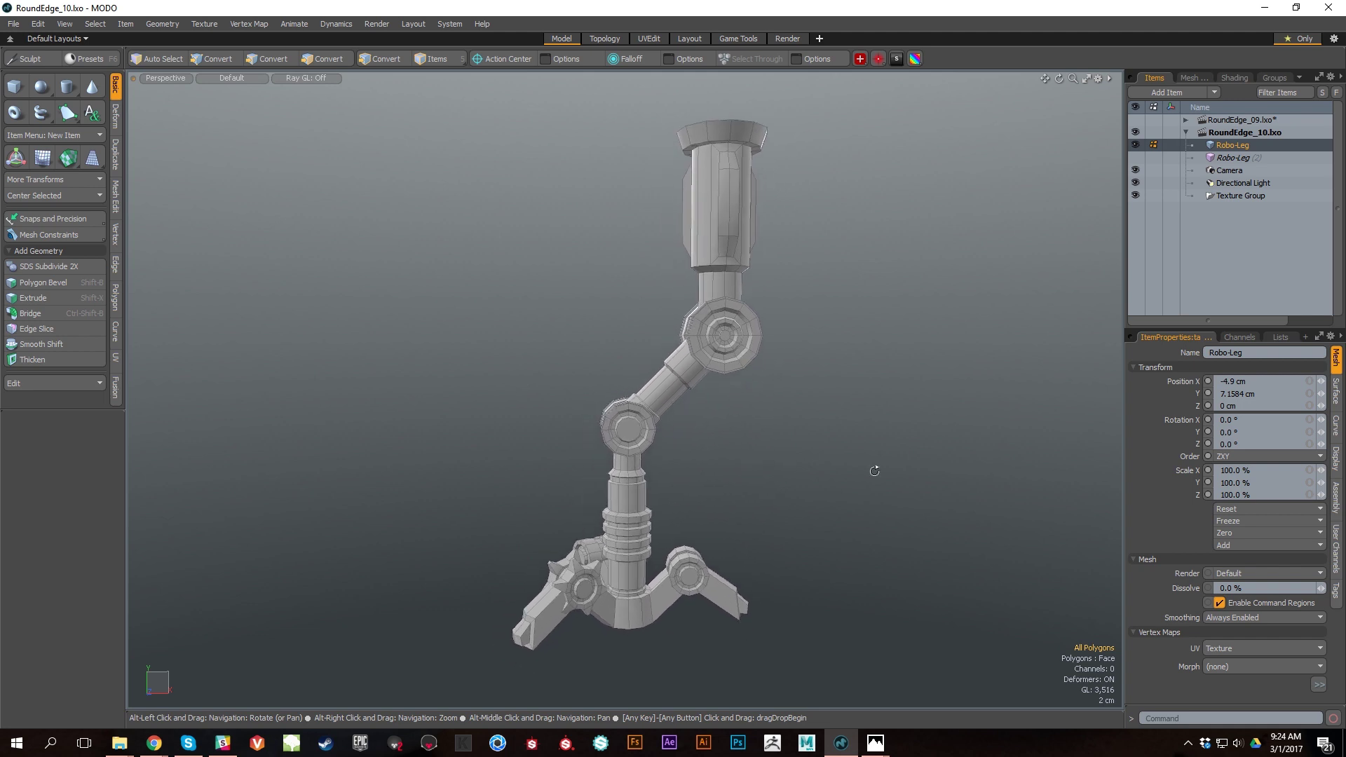
pyautogui.press('3')
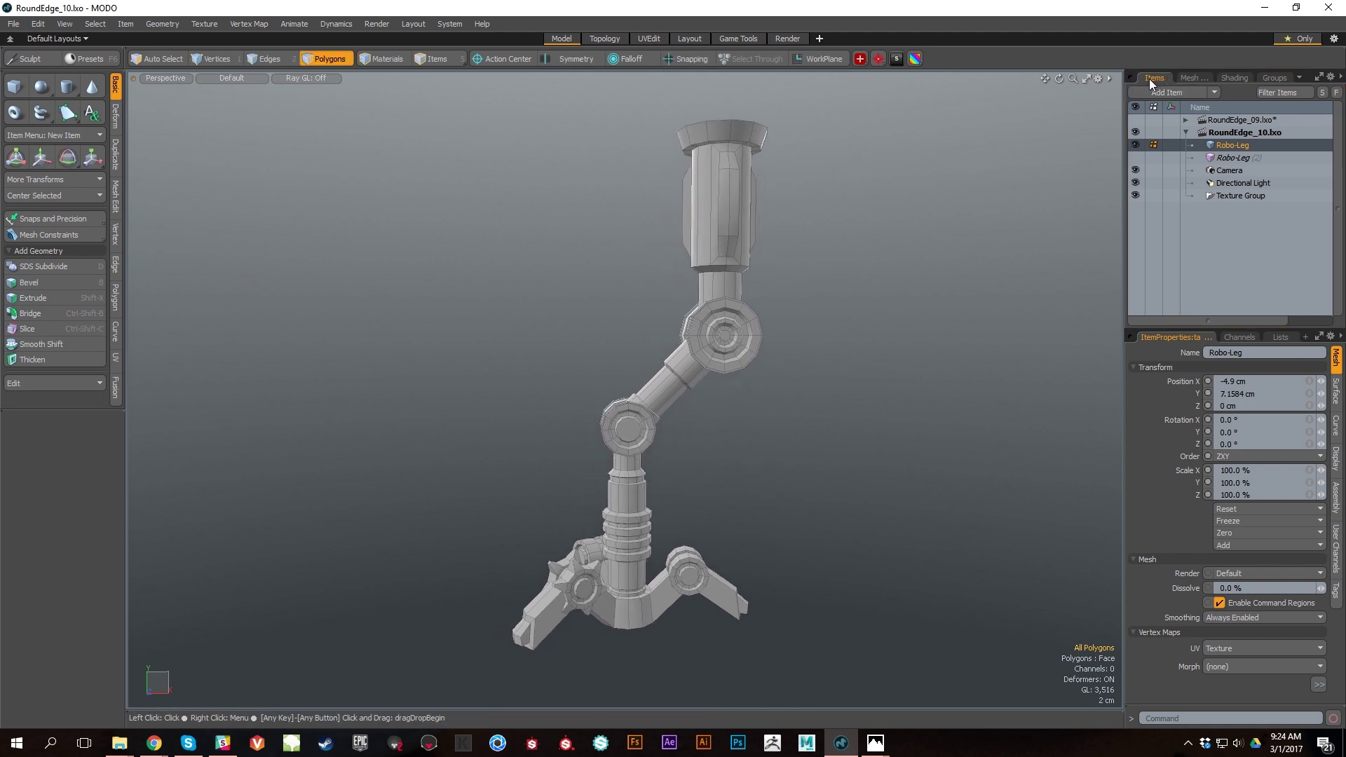
pyautogui.click(1235, 78)
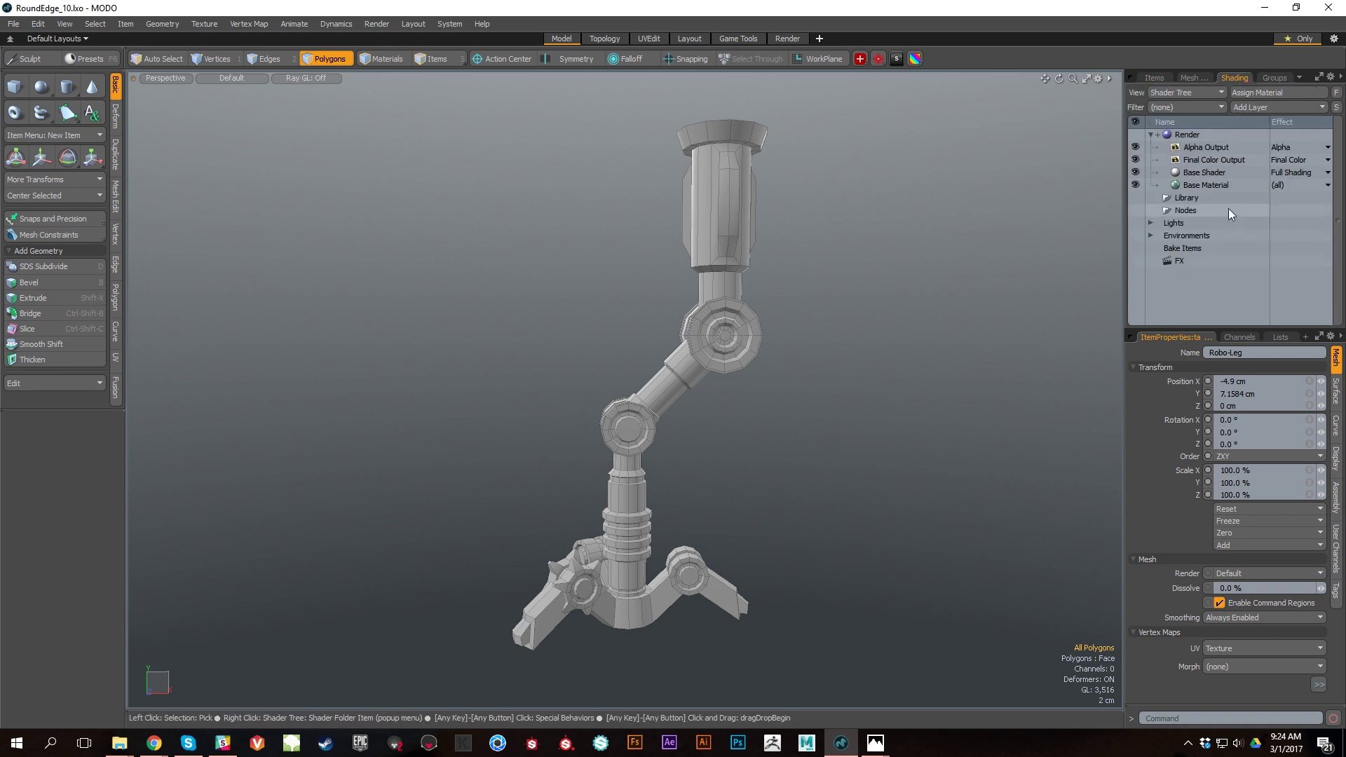
pyautogui.moveTo(1234, 330); pyautogui.dragTo(1234, 435)
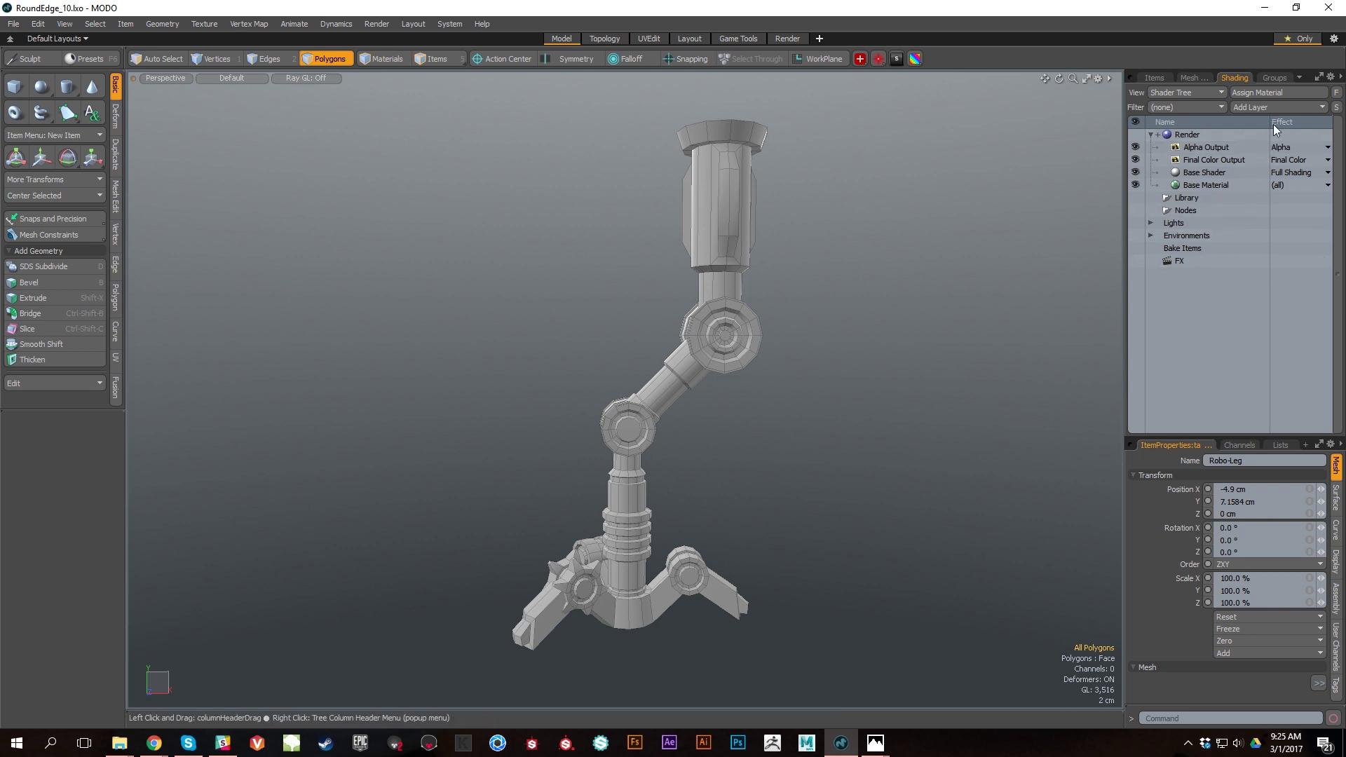
pyautogui.moveTo(1215, 436)
pyautogui.mouseDown()
pyautogui.moveTo(1214, 355)
pyautogui.moveTo(1214, 413)
pyautogui.mouseUp()
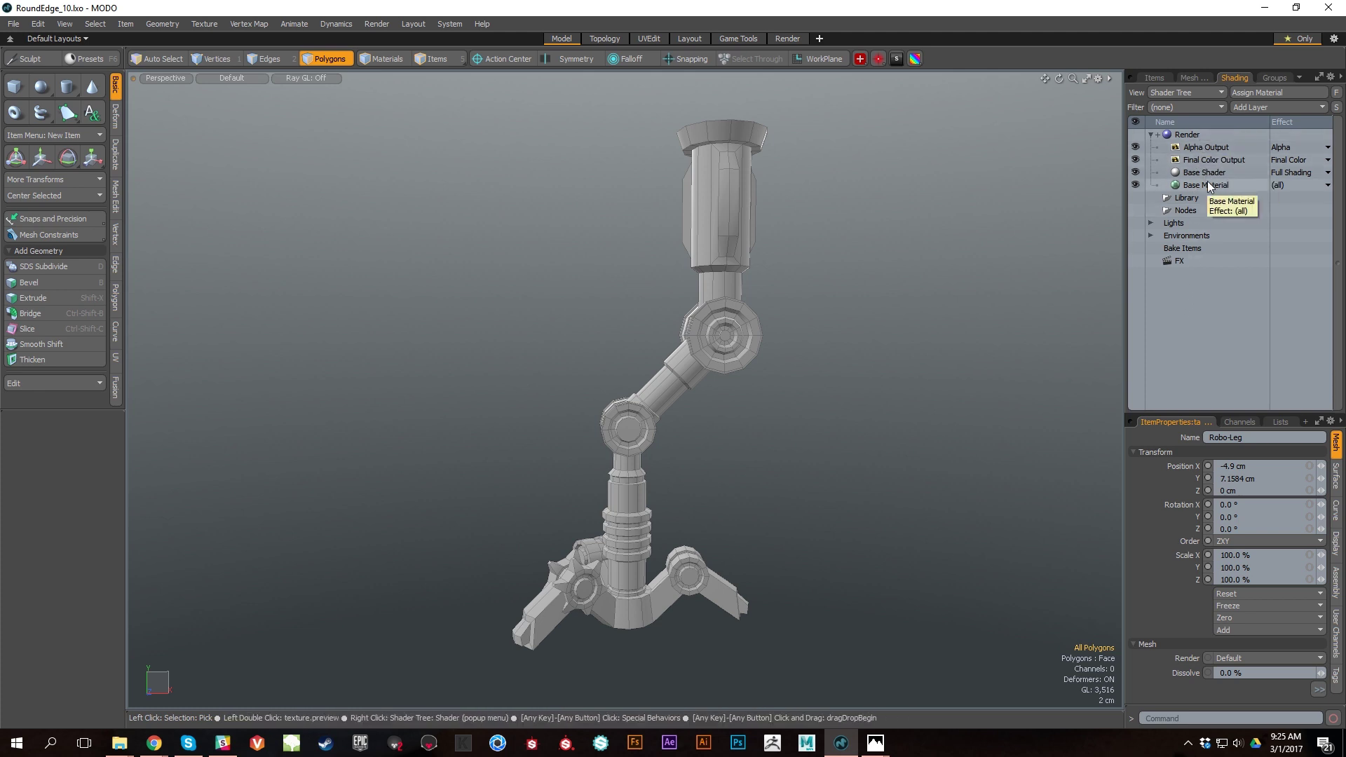
pyautogui.moveTo(1252, 416); pyautogui.dragTo(1252, 381)
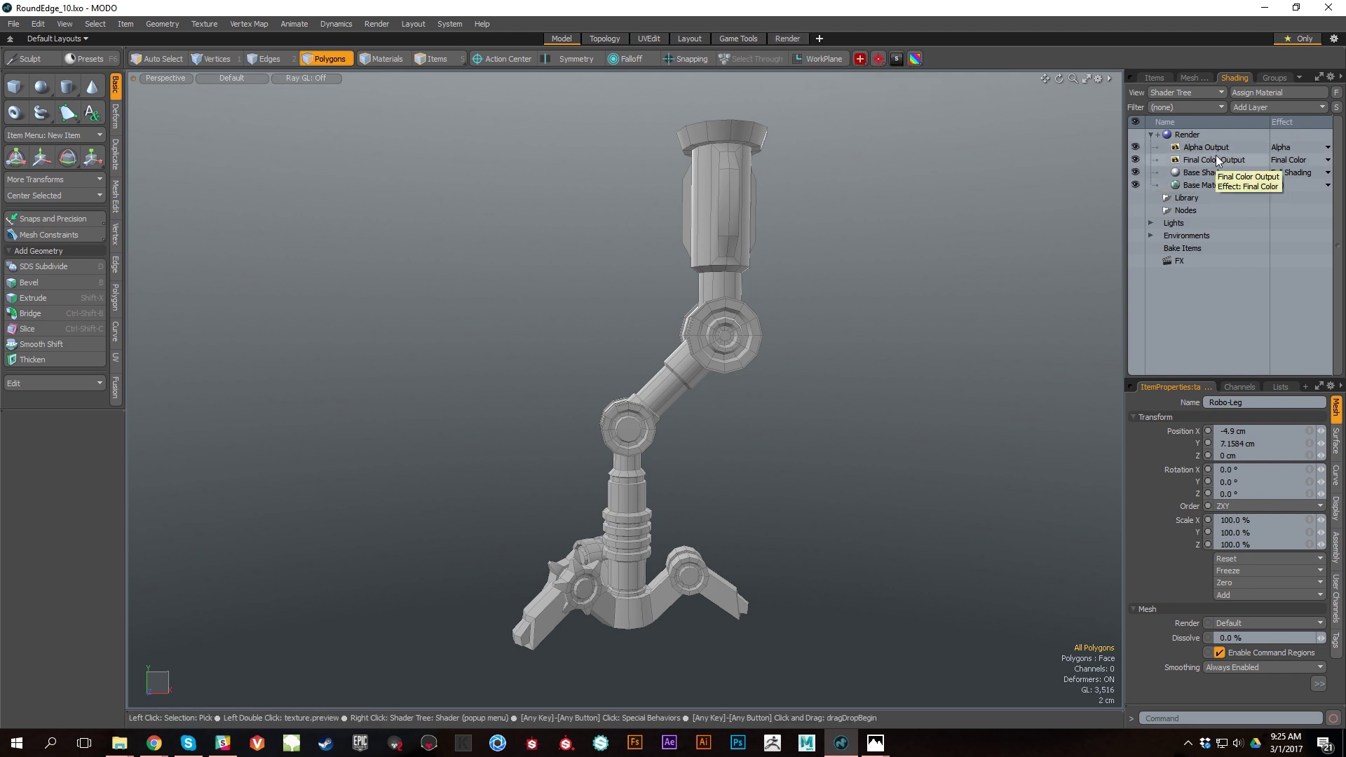
# Step: Examine the Render item's frame and render settings and the Base Shader's shading and visibility options in the Shader Tree
pyautogui.click(1188, 135)
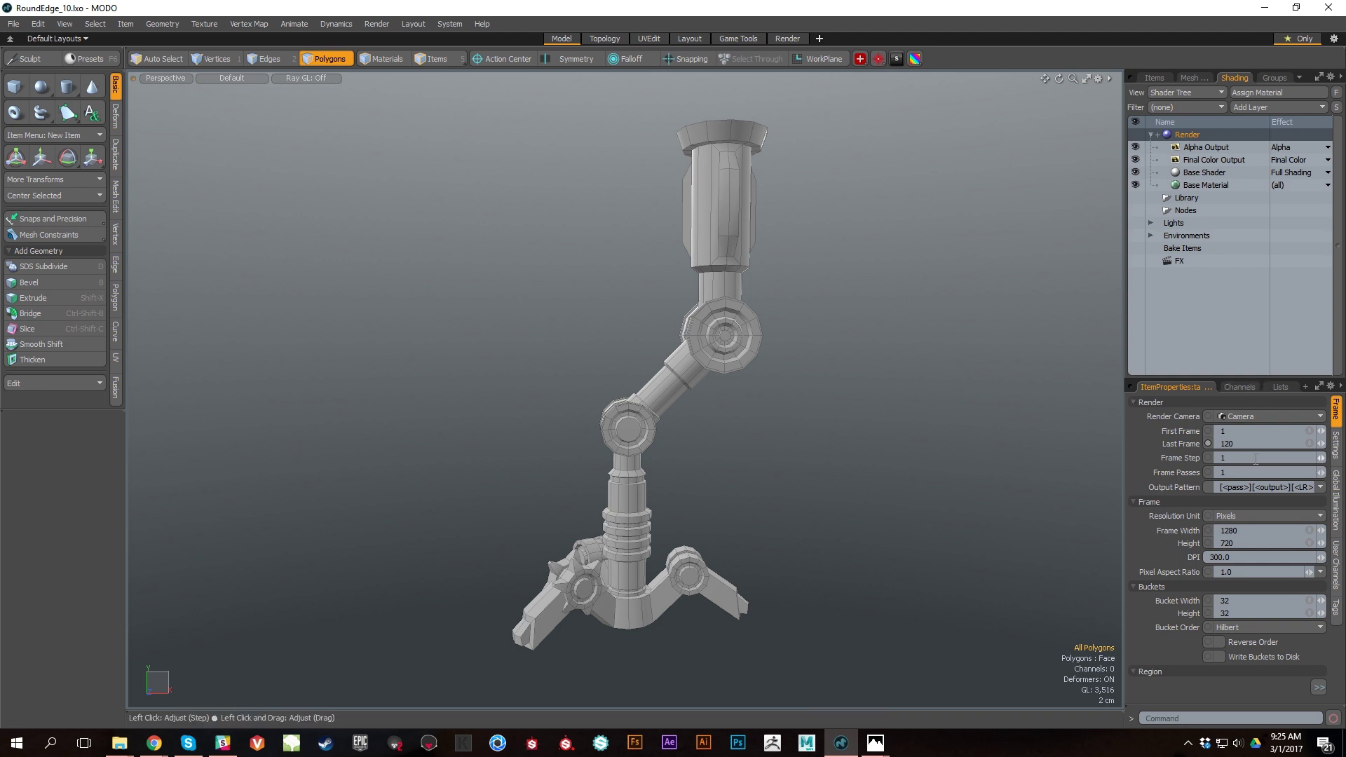
pyautogui.click(1336, 445)
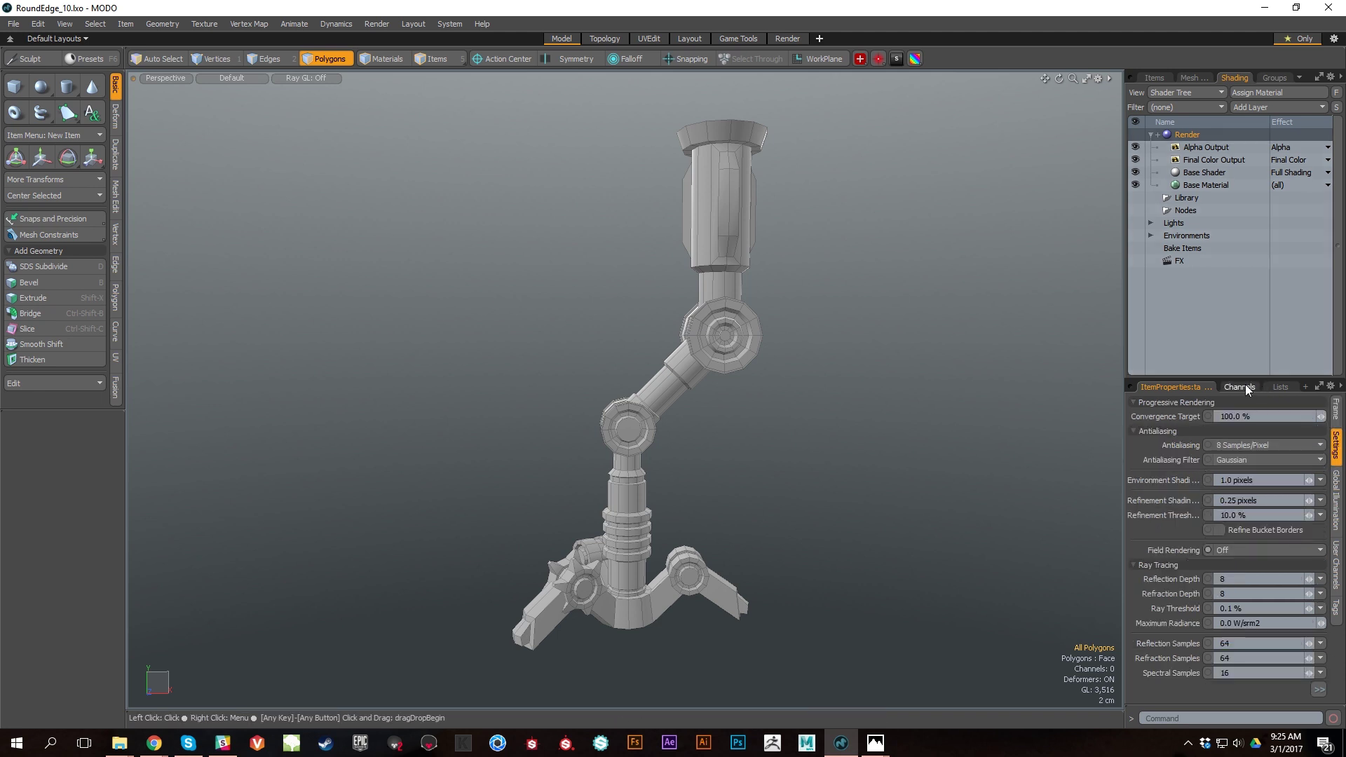
pyautogui.click(1336, 411)
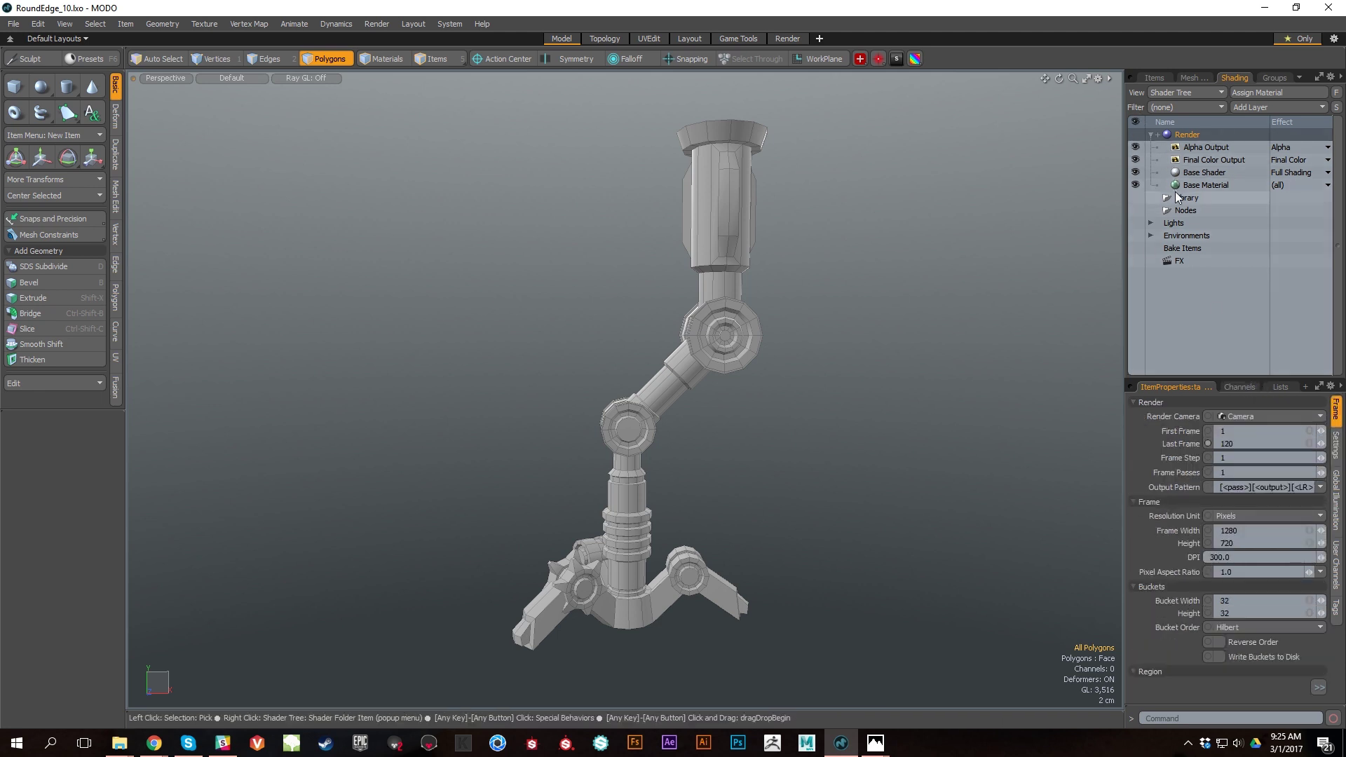
pyautogui.click(1206, 172)
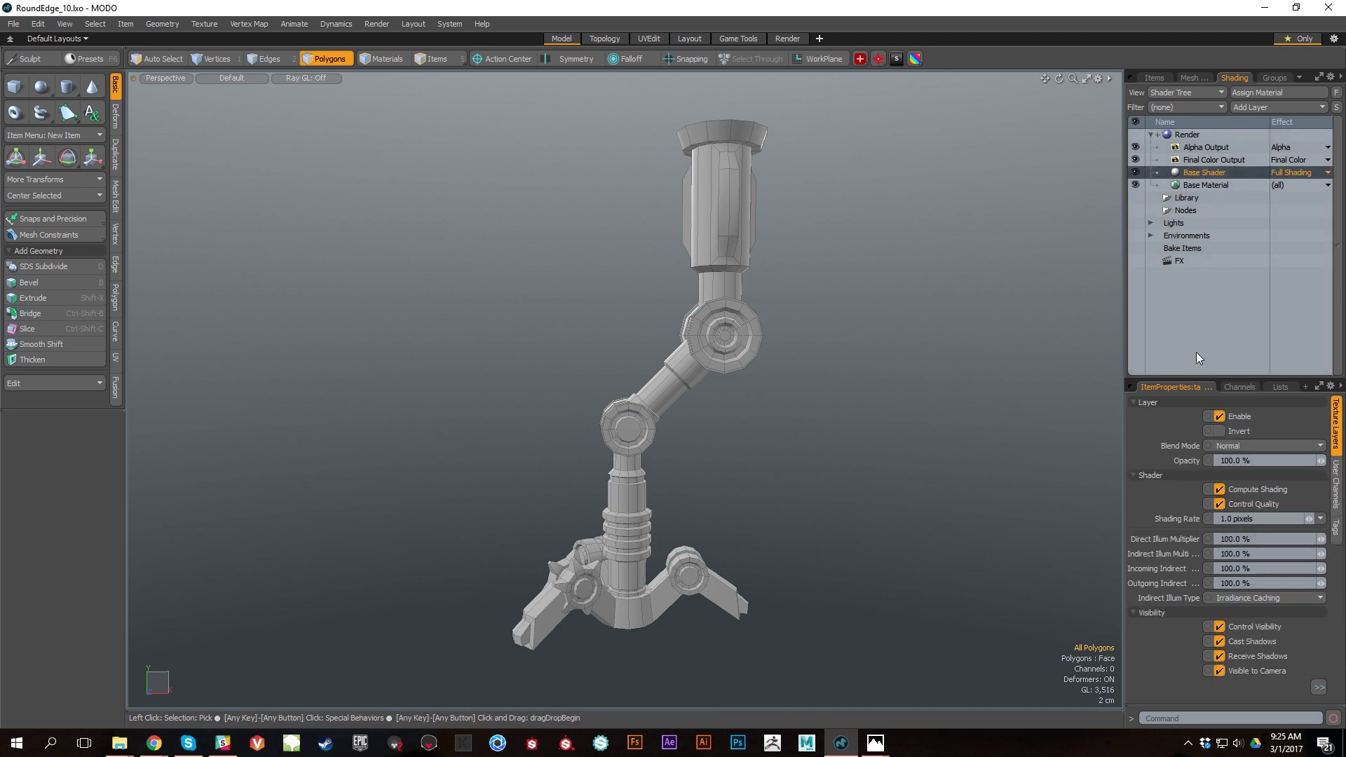
pyautogui.moveTo(1233, 380); pyautogui.dragTo(1229, 309)
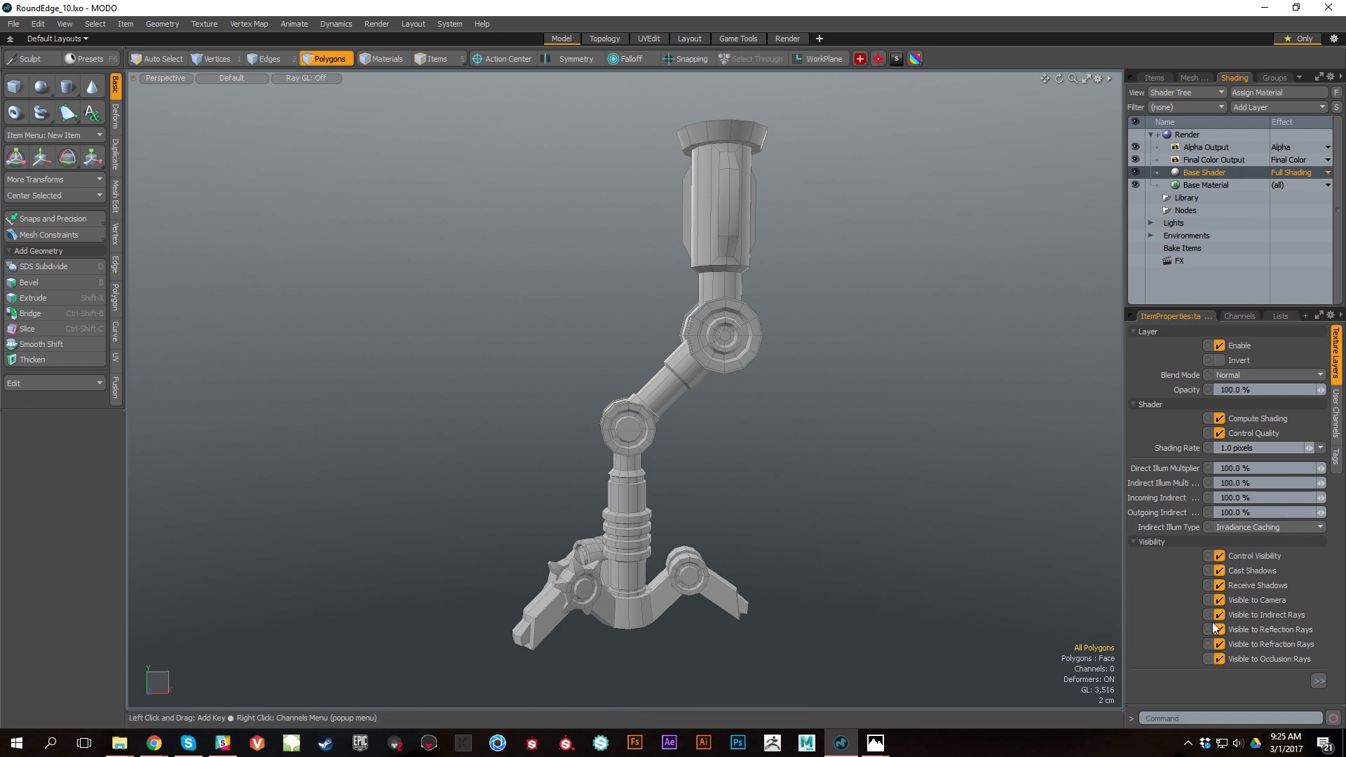
pyautogui.moveTo(1246, 309); pyautogui.dragTo(1245, 359)
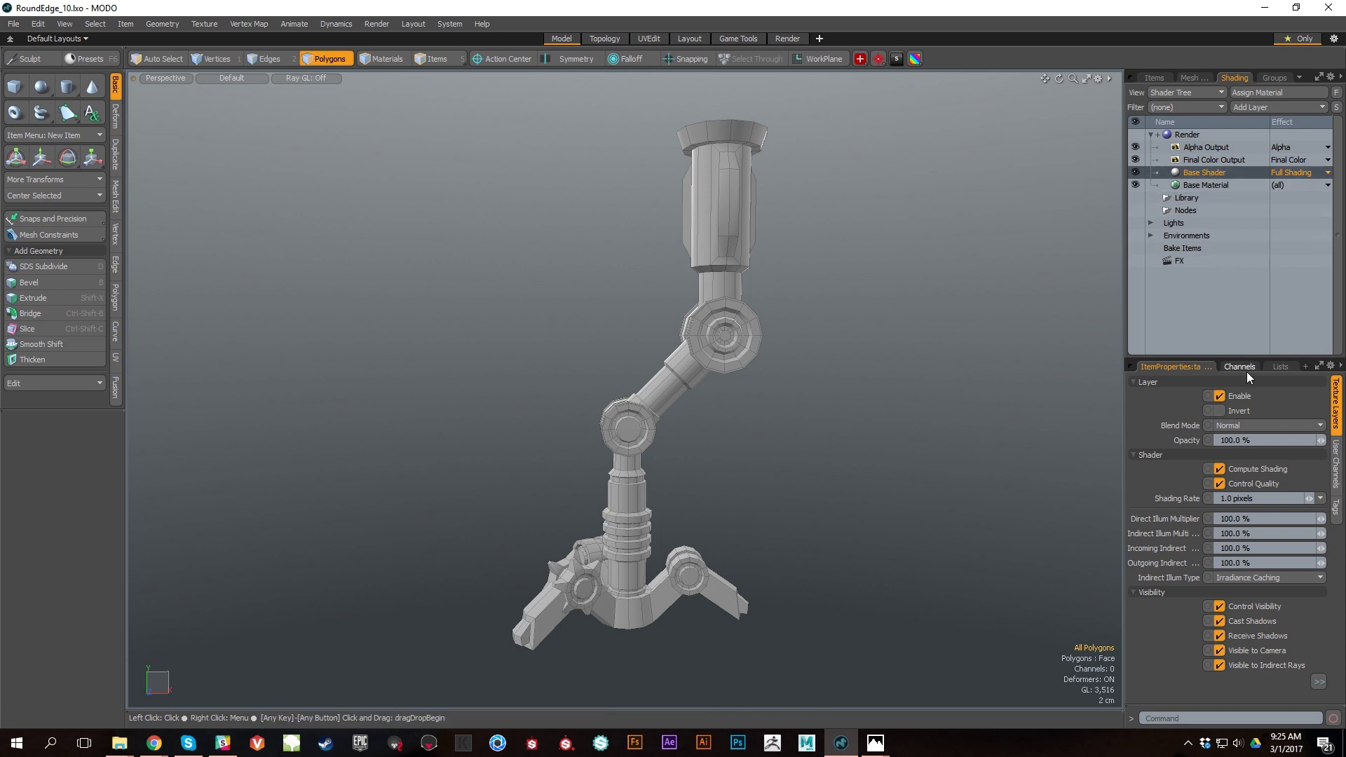
pyautogui.moveTo(1235, 358); pyautogui.dragTo(1236, 368)
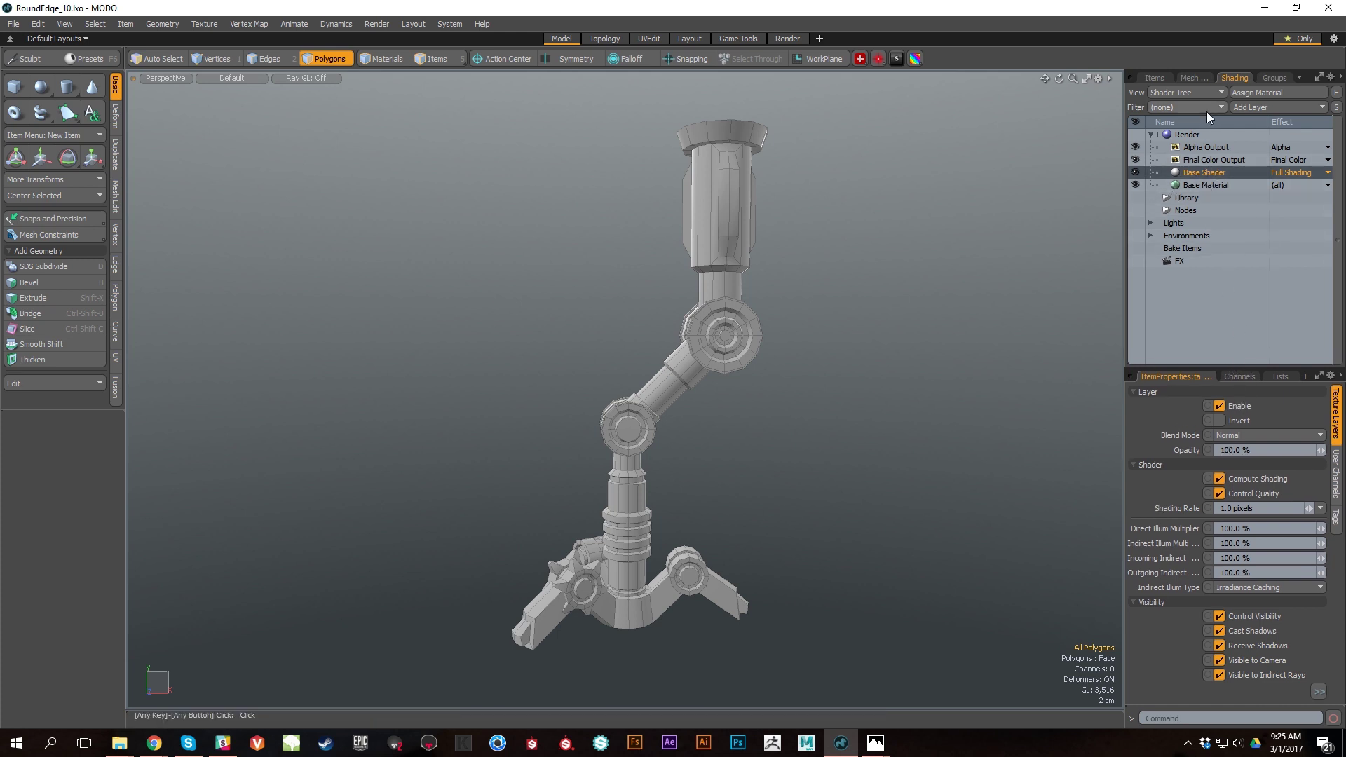
# Step: Try a red diffuse colour of 0.99, 0.19, 0.19 on the Base Material and undo the change
pyautogui.click(1209, 187)
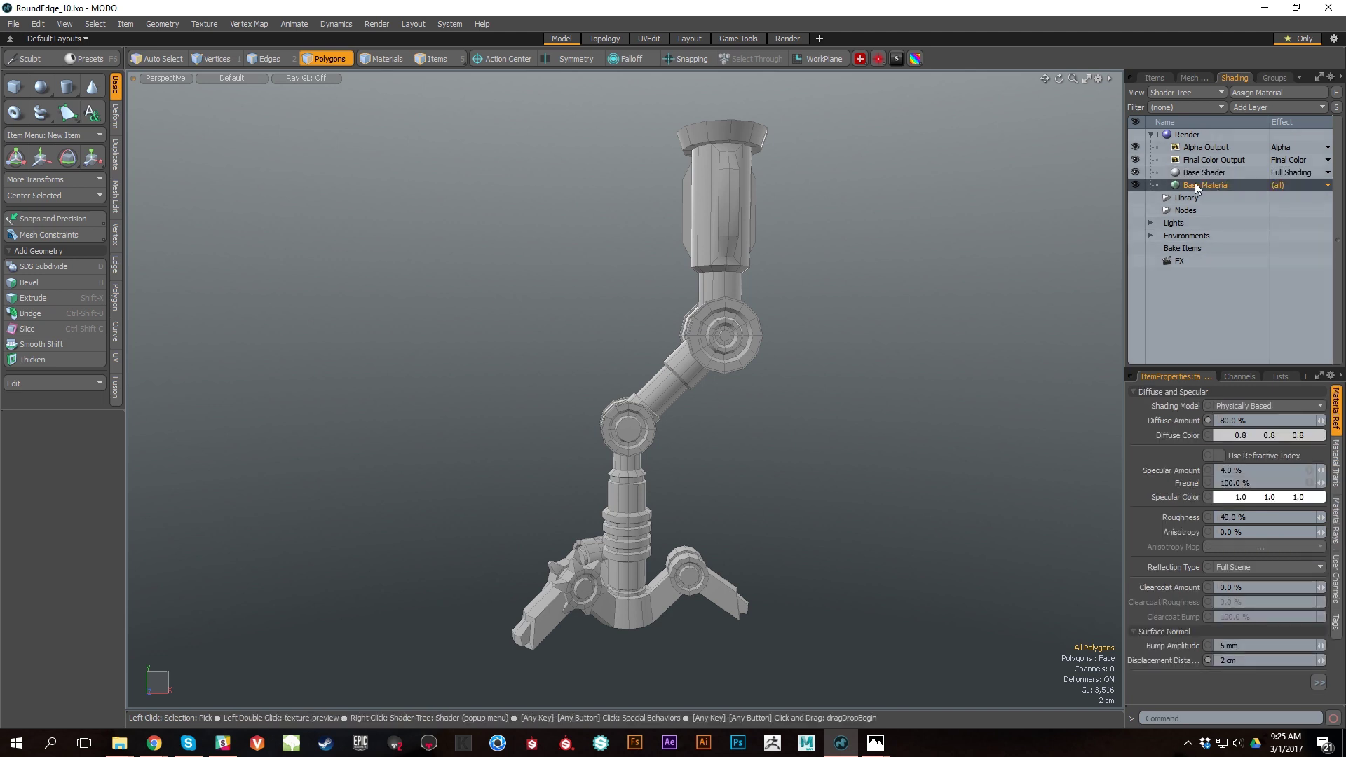
pyautogui.moveTo(751, 400)
pyautogui.keyDown('alt'); pyautogui.mouseDown()
pyautogui.moveTo(798, 400)
pyautogui.moveTo(772, 395)
pyautogui.mouseUp(); pyautogui.keyUp('alt')
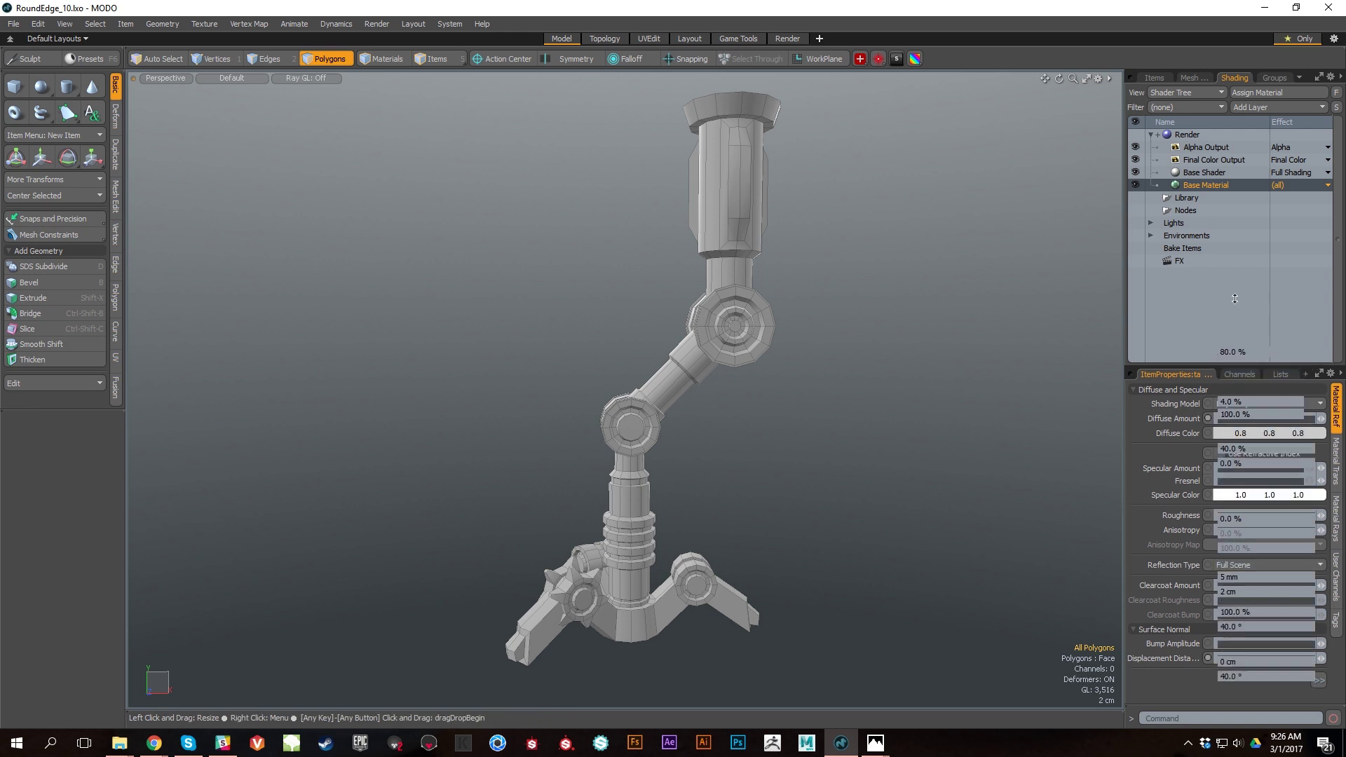
pyautogui.moveTo(1238, 370); pyautogui.dragTo(1237, 289)
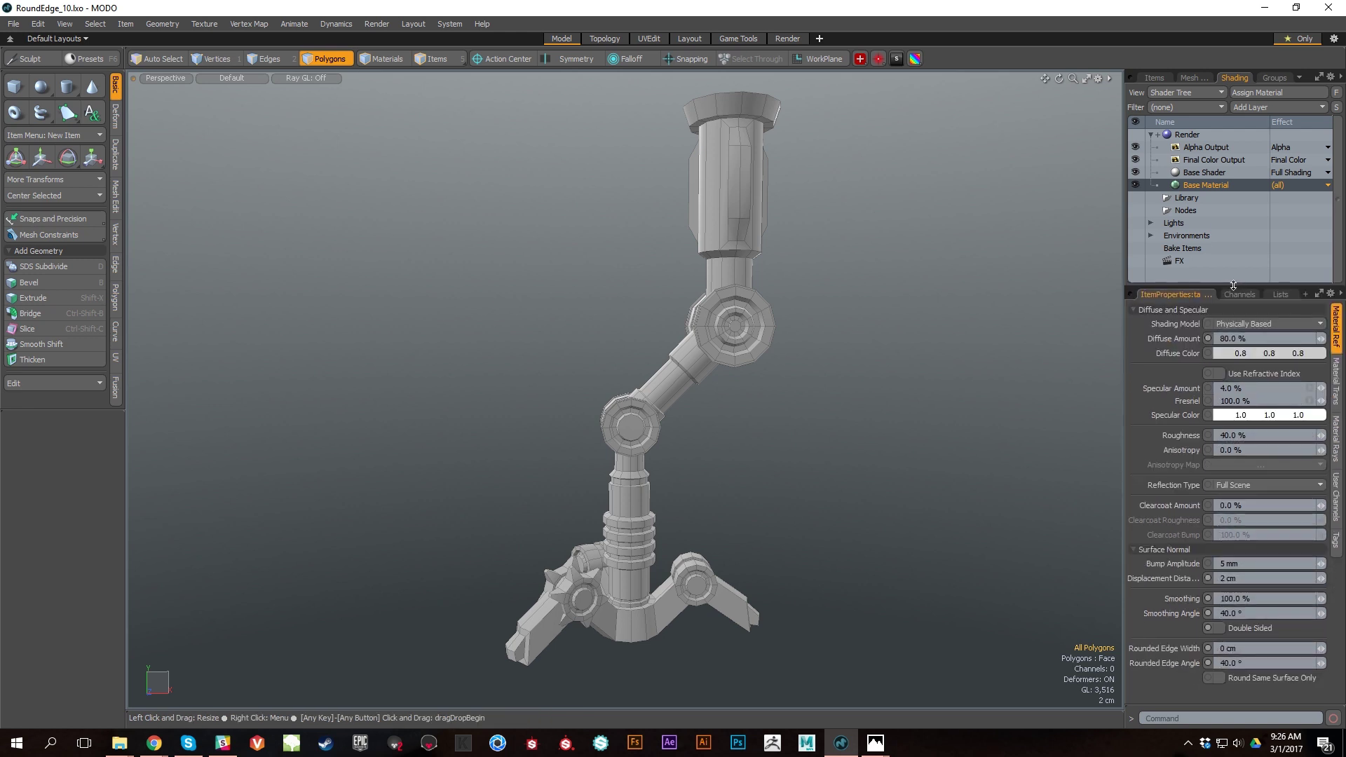
pyautogui.click(1230, 352)
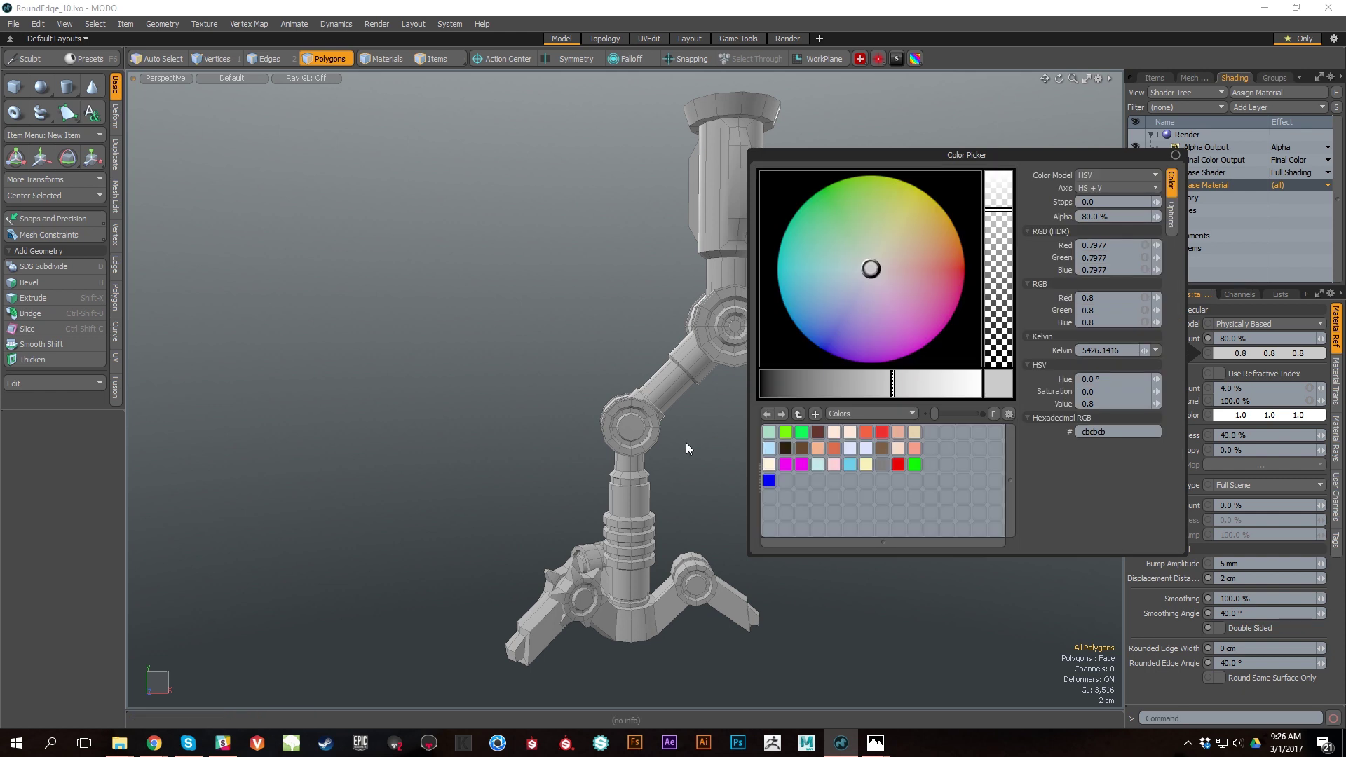
pyautogui.click(885, 433)
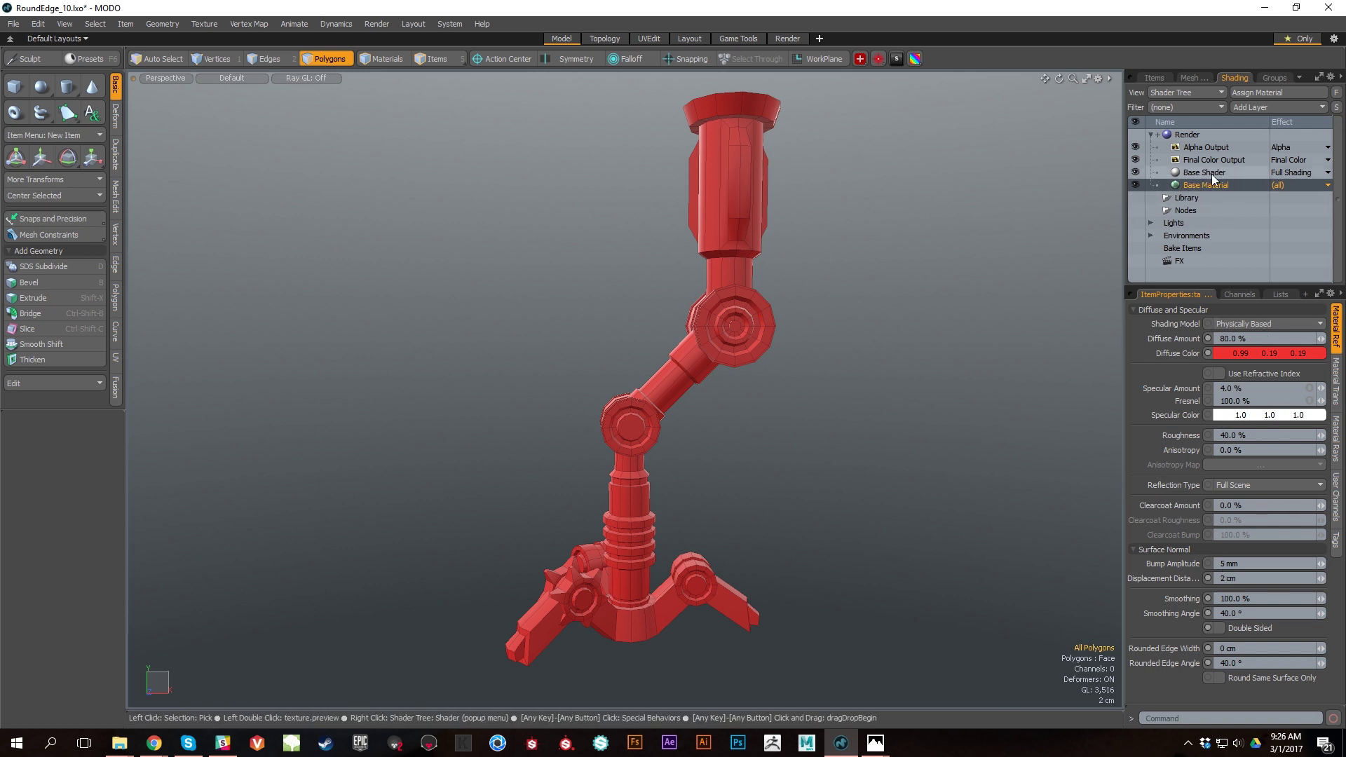
pyautogui.hotkey('ctrl', 'z')
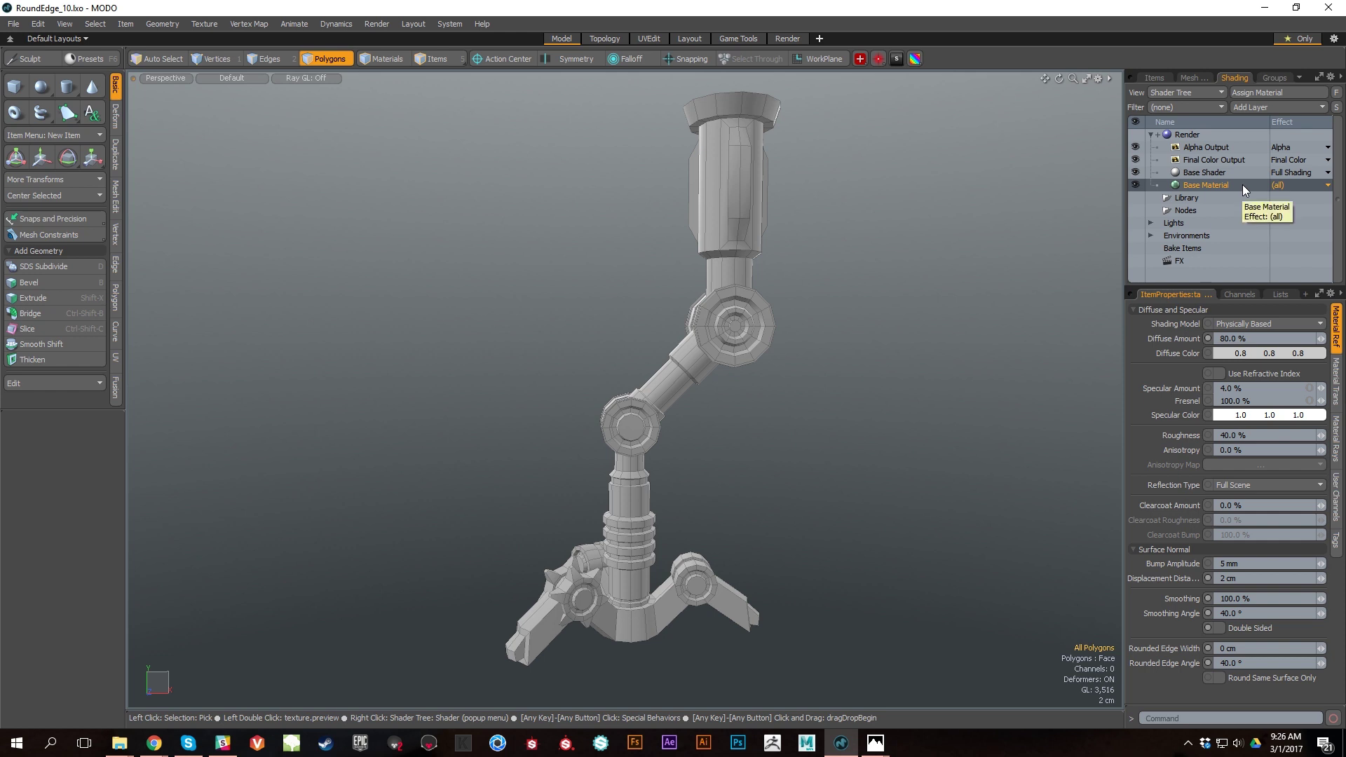
pyautogui.moveTo(1259, 287)
pyautogui.mouseDown()
pyautogui.moveTo(1259, 267)
pyautogui.moveTo(1255, 285)
pyautogui.mouseUp()
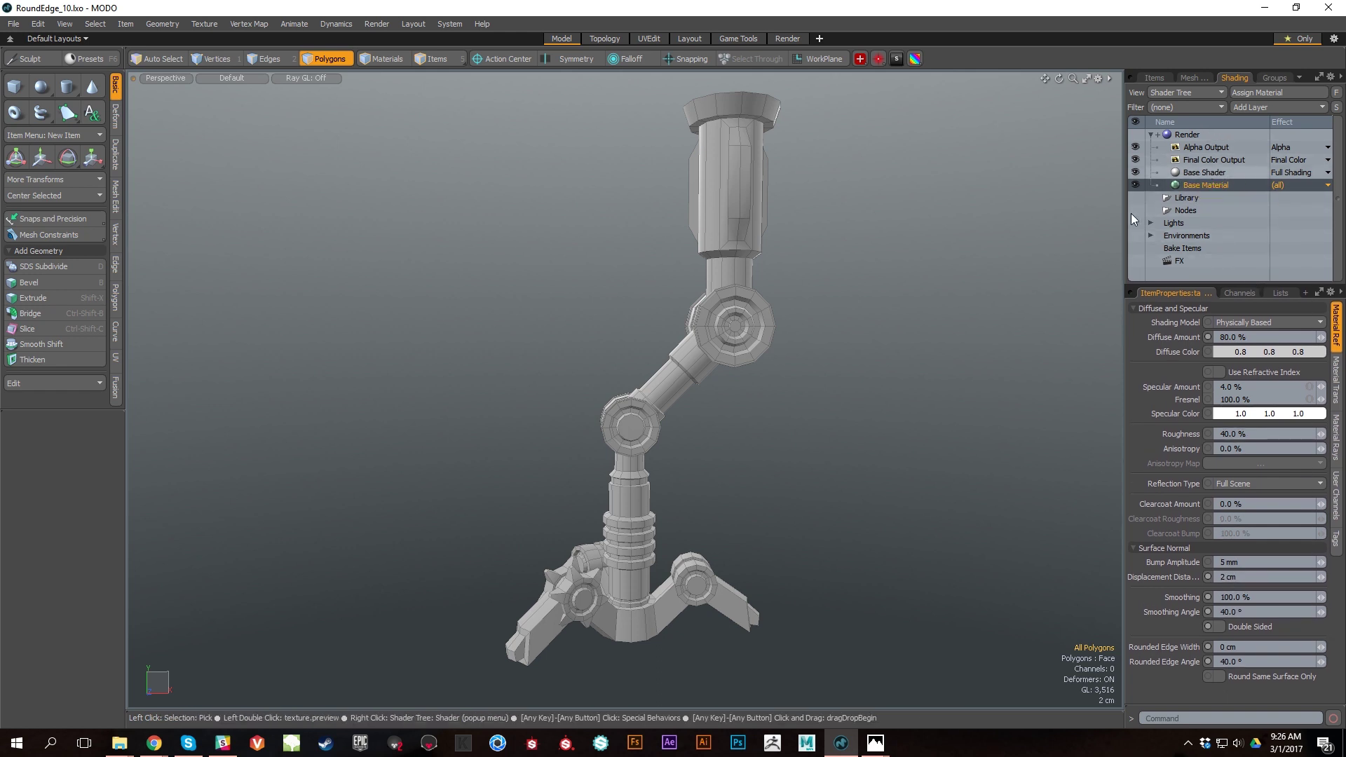
# Step: Select the polygons of the robot leg's upper cylinder and the narrower shaft beneath it
pyautogui.keyDown('alt'); pyautogui.moveTo(713, 187); pyautogui.dragTo(715, 231); pyautogui.keyUp('alt')
pyautogui.keyDown('alt'); pyautogui.moveTo(716, 232); pyautogui.dragTo(674, 245, button='right'); pyautogui.keyUp('alt')
pyautogui.keyDown('alt'); pyautogui.moveTo(673, 244); pyautogui.dragTo(643, 248, button='middle'); pyautogui.keyUp('alt')
pyautogui.moveTo(633, 358); pyautogui.dragTo(768, 377, button='right')
pyautogui.moveTo(830, 235); pyautogui.dragTo(831, 236, button='right')
pyautogui.moveTo(804, 349)
pyautogui.keyDown('alt'); pyautogui.mouseDown()
pyautogui.moveTo(779, 349)
pyautogui.moveTo(821, 348)
pyautogui.moveTo(781, 292)
pyautogui.moveTo(803, 357)
pyautogui.moveTo(743, 394)
pyautogui.mouseUp(); pyautogui.keyUp('alt')
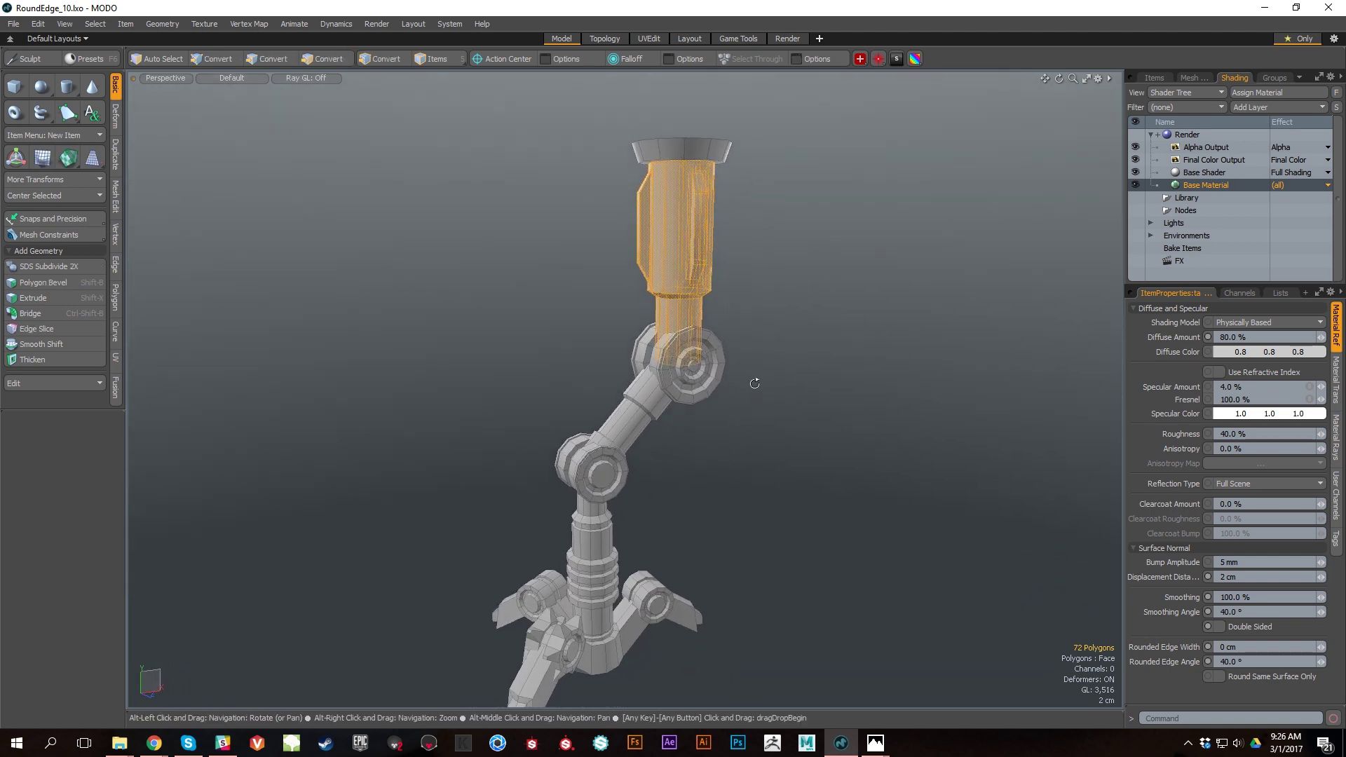
# Step: Assign the selected polygons a new material named Temp with colour 1.0, 0.0, 0.0, and clear the selection
pyautogui.press('m')
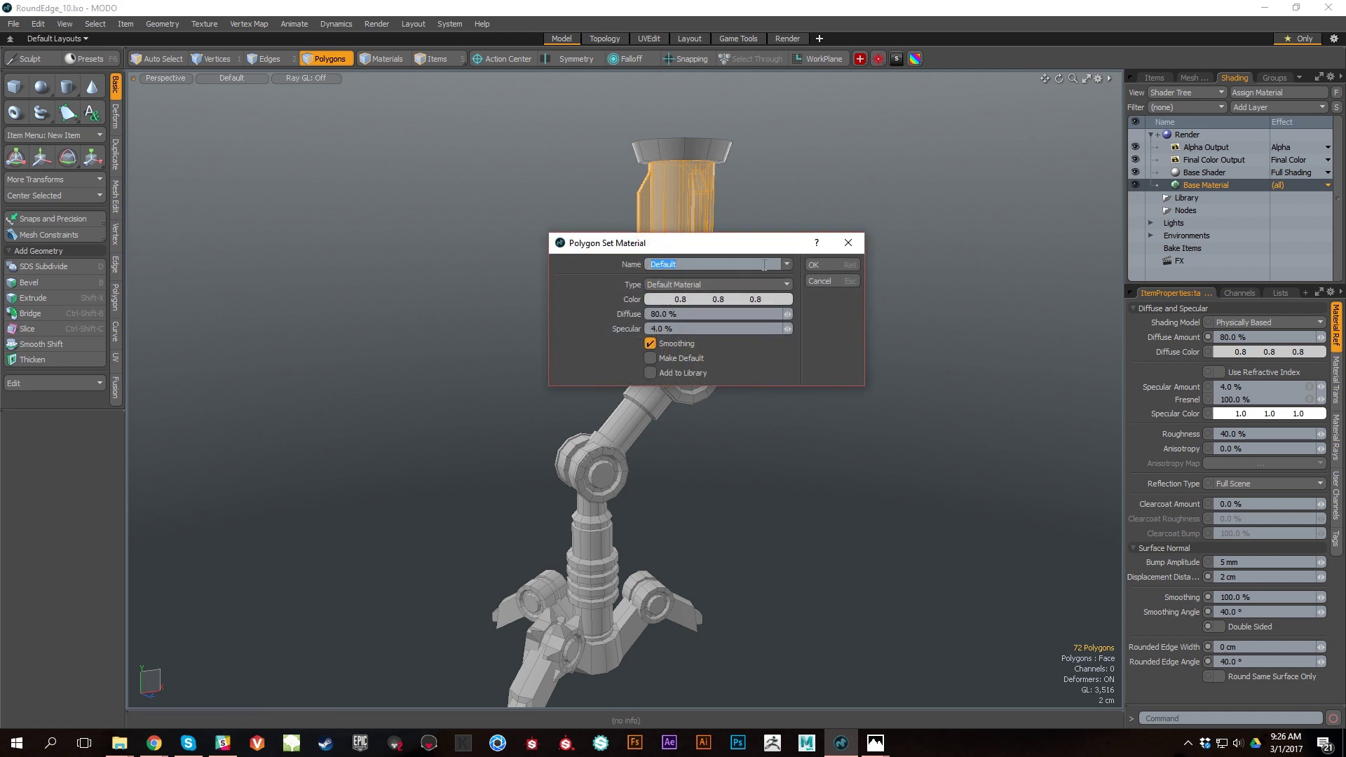
pyautogui.click(787, 265)
pyautogui.click(662, 299)
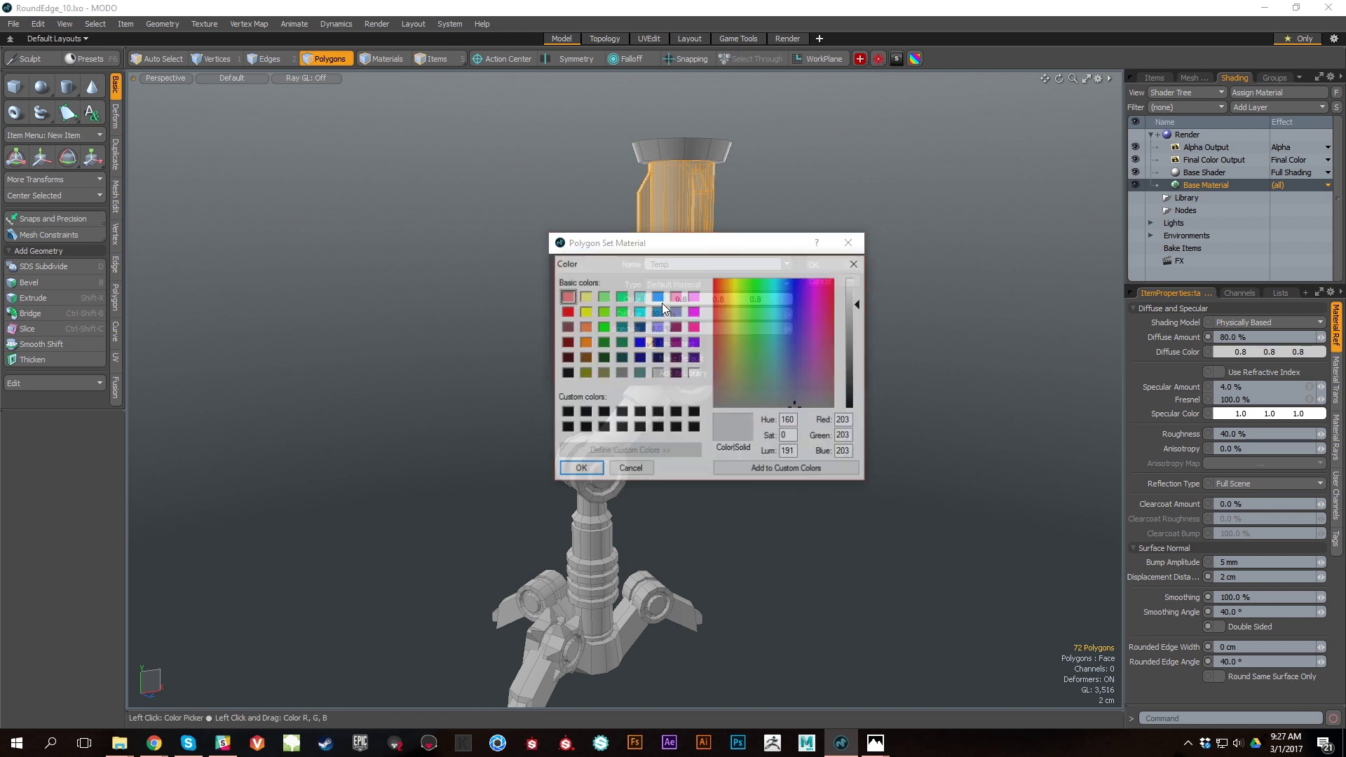
pyautogui.click(567, 311)
pyautogui.click(579, 470)
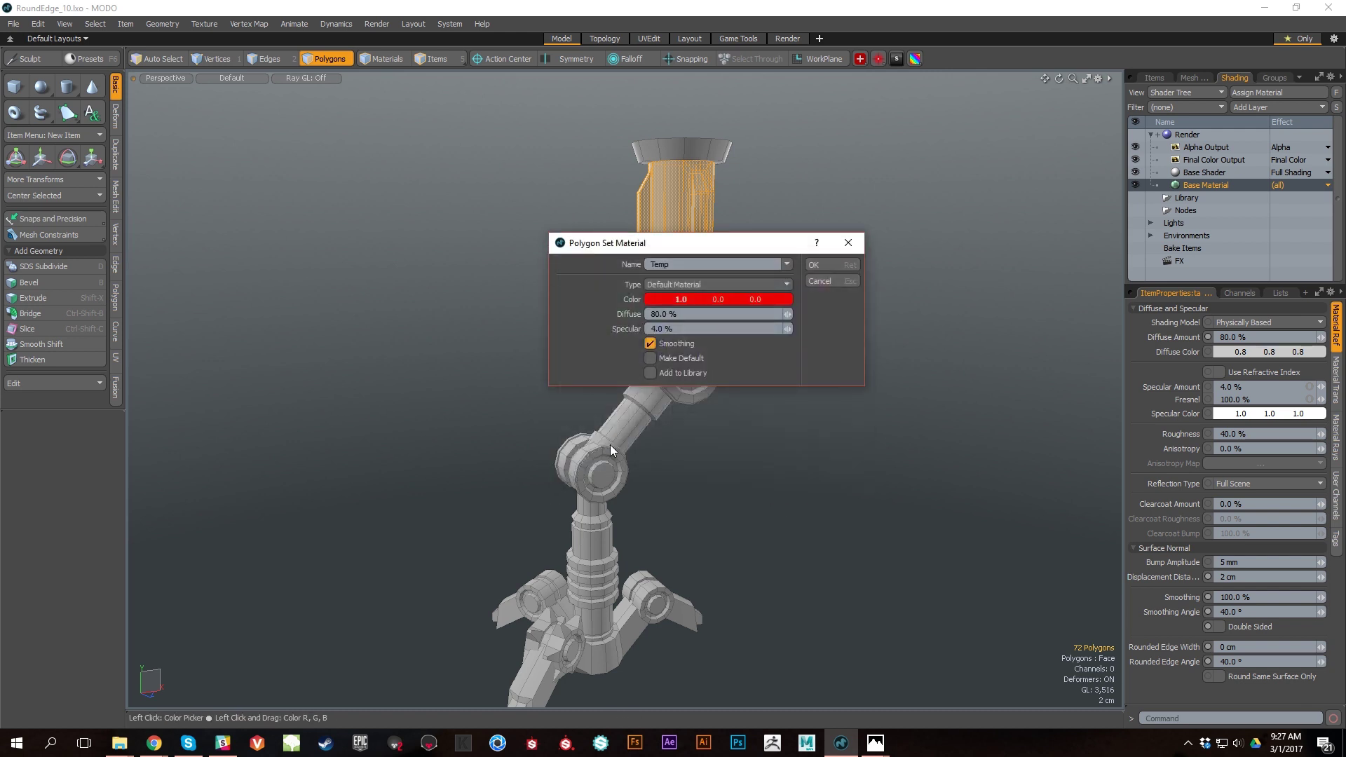
pyautogui.click(814, 266)
pyautogui.keyDown('alt'); pyautogui.moveTo(743, 307); pyautogui.dragTo(745, 308, button='middle'); pyautogui.keyUp('alt')
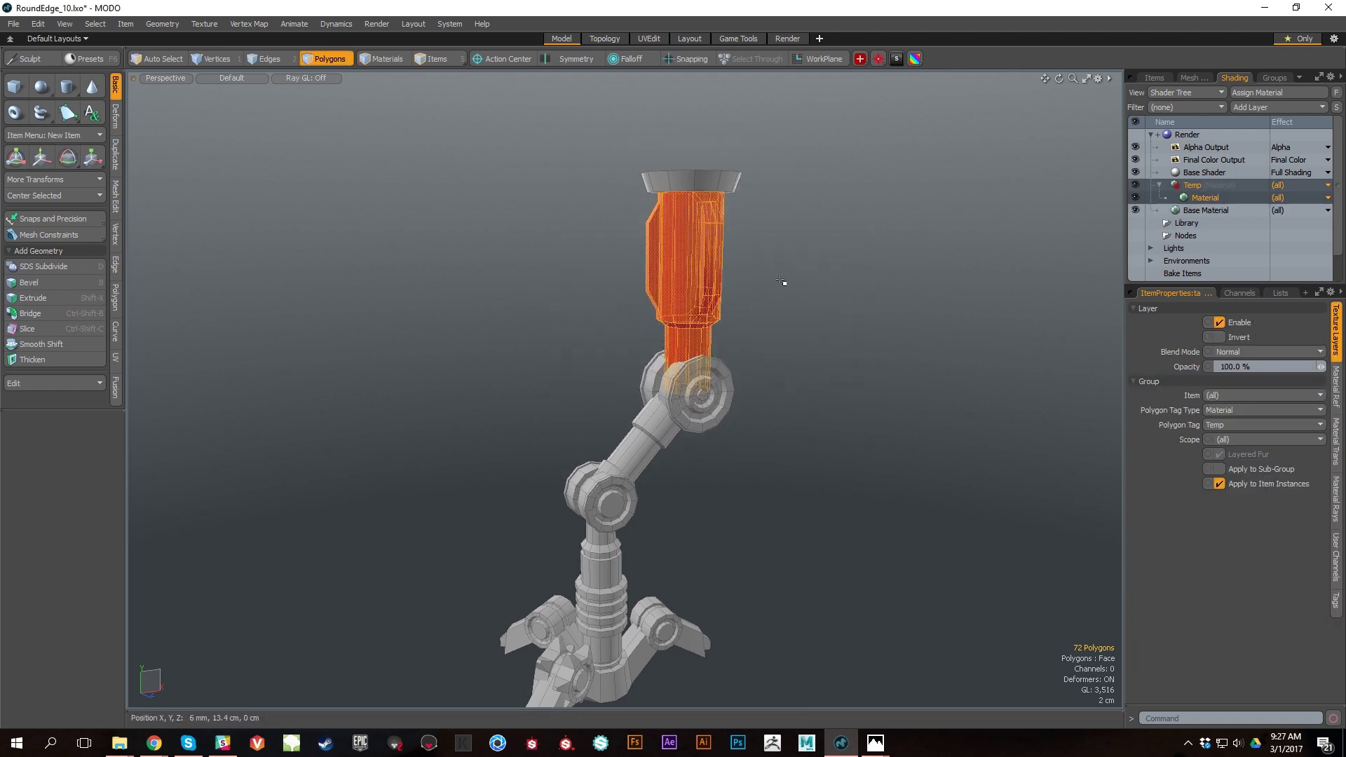
pyautogui.click(782, 280)
pyautogui.keyDown('alt'); pyautogui.moveTo(703, 259); pyautogui.dragTo(767, 325, button='right'); pyautogui.keyUp('alt')
pyautogui.moveTo(767, 324)
pyautogui.keyDown('alt'); pyautogui.mouseDown()
pyautogui.moveTo(887, 341)
pyautogui.moveTo(806, 285)
pyautogui.mouseUp(); pyautogui.keyUp('alt')
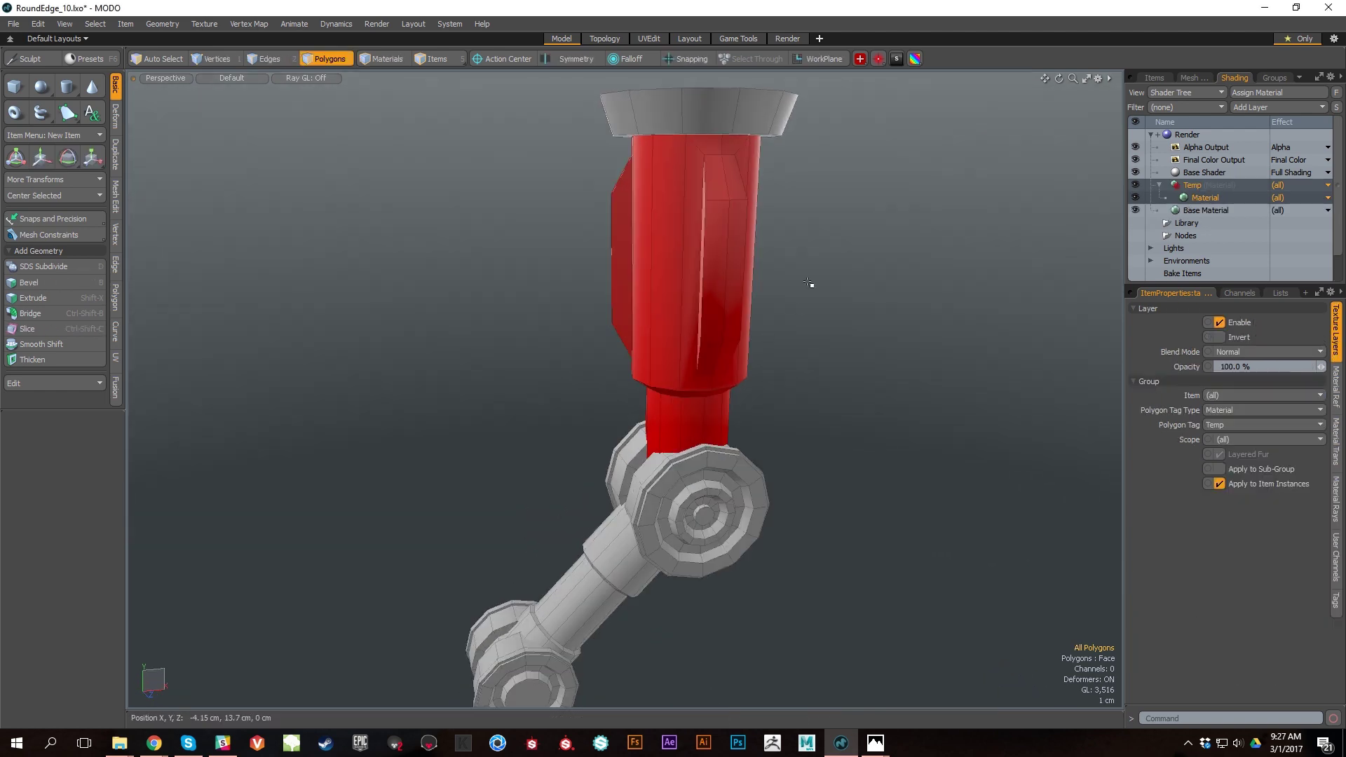
pyautogui.moveTo(564, 159)
pyautogui.mouseDown(button='right')
pyautogui.moveTo(544, 355)
pyautogui.moveTo(833, 336)
pyautogui.moveTo(874, 155)
pyautogui.mouseUp(button='right')
pyautogui.click(876, 346)
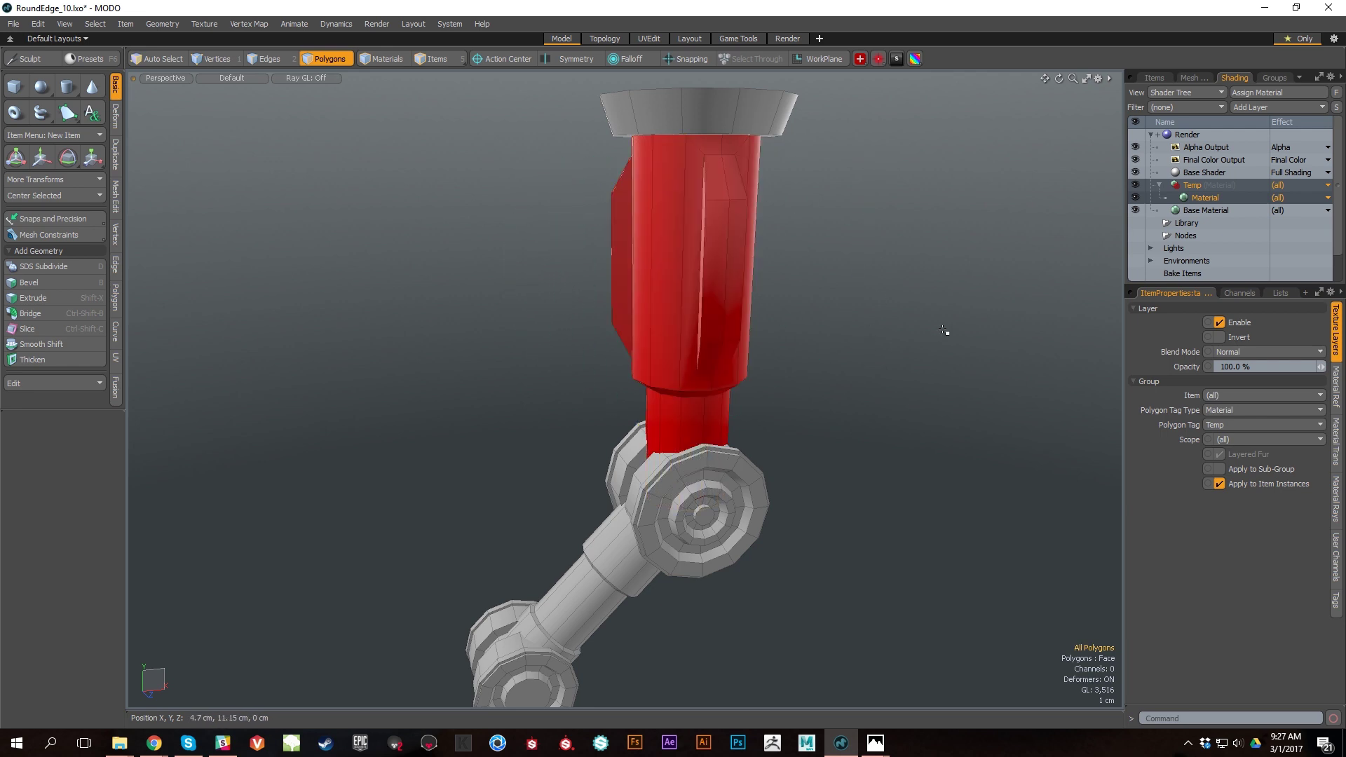
# Step: Compare the Base Material's properties with the Temp material group's polygon tag settings in the Shader Tree
pyautogui.click(1159, 185)
pyautogui.click(1217, 196)
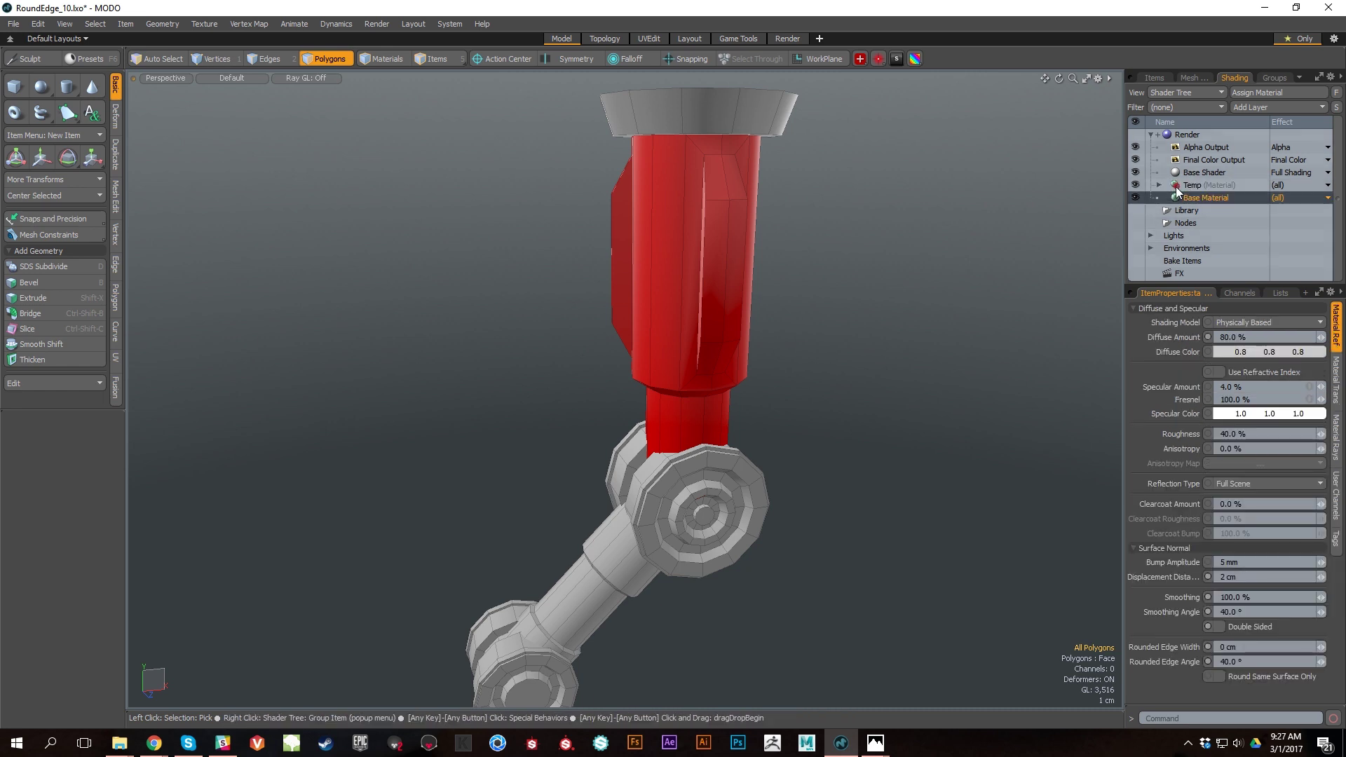
pyautogui.click(1192, 185)
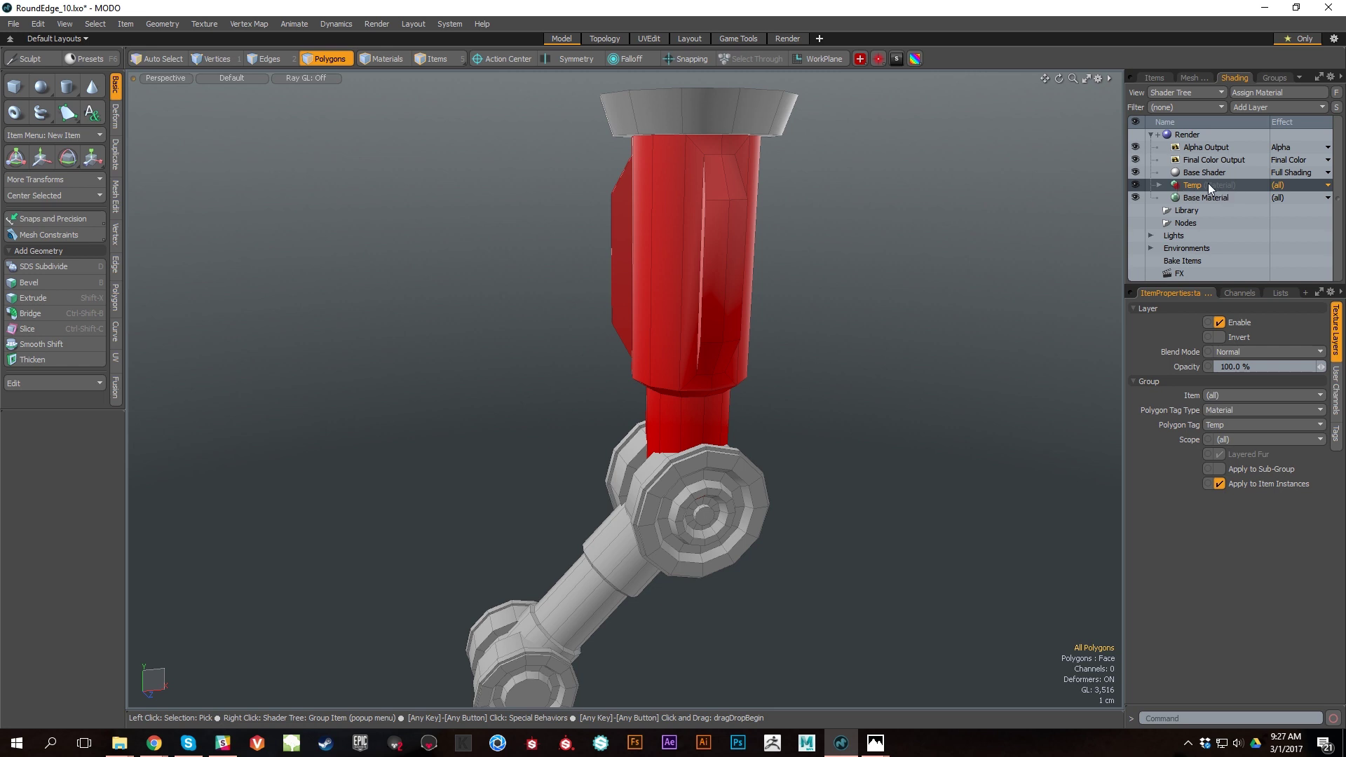
pyautogui.keyDown('alt'); pyautogui.moveTo(1022, 445); pyautogui.dragTo(981, 302); pyautogui.keyUp('alt')
pyautogui.click(1160, 185)
pyautogui.click(1159, 184)
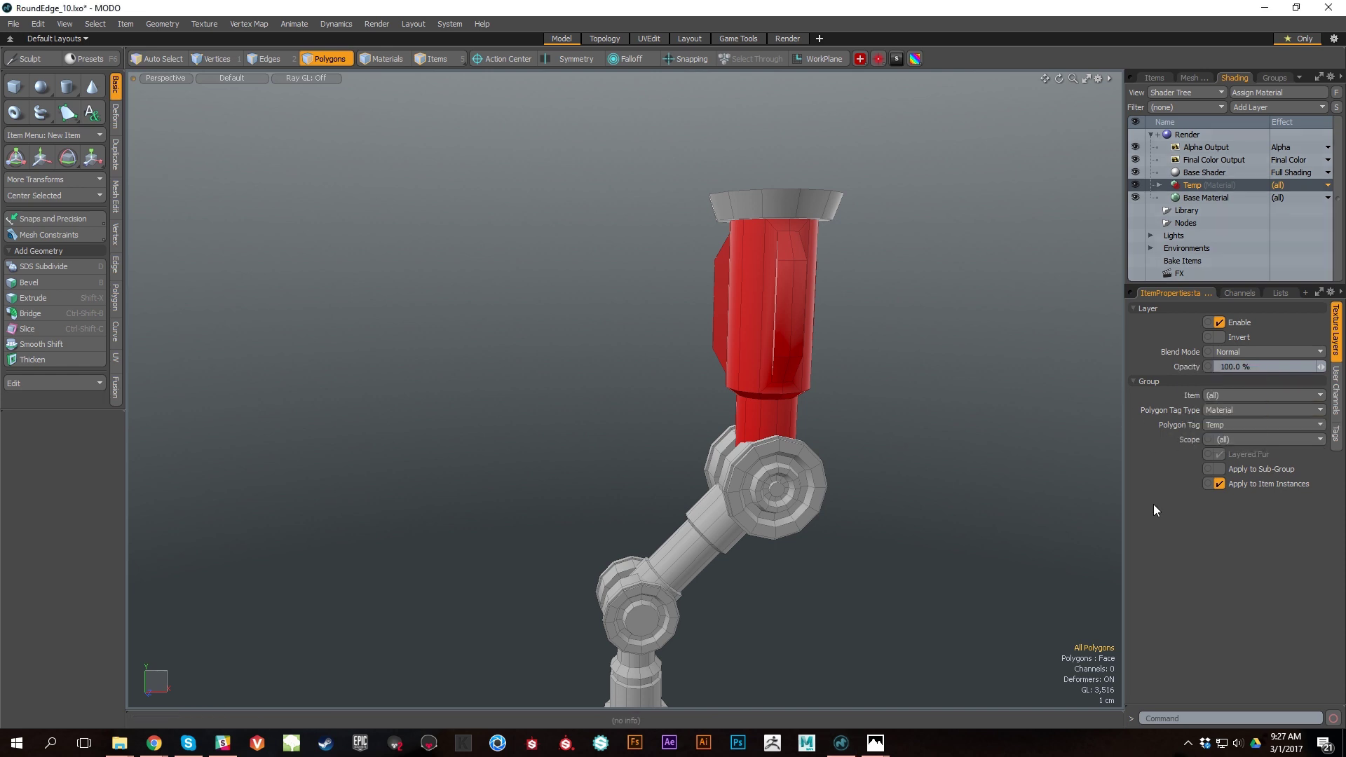
# Step: Select the leg's lower round joint and assign the existing Temp material to its polygons
pyautogui.keyDown('alt'); pyautogui.keyDown('shift'); pyautogui.moveTo(591, 575); pyautogui.dragTo(584, 357); pyautogui.keyUp('shift'); pyautogui.keyUp('alt')
pyautogui.doubleClick(635, 402)
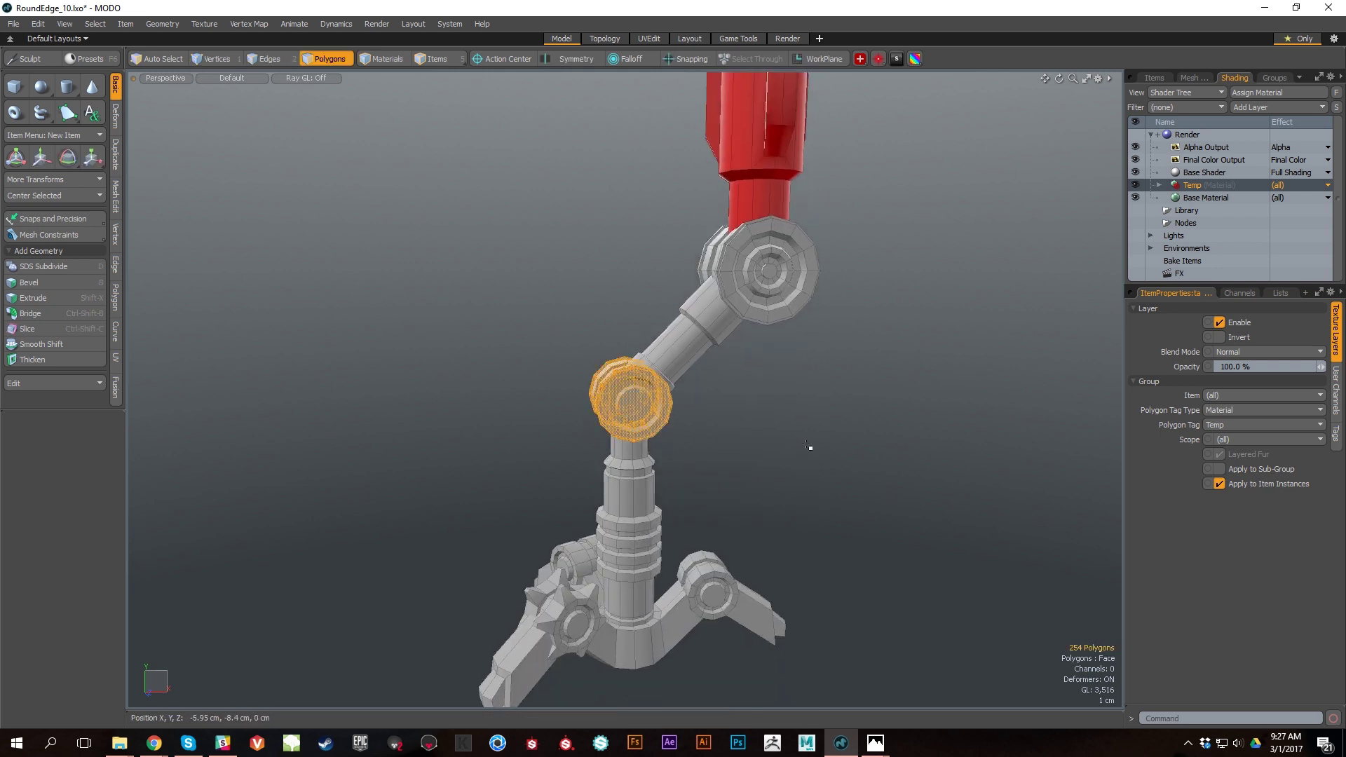
pyautogui.press('m')
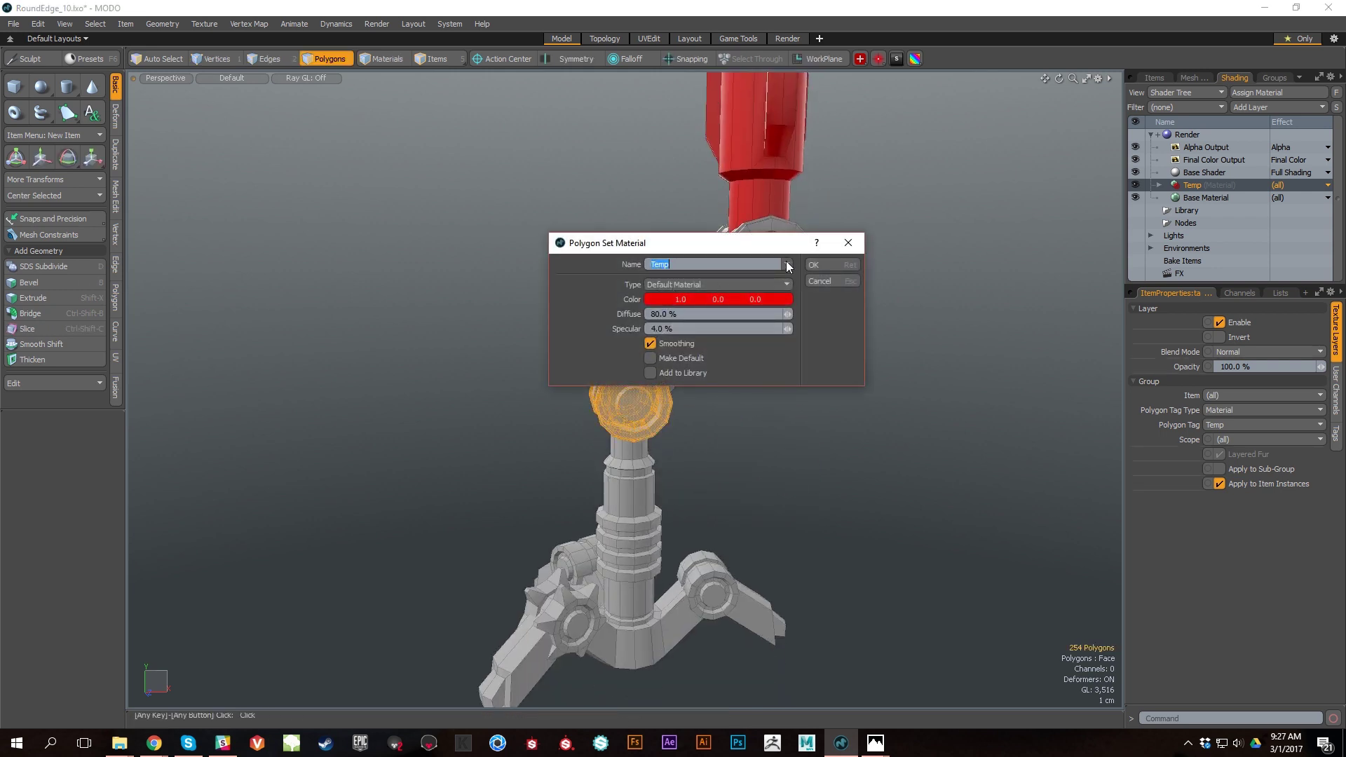
pyautogui.click(787, 265)
pyautogui.click(788, 252)
pyautogui.click(787, 263)
pyautogui.click(784, 277)
pyautogui.click(818, 267)
pyautogui.click(856, 361)
pyautogui.keyDown('alt'); pyautogui.moveTo(684, 450); pyautogui.dragTo(633, 495); pyautogui.keyUp('alt')
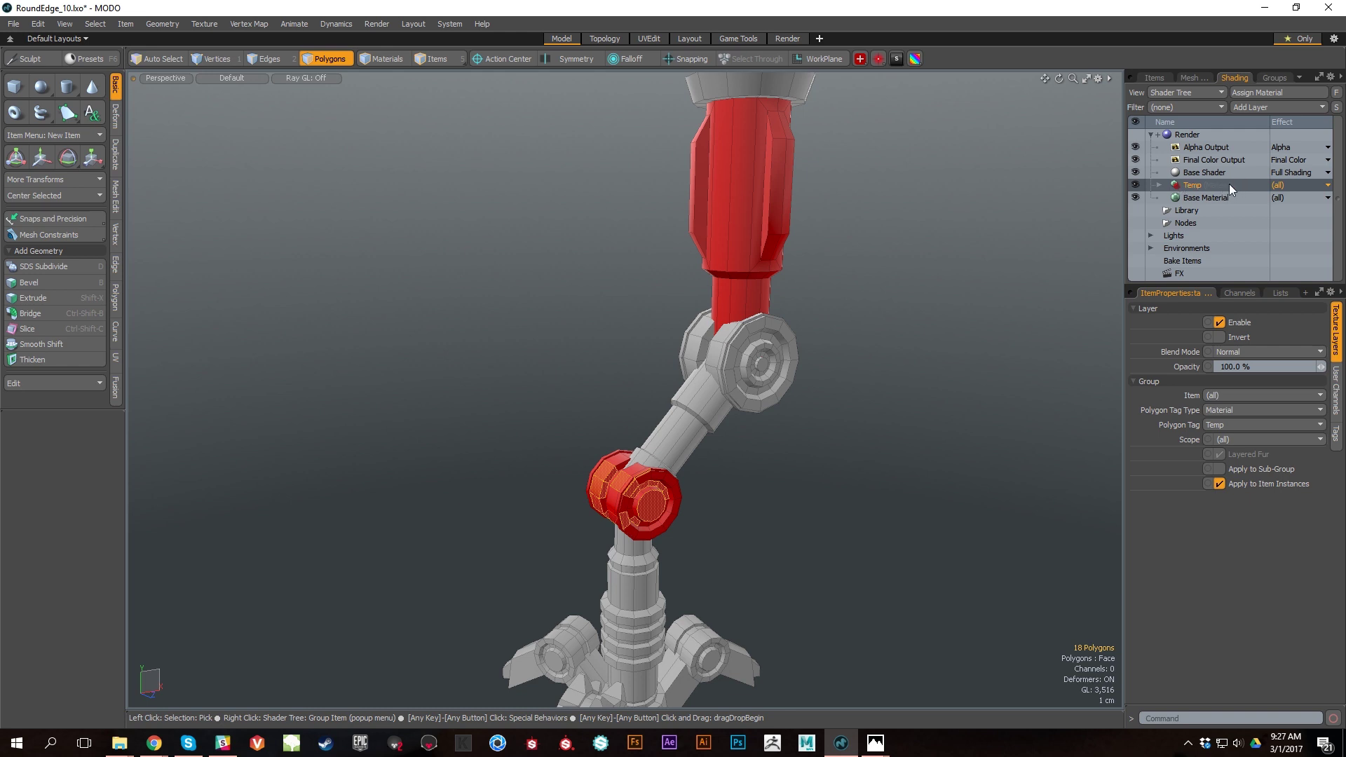
# Step: Clear the polygon selection and show the properties of the Material inside the Temp group
pyautogui.click(1160, 187)
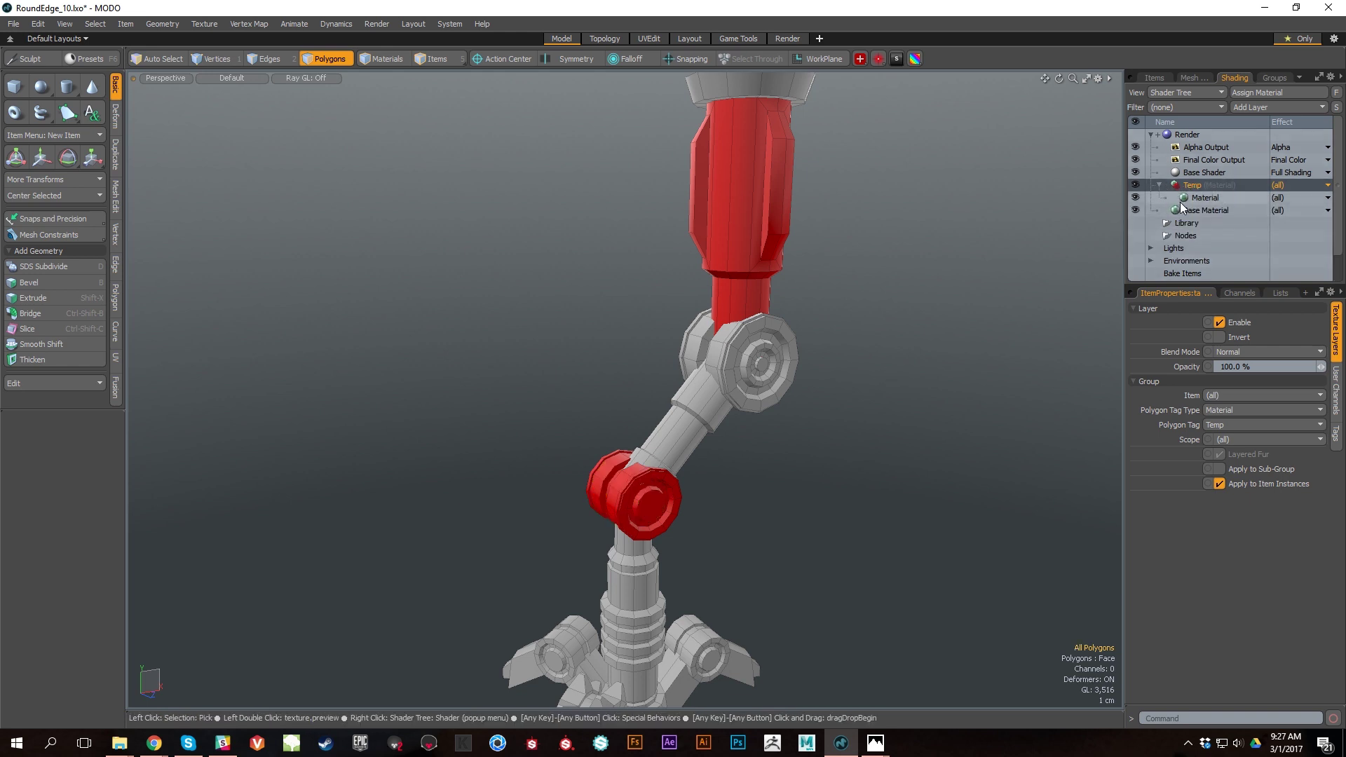
pyautogui.click(1223, 199)
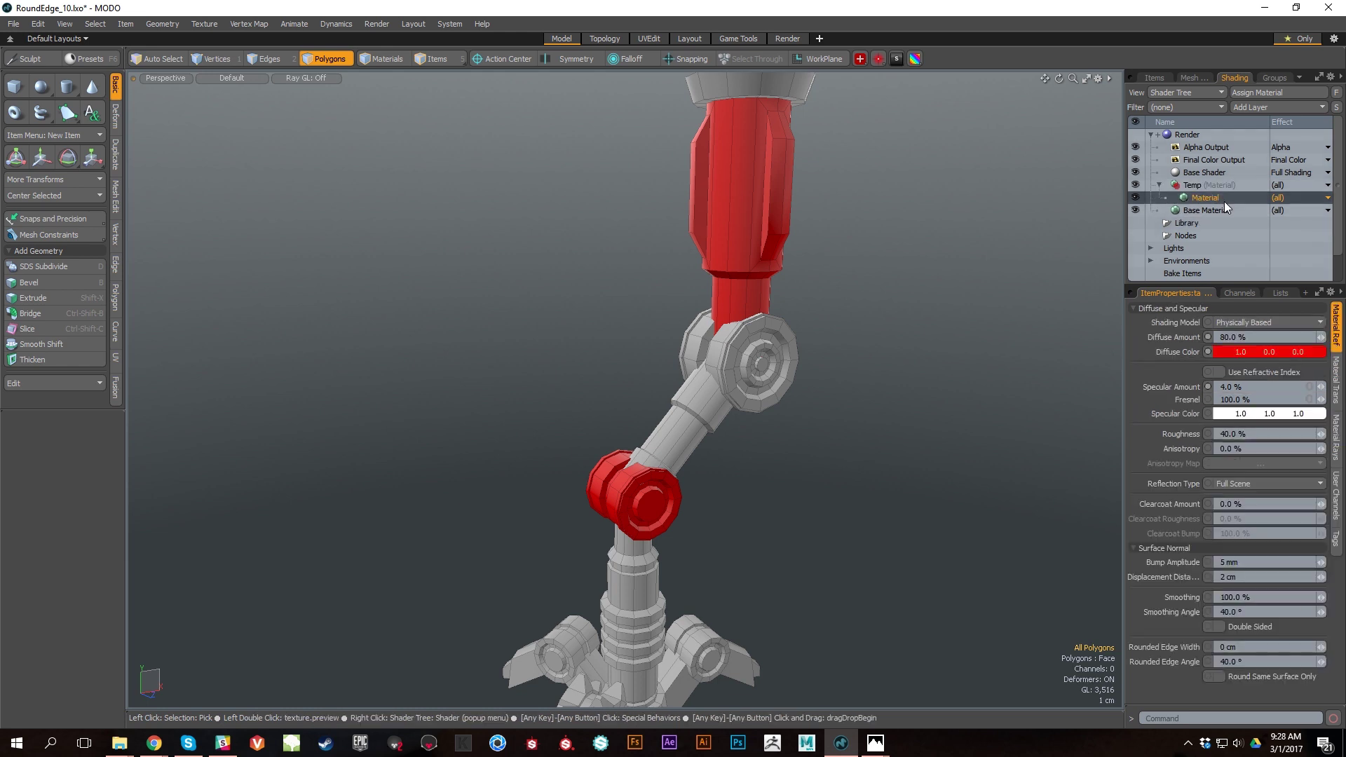
pyautogui.click(1256, 463)
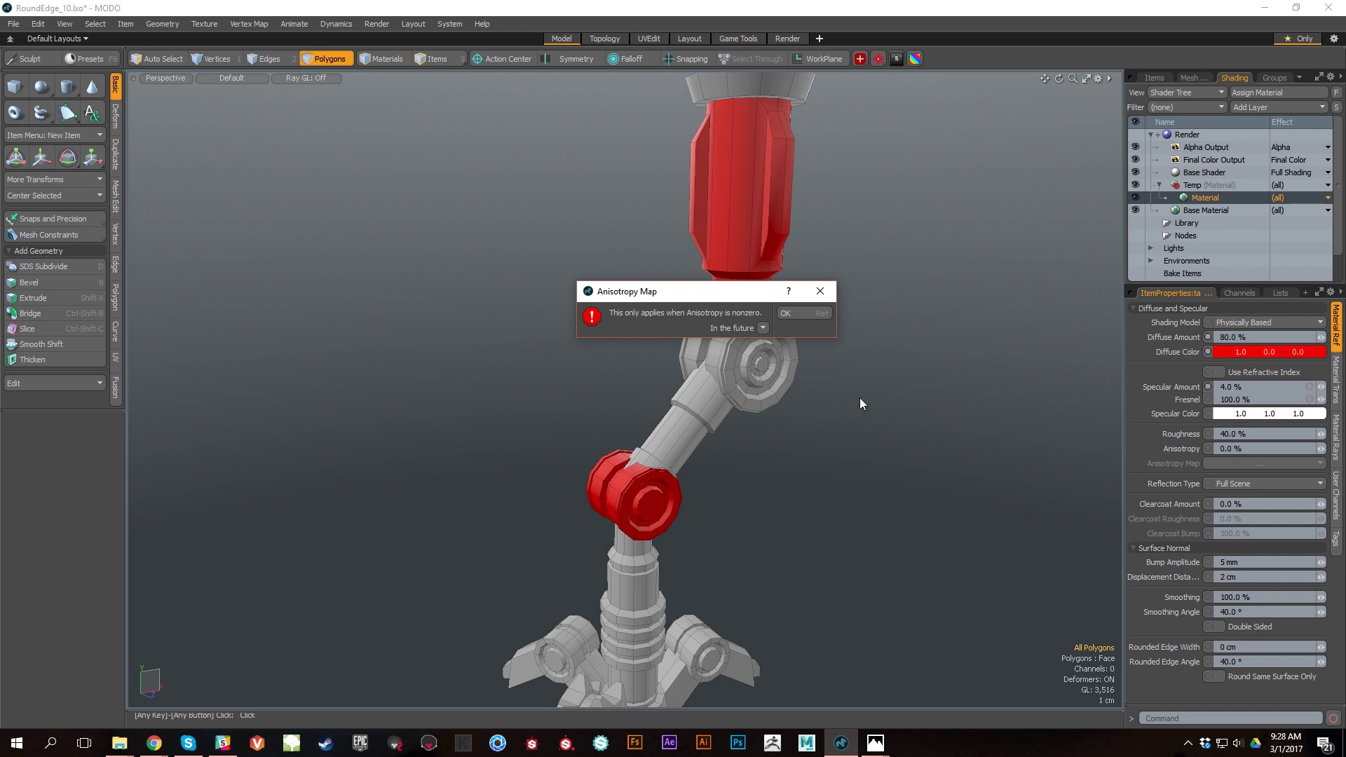
pyautogui.click(821, 292)
pyautogui.keyDown('ctrl'); pyautogui.keyDown('alt'); pyautogui.moveTo(791, 386); pyautogui.dragTo(870, 382); pyautogui.keyUp('alt'); pyautogui.keyUp('ctrl')
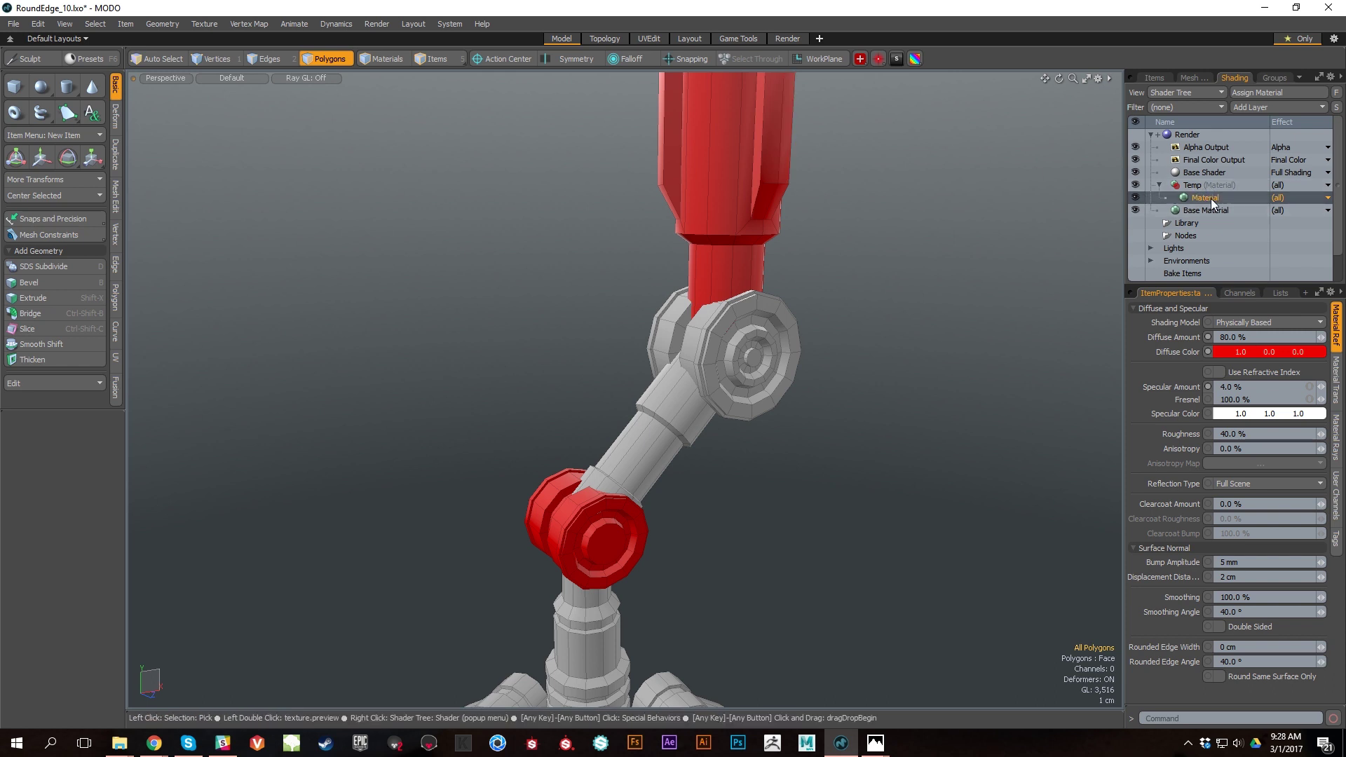
# Step: Move the red Material out of the Temp group to just above it in the Shader Tree
pyautogui.moveTo(1211, 199); pyautogui.dragTo(1201, 184)
pyautogui.scroll(-2, 946, 452)
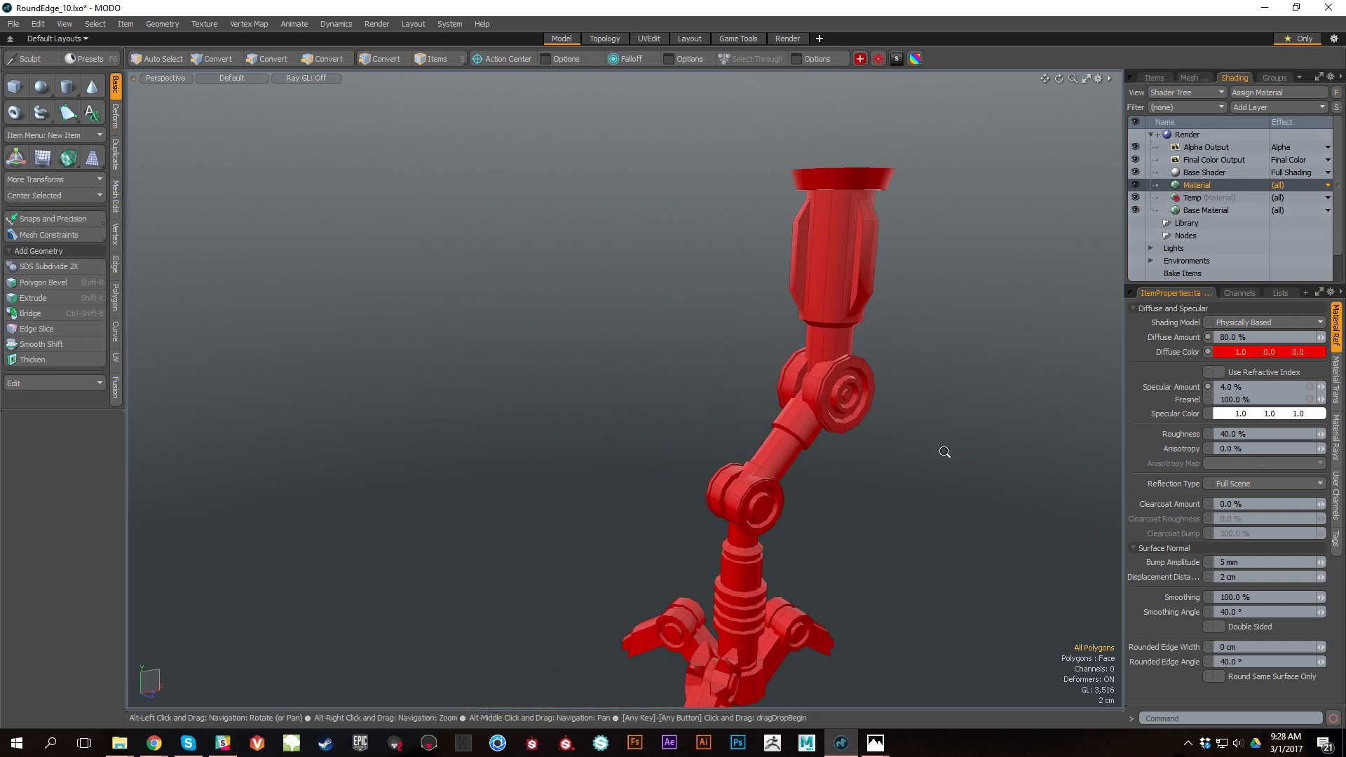
pyautogui.keyDown('alt'); pyautogui.moveTo(945, 452); pyautogui.dragTo(884, 393, button='middle'); pyautogui.keyUp('alt')
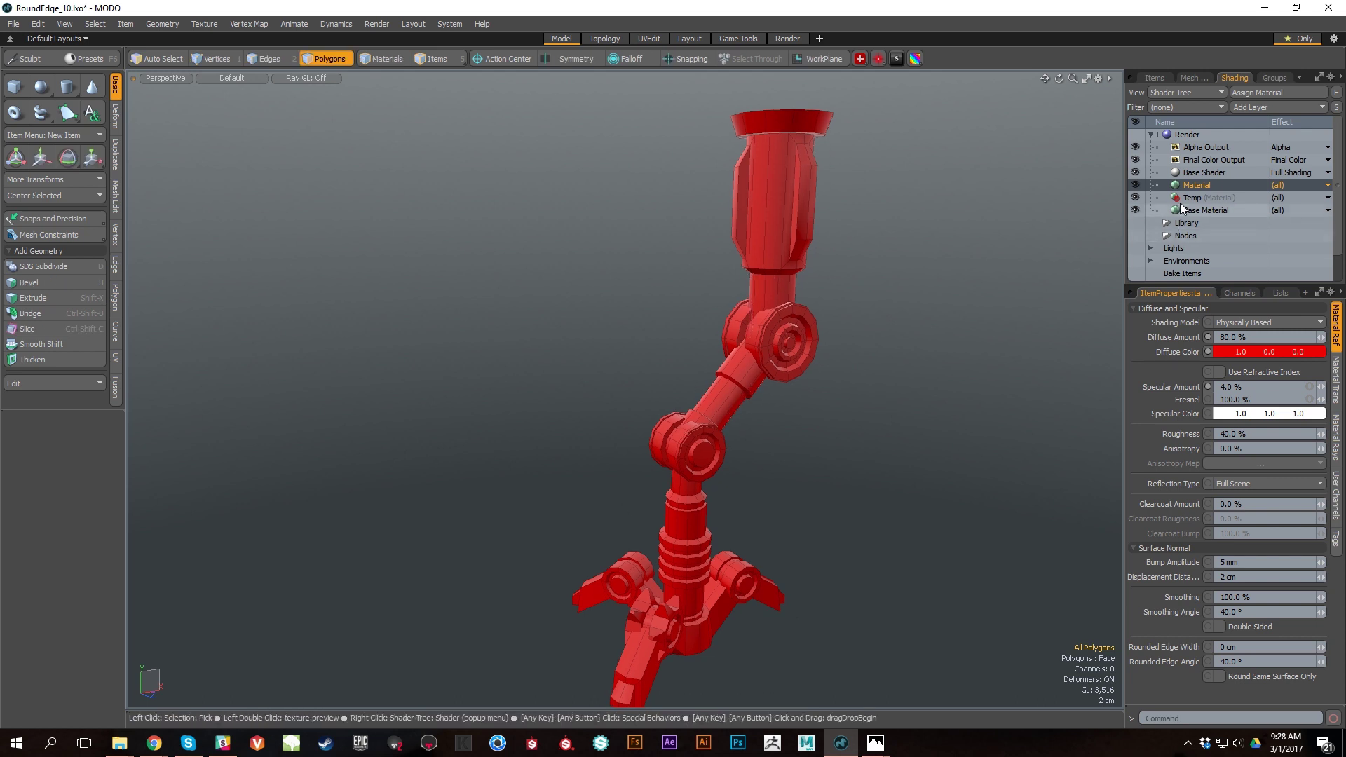
# Step: Compare the Base Material with the ungrouped red Material and move the red Material back into the Temp group
pyautogui.click(1206, 209)
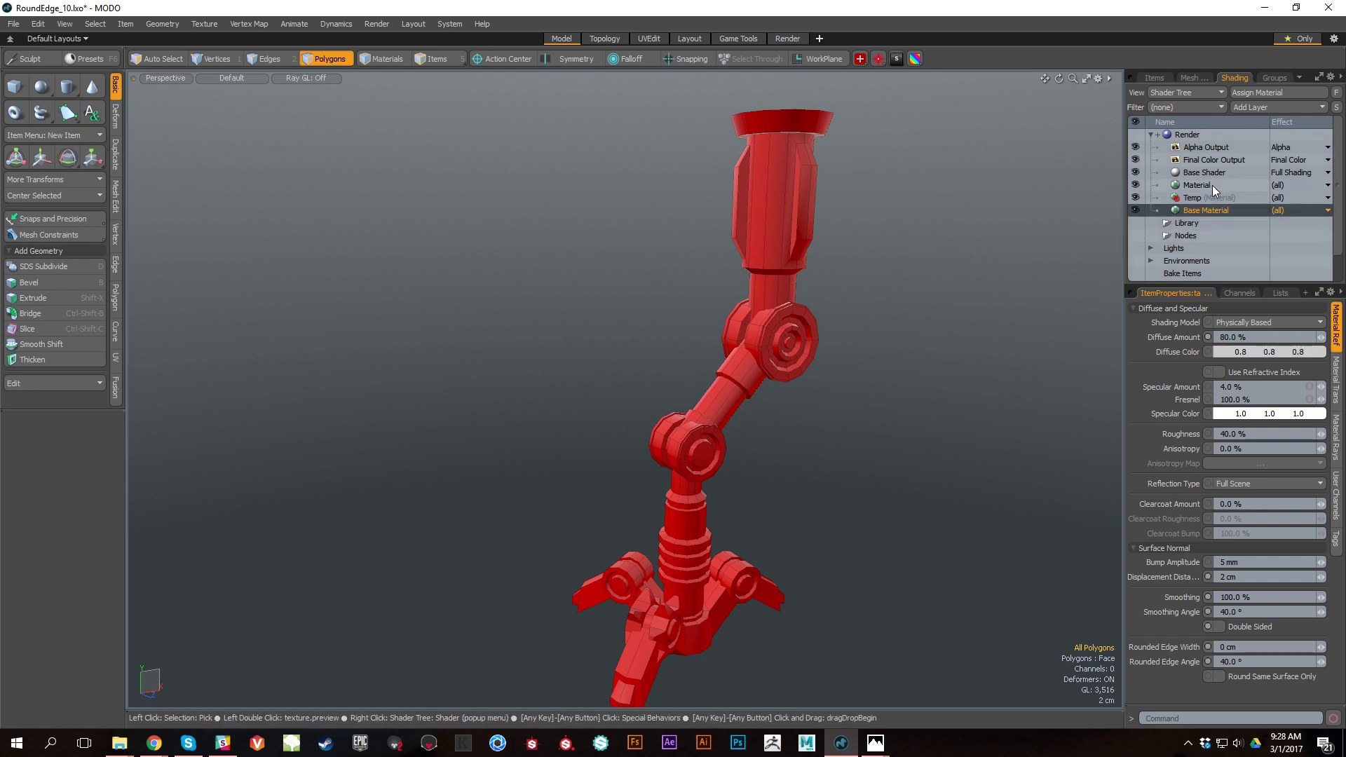
pyautogui.click(1213, 185)
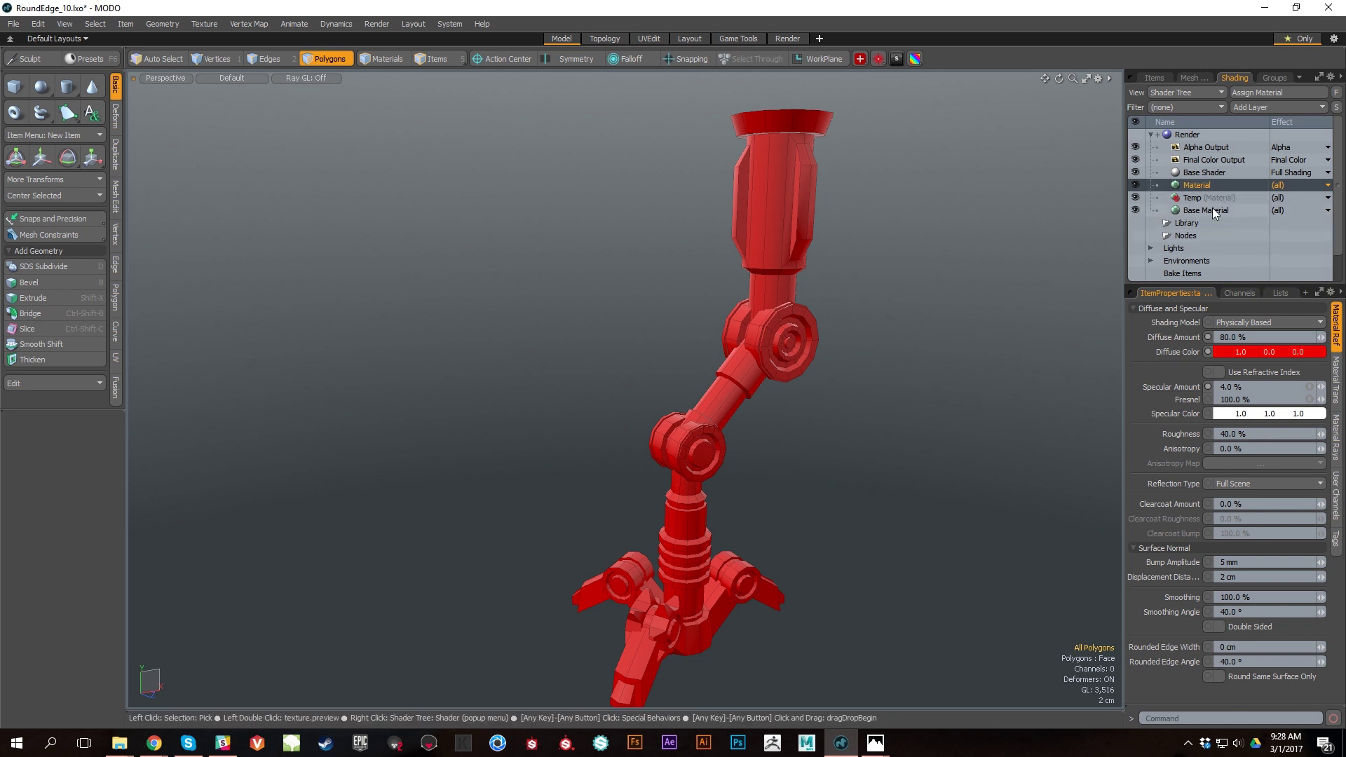
pyautogui.moveTo(1205, 182); pyautogui.dragTo(1202, 199)
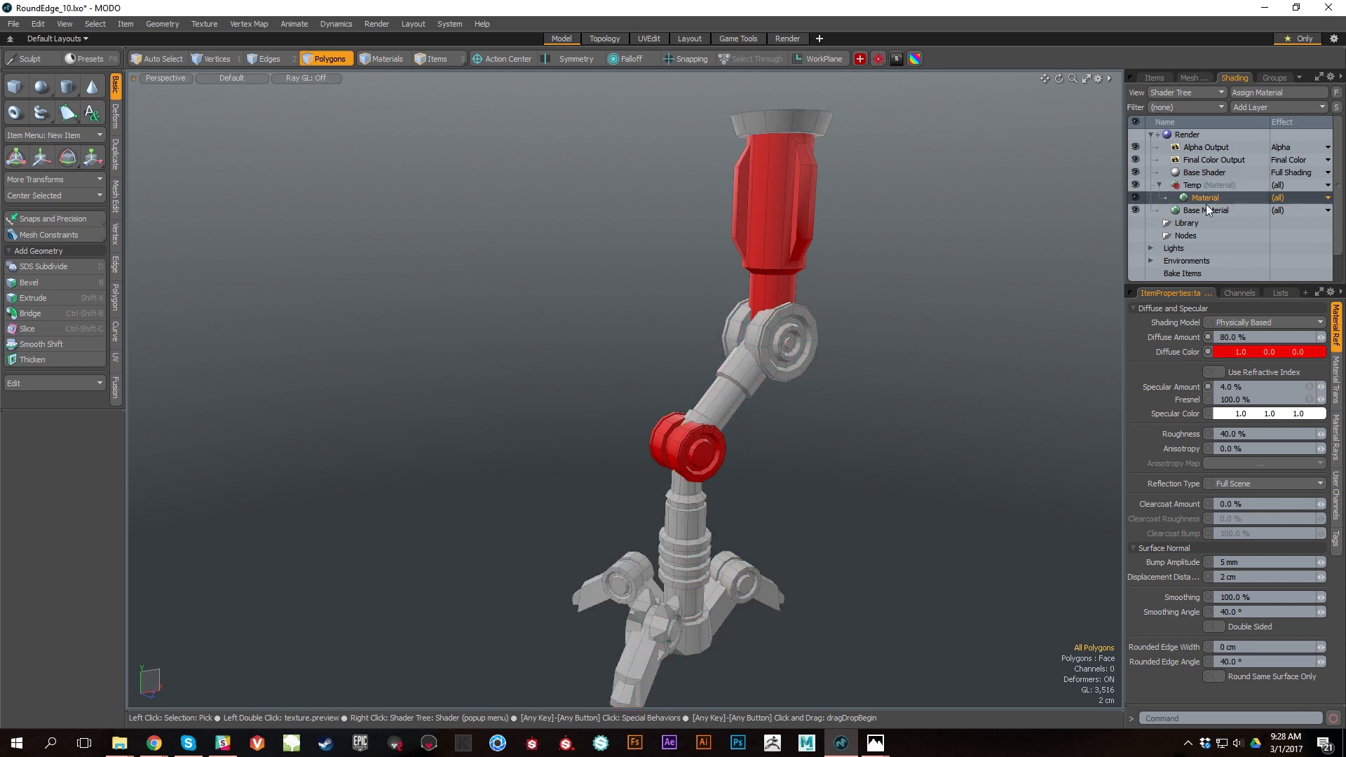
pyautogui.scroll(5, 856, 361)
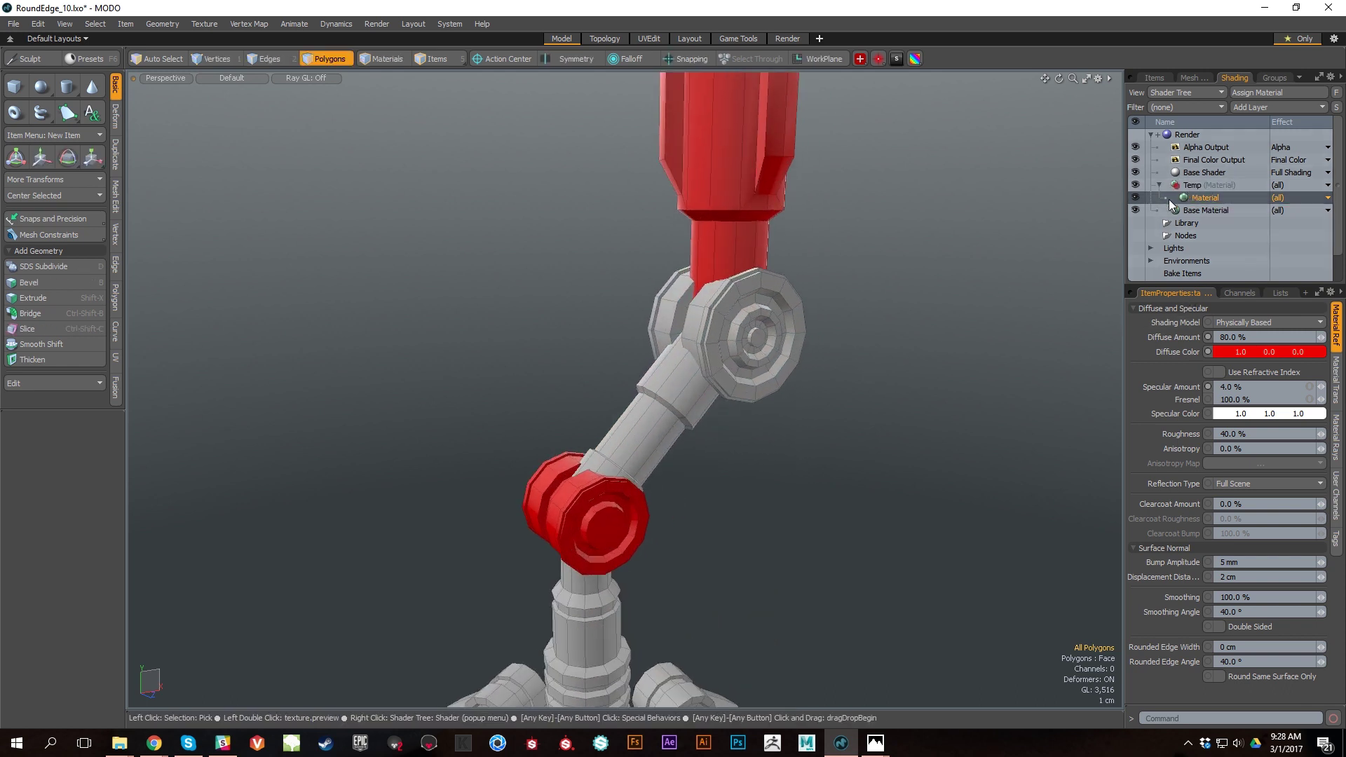
# Step: Select the side-plate polygons on the upper leg and review the Temp group's polygon tag settings, collapsing the group
pyautogui.moveTo(890, 226)
pyautogui.mouseDown(button='right')
pyautogui.moveTo(512, 225)
pyautogui.moveTo(934, 280)
pyautogui.mouseUp(button='right')
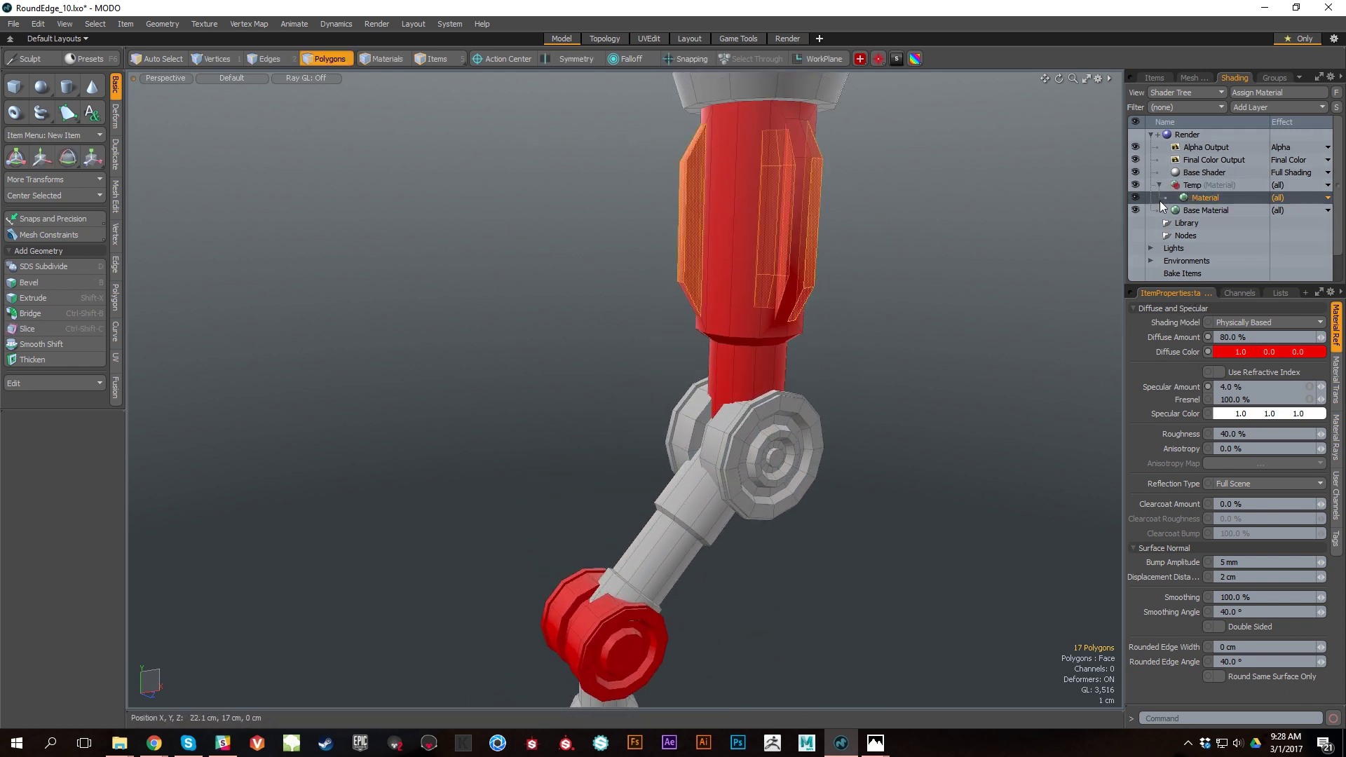
pyautogui.click(1197, 187)
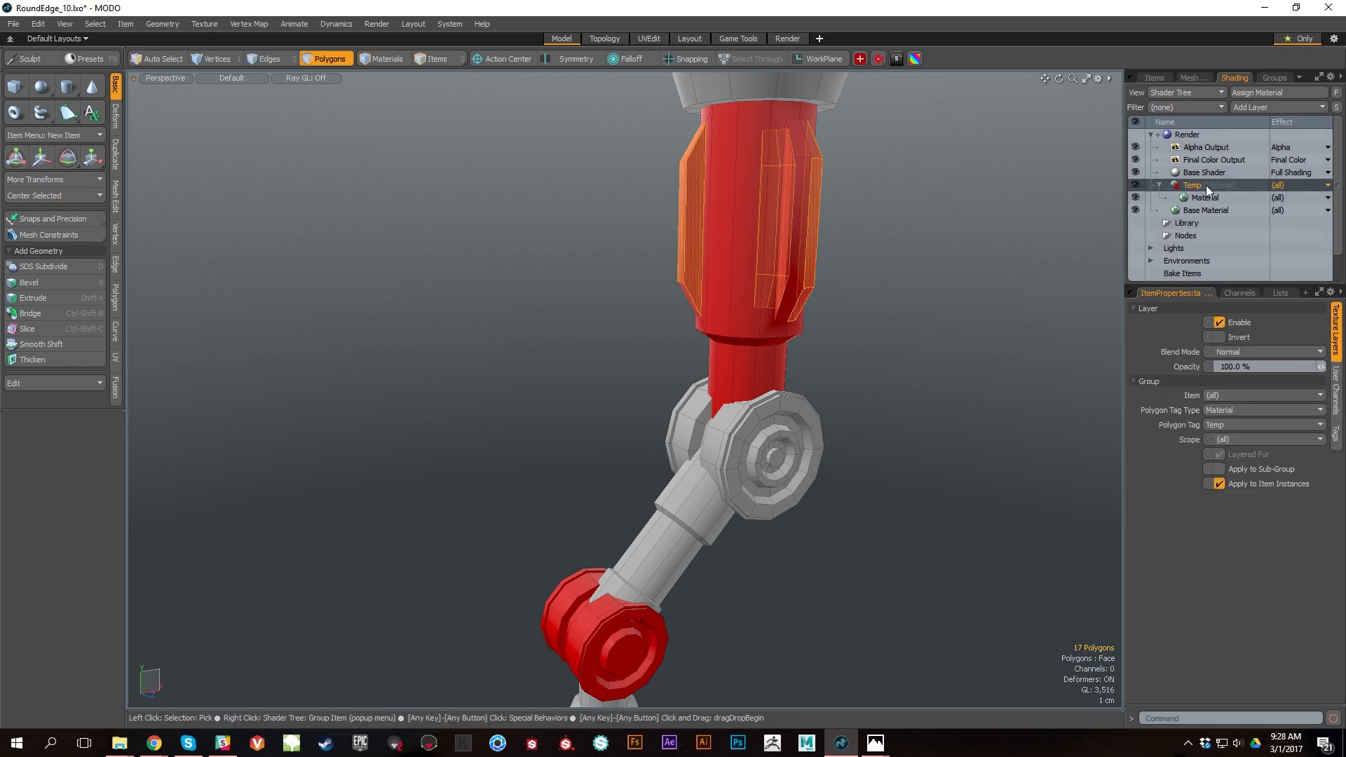
pyautogui.click(1160, 186)
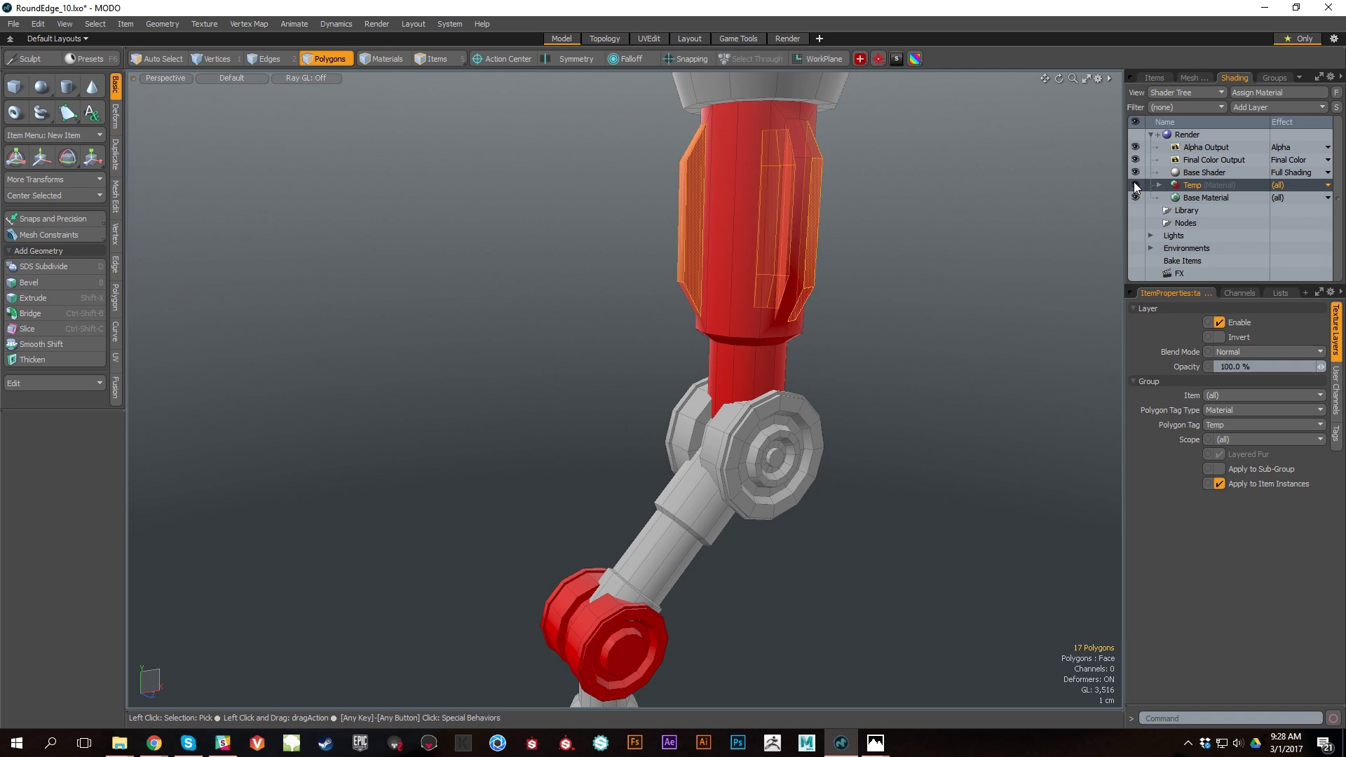
# Step: Turn the Temp group's visibility off and on again in the Shader Tree, and clear the polygon selection
pyautogui.click(1135, 184)
pyautogui.keyDown('alt'); pyautogui.moveTo(1000, 438); pyautogui.dragTo(985, 315); pyautogui.keyUp('alt')
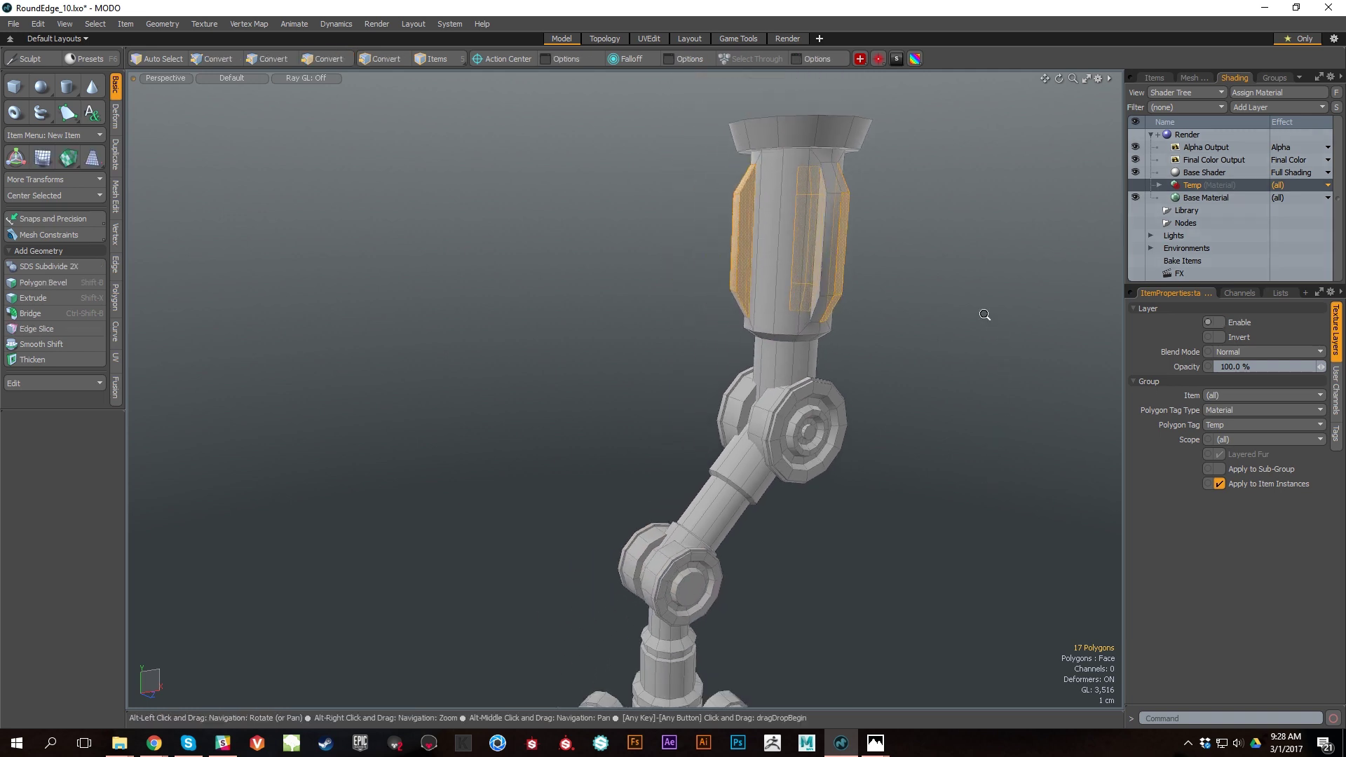
pyautogui.click(1139, 183)
pyautogui.click(1036, 296)
pyautogui.keyDown('alt'); pyautogui.moveTo(1036, 296); pyautogui.dragTo(904, 315); pyautogui.keyUp('alt')
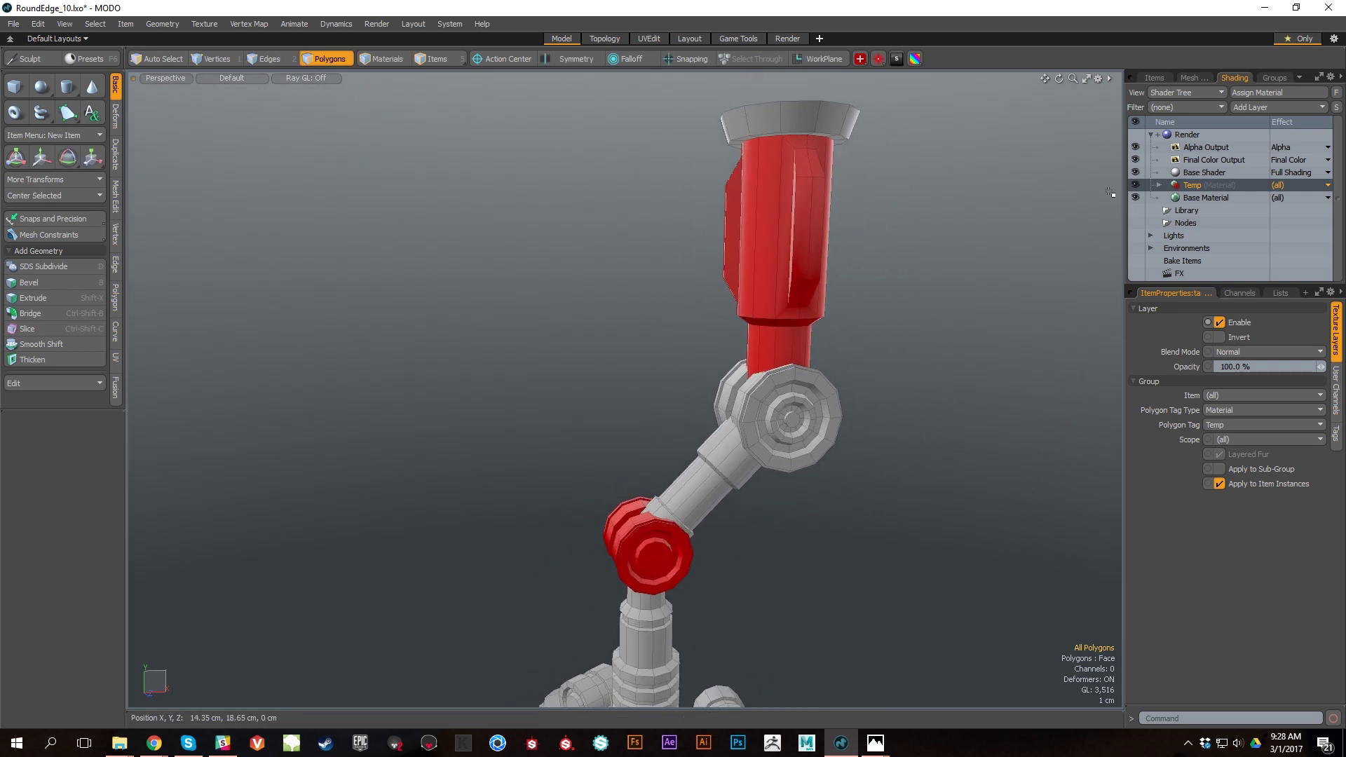
# Step: Show the properties of the Material inside the Temp group in a full-height view and open Rounded Edge Angle for editing
pyautogui.click(1159, 185)
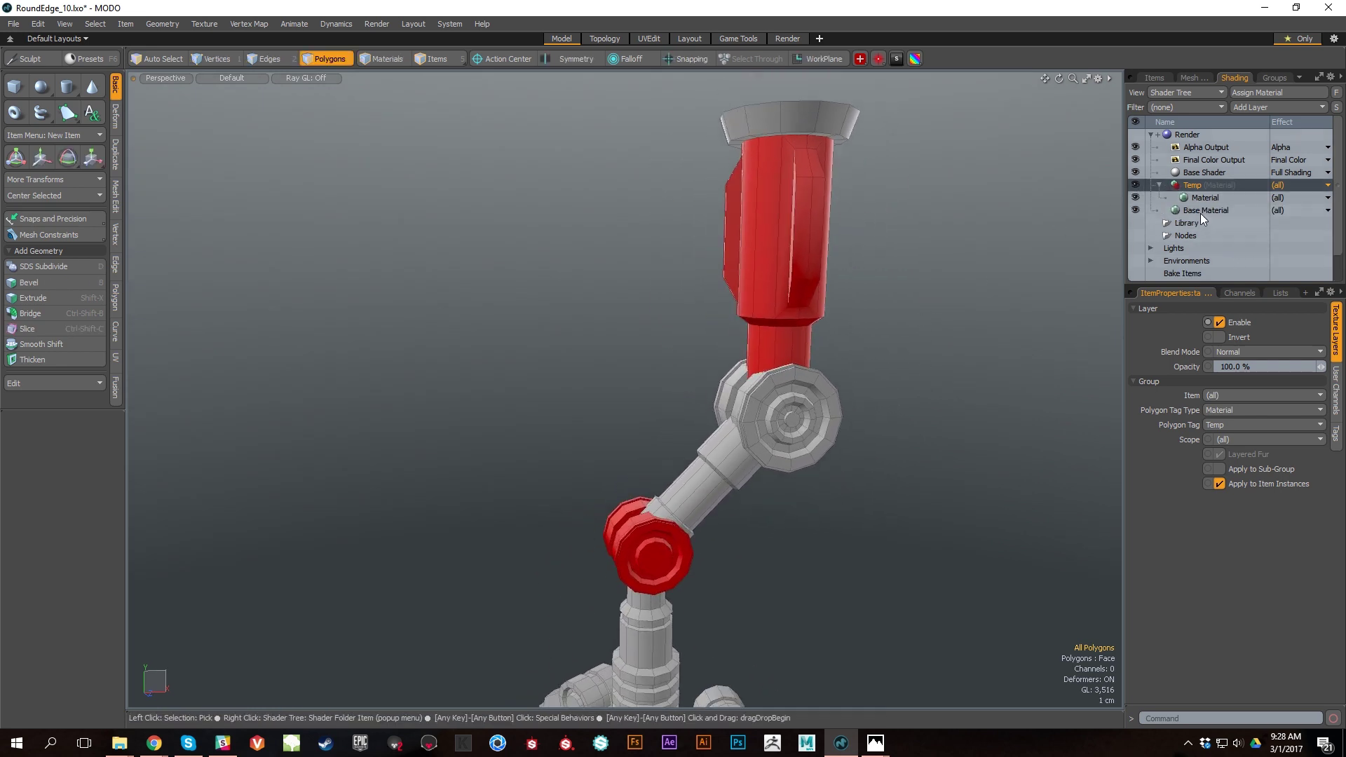
pyautogui.click(1206, 198)
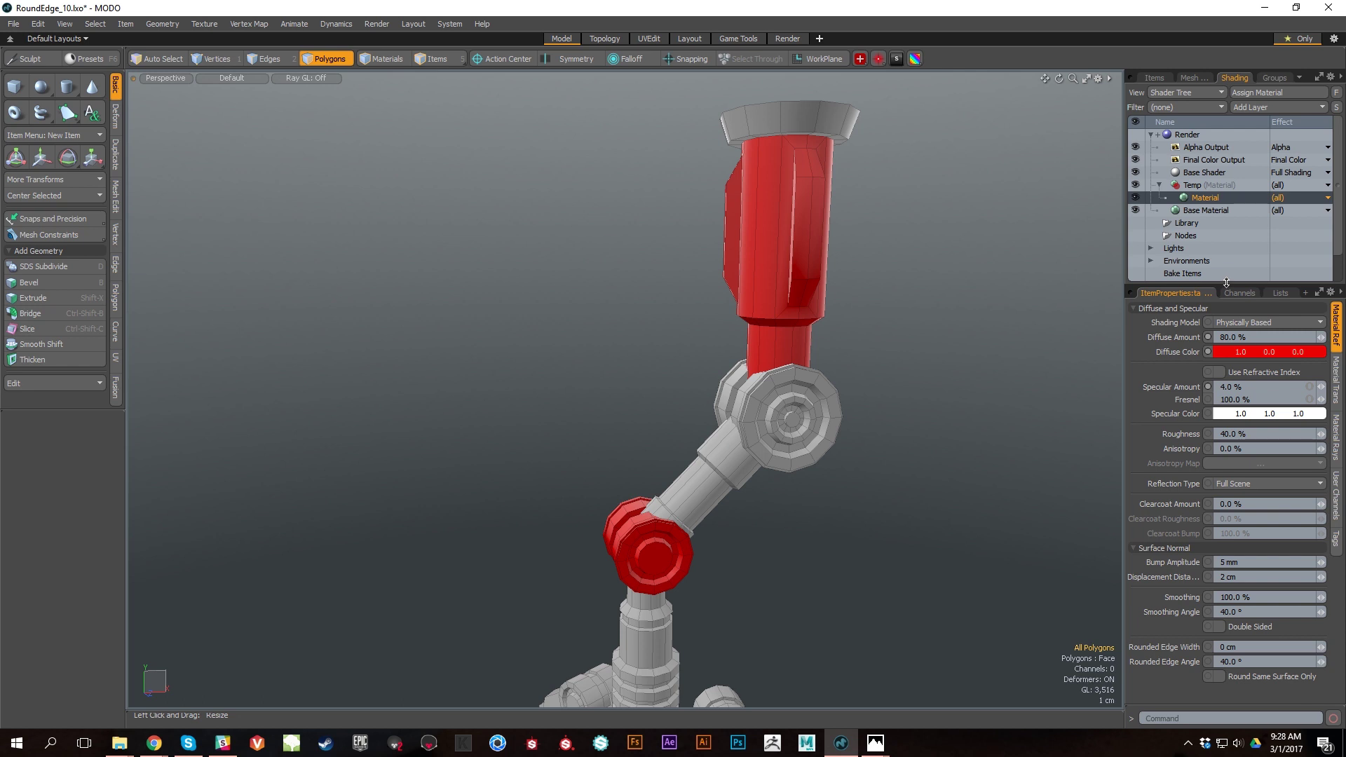
pyautogui.moveTo(1223, 292); pyautogui.dragTo(1222, 286)
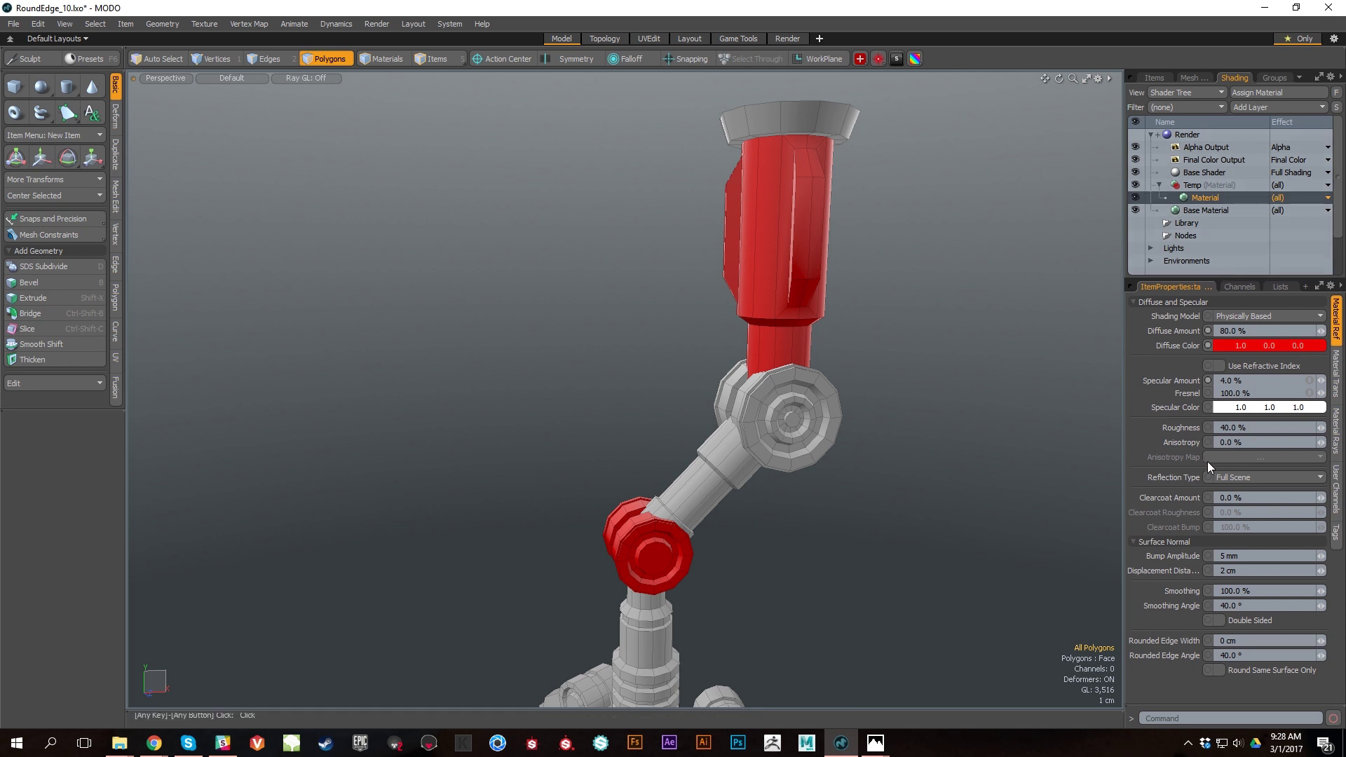
pyautogui.press('KP_0')
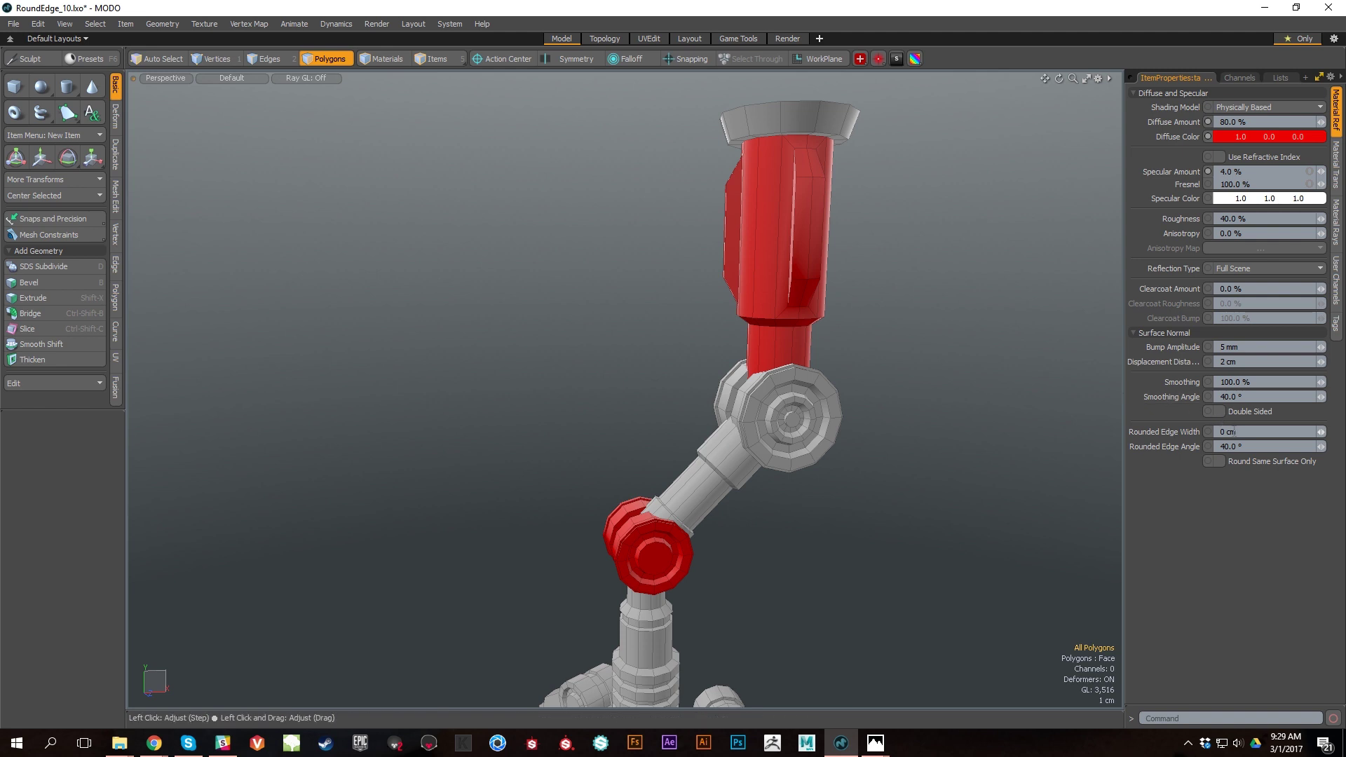
pyautogui.click(1260, 447)
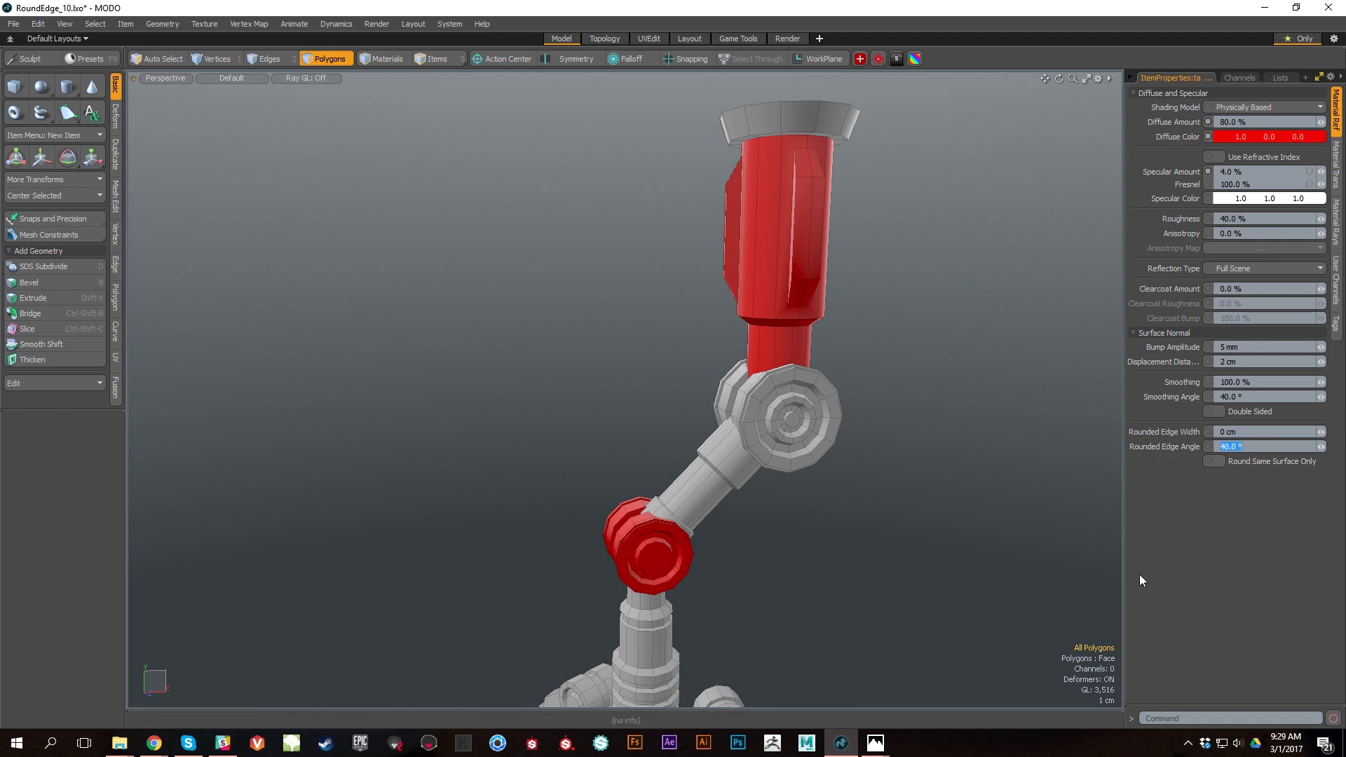
# Step: Examine the smoothing and hard edges on the red lower joint and the adjoining grey cylinder from several angles, with Smoothing Angle highlighted
pyautogui.scroll(5, 727, 562)
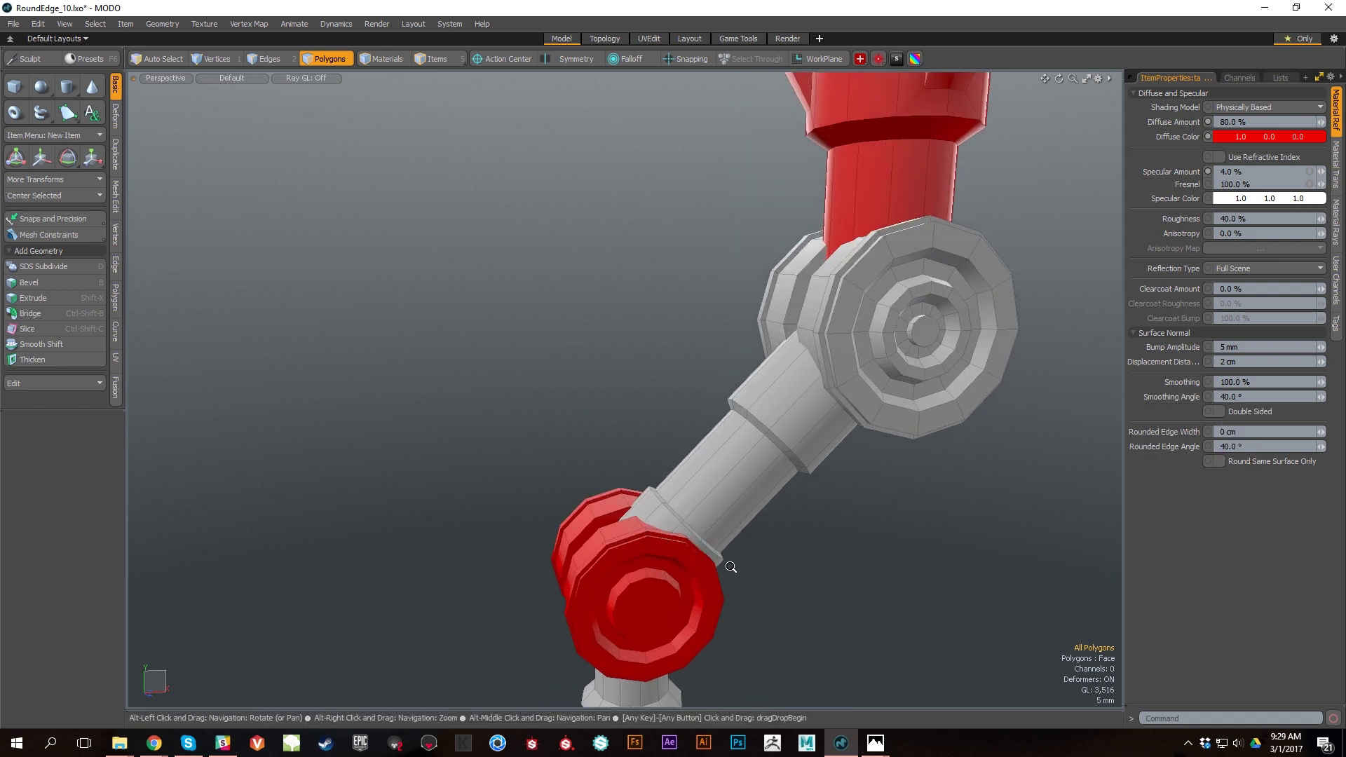
pyautogui.scroll(3, 692, 429)
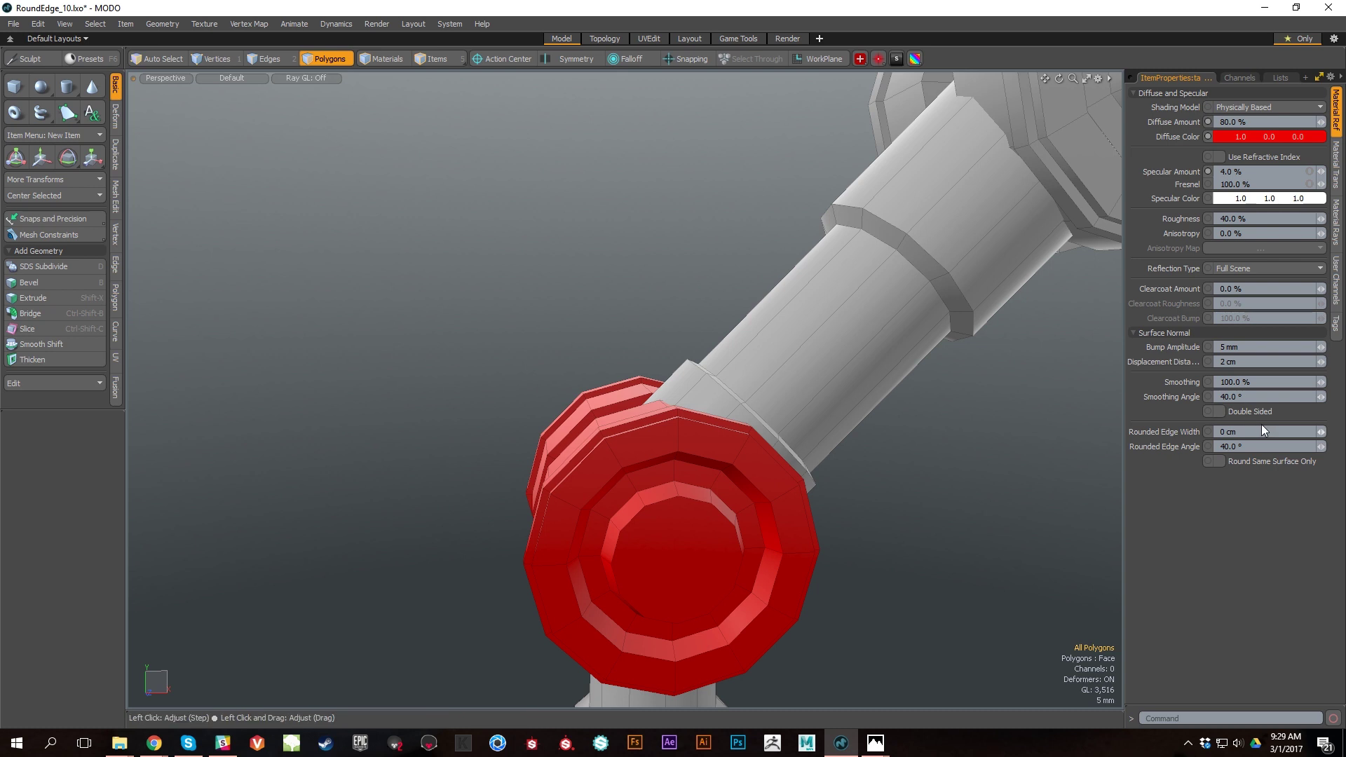
pyautogui.scroll(-3, 927, 480)
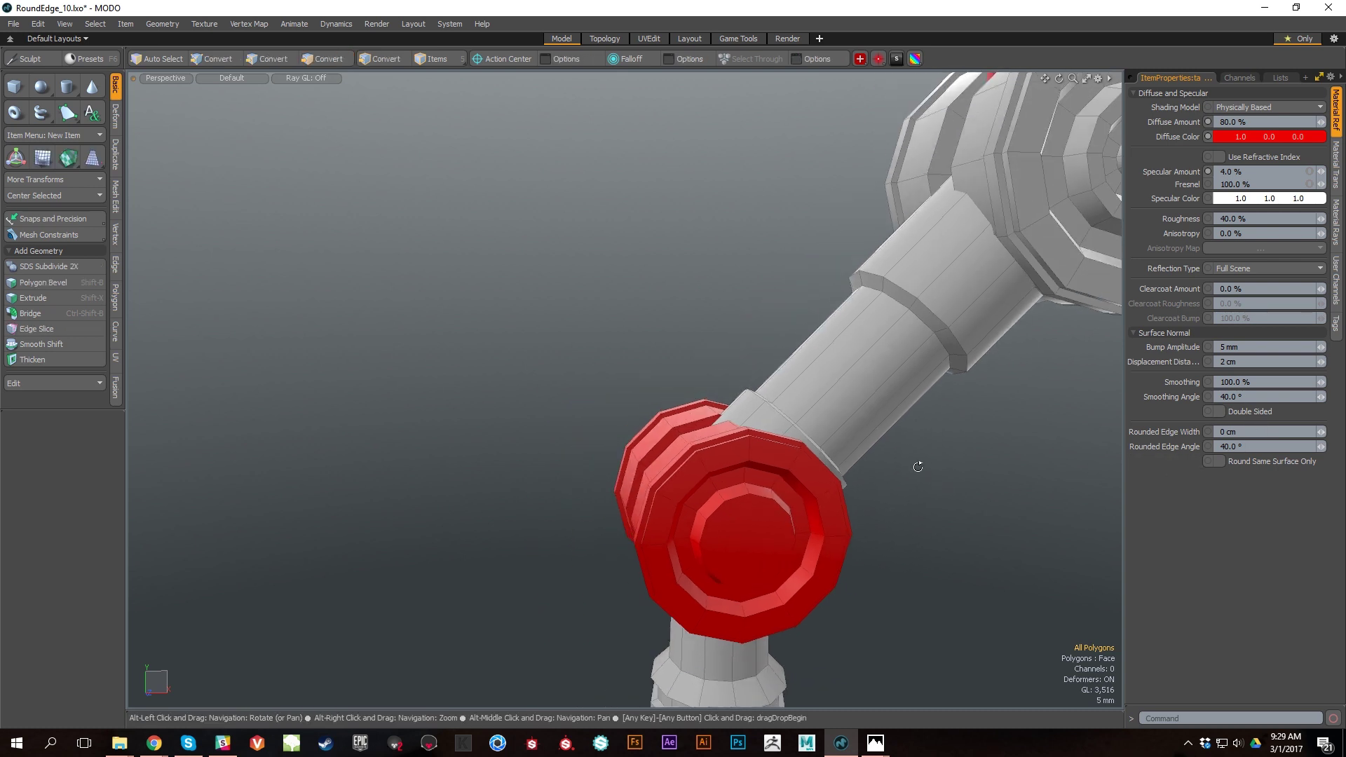
pyautogui.keyDown('alt'); pyautogui.keyDown('shift'); pyautogui.moveTo(917, 466); pyautogui.dragTo(889, 474); pyautogui.keyUp('shift'); pyautogui.keyUp('alt')
pyautogui.click(1161, 398)
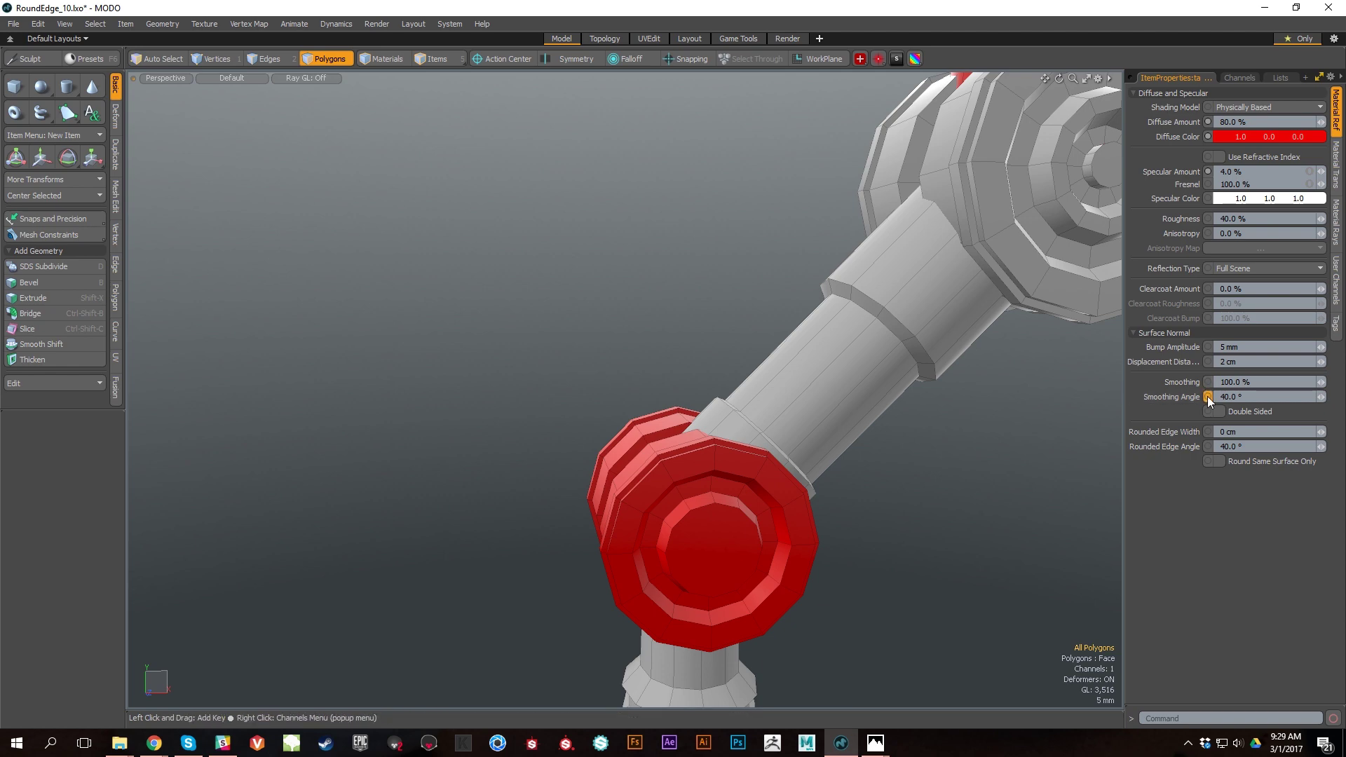
pyautogui.click(1181, 470)
pyautogui.scroll(-3, 778, 504)
pyautogui.keyDown('alt'); pyautogui.moveTo(779, 504); pyautogui.dragTo(954, 472); pyautogui.keyUp('alt')
pyautogui.scroll(5, 737, 499)
pyautogui.scroll(-2, 869, 469)
pyautogui.keyDown('alt'); pyautogui.moveTo(898, 436); pyautogui.dragTo(811, 442); pyautogui.keyUp('alt')
# Step: Select polygons around the grey connecting cylinder and on the red joint to compare their face angles, and clear the selection
pyautogui.doubleClick(754, 411)
pyautogui.click(809, 412)
pyautogui.scroll(4, 809, 411)
pyautogui.keyDown('alt'); pyautogui.moveTo(809, 412); pyautogui.dragTo(817, 455); pyautogui.keyUp('alt')
pyautogui.doubleClick(814, 455)
pyautogui.scroll(2, 814, 454)
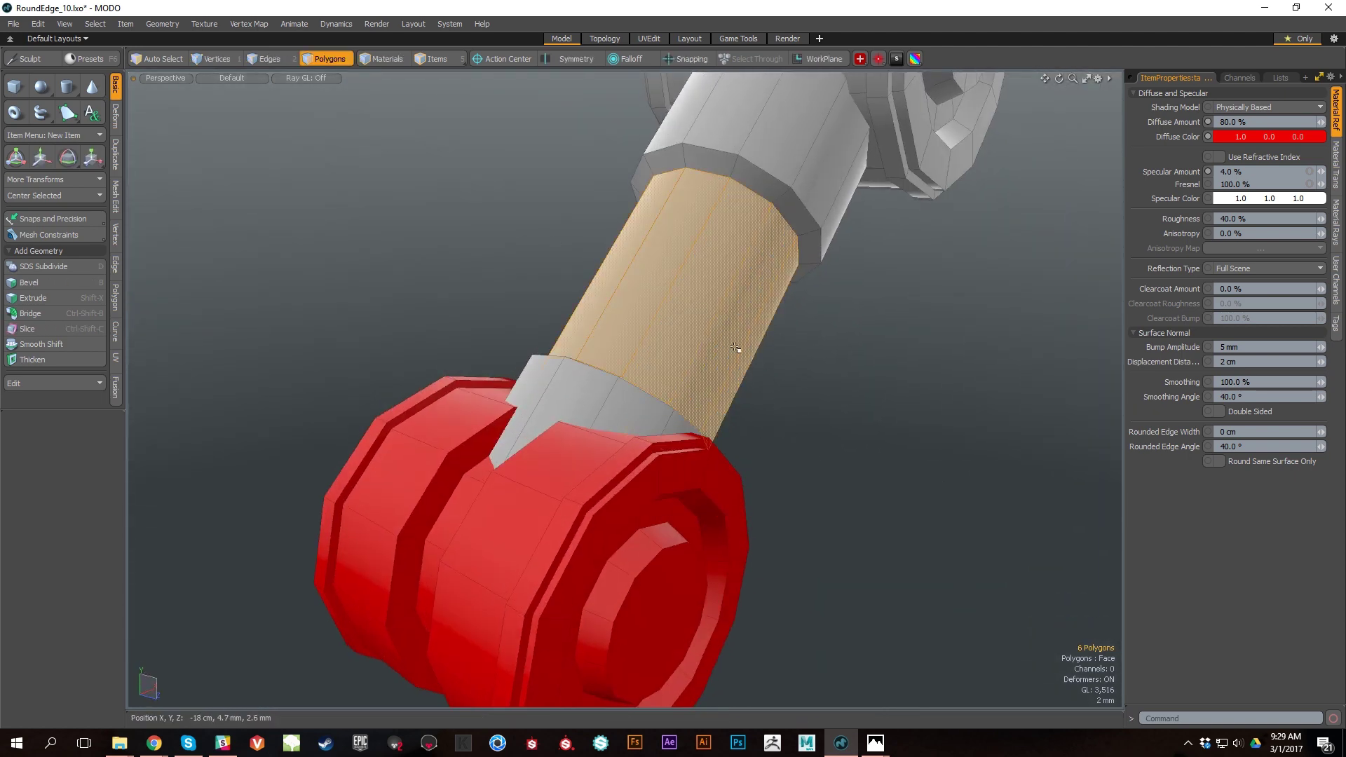
pyautogui.keyDown('alt'); pyautogui.moveTo(814, 414); pyautogui.dragTo(802, 372); pyautogui.keyUp('alt')
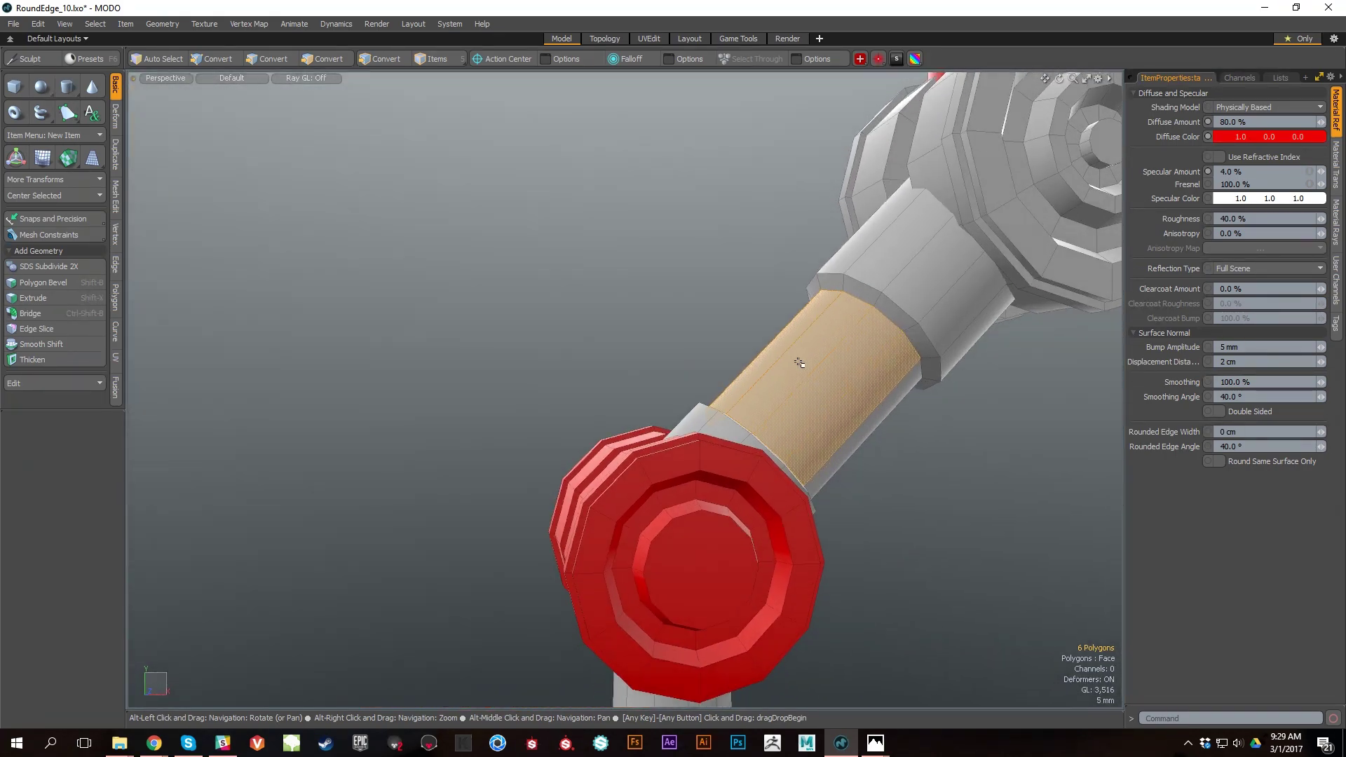
pyautogui.moveTo(853, 466)
pyautogui.keyDown('alt'); pyautogui.mouseDown()
pyautogui.moveTo(986, 535)
pyautogui.moveTo(844, 481)
pyautogui.mouseUp(); pyautogui.keyUp('alt')
pyautogui.click(639, 440)
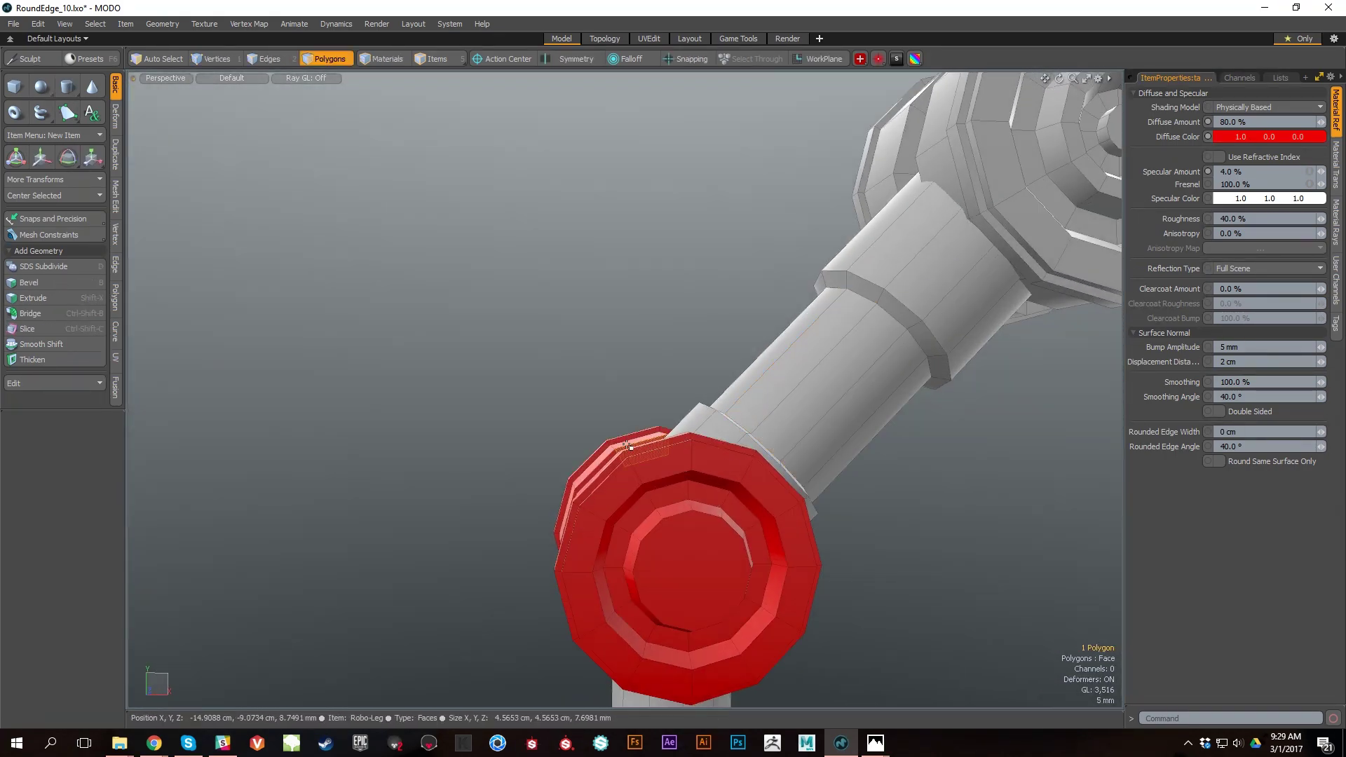
pyautogui.click(893, 481)
# Step: Try Smoothing Angle values of 5° and 60° on the red Material and inspect the lower joint's shading
pyautogui.keyDown('alt'); pyautogui.moveTo(893, 481); pyautogui.dragTo(1122, 449); pyautogui.keyUp('alt')
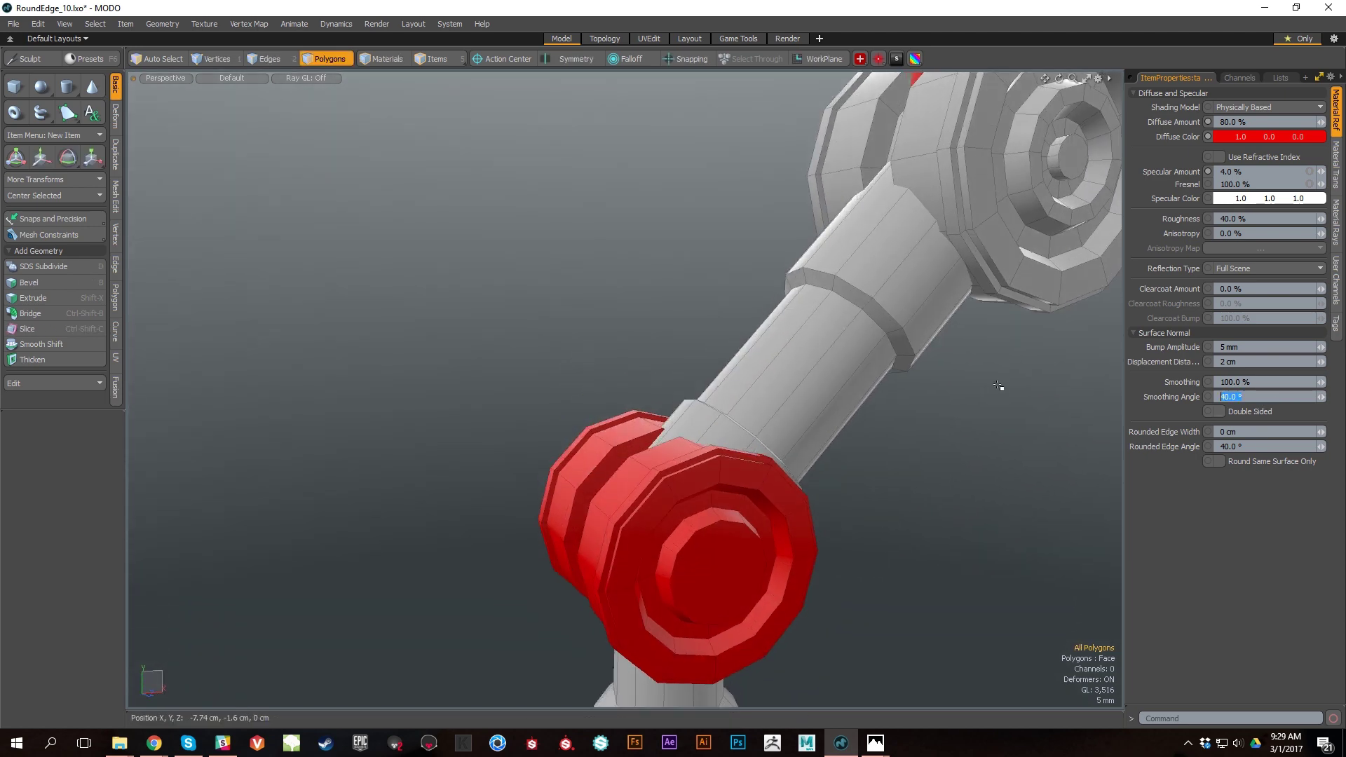
pyautogui.press('Return')
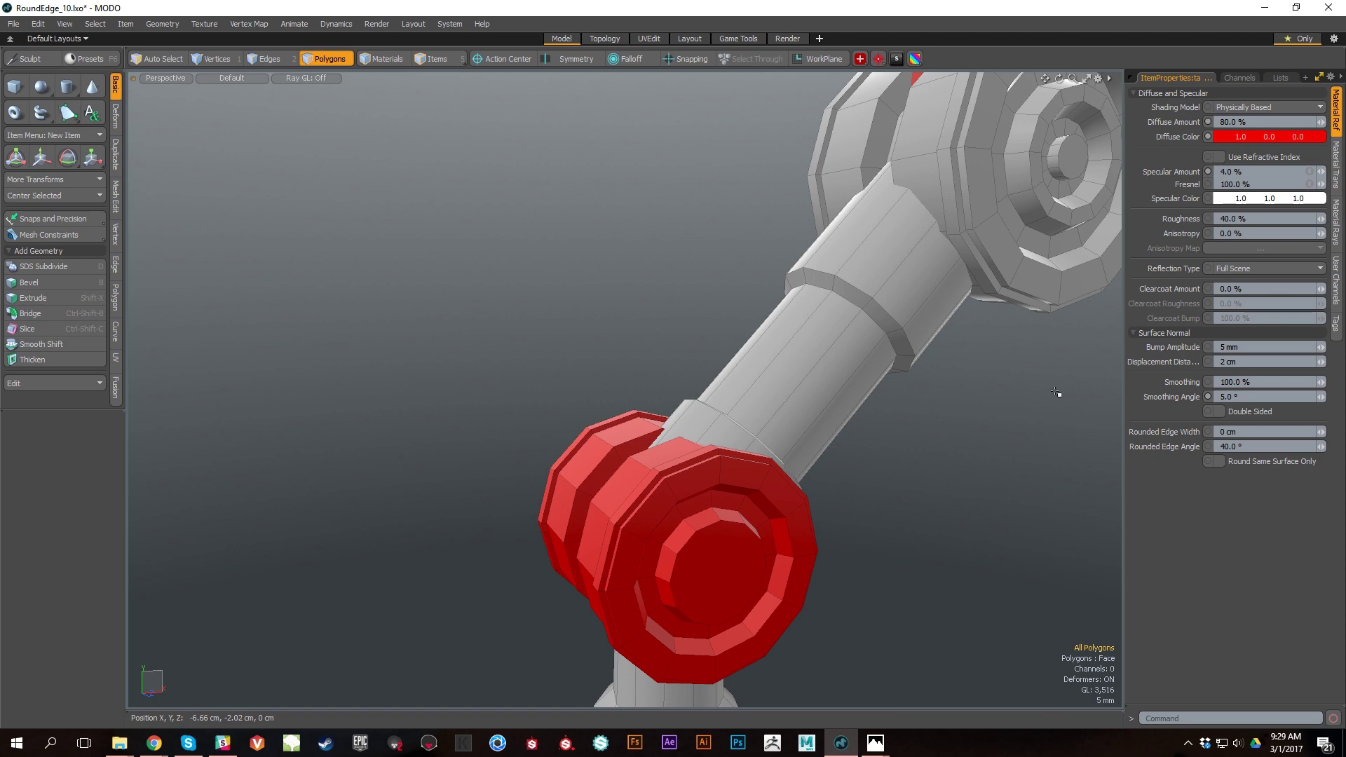
pyautogui.moveTo(1266, 399); pyautogui.dragTo(1084, 394)
pyautogui.write('60')
pyautogui.press('Return')
pyautogui.keyDown('alt'); pyautogui.moveTo(1083, 394); pyautogui.dragTo(751, 547); pyautogui.keyUp('alt')
# Step: Set the red Material's Smoothing Angle to 40° and inspect the lower joint from its other side
pyautogui.click(1240, 397)
pyautogui.write('40')
pyautogui.press('Return')
pyautogui.keyDown('alt'); pyautogui.moveTo(544, 366); pyautogui.dragTo(414, 324); pyautogui.keyUp('alt')
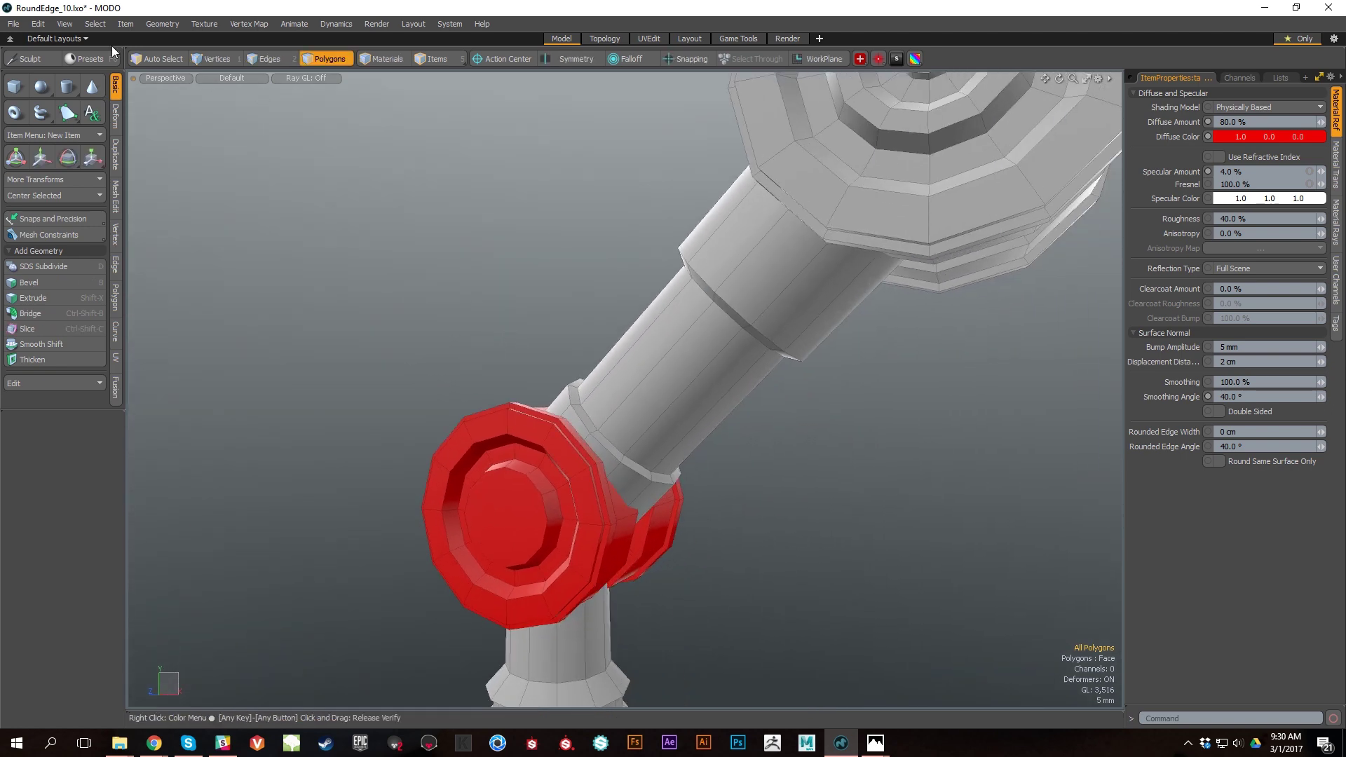
# Step: Select polygons along the red joint's outer ring for inspection, switch to edge selection mode, and clear the selection
pyautogui.moveTo(483, 413); pyautogui.dragTo(592, 533)
pyautogui.keyDown('alt'); pyautogui.moveTo(312, 457); pyautogui.dragTo(612, 421); pyautogui.keyUp('alt')
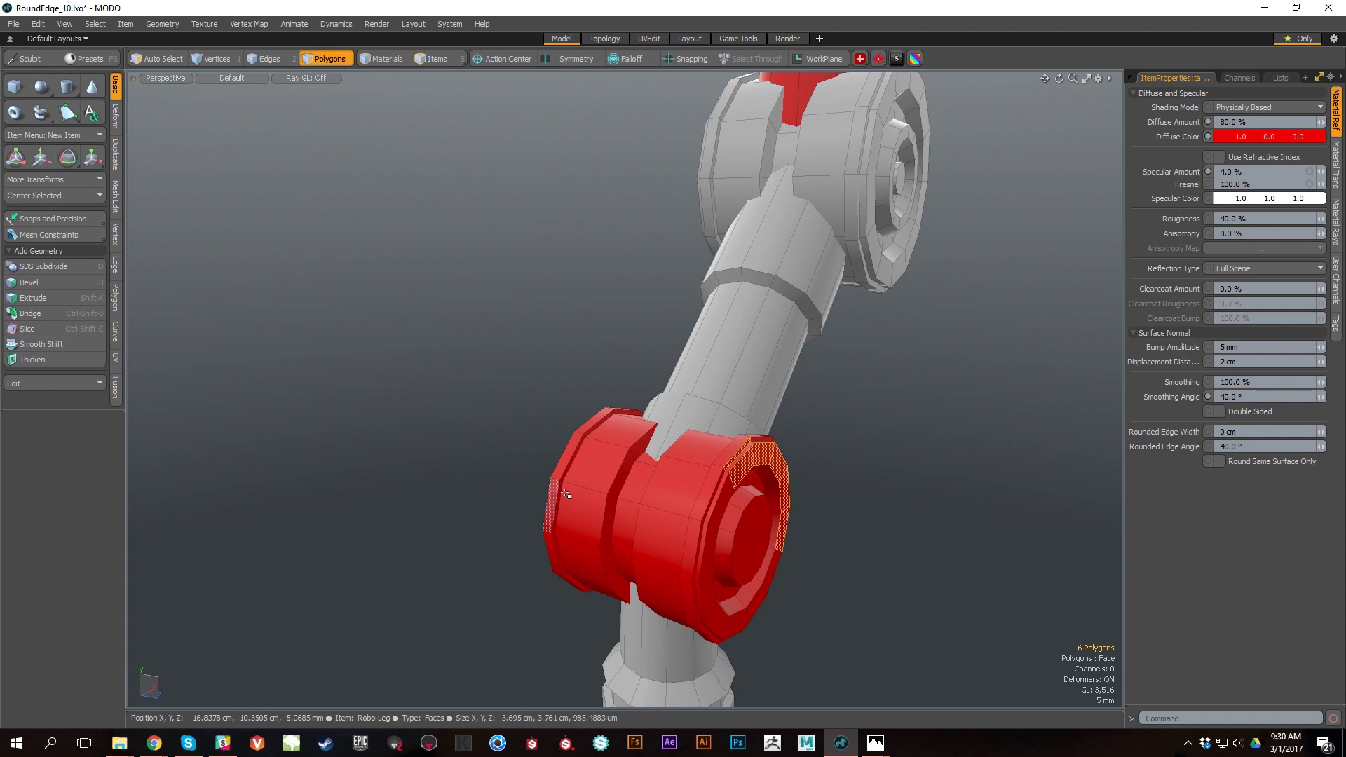
pyautogui.press('2')
pyautogui.click(961, 481)
pyautogui.keyDown('alt'); pyautogui.moveTo(962, 481); pyautogui.dragTo(706, 559); pyautogui.keyUp('alt')
pyautogui.keyDown('alt'); pyautogui.moveTo(811, 583); pyautogui.dragTo(772, 579, button='right'); pyautogui.keyUp('alt')
pyautogui.keyDown('alt'); pyautogui.moveTo(847, 539); pyautogui.dragTo(748, 517, button='middle'); pyautogui.keyUp('alt')
pyautogui.keyDown('alt'); pyautogui.moveTo(748, 517); pyautogui.dragTo(856, 502); pyautogui.keyUp('alt')
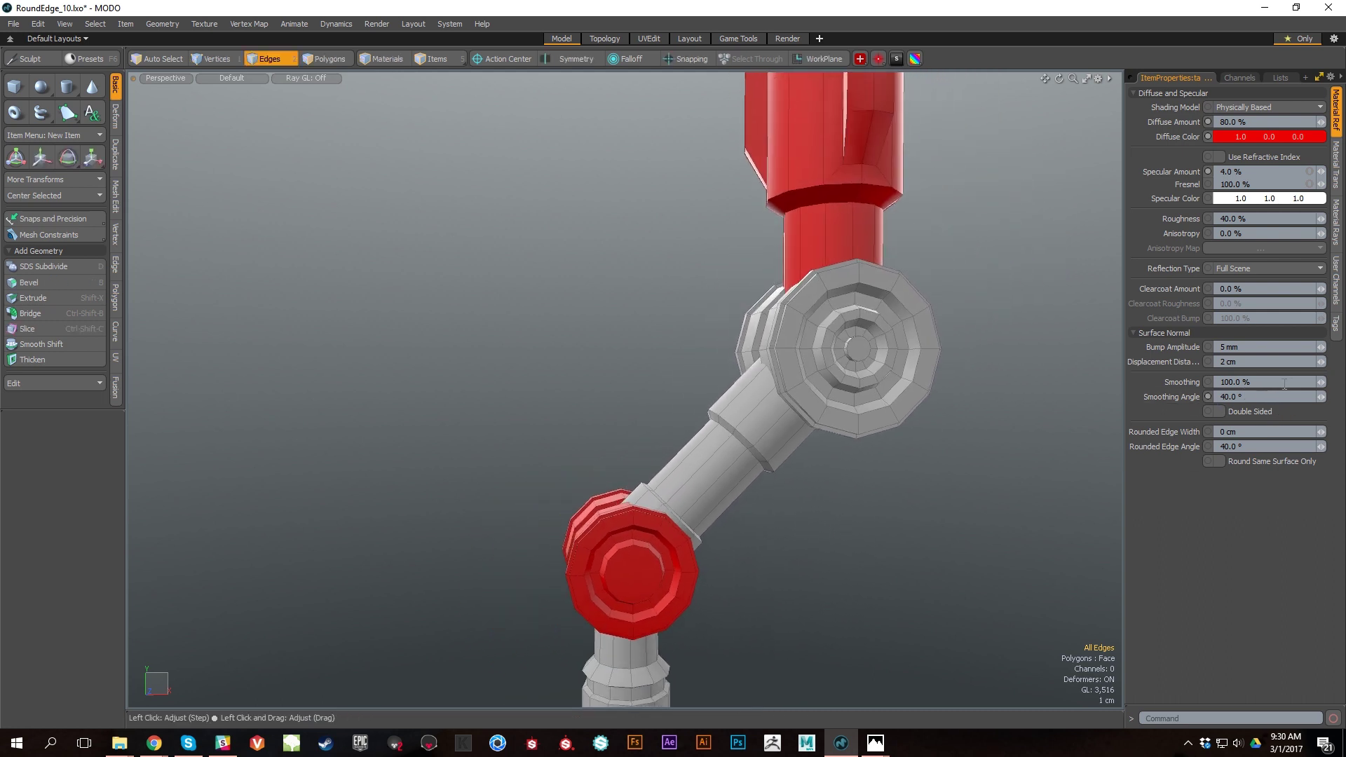
# Step: Open Smoothing Angle for editing without changing it, and inspect the grey upper joint's edges with the edge selection cleared
pyautogui.click(1262, 396)
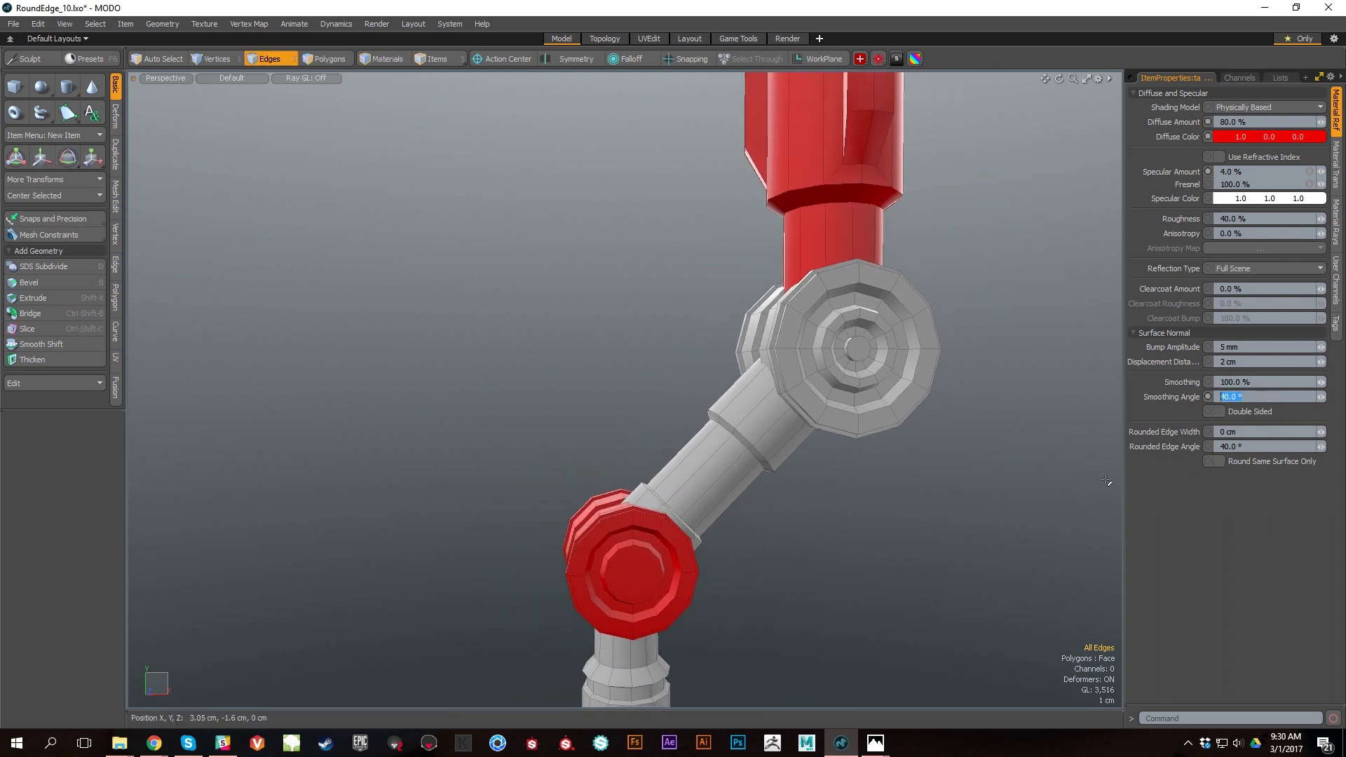
pyautogui.doubleClick(812, 294)
pyautogui.click(980, 541)
pyautogui.keyDown('alt'); pyautogui.moveTo(979, 541); pyautogui.dragTo(862, 486); pyautogui.keyUp('alt')
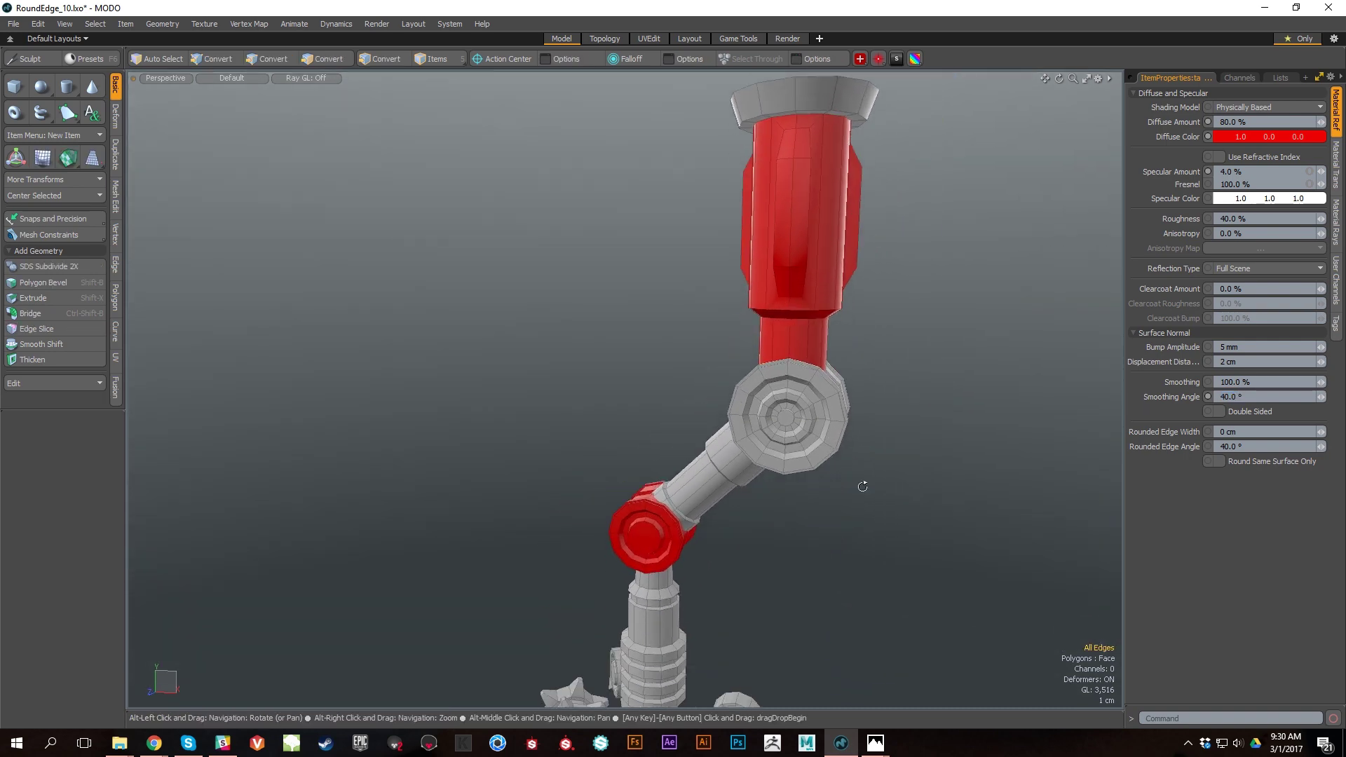
# Step: Restore the Shader Tree above the properties and select the leg's edges from the red lower joint down to the feet
pyautogui.press('KP_0')
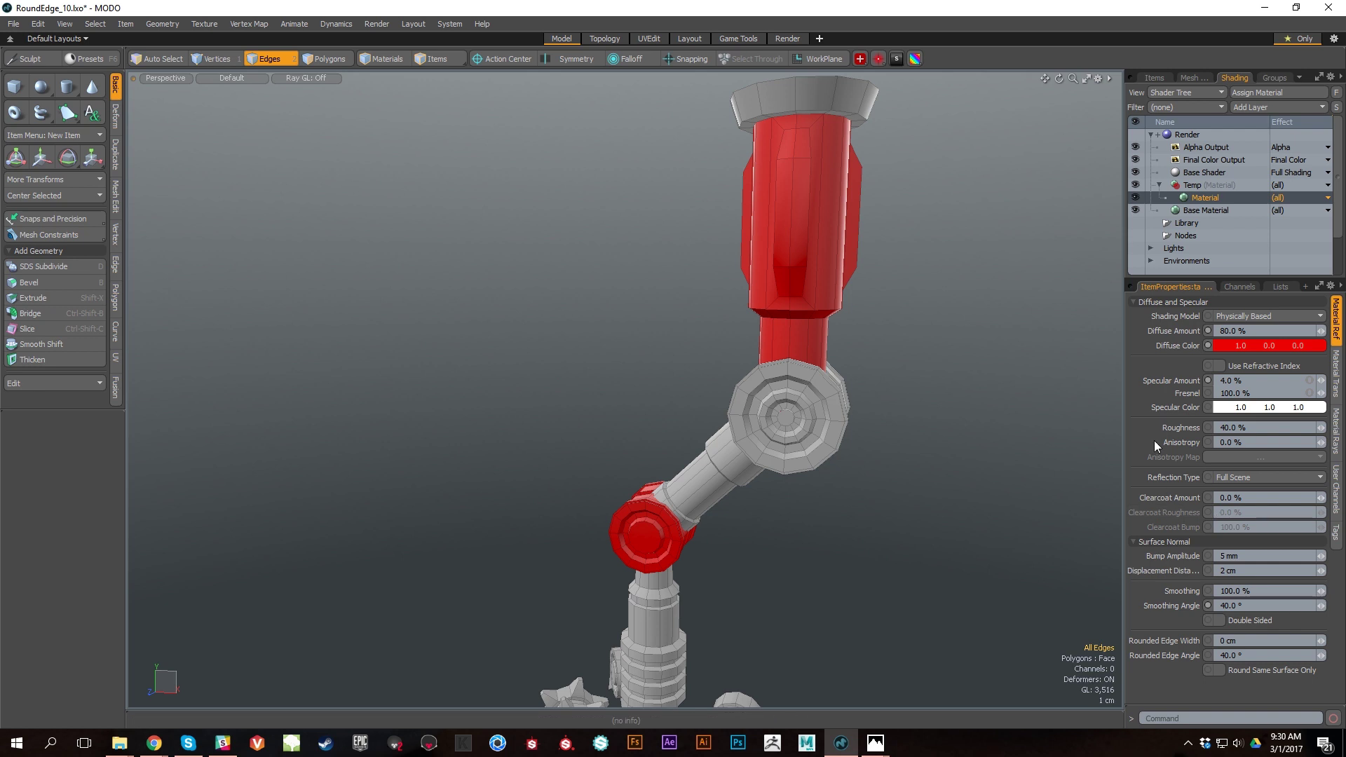
pyautogui.keyDown('alt'); pyautogui.moveTo(775, 472); pyautogui.dragTo(857, 488, button='right'); pyautogui.keyUp('alt')
pyautogui.keyDown('alt'); pyautogui.moveTo(857, 488); pyautogui.dragTo(788, 414); pyautogui.keyUp('alt')
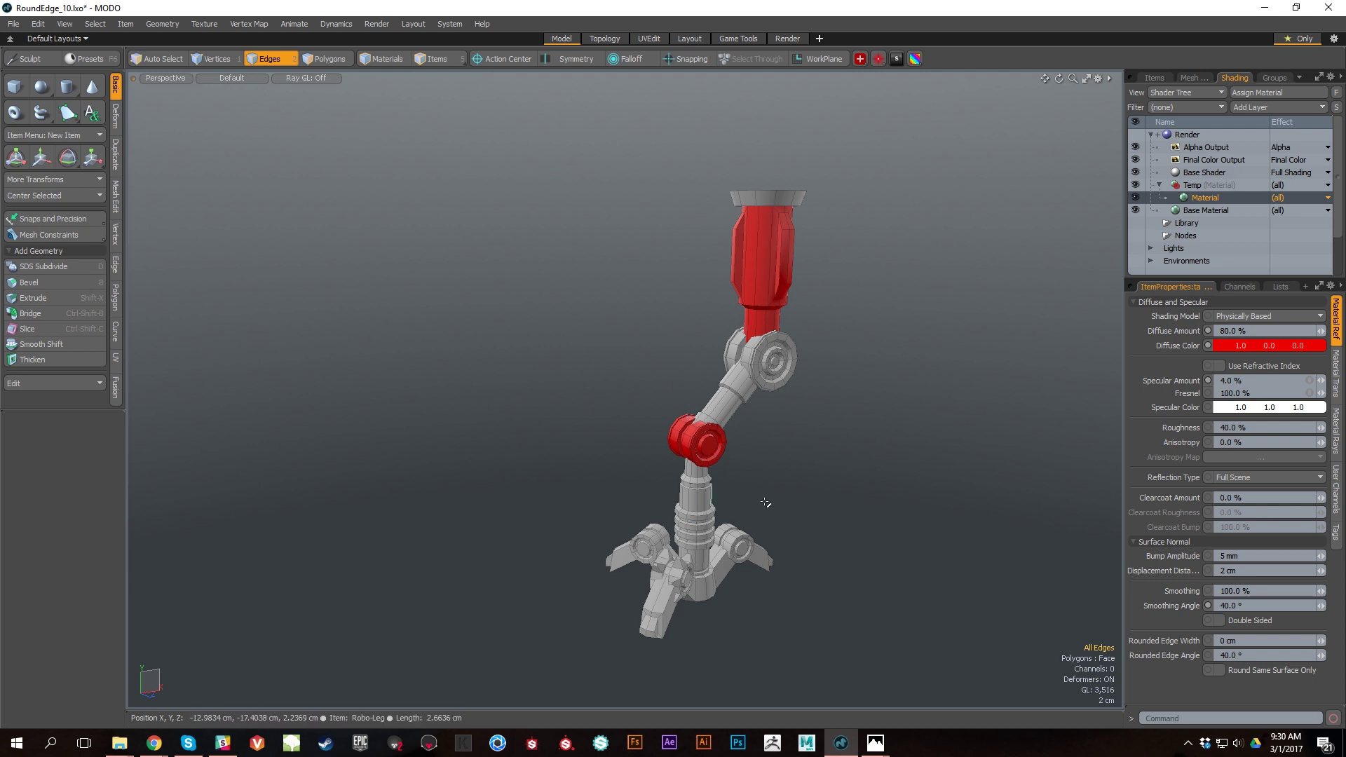
pyautogui.moveTo(780, 435)
pyautogui.mouseDown(button='middle')
pyautogui.moveTo(677, 709)
pyautogui.moveTo(972, 658)
pyautogui.mouseUp(button='middle')
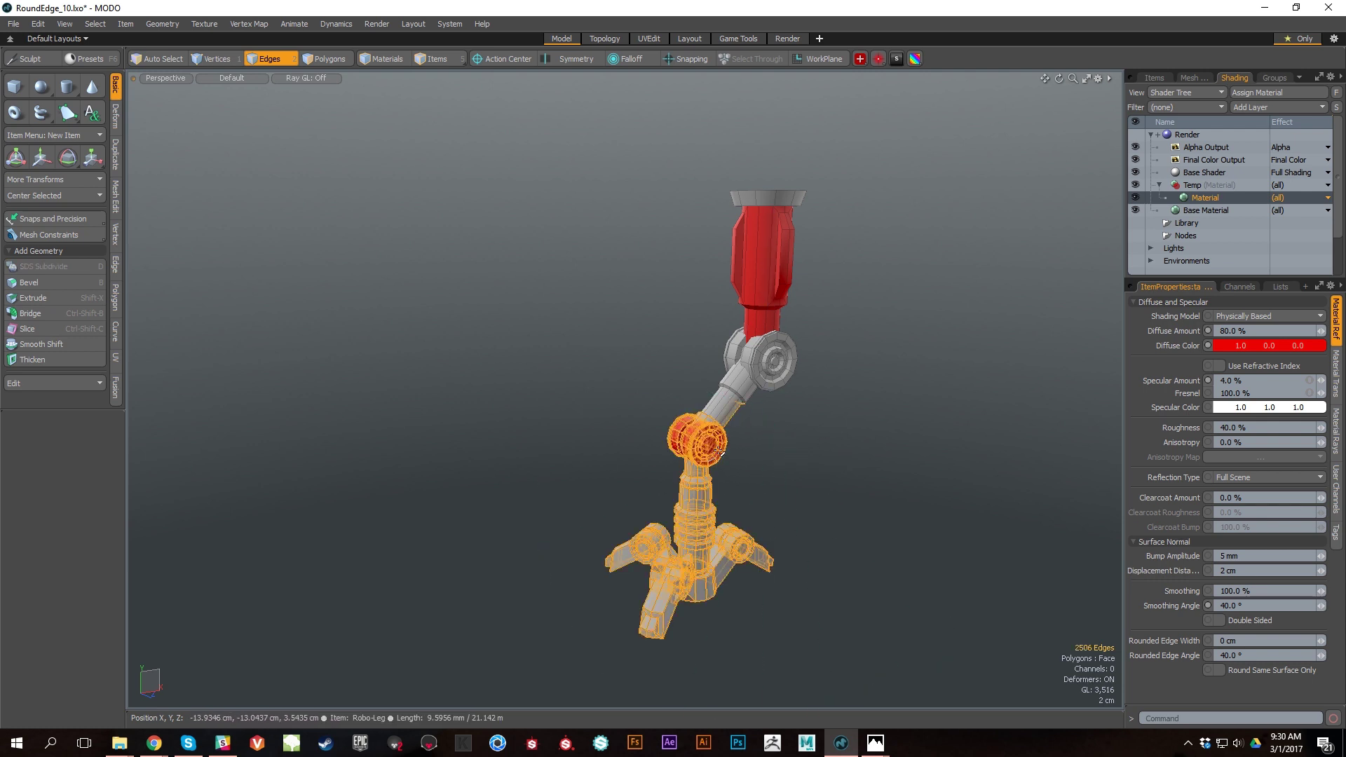
# Step: Clear the leg's edge selection and enlarge the material properties area to make room for the Surface Normal settings
pyautogui.keyDown('alt'); pyautogui.moveTo(673, 457); pyautogui.dragTo(718, 456, button='right'); pyautogui.keyUp('alt')
pyautogui.moveTo(717, 456)
pyautogui.keyDown('alt'); pyautogui.mouseDown()
pyautogui.moveTo(825, 541)
pyautogui.moveTo(773, 446)
pyautogui.moveTo(811, 498)
pyautogui.moveTo(701, 497)
pyautogui.moveTo(814, 487)
pyautogui.mouseUp(); pyautogui.keyUp('alt')
pyautogui.moveTo(825, 387)
pyautogui.mouseDown(button='middle')
pyautogui.moveTo(599, 259)
pyautogui.moveTo(973, 679)
pyautogui.moveTo(1030, 633)
pyautogui.mouseUp(button='middle')
pyautogui.scroll(-2, 1017, 613)
pyautogui.keyDown('alt'); pyautogui.keyDown('shift'); pyautogui.moveTo(866, 520); pyautogui.dragTo(693, 503); pyautogui.keyUp('shift'); pyautogui.keyUp('alt')
pyautogui.keyDown('alt'); pyautogui.moveTo(693, 504); pyautogui.dragTo(689, 512); pyautogui.keyUp('alt')
pyautogui.scroll(2, 689, 513)
pyautogui.click(802, 415)
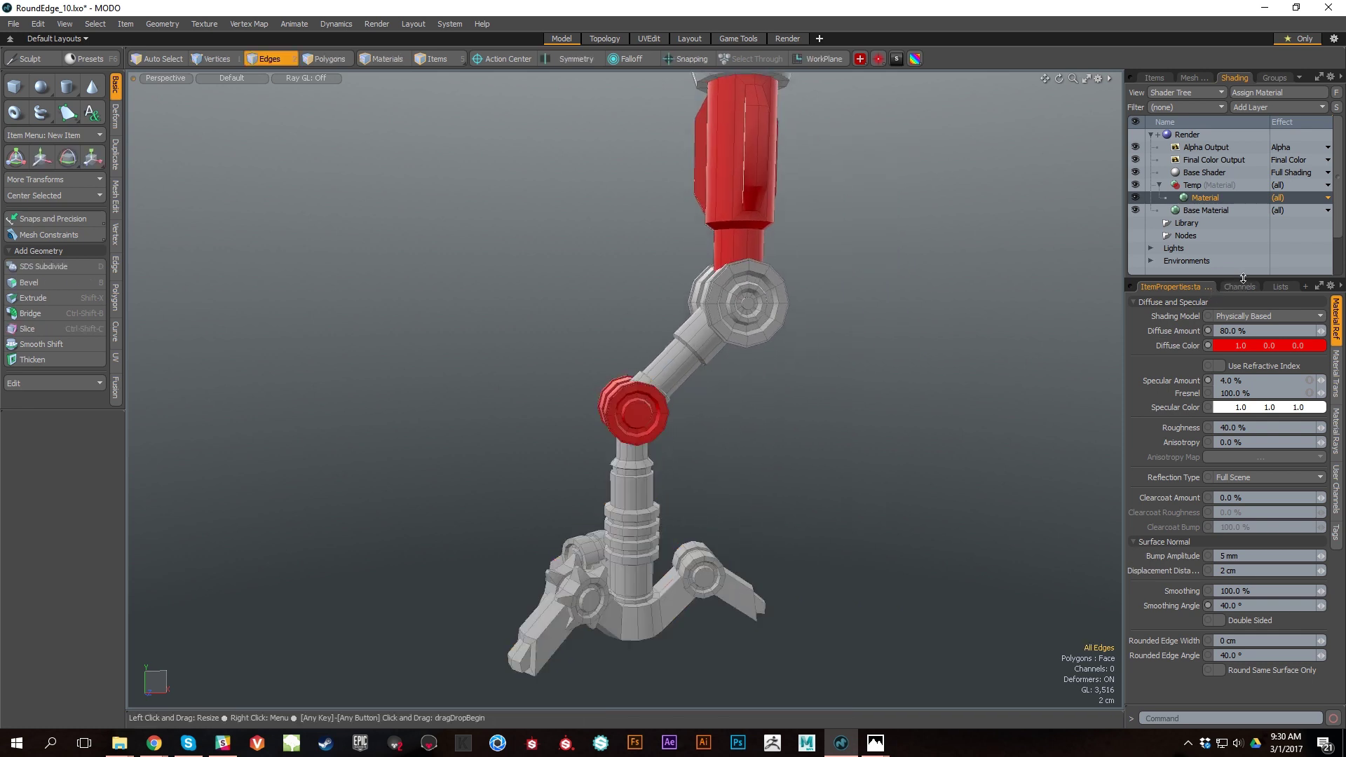
pyautogui.moveTo(1244, 277); pyautogui.dragTo(1240, 244)
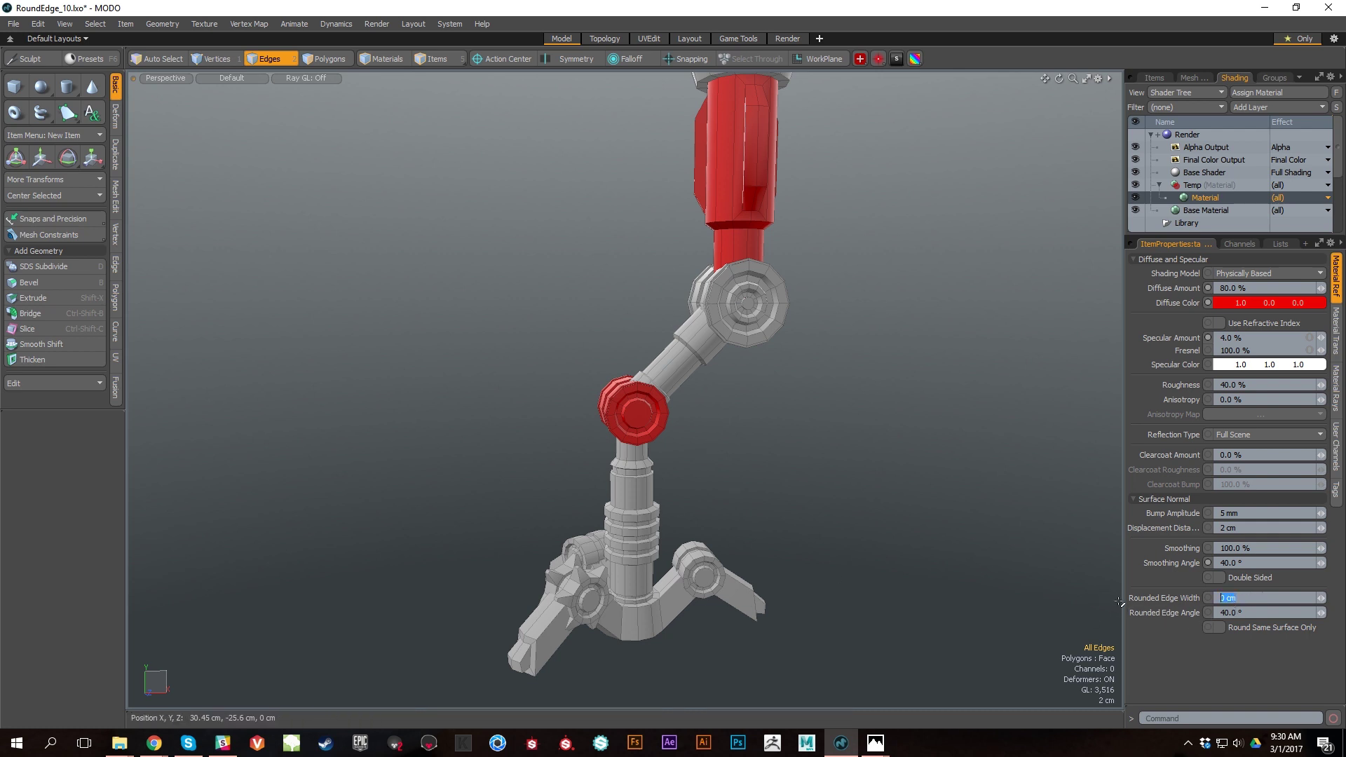
# Step: Set the red Material's Rounded Edge Width to 2 mm, leaving no edges selected
pyautogui.moveTo(608, 250)
pyautogui.mouseDown(button='right')
pyautogui.moveTo(887, 652)
pyautogui.moveTo(1067, 587)
pyautogui.moveTo(1021, 605)
pyautogui.mouseUp(button='right')
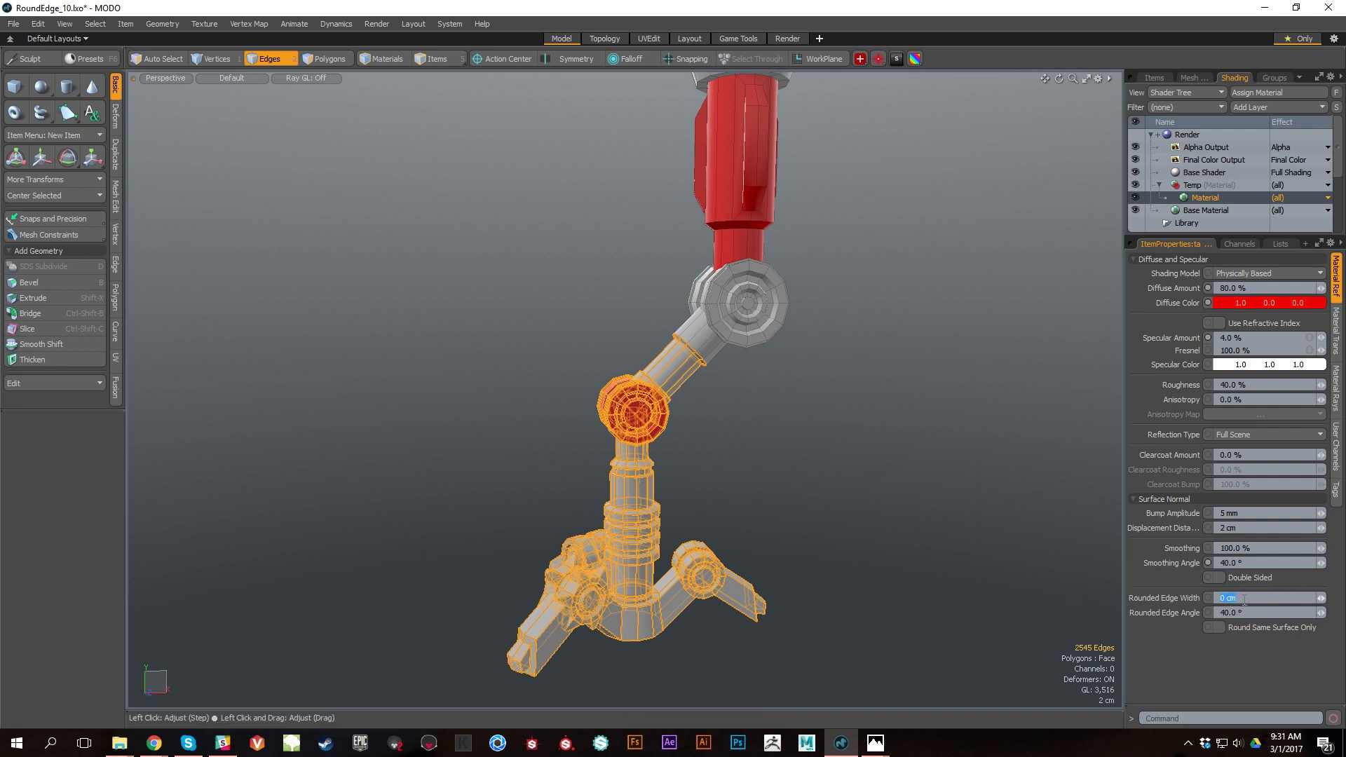
pyautogui.click(844, 481)
pyautogui.keyDown('alt'); pyautogui.moveTo(845, 481); pyautogui.dragTo(855, 559); pyautogui.keyUp('alt')
pyautogui.scroll(3, 815, 522)
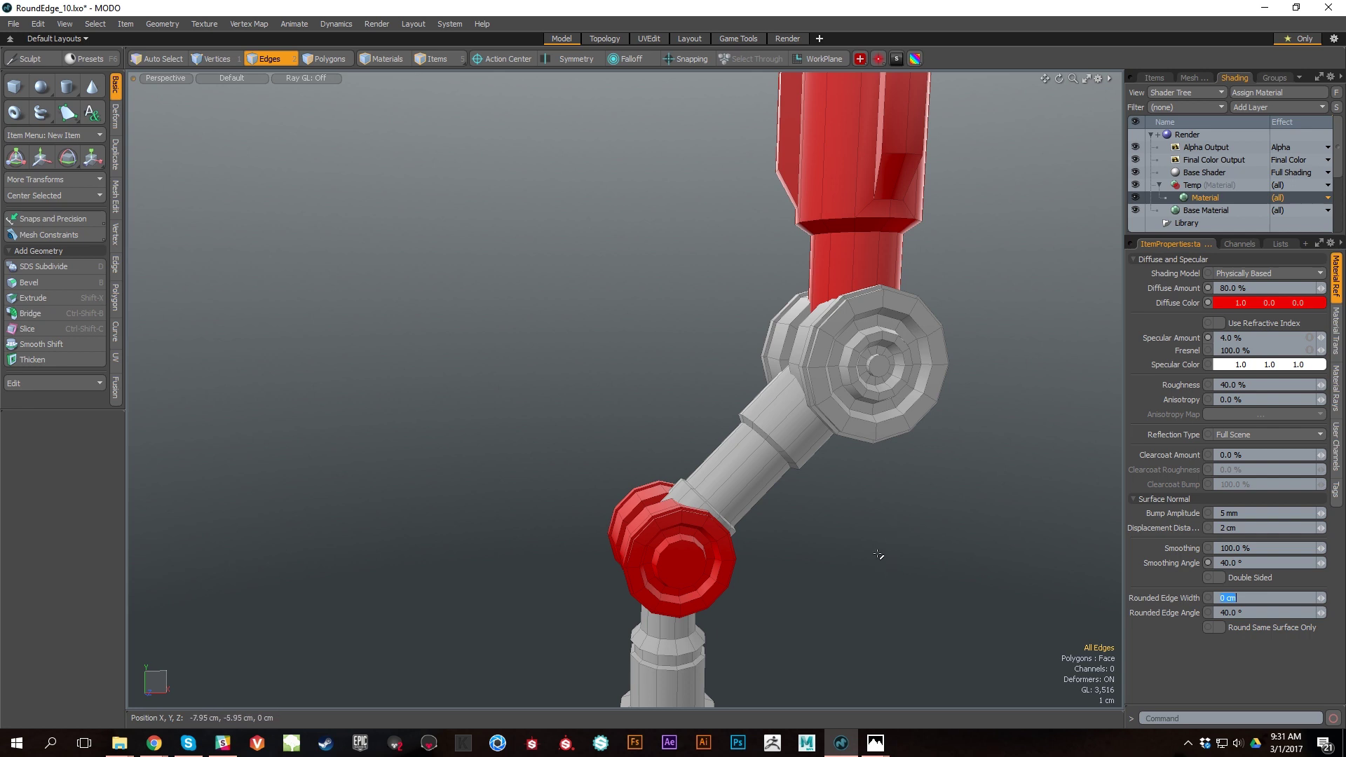
pyautogui.write('2mm')
# Step: Switch to the Render layout and examine the rounded edges on the red upper cylinder and lower joint
pyautogui.keyDown('alt'); pyautogui.moveTo(869, 556); pyautogui.dragTo(800, 520); pyautogui.keyUp('alt')
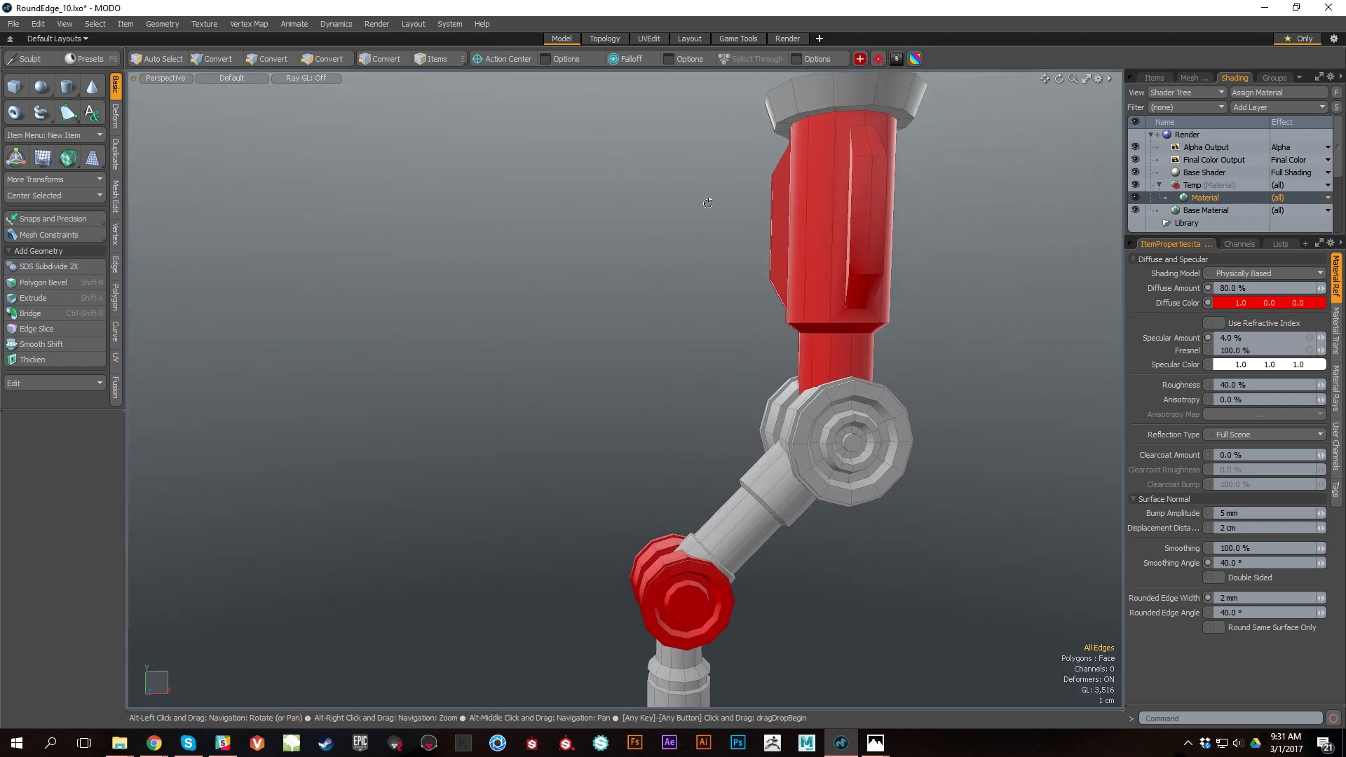
pyautogui.click(784, 39)
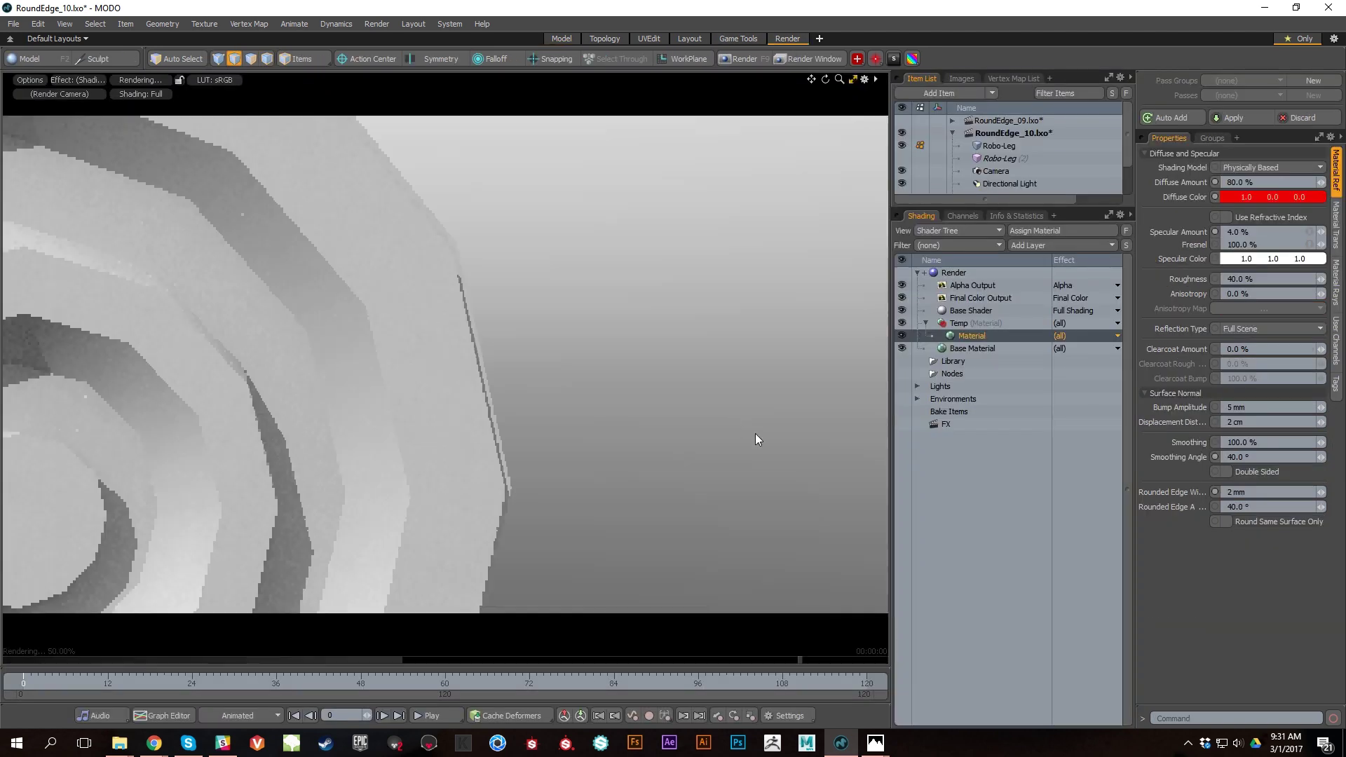
pyautogui.keyDown('alt'); pyautogui.moveTo(550, 448); pyautogui.dragTo(444, 383); pyautogui.keyUp('alt')
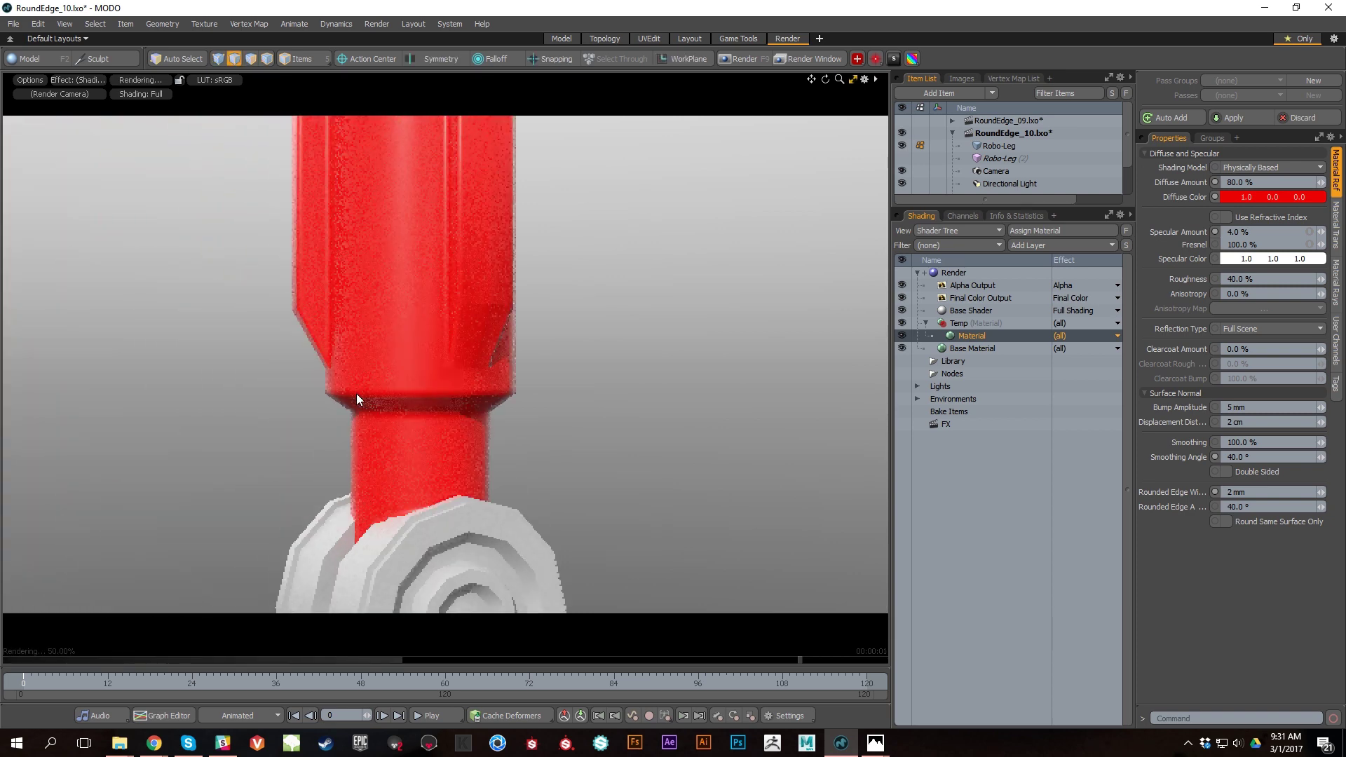
pyautogui.keyDown('alt'); pyautogui.keyDown('shift'); pyautogui.moveTo(431, 284); pyautogui.dragTo(457, 395); pyautogui.keyUp('shift'); pyautogui.keyUp('alt')
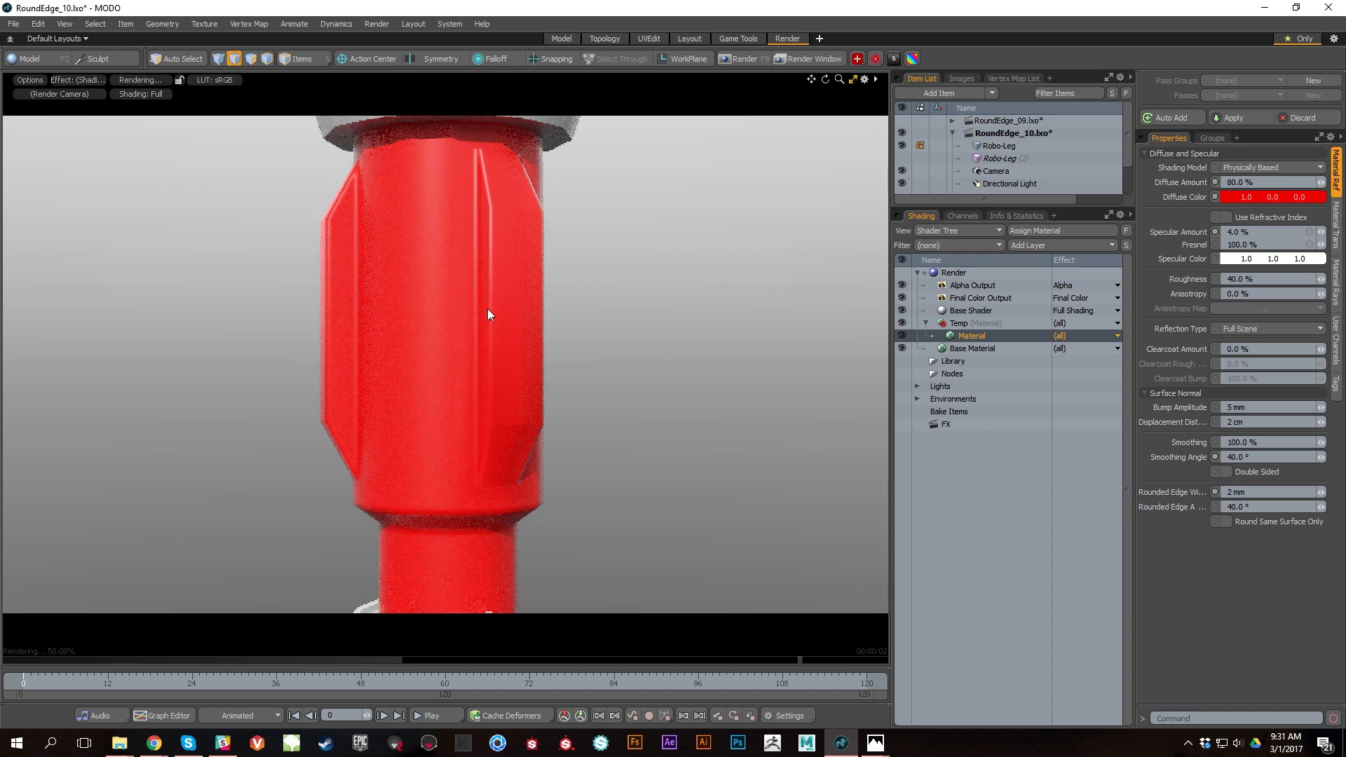
pyautogui.keyDown('alt'); pyautogui.moveTo(486, 290); pyautogui.dragTo(394, 320); pyautogui.keyUp('alt')
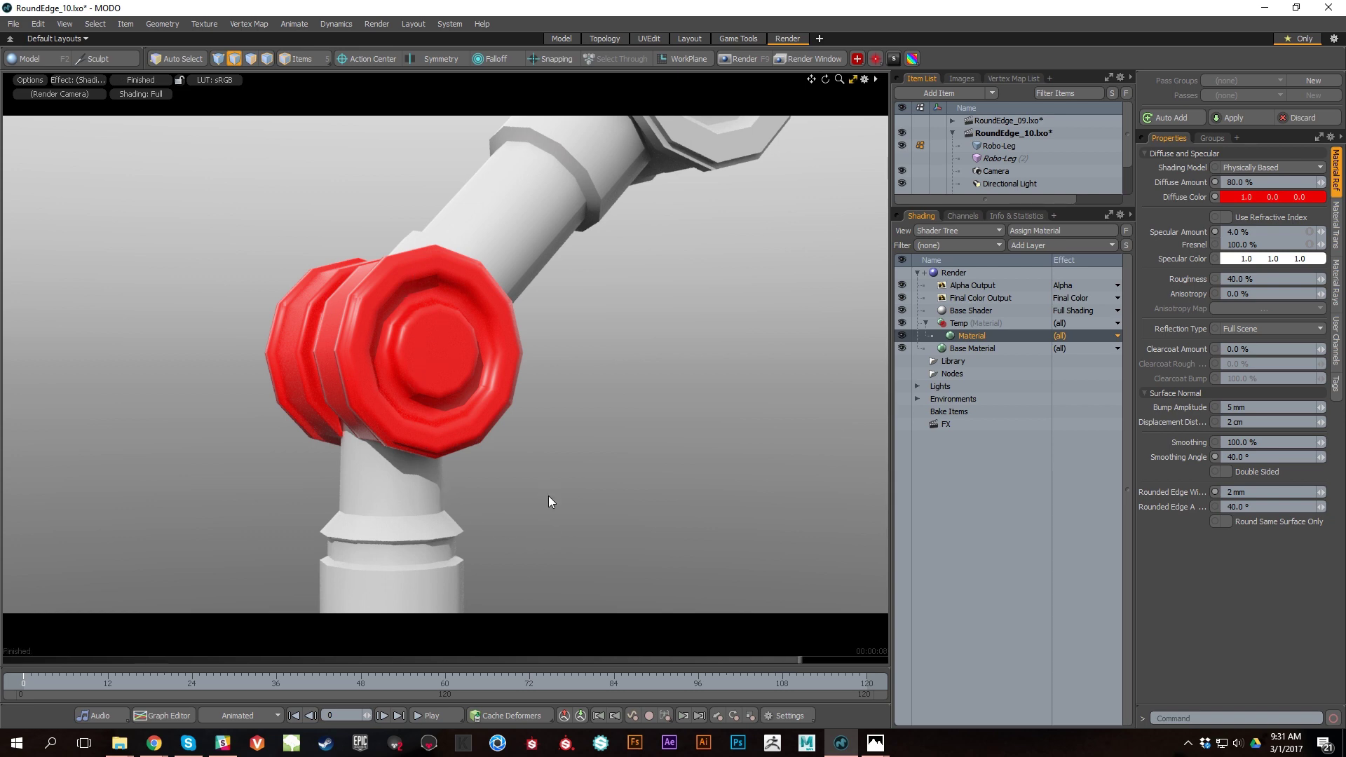
pyautogui.keyDown('alt'); pyautogui.moveTo(706, 550); pyautogui.dragTo(606, 515); pyautogui.keyUp('alt')
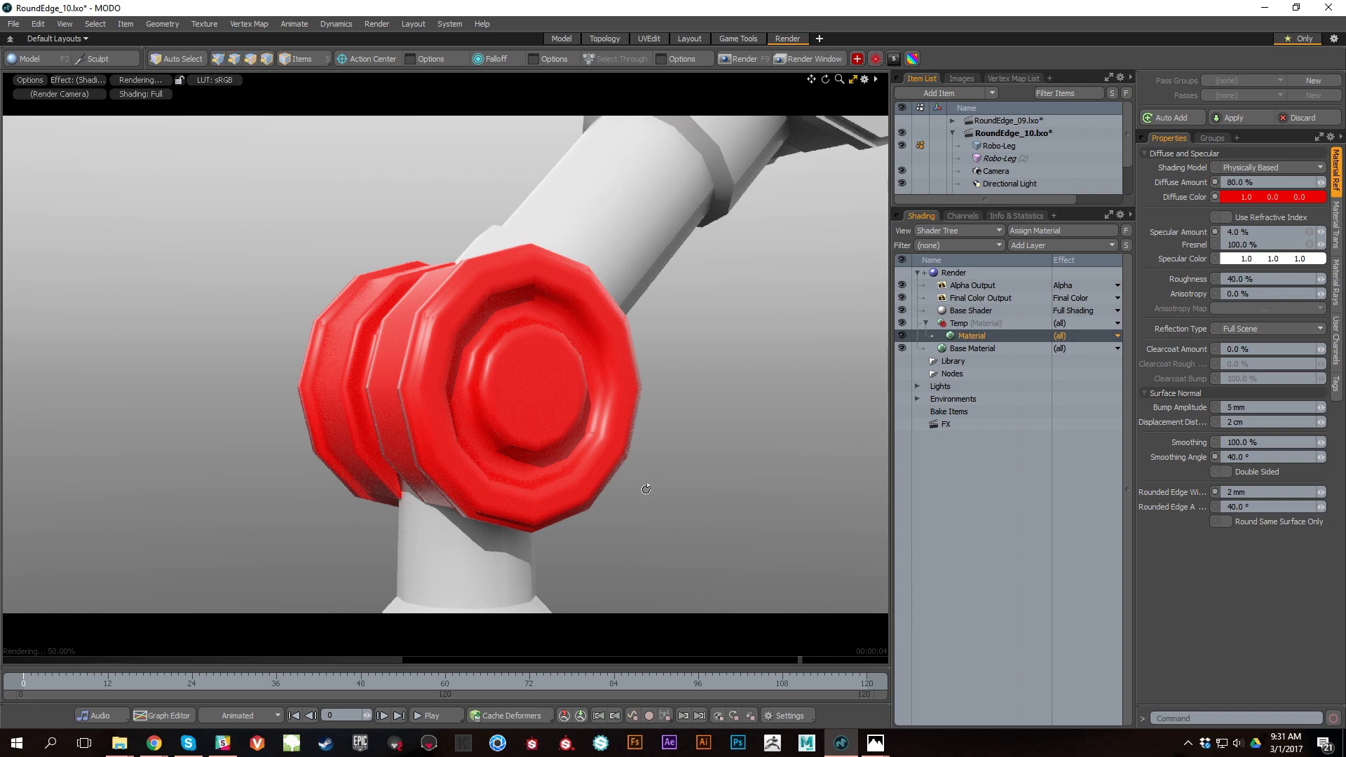
pyautogui.keyDown('alt'); pyautogui.moveTo(621, 339); pyautogui.dragTo(517, 303); pyautogui.keyUp('alt')
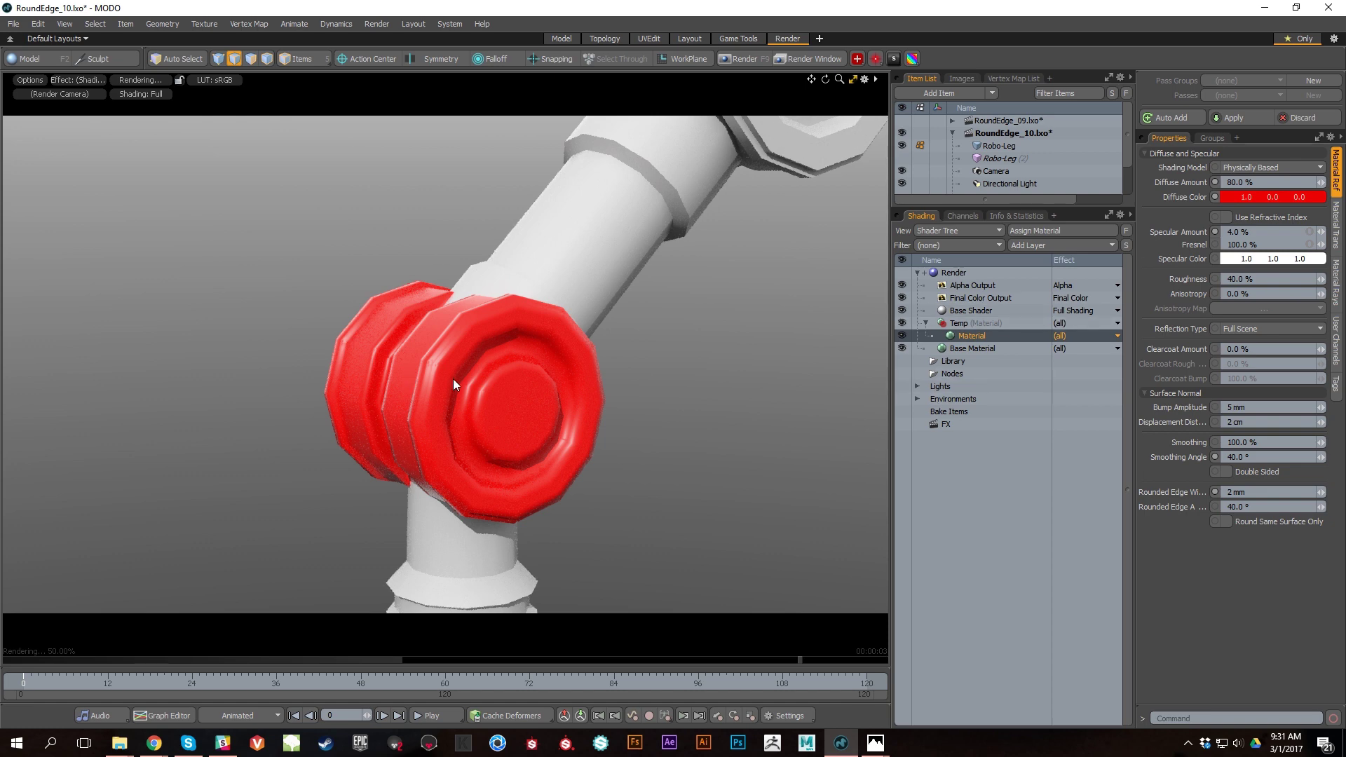
pyautogui.keyDown('alt'); pyautogui.moveTo(453, 380); pyautogui.dragTo(475, 390); pyautogui.keyUp('alt')
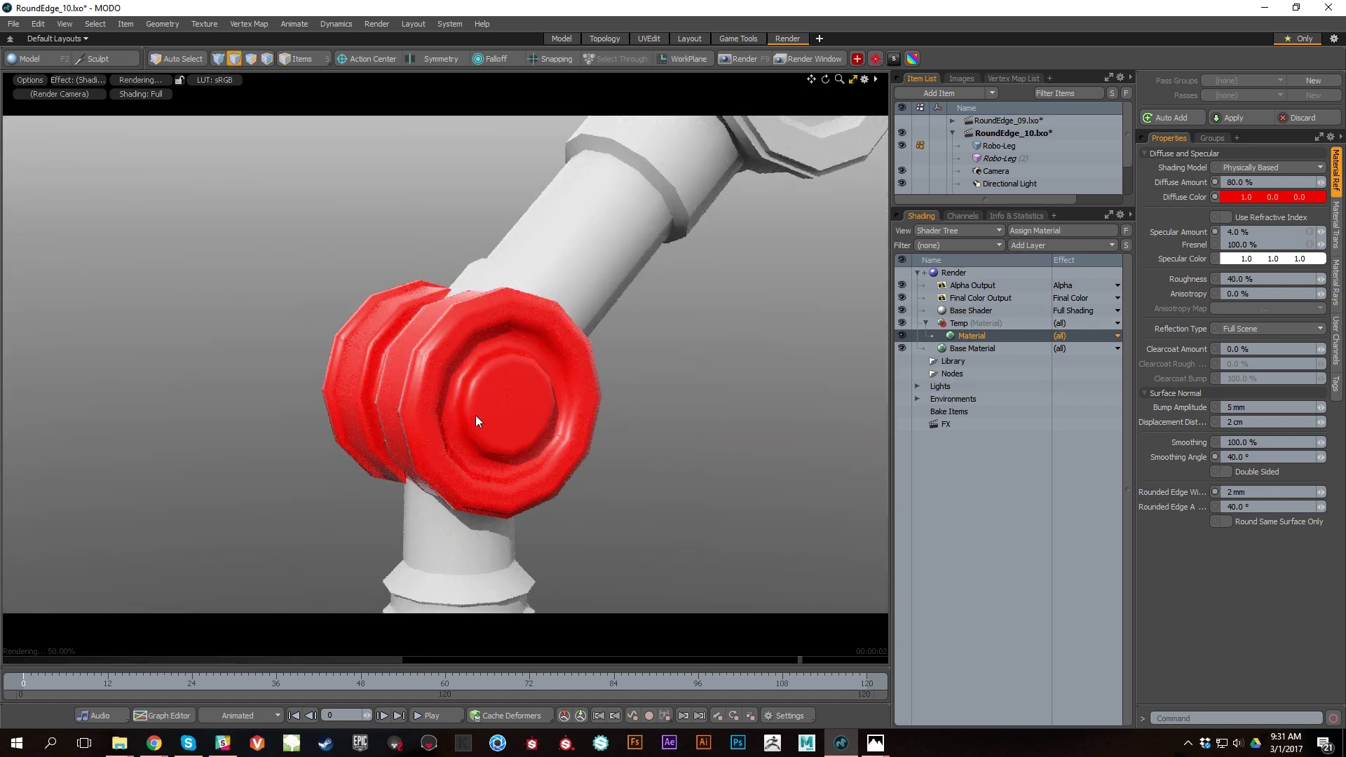
# Step: Set the red Material's Rounded Edge Width to 750 um and check the lower joint in the render preview
pyautogui.press('Return')
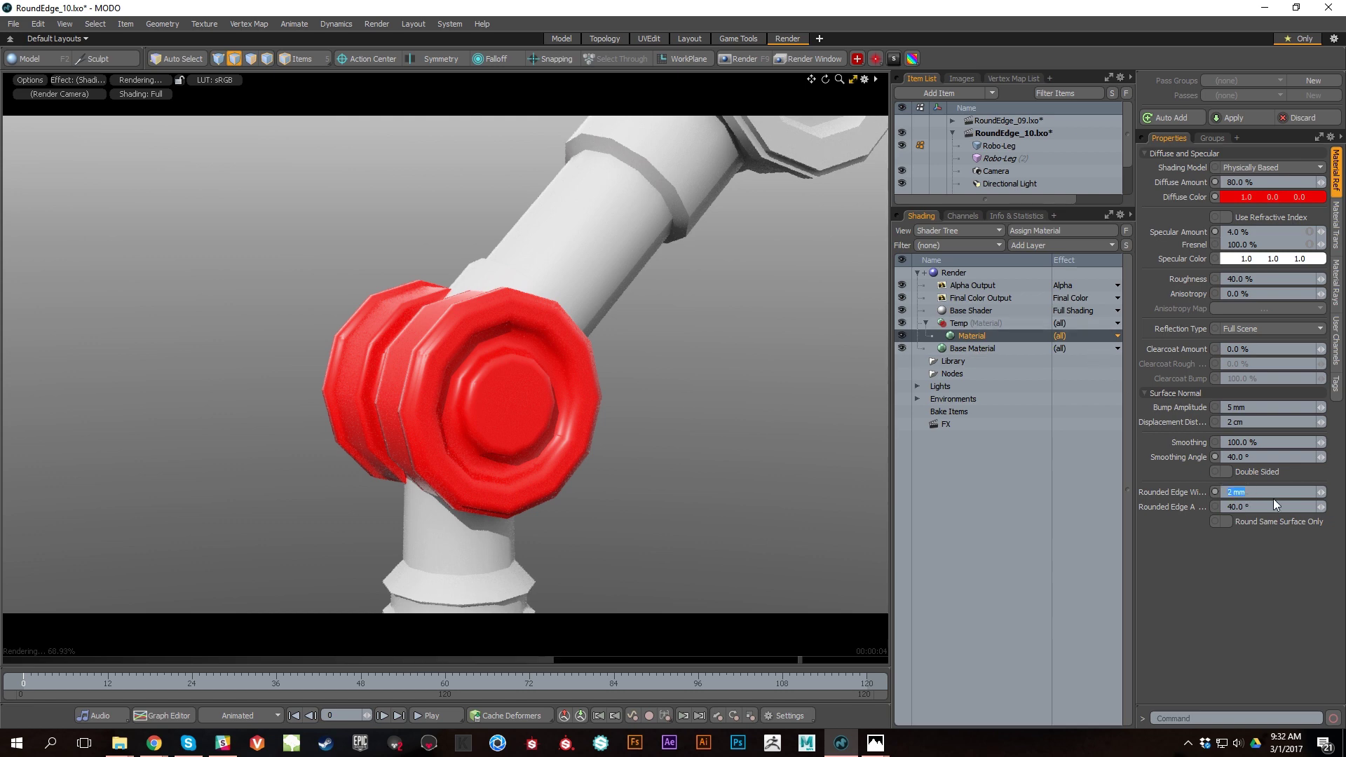
pyautogui.press('Return')
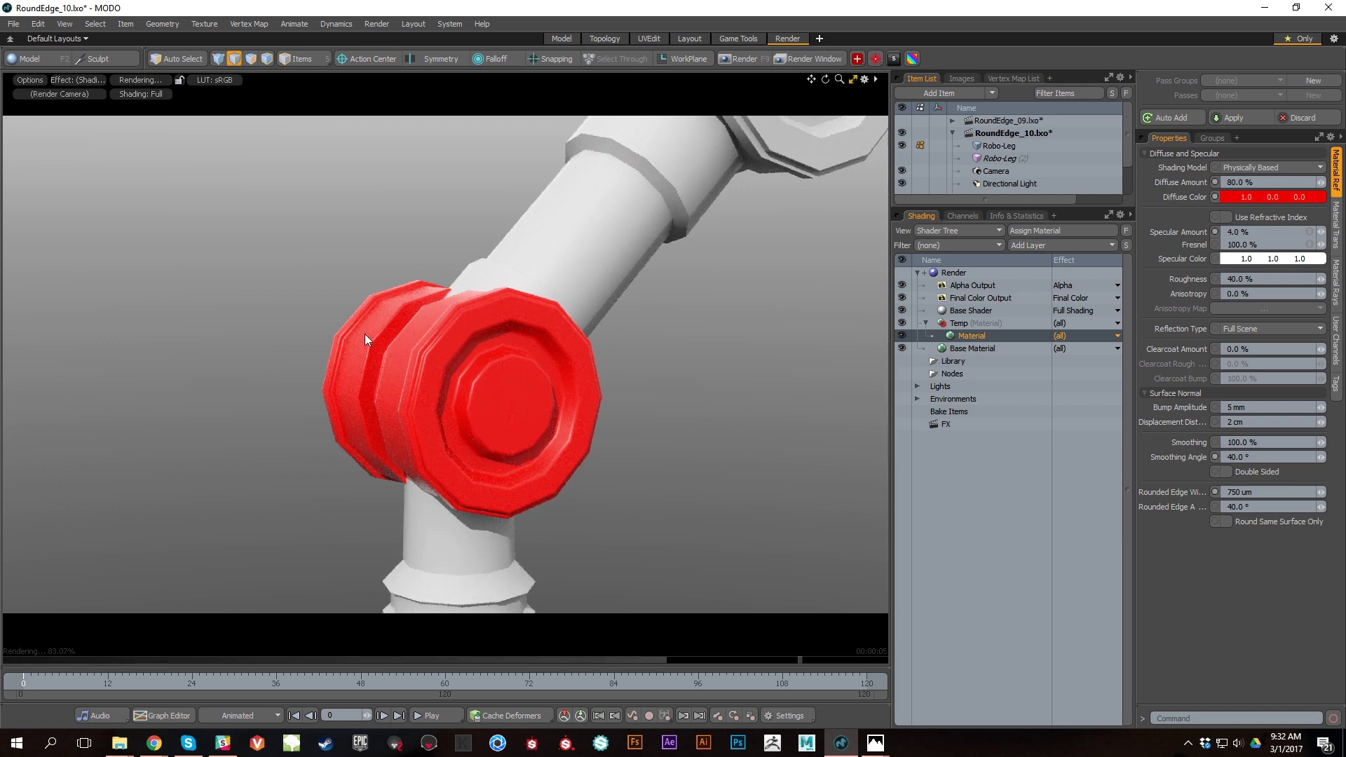
pyautogui.keyDown('alt'); pyautogui.moveTo(586, 406); pyautogui.dragTo(580, 483); pyautogui.keyUp('alt')
pyautogui.scroll(3, 493, 444)
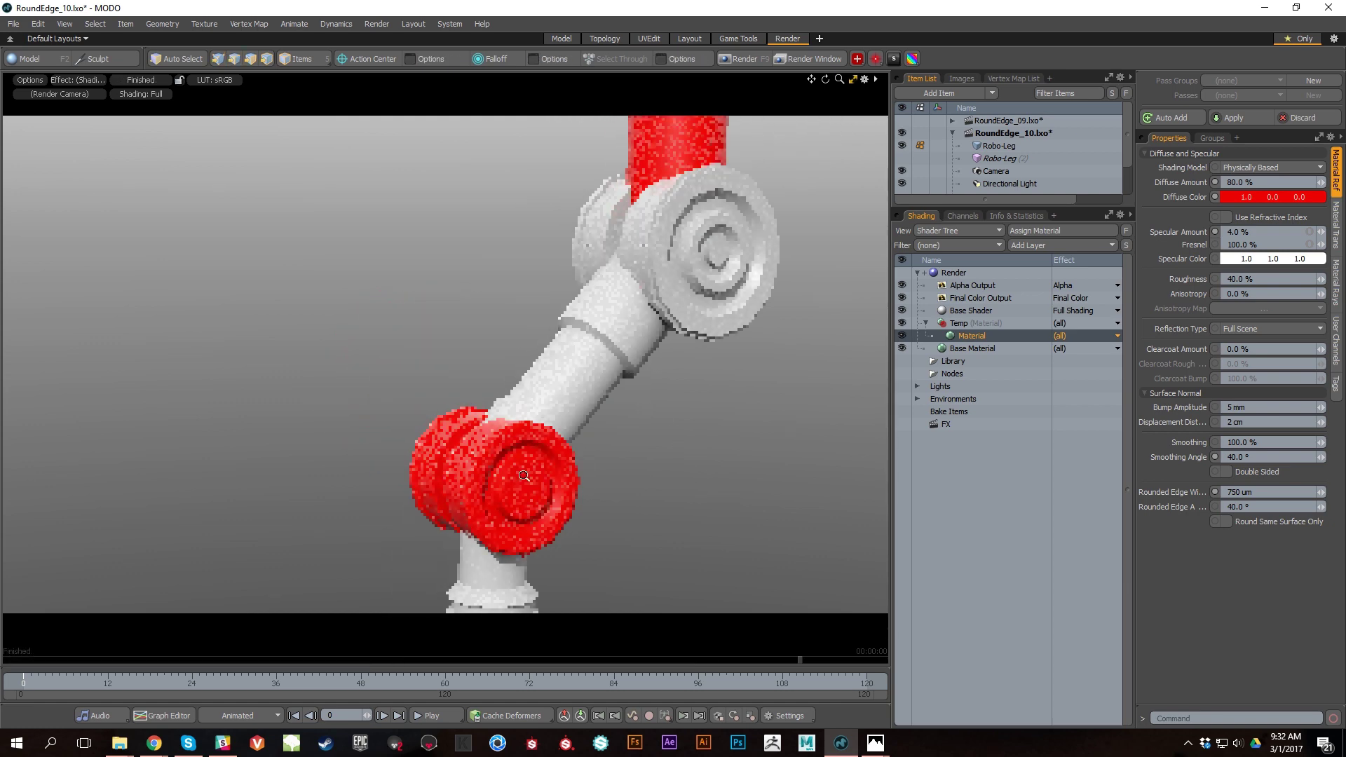
# Step: Return to the Model layout, switch to polygon selection mode, and inspect the red lower joint
pyautogui.click(562, 40)
pyautogui.scroll(5, 605, 540)
pyautogui.keyDown('alt'); pyautogui.moveTo(605, 541); pyautogui.dragTo(771, 603); pyautogui.keyUp('alt')
pyautogui.keyDown('alt'); pyautogui.moveTo(771, 603); pyautogui.dragTo(744, 573, button='right'); pyautogui.keyUp('alt')
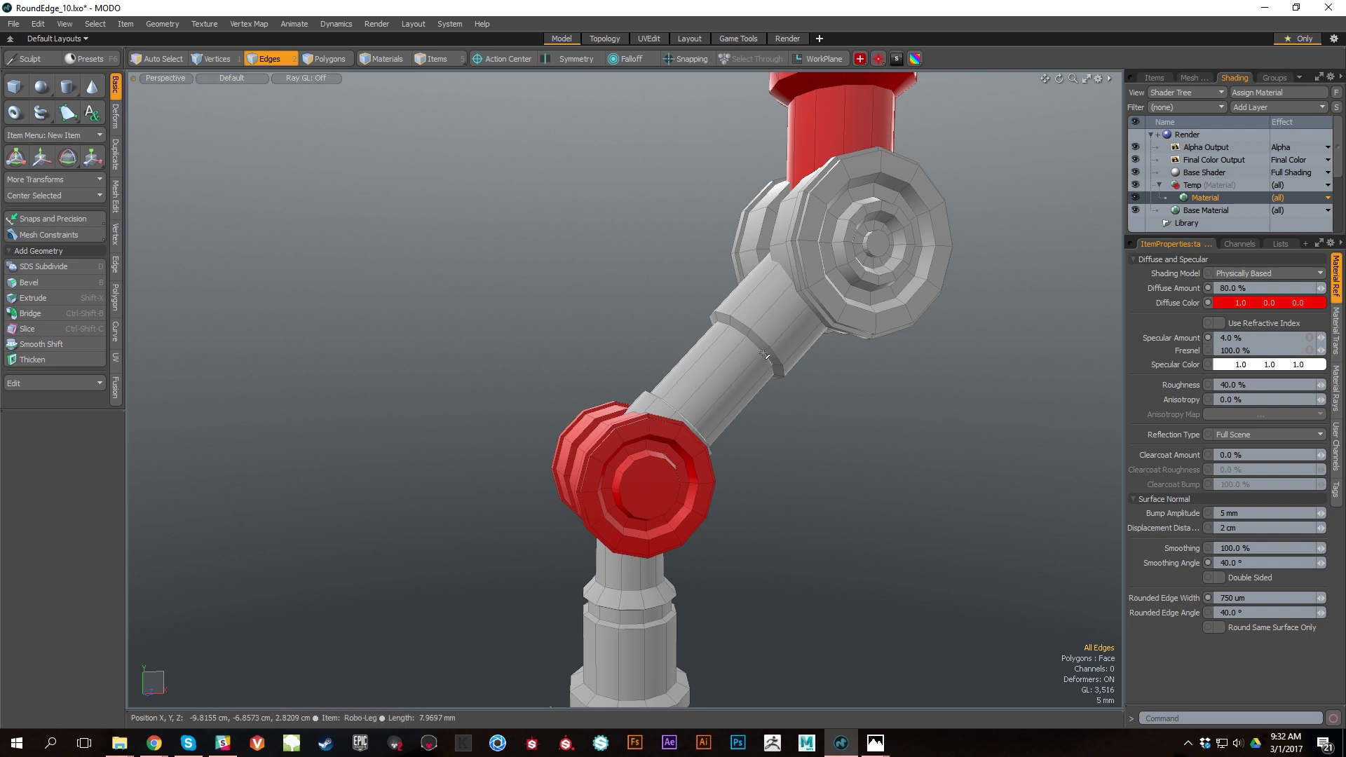
pyautogui.press('3')
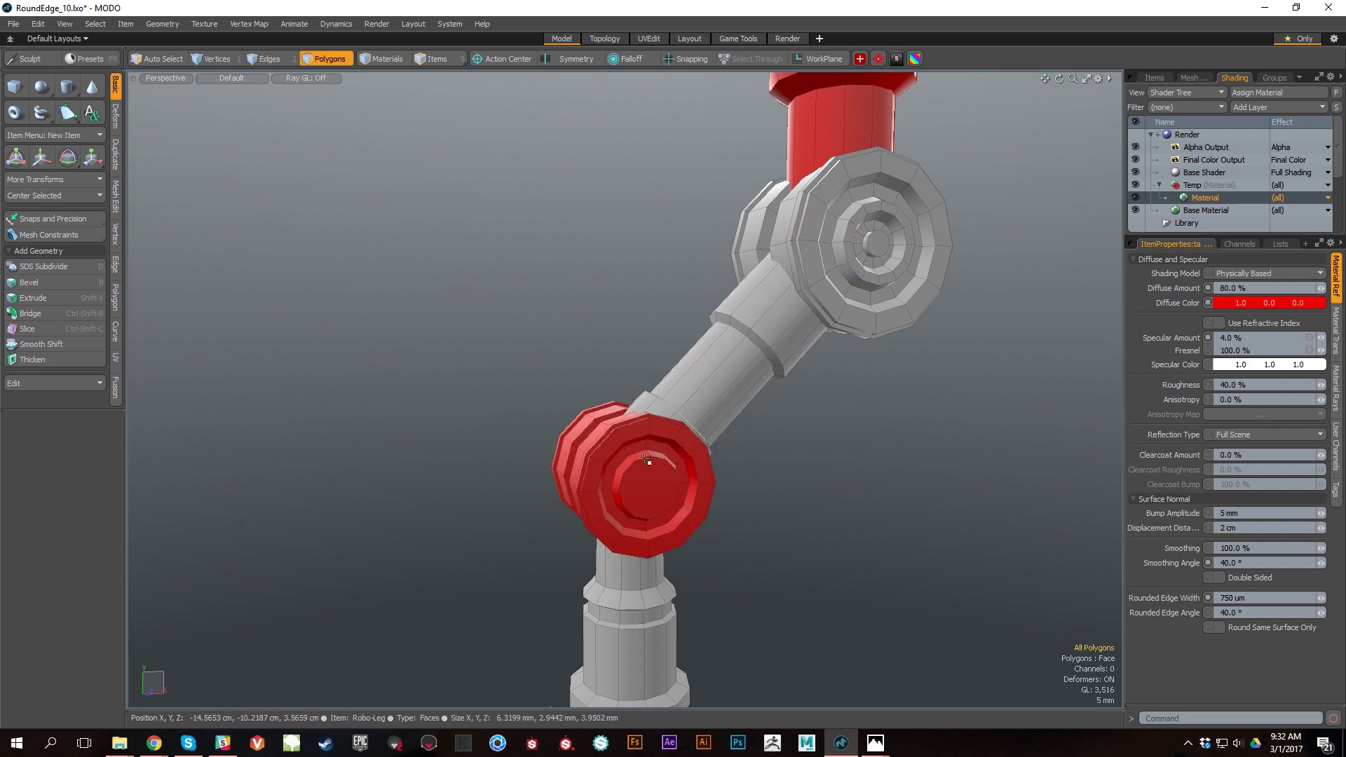
pyautogui.keyDown('alt'); pyautogui.moveTo(677, 478); pyautogui.dragTo(594, 522); pyautogui.keyUp('alt')
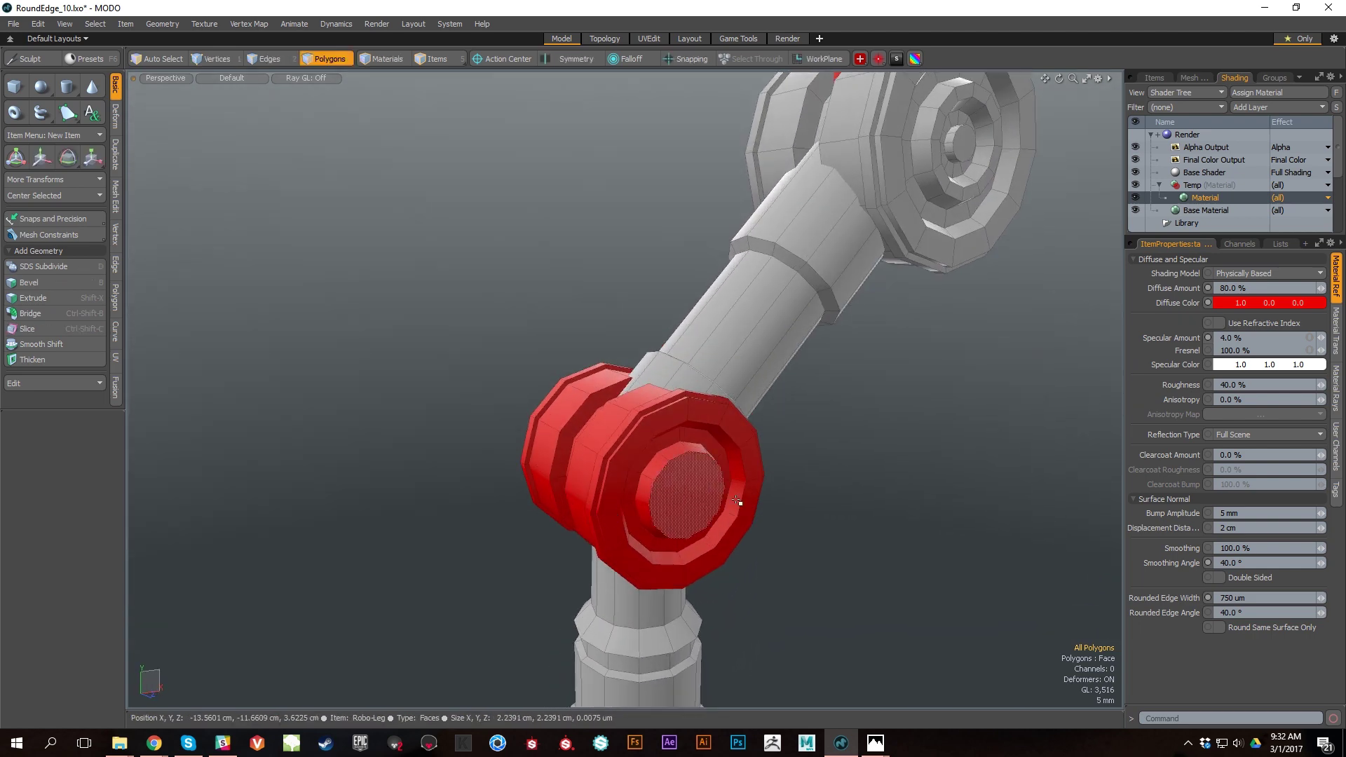
pyautogui.keyDown('alt'); pyautogui.moveTo(890, 472); pyautogui.dragTo(887, 526, button='right'); pyautogui.keyUp('alt')
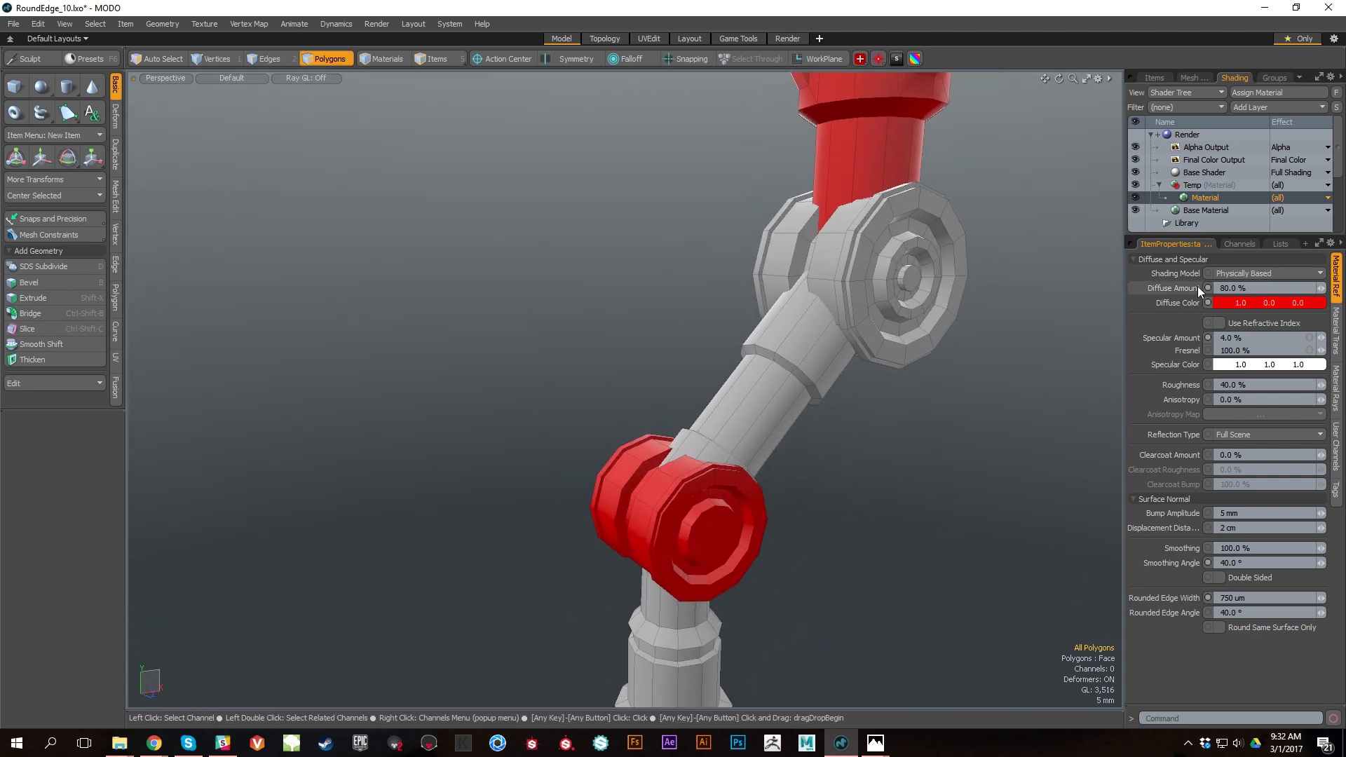
# Step: Enlarge the Shader Tree, hide the Temp material group, then select the group and expand its contents
pyautogui.moveTo(1242, 234); pyautogui.dragTo(1237, 360)
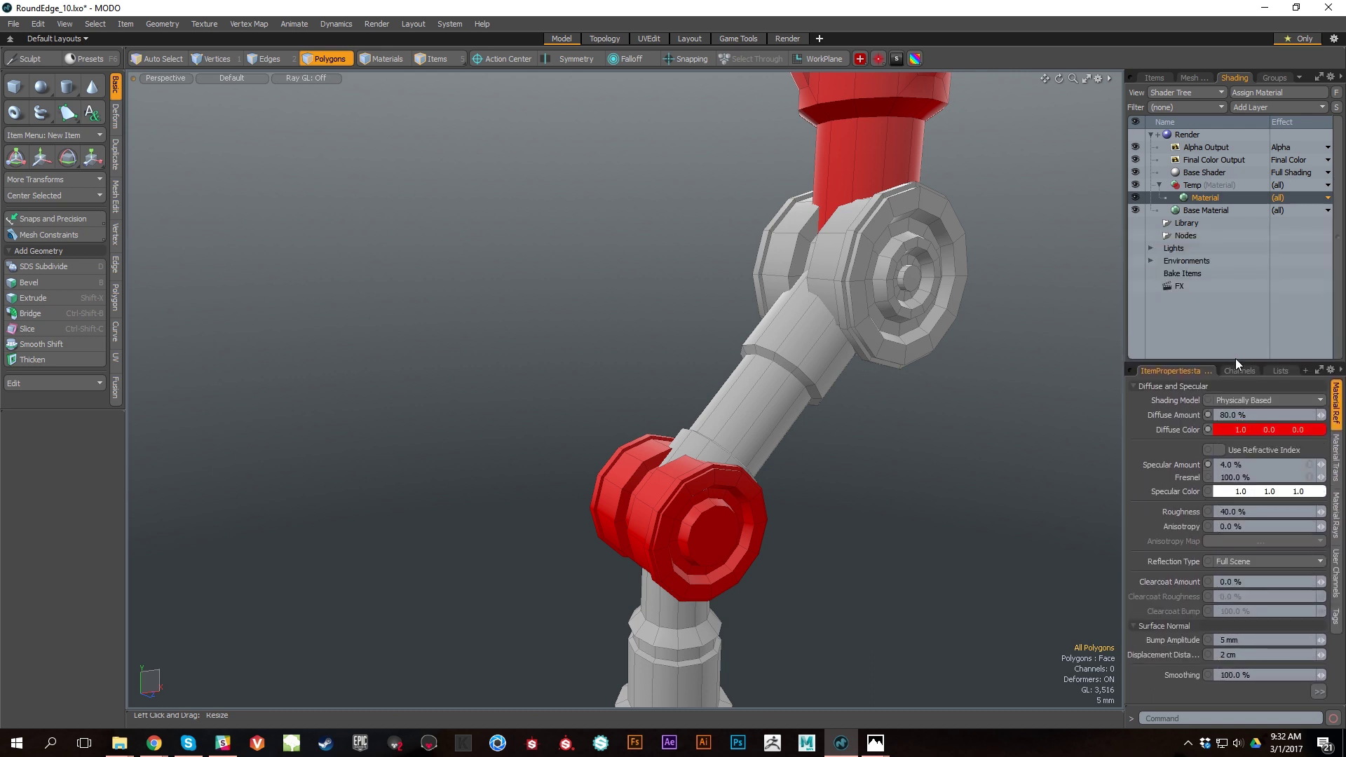
pyautogui.click(1160, 185)
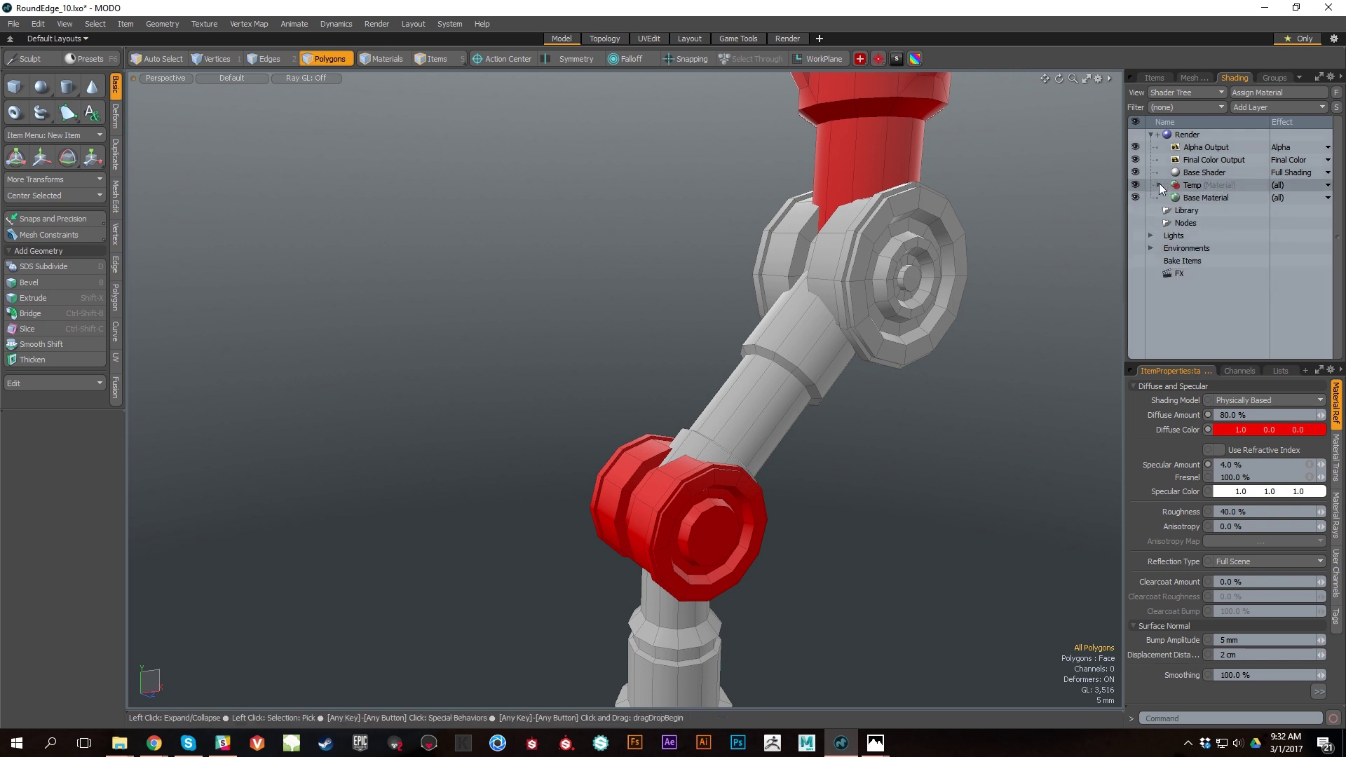
pyautogui.click(1135, 185)
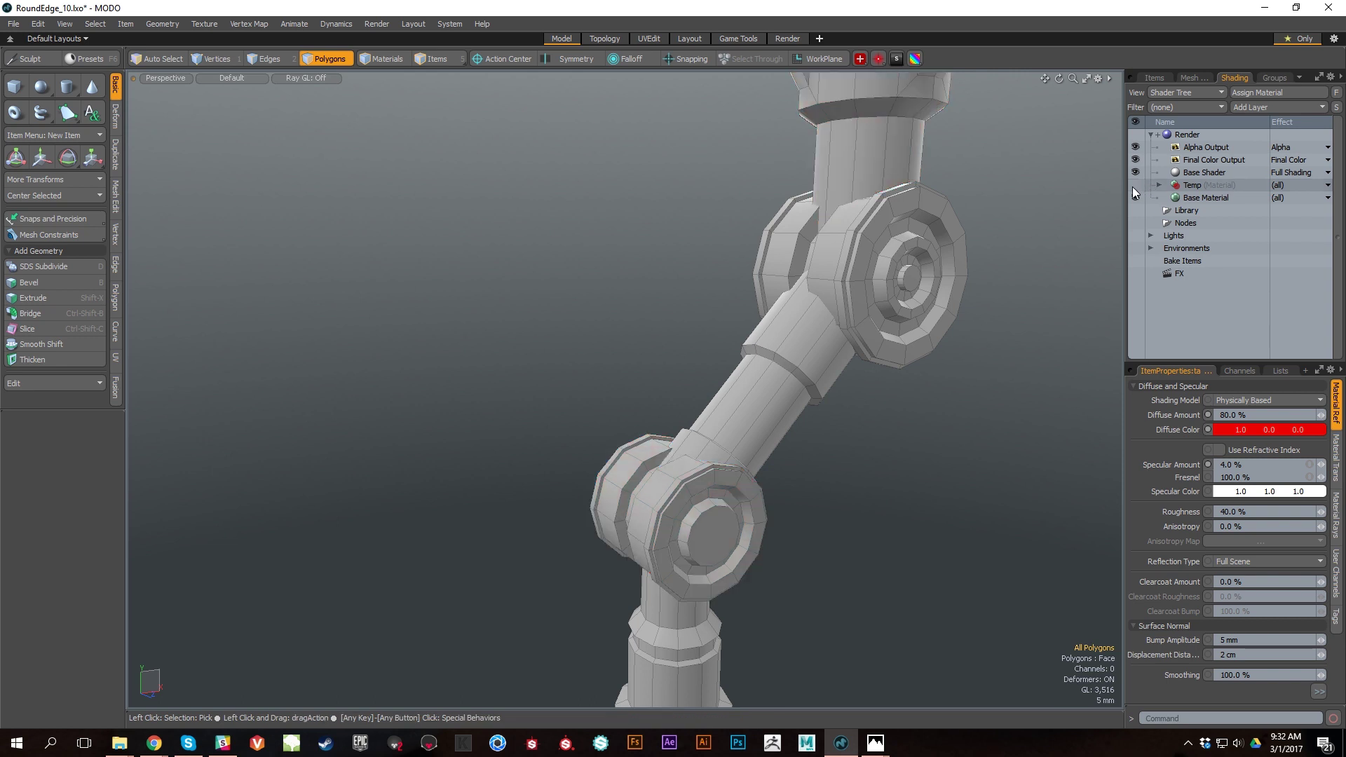
pyautogui.keyDown('alt'); pyautogui.moveTo(980, 403); pyautogui.dragTo(960, 463); pyautogui.keyUp('alt')
pyautogui.click(1213, 184)
pyautogui.click(1159, 186)
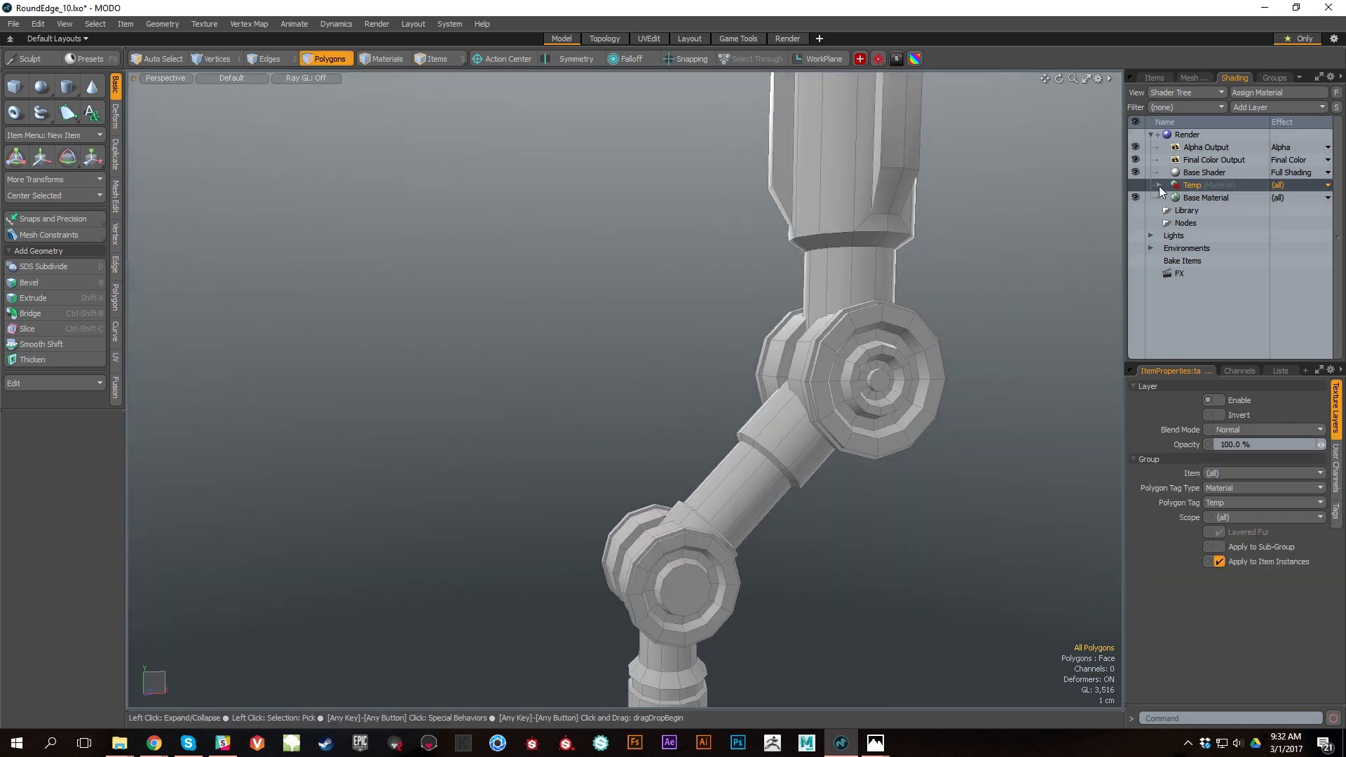
# Step: Select the upper joint's centre cap, grow the selection across the disc face, and deselect the polygons around the centre
pyautogui.scroll(8, 859, 379)
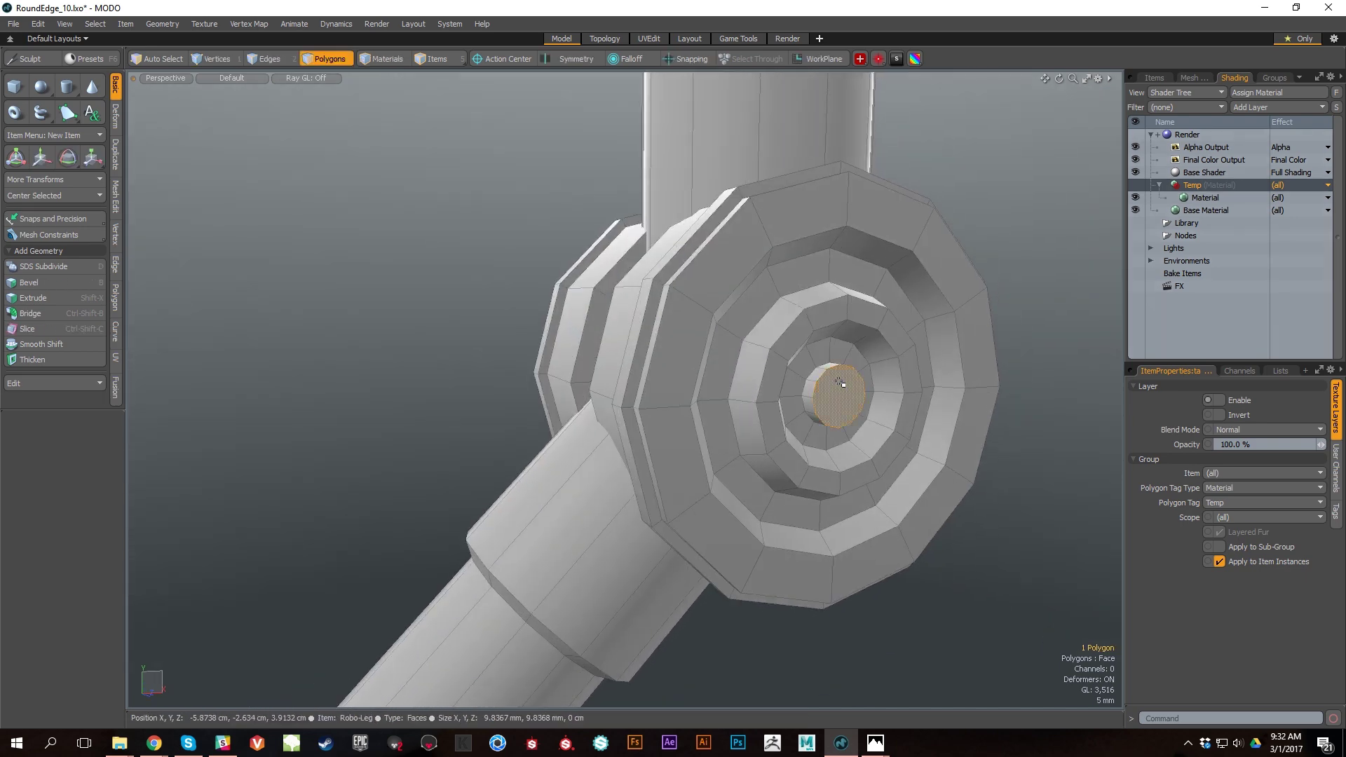
pyautogui.doubleClick(839, 382)
pyautogui.click(836, 399)
pyautogui.hotkey('shift', 'Up')
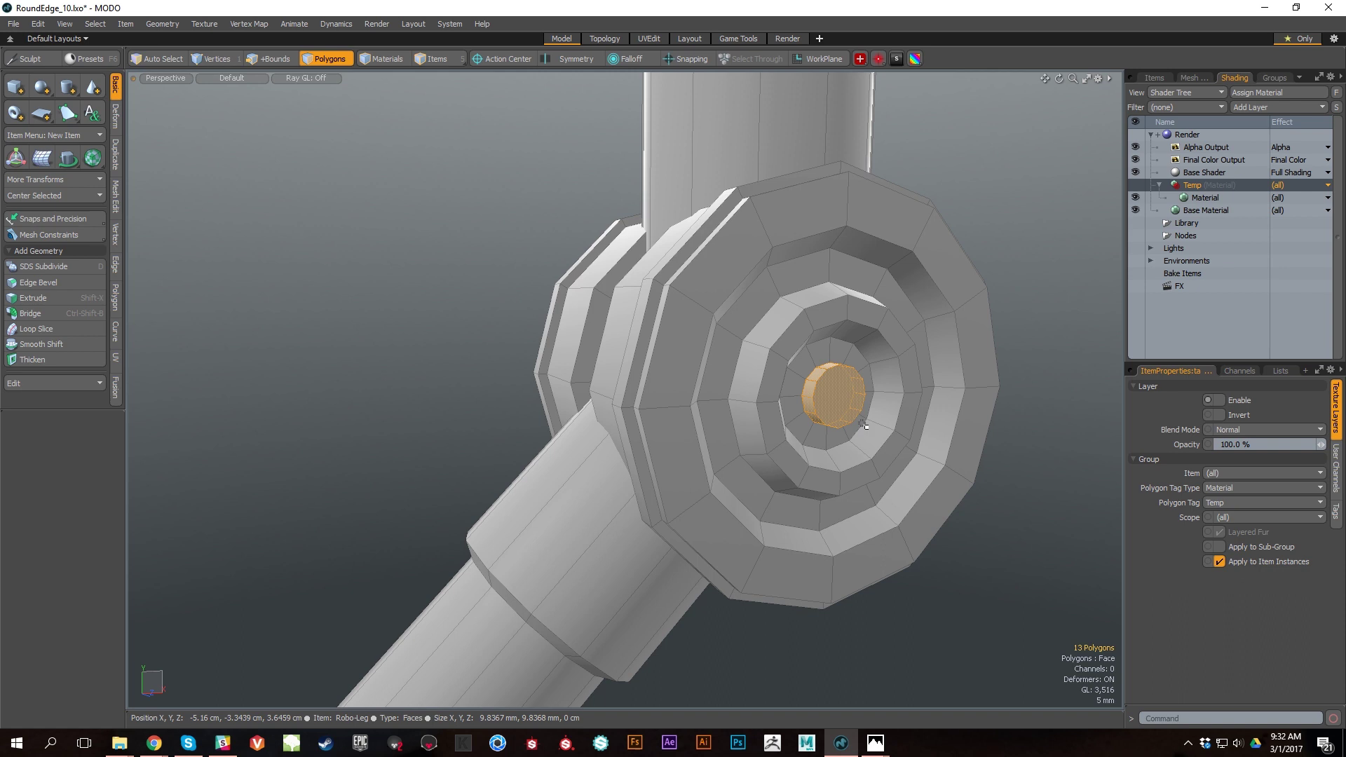
pyautogui.click(793, 342)
pyautogui.hotkey('shift', 'Up')
pyautogui.hotkey('shift', 'Up')
pyautogui.hotkey('shift', 'Up')
pyautogui.hotkey('shift', 'Up')
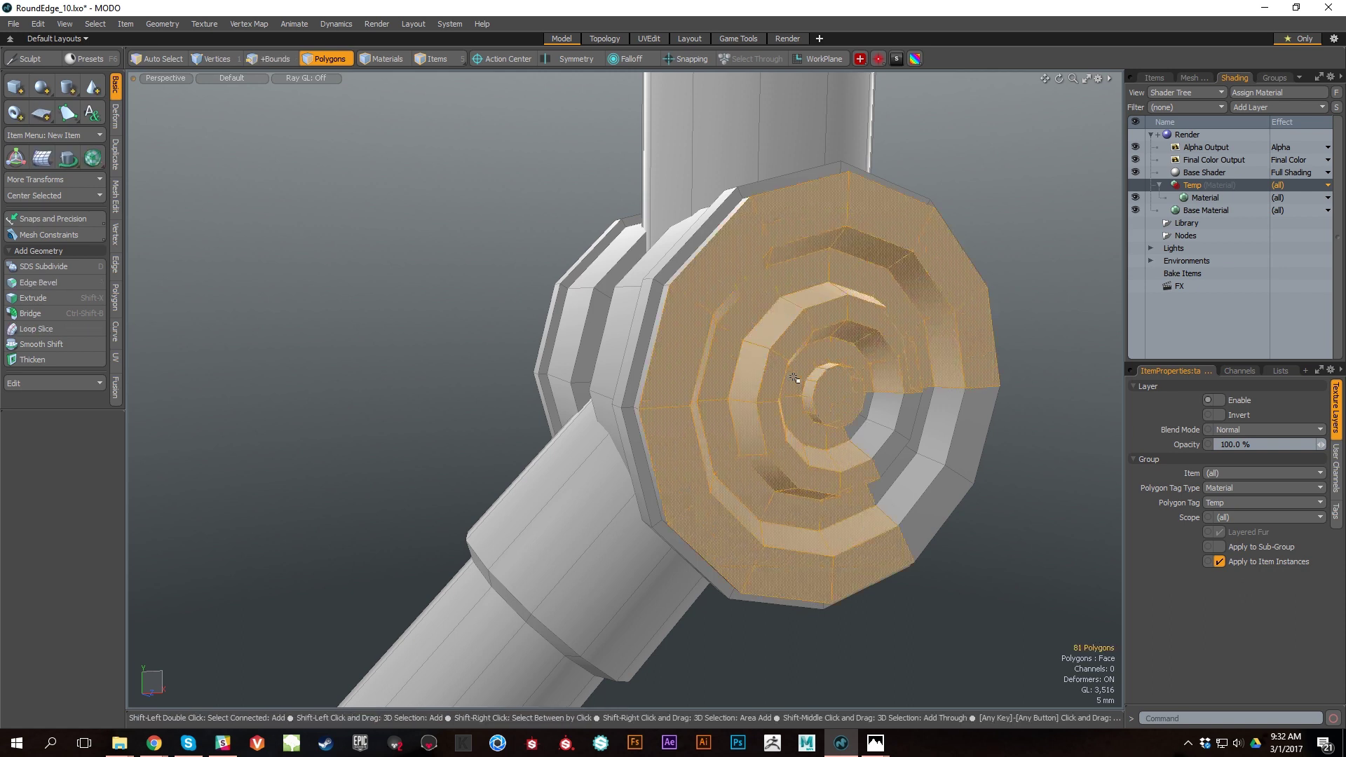
pyautogui.hotkey('shift', 'Up')
pyautogui.moveTo(837, 357)
pyautogui.keyDown('ctrl'); pyautogui.mouseDown(button='right')
pyautogui.moveTo(771, 404)
pyautogui.moveTo(857, 356)
pyautogui.mouseUp(button='right'); pyautogui.keyUp('ctrl')
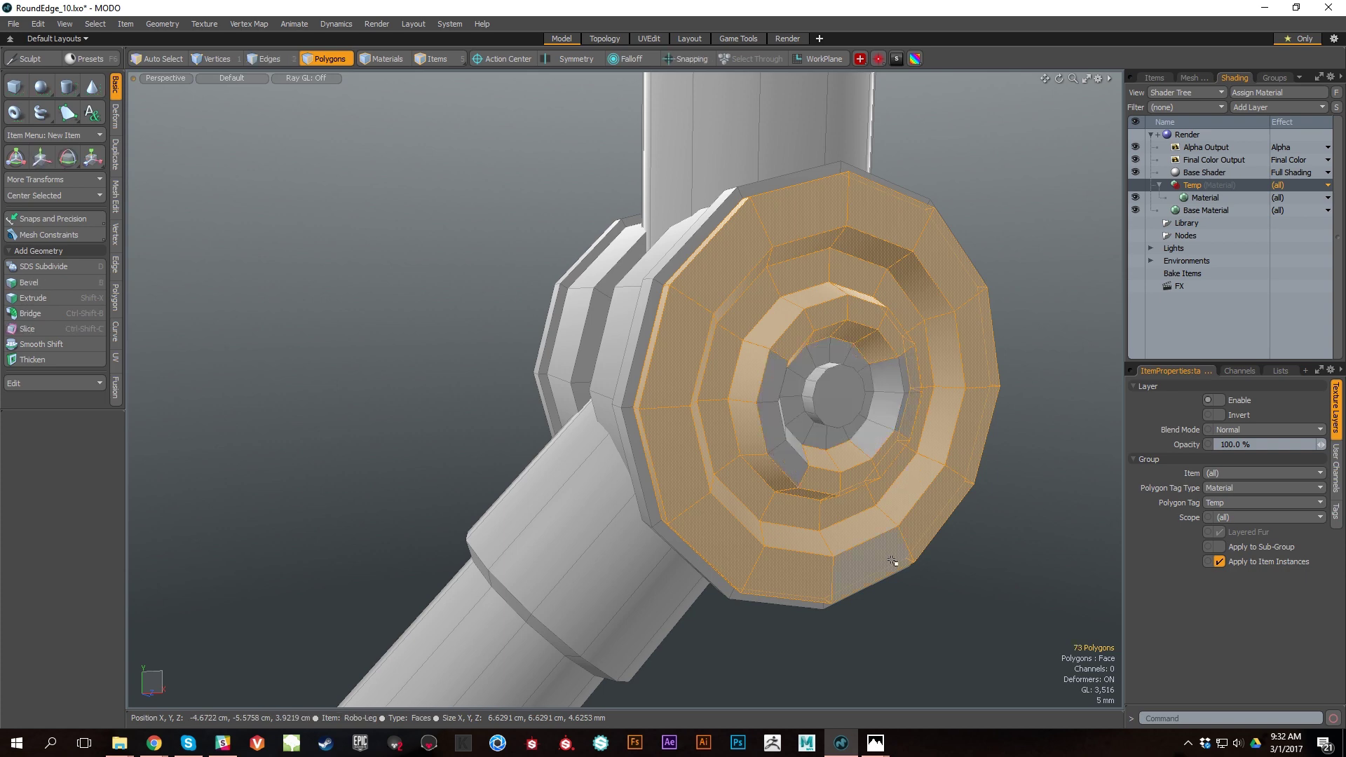
pyautogui.scroll(-5, 1036, 614)
pyautogui.keyDown('alt'); pyautogui.moveTo(1036, 615); pyautogui.dragTo(886, 401); pyautogui.keyUp('alt')
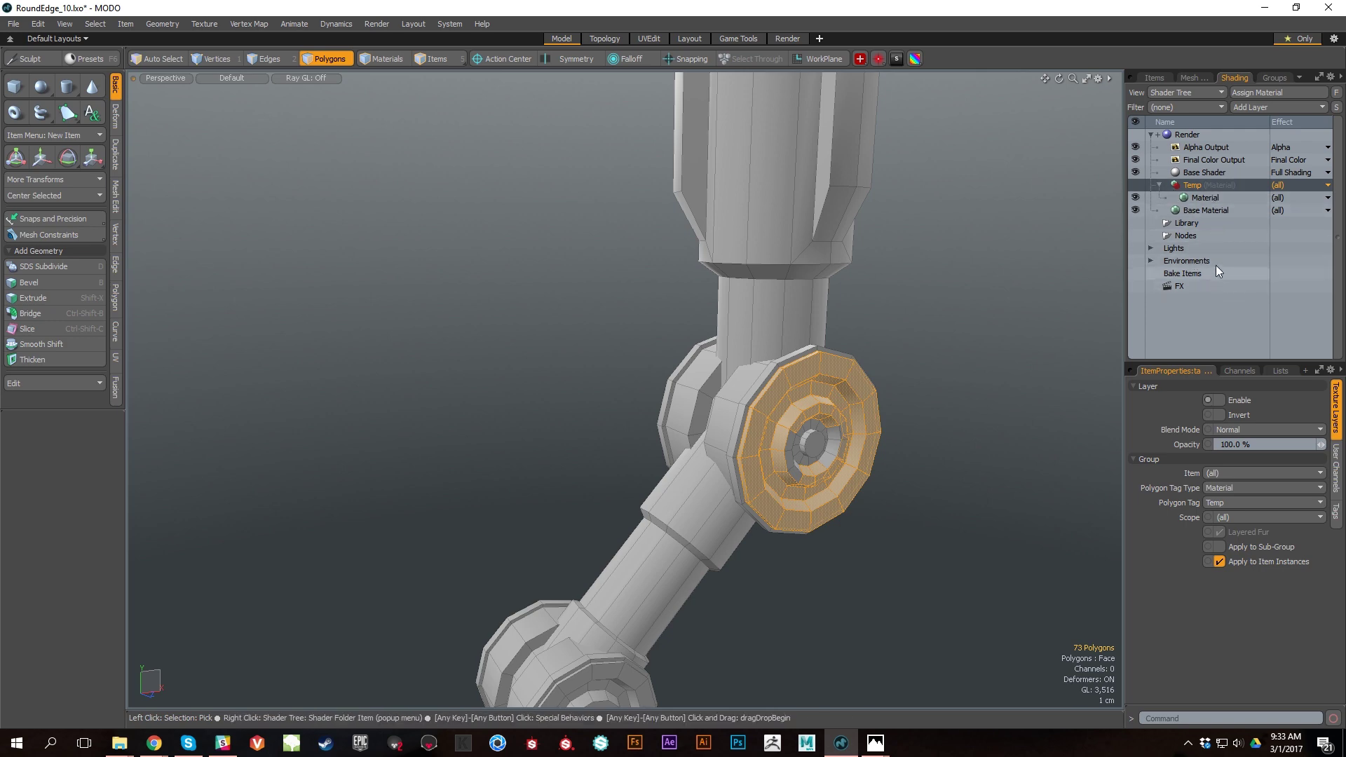
# Step: Select the full loop of polygons forming the flat outer ring of the upper joint's disc
pyautogui.scroll(6, 772, 313)
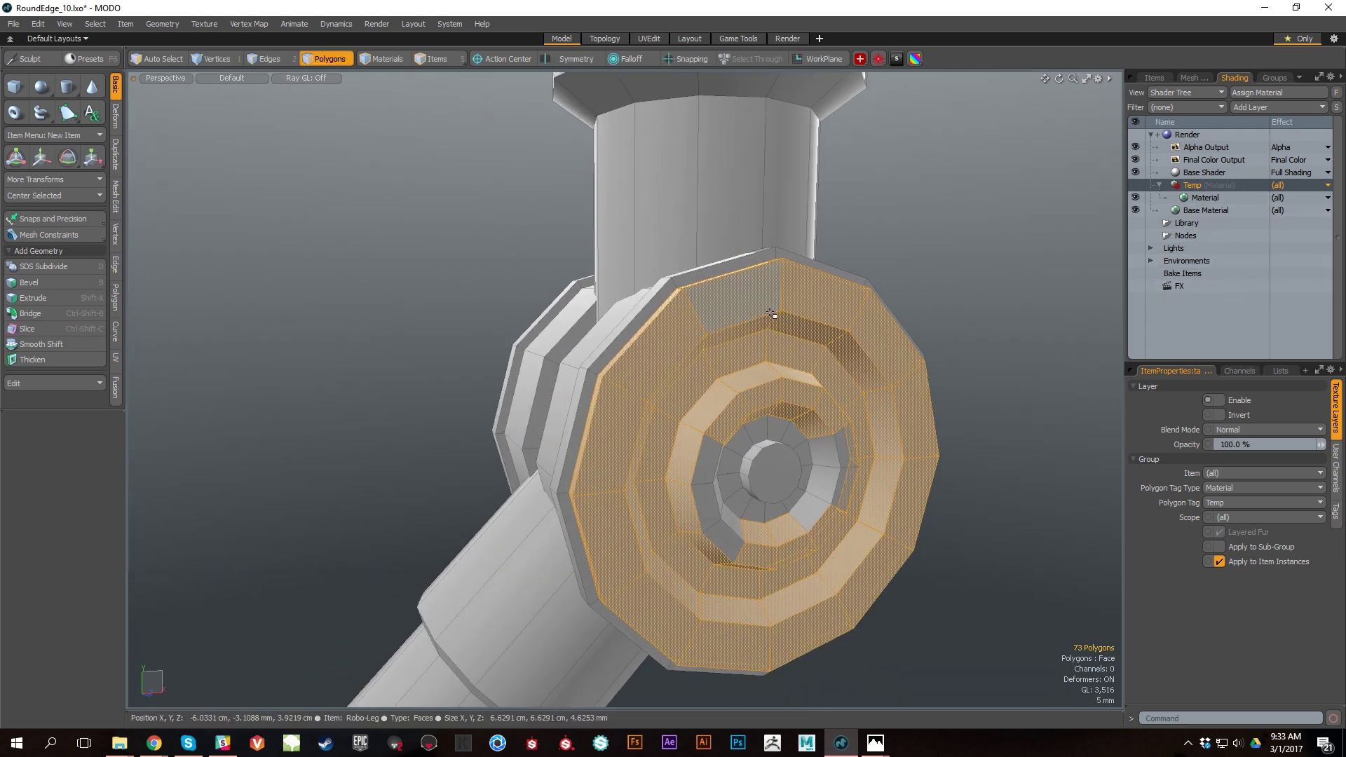
pyautogui.moveTo(761, 309); pyautogui.dragTo(673, 336)
pyautogui.press('l')
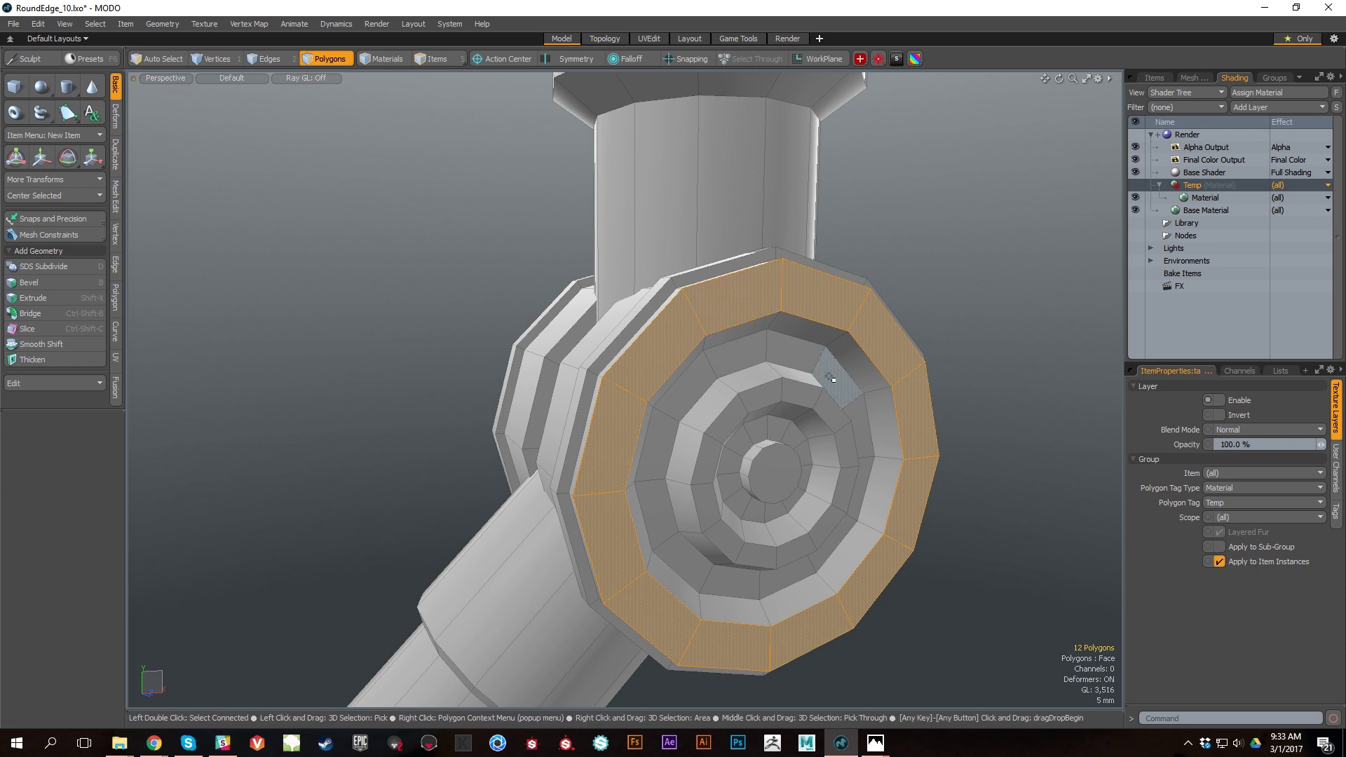
# Step: Select the Material inside the Temp group and enlarge its properties to show the Rounded Edge settings
pyautogui.click(1214, 197)
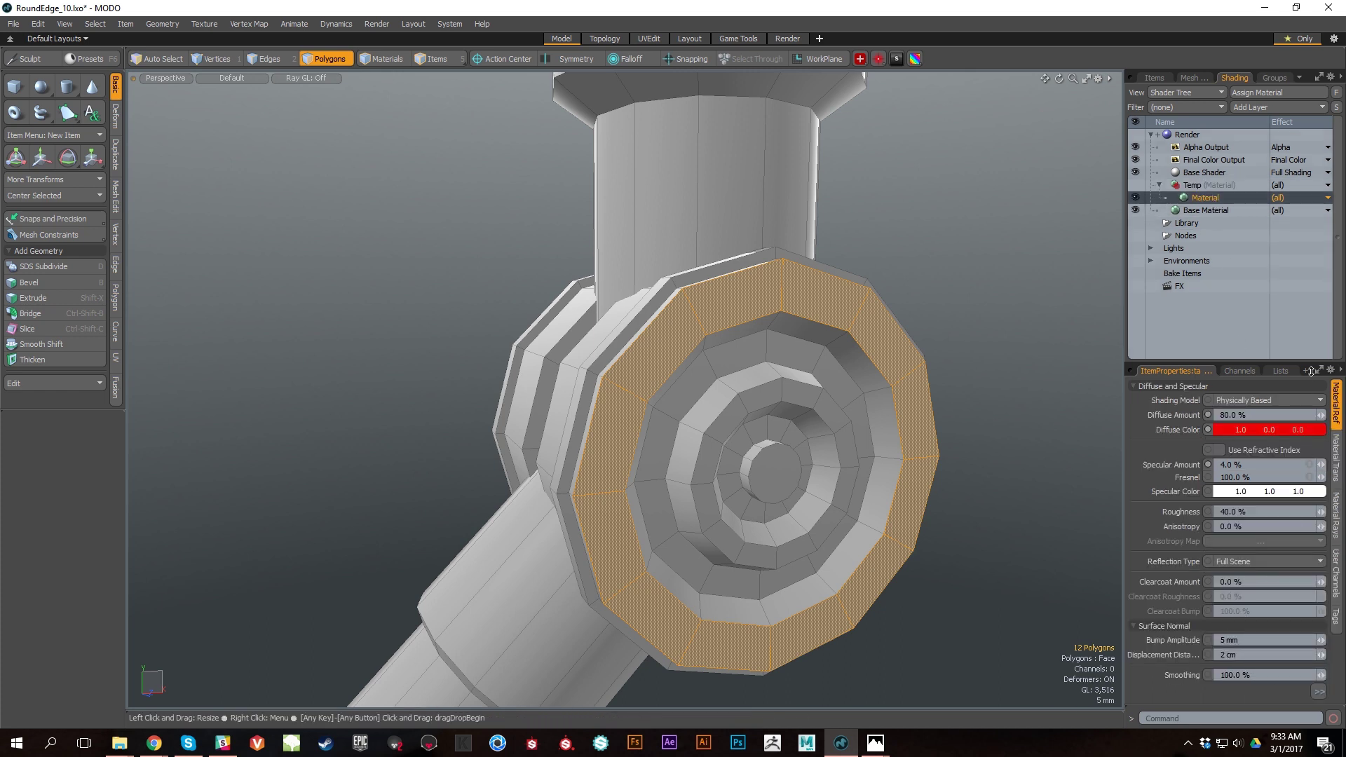
pyautogui.moveTo(1289, 365); pyautogui.dragTo(1289, 245)
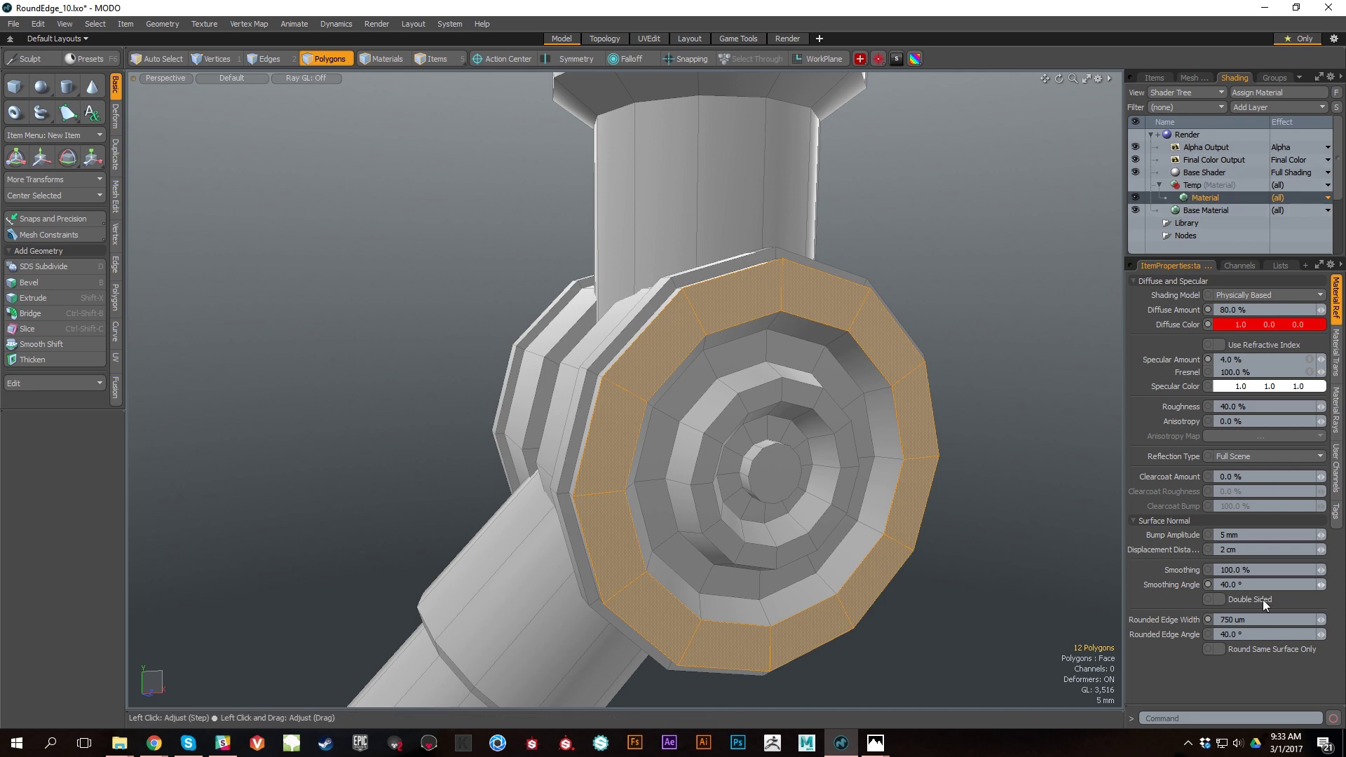
pyautogui.click(1266, 622)
# Step: Select three adjacent polygons along the upper part of the disc's outer ring and view them from the side
pyautogui.moveTo(929, 421)
pyautogui.mouseDown()
pyautogui.moveTo(877, 309)
pyautogui.moveTo(676, 341)
pyautogui.moveTo(613, 547)
pyautogui.moveTo(737, 646)
pyautogui.moveTo(887, 554)
pyautogui.moveTo(916, 461)
pyautogui.mouseUp()
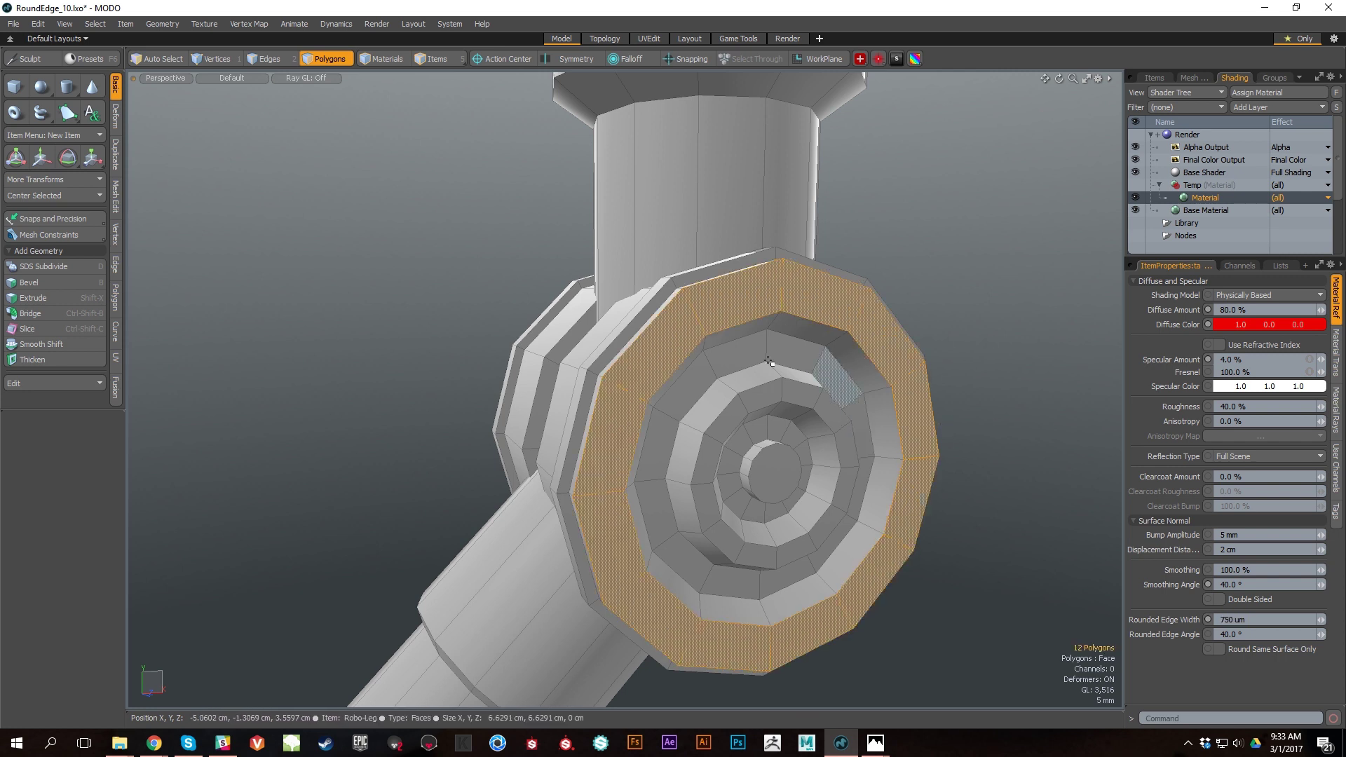
pyautogui.moveTo(813, 294)
pyautogui.mouseDown()
pyautogui.moveTo(737, 289)
pyautogui.moveTo(894, 330)
pyautogui.mouseUp()
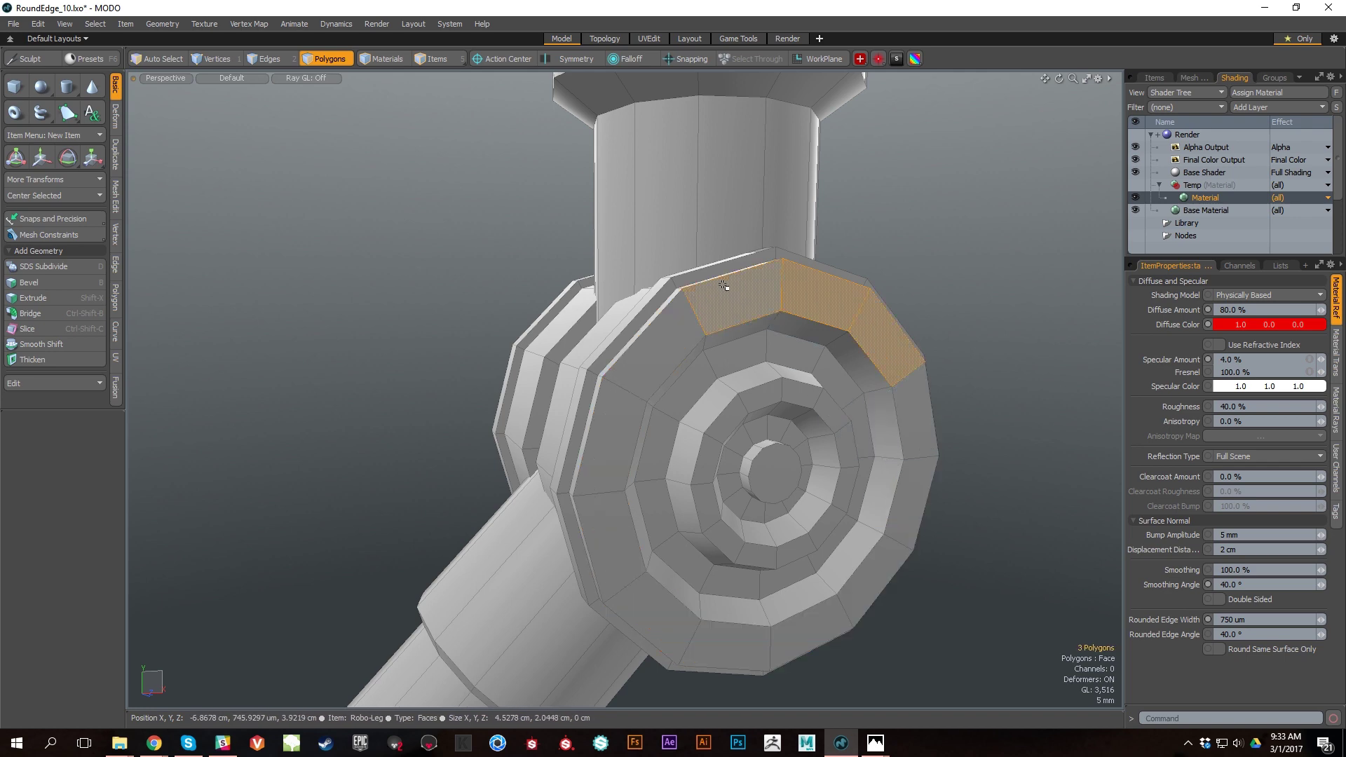
pyautogui.keyDown('alt'); pyautogui.moveTo(795, 379); pyautogui.dragTo(792, 336); pyautogui.keyUp('alt')
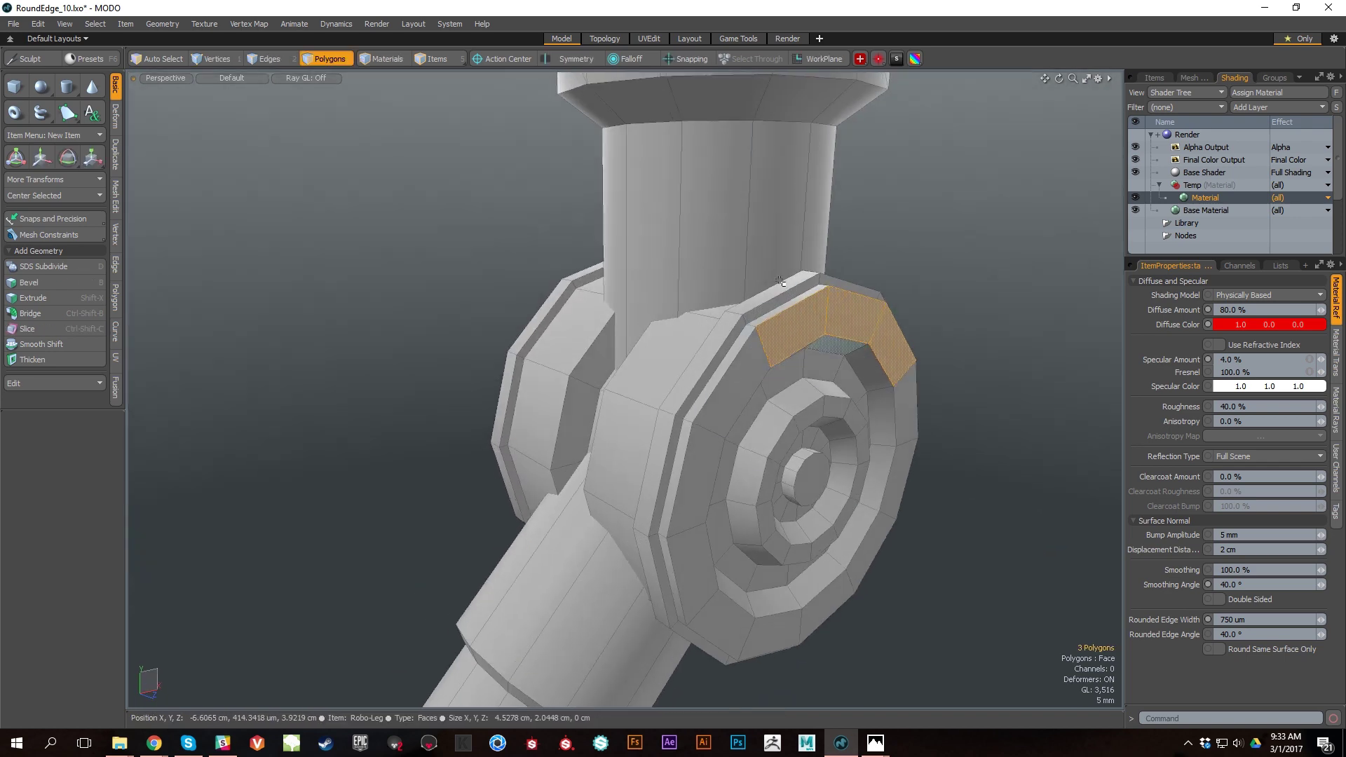
# Step: Clear the polygon selection and examine the leg's upper and lower joints from several angles and distances
pyautogui.moveTo(772, 326)
pyautogui.mouseDown()
pyautogui.moveTo(741, 379)
pyautogui.moveTo(897, 351)
pyautogui.moveTo(904, 442)
pyautogui.moveTo(871, 540)
pyautogui.moveTo(806, 639)
pyautogui.moveTo(691, 603)
pyautogui.moveTo(673, 435)
pyautogui.mouseUp()
pyautogui.click(991, 395)
pyautogui.keyDown('alt'); pyautogui.moveTo(990, 395); pyautogui.dragTo(828, 491); pyautogui.keyUp('alt')
pyautogui.keyDown('alt'); pyautogui.moveTo(828, 491); pyautogui.dragTo(658, 490, button='right'); pyautogui.keyUp('alt')
pyautogui.keyDown('alt'); pyautogui.moveTo(658, 491); pyautogui.dragTo(690, 407, button='middle'); pyautogui.keyUp('alt')
pyautogui.keyDown('alt'); pyautogui.moveTo(691, 407); pyautogui.dragTo(778, 415, button='right'); pyautogui.keyUp('alt')
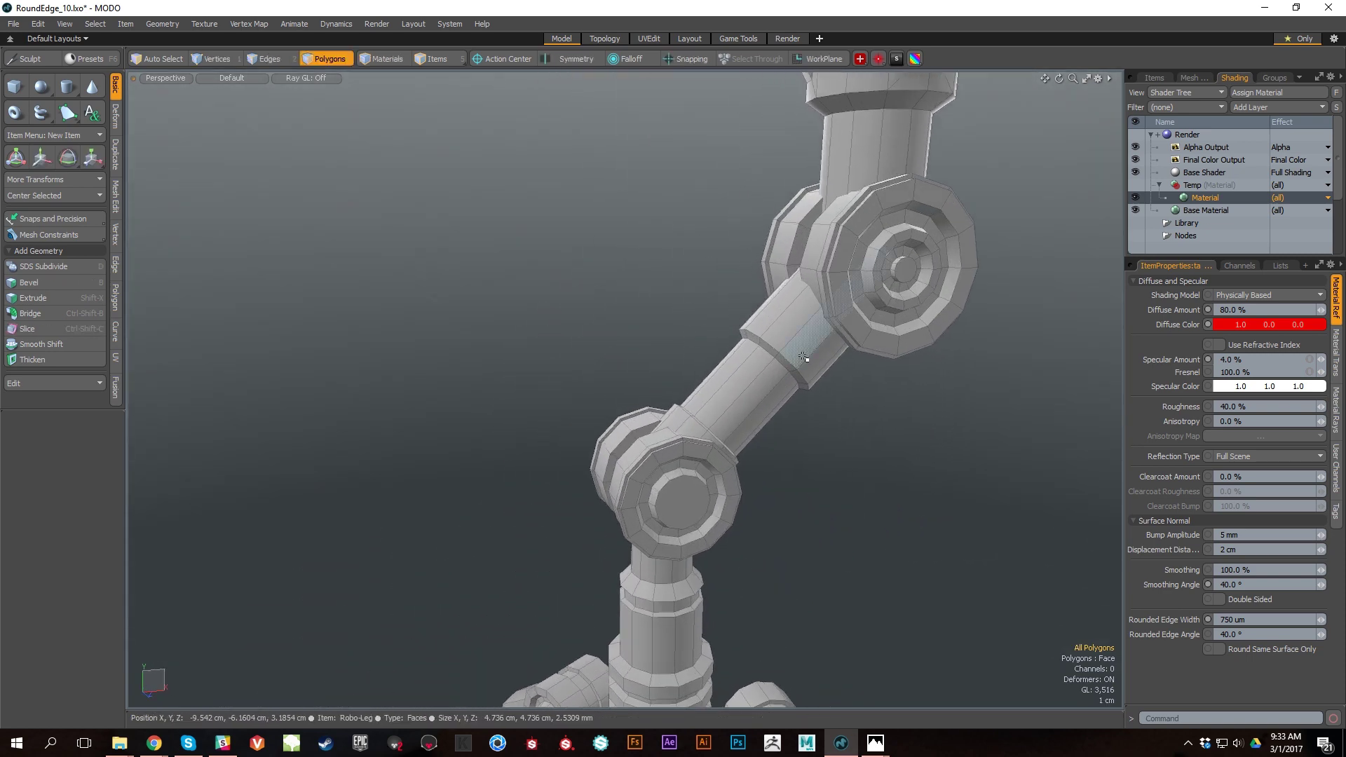
pyautogui.keyDown('alt'); pyautogui.moveTo(925, 391); pyautogui.dragTo(841, 390, button='right'); pyautogui.keyUp('alt')
pyautogui.keyDown('alt'); pyautogui.moveTo(842, 391); pyautogui.dragTo(778, 453, button='middle'); pyautogui.keyUp('alt')
pyautogui.keyDown('alt'); pyautogui.moveTo(779, 453); pyautogui.dragTo(932, 370, button='right'); pyautogui.keyUp('alt')
pyautogui.keyDown('alt'); pyautogui.moveTo(880, 357); pyautogui.dragTo(771, 312); pyautogui.keyUp('alt')
pyautogui.keyDown('alt'); pyautogui.moveTo(771, 312); pyautogui.dragTo(667, 357, button='middle'); pyautogui.keyUp('alt')
pyautogui.keyDown('alt'); pyautogui.moveTo(666, 356); pyautogui.dragTo(709, 355, button='right'); pyautogui.keyUp('alt')
pyautogui.keyDown('alt'); pyautogui.moveTo(708, 355); pyautogui.dragTo(764, 347); pyautogui.keyUp('alt')
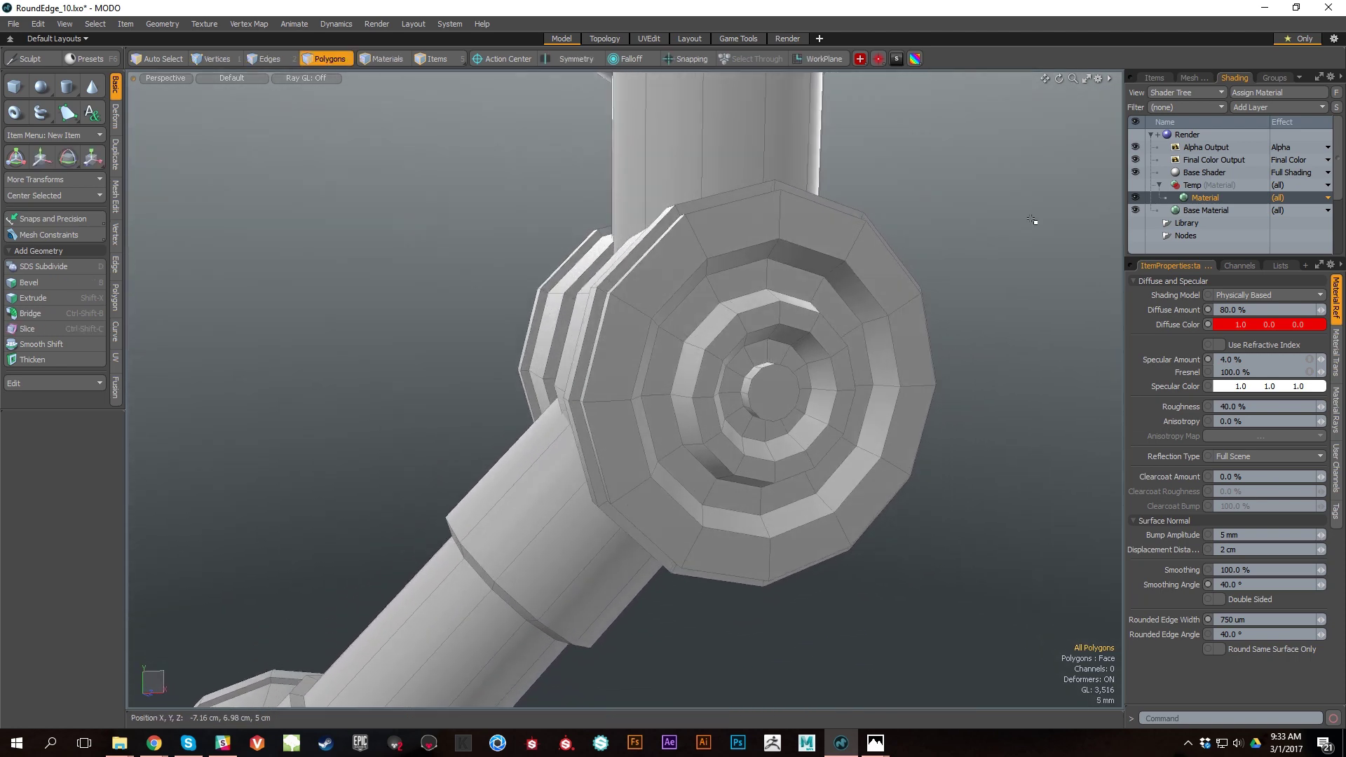
# Step: Collapse the Temp group in the Shader Tree and select all connected polygons of the leg's upper joint
pyautogui.click(1159, 185)
pyautogui.keyDown('alt'); pyautogui.moveTo(816, 449); pyautogui.dragTo(793, 392, button='right'); pyautogui.keyUp('alt')
pyautogui.keyDown('alt'); pyautogui.moveTo(792, 393); pyautogui.dragTo(769, 350); pyautogui.keyUp('alt')
pyautogui.keyDown('alt'); pyautogui.moveTo(769, 350); pyautogui.dragTo(824, 316, button='right'); pyautogui.keyUp('alt')
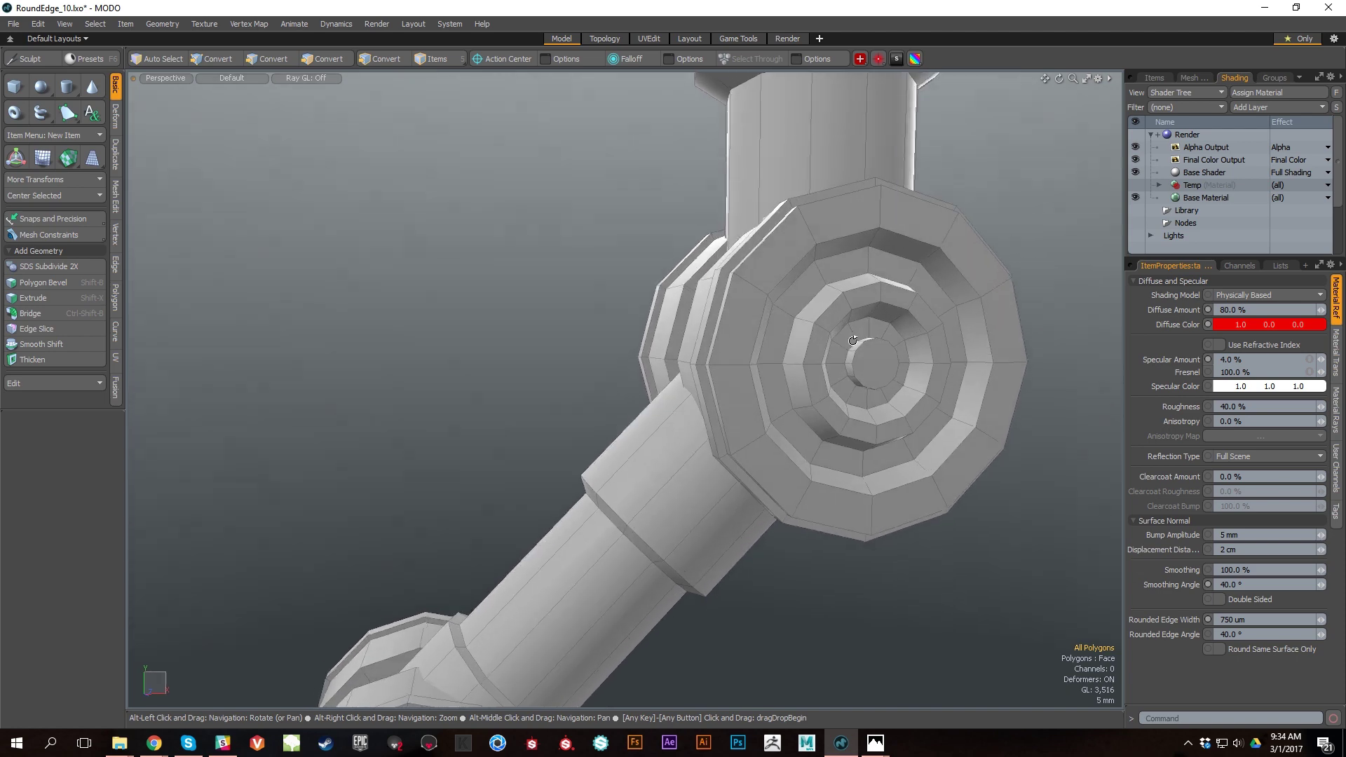
pyautogui.click(833, 311)
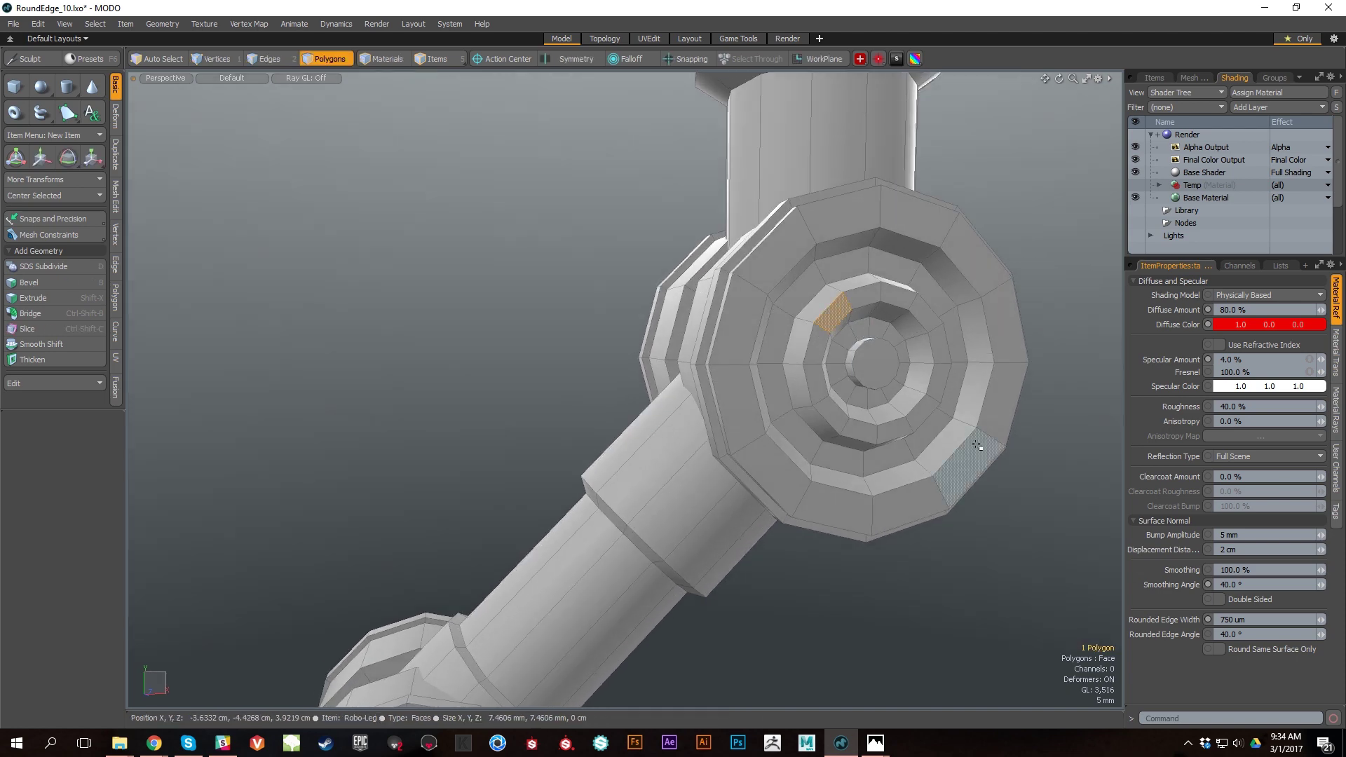
pyautogui.keyDown('shift'); pyautogui.doubleClick(978, 446); pyautogui.keyUp('shift')
pyautogui.doubleClick(977, 446)
pyautogui.keyDown('alt'); pyautogui.moveTo(977, 446); pyautogui.dragTo(838, 512); pyautogui.keyUp('alt')
pyautogui.scroll(-3, 952, 604)
pyautogui.scroll(2, 952, 604)
pyautogui.doubleClick(950, 333)
# Step: Assign the selected joint polygons to a selection set named Large, using the Add mode
pyautogui.click(96, 22)
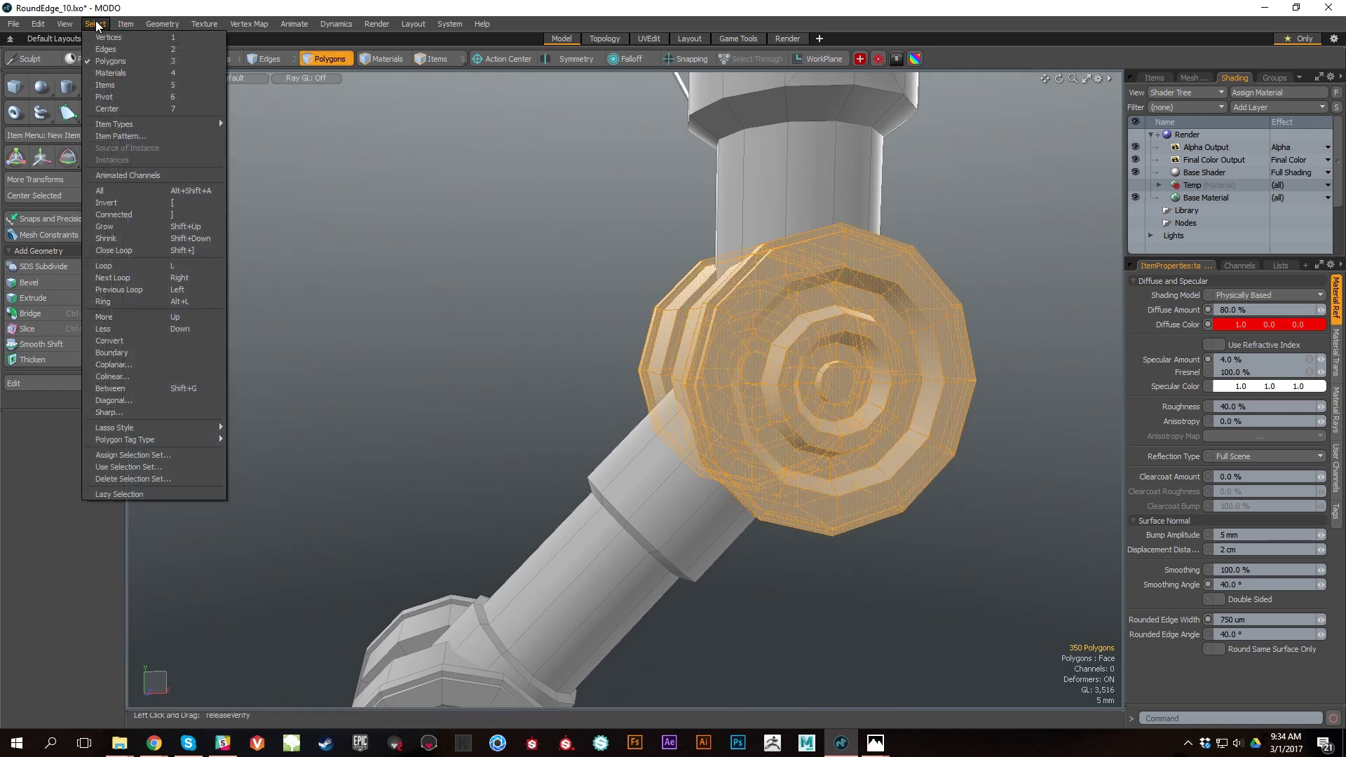
pyautogui.click(103, 24)
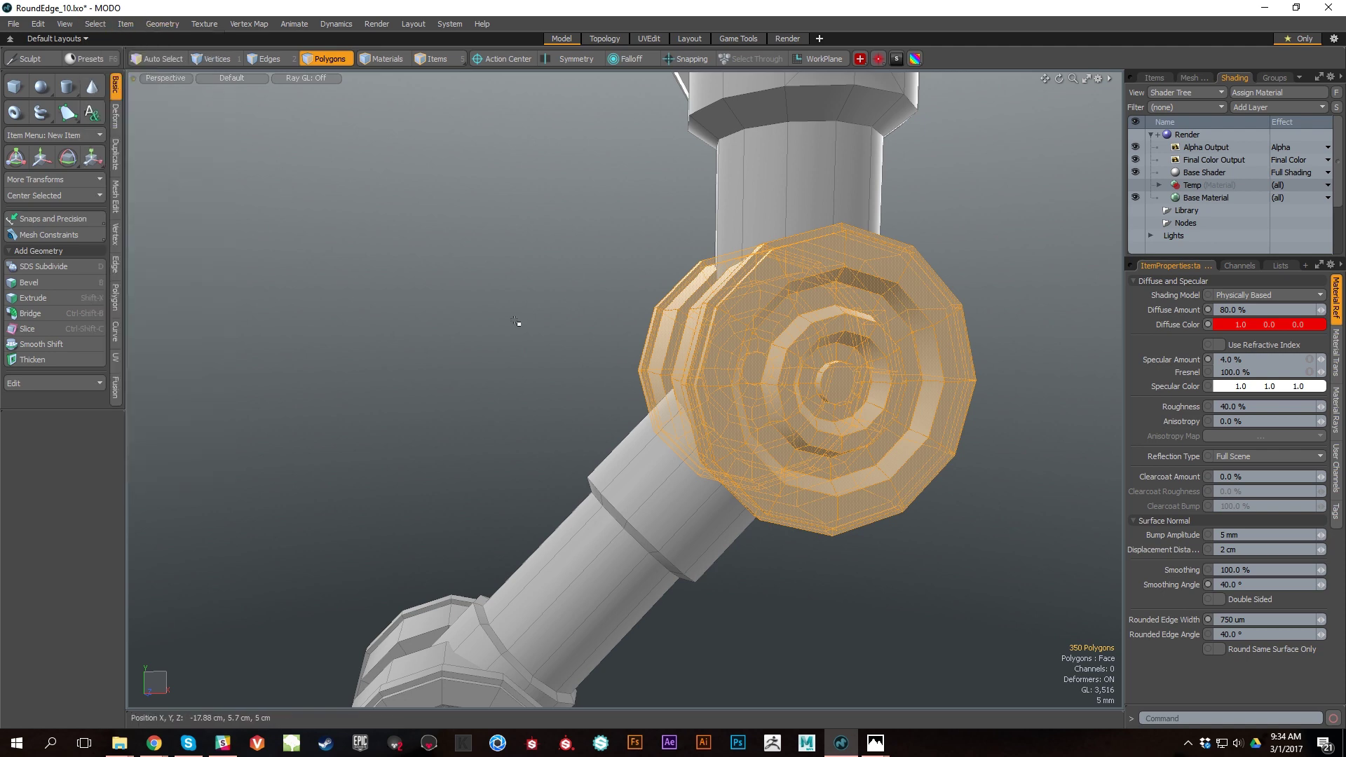
pyautogui.hotkey('ctrl', 'space')
pyautogui.click(86, 26)
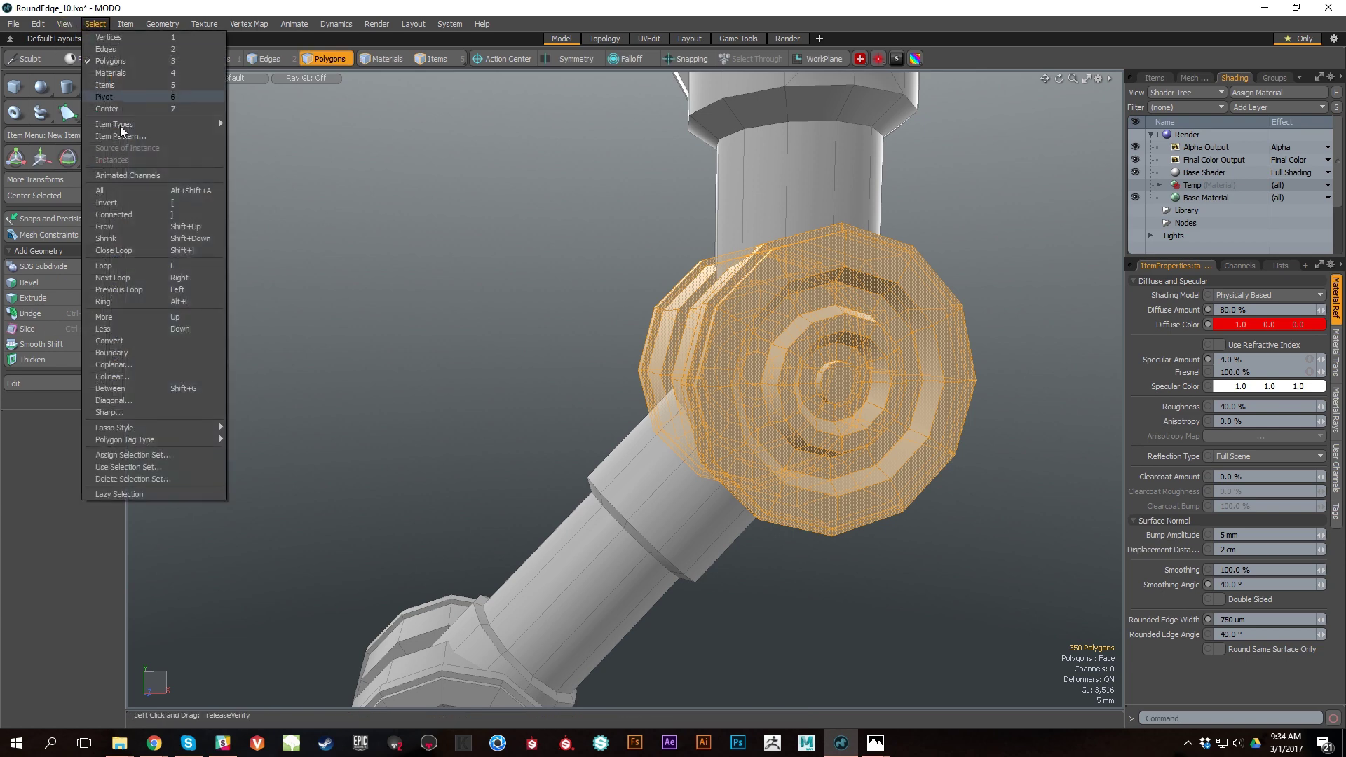
pyautogui.click(166, 458)
pyautogui.write('Large')
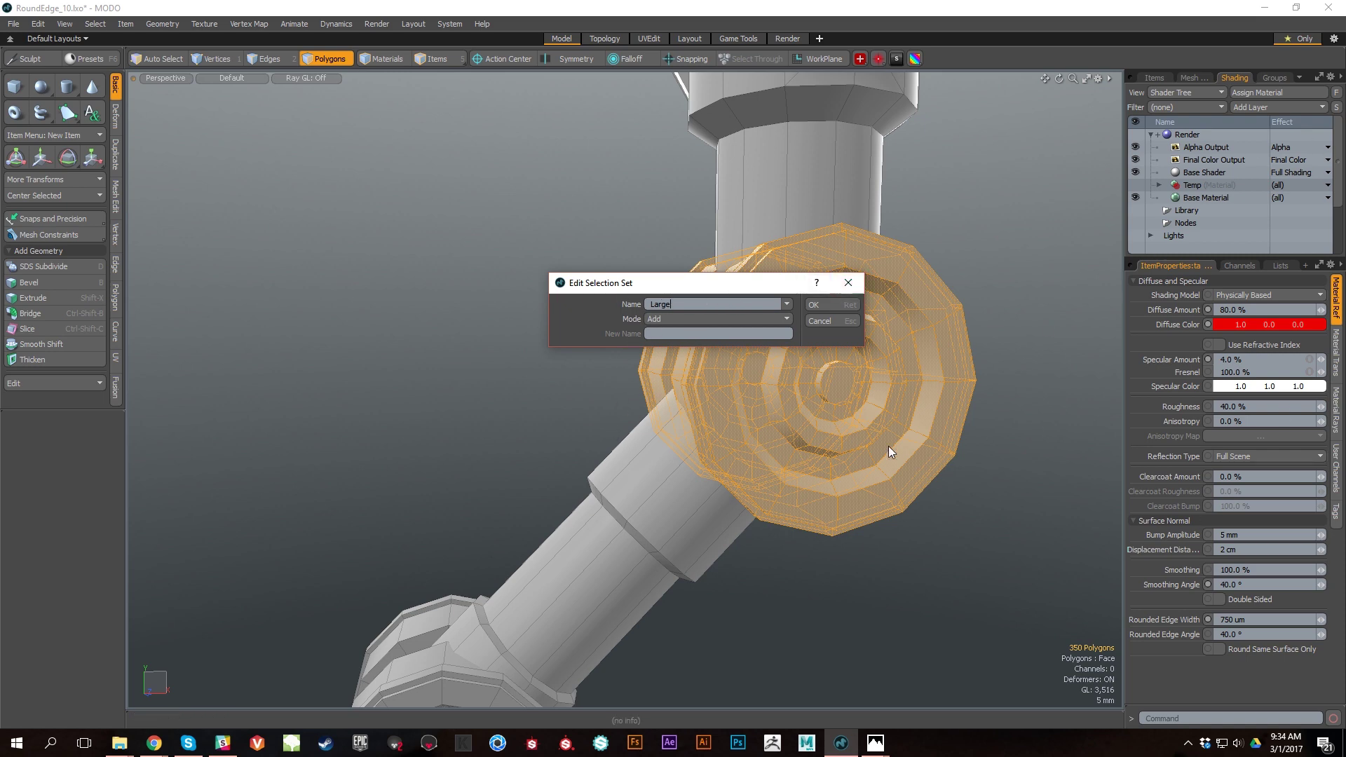
pyautogui.click(697, 320)
pyautogui.click(700, 321)
pyautogui.click(814, 305)
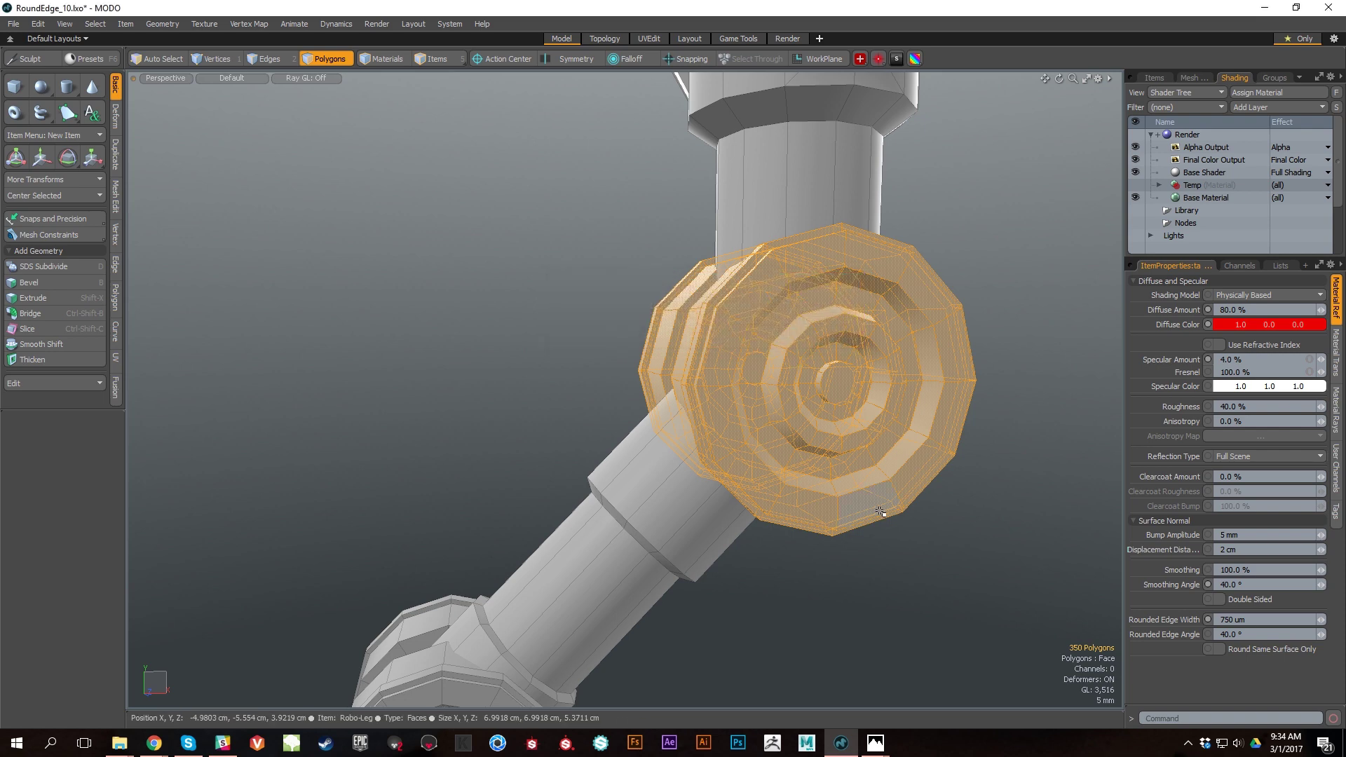
# Step: Recall the Large selection set in Select mode from an empty selection, and clear the selection again
pyautogui.keyDown('alt'); pyautogui.moveTo(874, 496); pyautogui.dragTo(952, 435); pyautogui.keyUp('alt')
pyautogui.click(440, 364)
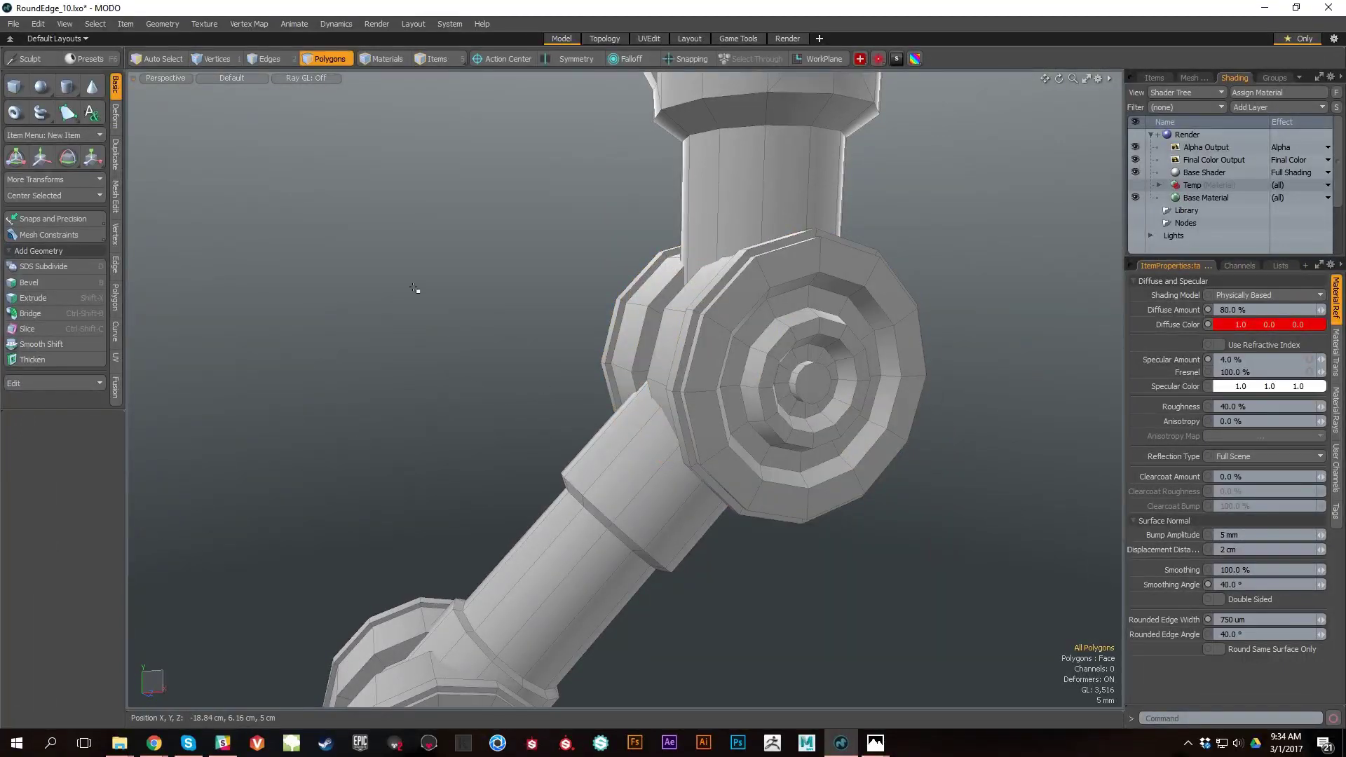
pyautogui.click(95, 25)
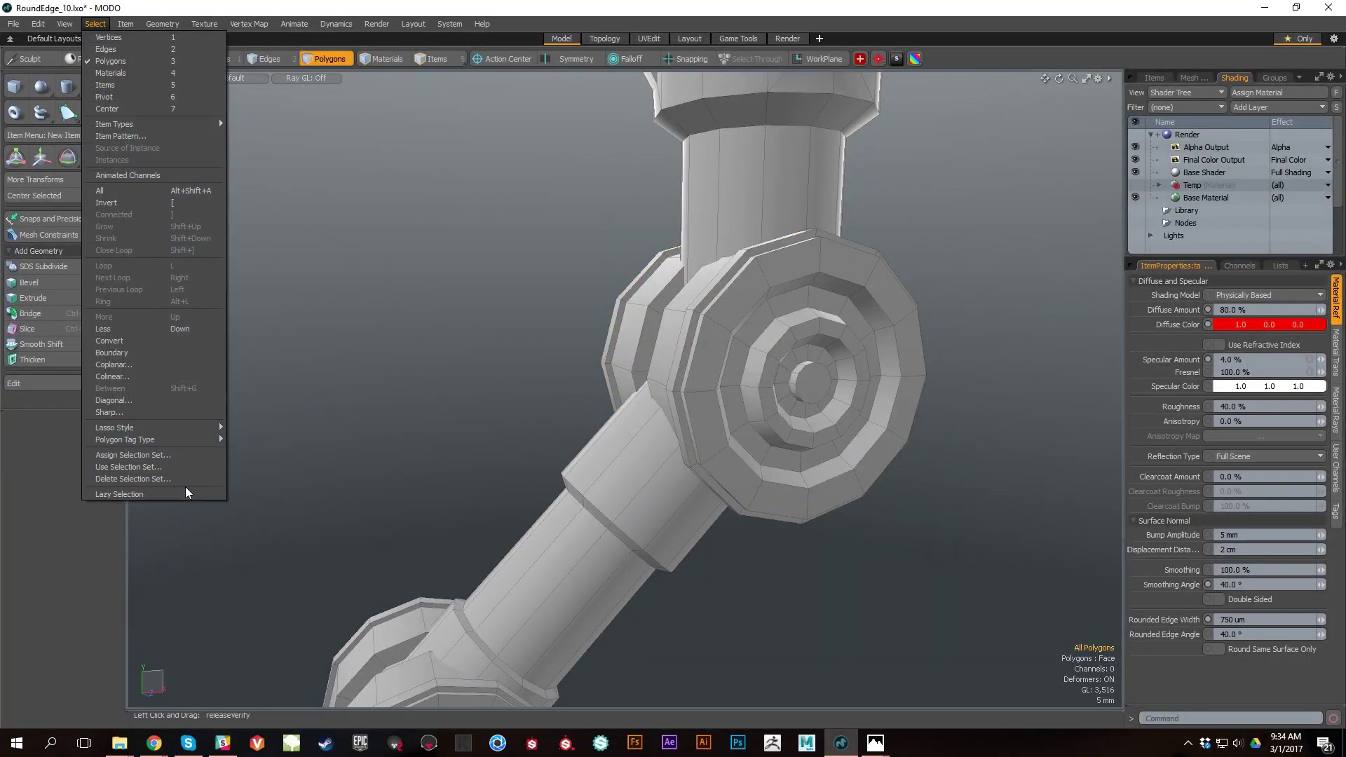
pyautogui.click(180, 466)
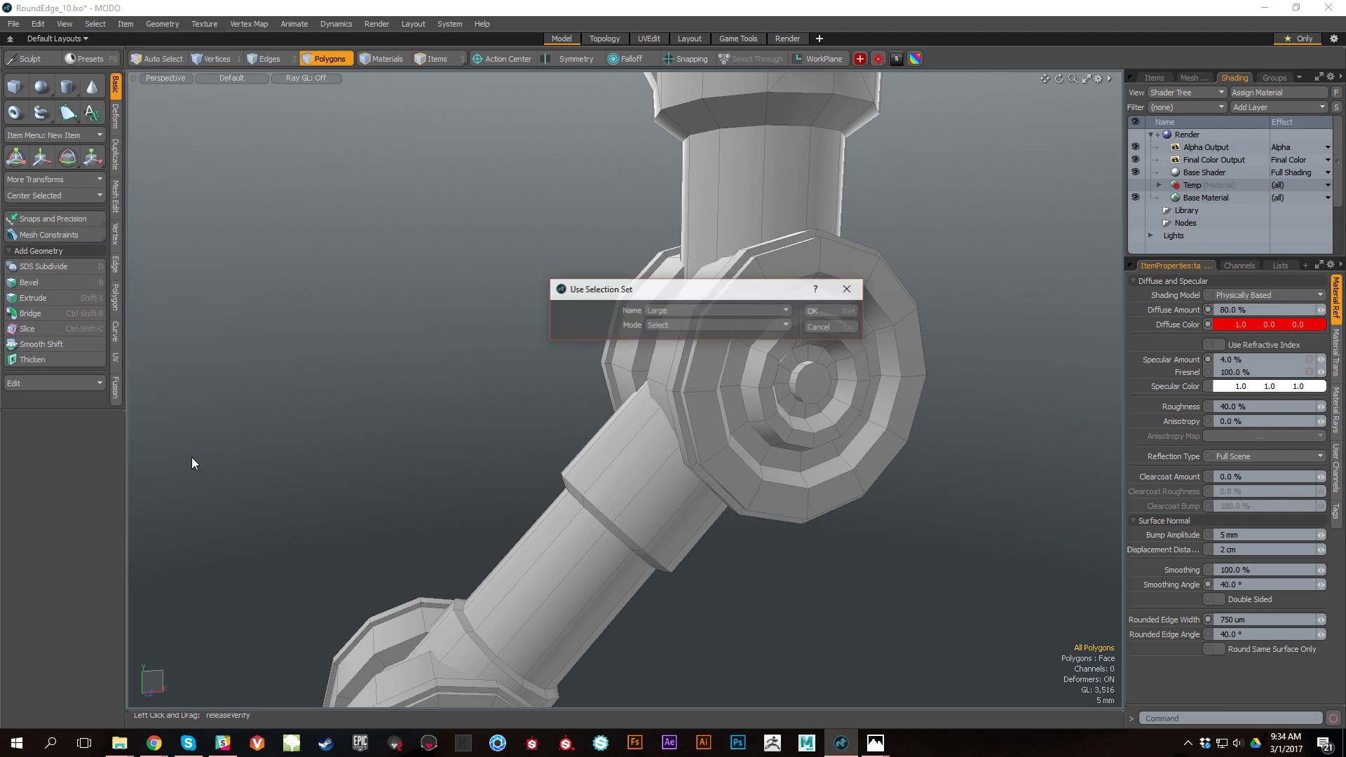
pyautogui.click(675, 327)
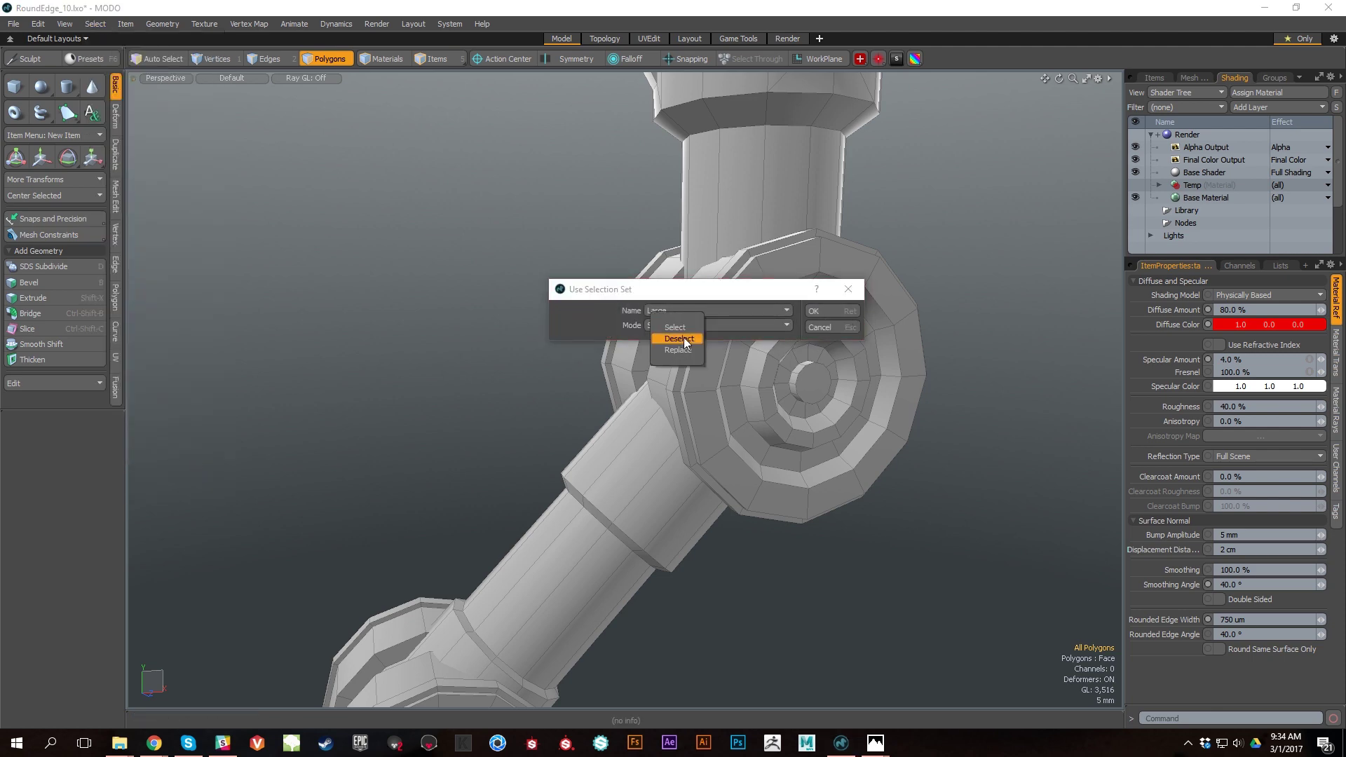
pyautogui.click(683, 327)
pyautogui.click(825, 310)
pyautogui.keyDown('alt'); pyautogui.moveTo(828, 312); pyautogui.dragTo(995, 421); pyautogui.keyUp('alt')
pyautogui.click(995, 421)
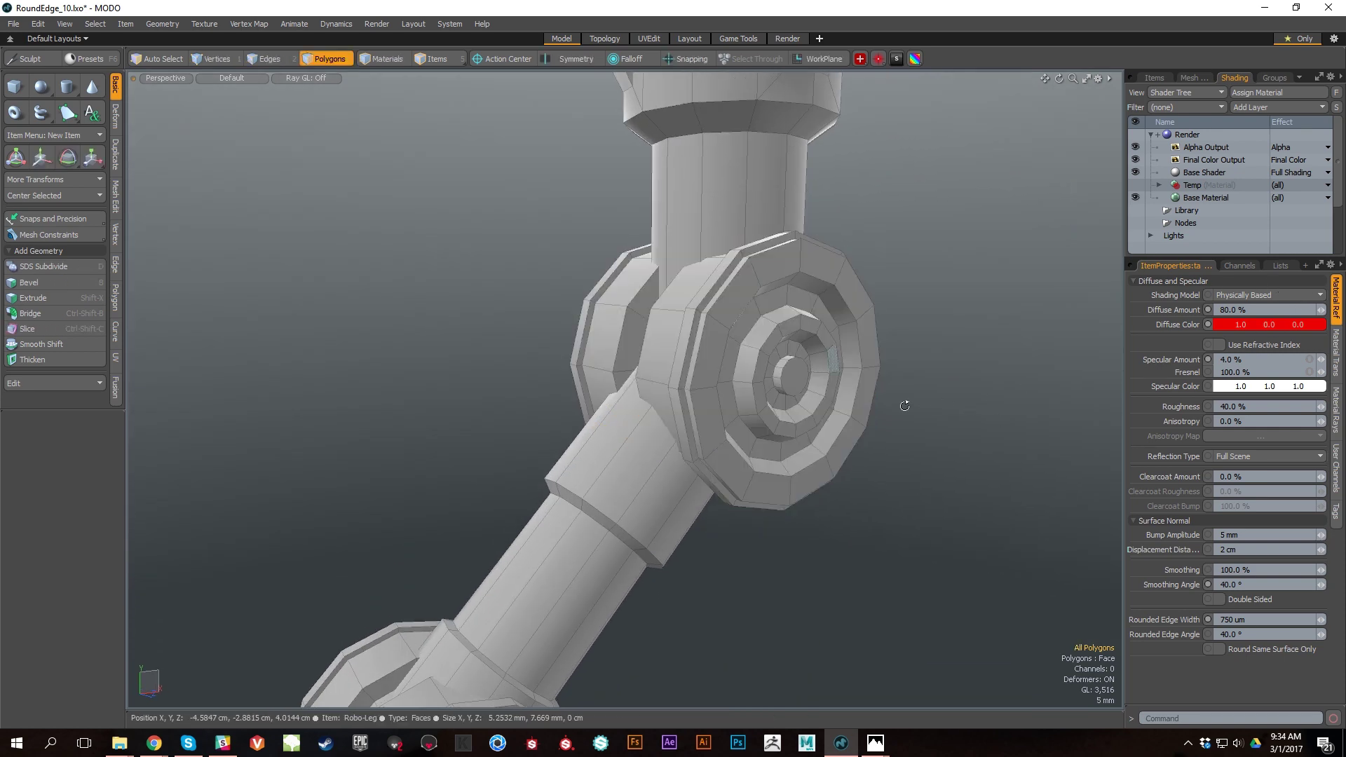
# Step: Look through the Weight Maps and Other Maps entries in the mesh's vertex map lists
pyautogui.keyDown('alt'); pyautogui.moveTo(902, 400); pyautogui.dragTo(860, 356, button='right'); pyautogui.keyUp('alt')
pyautogui.keyDown('alt'); pyautogui.moveTo(860, 356); pyautogui.dragTo(703, 306, button='middle'); pyautogui.keyUp('alt')
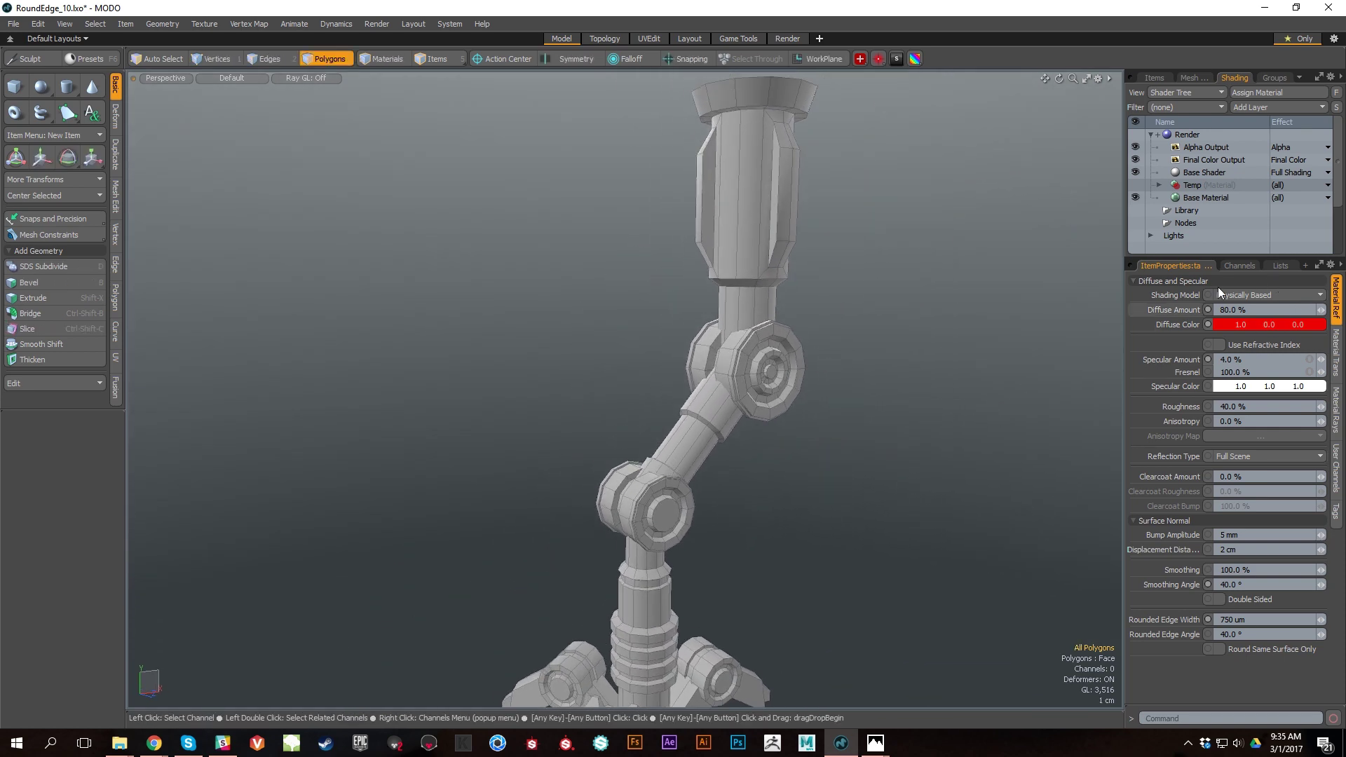
pyautogui.click(1286, 268)
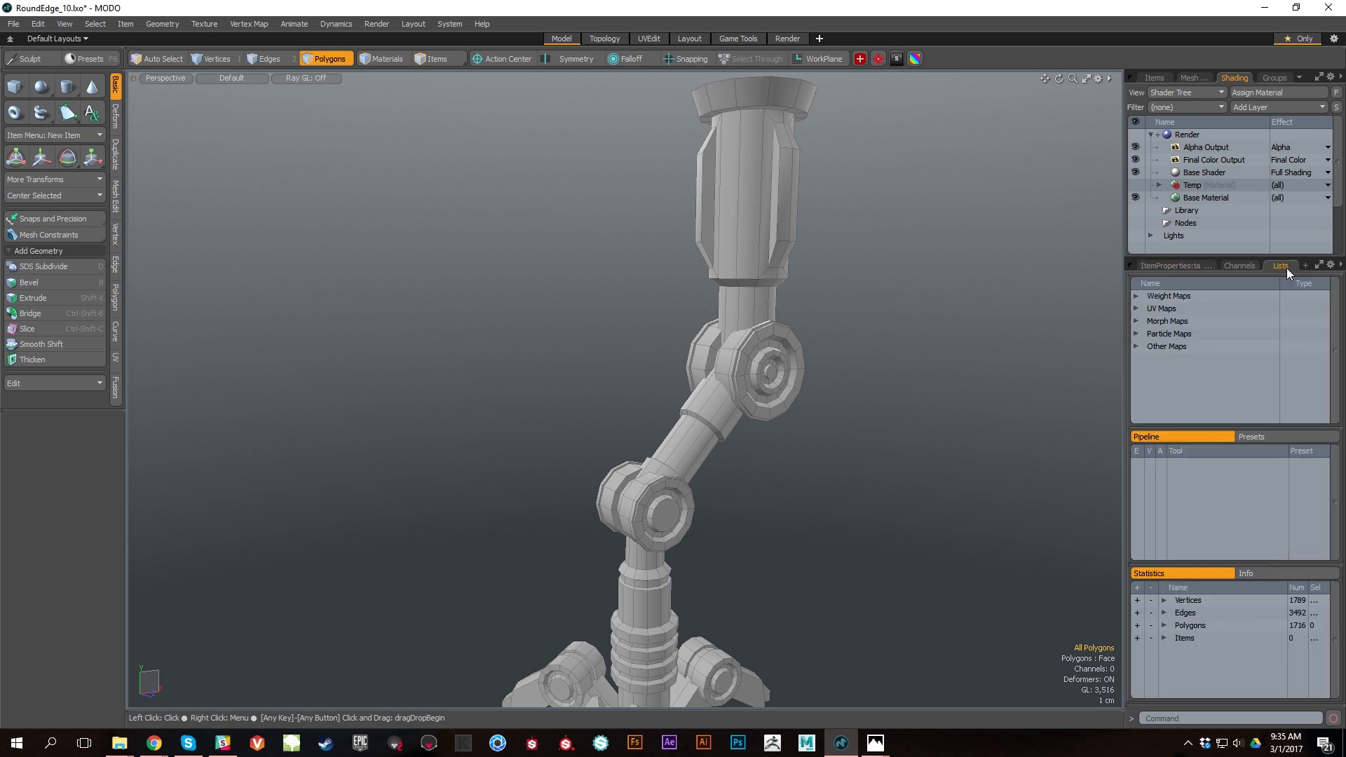
pyautogui.click(1136, 295)
pyautogui.click(1136, 295)
pyautogui.click(1136, 345)
pyautogui.click(1136, 344)
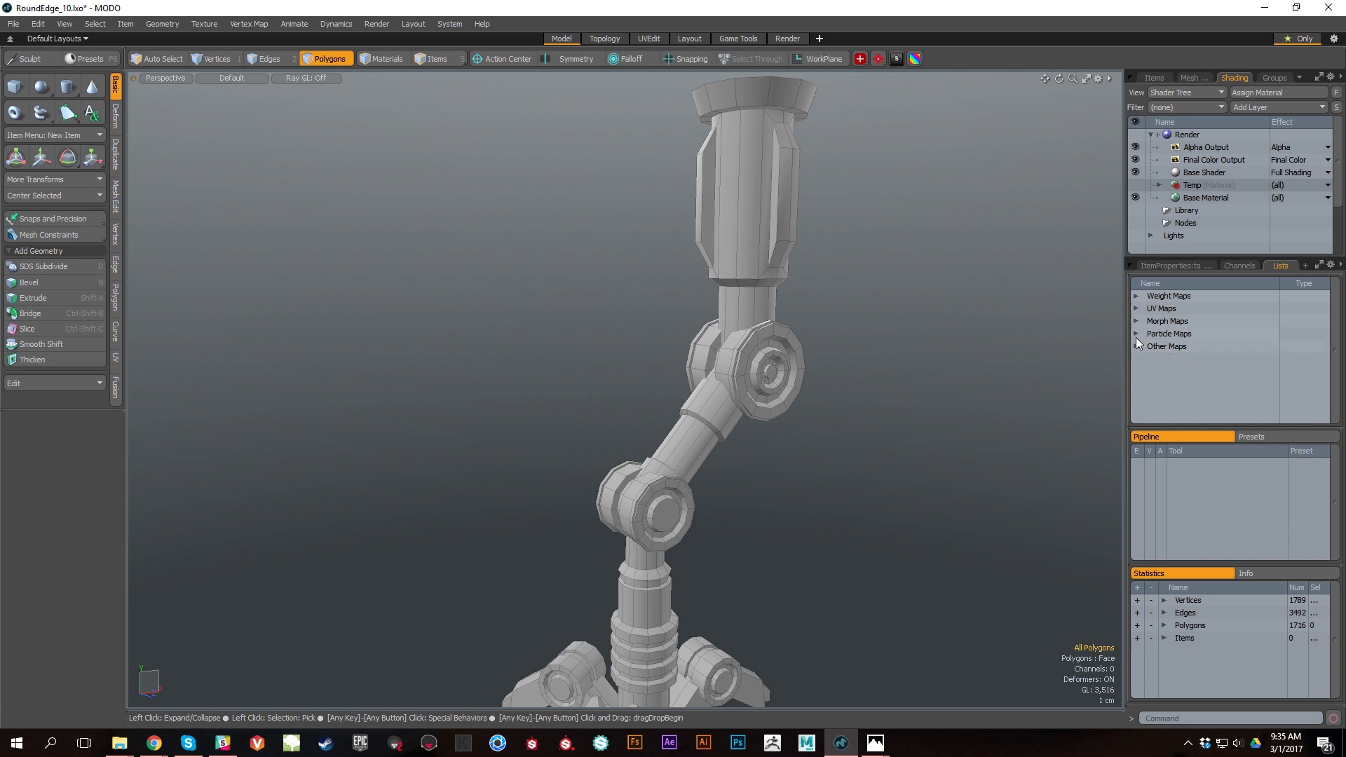
pyautogui.click(1137, 296)
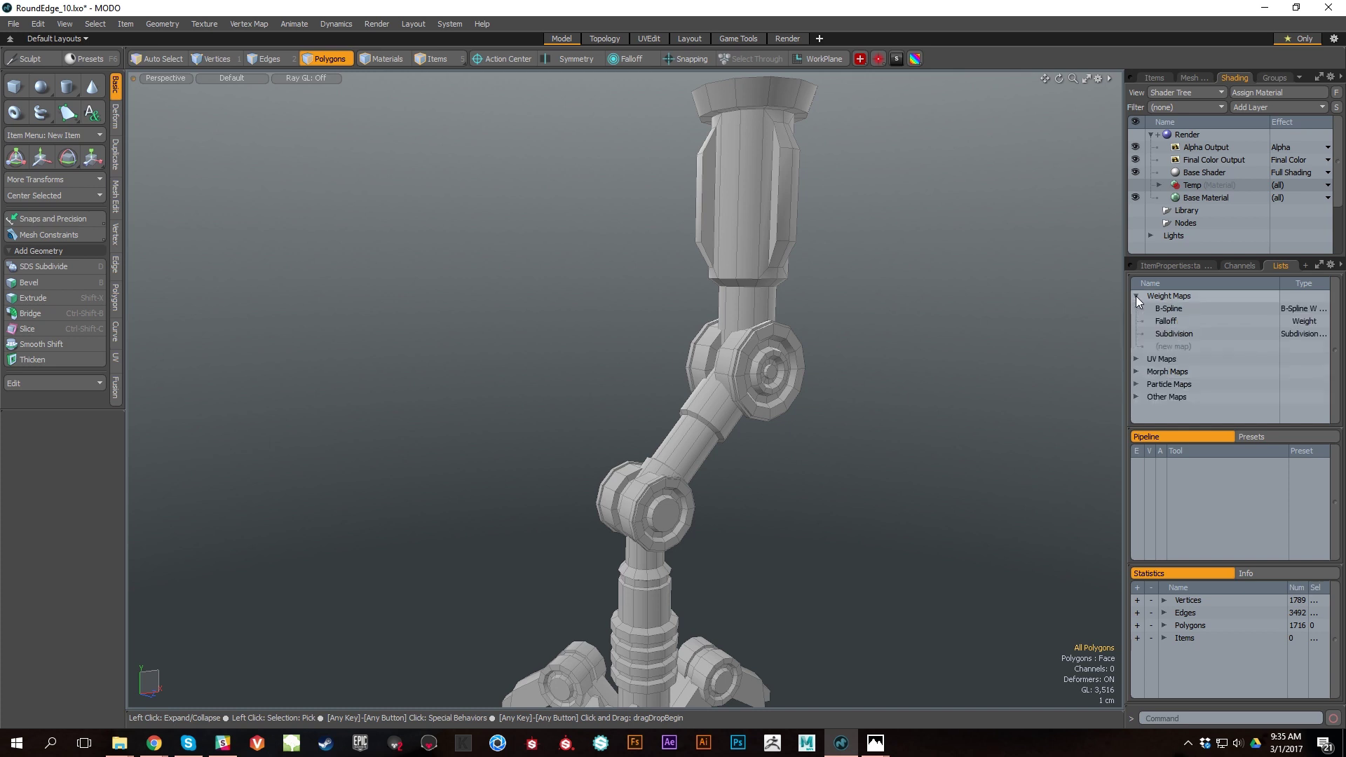
pyautogui.click(1136, 297)
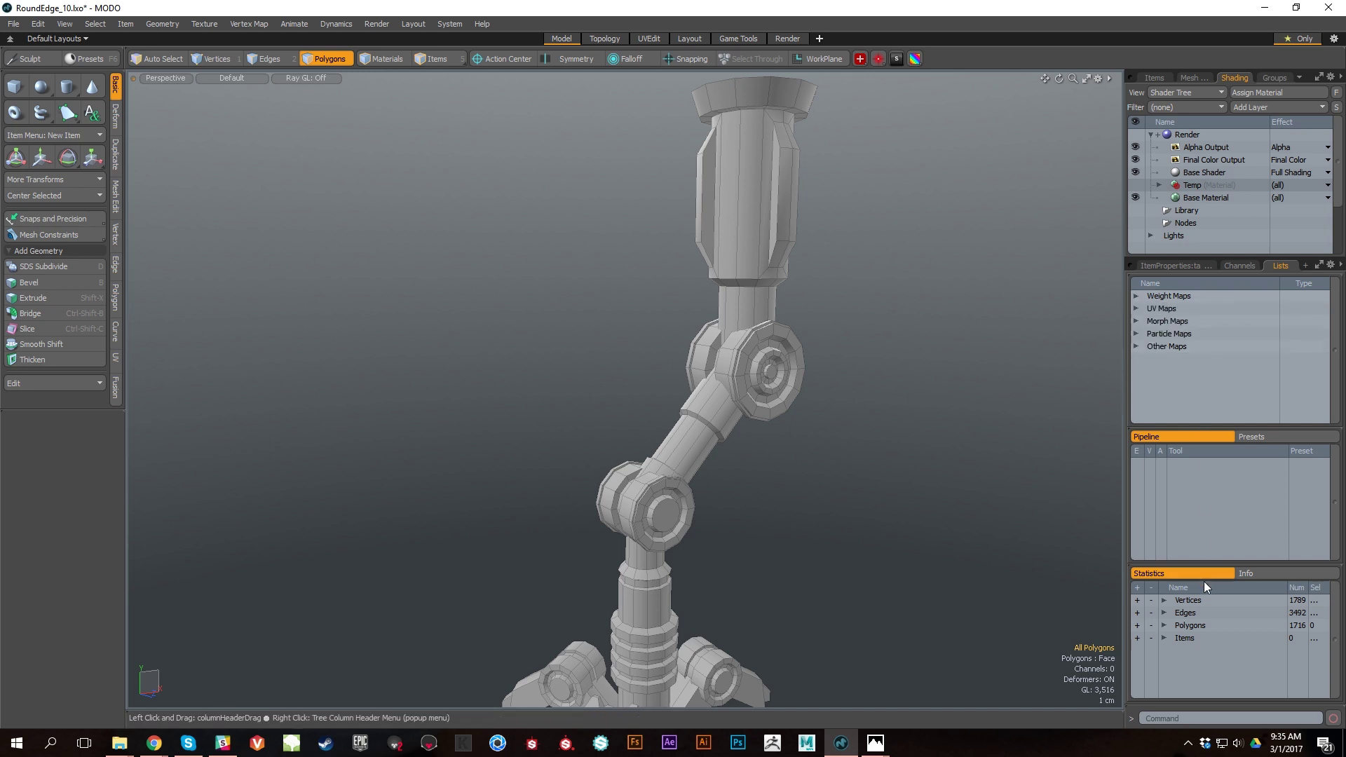
# Step: Enlarge the Statistics list, expand the polygon selection sets, and select the polygons of the Large set
pyautogui.moveTo(1220, 565); pyautogui.dragTo(1220, 454)
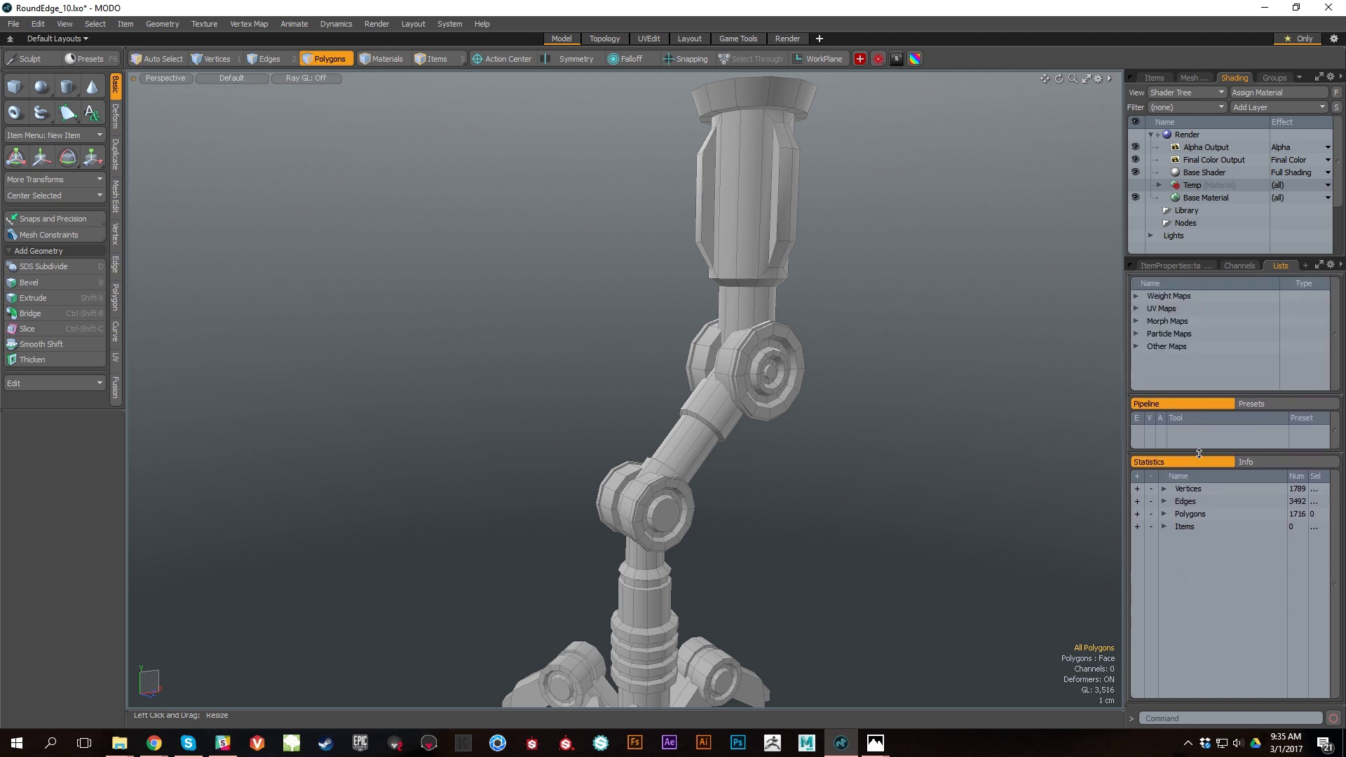
pyautogui.click(1164, 512)
pyautogui.click(1173, 577)
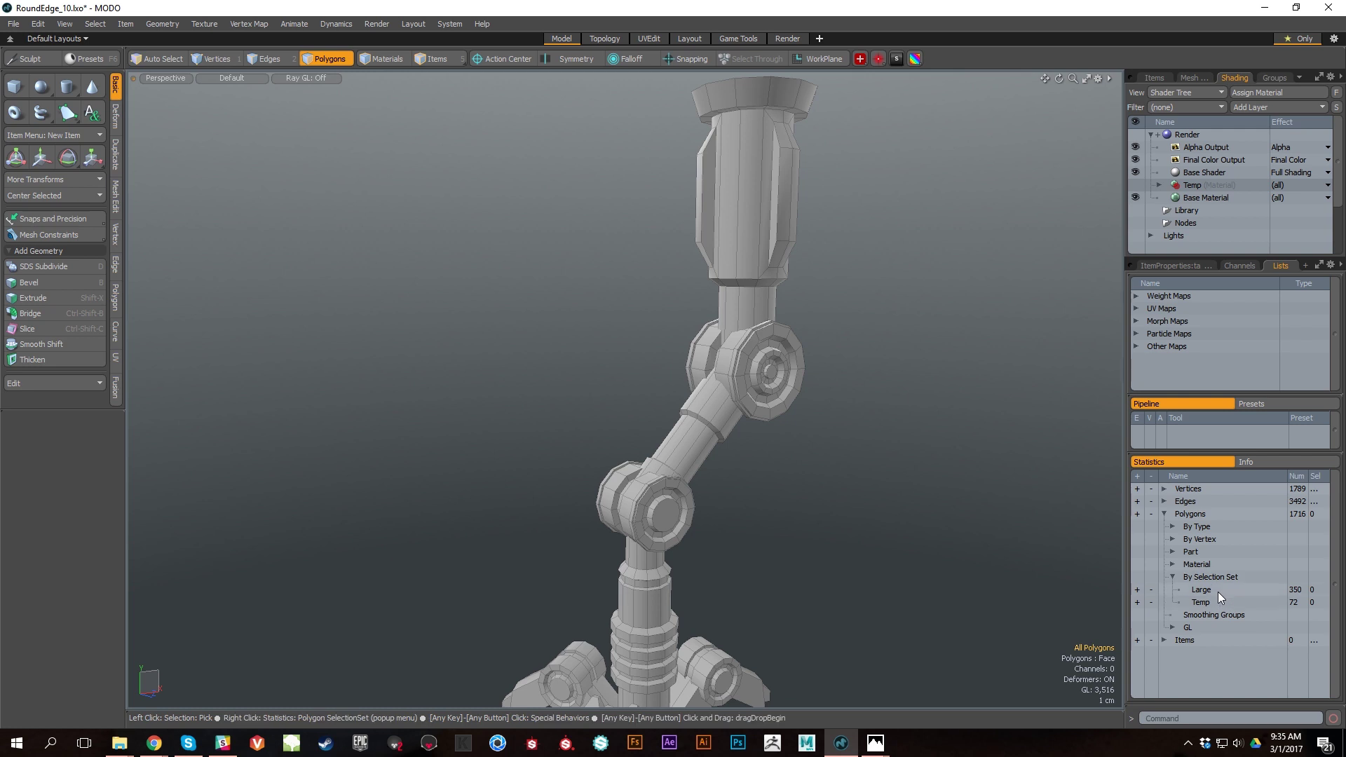
pyautogui.click(1139, 589)
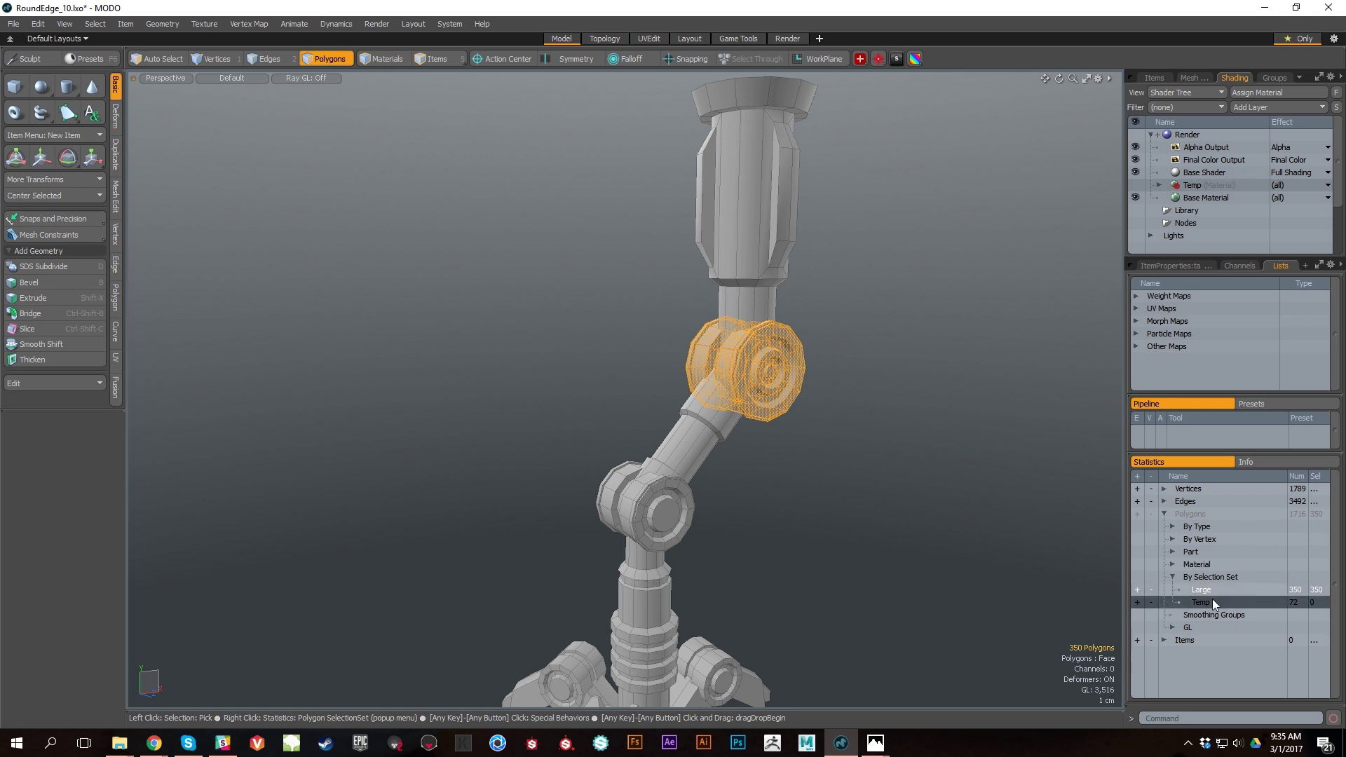
pyautogui.click(1215, 188)
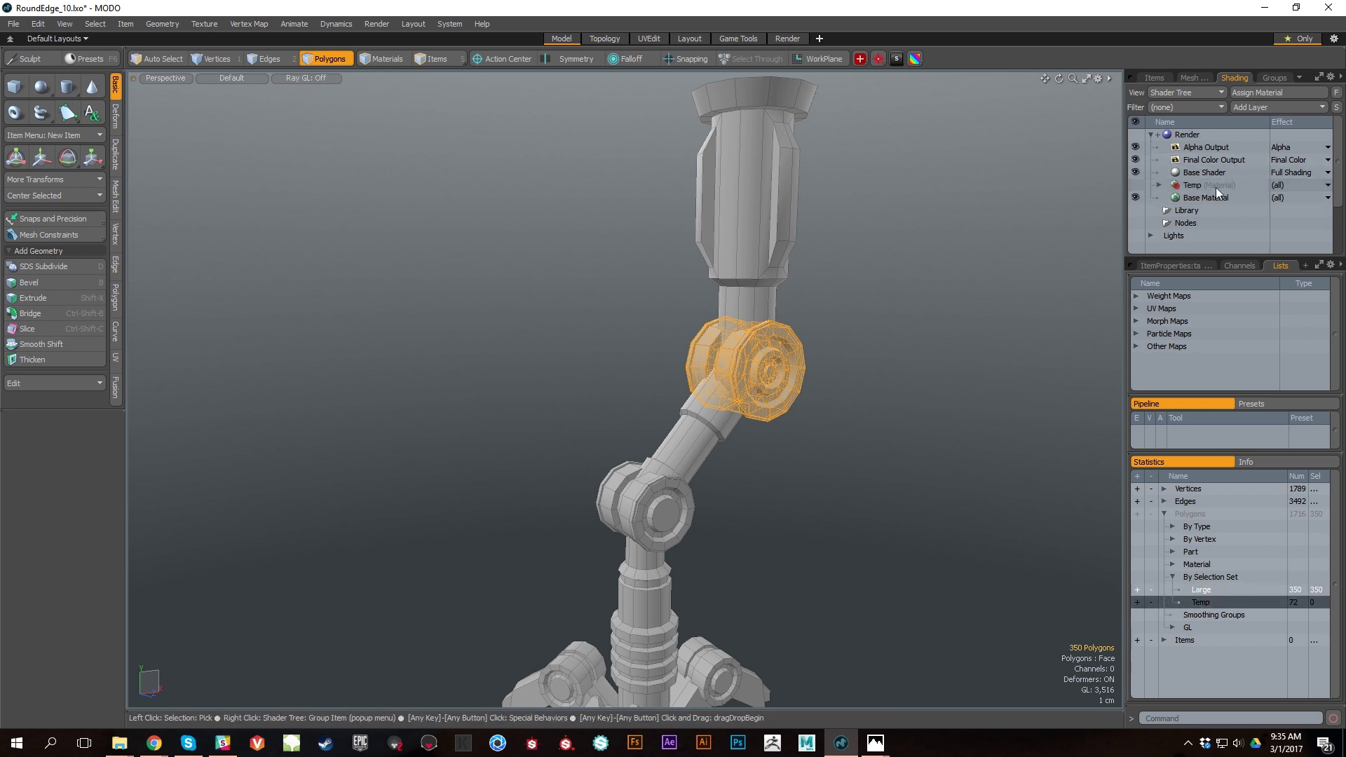
pyautogui.click(1208, 588)
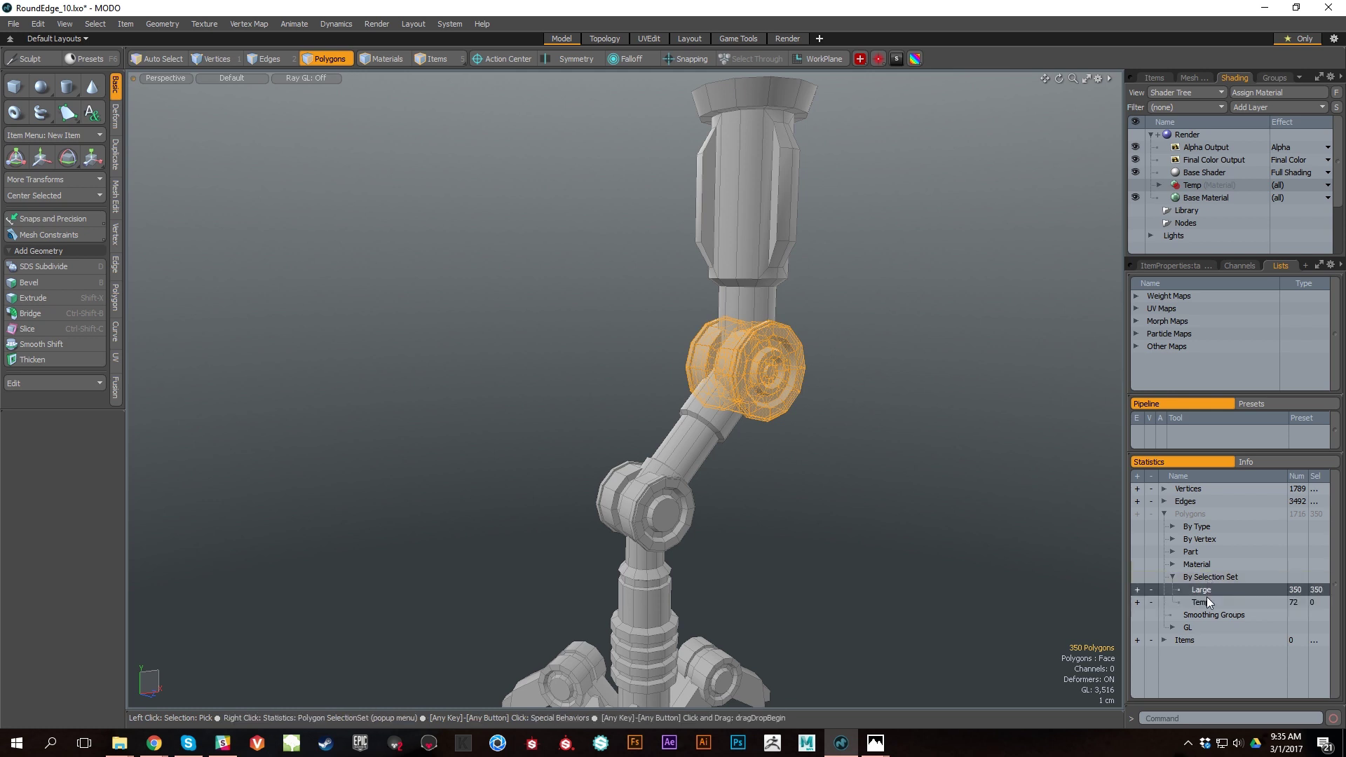
pyautogui.click(1150, 591)
pyautogui.click(1138, 589)
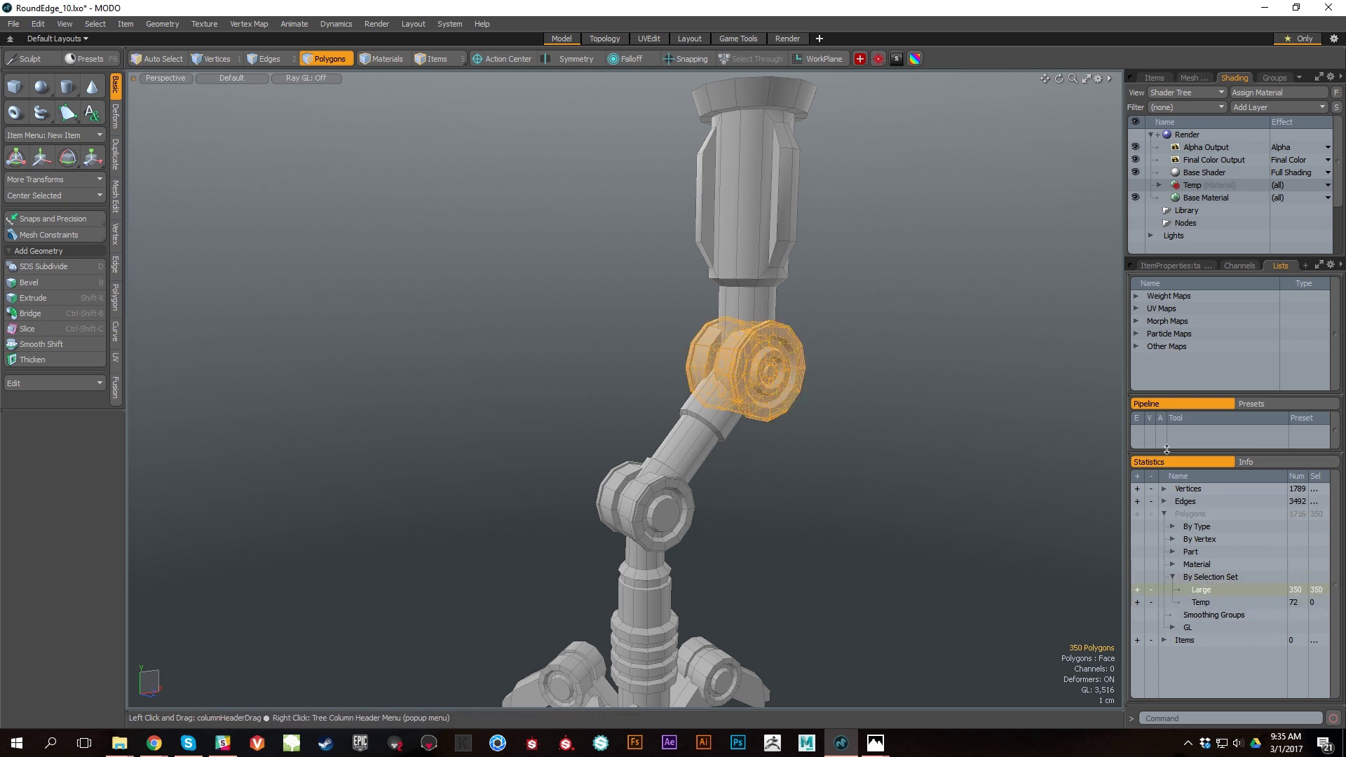
# Step: Return to the Shader Tree and item properties, and enlarge the area showing the Shader Tree
pyautogui.click(1155, 78)
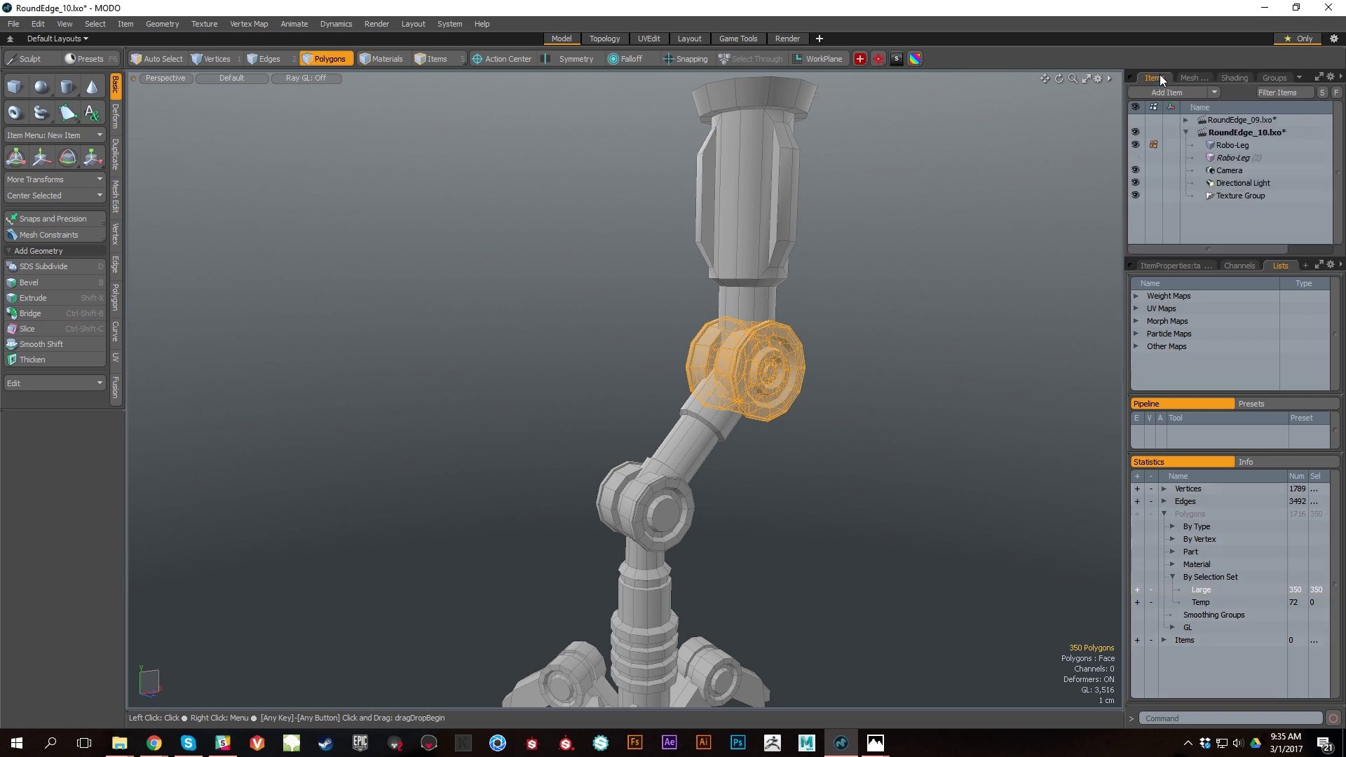
pyautogui.click(1236, 78)
pyautogui.moveTo(1185, 259)
pyautogui.mouseDown()
pyautogui.moveTo(1180, 330)
pyautogui.moveTo(1199, 337)
pyautogui.moveTo(1197, 310)
pyautogui.mouseUp()
pyautogui.click(1180, 332)
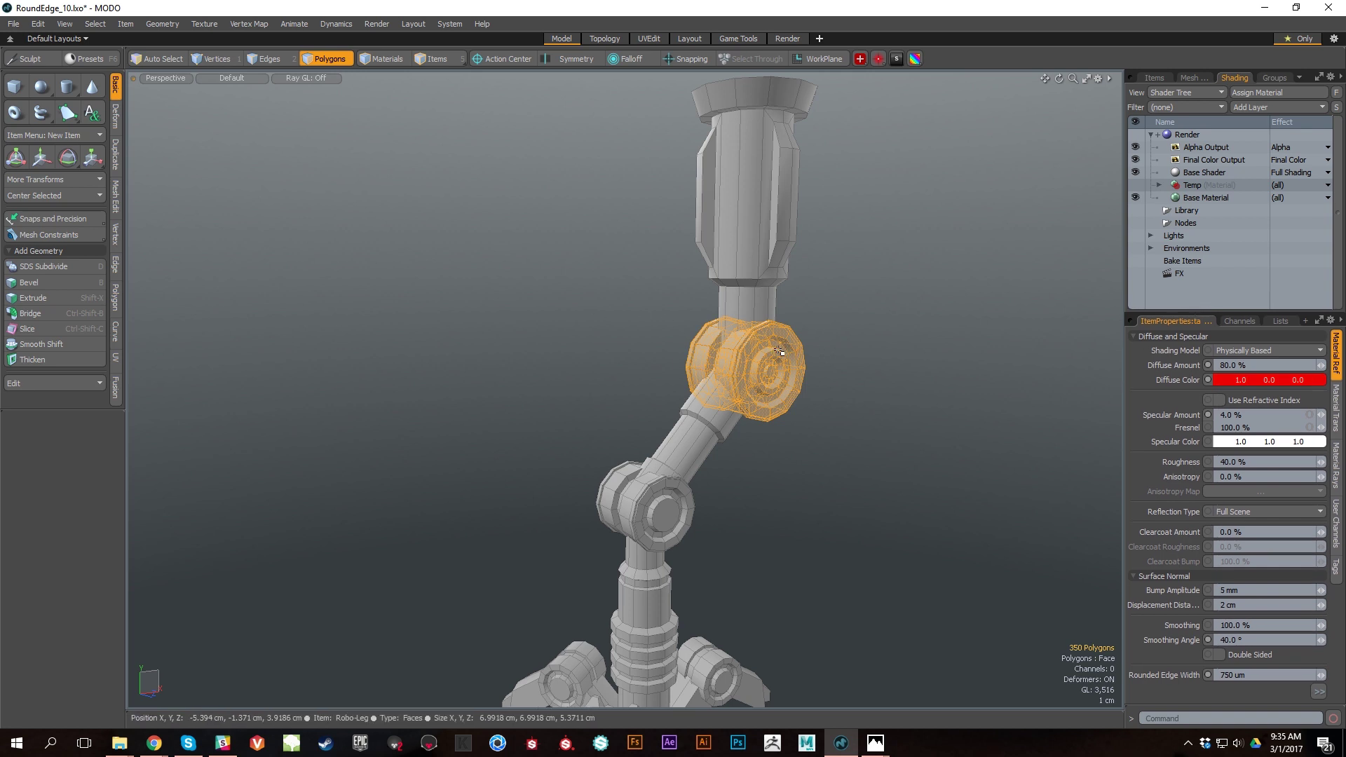
pyautogui.scroll(4, 761, 349)
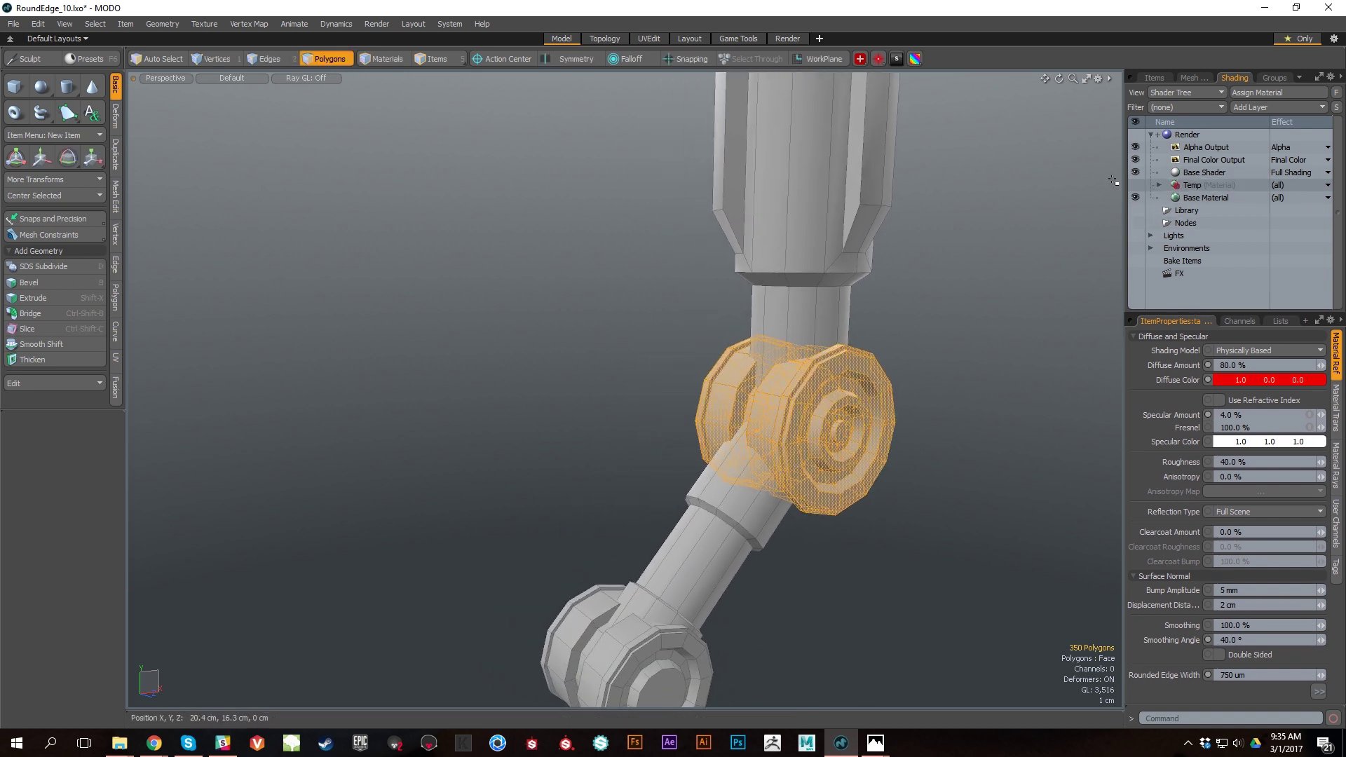
pyautogui.moveTo(1192, 315); pyautogui.dragTo(1192, 414)
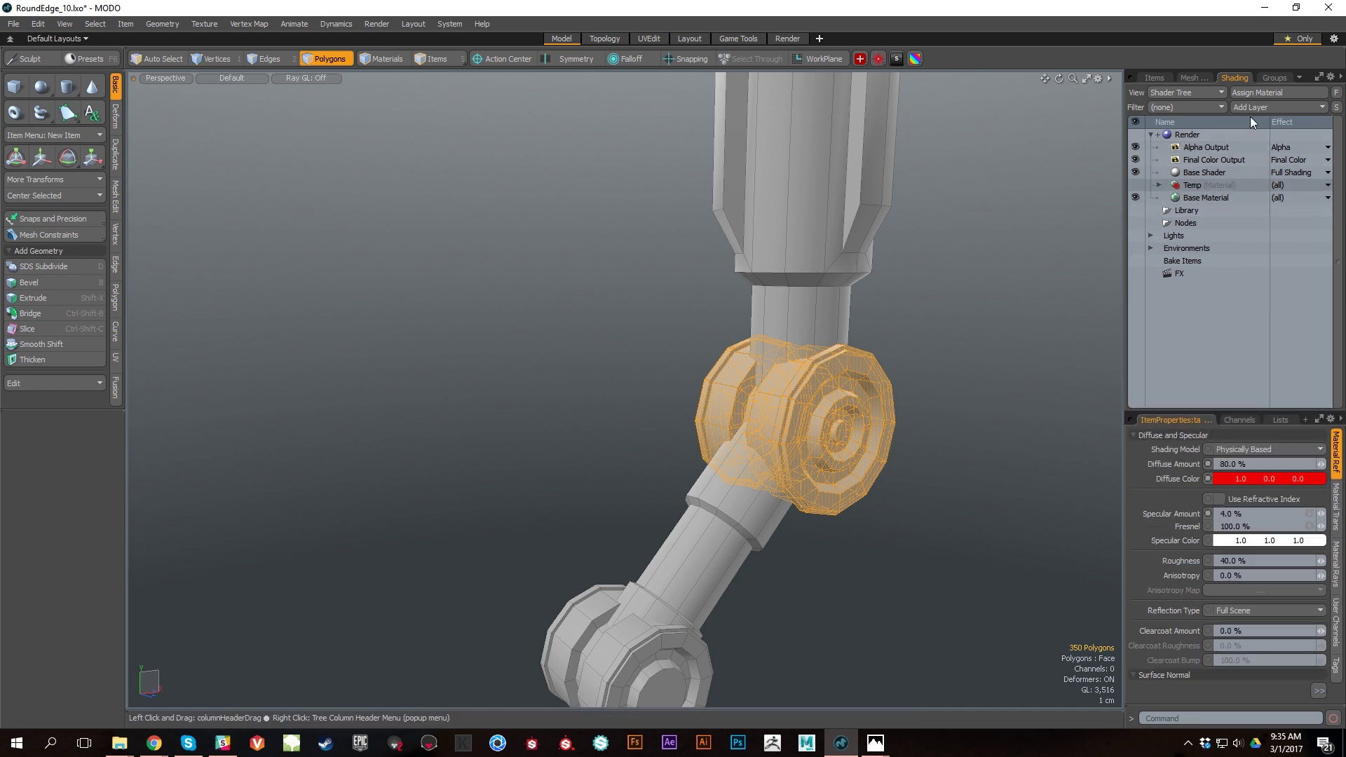
# Step: Add a Group layer to the Shader Tree and place it directly above the Temp group
pyautogui.click(1277, 106)
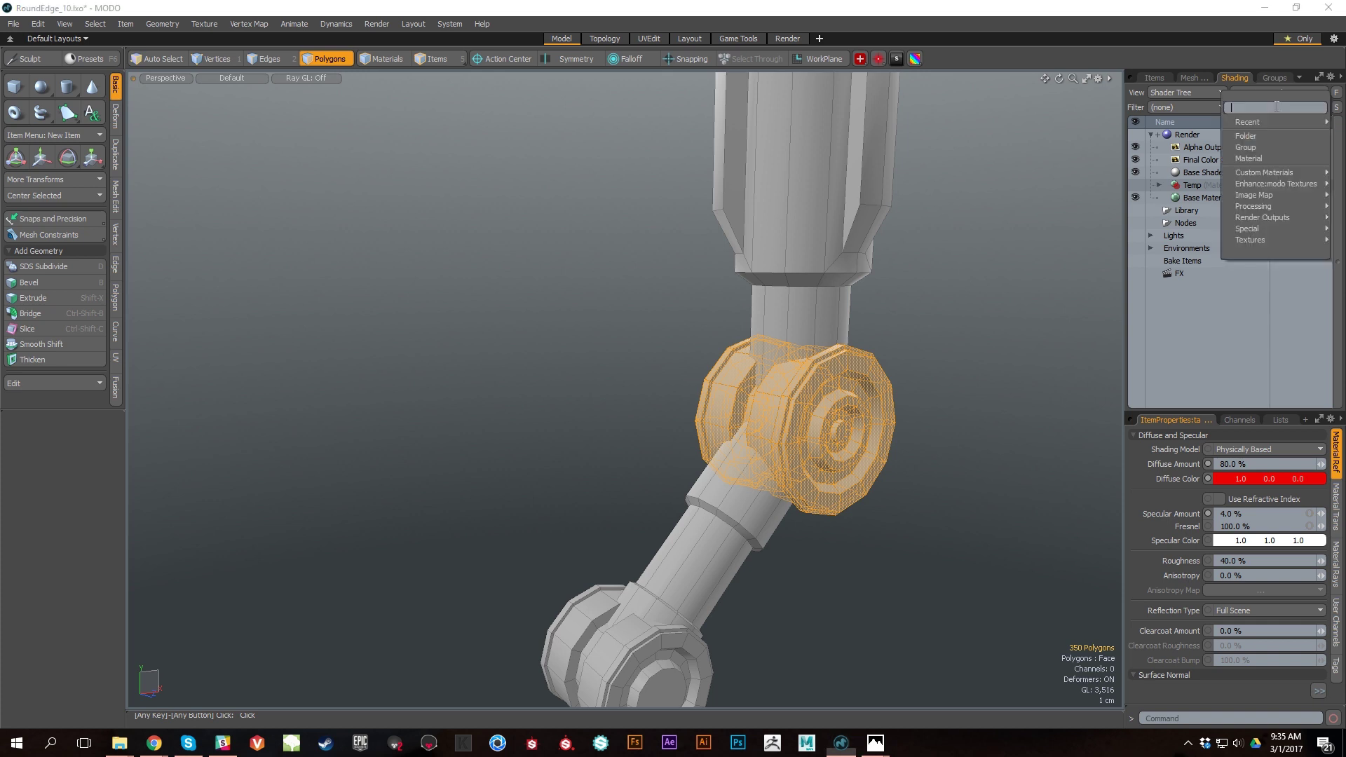
pyautogui.click(1277, 149)
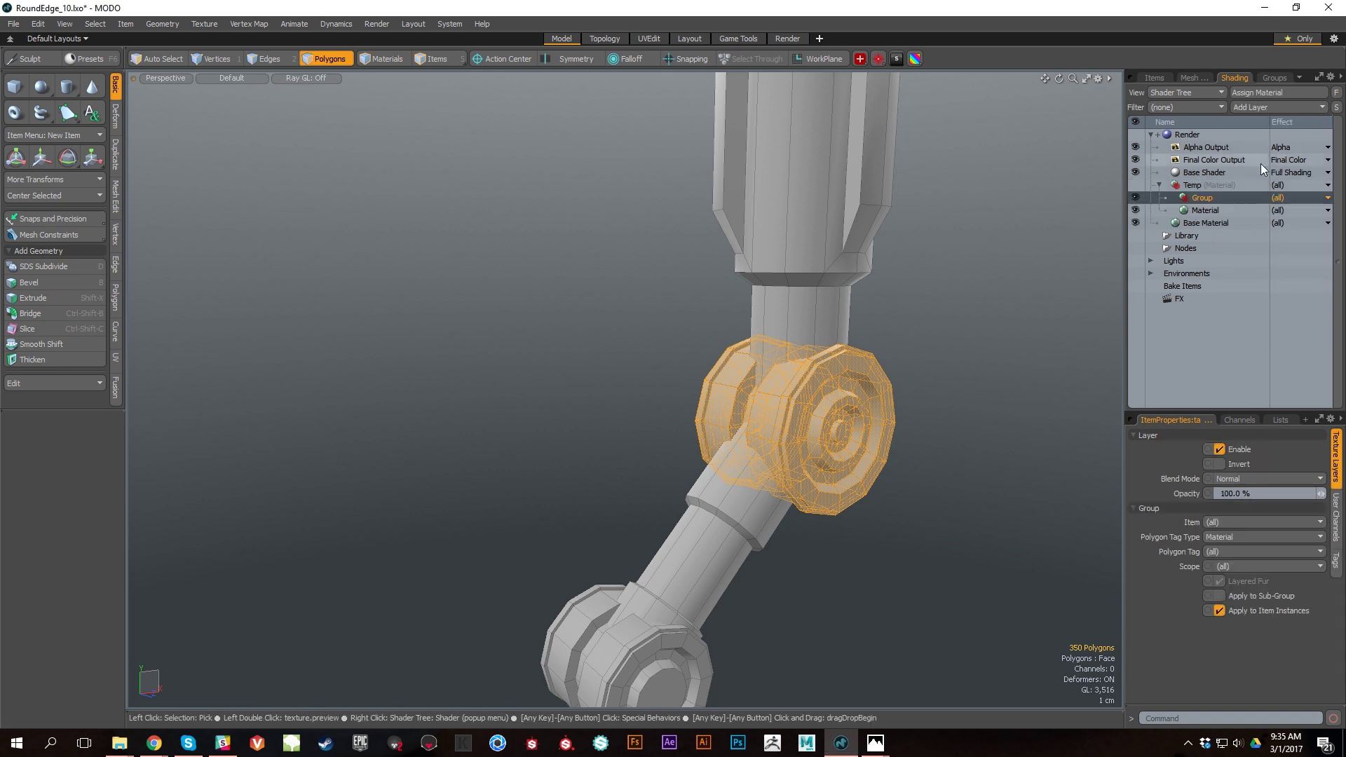
pyautogui.moveTo(1196, 201); pyautogui.dragTo(1206, 184)
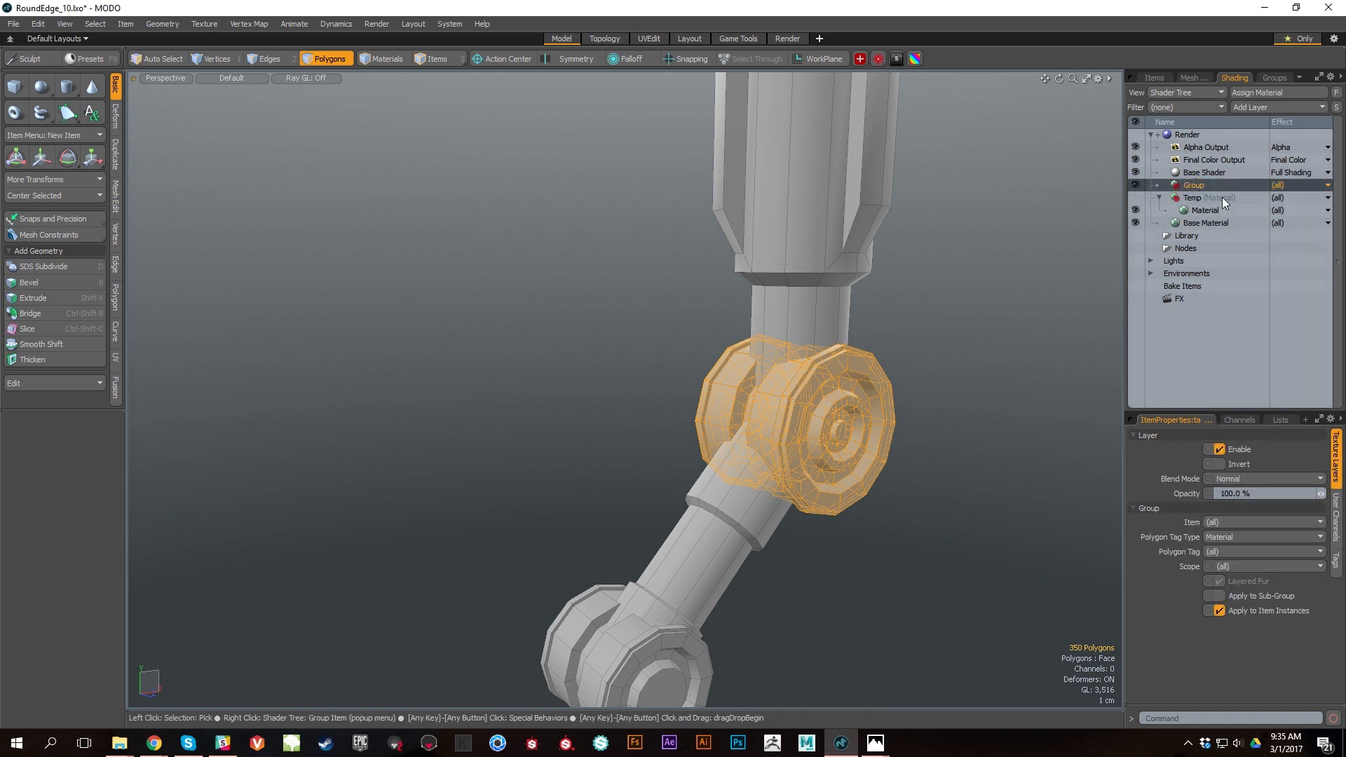
# Step: Collapse and delete the Temp material group from the Shader Tree, and select the newly added group
pyautogui.click(1159, 198)
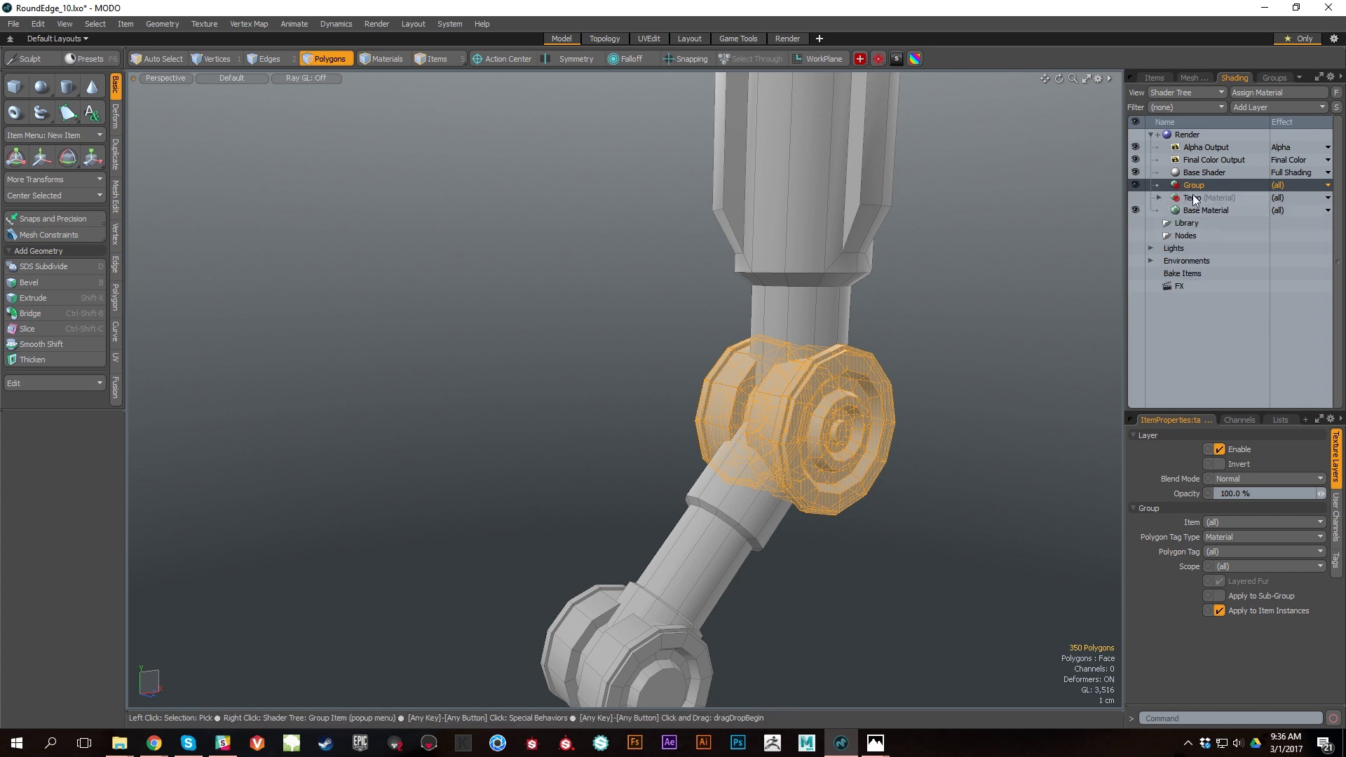
pyautogui.click(1206, 198)
pyautogui.rightClick(1206, 198)
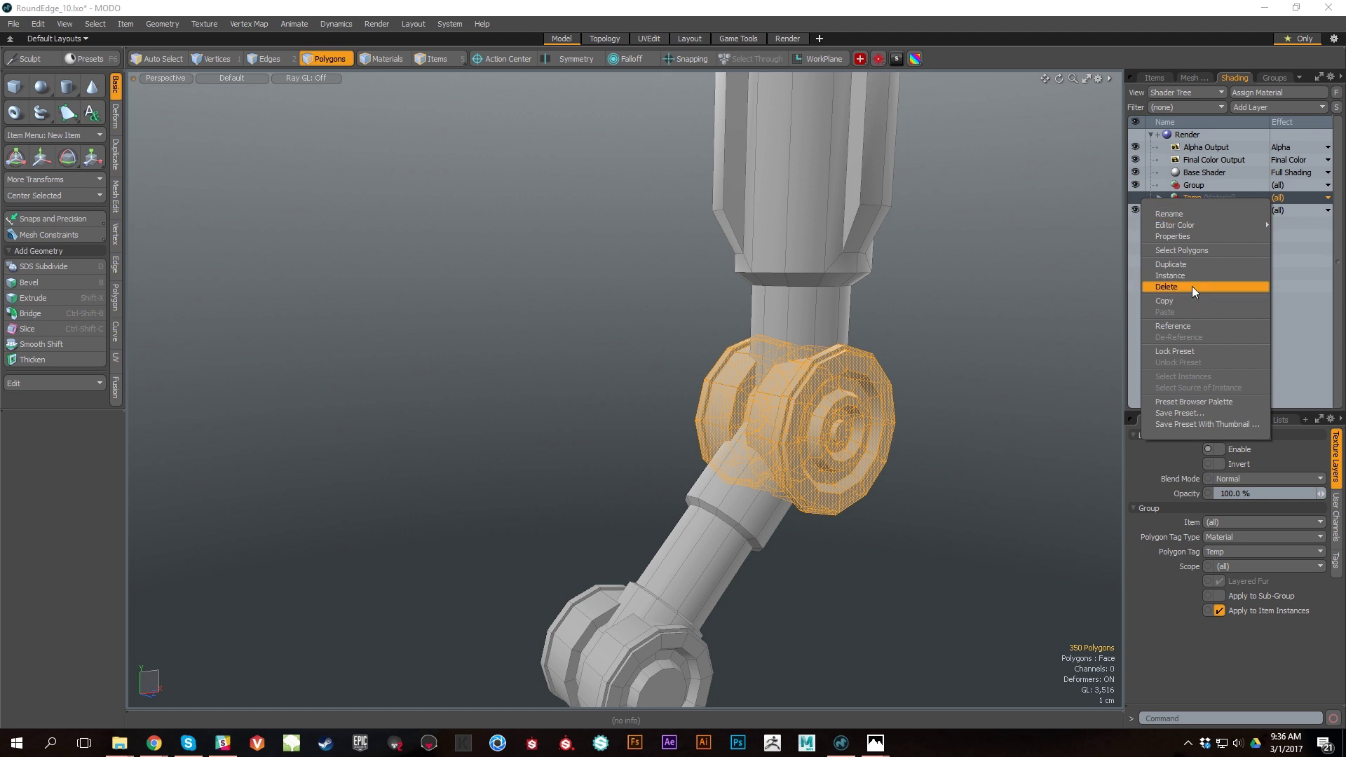
pyautogui.click(1192, 286)
pyautogui.click(1199, 187)
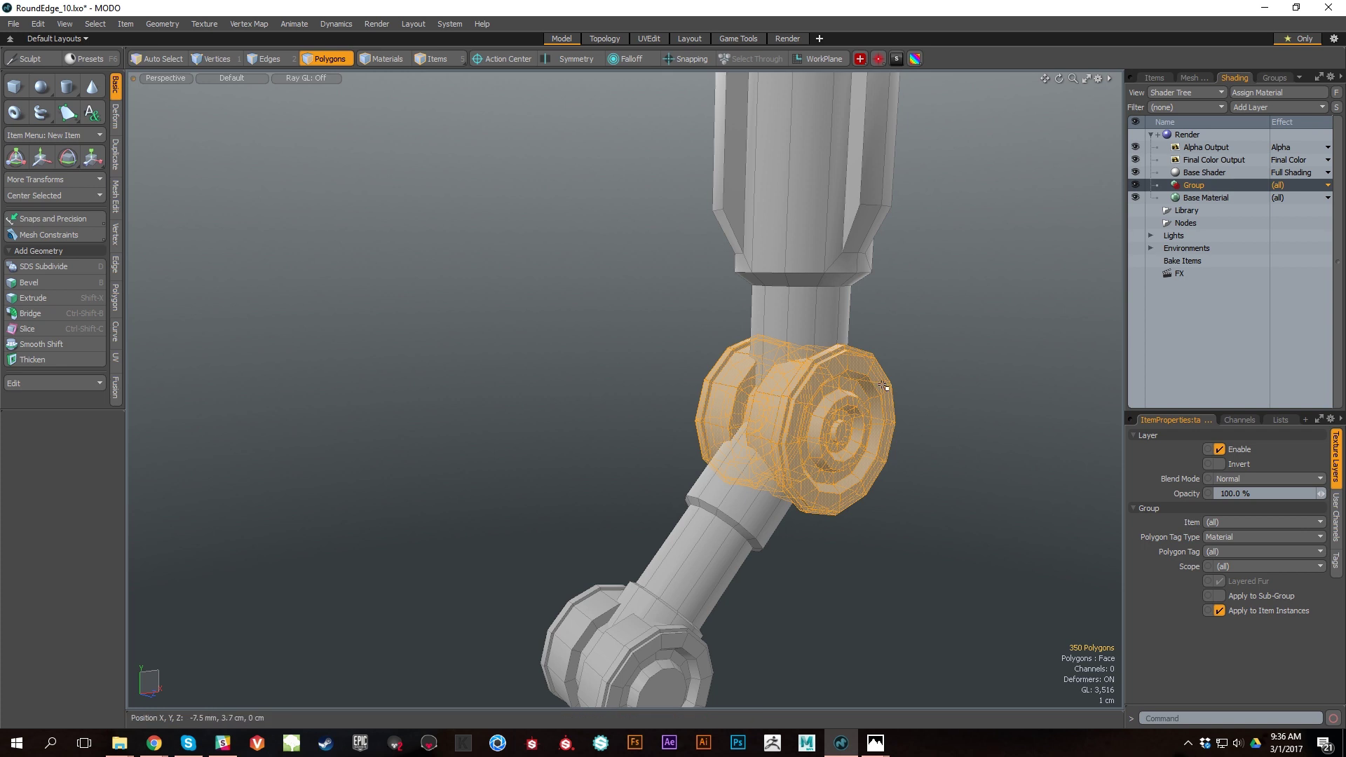
# Step: Clear the polygon selection, enlarge the item properties area, and set the new group's polygon tag type to Selection Set
pyautogui.click(986, 373)
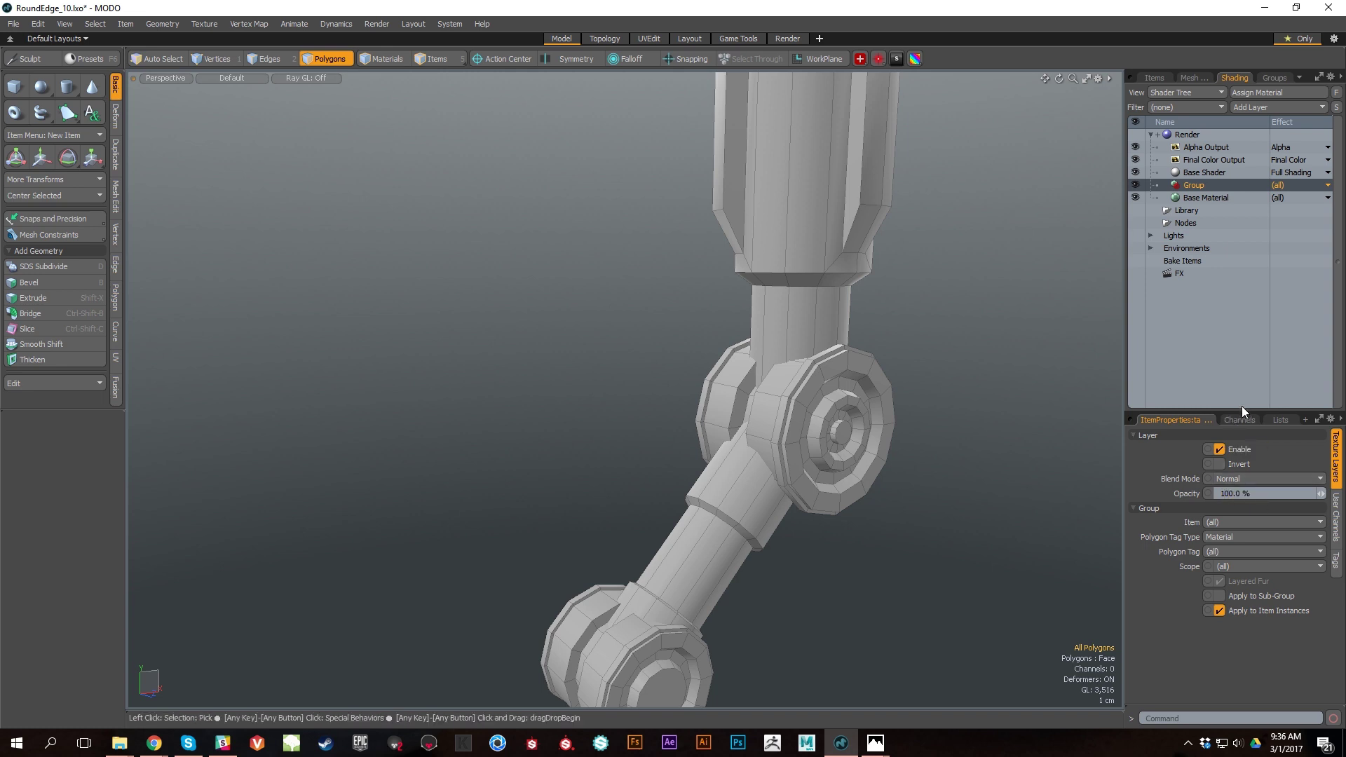
pyautogui.moveTo(1241, 414); pyautogui.dragTo(1238, 321)
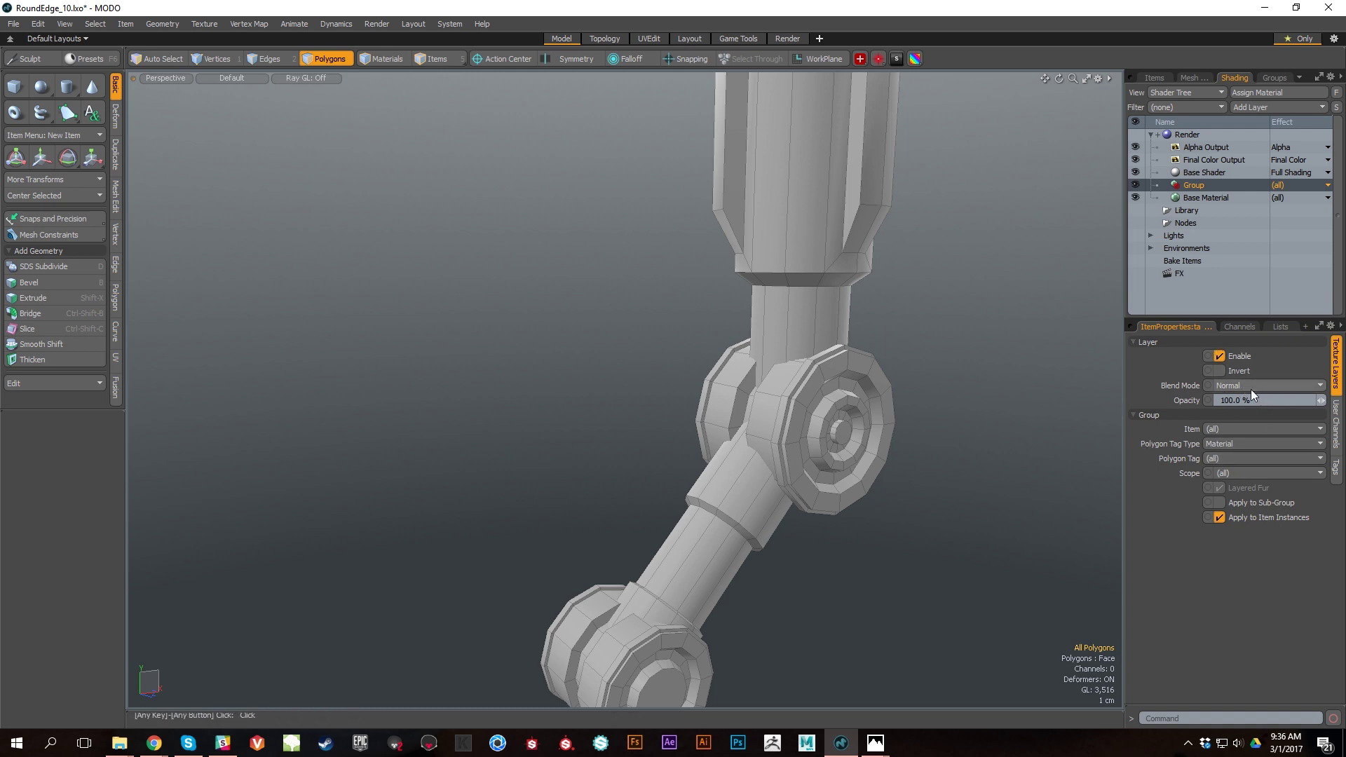
pyautogui.click(1245, 433)
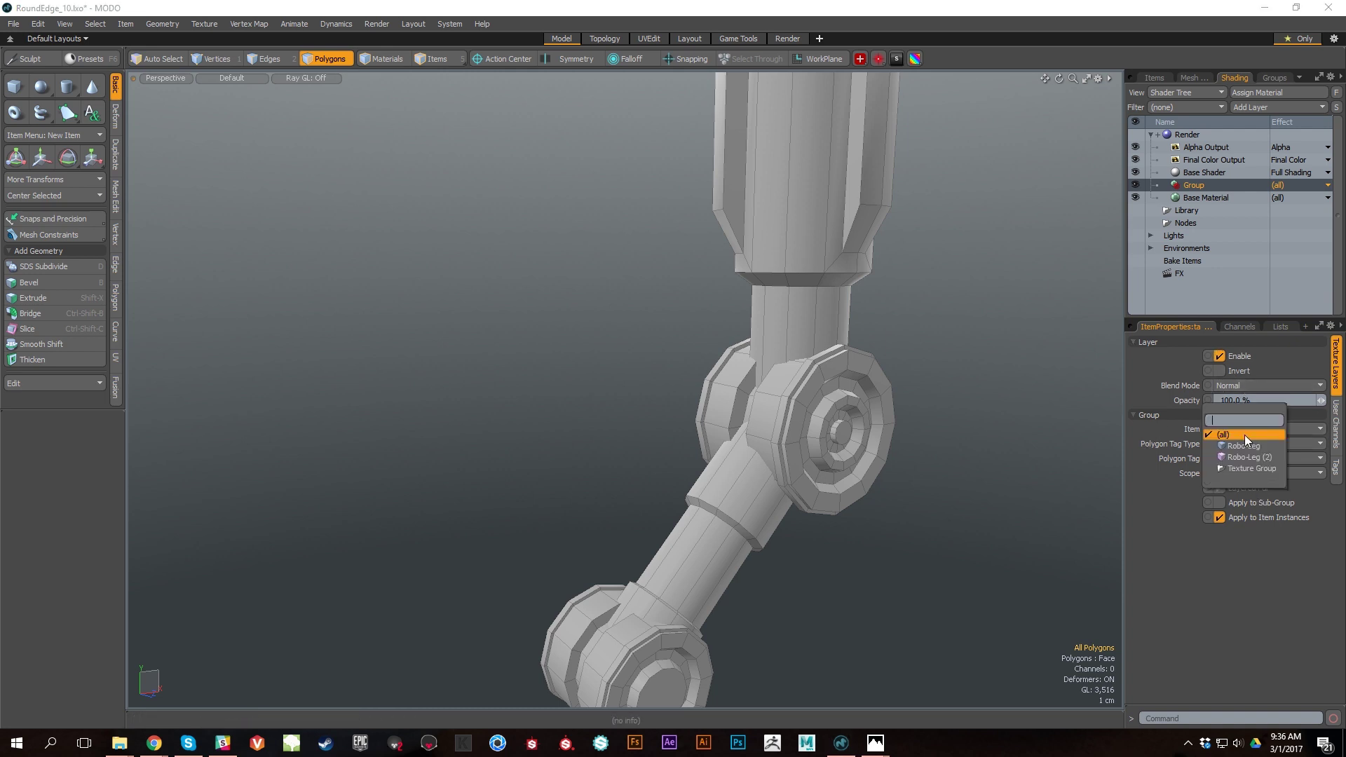
pyautogui.click(1154, 500)
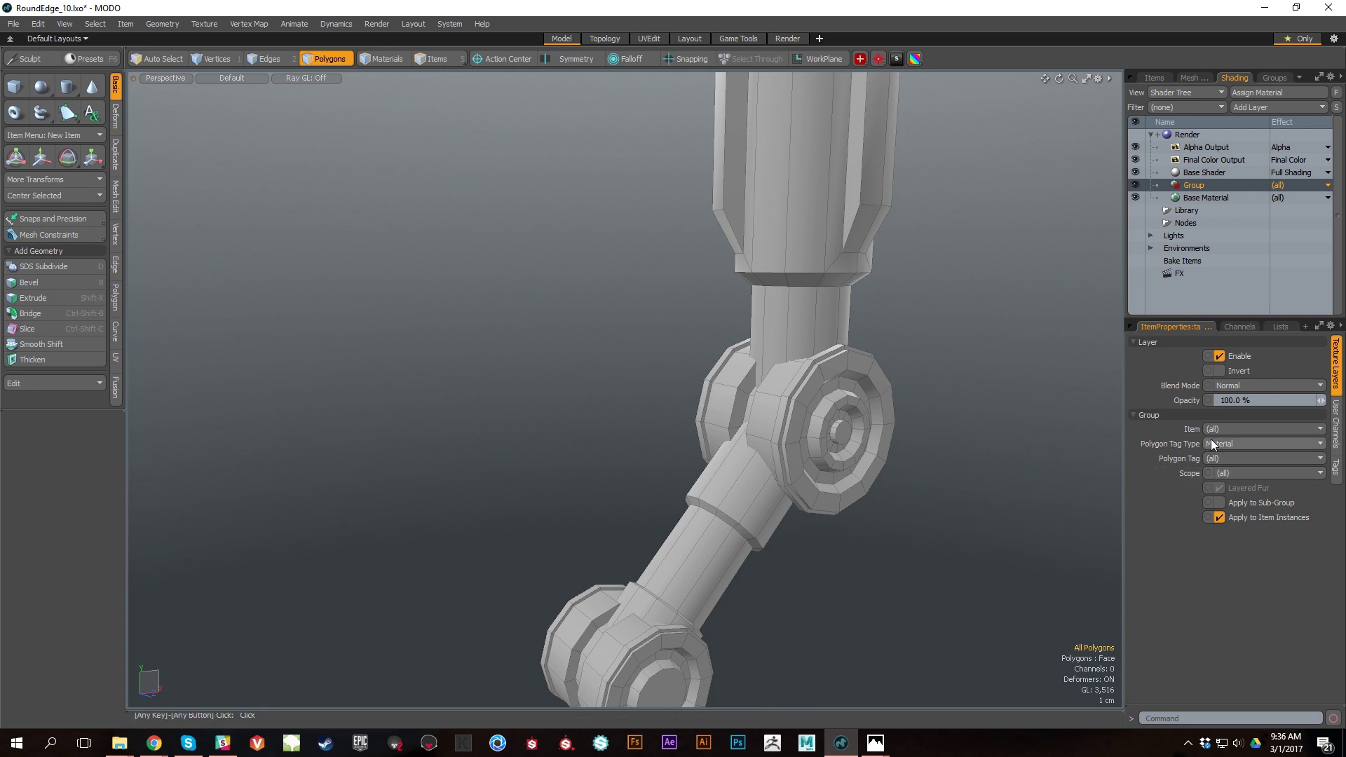
pyautogui.click(1258, 443)
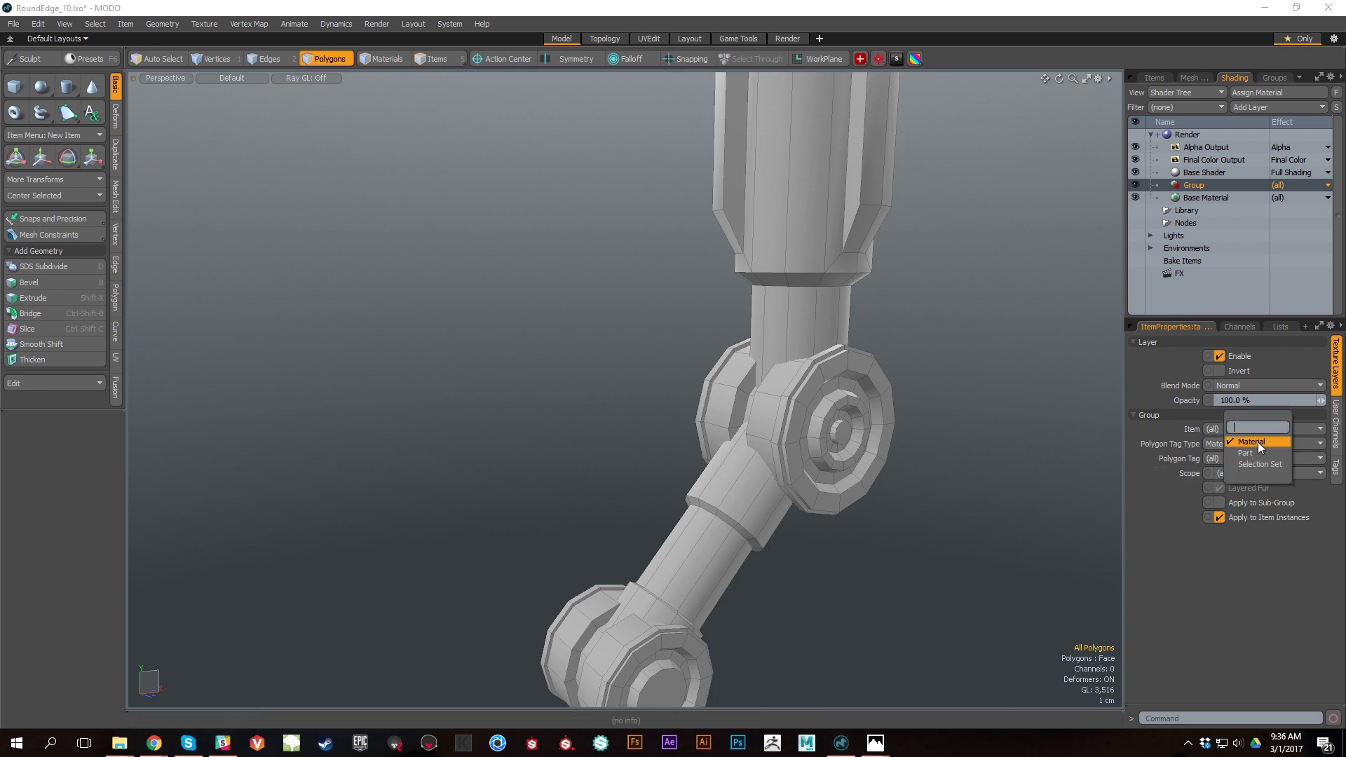
pyautogui.click(1260, 463)
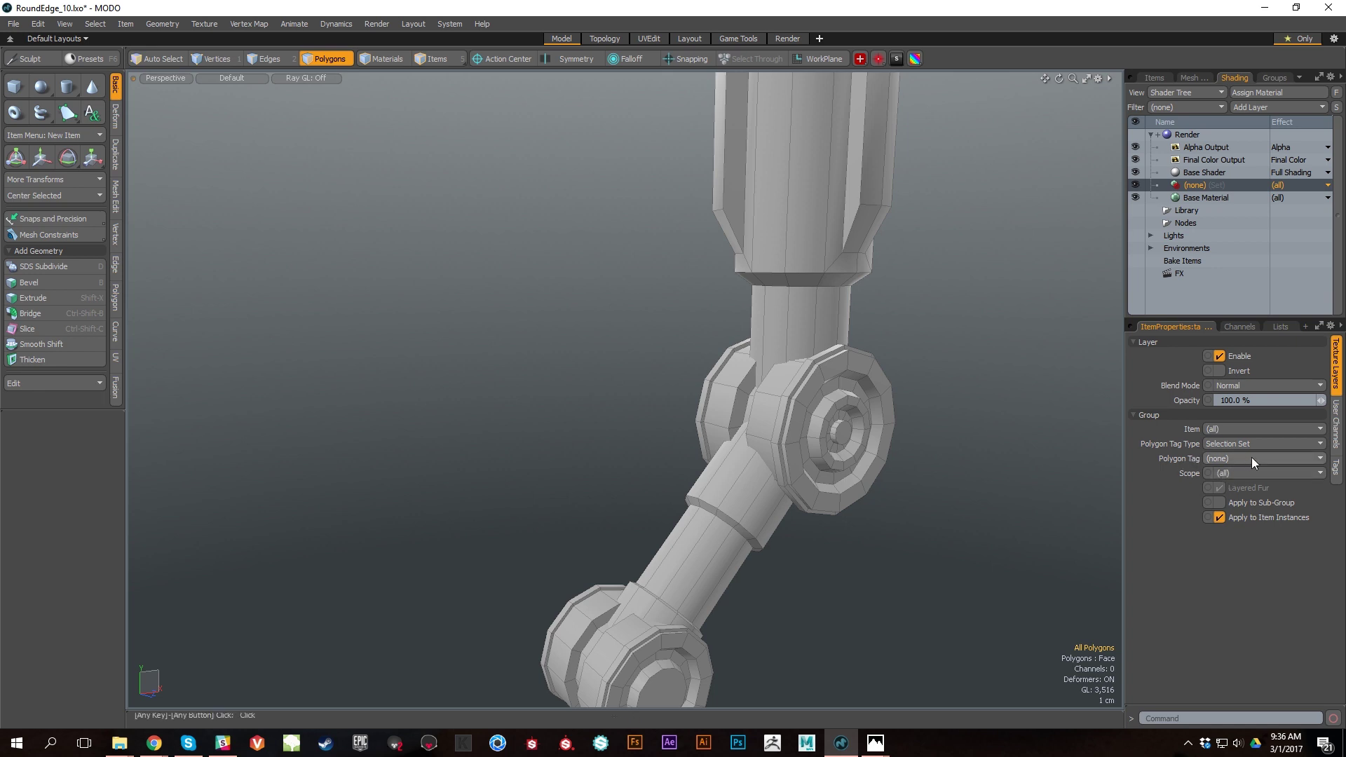
# Step: Assign the Large selection set as the group's polygon tag
pyautogui.click(1253, 458)
pyautogui.click(1142, 455)
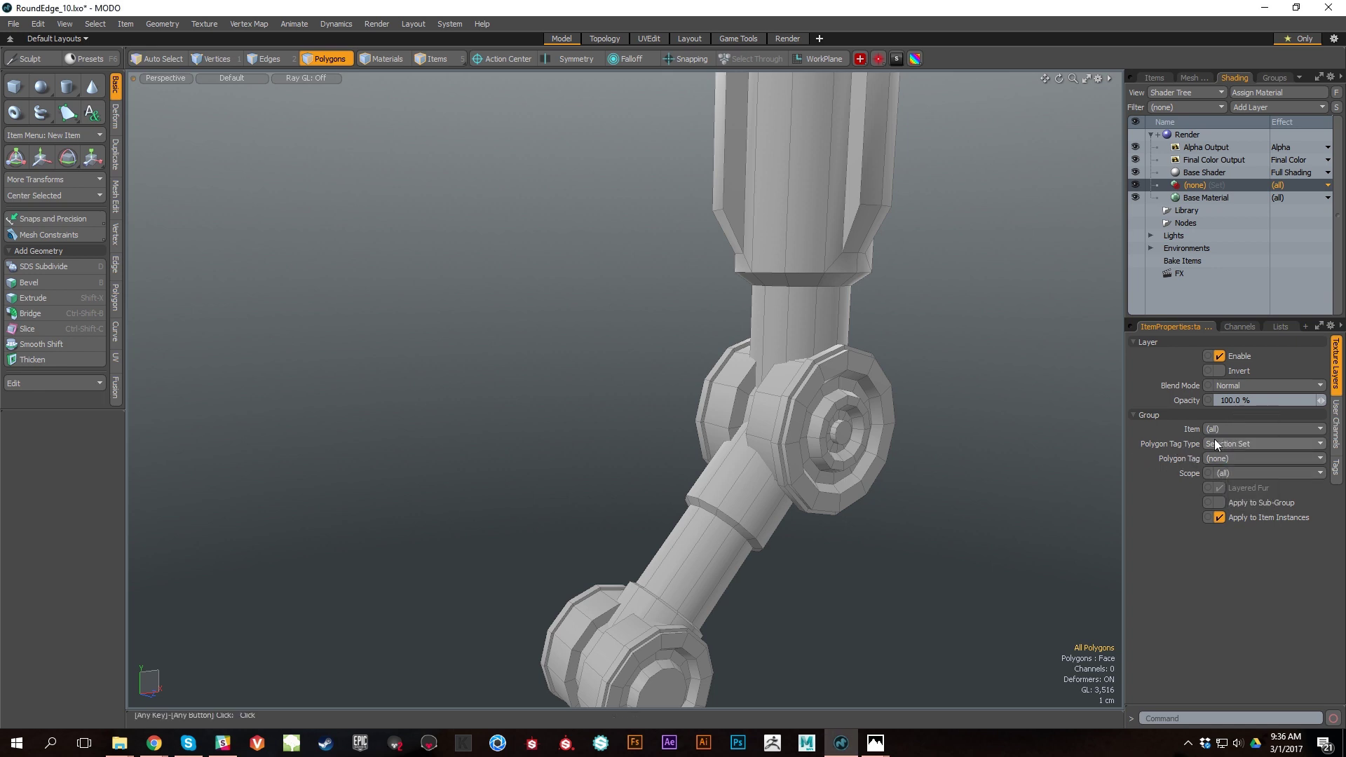
pyautogui.click(1237, 460)
pyautogui.click(1248, 470)
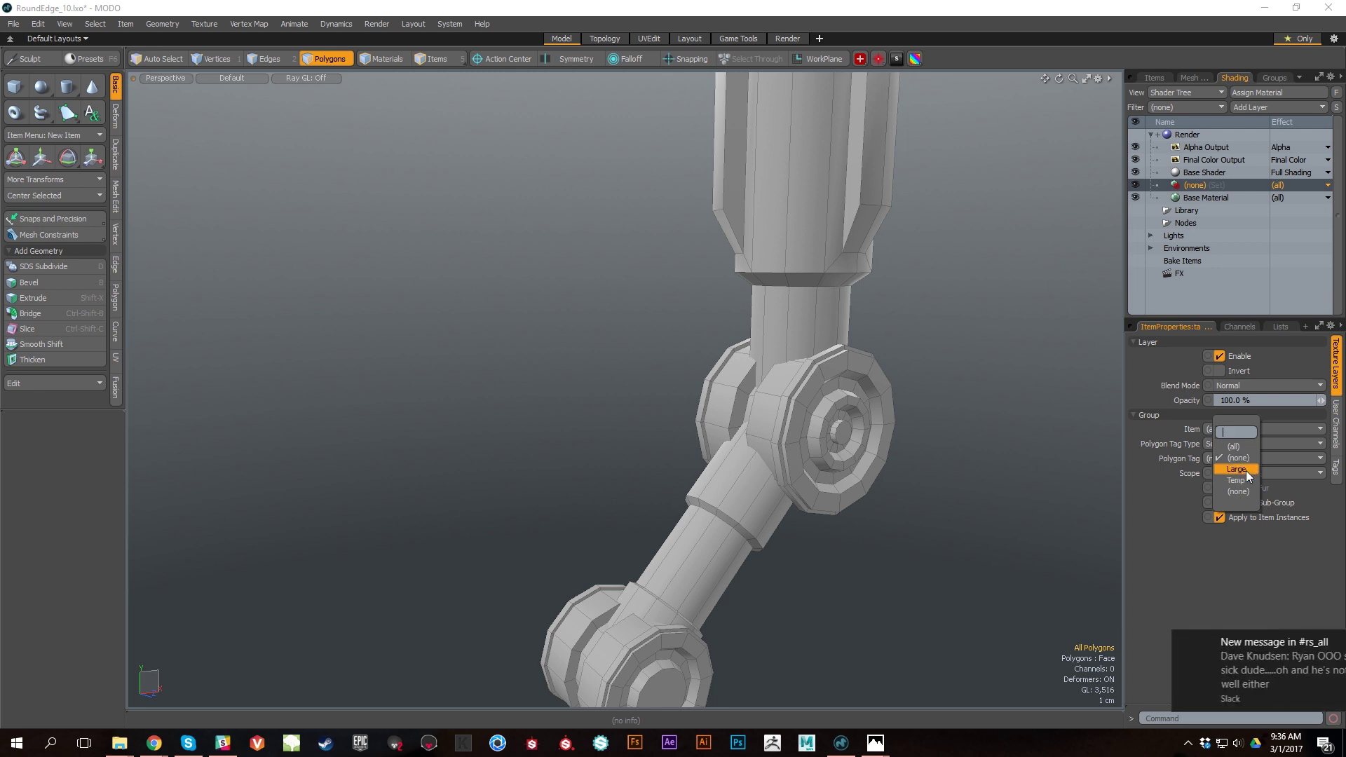
pyautogui.click(1331, 643)
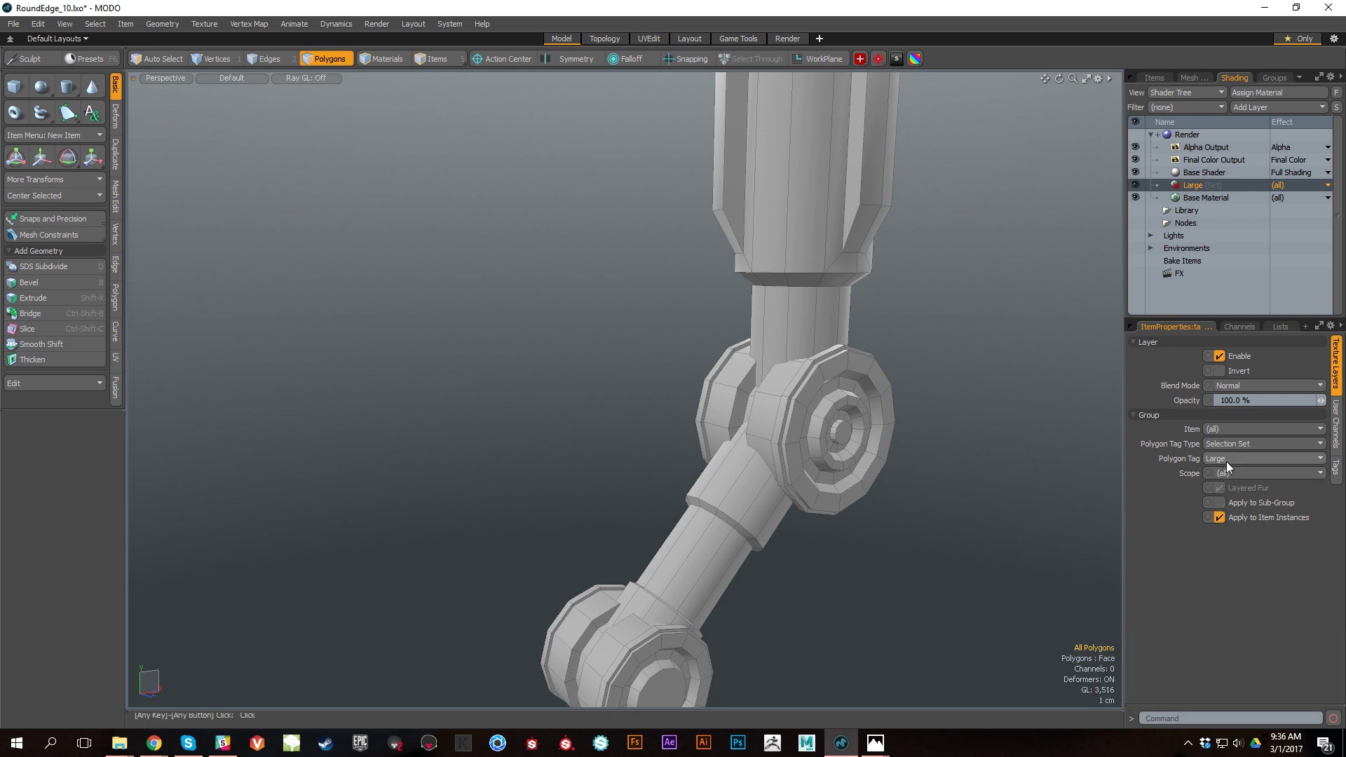
pyautogui.moveTo(791, 481)
pyautogui.mouseDown()
pyautogui.moveTo(803, 404)
pyautogui.moveTo(832, 359)
pyautogui.mouseUp()
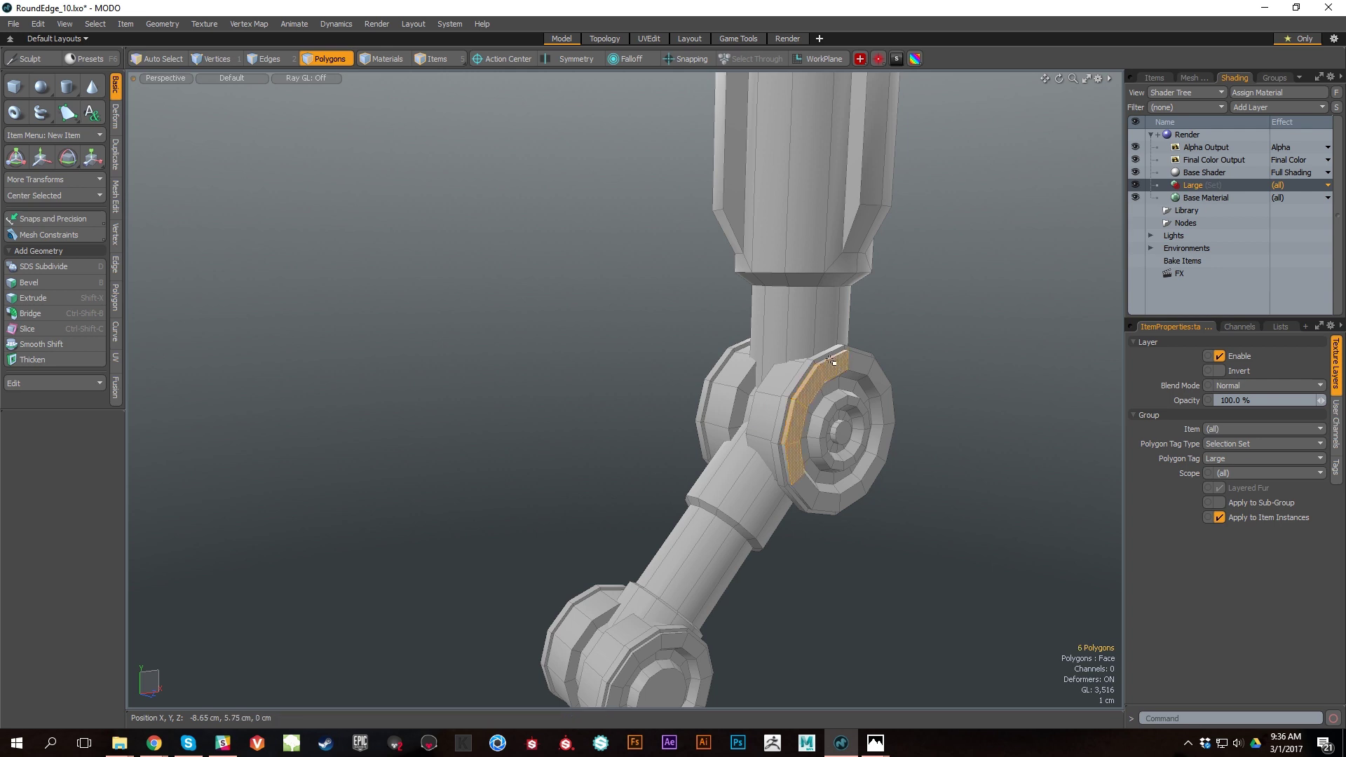
pyautogui.click(971, 435)
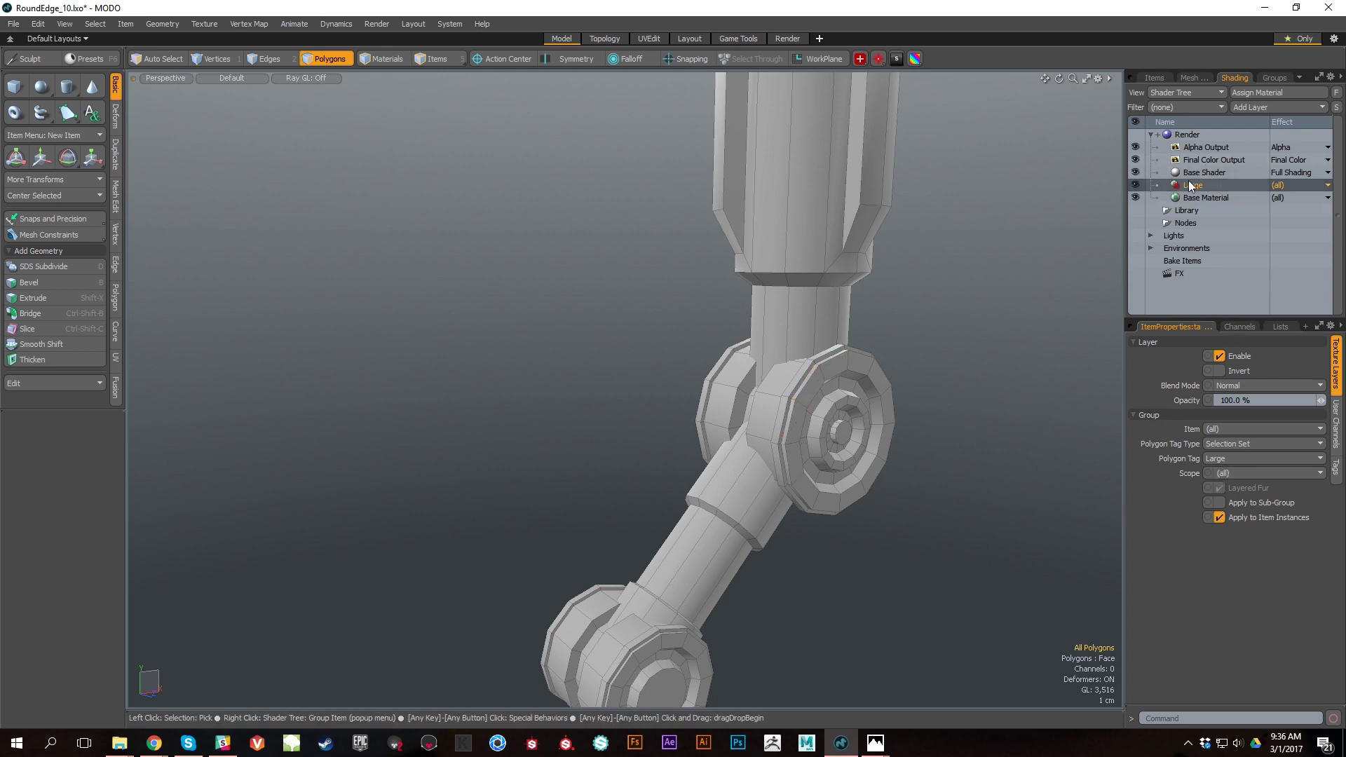
# Step: Add a Material layer inside the Large group and enlarge the area showing its properties
pyautogui.click(1272, 109)
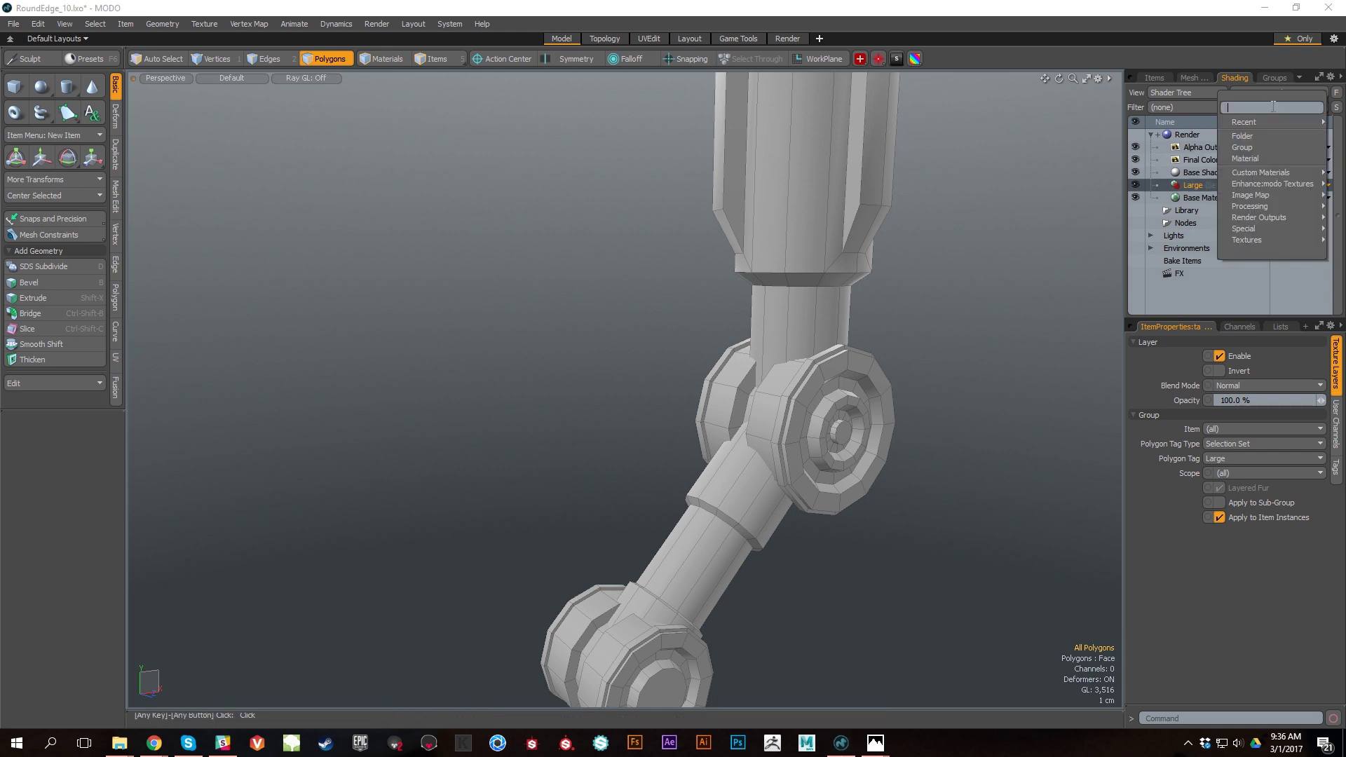
pyautogui.click(1266, 157)
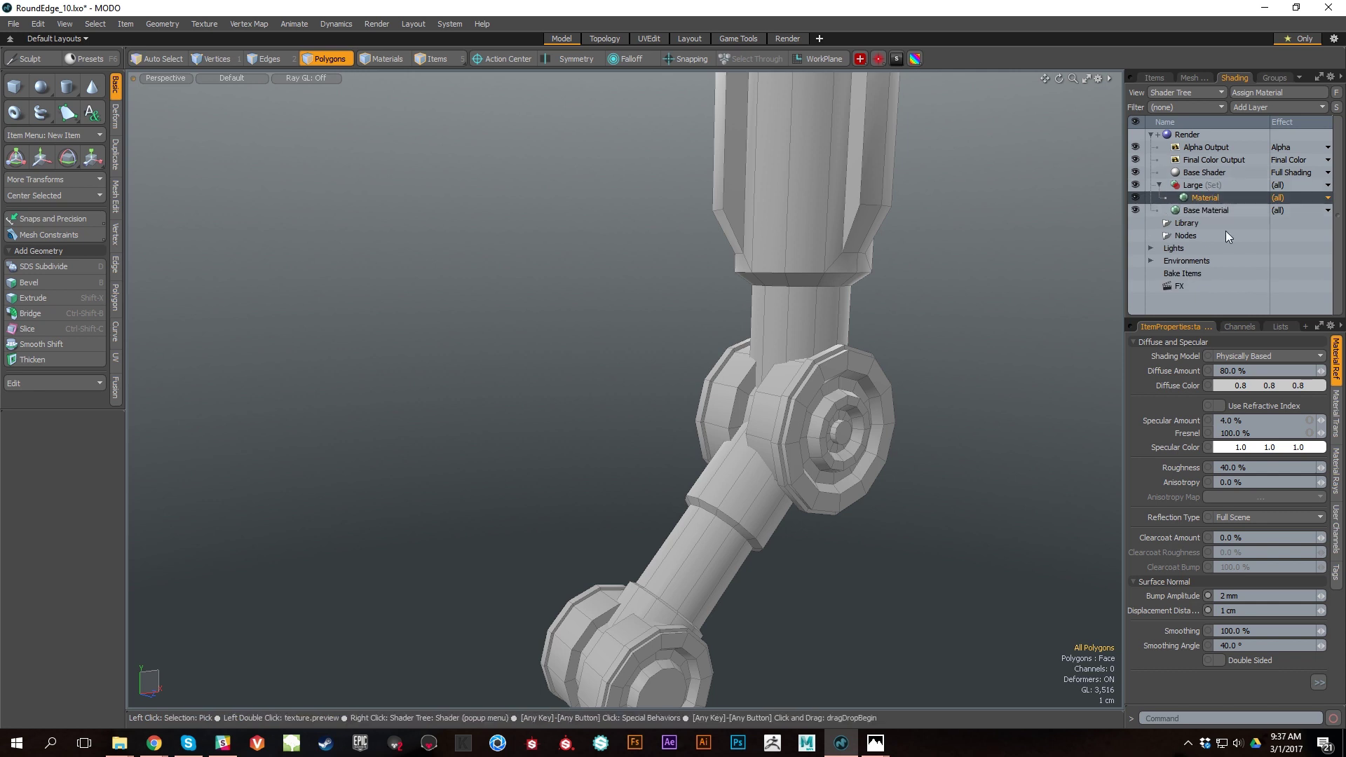
pyautogui.moveTo(1242, 318); pyautogui.dragTo(1245, 276)
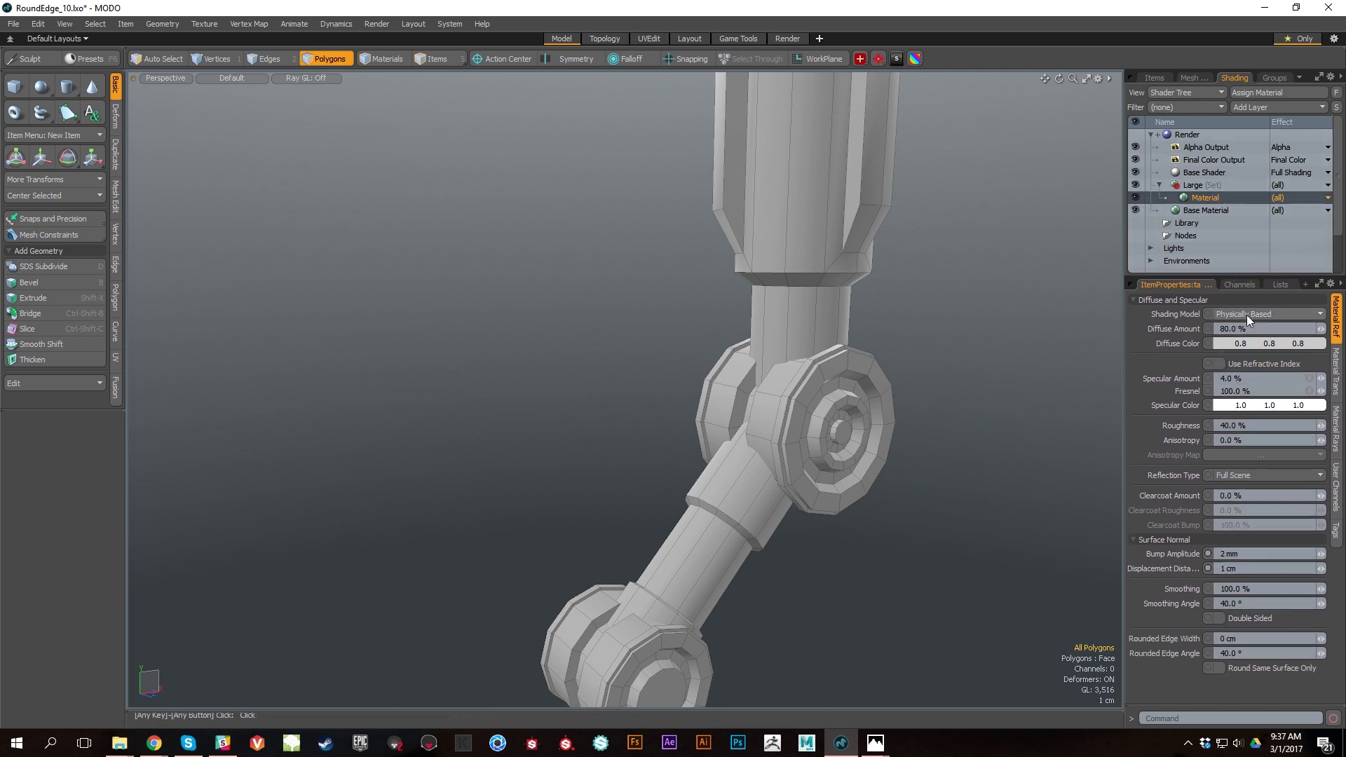
# Step: Try a red diffuse color of 0.8, 0.36, 0.37 on the Large group's material, inspect the joint, and undo the color
pyautogui.click(1230, 345)
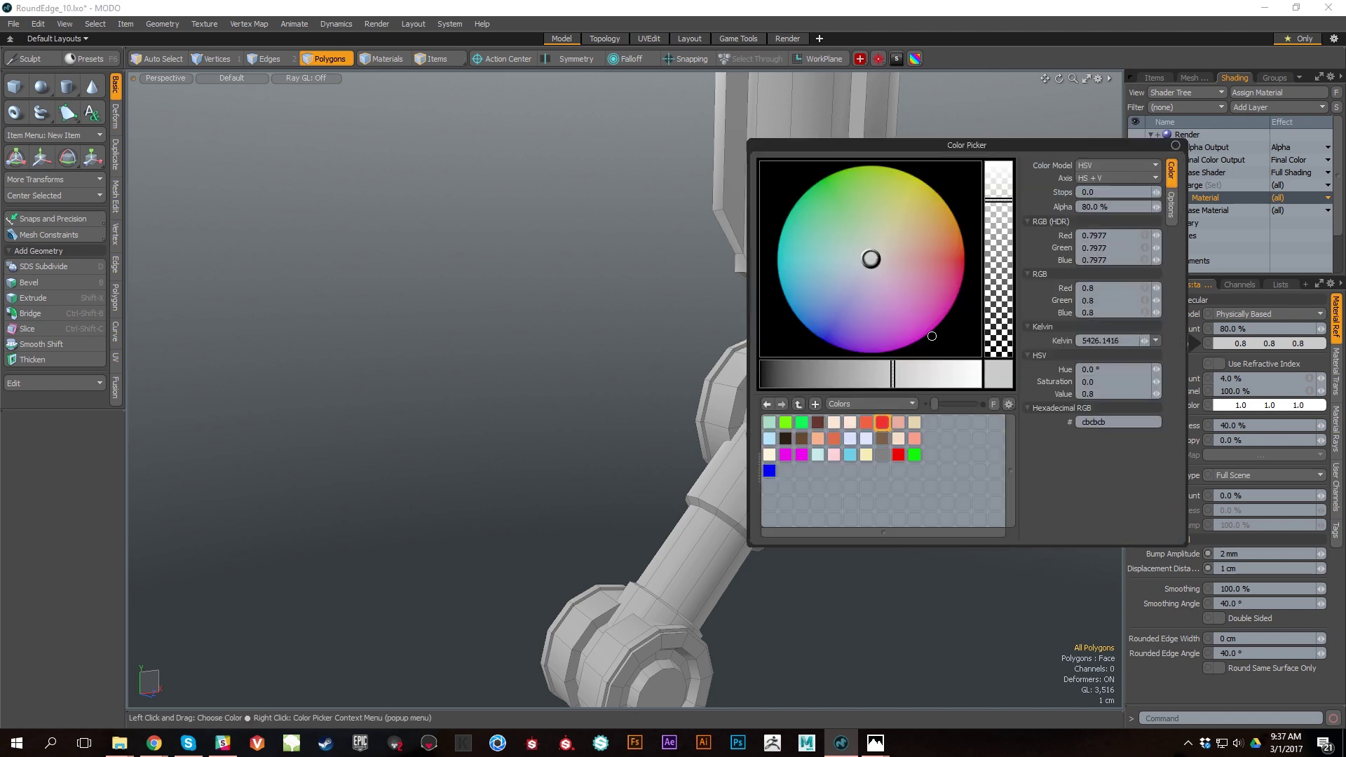
pyautogui.click(944, 280)
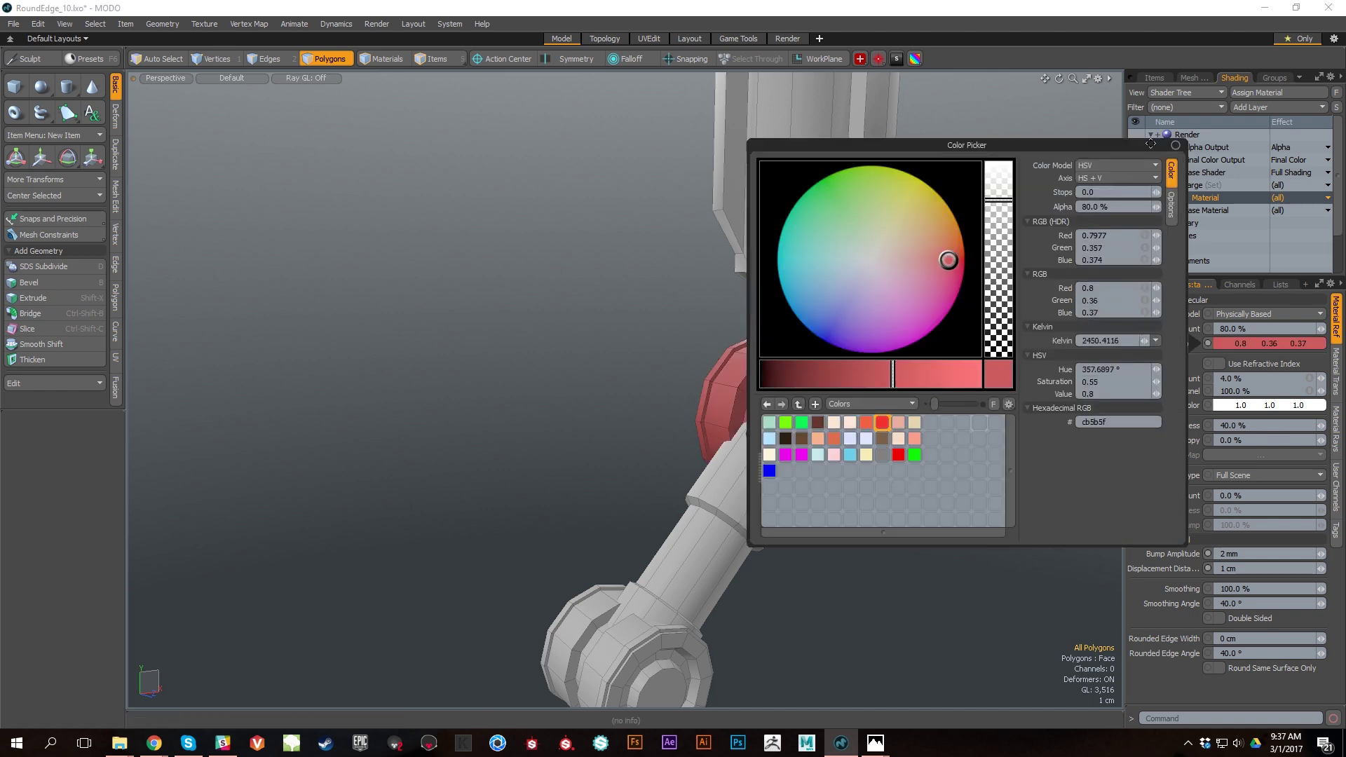
pyautogui.keyDown('alt'); pyautogui.moveTo(908, 450); pyautogui.dragTo(889, 529); pyautogui.keyUp('alt')
pyautogui.keyDown('alt'); pyautogui.moveTo(889, 528); pyautogui.dragTo(817, 448, button='right'); pyautogui.keyUp('alt')
pyautogui.keyDown('alt'); pyautogui.moveTo(817, 449); pyautogui.dragTo(810, 462); pyautogui.keyUp('alt')
pyautogui.keyDown('alt'); pyautogui.moveTo(811, 462); pyautogui.dragTo(890, 491, button='right'); pyautogui.keyUp('alt')
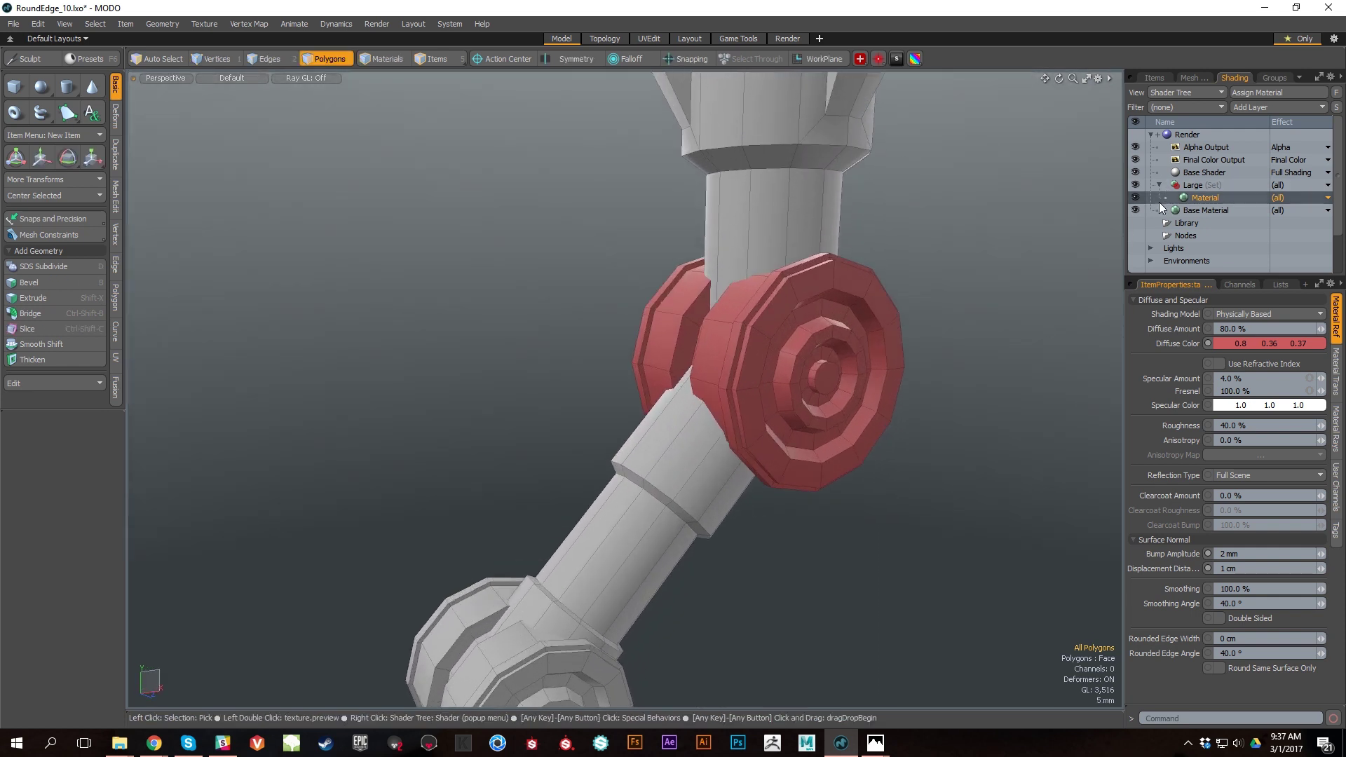
pyautogui.hotkey('ctrl', 'z')
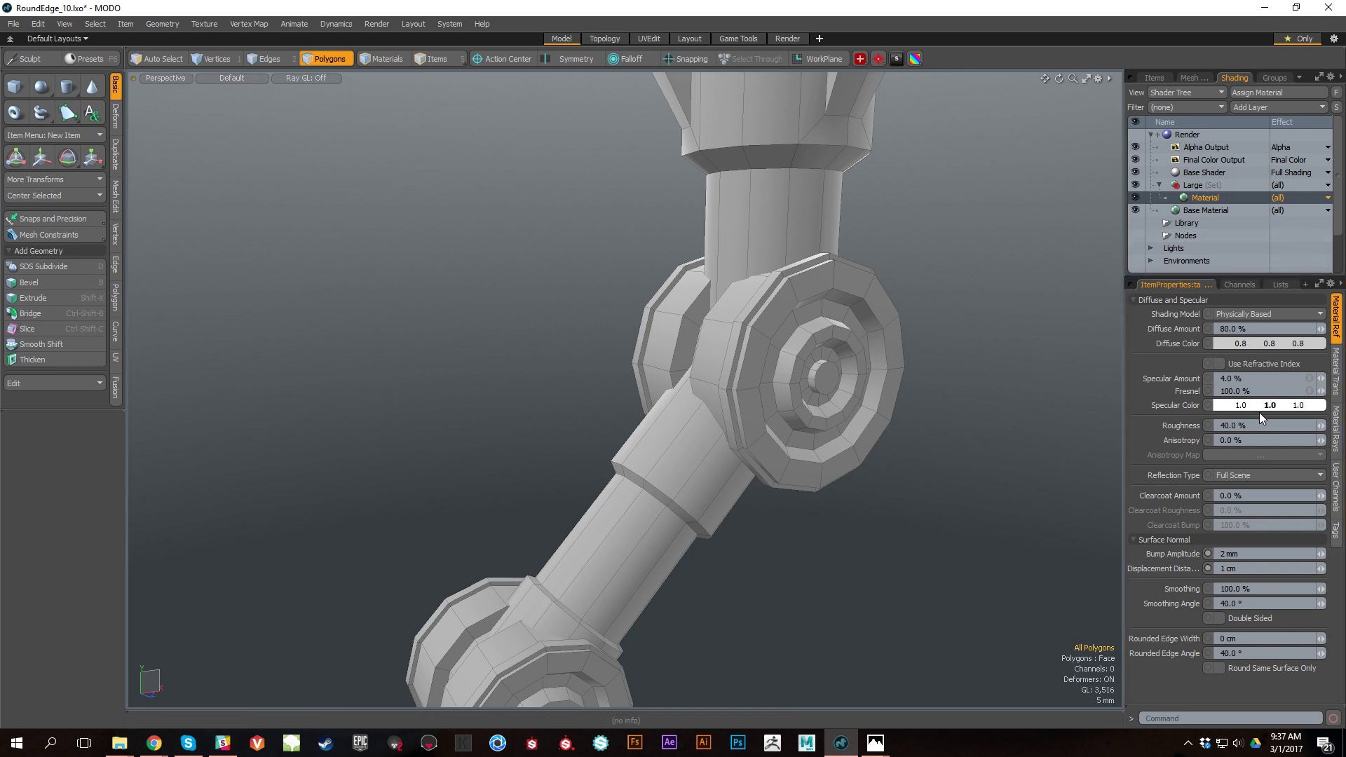
# Step: Set the Large group's material to 39.5% roughness and a 2 mm rounded edge width
pyautogui.moveTo(1321, 426); pyautogui.dragTo(1319, 426)
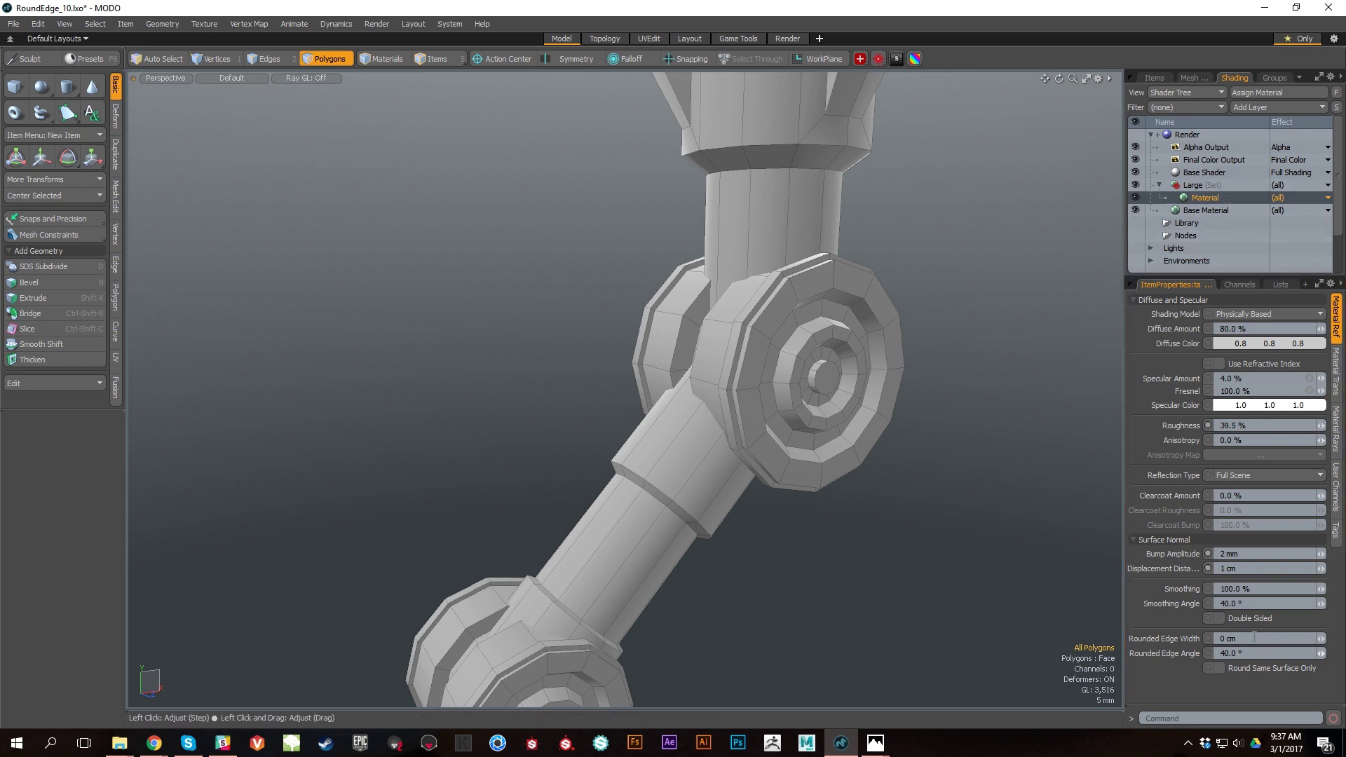
pyautogui.moveTo(1278, 274); pyautogui.dragTo(1278, 242)
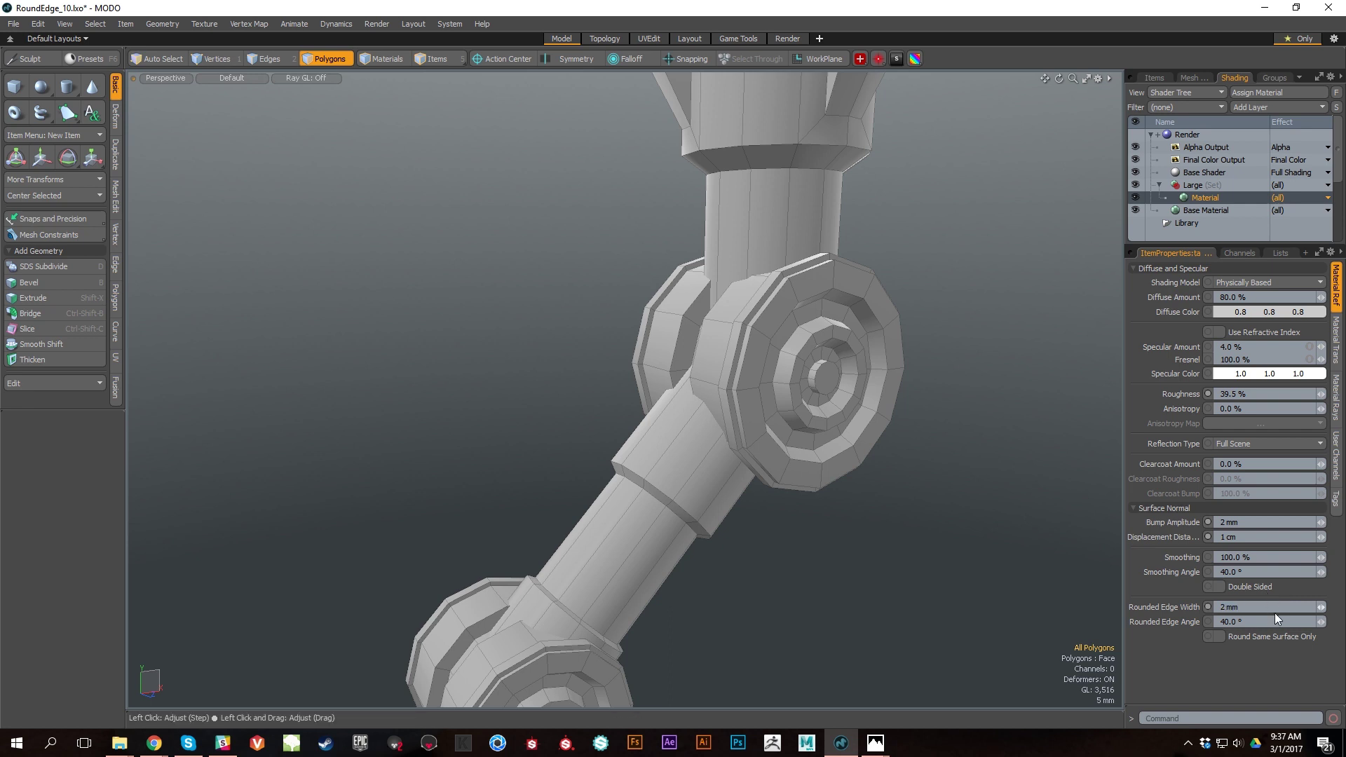
# Step: Set the material's smoothing angle to 25° and its rounded edge angle to 5°
pyautogui.click(1248, 573)
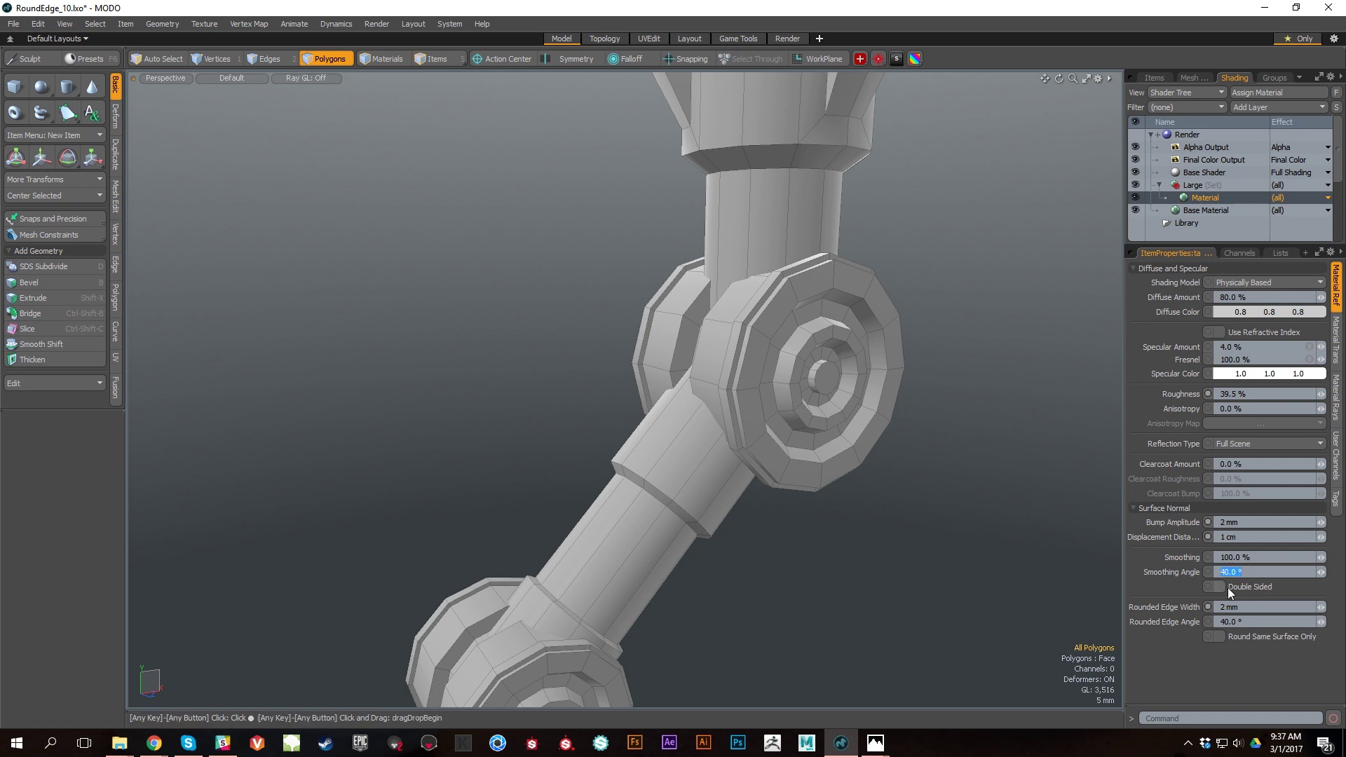
pyautogui.write('25')
pyautogui.press('Return')
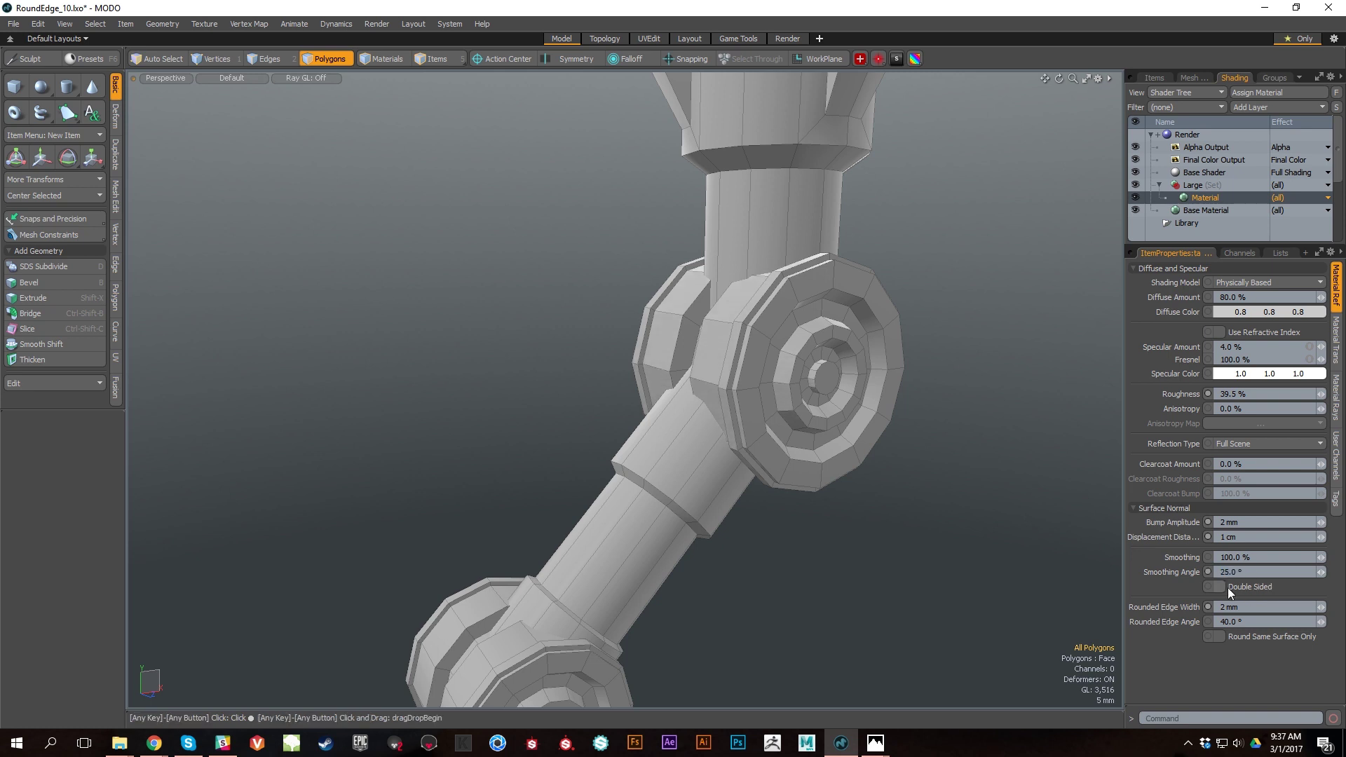
pyautogui.moveTo(881, 505)
pyautogui.keyDown('alt'); pyautogui.mouseDown()
pyautogui.moveTo(896, 512)
pyautogui.moveTo(872, 496)
pyautogui.mouseUp(); pyautogui.keyUp('alt')
pyautogui.click(1286, 622)
pyautogui.write('5')
pyautogui.press('Return')
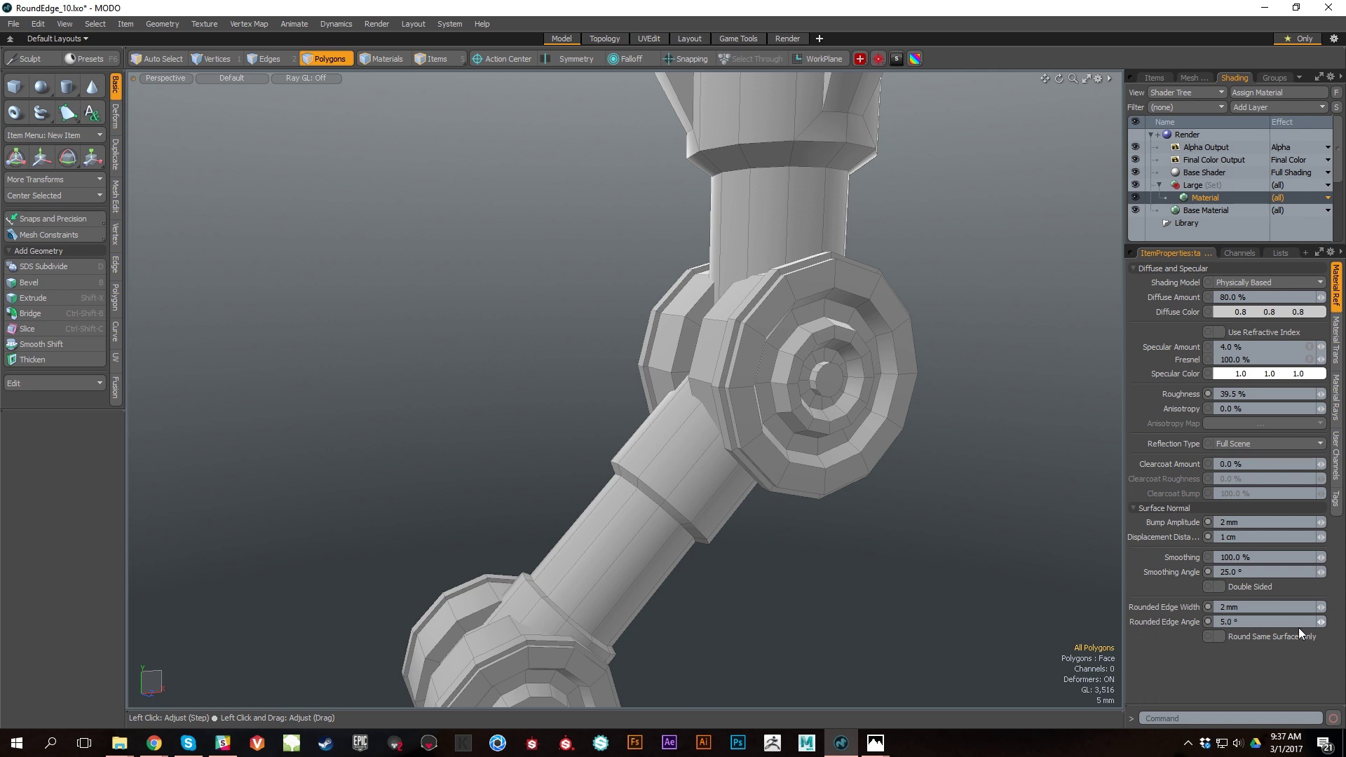
# Step: Try a 5° smoothing angle with a 25° rounded edge angle, and restore the smoothing angle to 25° and the edge angle to 5°
pyautogui.click(1256, 572)
pyautogui.write('5')
pyautogui.press('Return')
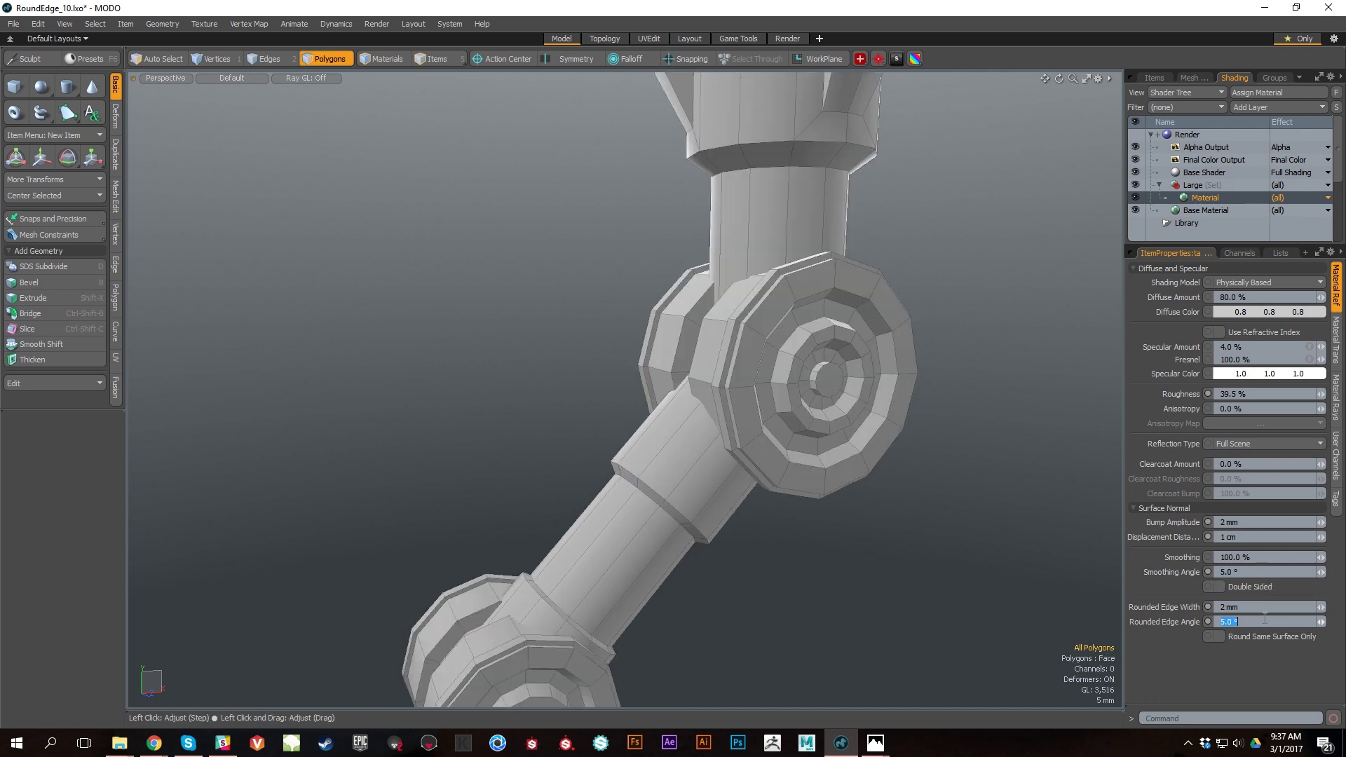
pyautogui.write('25')
pyautogui.press('Return')
pyautogui.click(1249, 621)
pyautogui.write('5')
pyautogui.press('Return')
pyautogui.click(1247, 571)
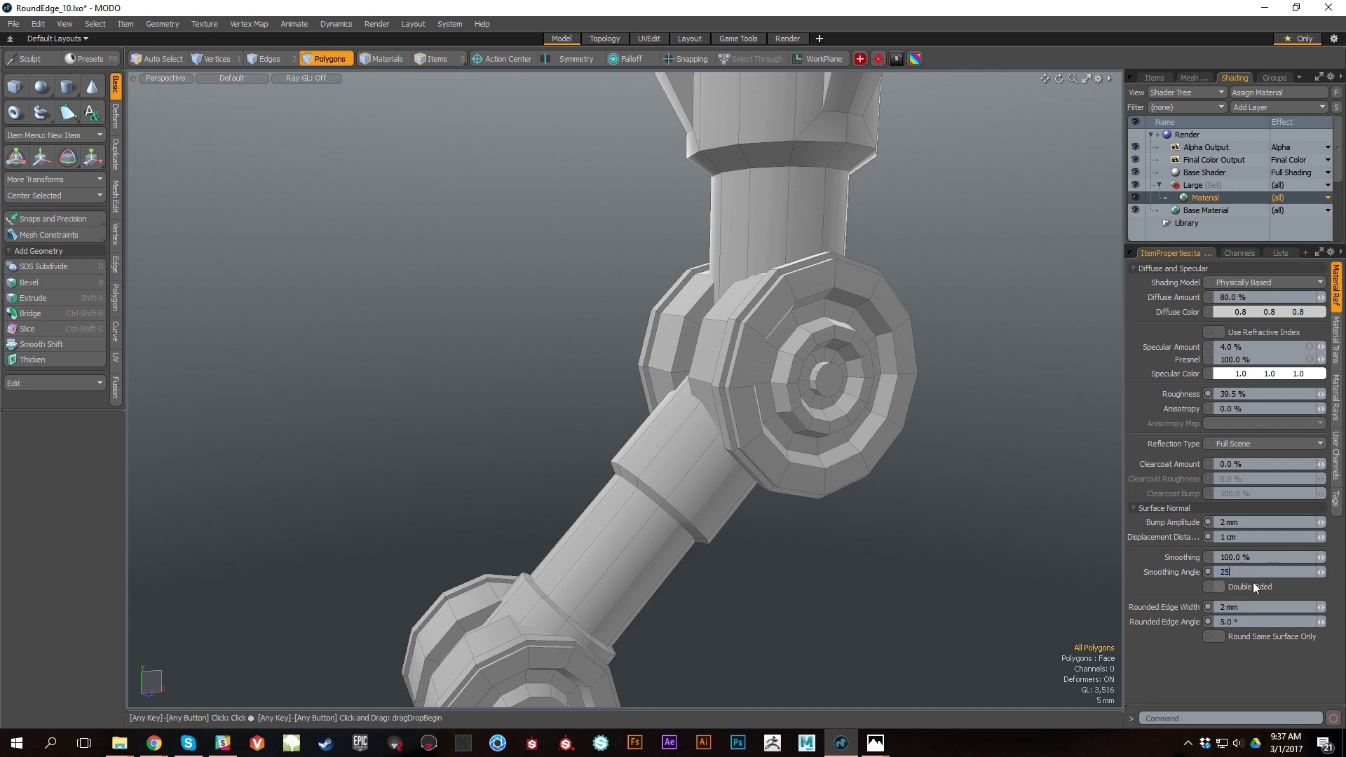
# Step: Try a smoothing angle of 60° on the material, inspect the shading of the round joint from several sides, and restore 25°
pyautogui.keyDown('alt'); pyautogui.moveTo(763, 520); pyautogui.dragTo(996, 540); pyautogui.keyUp('alt')
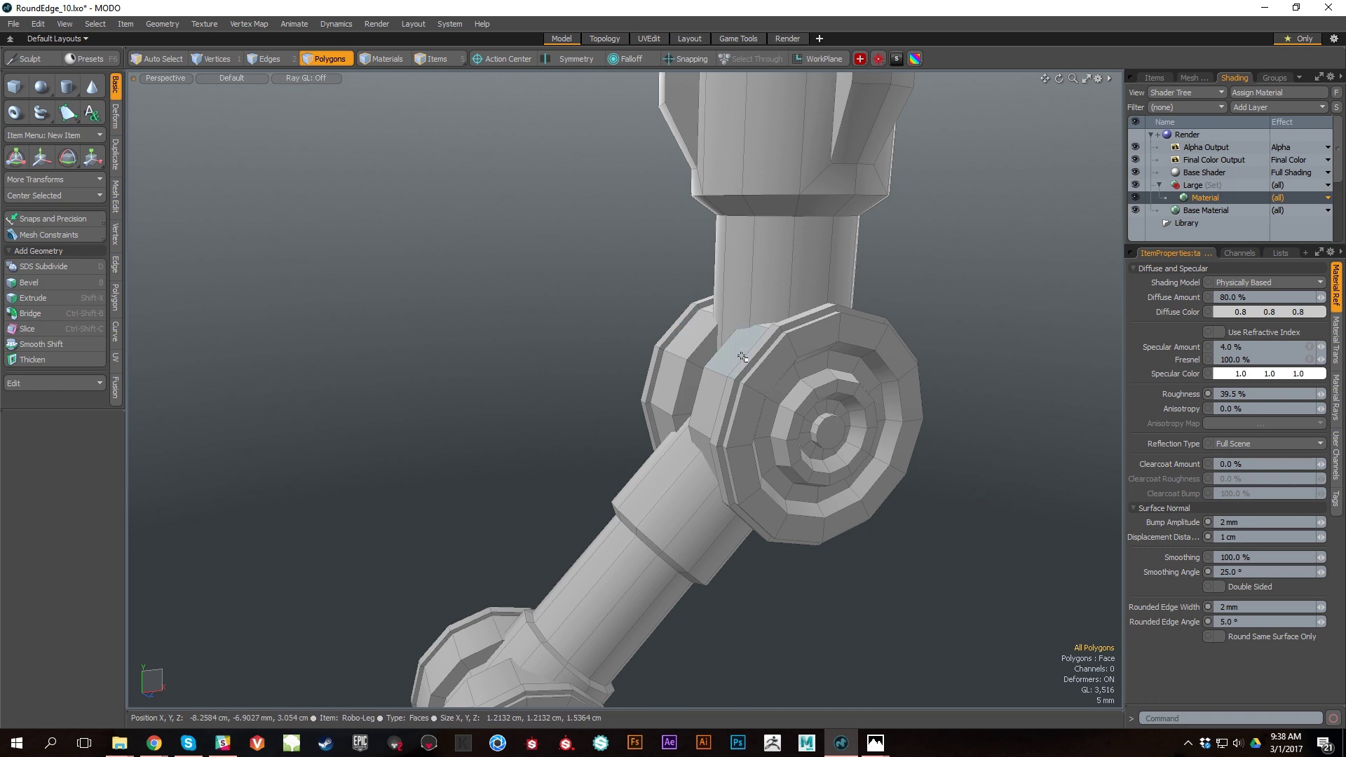
pyautogui.keyDown('alt'); pyautogui.moveTo(712, 427); pyautogui.dragTo(829, 457); pyautogui.keyUp('alt')
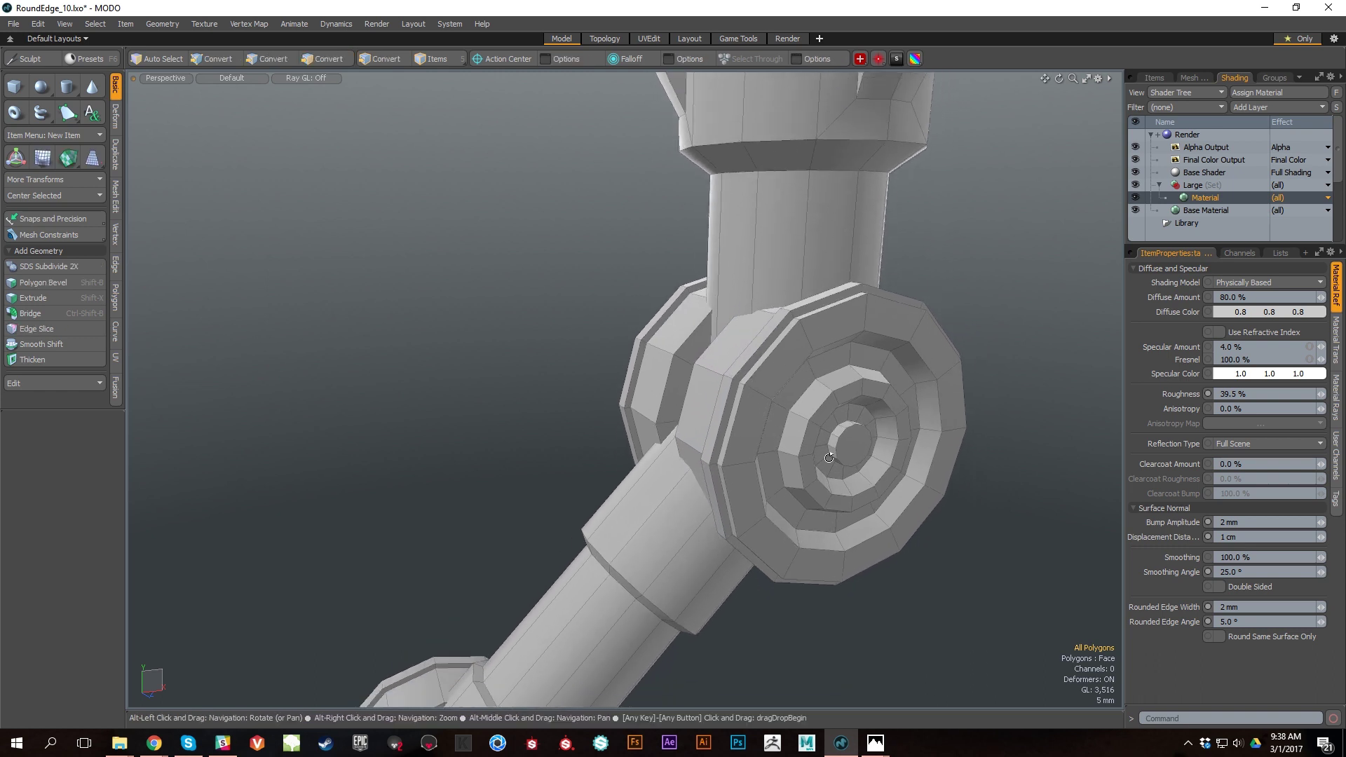
pyautogui.click(1262, 572)
pyautogui.write('60')
pyautogui.press('Return')
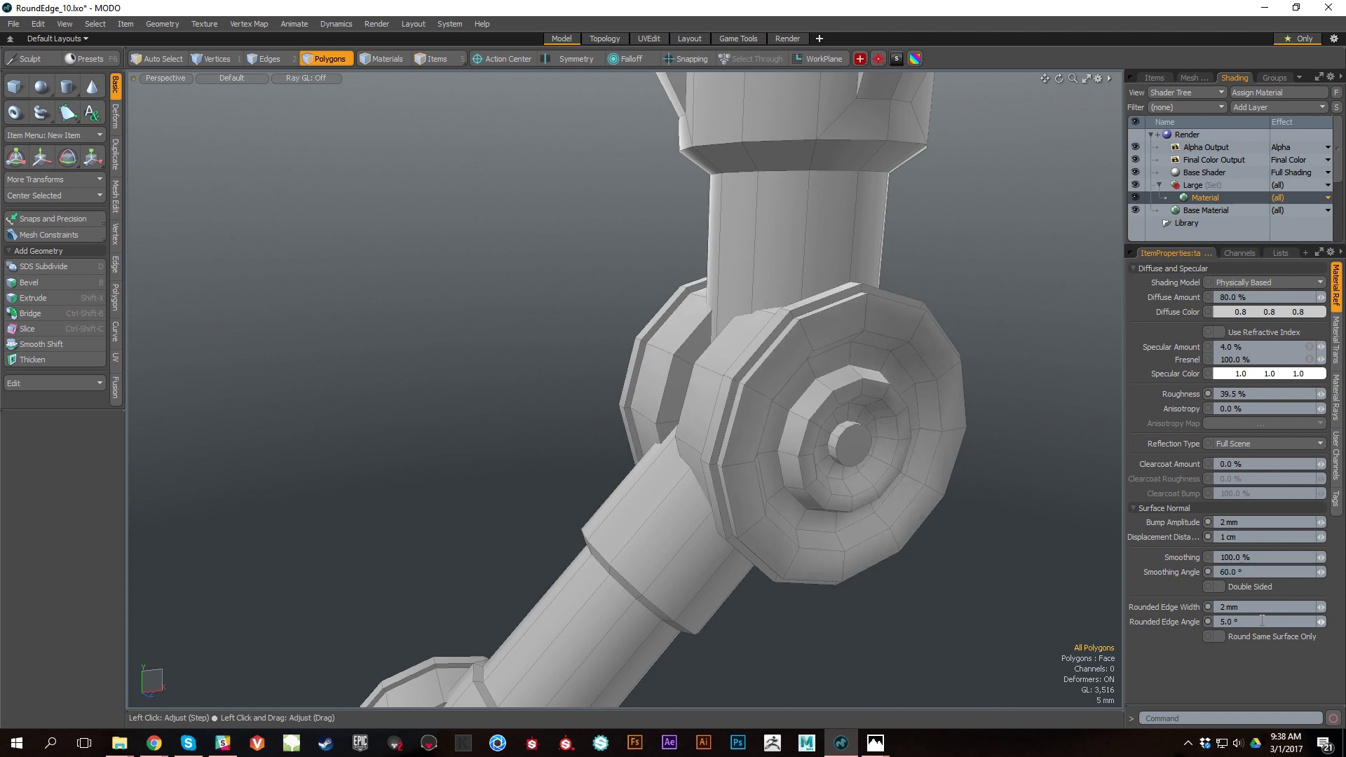
pyautogui.moveTo(870, 554)
pyautogui.keyDown('alt'); pyautogui.mouseDown()
pyautogui.moveTo(720, 392)
pyautogui.moveTo(599, 447)
pyautogui.mouseUp(); pyautogui.keyUp('alt')
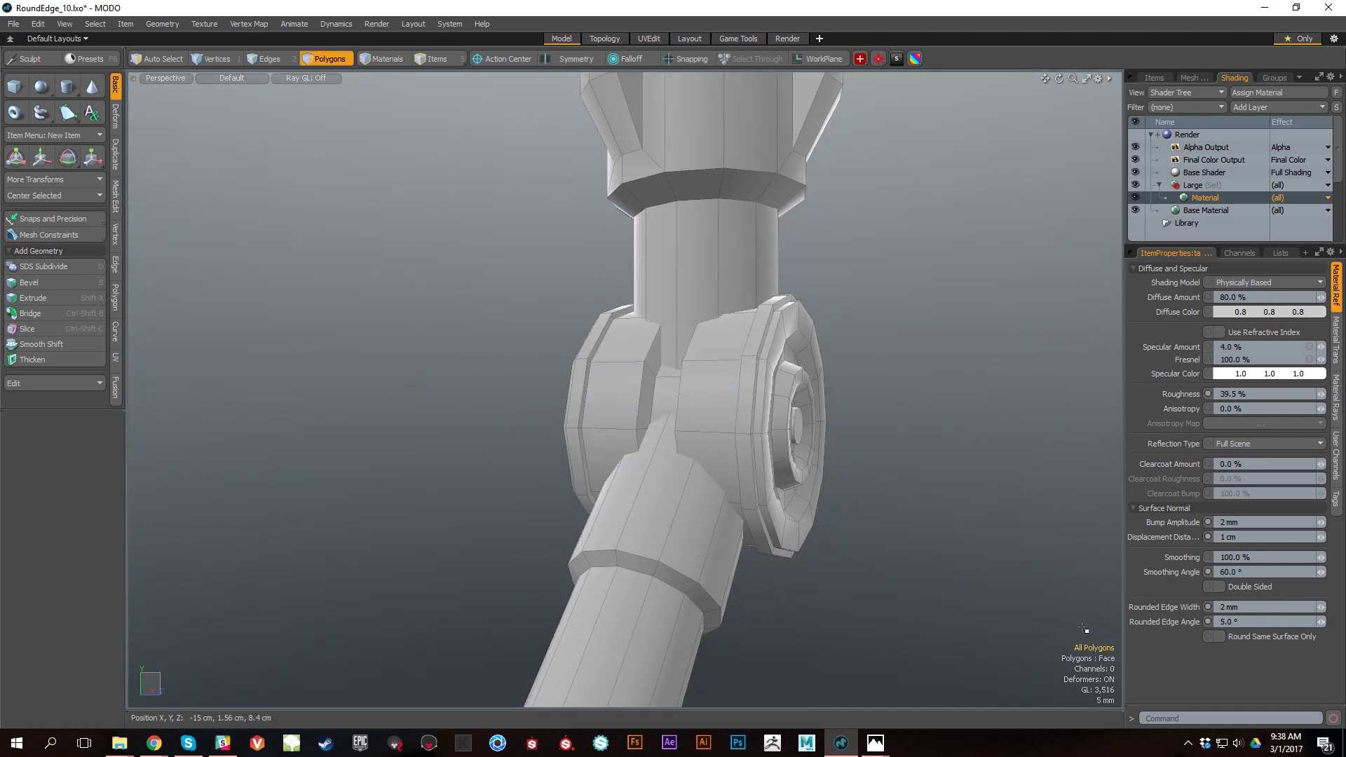
pyautogui.keyDown('alt'); pyautogui.moveTo(904, 435); pyautogui.dragTo(771, 448); pyautogui.keyUp('alt')
pyautogui.keyDown('alt'); pyautogui.moveTo(771, 449); pyautogui.dragTo(697, 453, button='right'); pyautogui.keyUp('alt')
pyautogui.keyDown('alt'); pyautogui.moveTo(696, 454); pyautogui.dragTo(818, 481); pyautogui.keyUp('alt')
pyautogui.keyDown('alt'); pyautogui.moveTo(818, 481); pyautogui.dragTo(728, 442, button='right'); pyautogui.keyUp('alt')
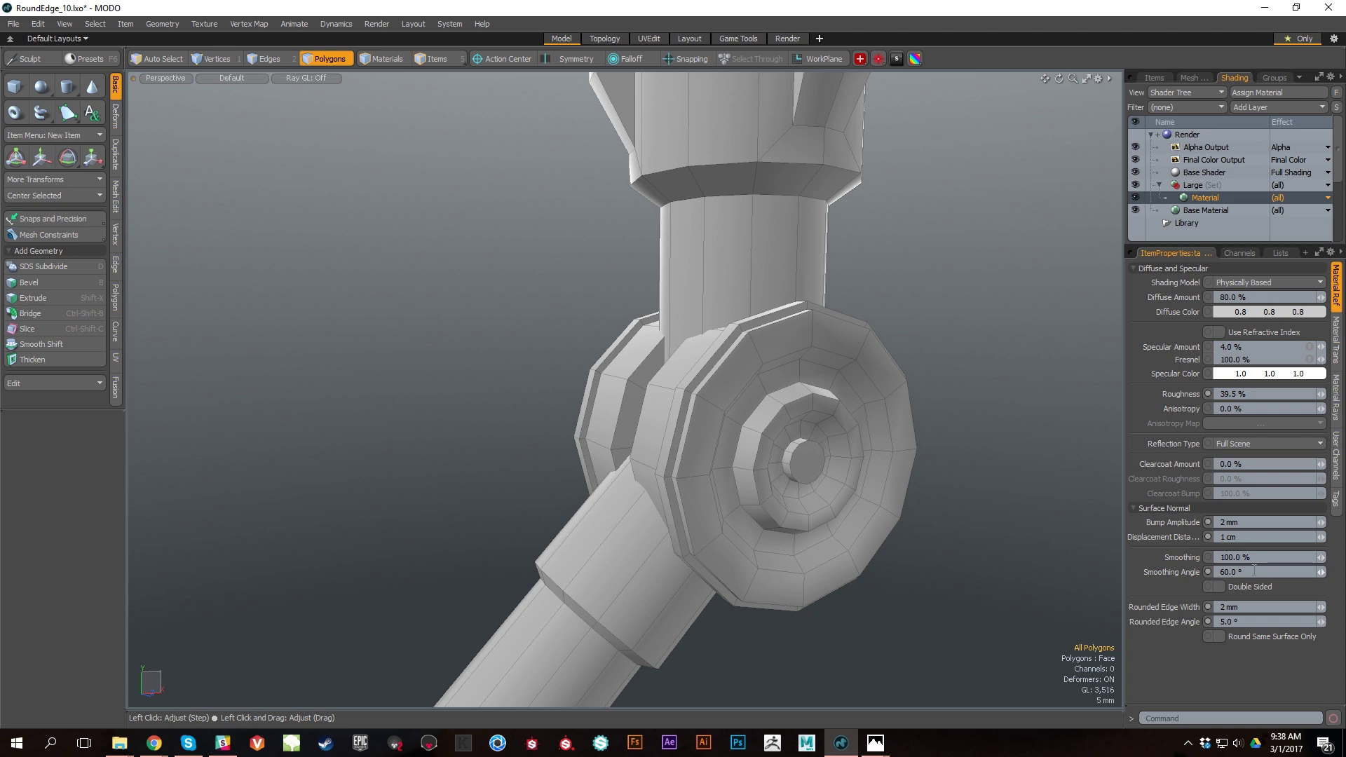
pyautogui.click(1242, 569)
pyautogui.write('25')
pyautogui.press('Return')
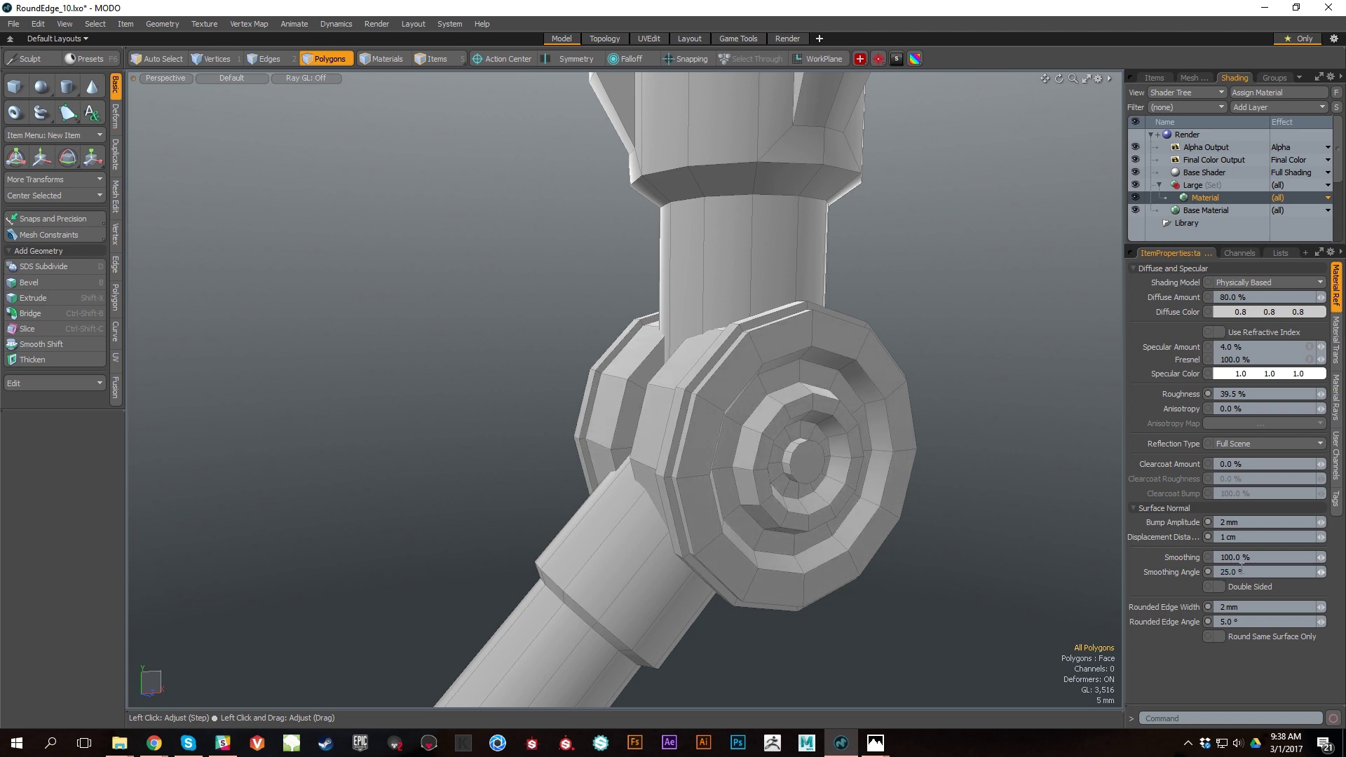
# Step: Switch to the Render layout and examine the edges of the upper and lower joints in the preview
pyautogui.click(777, 38)
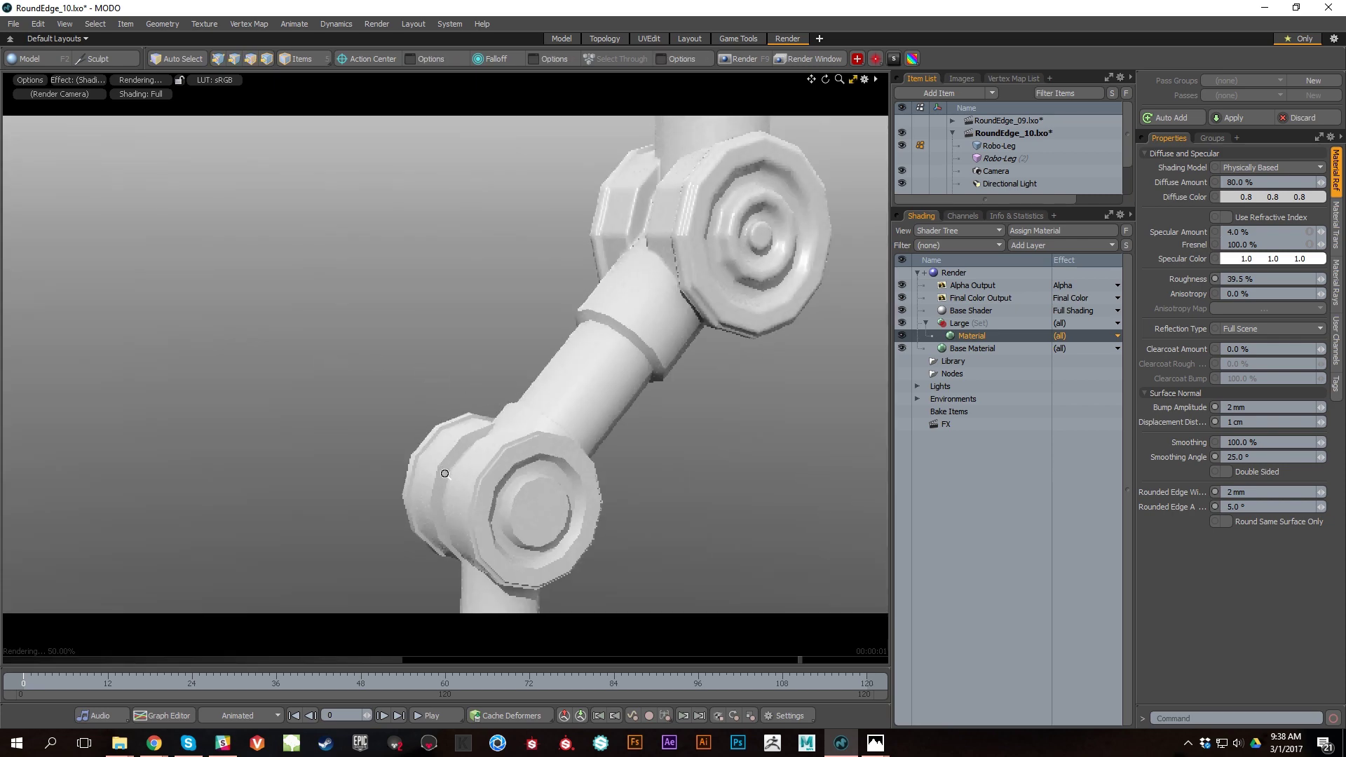
pyautogui.keyDown('ctrl'); pyautogui.keyDown('alt'); pyautogui.moveTo(445, 474); pyautogui.dragTo(550, 310); pyautogui.keyUp('alt'); pyautogui.keyUp('ctrl')
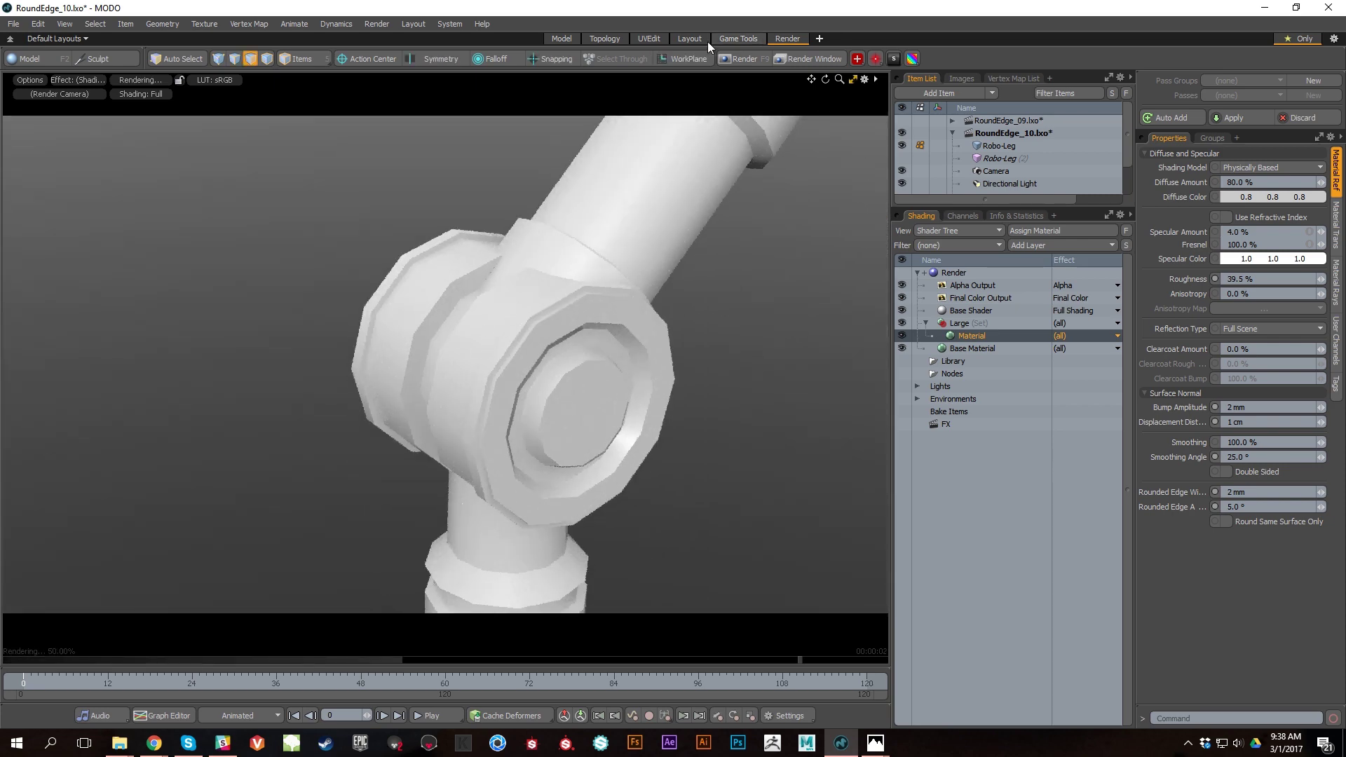
# Step: Return to the Model layout and convert the Robo-Leg mesh to Catmull-Clark subdivision surfaces
pyautogui.click(572, 40)
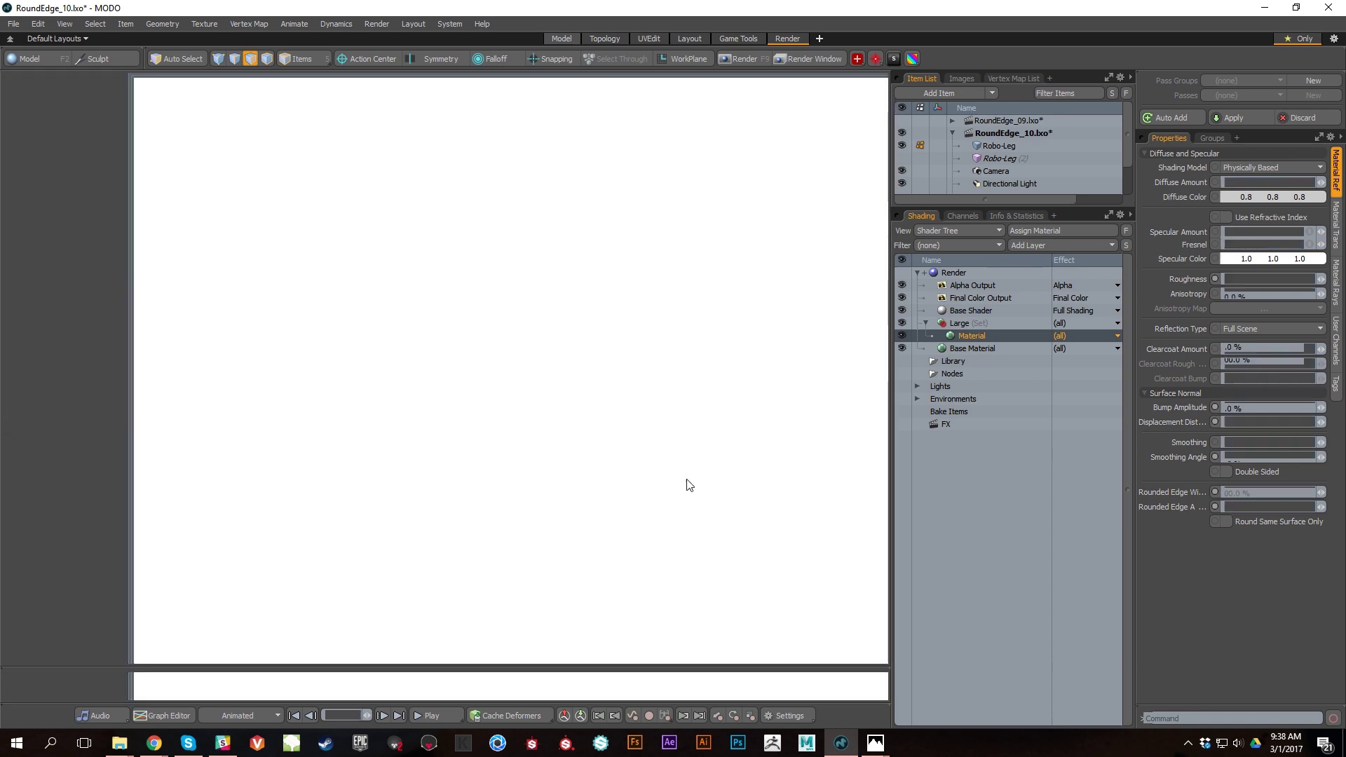
pyautogui.press('Tab')
pyautogui.keyDown('alt'); pyautogui.moveTo(673, 427); pyautogui.dragTo(625, 427); pyautogui.keyUp('alt')
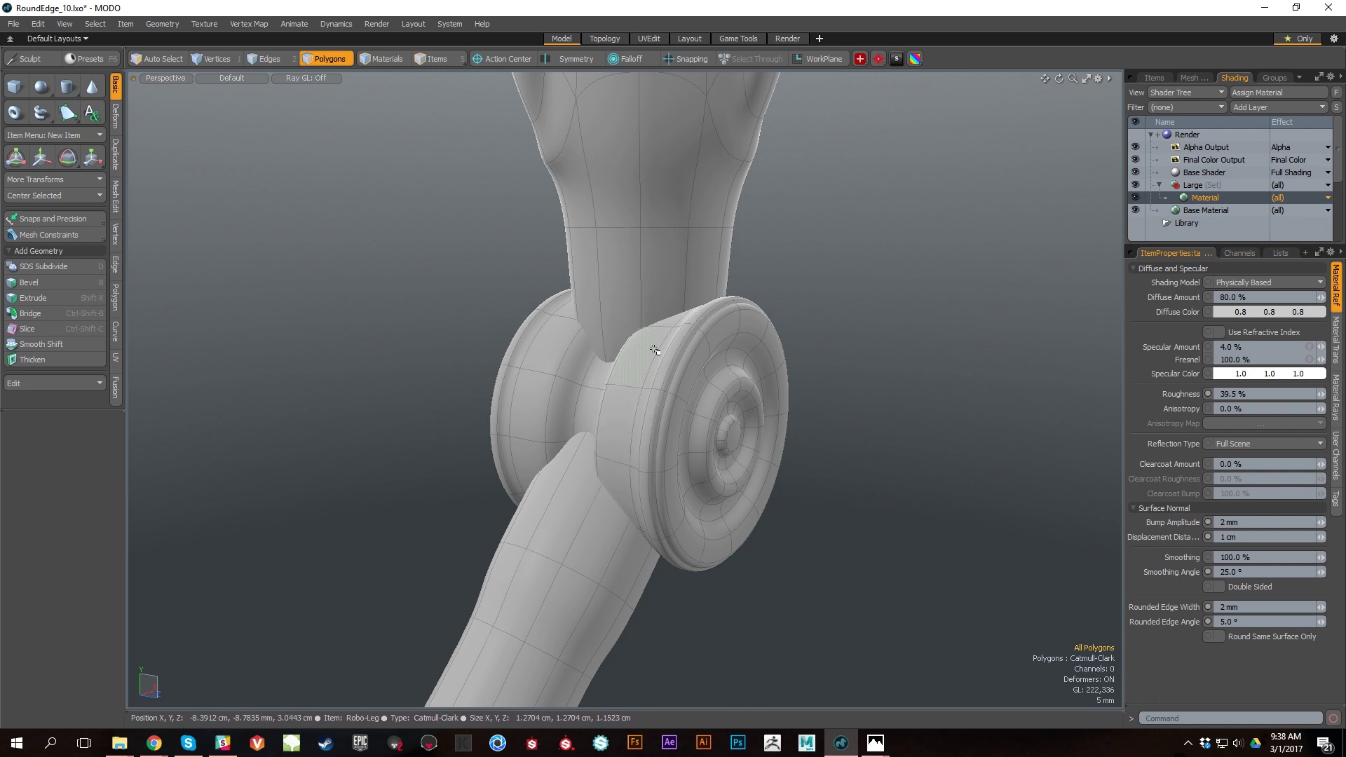
# Step: Turn off Catmull-Clark subdivision on the Robo-Leg mesh, returning it to plain faces
pyautogui.keyDown('alt'); pyautogui.moveTo(628, 442); pyautogui.dragTo(965, 481); pyautogui.keyUp('alt')
pyautogui.press('Tab')
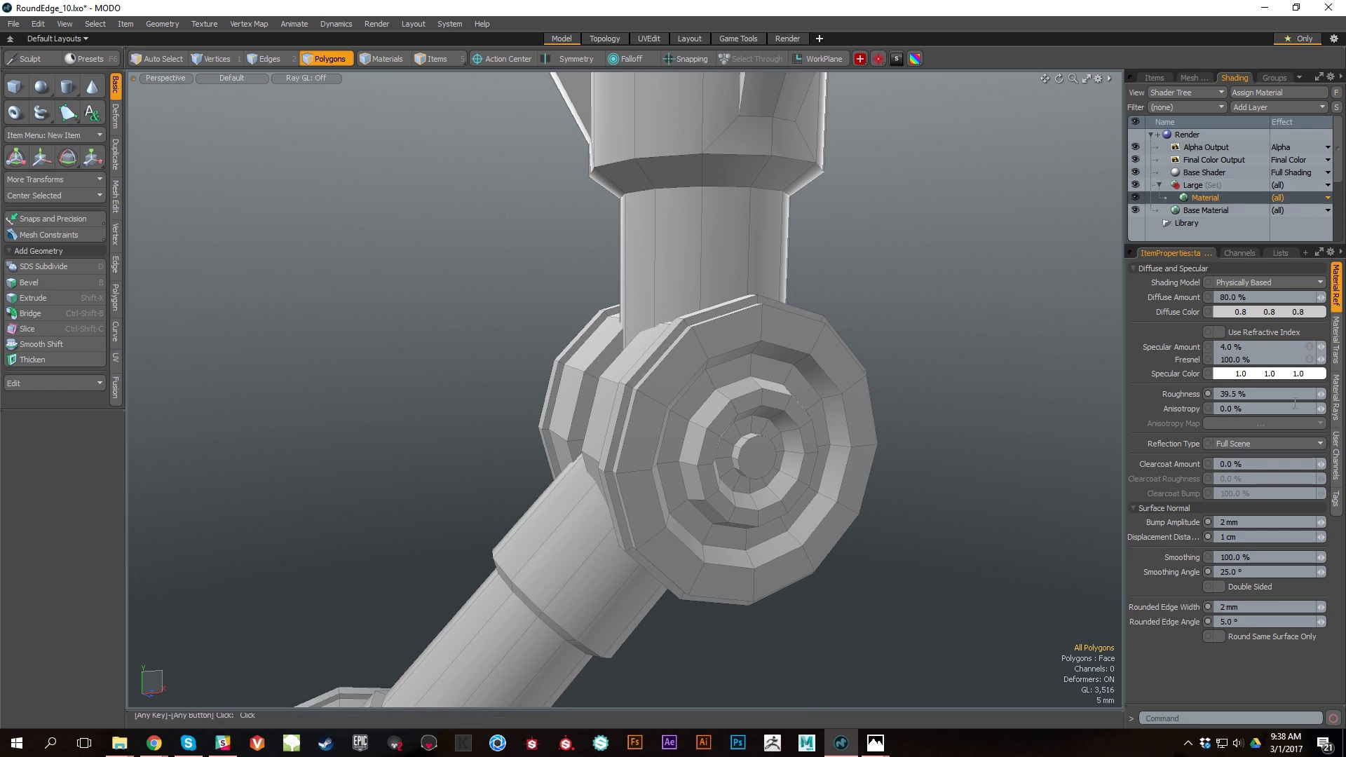
pyautogui.click(1235, 315)
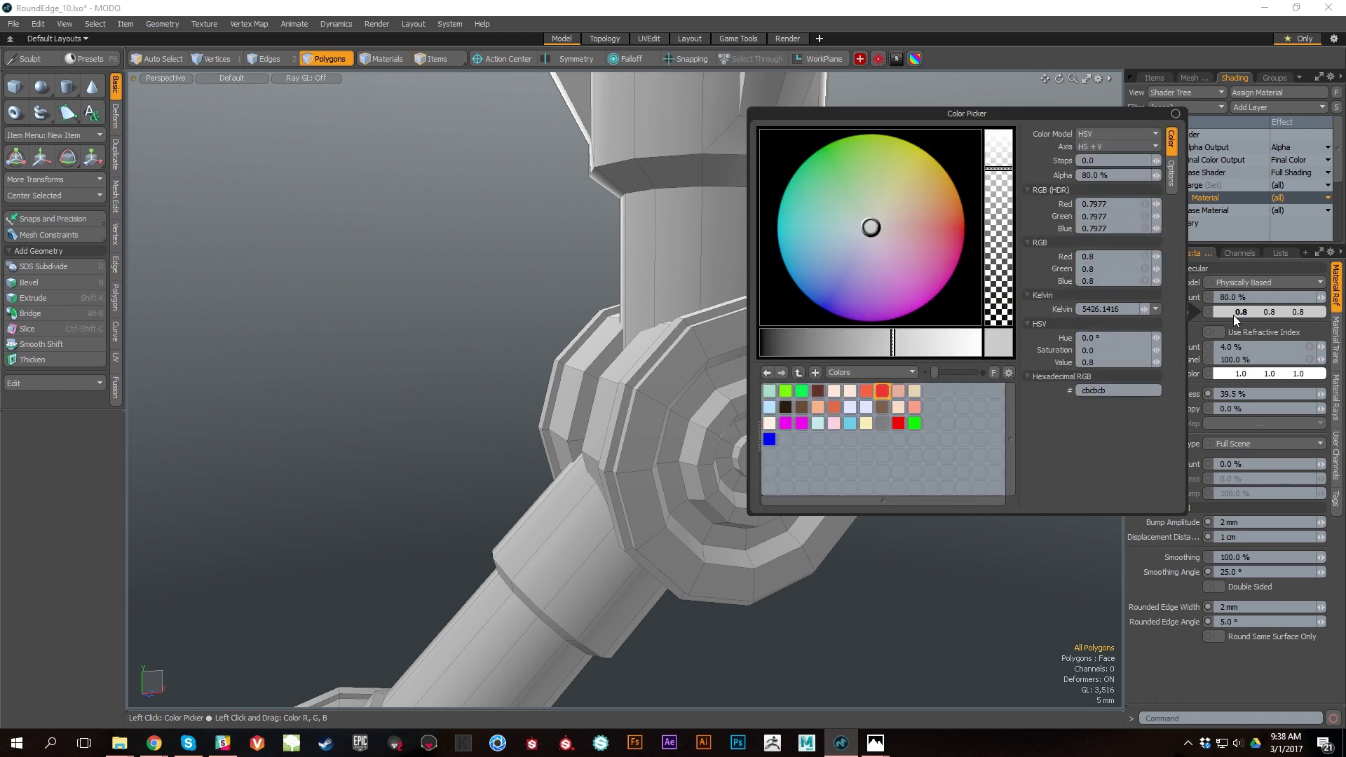
pyautogui.keyDown('alt'); pyautogui.moveTo(1094, 568); pyautogui.dragTo(1013, 418); pyautogui.keyUp('alt')
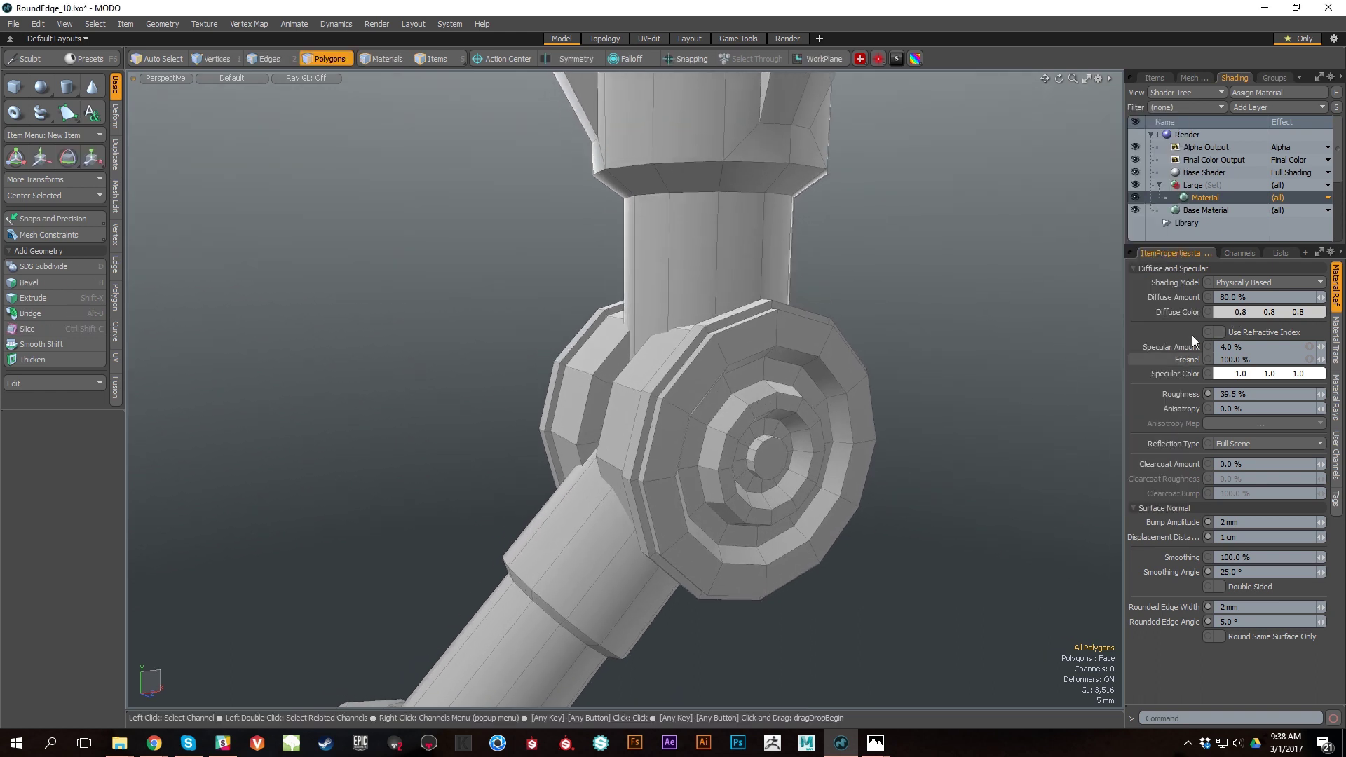
pyautogui.keyDown('alt'); pyautogui.moveTo(824, 444); pyautogui.dragTo(873, 308); pyautogui.keyUp('alt')
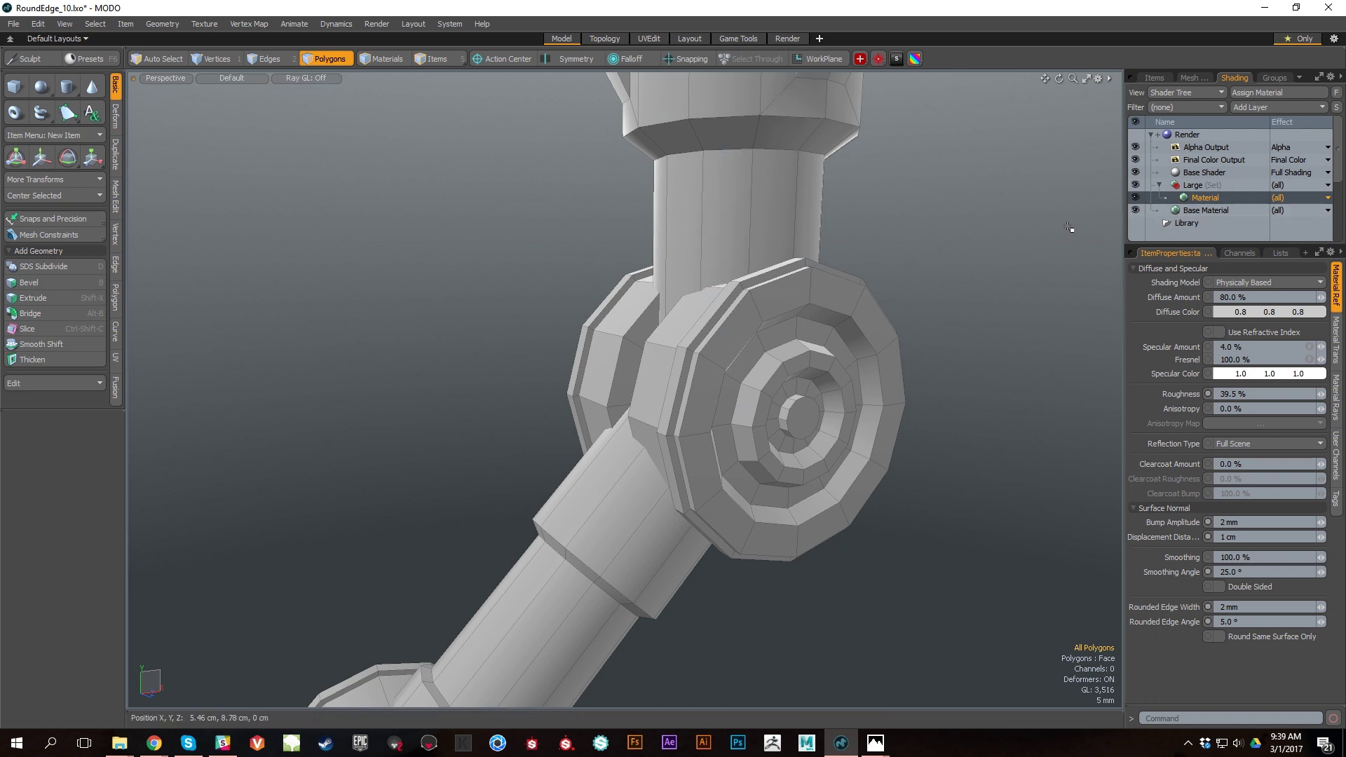
pyautogui.scroll(-5, 1049, 294)
pyautogui.scroll(5, 1001, 315)
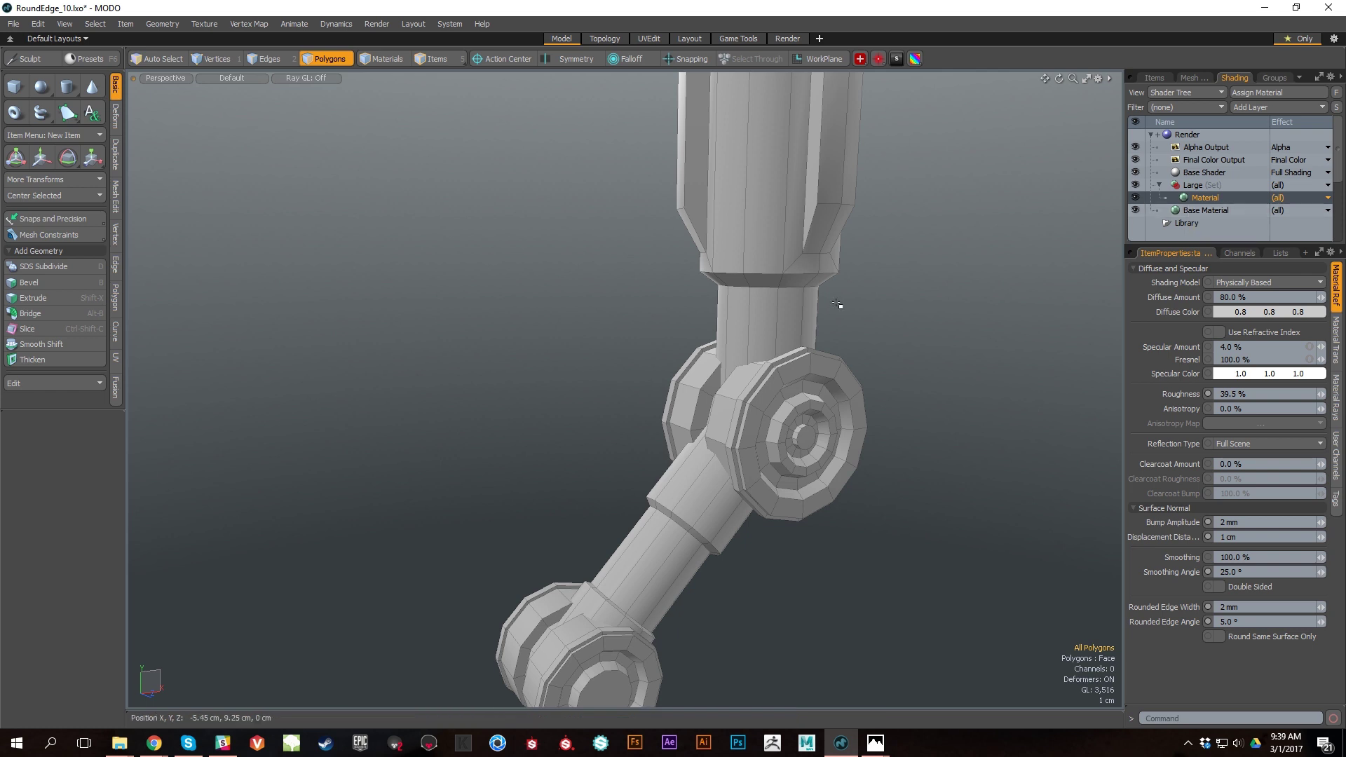
pyautogui.moveTo(780, 383); pyautogui.dragTo(749, 423)
pyautogui.moveTo(754, 141)
pyautogui.mouseDown()
pyautogui.moveTo(788, 240)
pyautogui.moveTo(968, 328)
pyautogui.mouseUp()
pyautogui.click(993, 377)
pyautogui.scroll(3, 918, 346)
pyautogui.keyDown('alt'); pyautogui.keyDown('shift'); pyautogui.moveTo(905, 358); pyautogui.dragTo(1010, 296); pyautogui.keyUp('shift'); pyautogui.keyUp('alt')
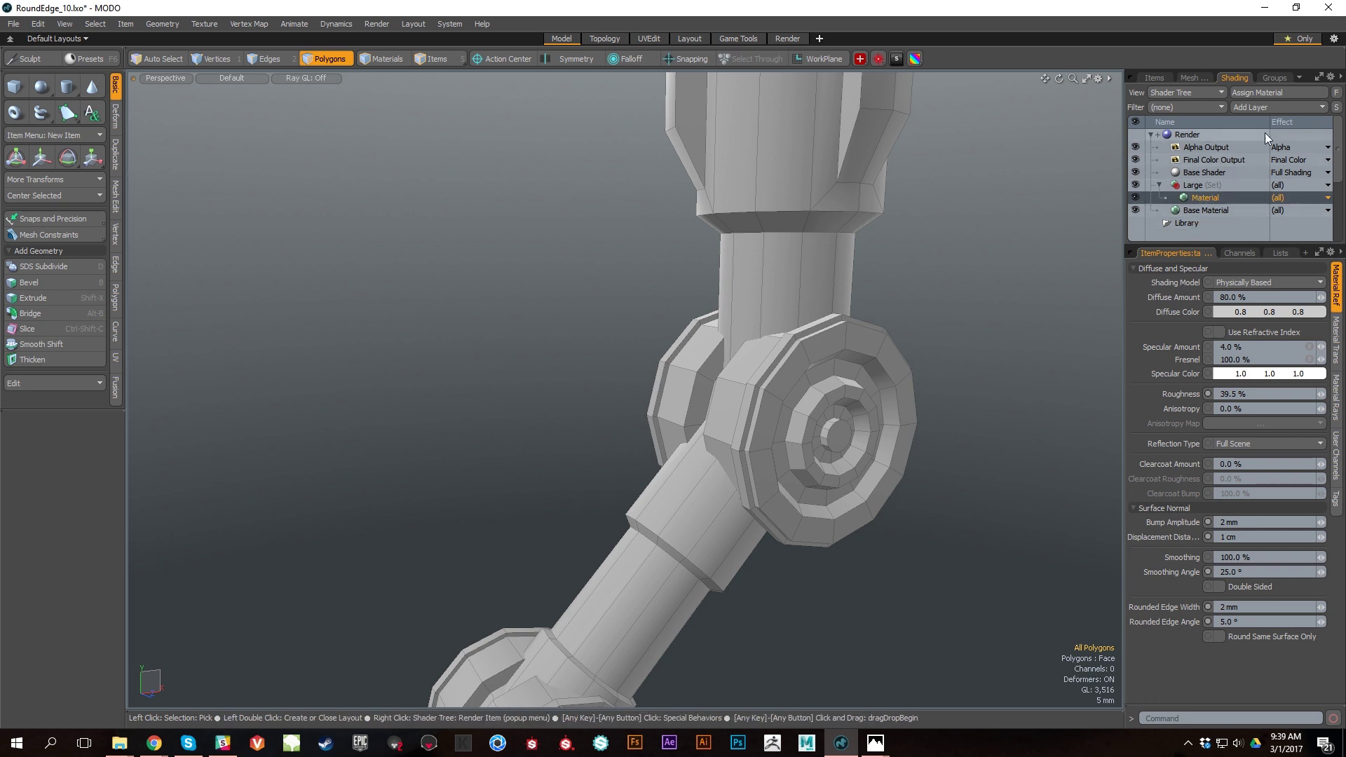
# Step: Add a Constant processing layer above the Material inside the Large group of the Shader Tree
pyautogui.click(1294, 107)
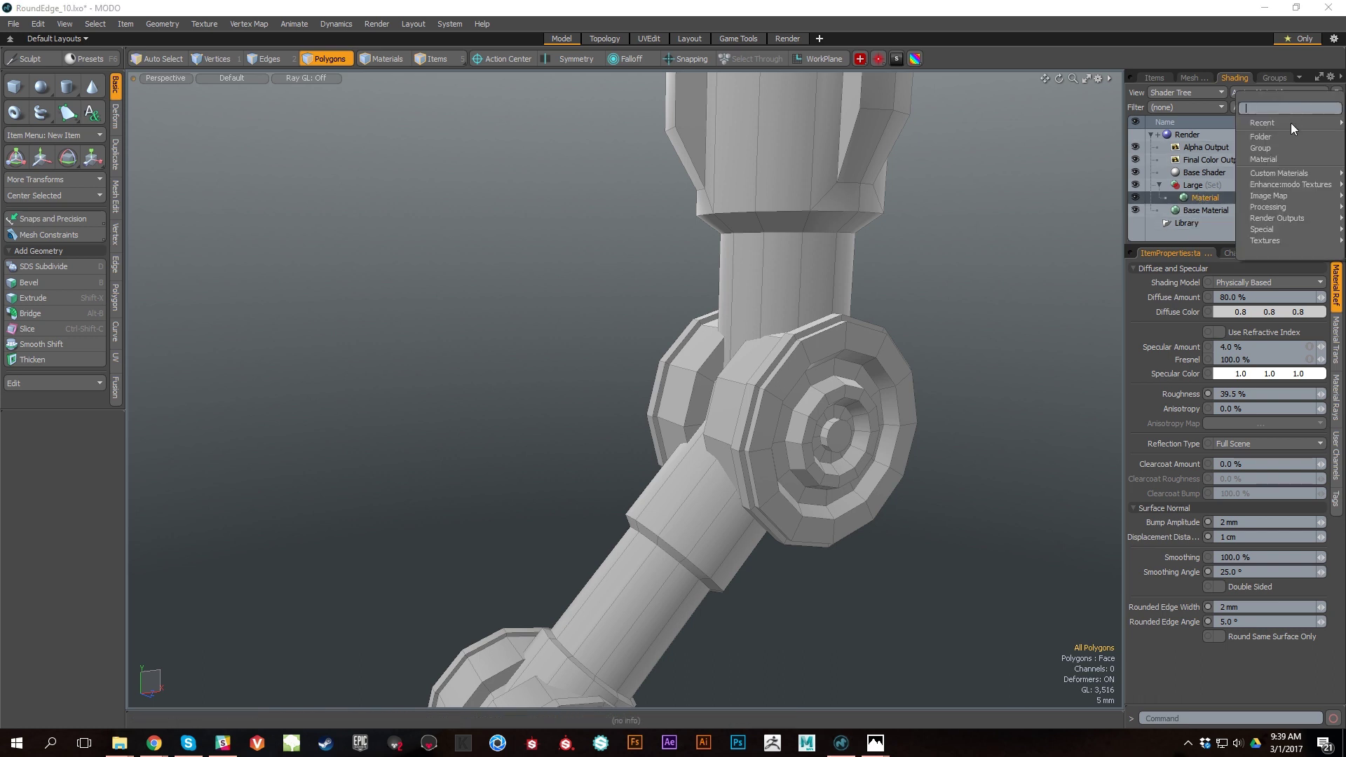
pyautogui.moveTo(1289, 174)
pyautogui.moveTo(1289, 209)
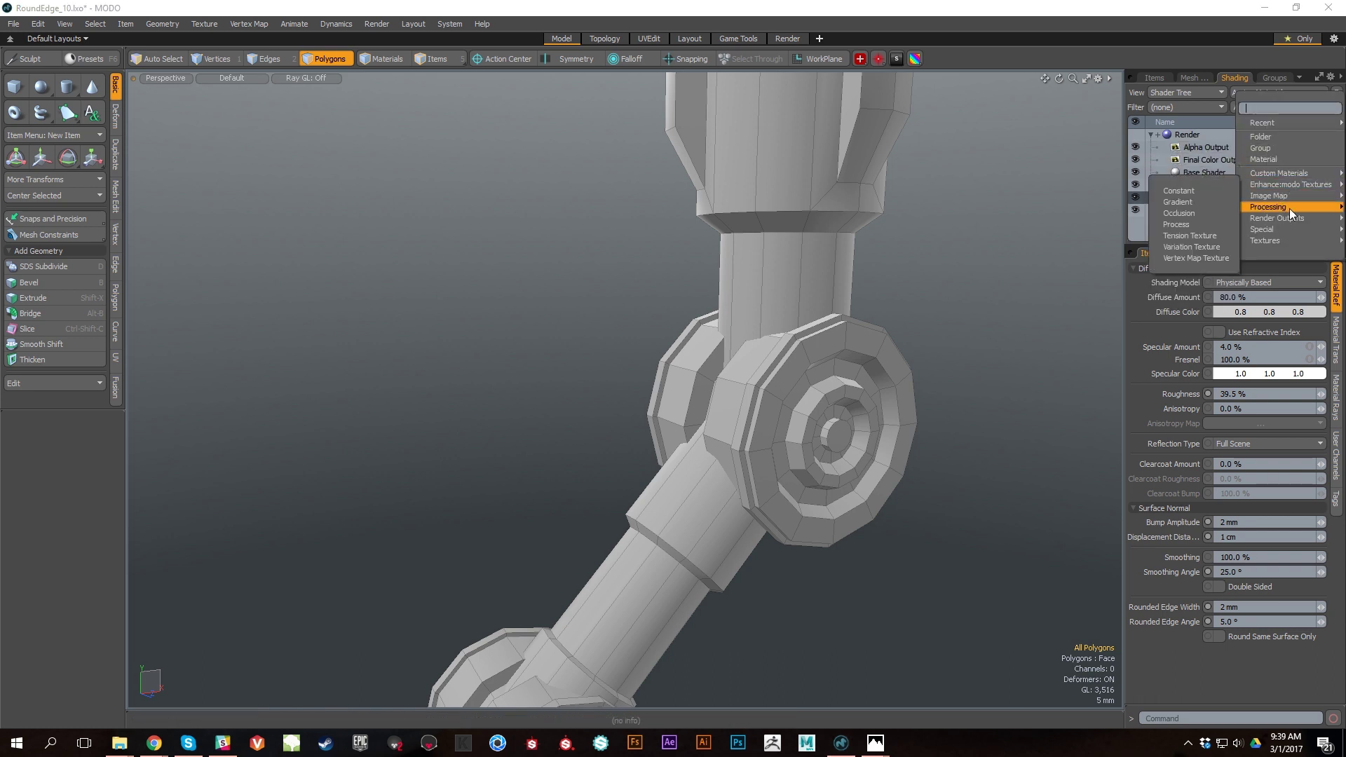
pyautogui.click(1185, 190)
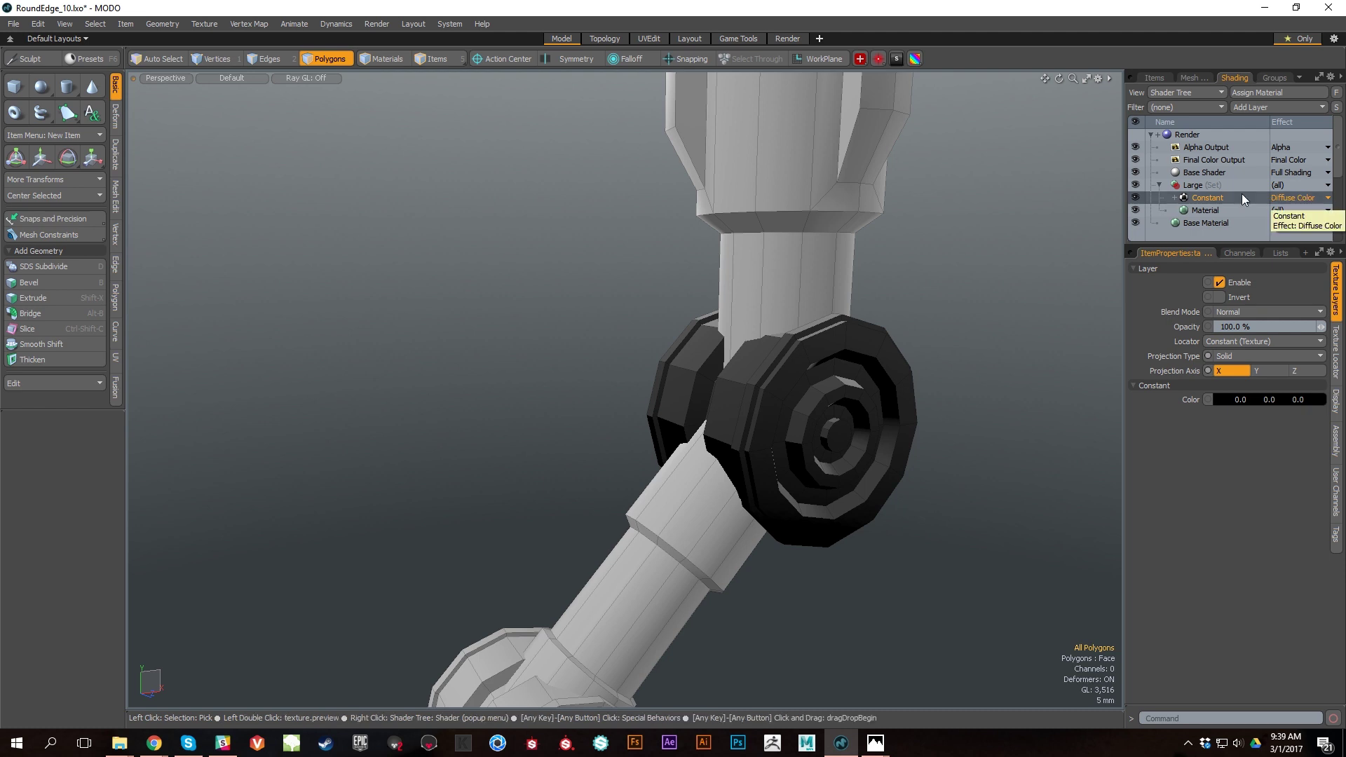
# Step: Set the Constant layer's color to a light blue of 0.28, 0.35, 1.0, starting from the pure blue swatch
pyautogui.click(1226, 399)
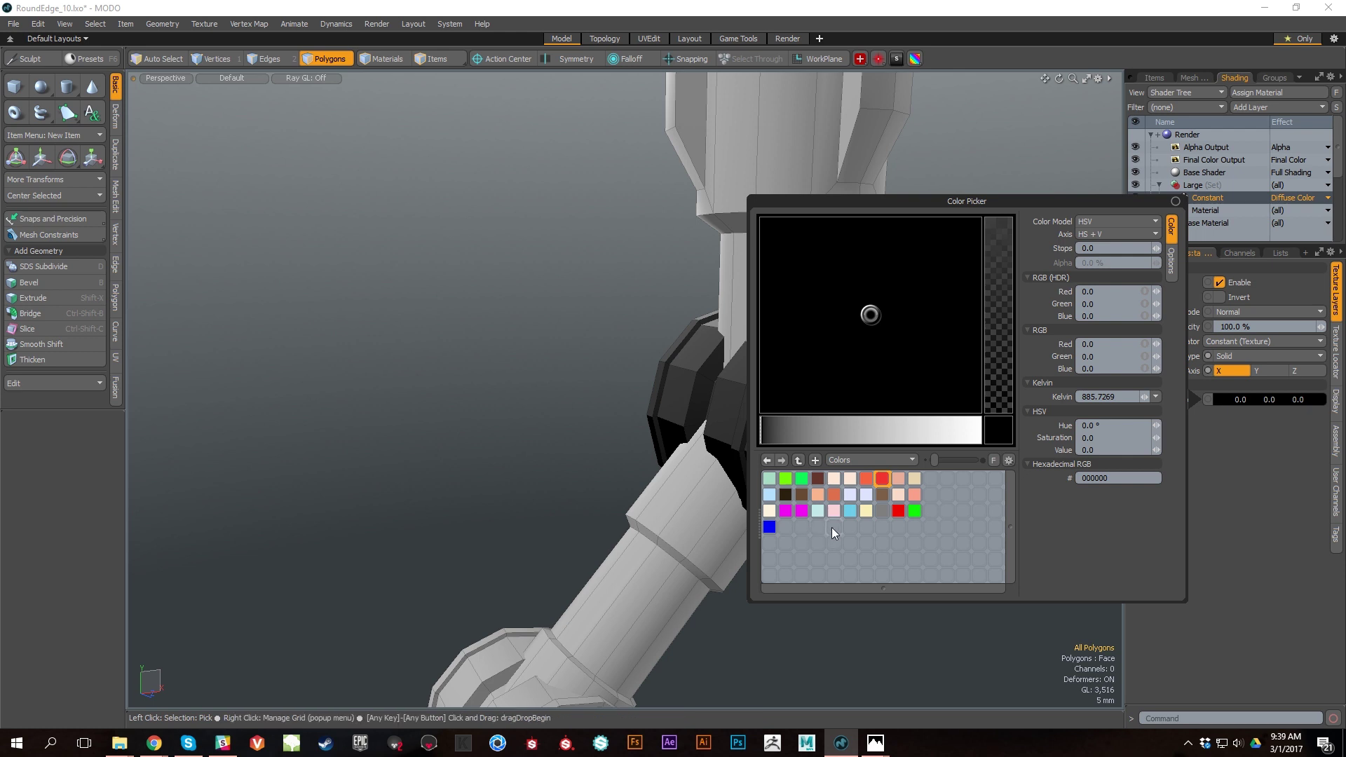
pyautogui.click(769, 526)
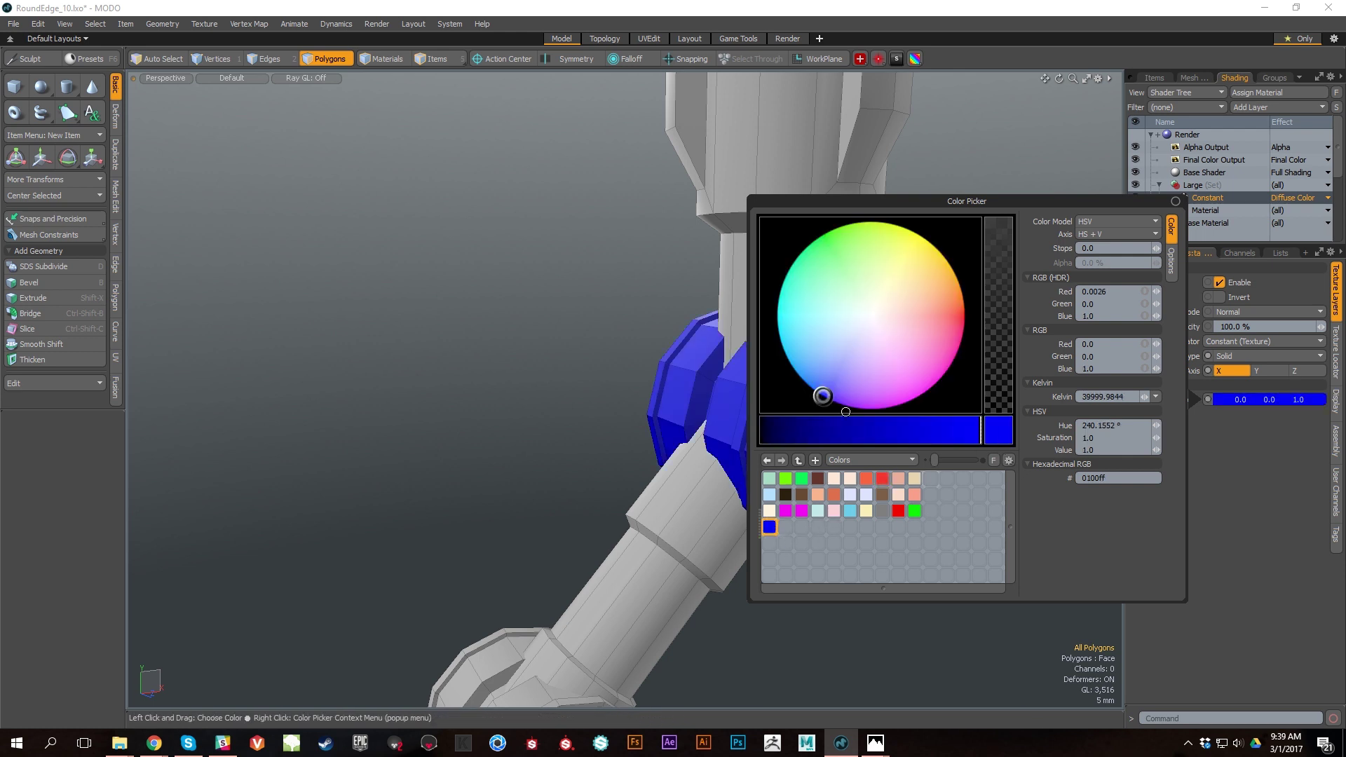
pyautogui.moveTo(823, 387)
pyautogui.mouseDown()
pyautogui.moveTo(826, 376)
pyautogui.moveTo(825, 397)
pyautogui.mouseUp()
pyautogui.keyDown('alt'); pyautogui.moveTo(994, 412); pyautogui.dragTo(931, 359); pyautogui.keyUp('alt')
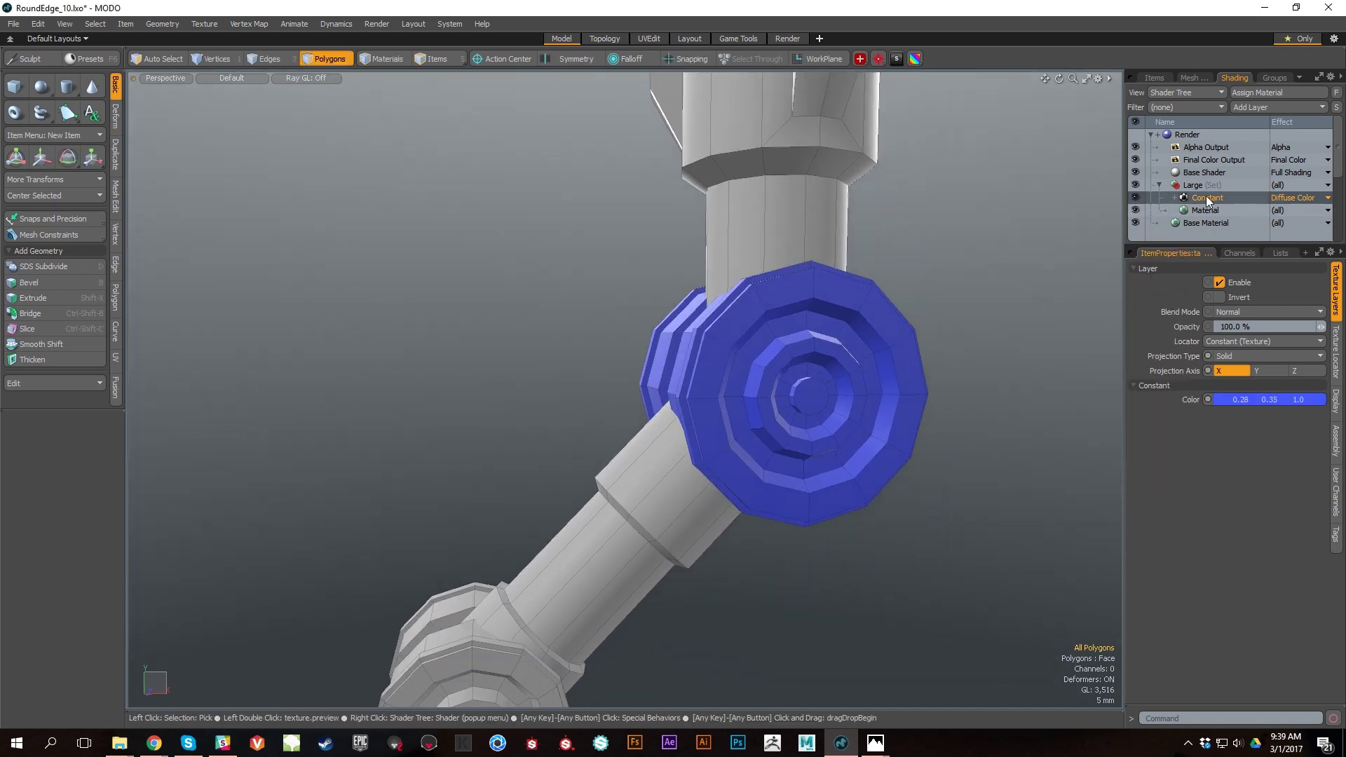
# Step: Toggle the Constant layer's visibility repeatedly to compare the round joint with and without the blue, leaving the layer visible
pyautogui.click(1135, 198)
pyautogui.click(1135, 197)
pyautogui.click(1135, 198)
pyautogui.click(1135, 198)
pyautogui.click(1135, 198)
pyautogui.click(1185, 211)
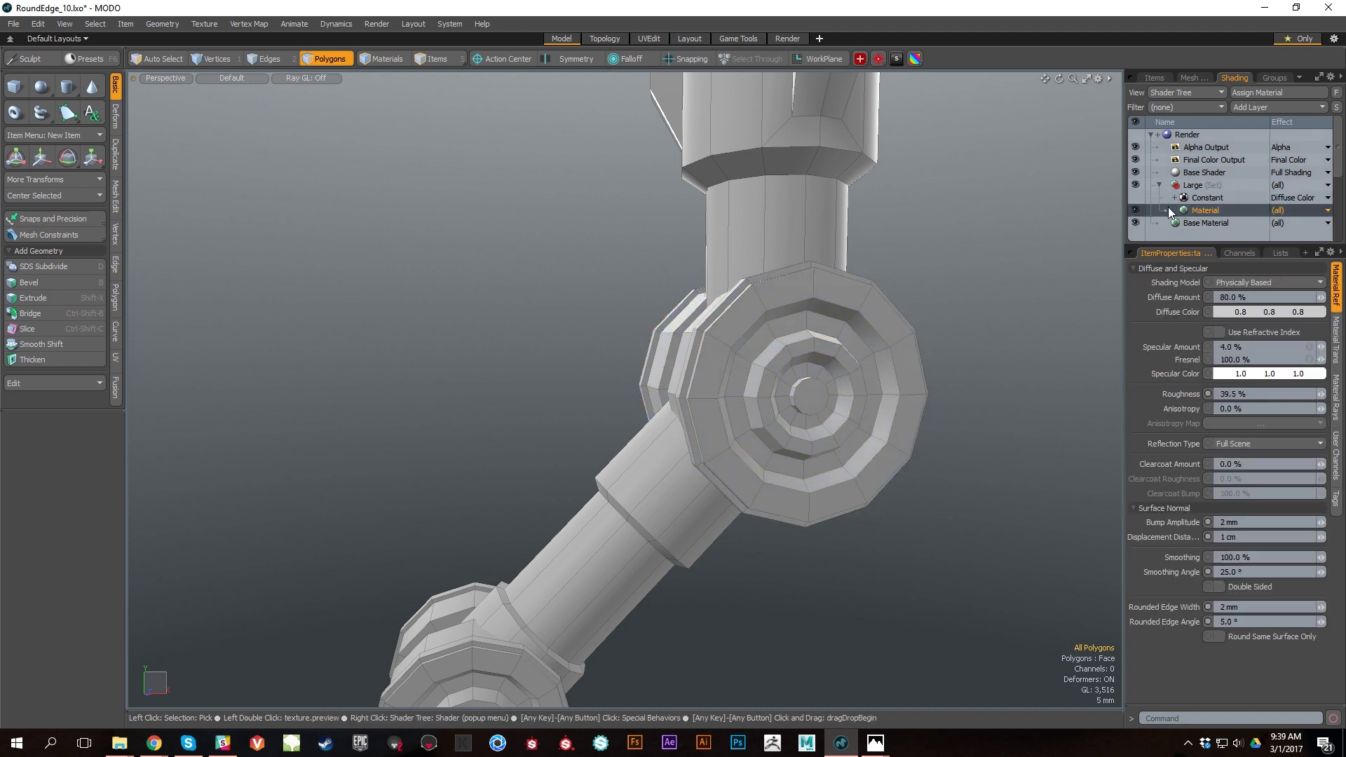
pyautogui.click(1134, 198)
pyautogui.keyDown('alt'); pyautogui.moveTo(905, 420); pyautogui.dragTo(947, 453); pyautogui.keyUp('alt')
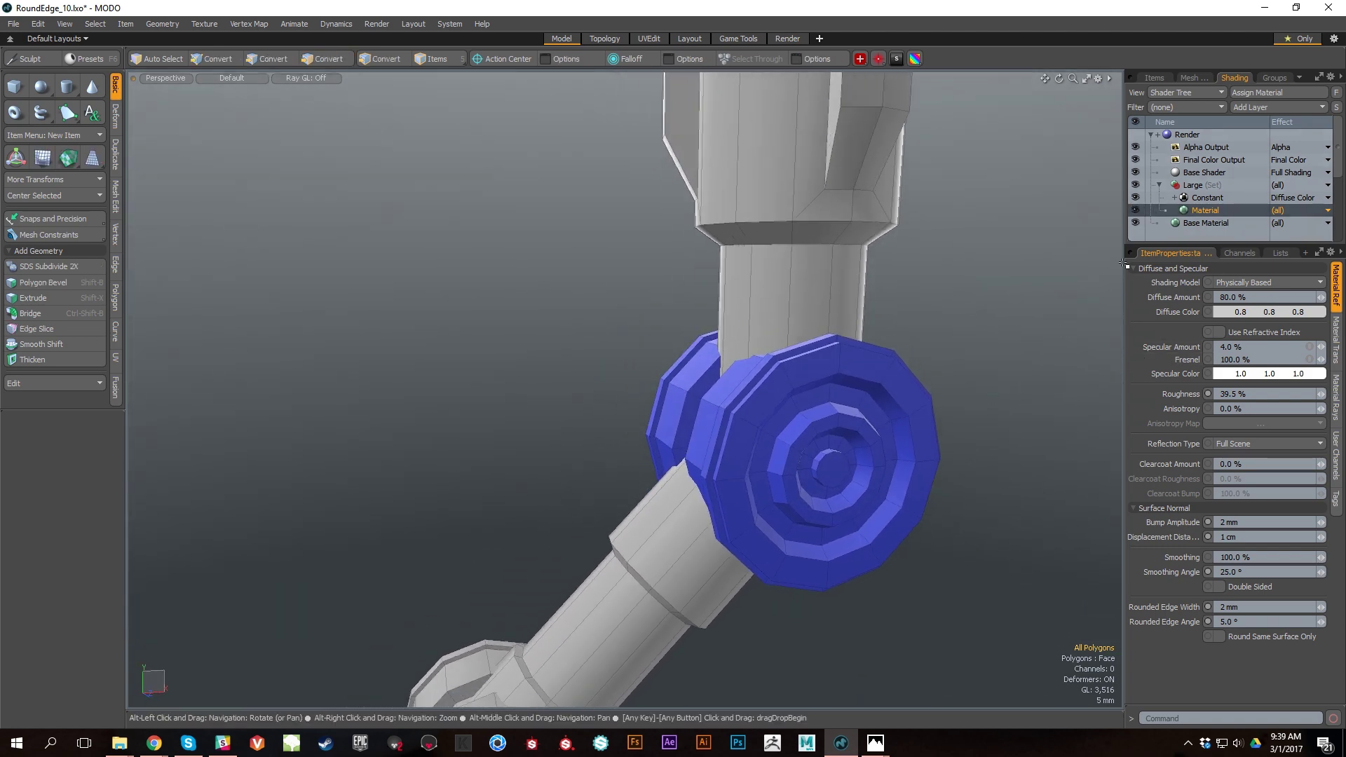
# Step: Enlarge the Shader Tree list, show the Large group's polygon tag settings, and inspect the smaller joint below the blue one
pyautogui.moveTo(1203, 242); pyautogui.dragTo(1203, 407)
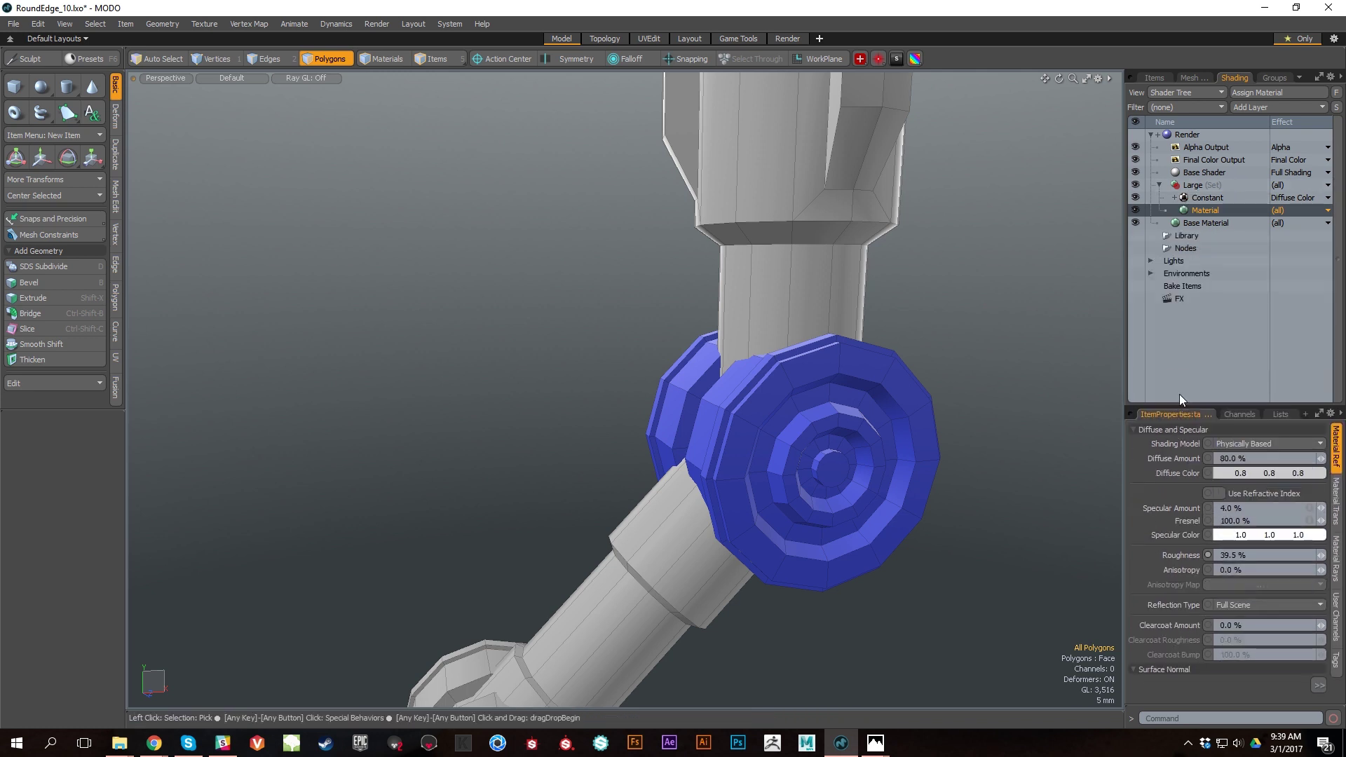
pyautogui.click(1203, 186)
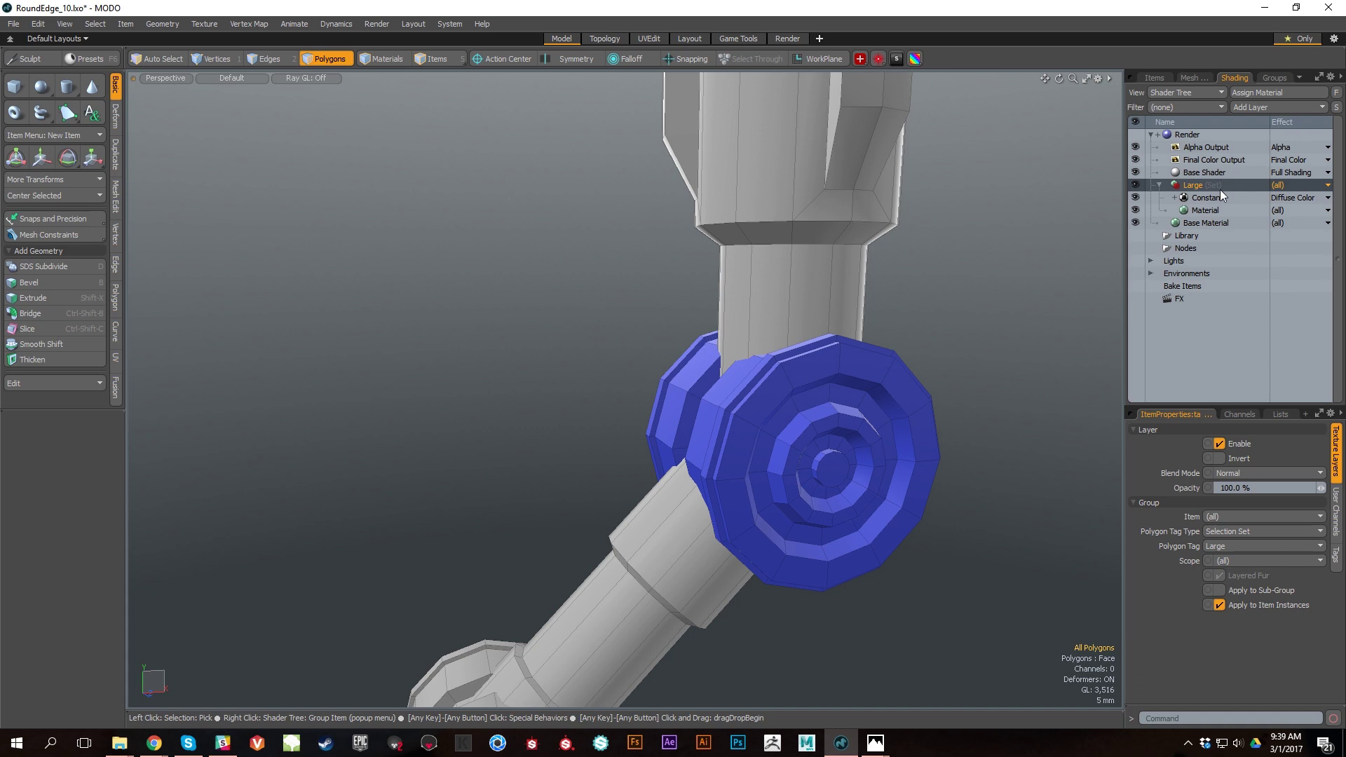
pyautogui.keyDown('alt'); pyautogui.moveTo(970, 381); pyautogui.dragTo(799, 344); pyautogui.keyUp('alt')
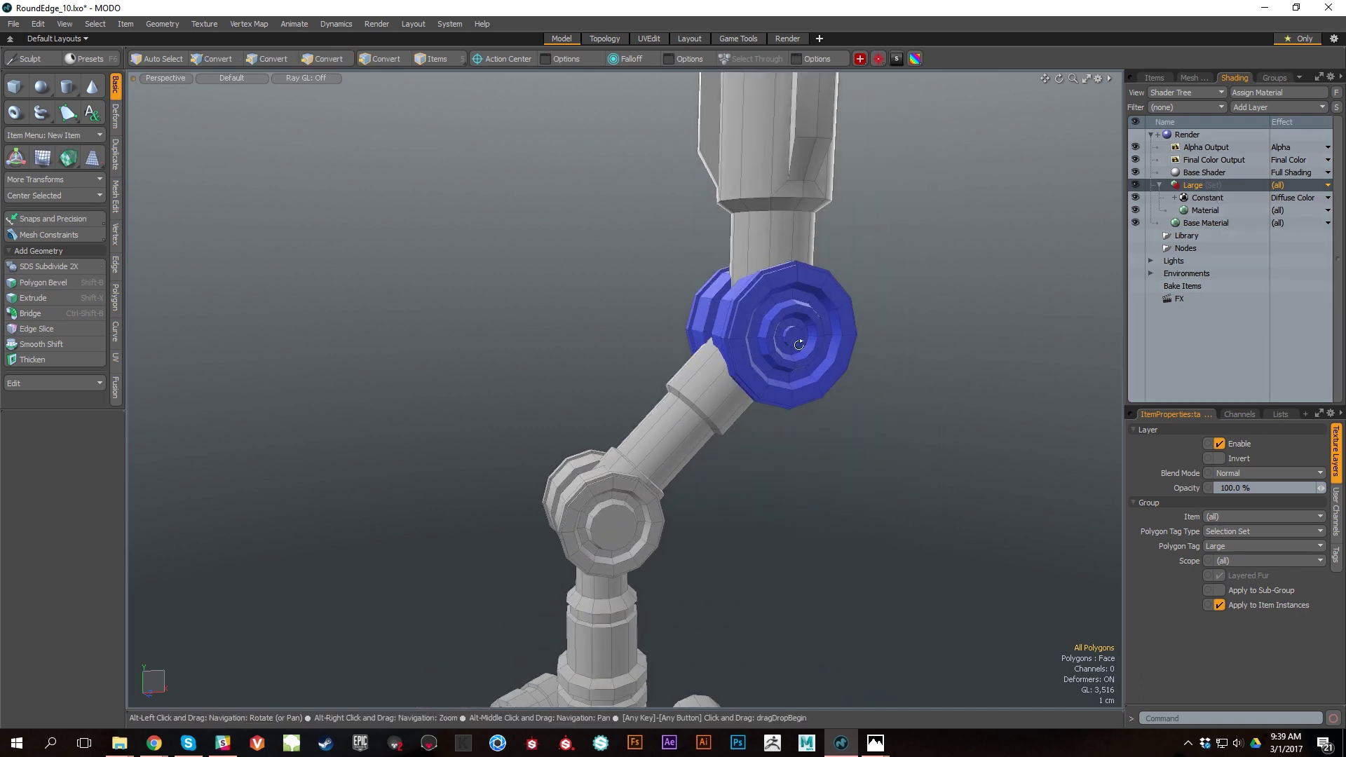
pyautogui.keyDown('alt'); pyautogui.moveTo(799, 345); pyautogui.dragTo(747, 350, button='right'); pyautogui.keyUp('alt')
pyautogui.keyDown('alt'); pyautogui.moveTo(747, 350); pyautogui.dragTo(845, 286, button='middle'); pyautogui.keyUp('alt')
pyautogui.keyDown('alt'); pyautogui.moveTo(730, 427); pyautogui.dragTo(815, 467, button='right'); pyautogui.keyUp('alt')
pyautogui.keyDown('alt'); pyautogui.moveTo(814, 467); pyautogui.dragTo(742, 439, button='middle'); pyautogui.keyUp('alt')
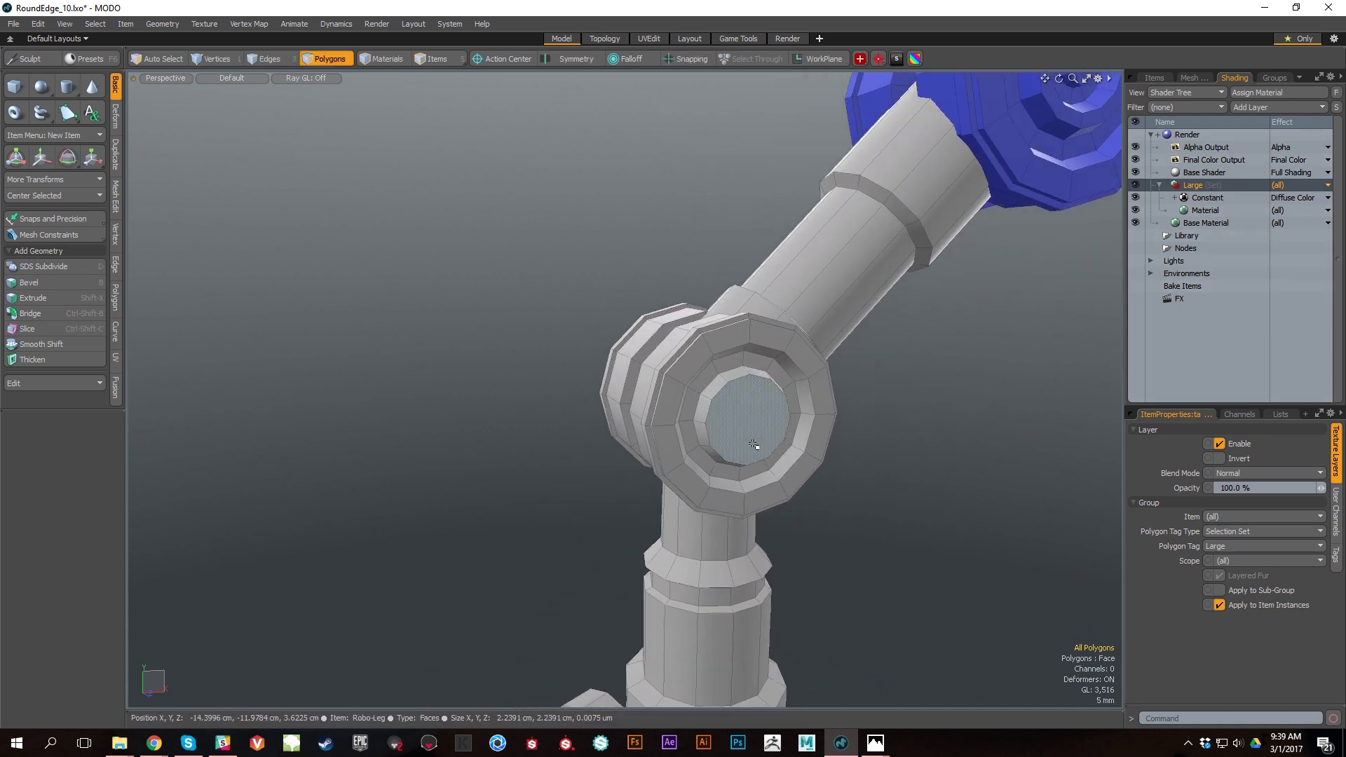
# Step: Try to select the blue joint's inner rings by looping two adjacent ring polygons and growing the selection
pyautogui.hotkey('shift', 'a')
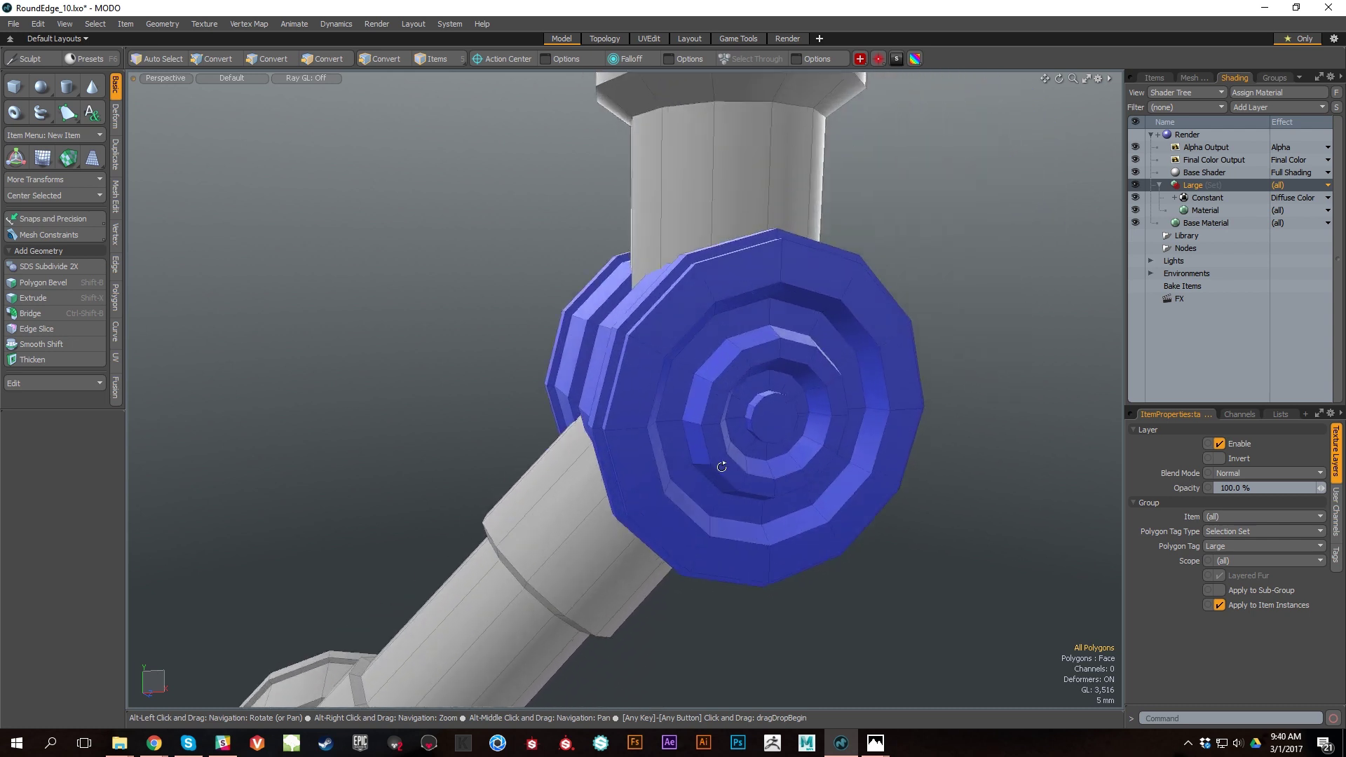
pyautogui.click(721, 362)
pyautogui.keyDown('shift'); pyautogui.click(699, 401); pyautogui.keyUp('shift')
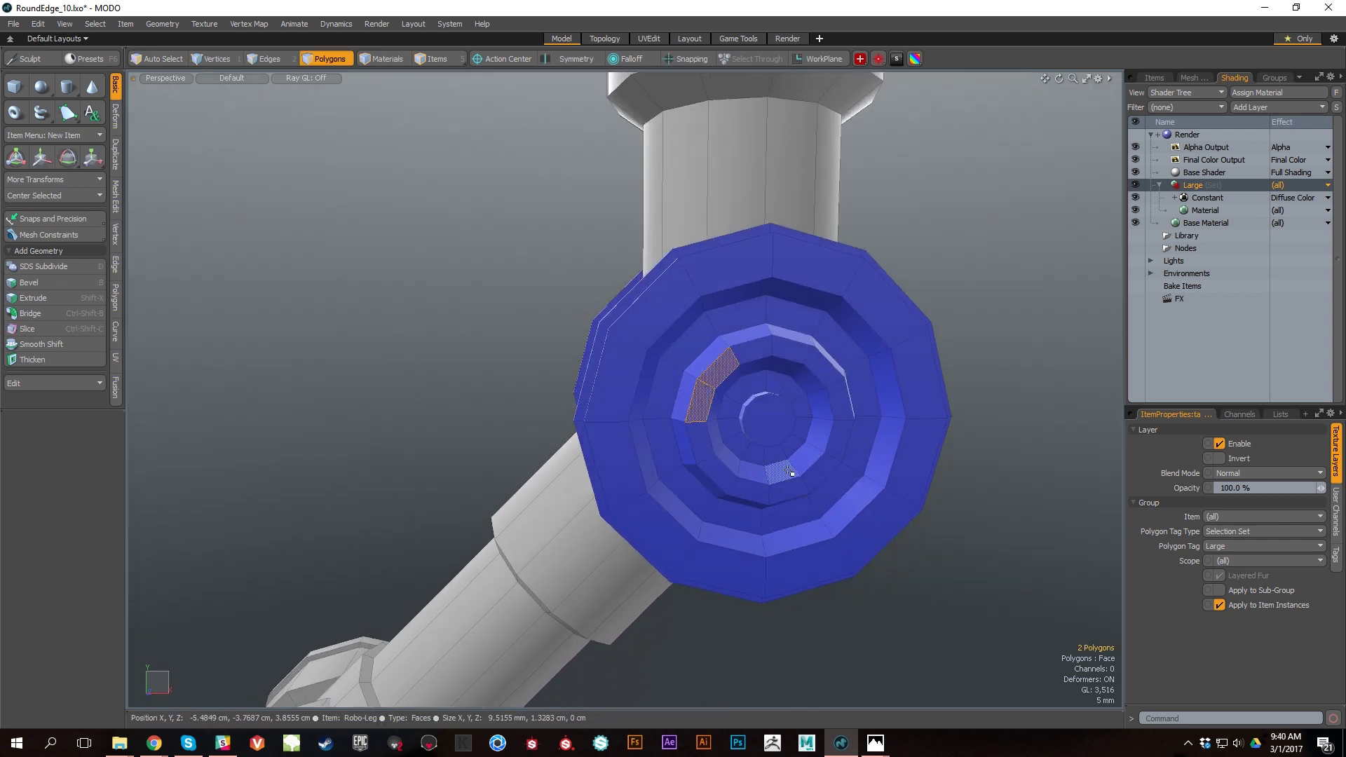
pyautogui.press('l')
pyautogui.hotkey('shift', 'Up')
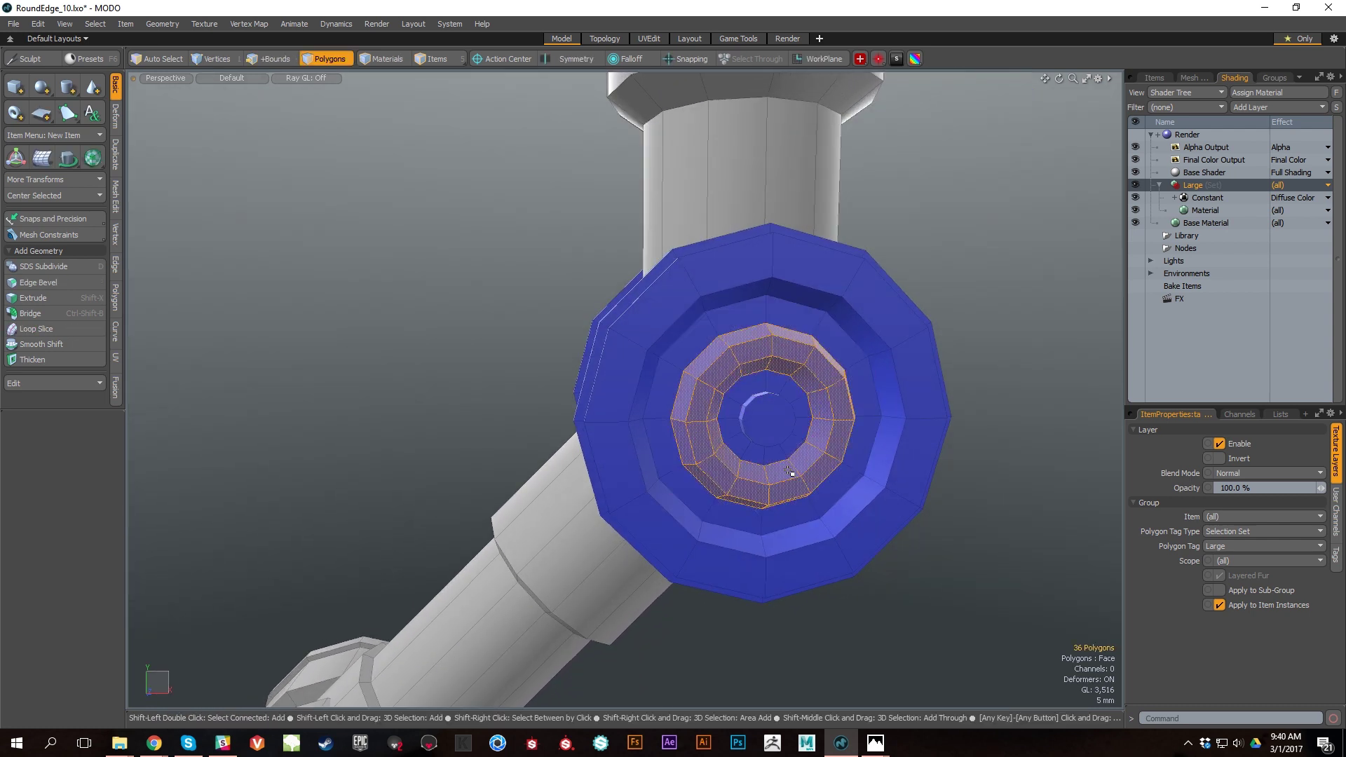
pyautogui.hotkey('shift', 'Up')
pyautogui.hotkey('shift', 'Up')
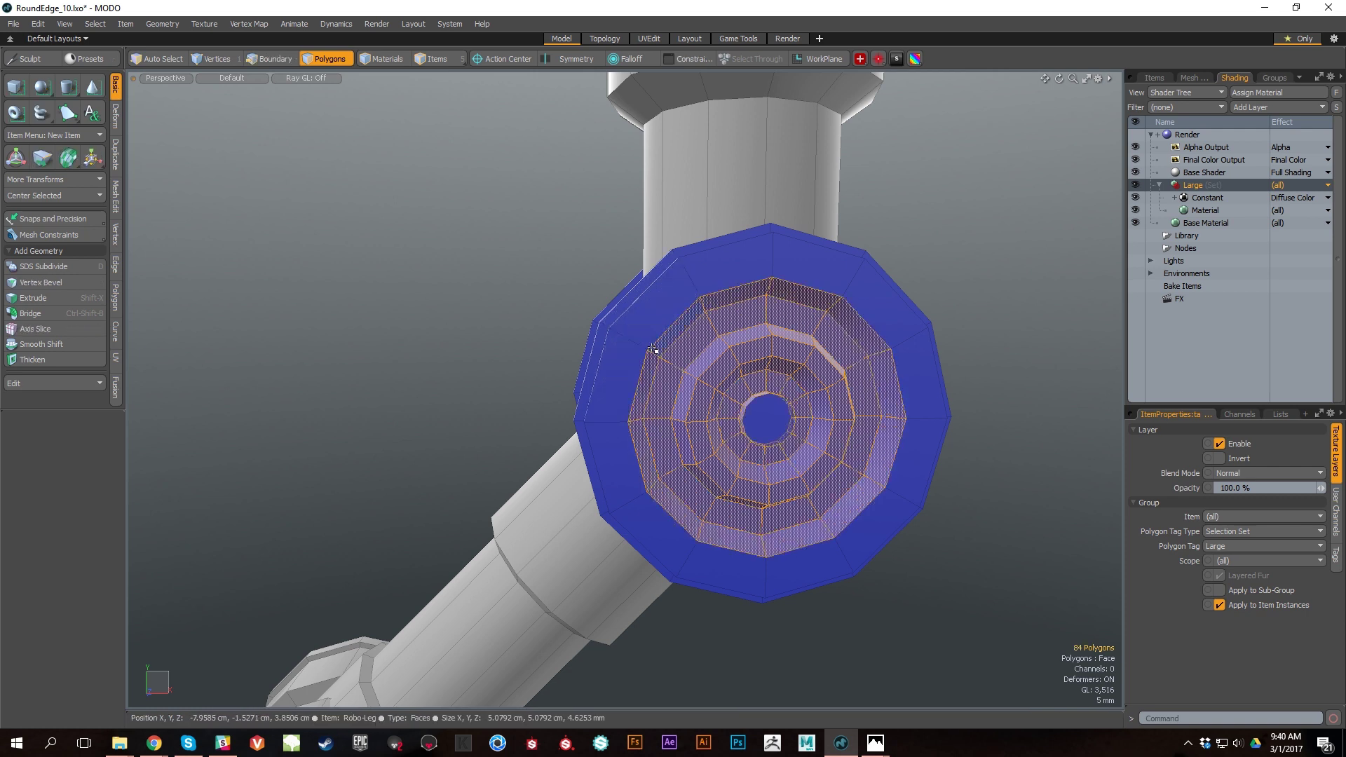
# Step: Replace the ring selection with the joint's center cap, grown outward over the surrounding inner rings
pyautogui.click(728, 378)
pyautogui.keyDown('shift'); pyautogui.doubleClick(814, 386); pyautogui.keyUp('shift')
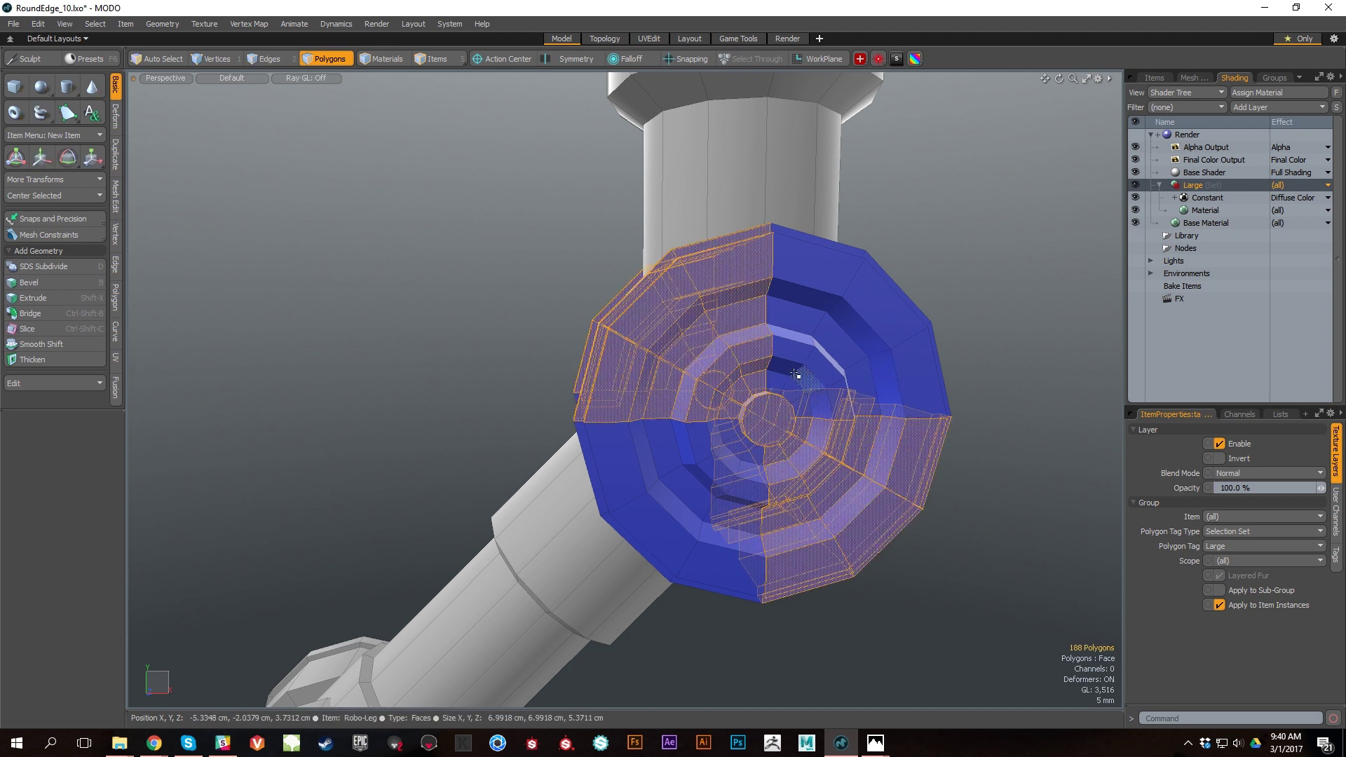
pyautogui.moveTo(796, 377); pyautogui.dragTo(812, 386)
pyautogui.hotkey('shift', 'Up')
pyautogui.hotkey('shift', 'Up')
pyautogui.hotkey('shift', 'Up')
pyautogui.hotkey('shift', 'Up')
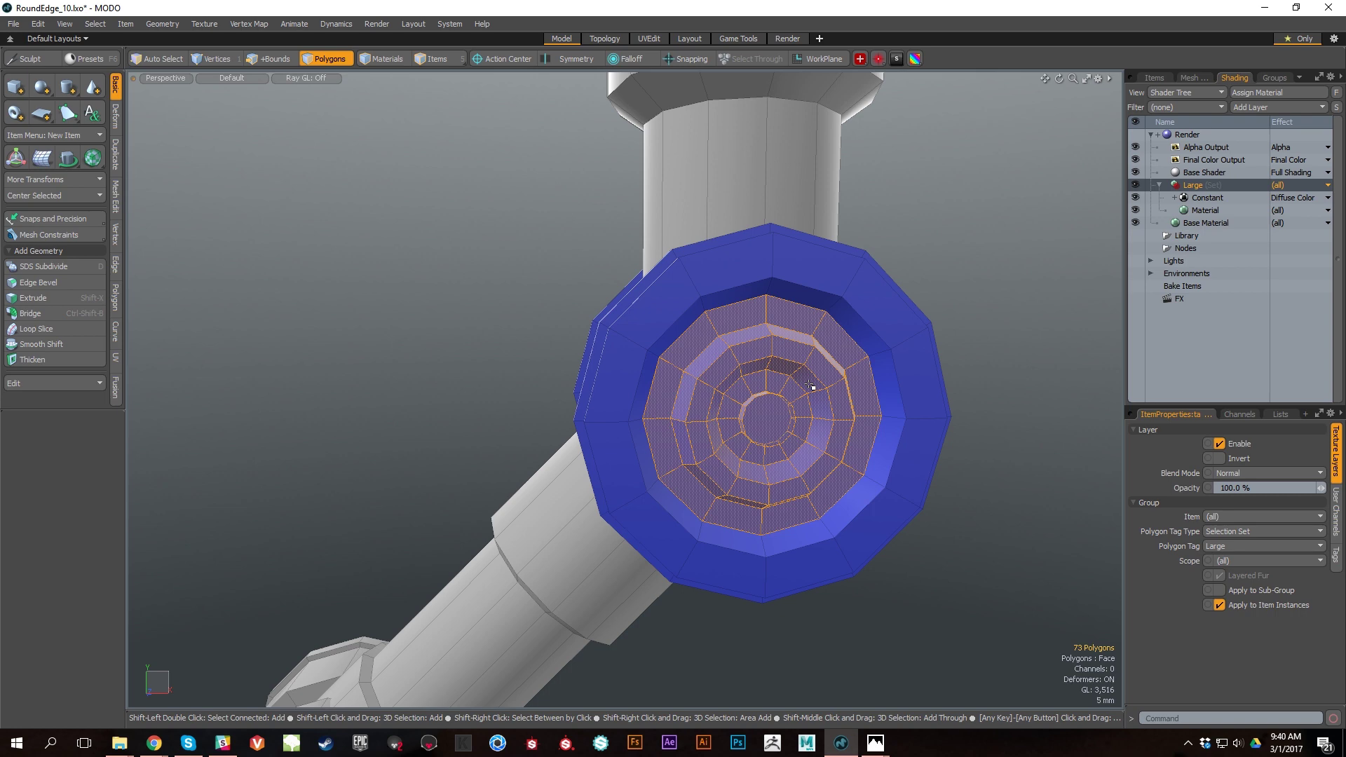
# Step: Try to add the polygon loop around the disc's outer rim to the selection, and clear the selection
pyautogui.keyDown('alt'); pyautogui.moveTo(791, 373); pyautogui.dragTo(1016, 451); pyautogui.keyUp('alt')
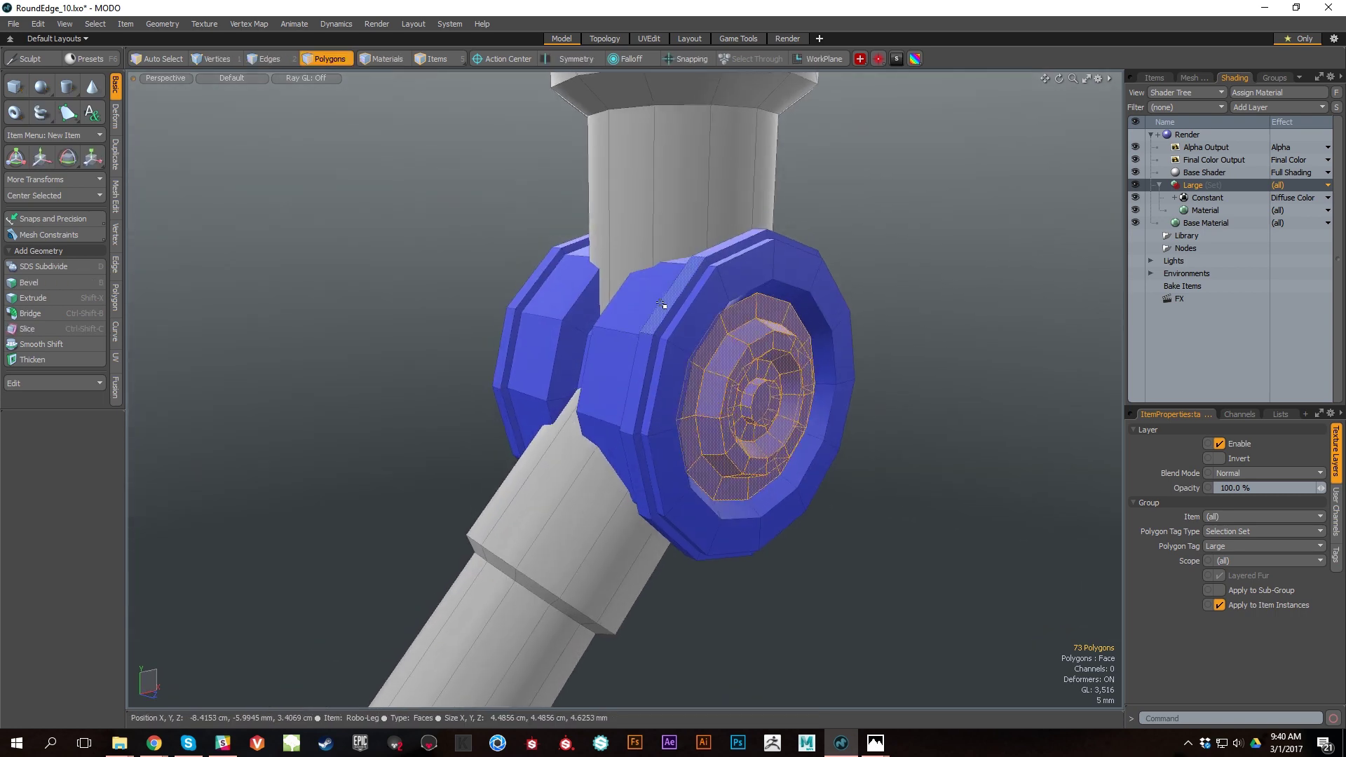
pyautogui.keyDown('shift'); pyautogui.click(662, 303); pyautogui.keyUp('shift')
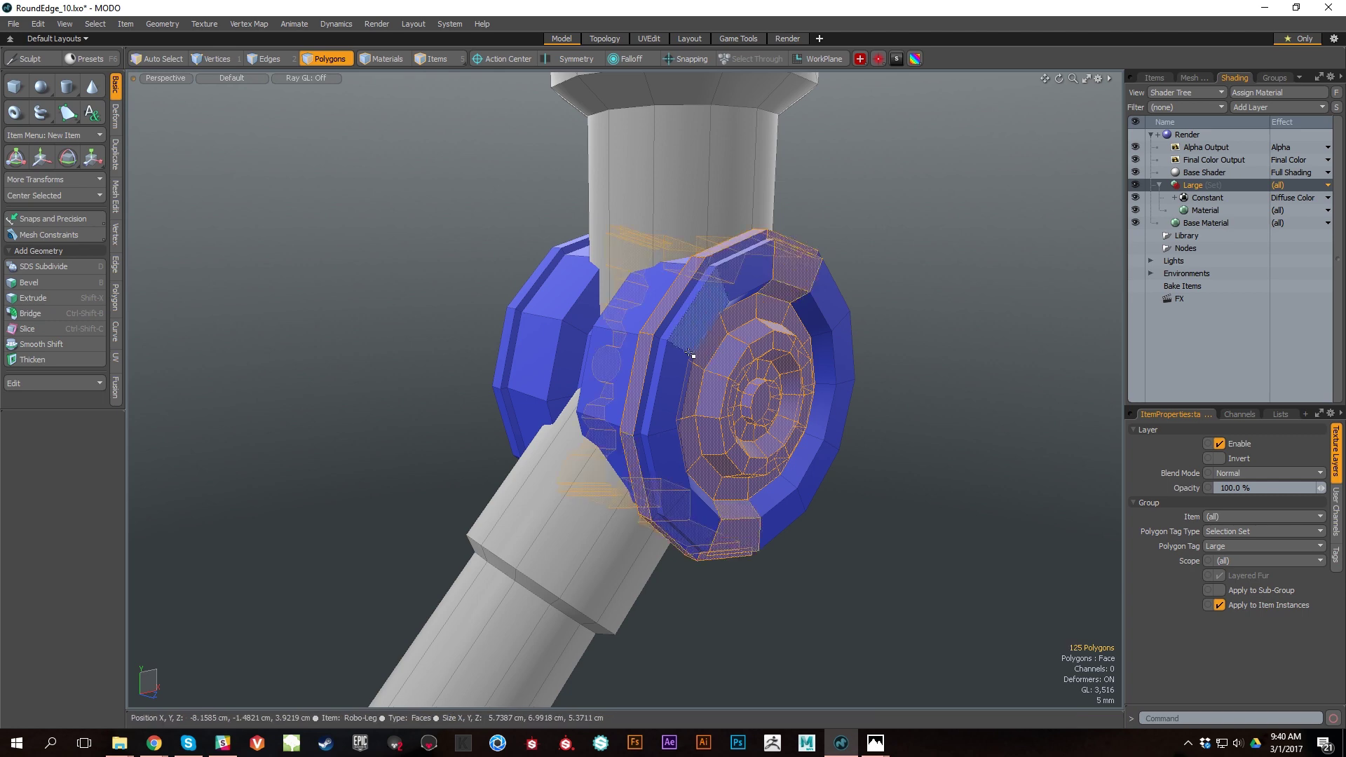
pyautogui.keyDown('alt'); pyautogui.moveTo(692, 299); pyautogui.dragTo(787, 258); pyautogui.keyUp('alt')
pyautogui.keyDown('shift'); pyautogui.click(793, 254); pyautogui.keyUp('shift')
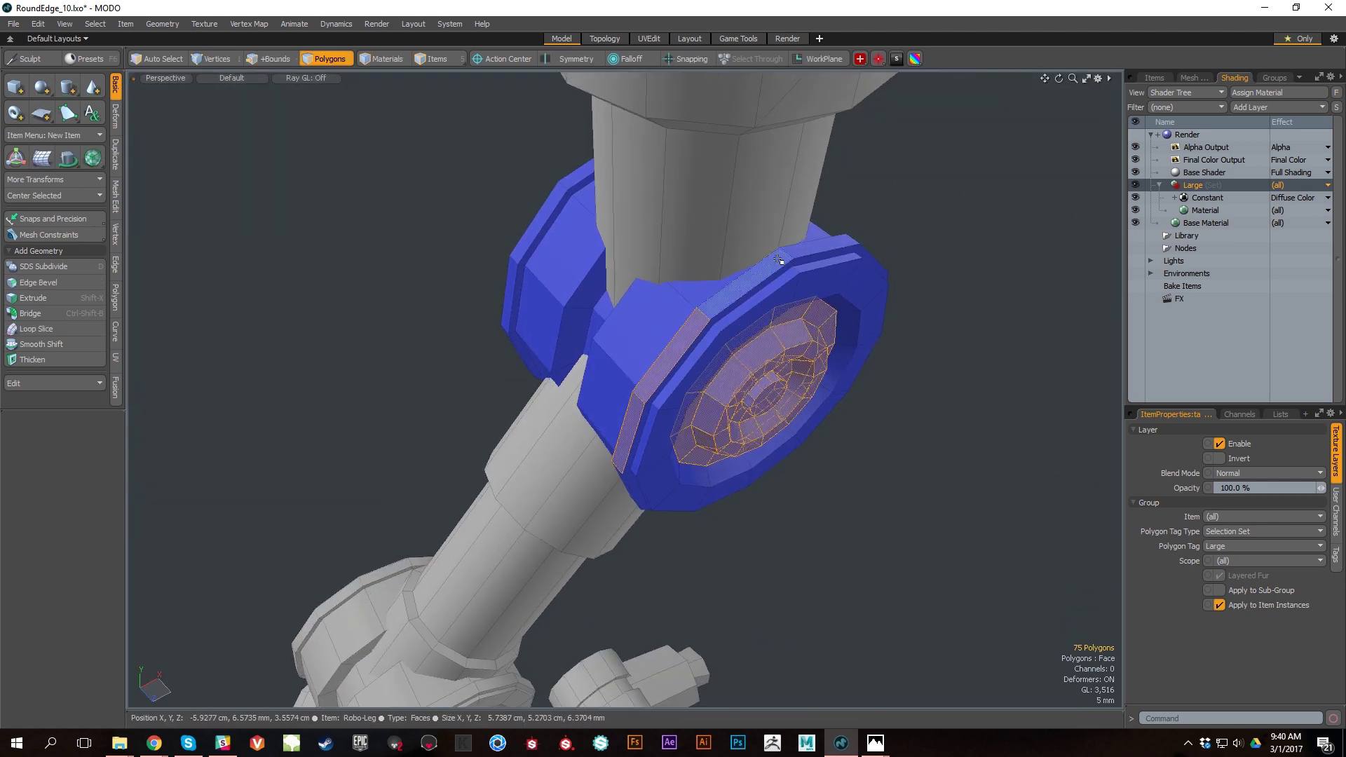
pyautogui.press('l')
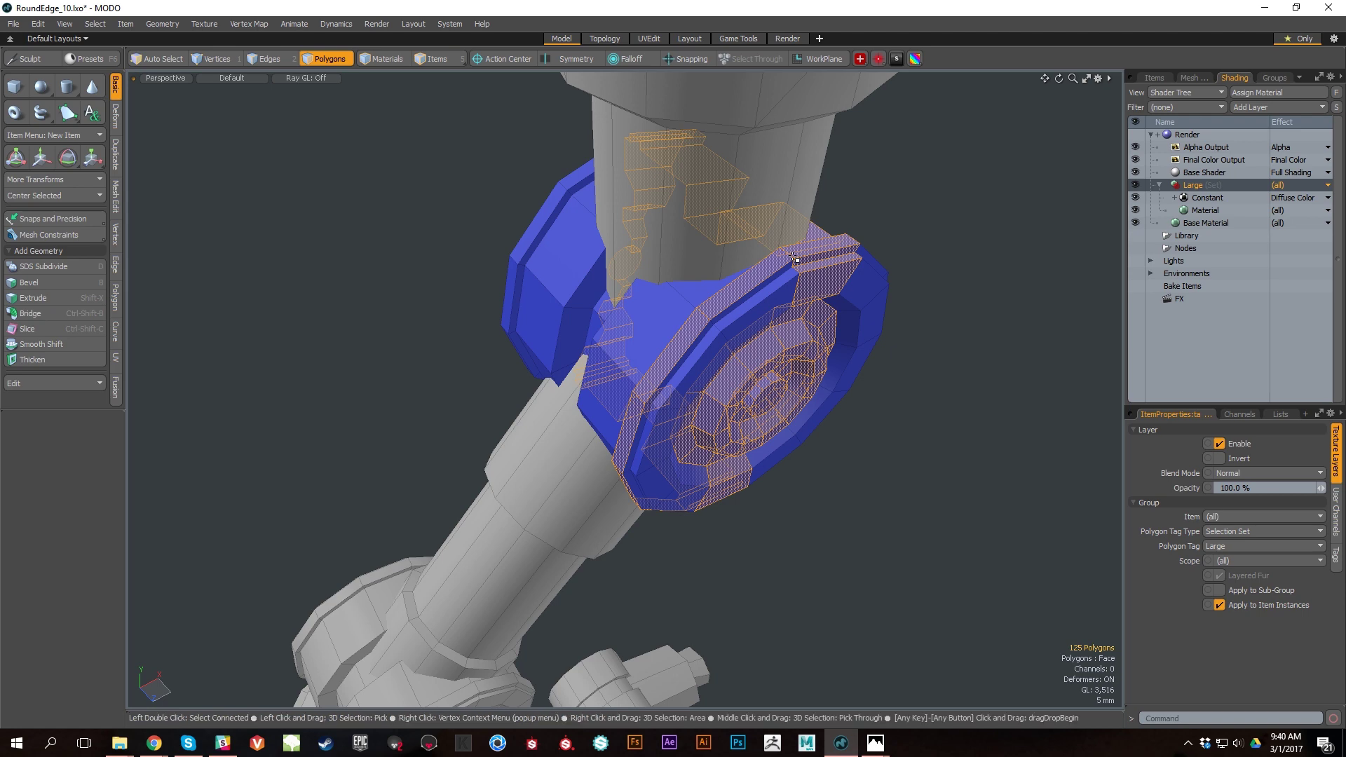
pyautogui.press('Escape')
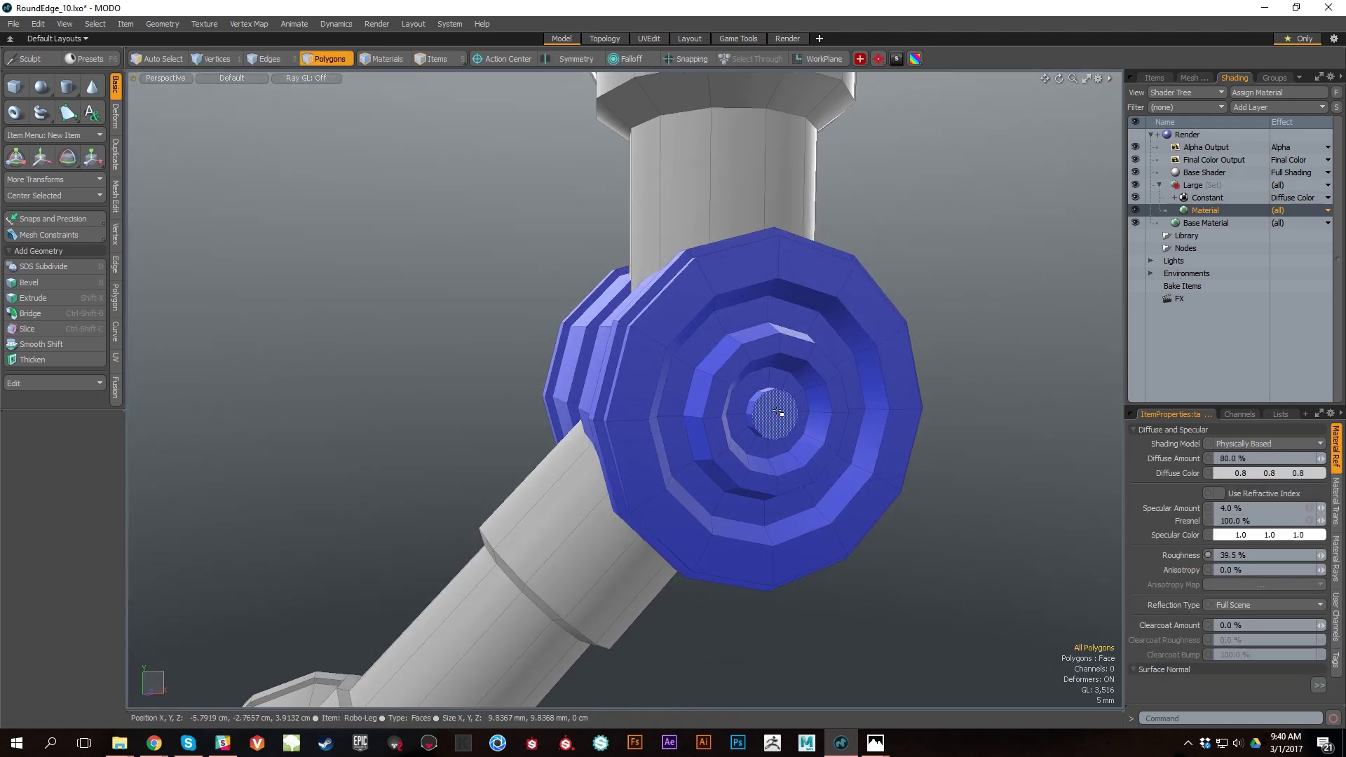
# Step: Try to select the center cap with its surrounding rings plus the disc's side rim loop, and clear the selection
pyautogui.click(773, 414)
pyautogui.hotkey('shift', 'Up')
pyautogui.hotkey('shift', 'Up')
pyautogui.hotkey('shift', 'Up')
pyautogui.hotkey('shift', 'Up')
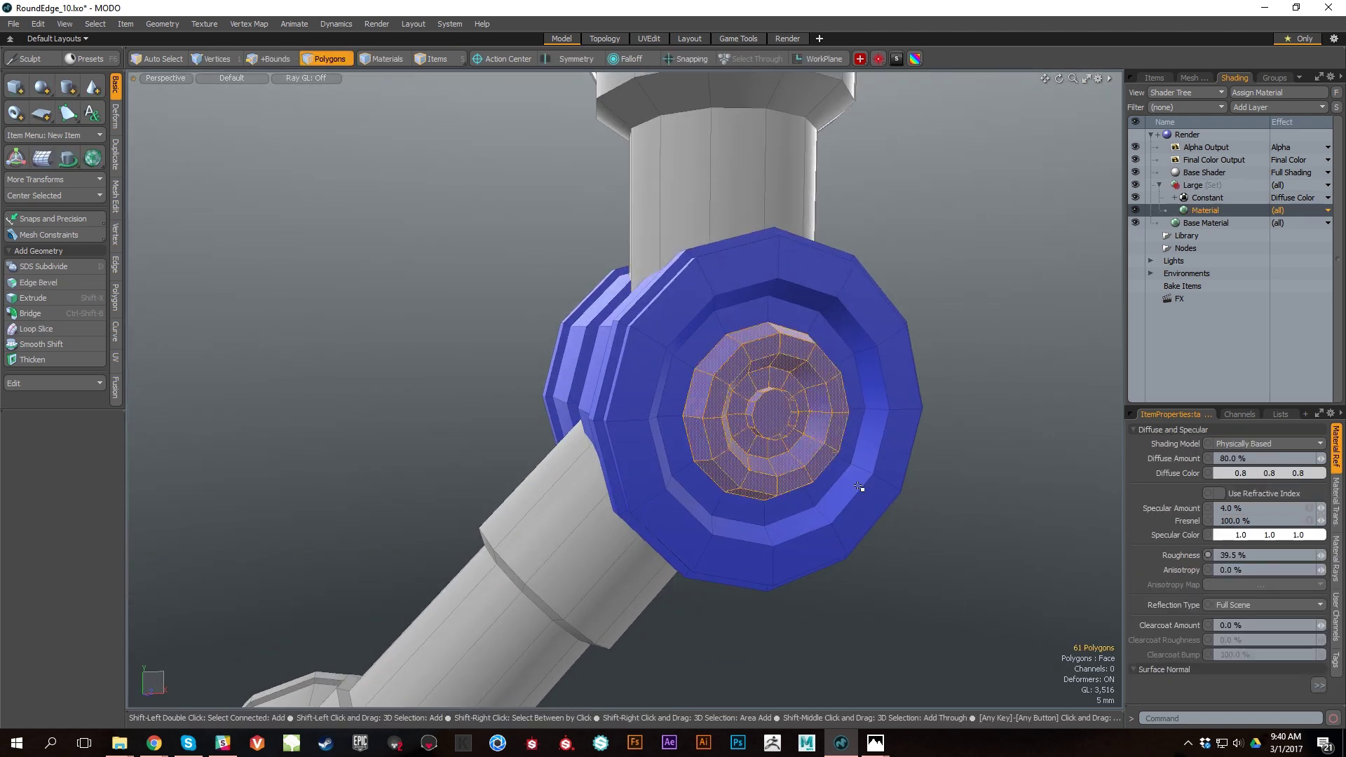
pyautogui.hotkey('shift', 'Up')
pyautogui.keyDown('alt'); pyautogui.moveTo(635, 380); pyautogui.dragTo(796, 373); pyautogui.keyUp('alt')
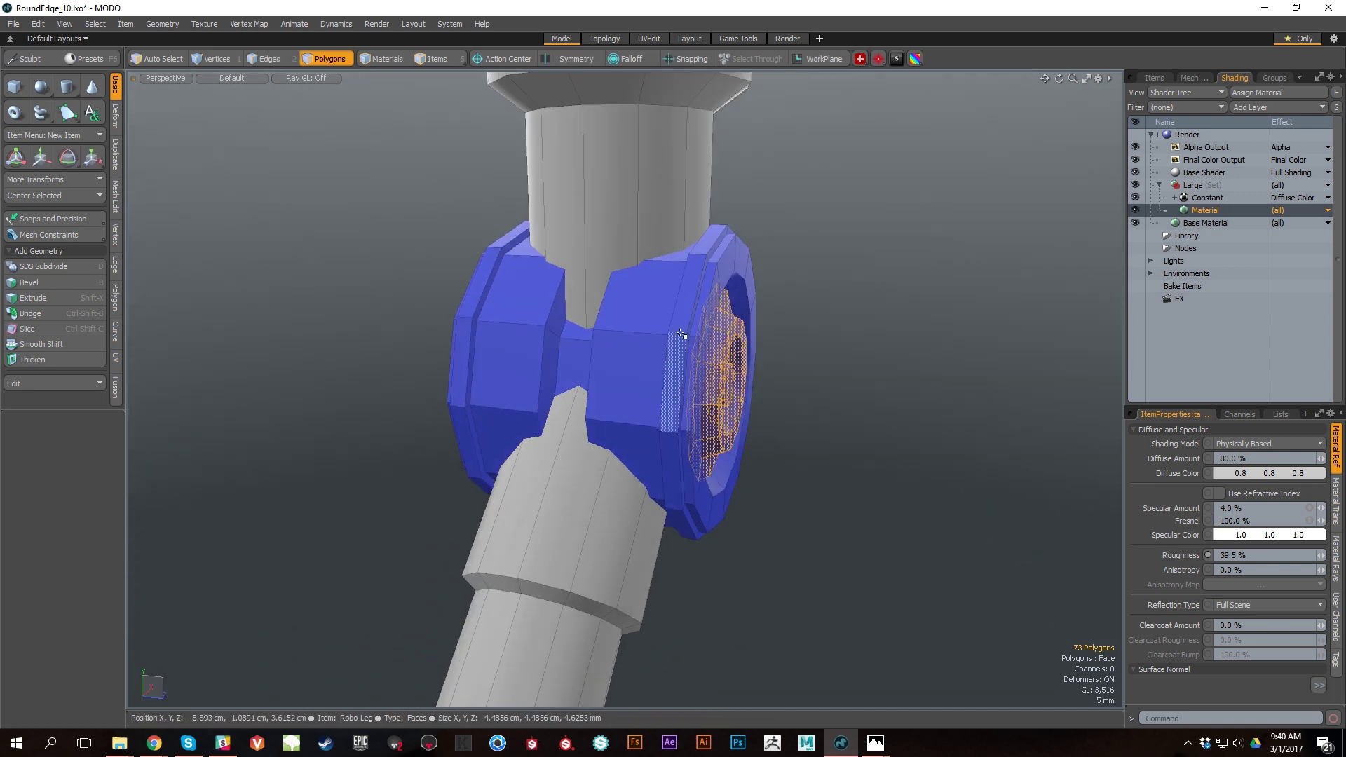
pyautogui.keyDown('shift'); pyautogui.moveTo(682, 322); pyautogui.dragTo(675, 351); pyautogui.keyUp('shift')
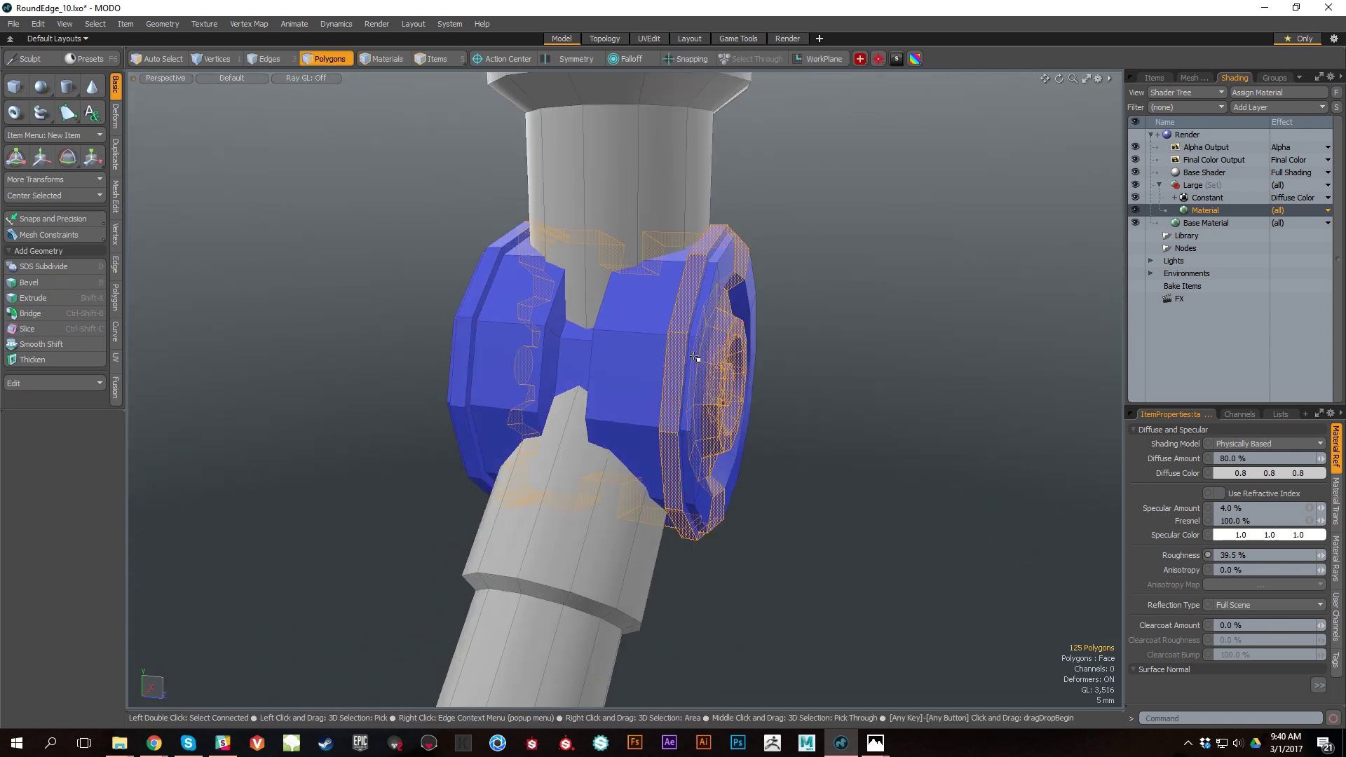
pyautogui.keyDown('alt'); pyautogui.moveTo(696, 358); pyautogui.dragTo(757, 414); pyautogui.keyUp('alt')
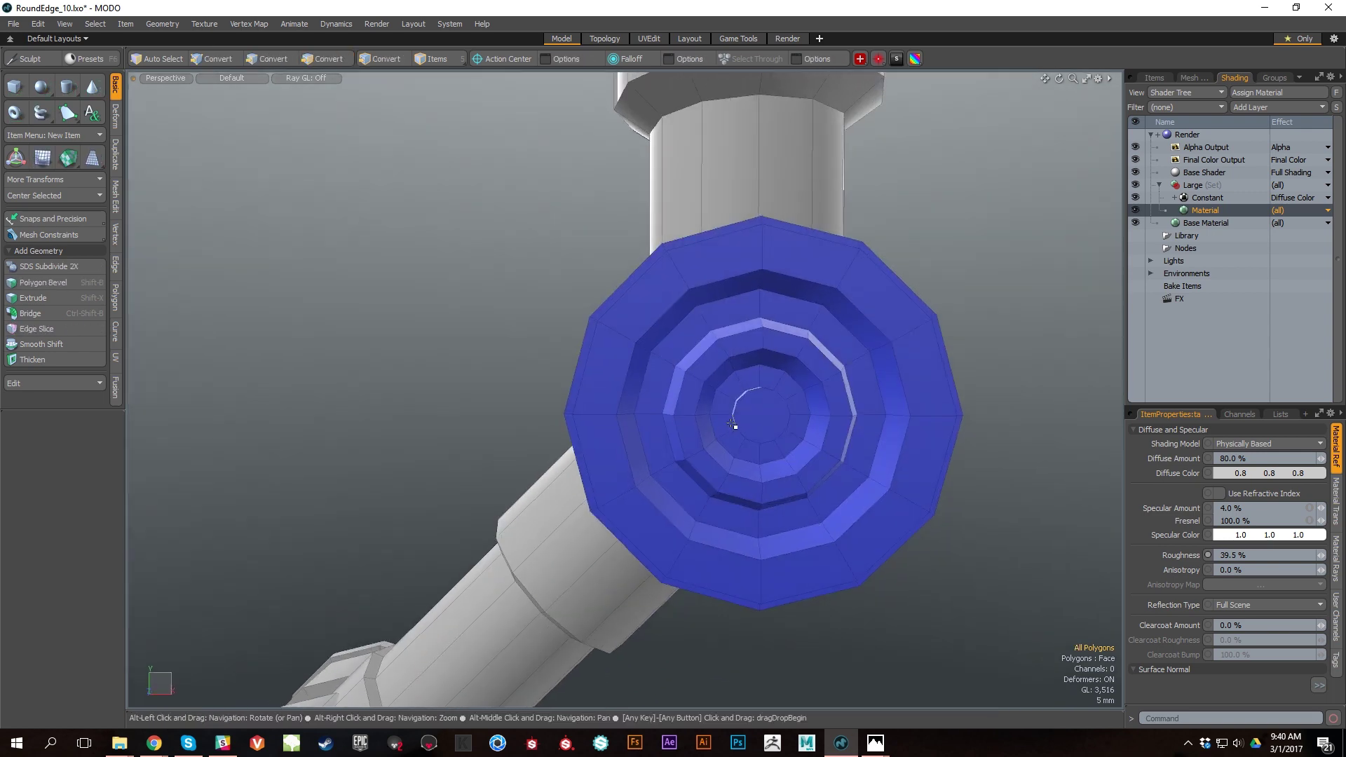
# Step: Select the blue joint's center cap polygon and grow the selection outward across the concentric rings to the recessed area
pyautogui.click(757, 414)
pyautogui.hotkey('shift', 'Up')
pyautogui.hotkey('shift', 'Up')
pyautogui.hotkey('shift', 'Up')
pyautogui.hotkey('shift', 'Up')
pyautogui.hotkey('shift', 'Up')
pyautogui.hotkey('shift', 'Up')
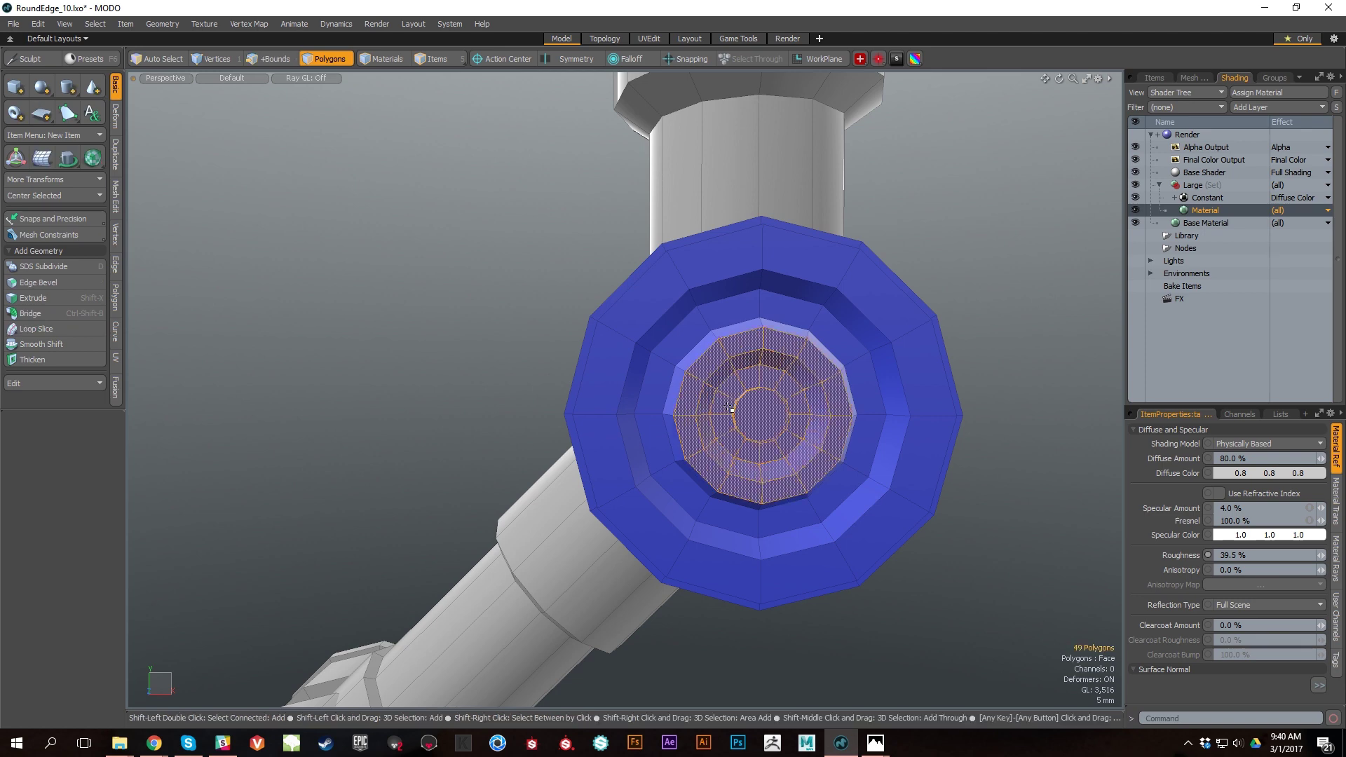
pyautogui.keyDown('alt'); pyautogui.moveTo(631, 339); pyautogui.dragTo(821, 354); pyautogui.keyUp('alt')
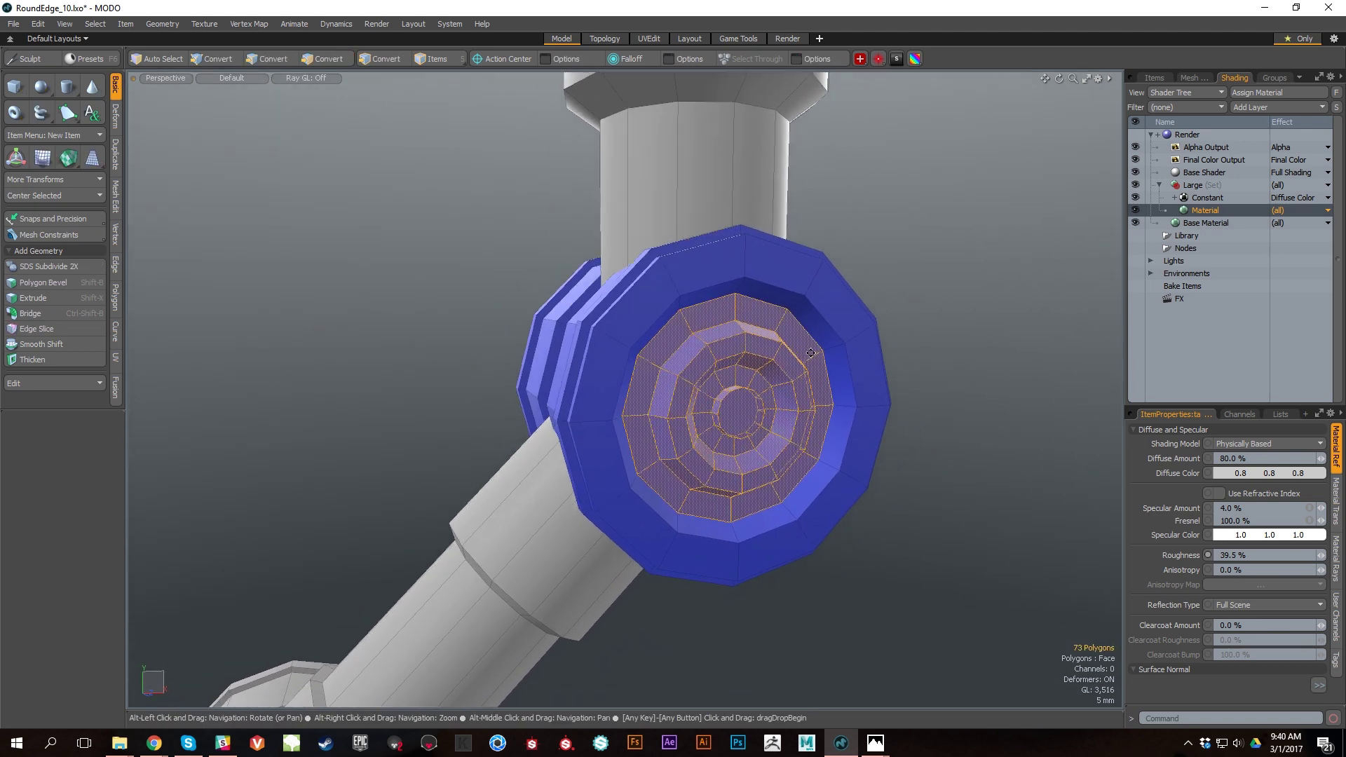
# Step: Reselect the blue joint's center cap polygon and grow the selection outward six times over the concentric rings
pyautogui.click(95, 25)
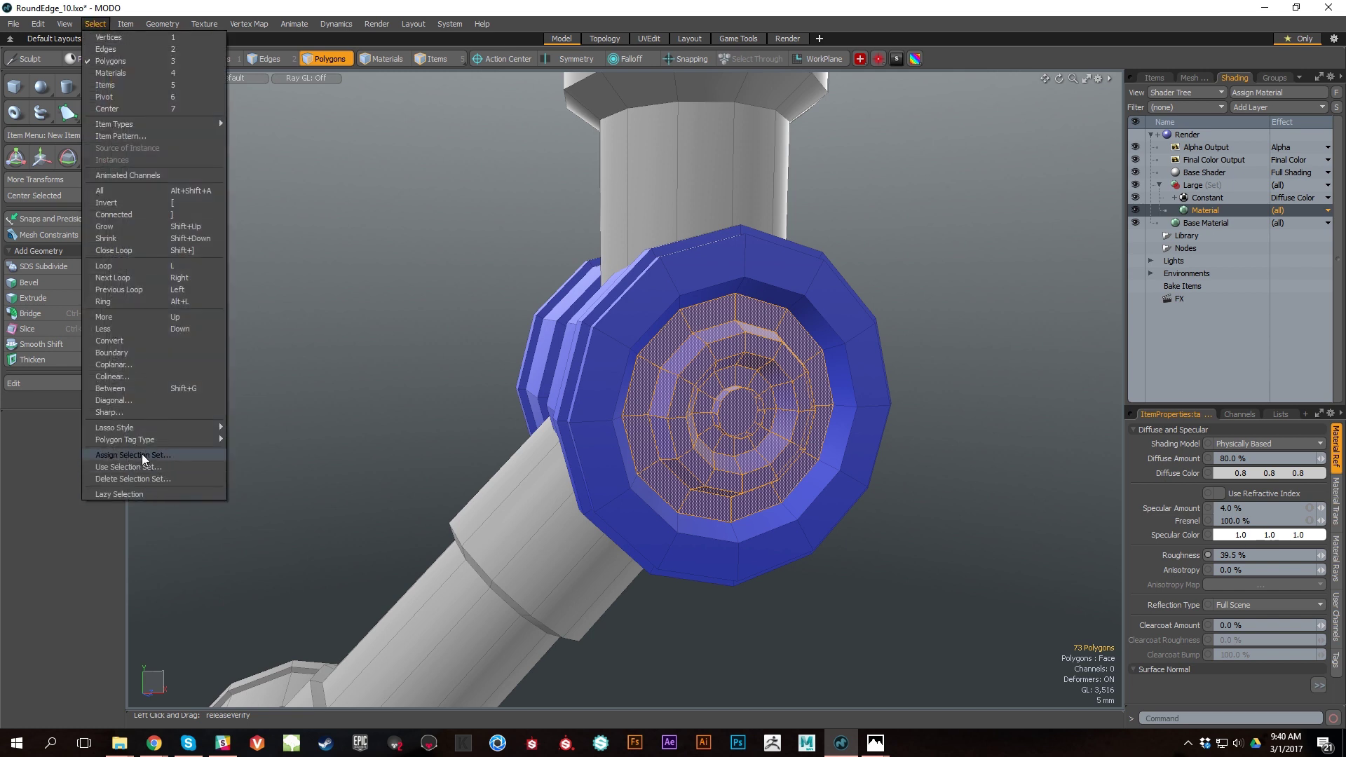
pyautogui.click(439, 298)
pyautogui.click(752, 414)
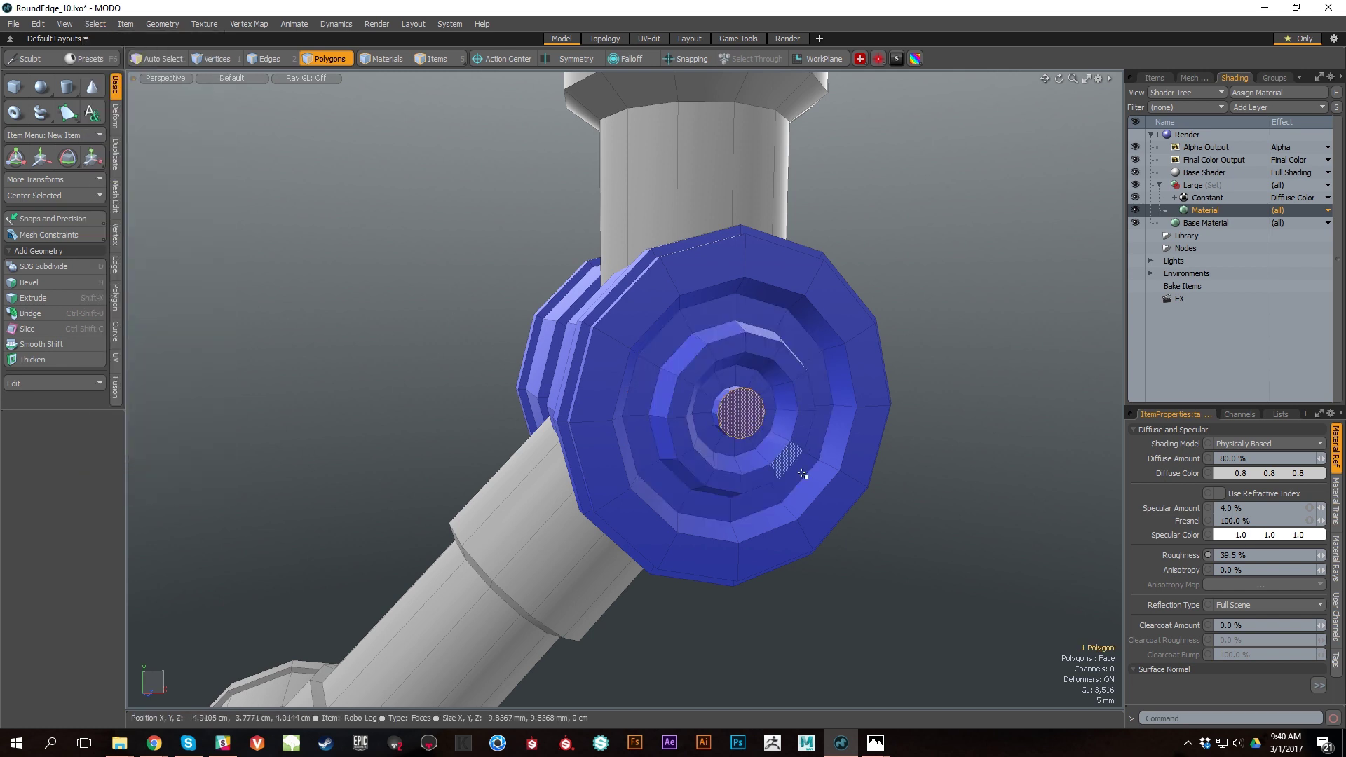
pyautogui.hotkey('shift', 'Up')
pyautogui.hotkey('shift', 'Up')
pyautogui.hotkey('shift', 'Up')
pyautogui.hotkey('shift', 'Up')
pyautogui.hotkey('shift', 'Up')
pyautogui.hotkey('shift', 'Up')
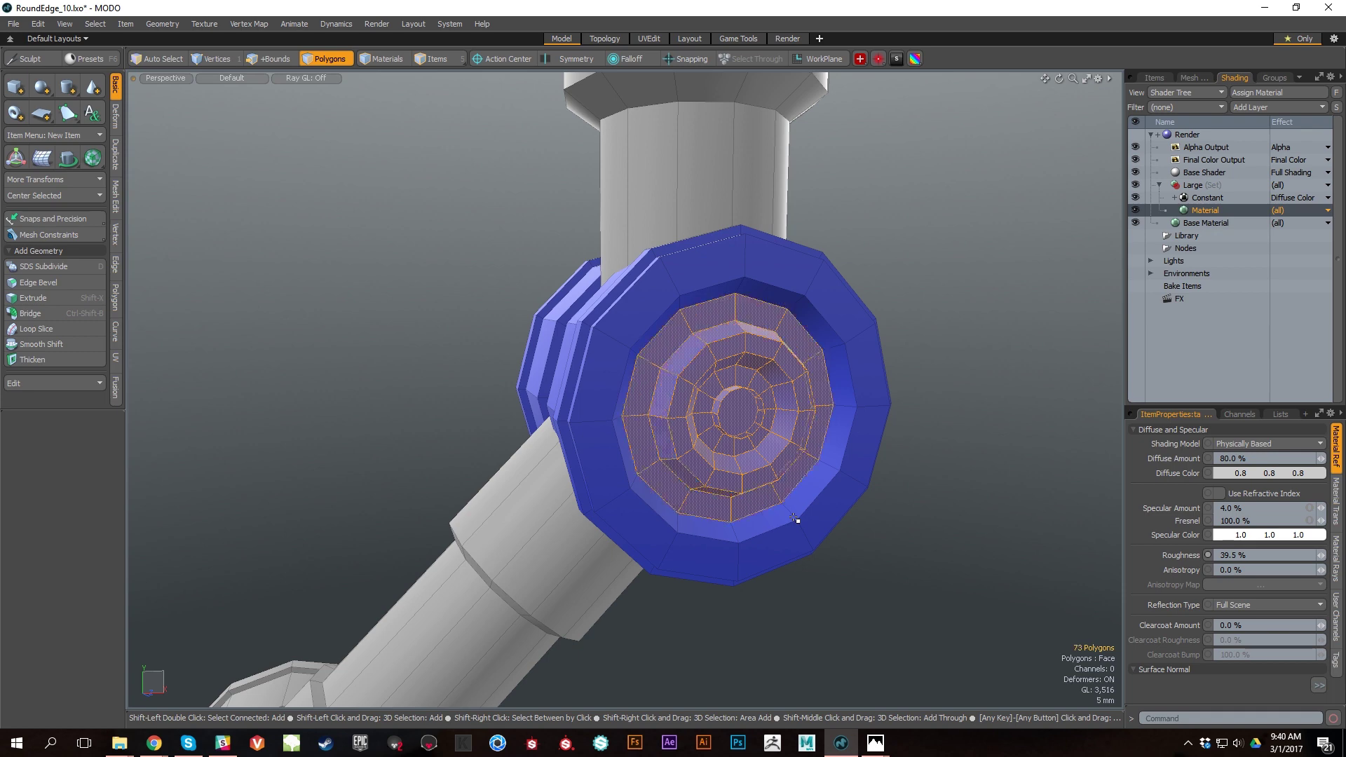
# Step: Tag the selected cap and ring polygons as Medium with the round edge tags, and clear the selection
pyautogui.keyDown('alt'); pyautogui.moveTo(747, 461); pyautogui.dragTo(832, 427); pyautogui.keyUp('alt')
pyautogui.keyDown('alt'); pyautogui.moveTo(943, 393); pyautogui.dragTo(860, 410); pyautogui.keyUp('alt')
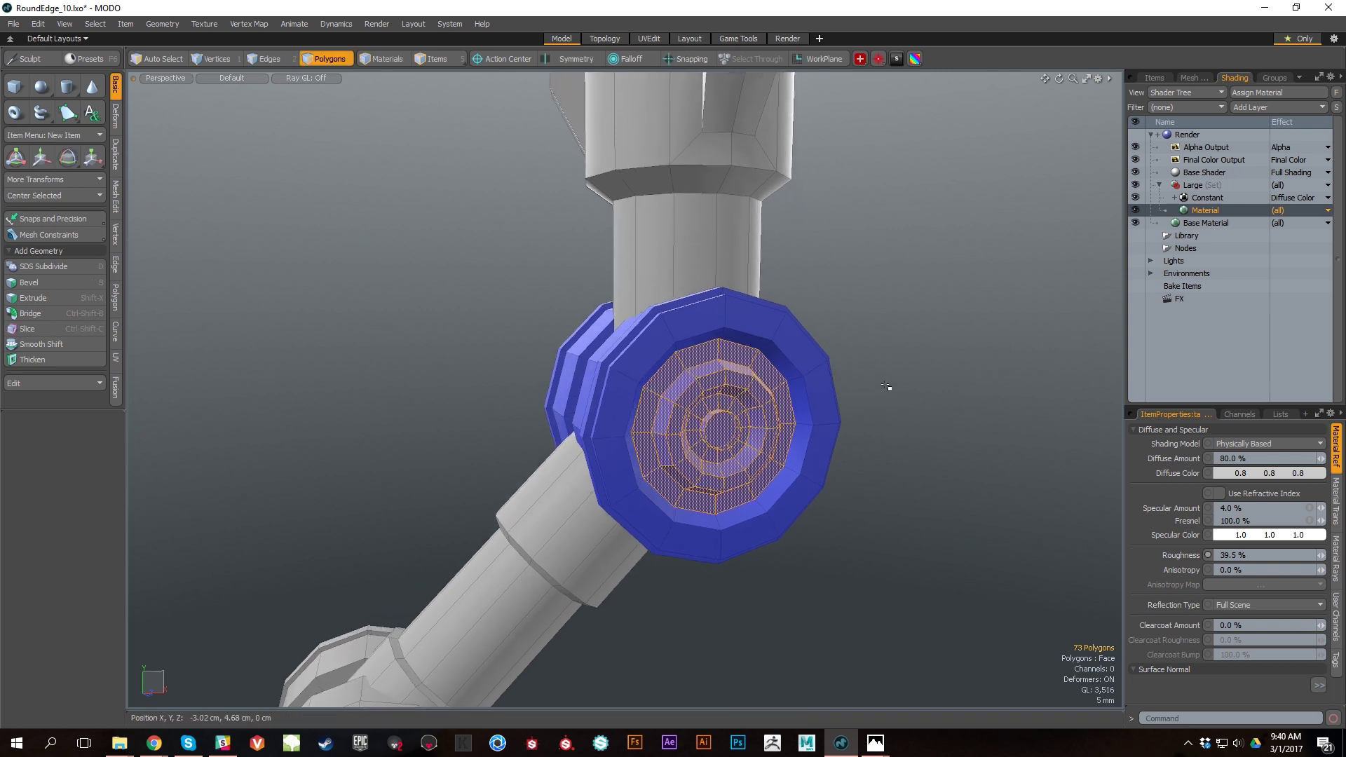
pyautogui.hotkey('alt', 'space')
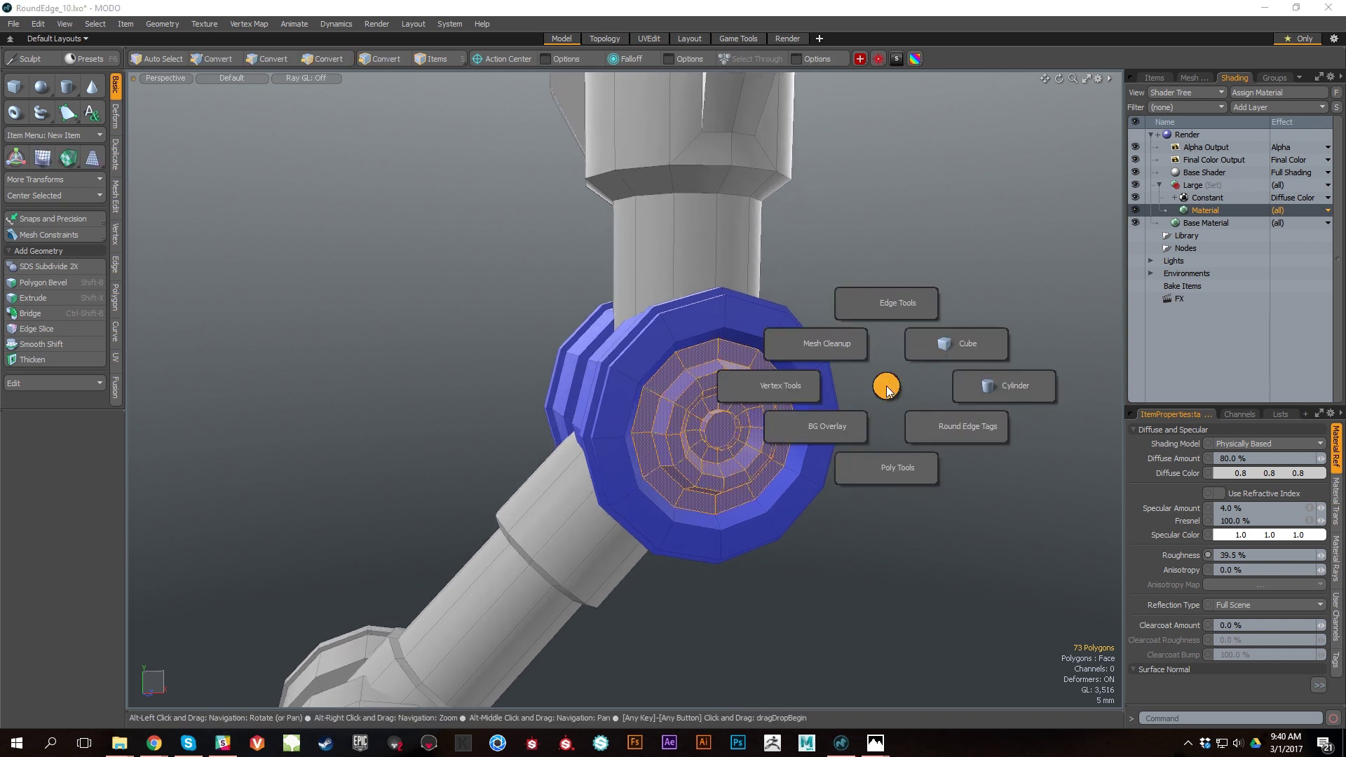
pyautogui.click(973, 436)
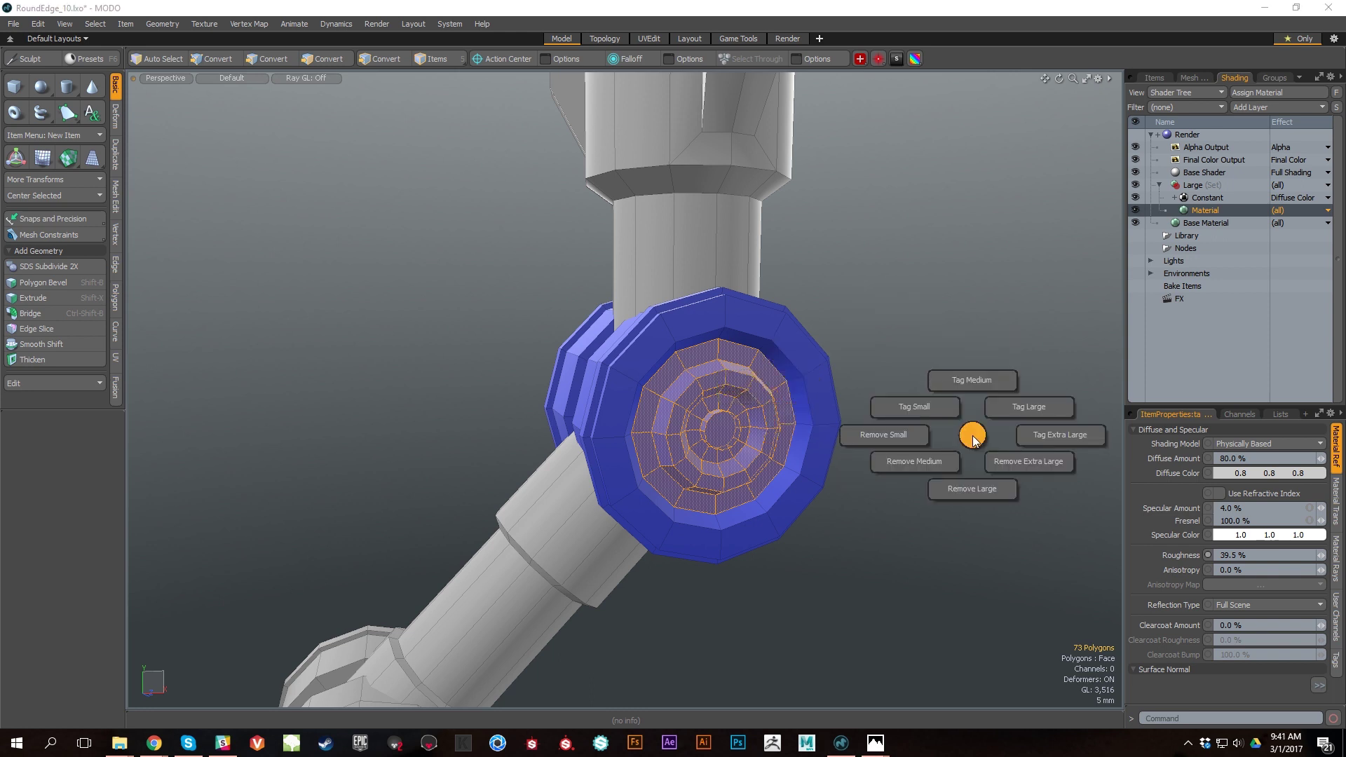
pyautogui.click(975, 381)
pyautogui.click(896, 375)
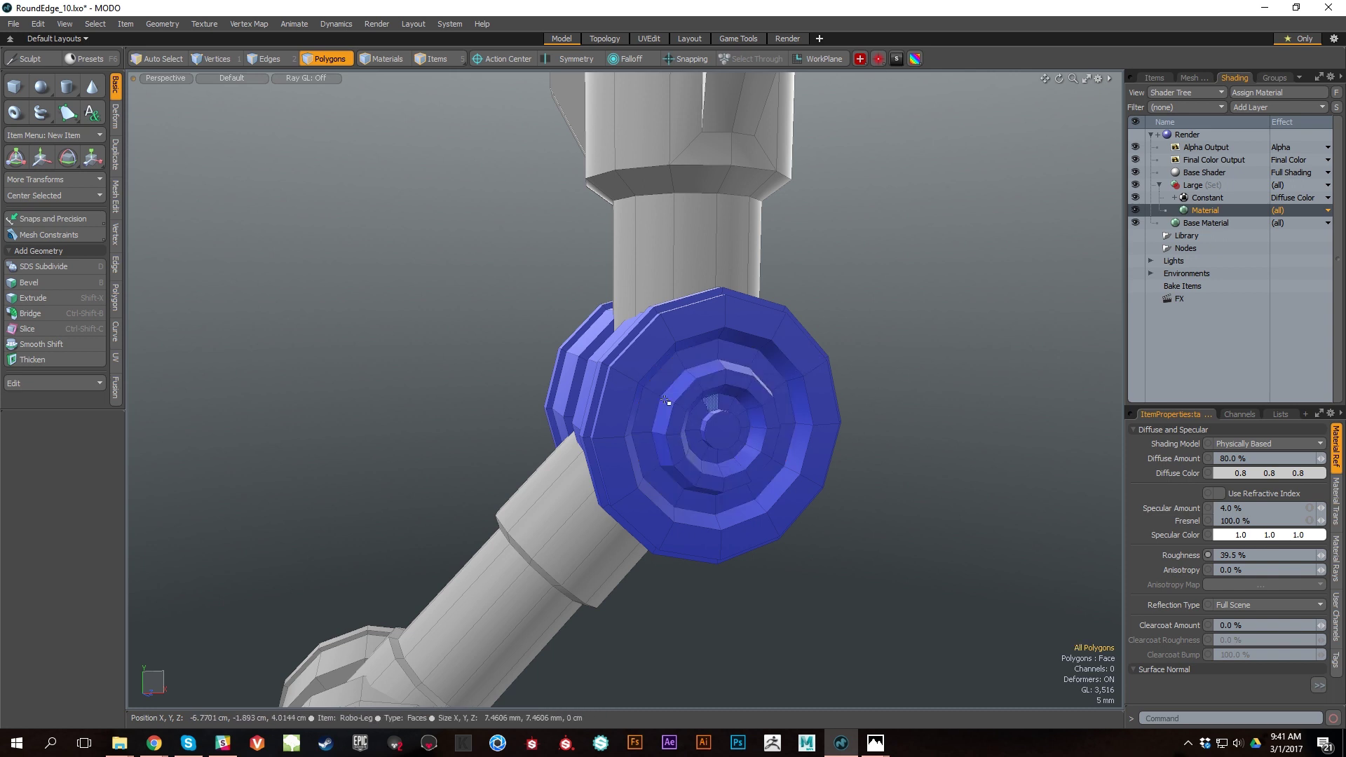
# Step: Check which selection set names are available for reuse, and cancel without selecting one
pyautogui.click(95, 24)
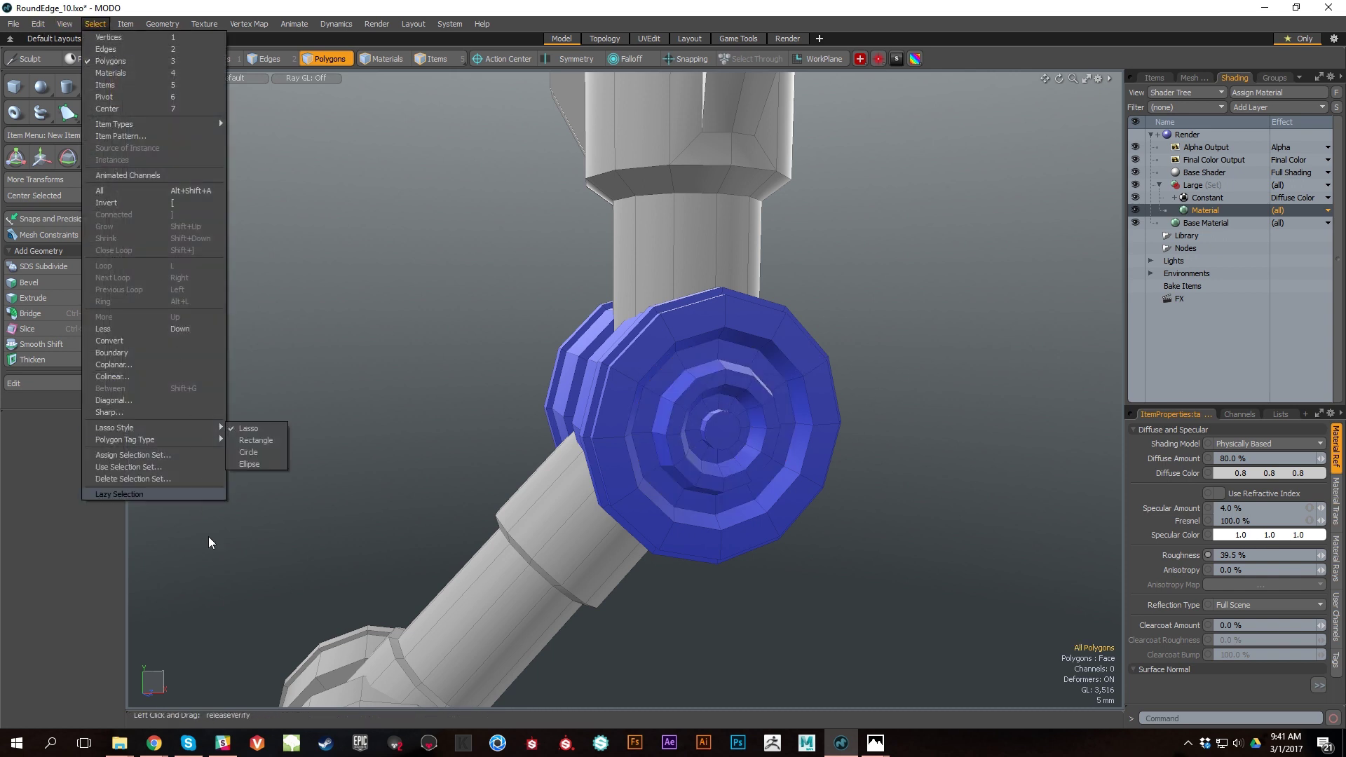
pyautogui.click(157, 466)
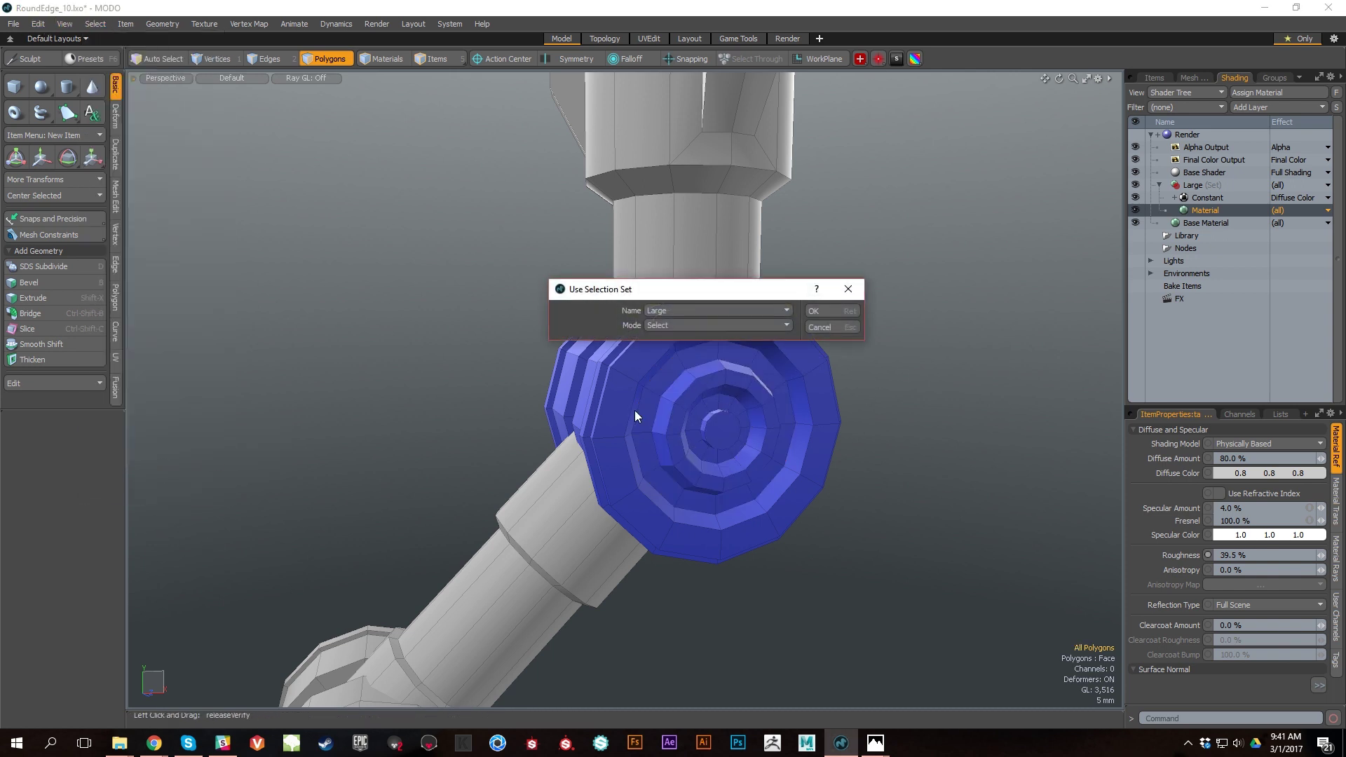
pyautogui.click(775, 311)
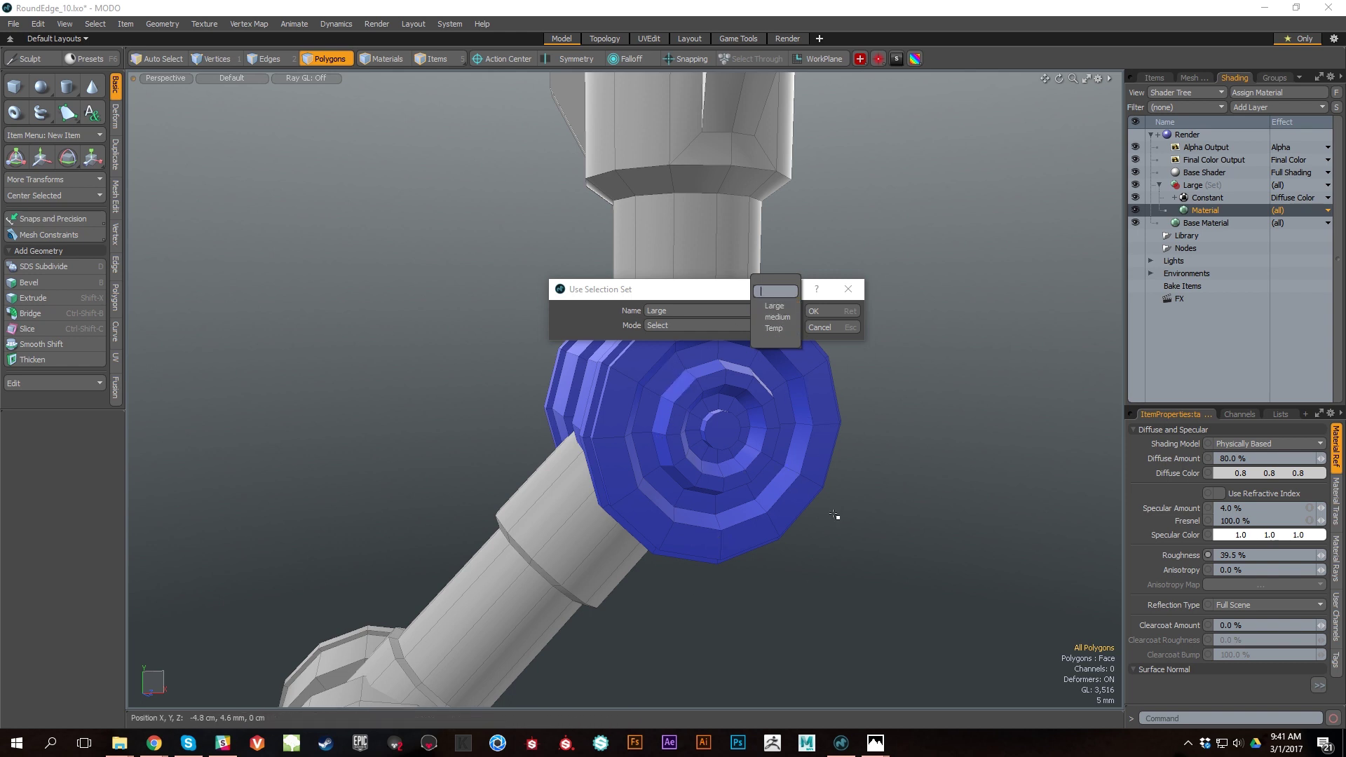
pyautogui.click(827, 330)
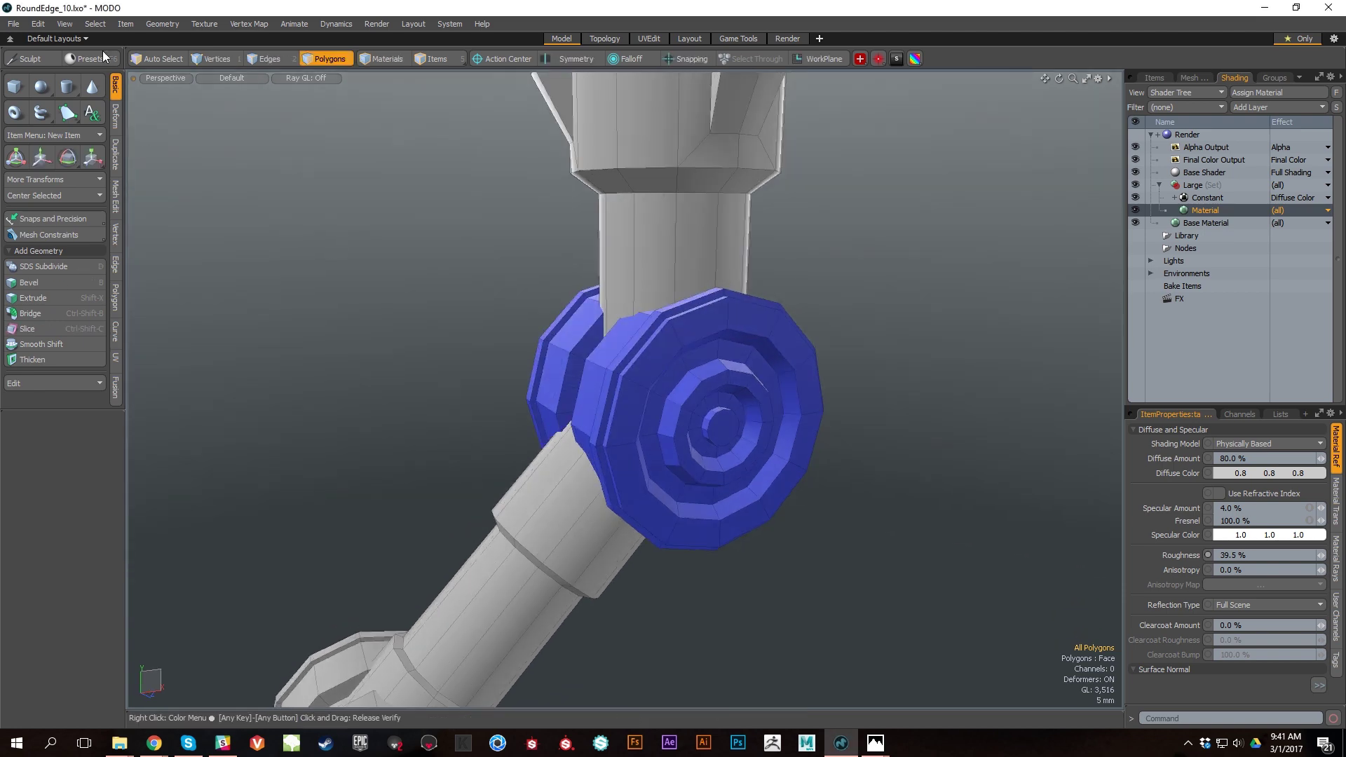
# Step: Delete the Large polygon selection set
pyautogui.click(95, 24)
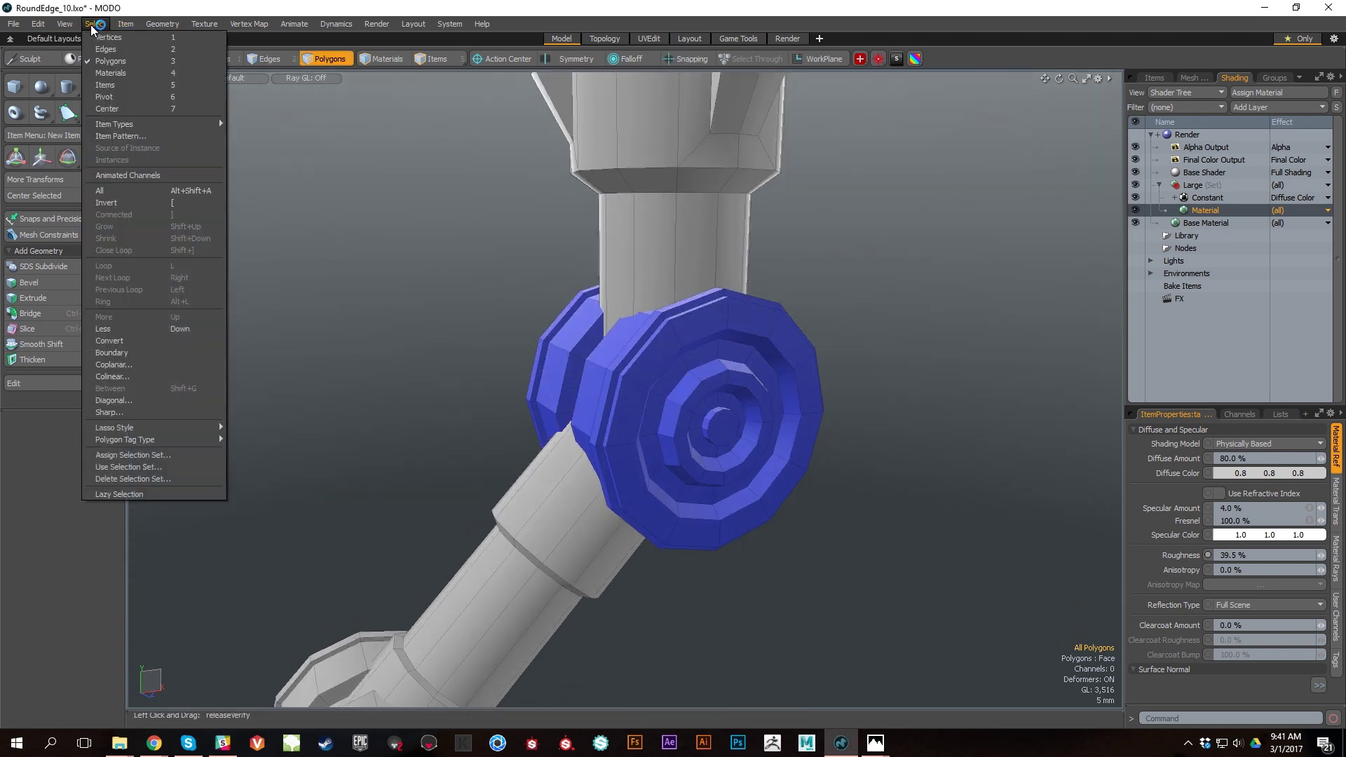
pyautogui.click(151, 479)
pyautogui.click(813, 311)
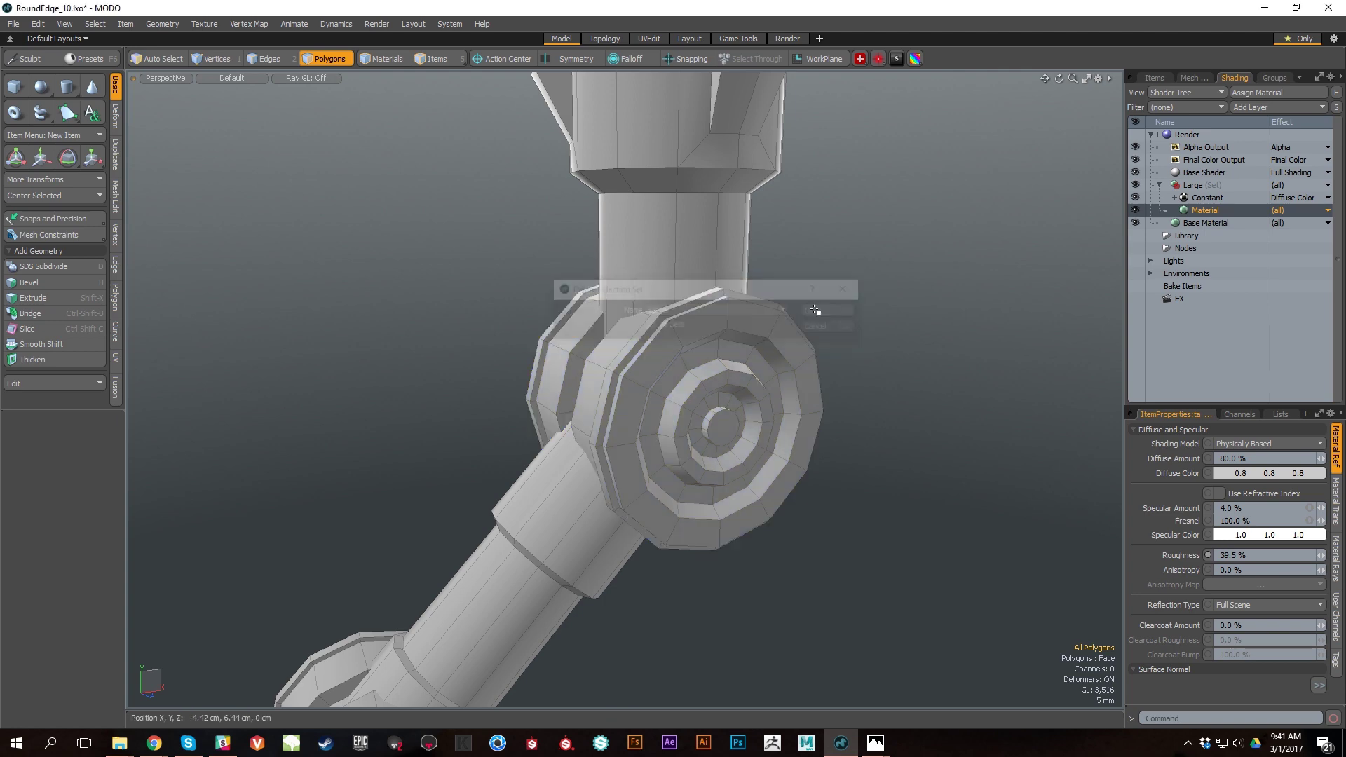
# Step: Select all connected polygons of the round joint, tag them as Large with the round edge tags, and clear the selection
pyautogui.keyDown('alt'); pyautogui.moveTo(718, 421); pyautogui.dragTo(709, 387); pyautogui.keyUp('alt')
pyautogui.tripleClick(718, 384)
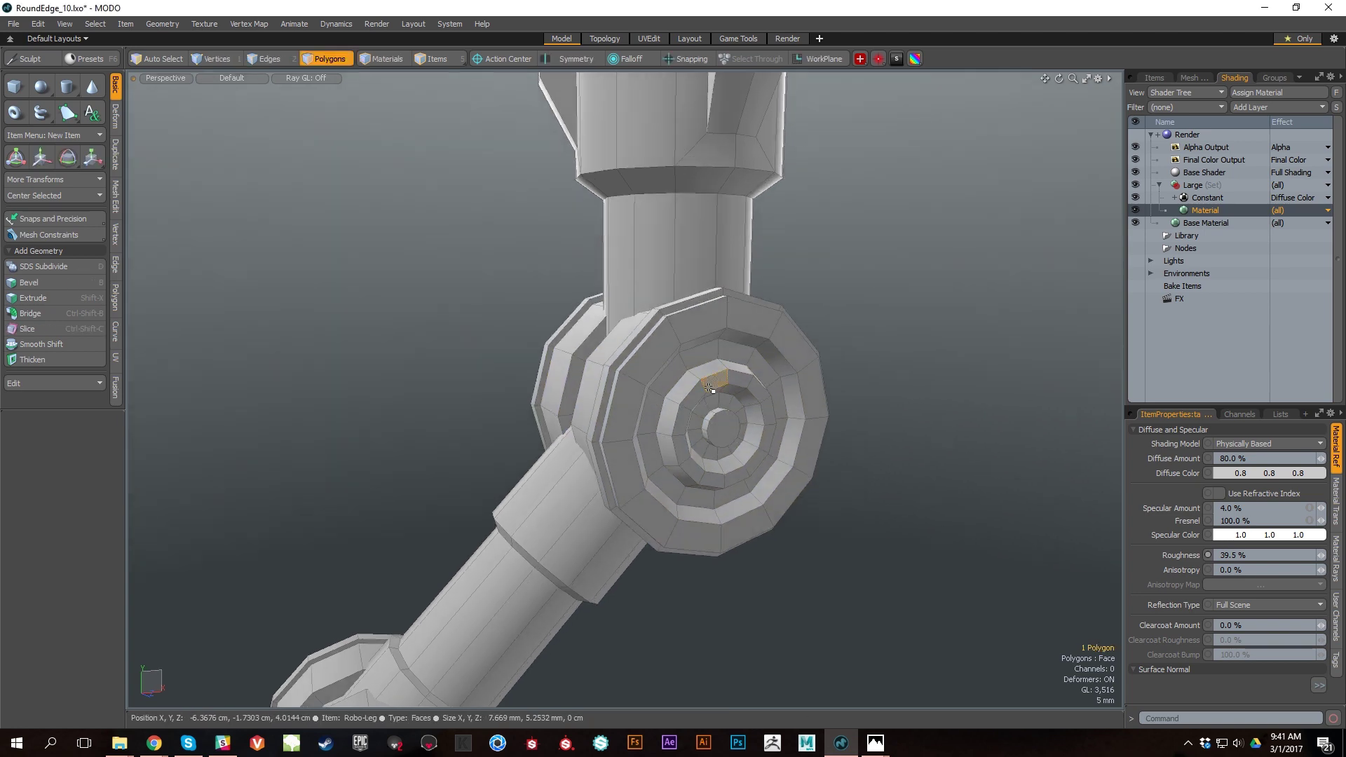
pyautogui.doubleClick(738, 400)
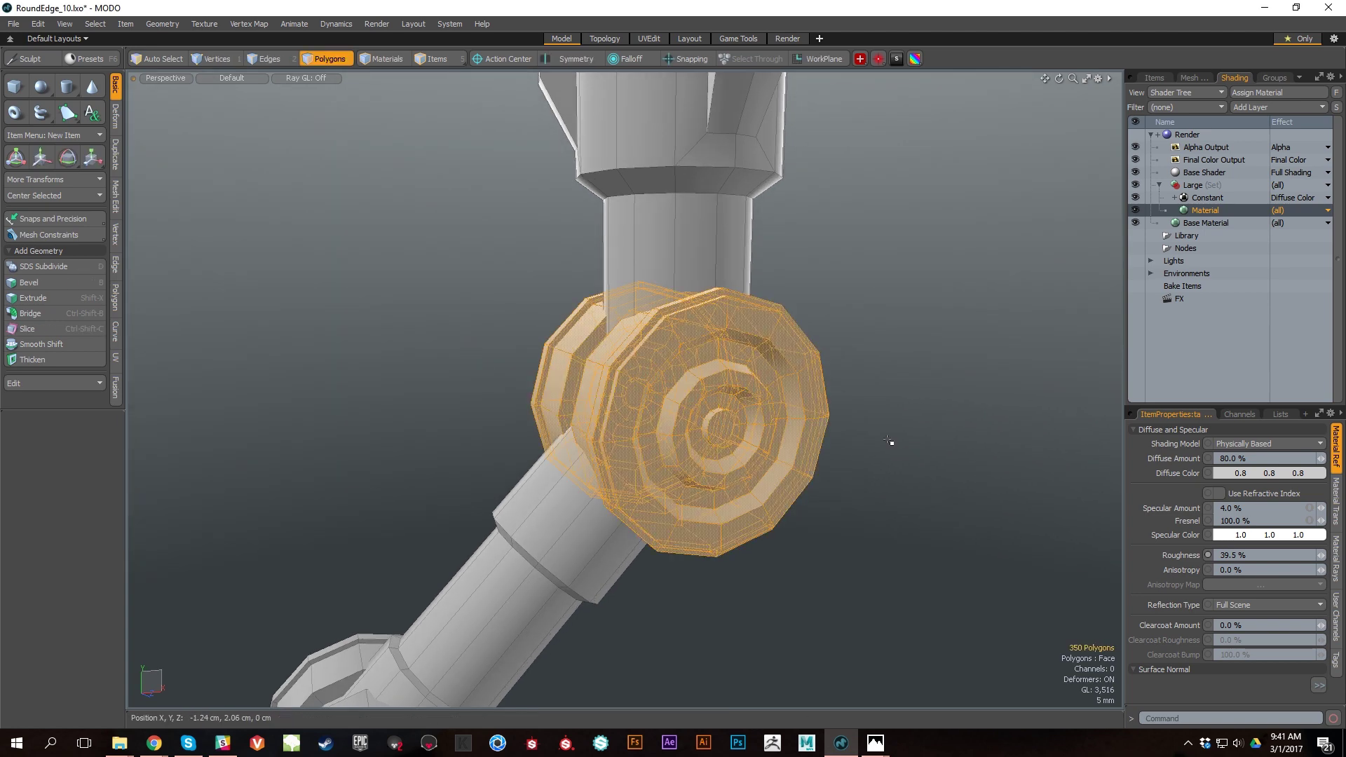
pyautogui.hotkey('alt', 'space')
pyautogui.click(972, 487)
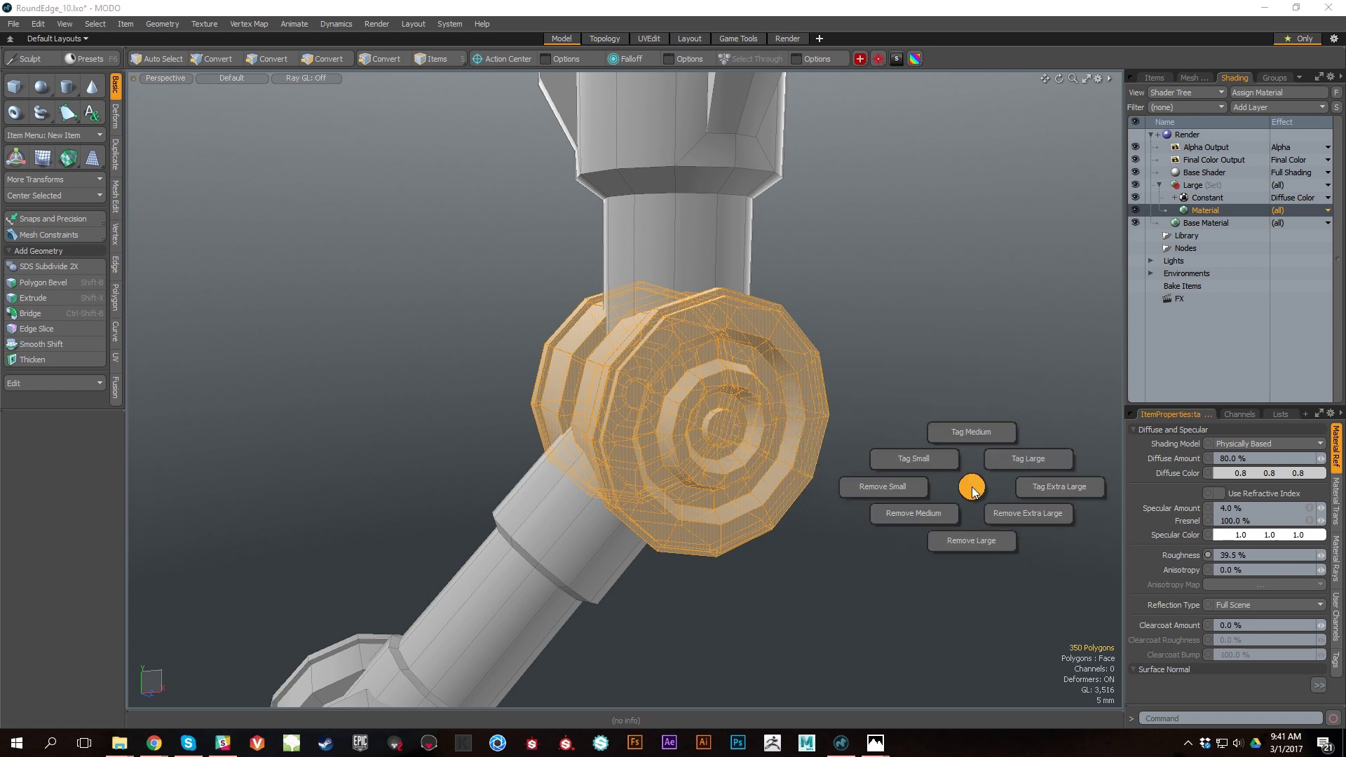
pyautogui.click(1017, 462)
pyautogui.click(901, 367)
# Step: Set the polygon tag of the Large group in the Shader Tree to the lowercase large selection set
pyautogui.keyDown('alt'); pyautogui.moveTo(732, 410); pyautogui.dragTo(766, 409, button='right'); pyautogui.keyUp('alt')
pyautogui.keyDown('alt'); pyautogui.moveTo(766, 409); pyautogui.dragTo(1044, 300); pyautogui.keyUp('alt')
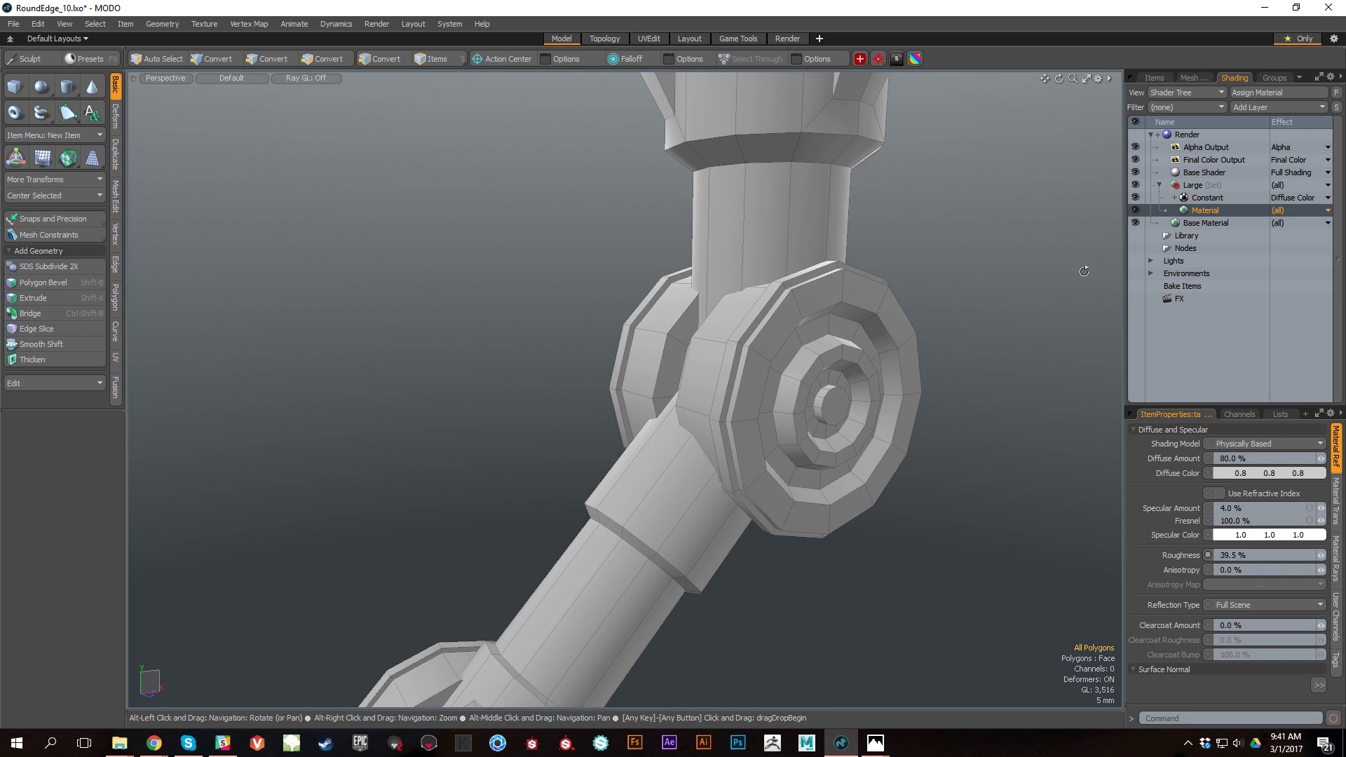
pyautogui.click(1223, 184)
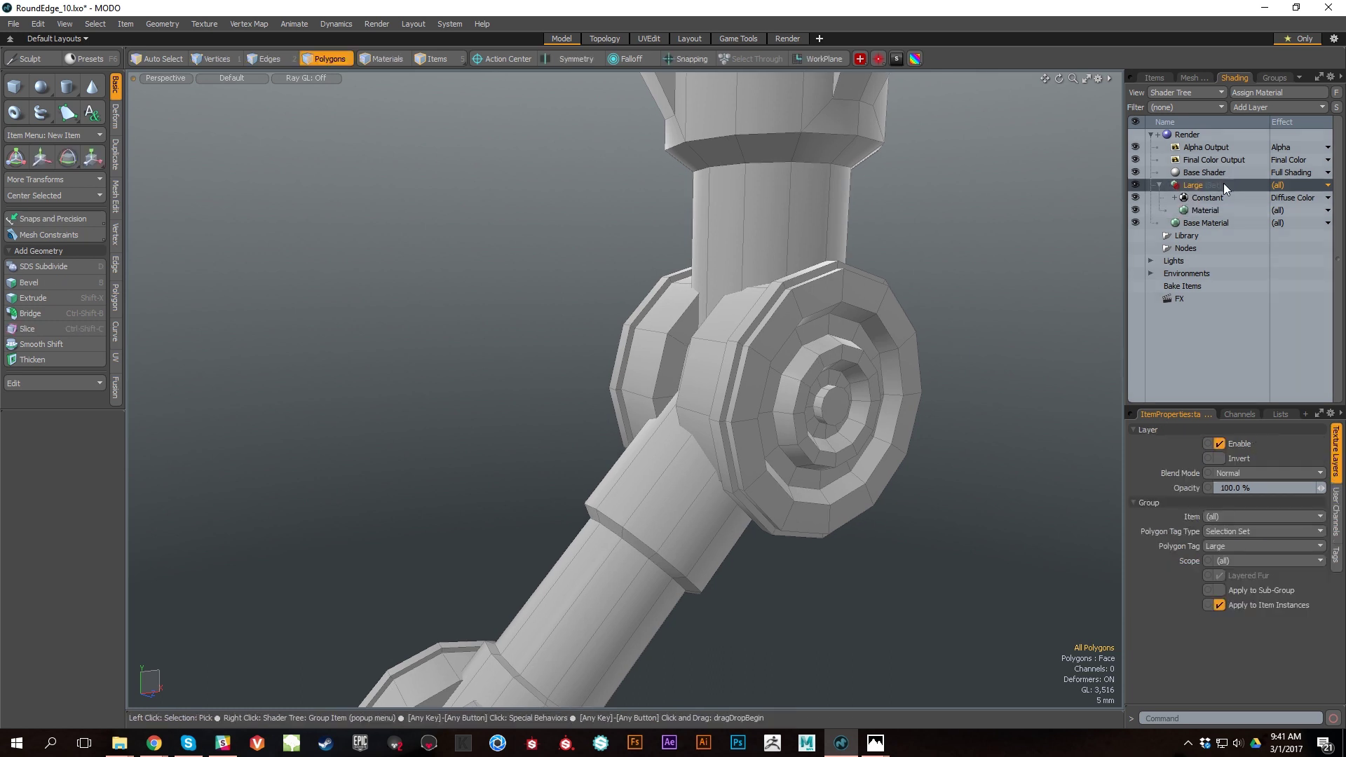
pyautogui.click(1259, 546)
pyautogui.click(1273, 557)
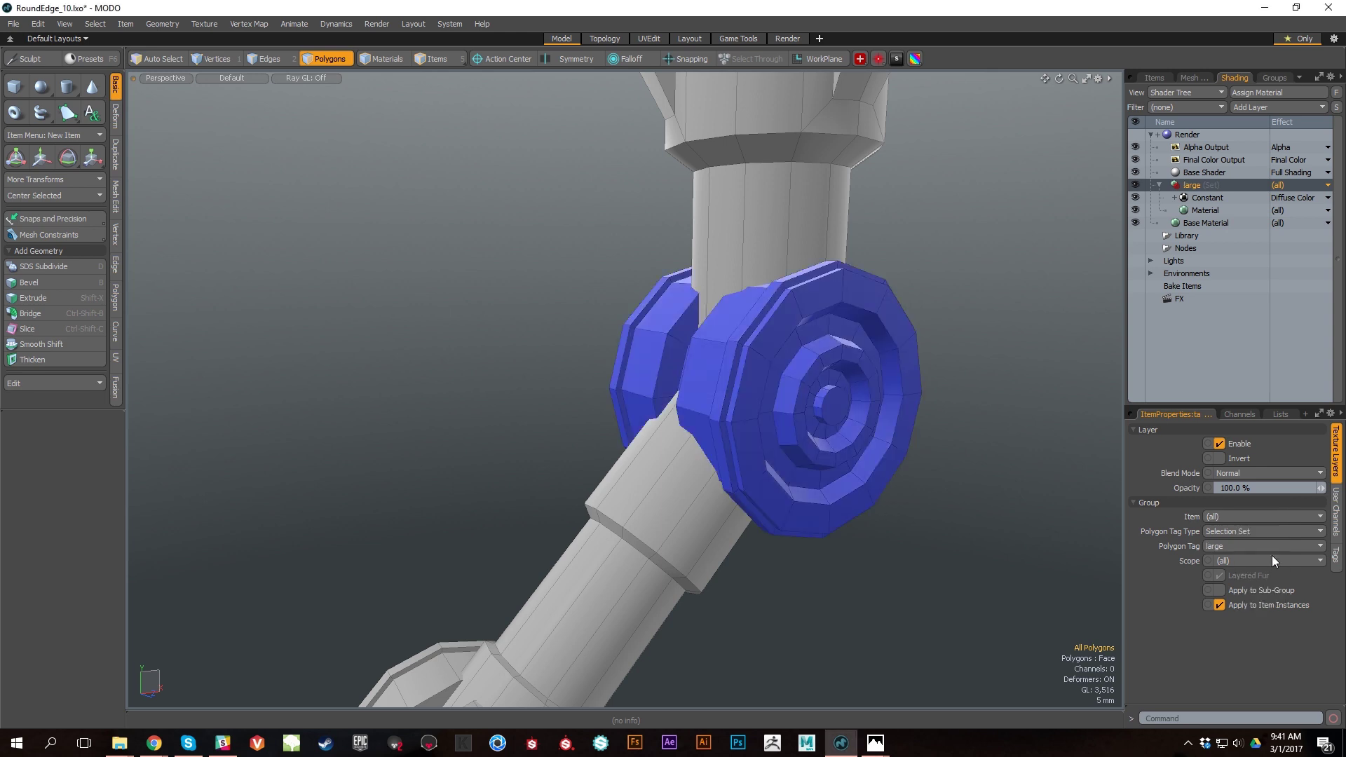
# Step: Duplicate the large group in the Shader Tree and expand the copy to show its layers
pyautogui.keyDown('alt'); pyautogui.moveTo(971, 445); pyautogui.dragTo(850, 430, button='middle'); pyautogui.keyUp('alt')
pyautogui.keyDown('alt'); pyautogui.moveTo(850, 430); pyautogui.dragTo(891, 449, button='right'); pyautogui.keyUp('alt')
pyautogui.click(1158, 186)
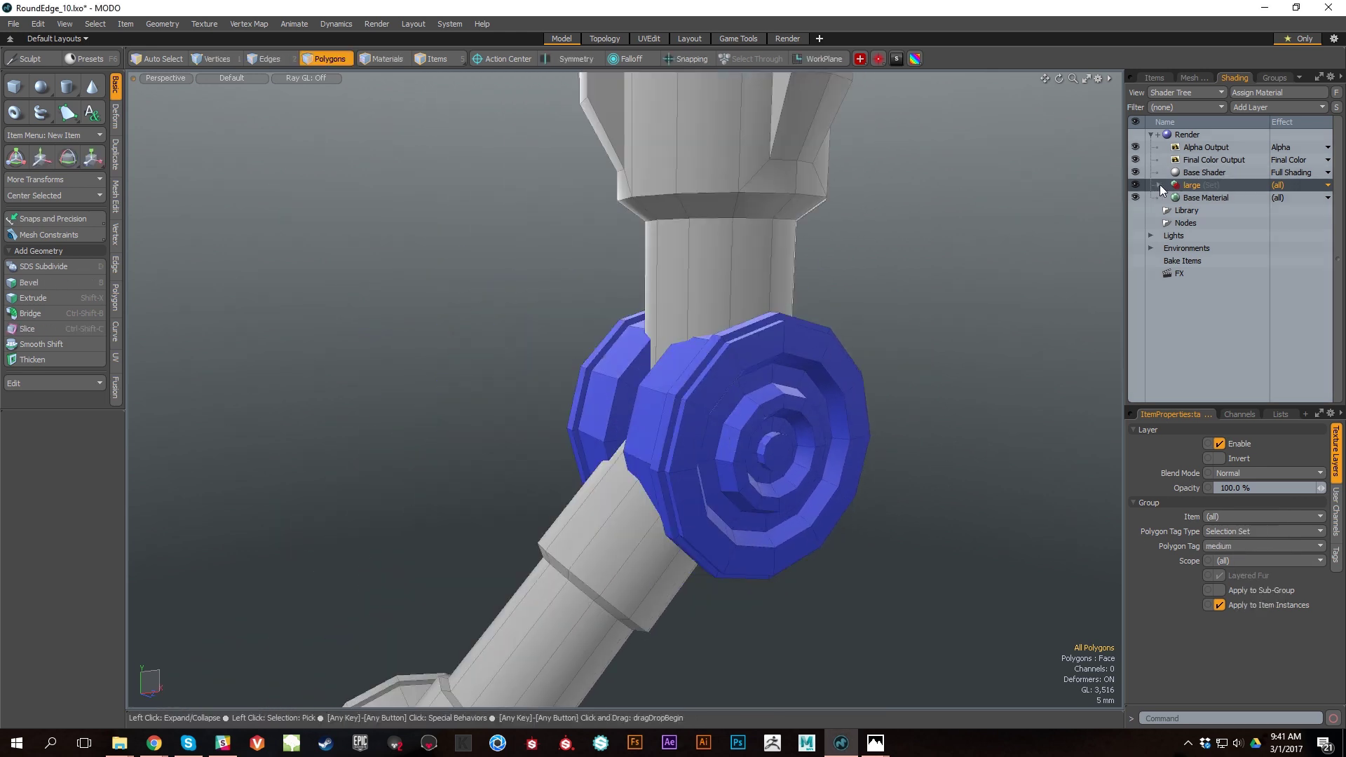
pyautogui.click(1160, 186)
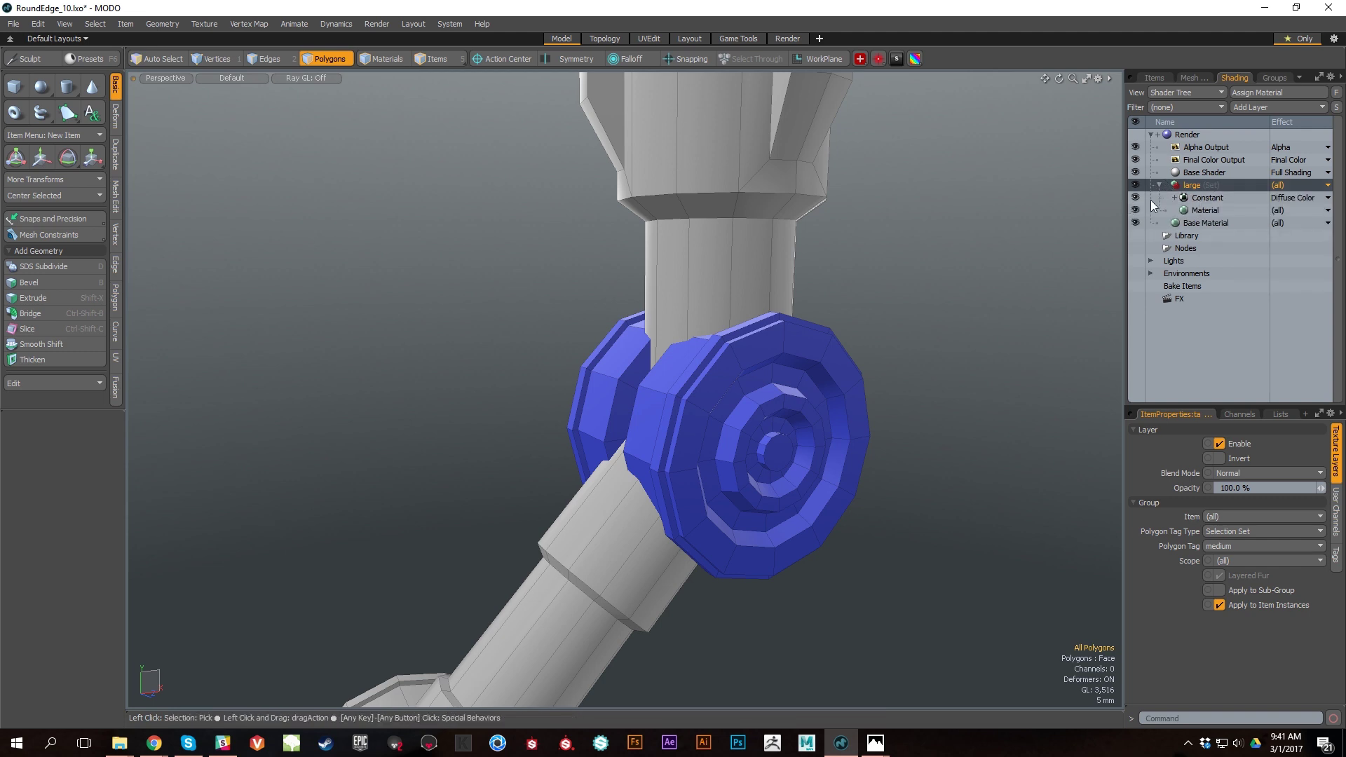
pyautogui.rightClick(1198, 187)
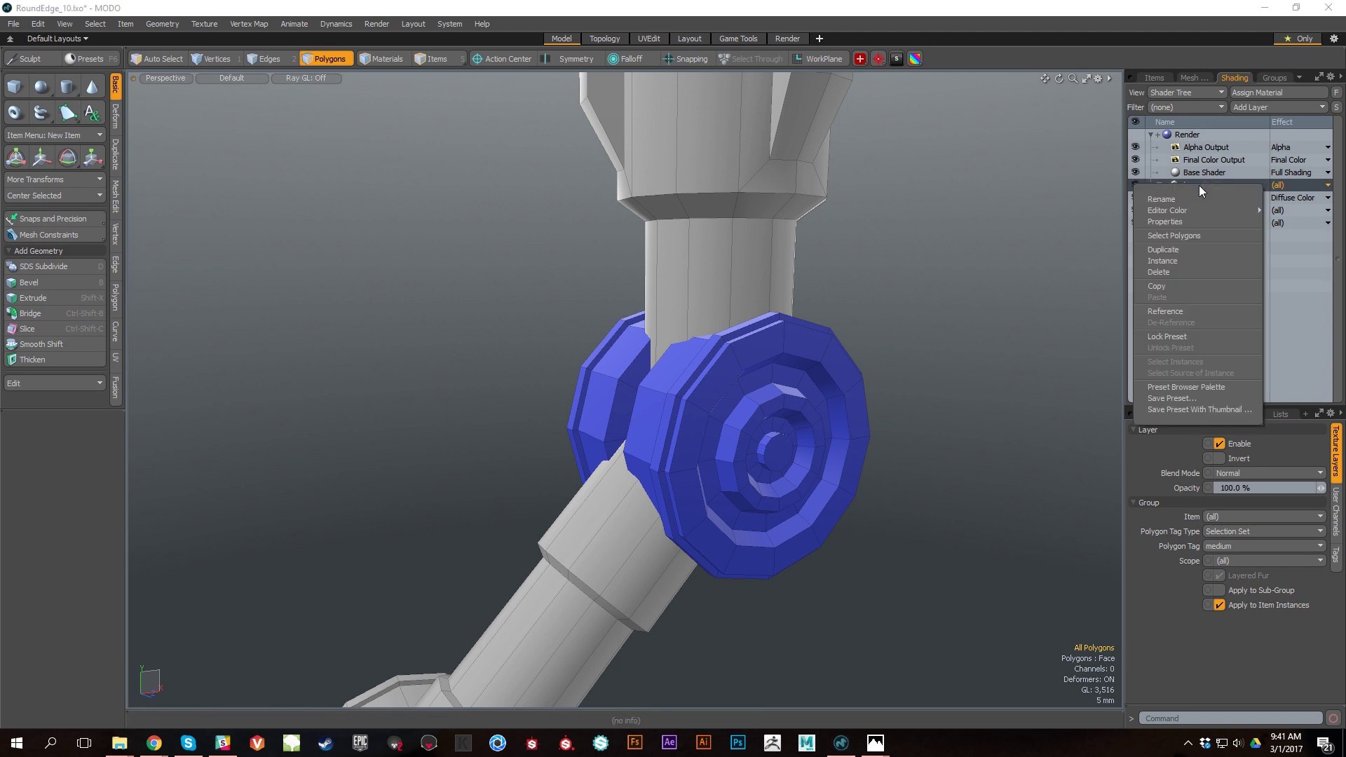
pyautogui.click(1191, 253)
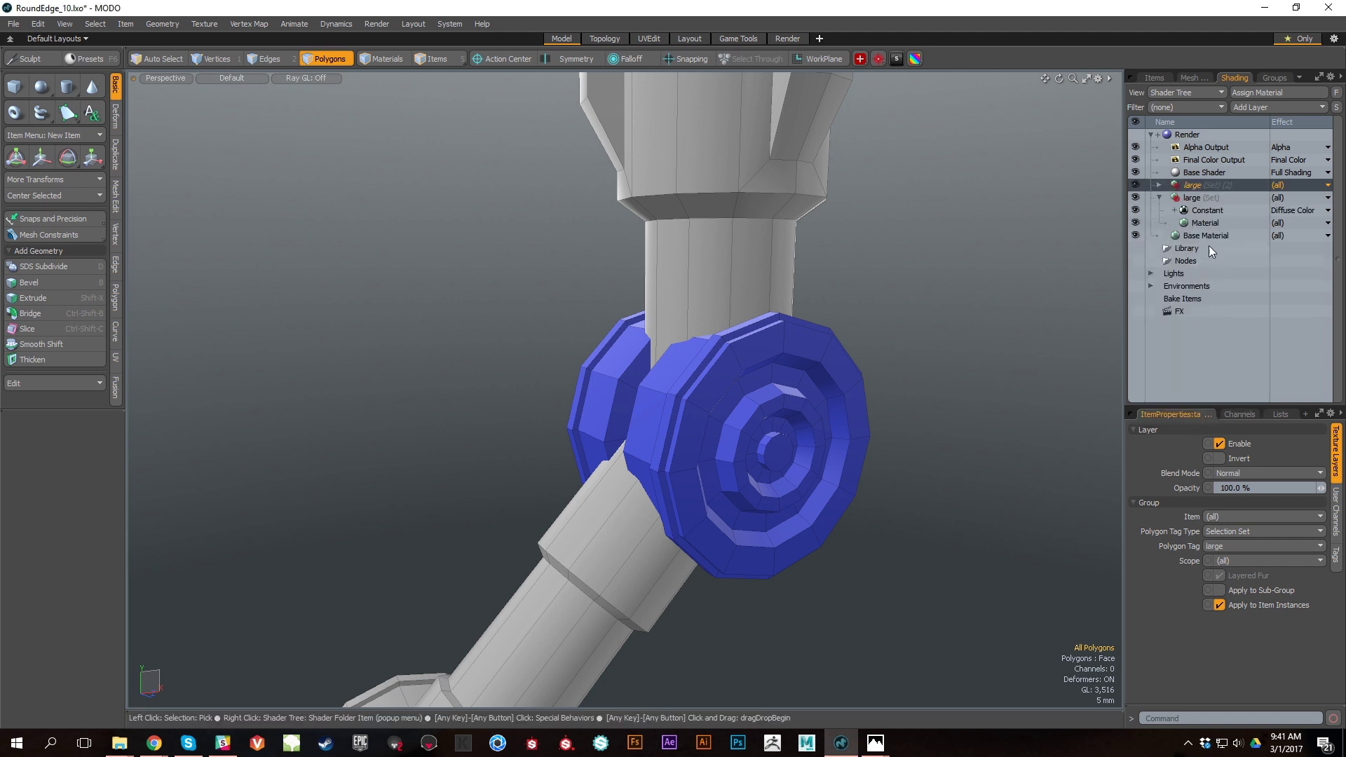
pyautogui.click(1158, 186)
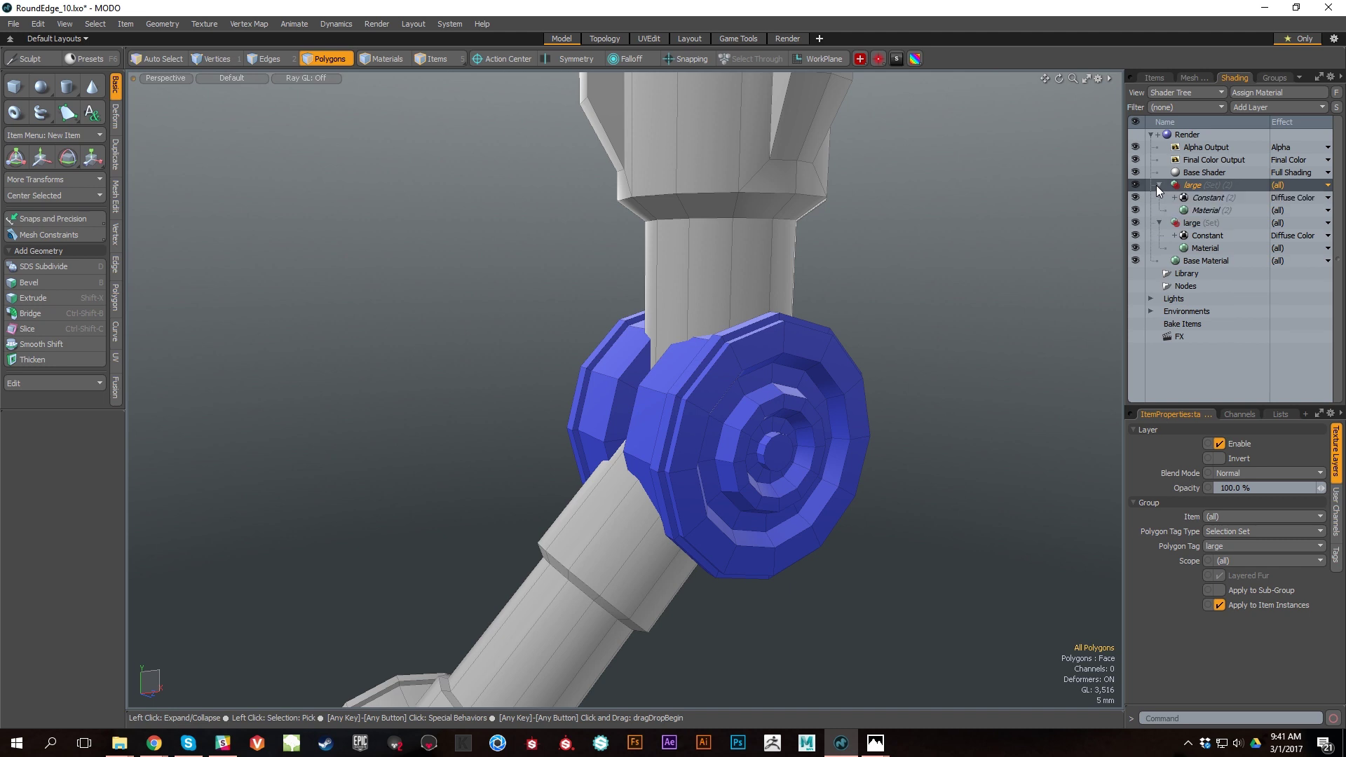
# Step: Examine the original large group's Constant and Material properties down to the rounded edge settings, and select the duplicated group
pyautogui.click(1201, 249)
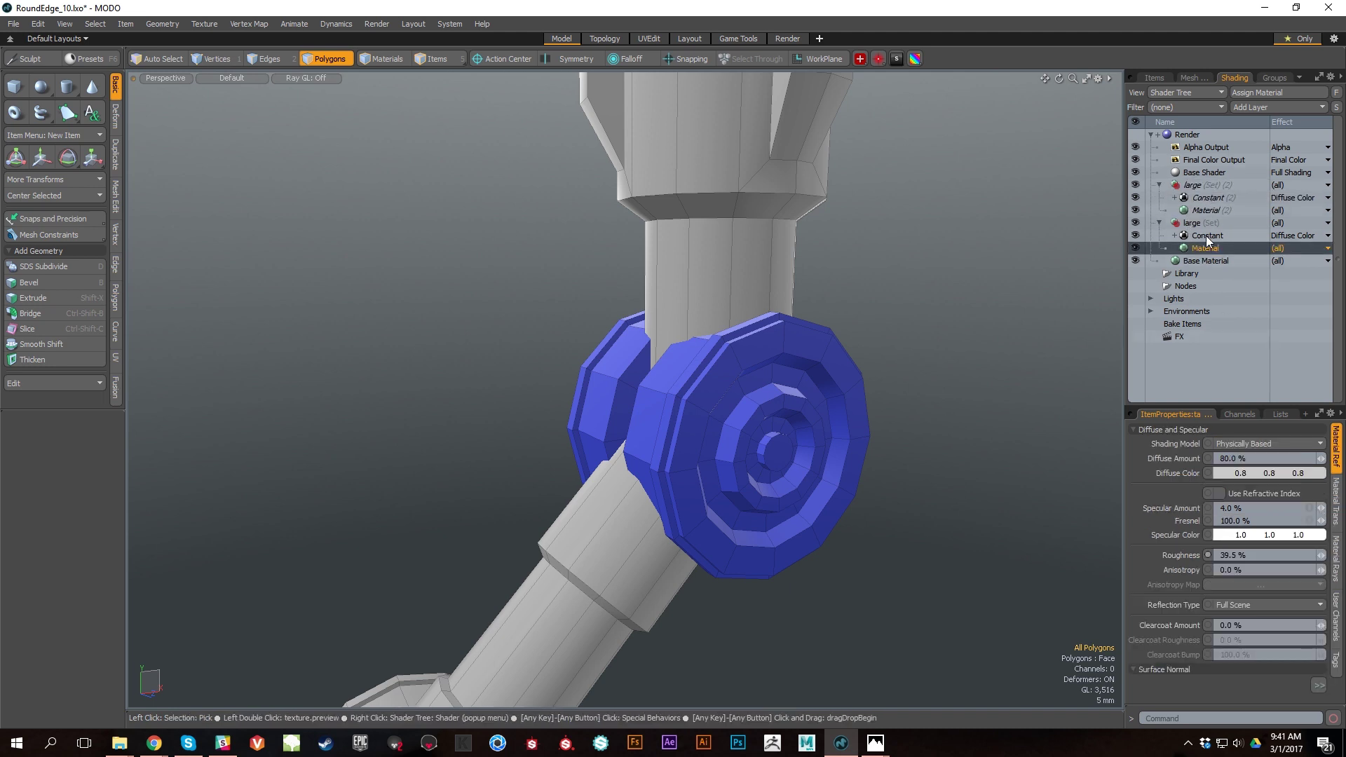
pyautogui.click(1206, 236)
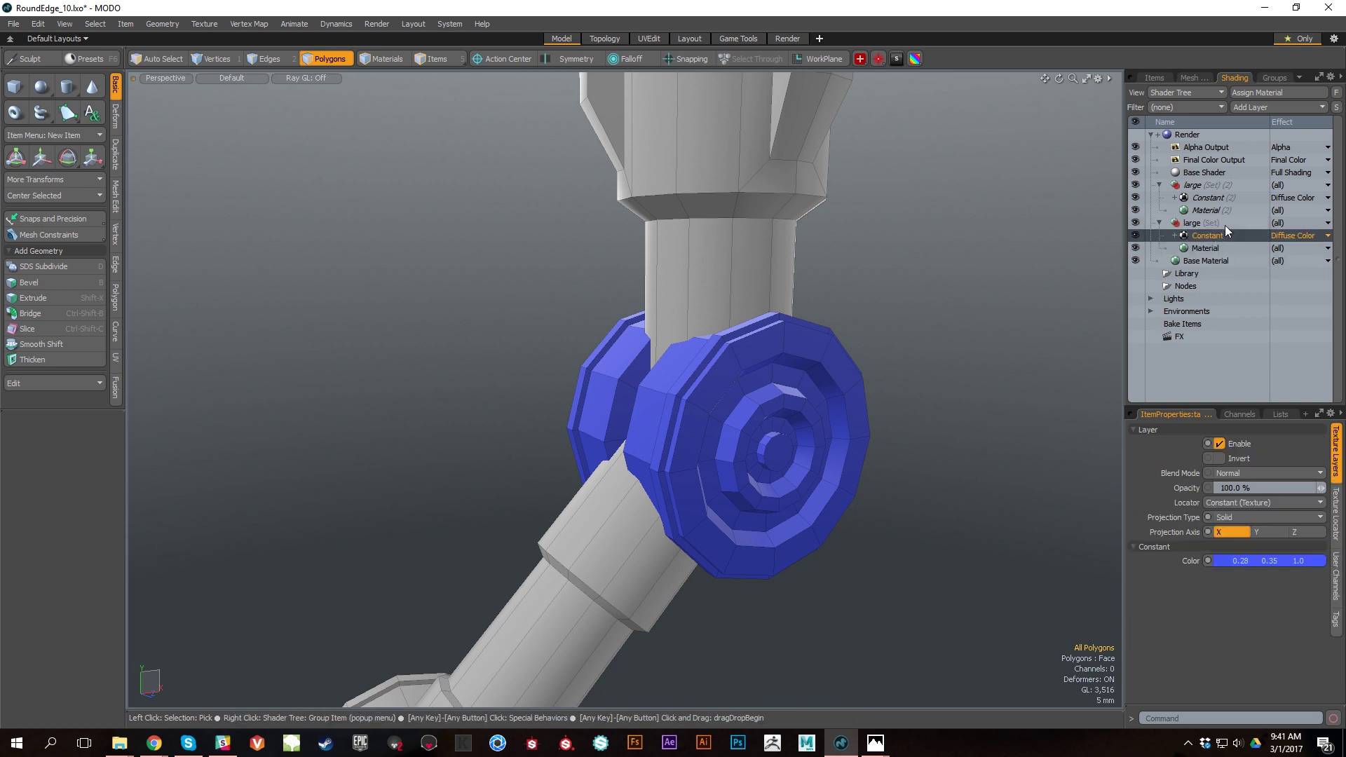
pyautogui.click(1214, 248)
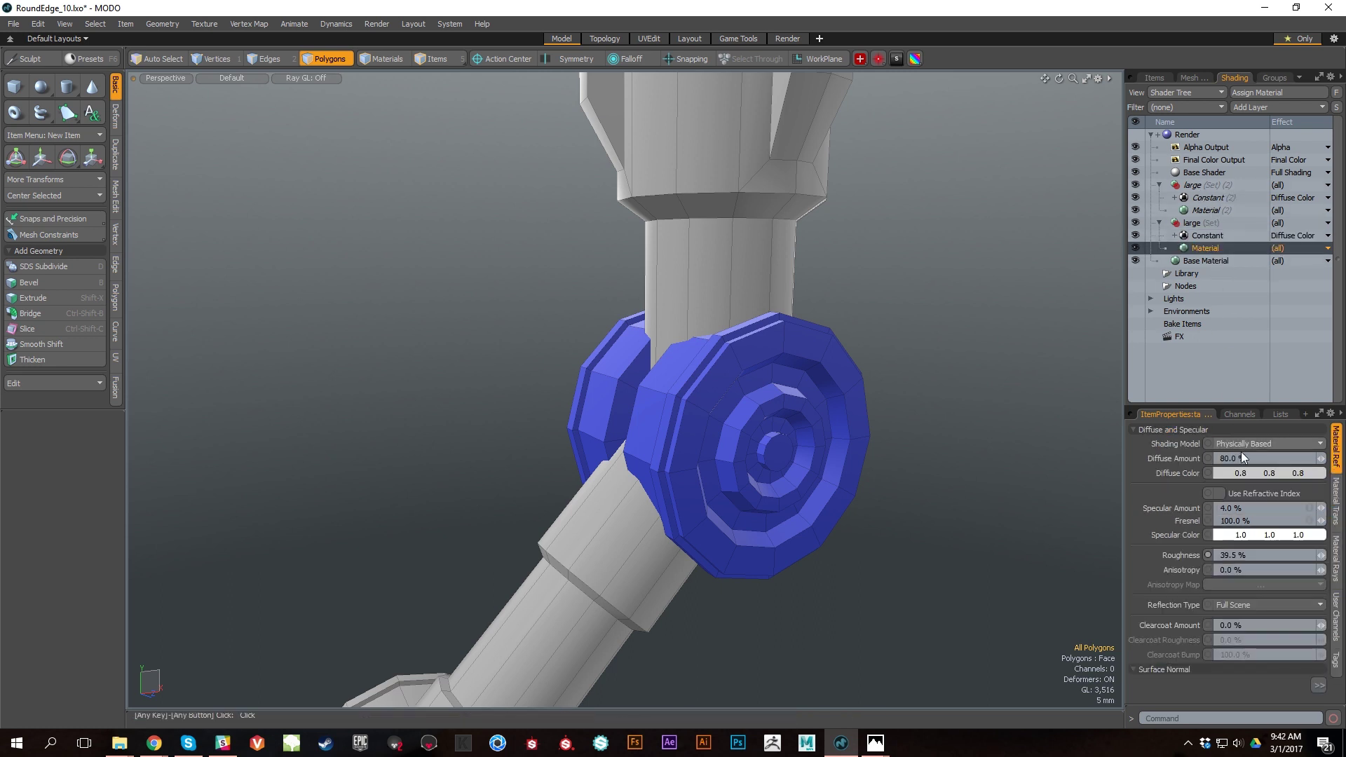
pyautogui.moveTo(1240, 408); pyautogui.dragTo(1240, 292)
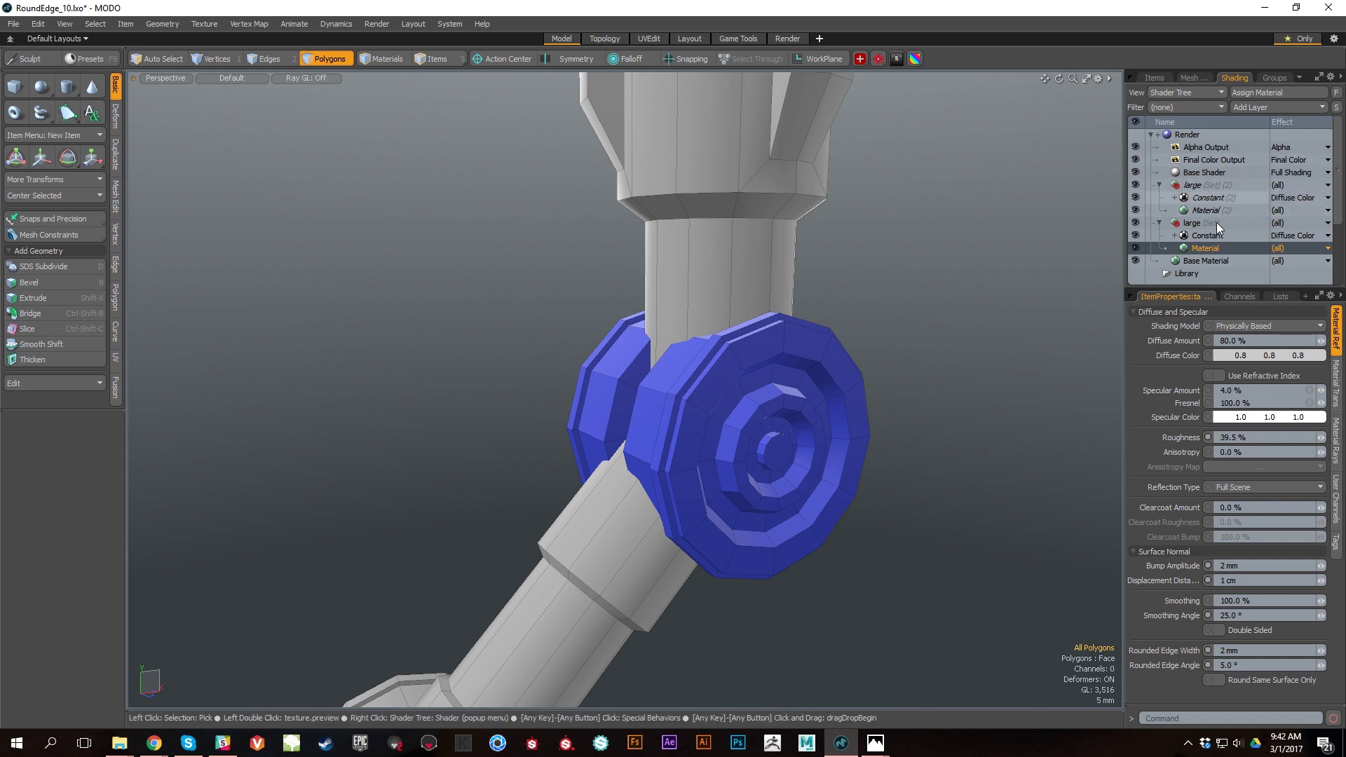
pyautogui.moveTo(1233, 288); pyautogui.dragTo(1232, 323)
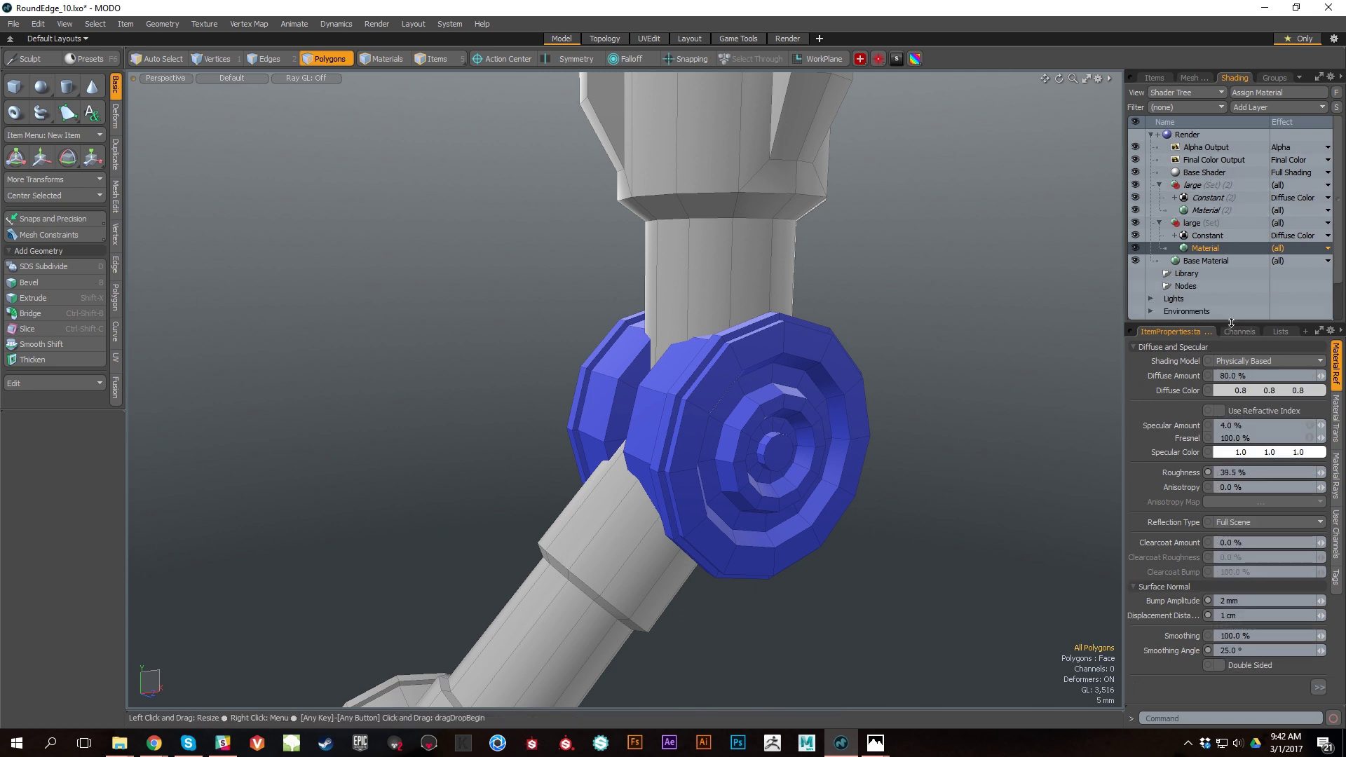
pyautogui.click(1212, 210)
pyautogui.click(1199, 186)
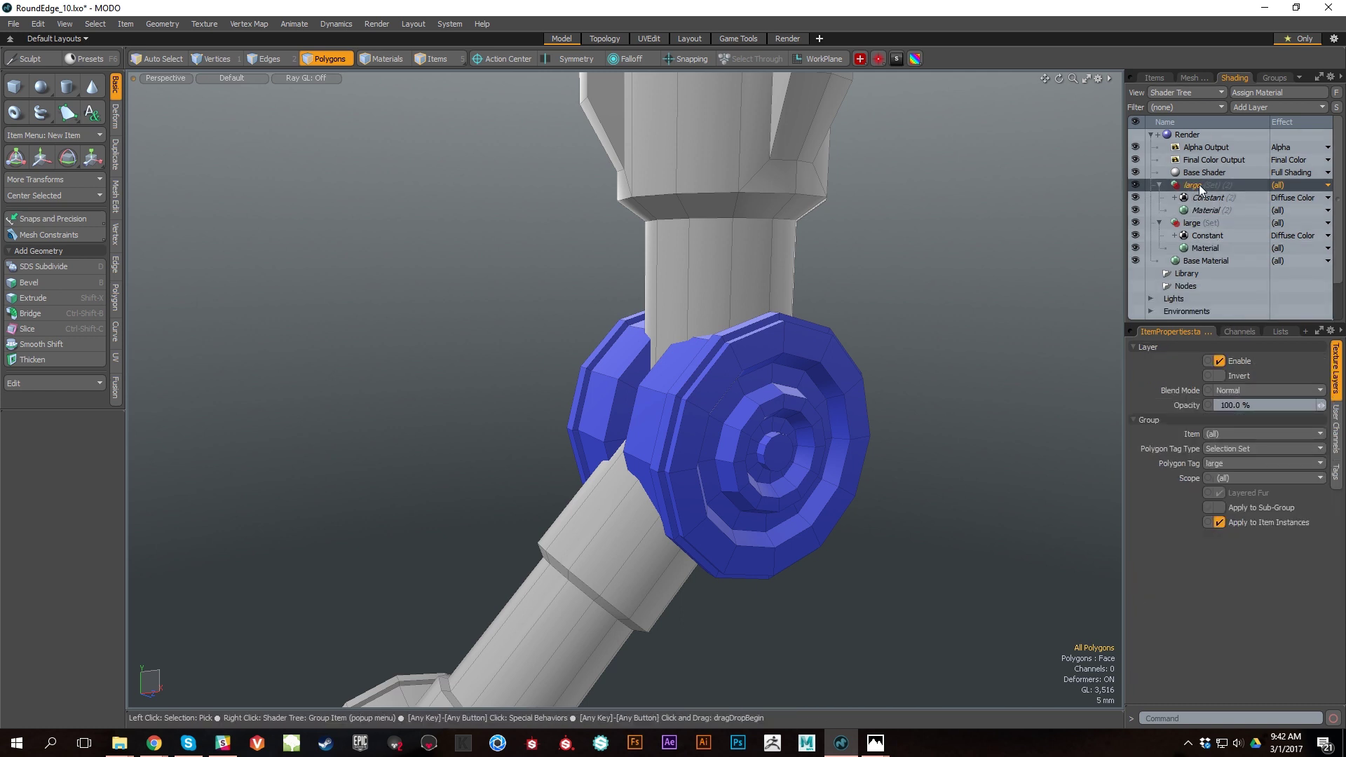
# Step: Set the duplicated group's Polygon Tag to medium and rename the group "medium"
pyautogui.click(1249, 464)
pyautogui.click(1248, 477)
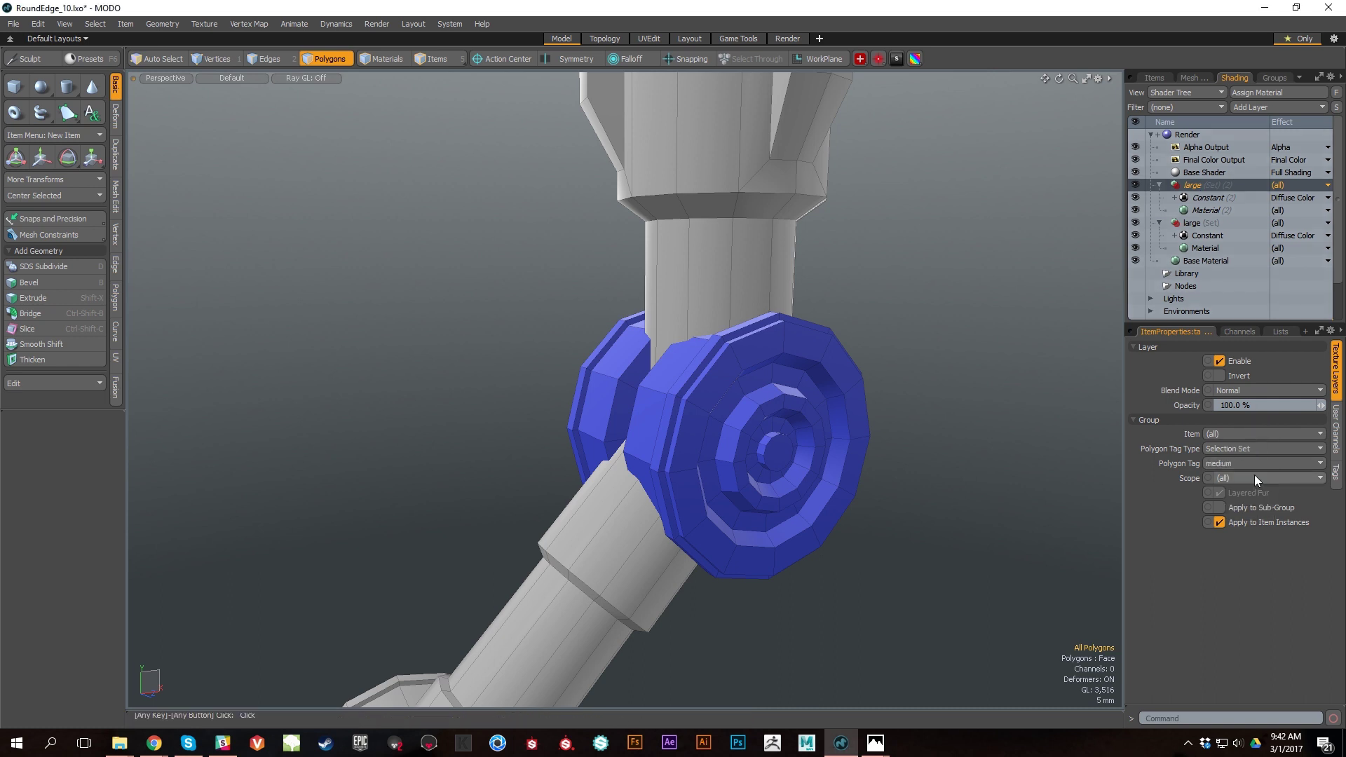
pyautogui.doubleClick(1205, 187)
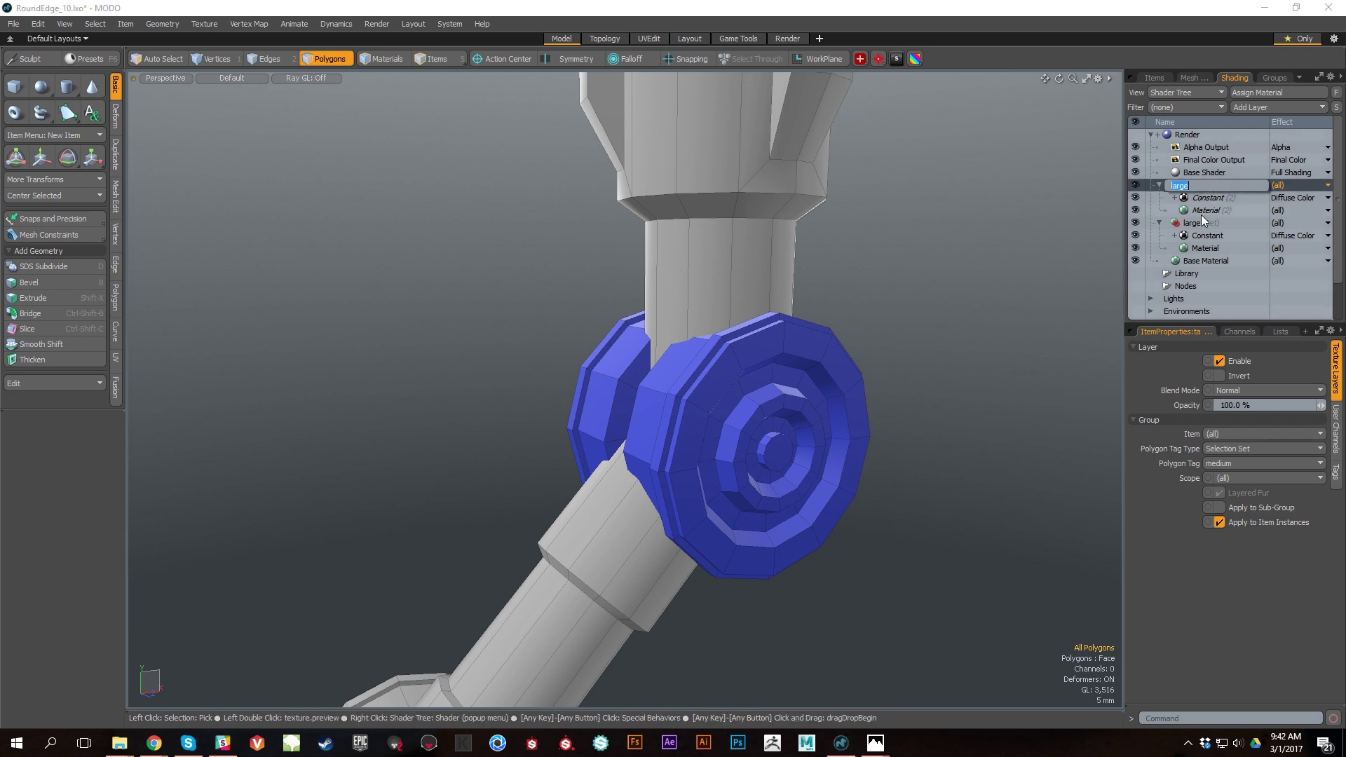
pyautogui.write('medium')
pyautogui.press('Return')
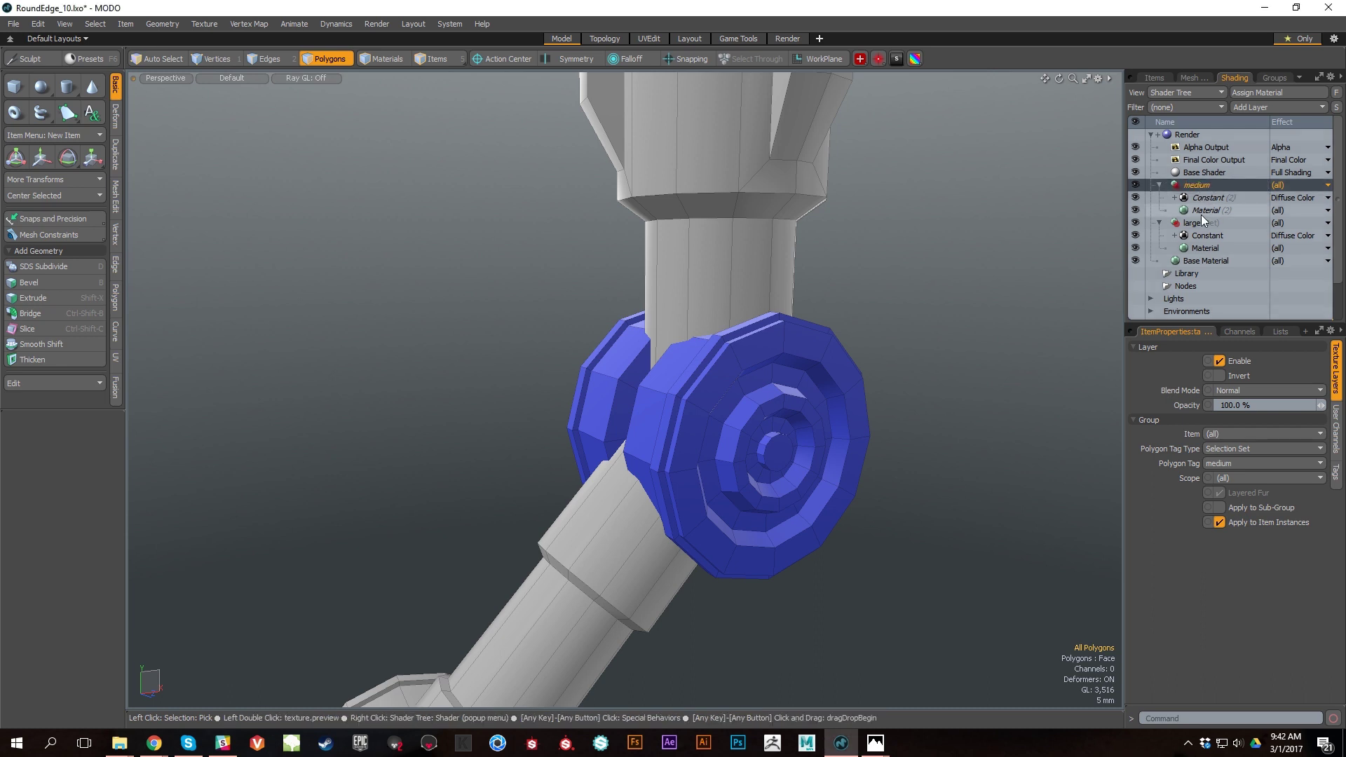
pyautogui.click(1219, 523)
pyautogui.keyDown('alt'); pyautogui.moveTo(846, 541); pyautogui.dragTo(807, 493); pyautogui.keyUp('alt')
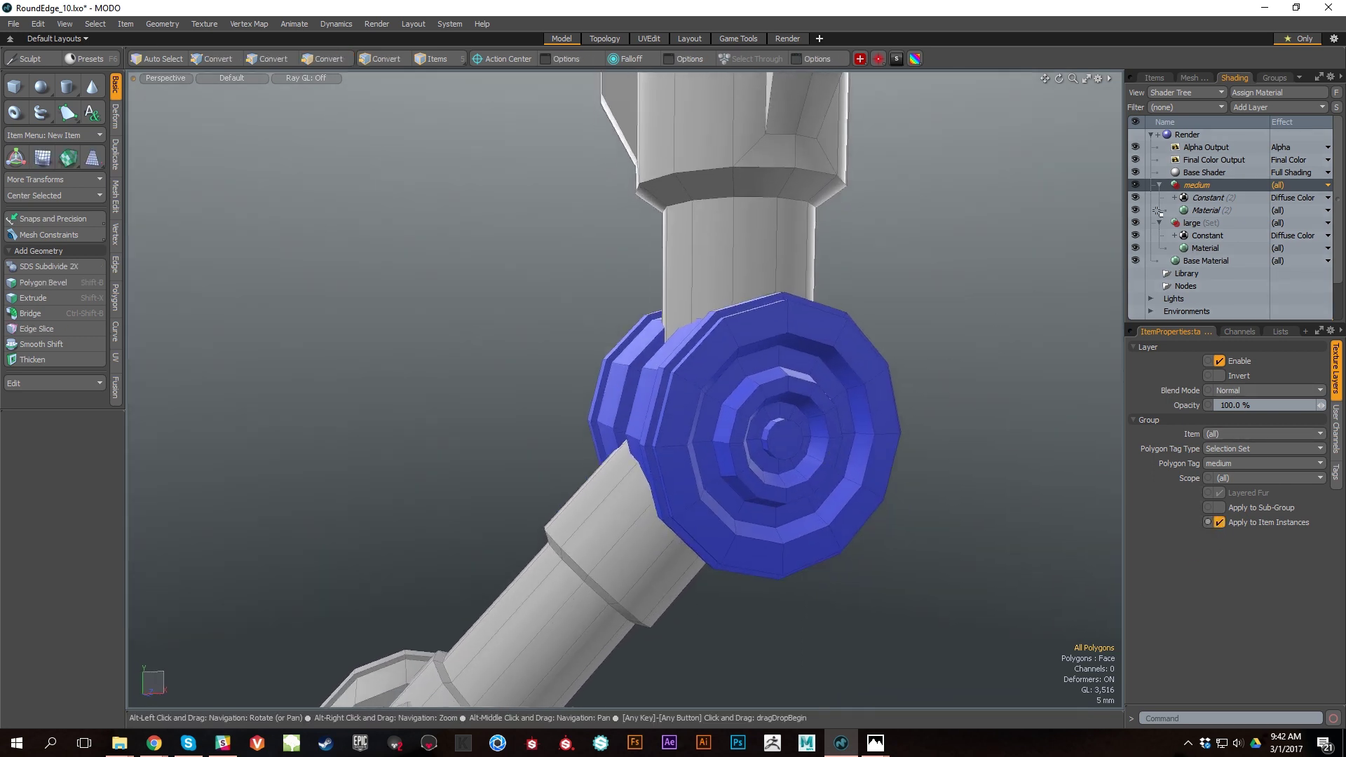
# Step: Change the color of the medium group's Constant layer to red (0.99, 0.19, 0.19)
pyautogui.click(1206, 199)
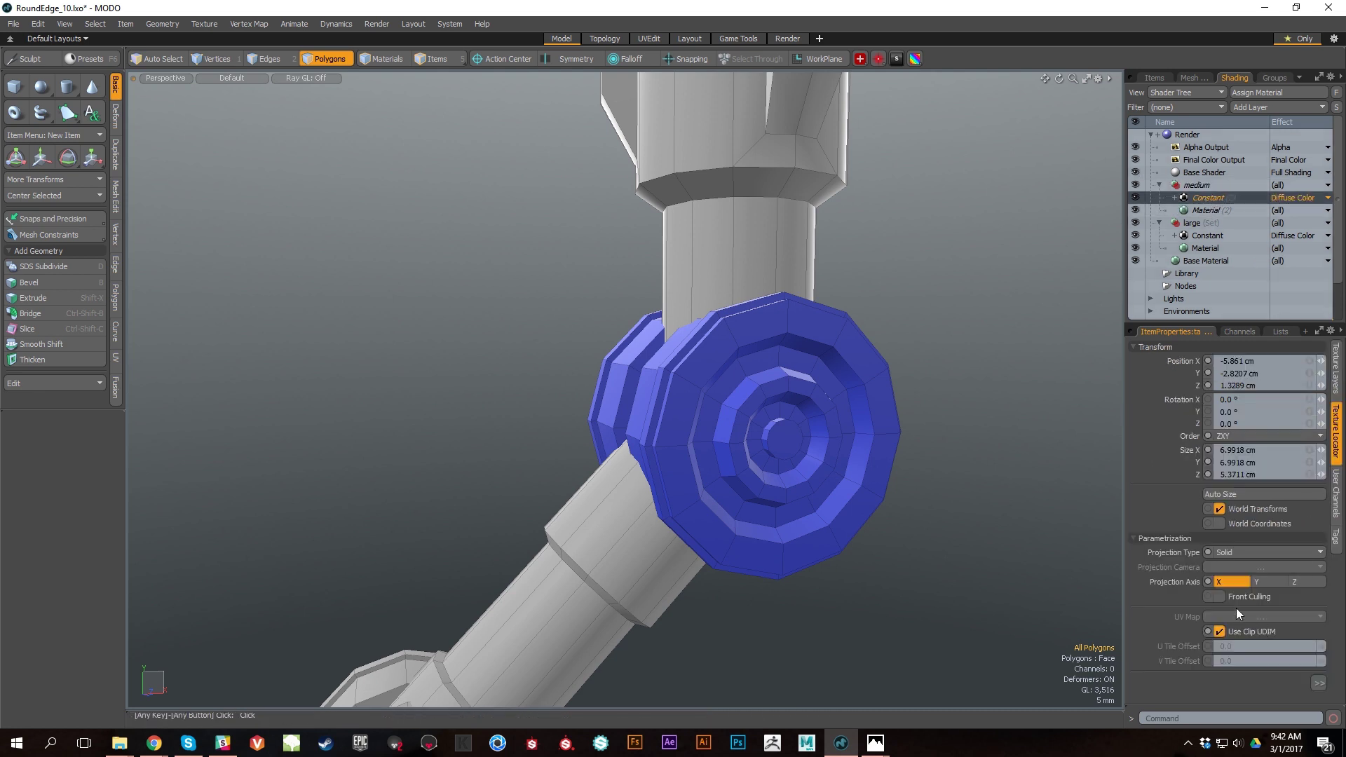
pyautogui.moveTo(1238, 324)
pyautogui.mouseDown()
pyautogui.moveTo(1238, 246)
pyautogui.moveTo(1235, 312)
pyautogui.mouseUp()
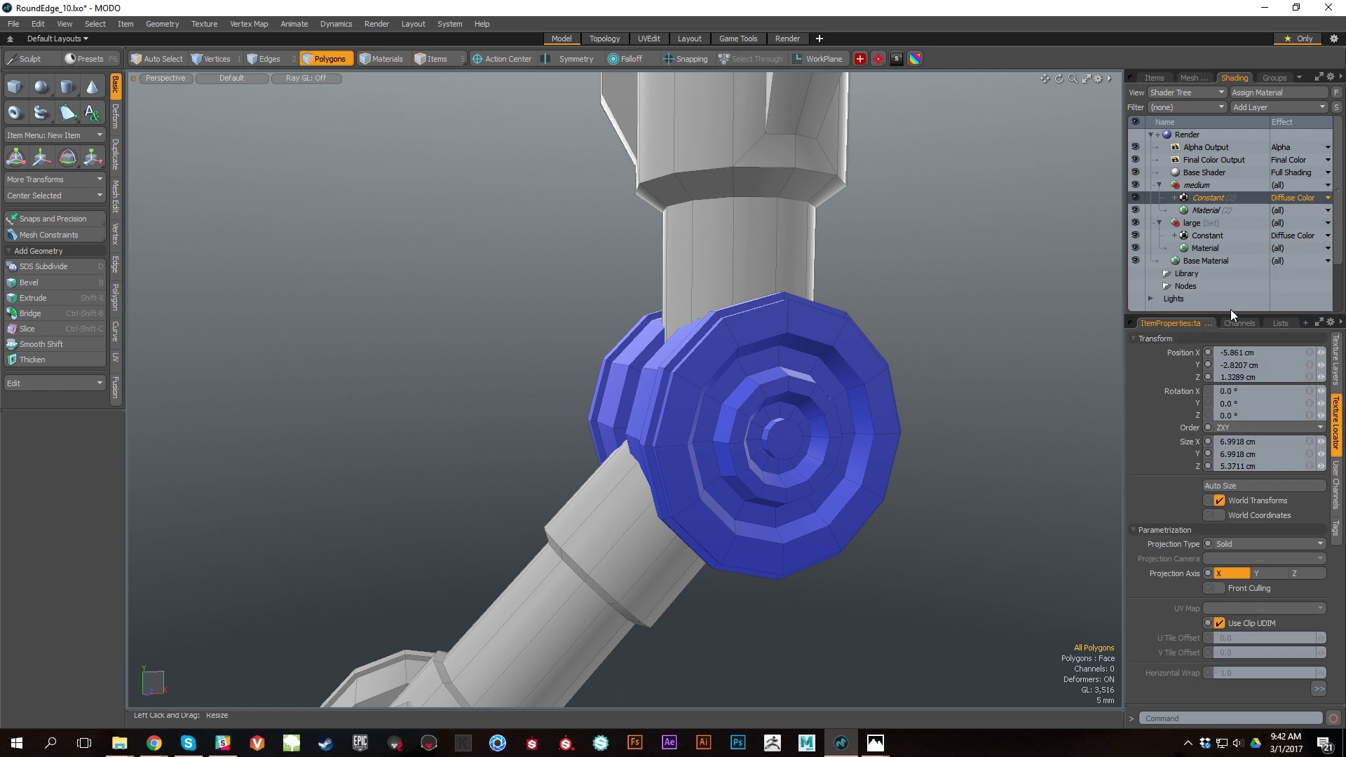
pyautogui.click(1336, 355)
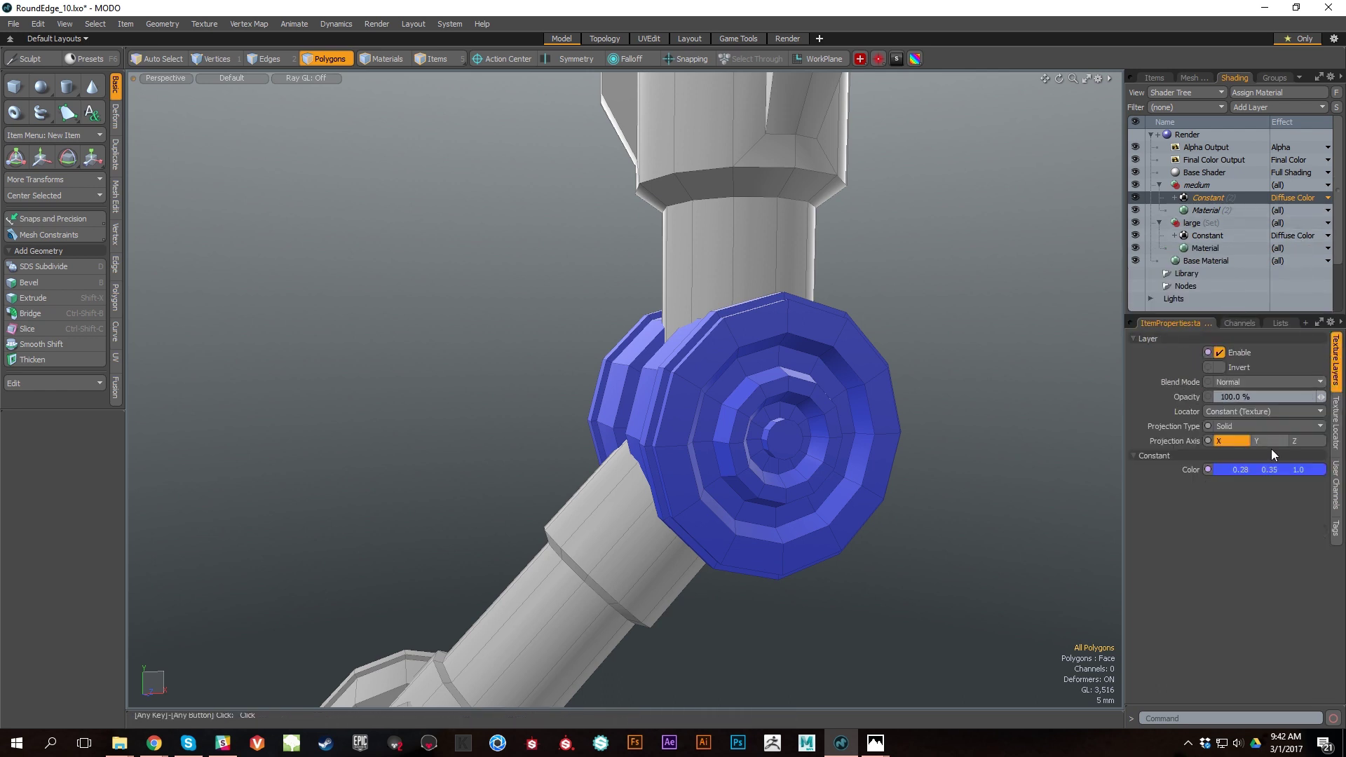
pyautogui.click(1234, 469)
pyautogui.click(881, 549)
pyautogui.keyDown('alt'); pyautogui.moveTo(829, 384); pyautogui.dragTo(1019, 424); pyautogui.keyUp('alt')
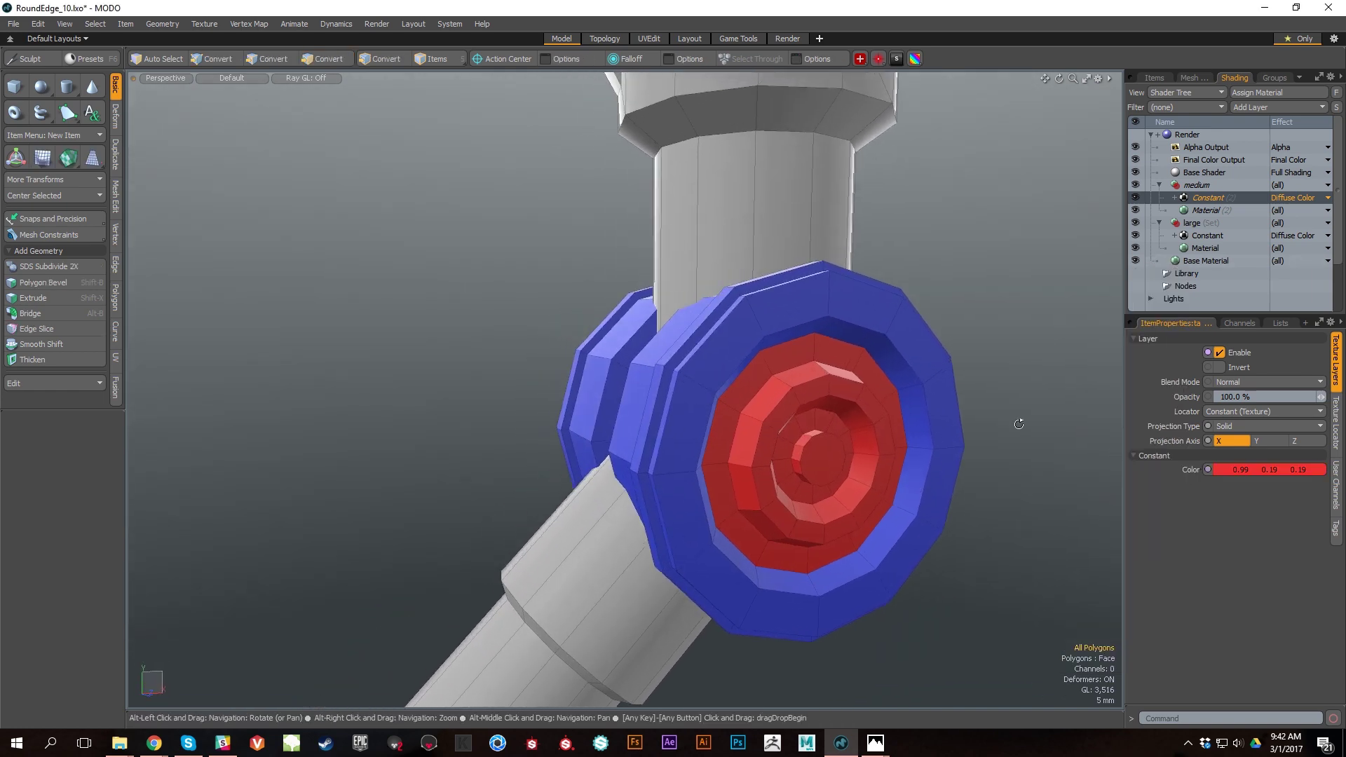
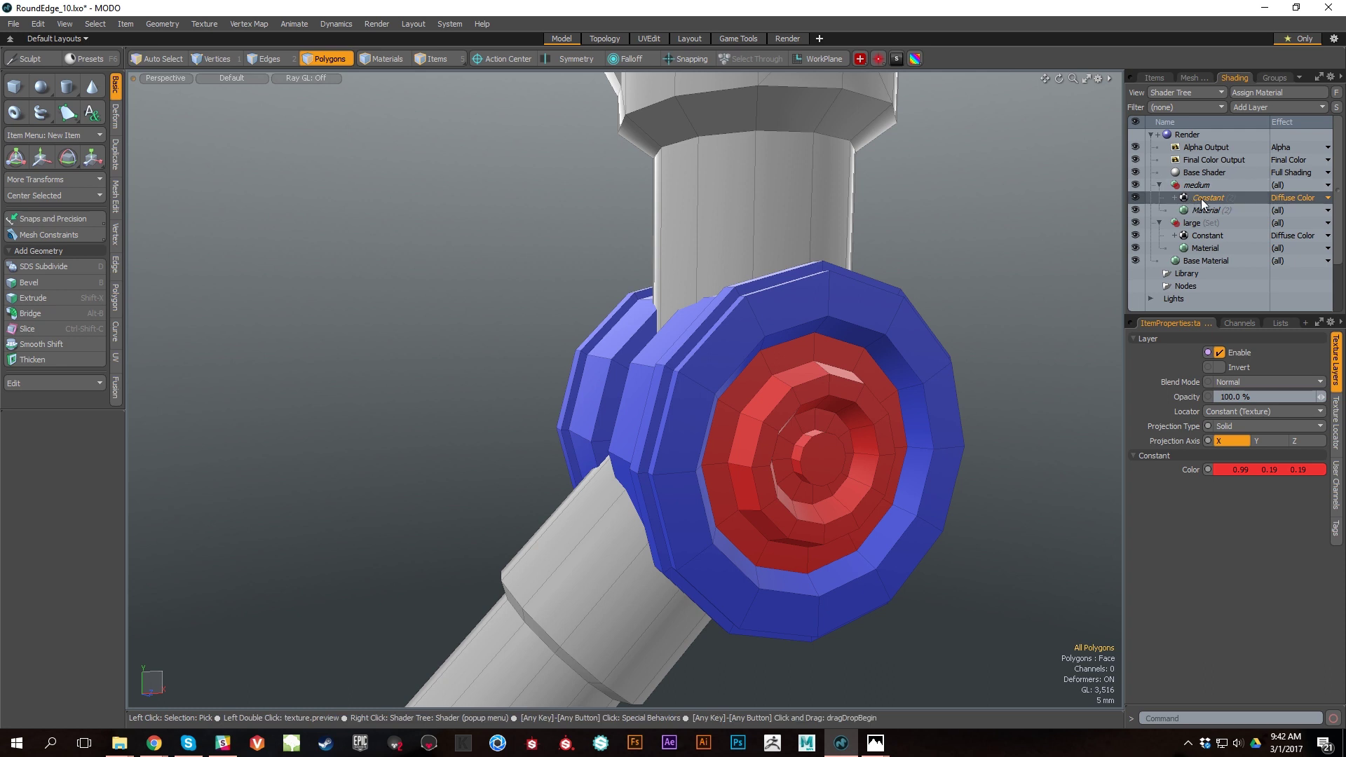
# Step: Set the Rounded Edge Width of the medium group's material to 750 um and enlarge the item properties area
pyautogui.click(1206, 248)
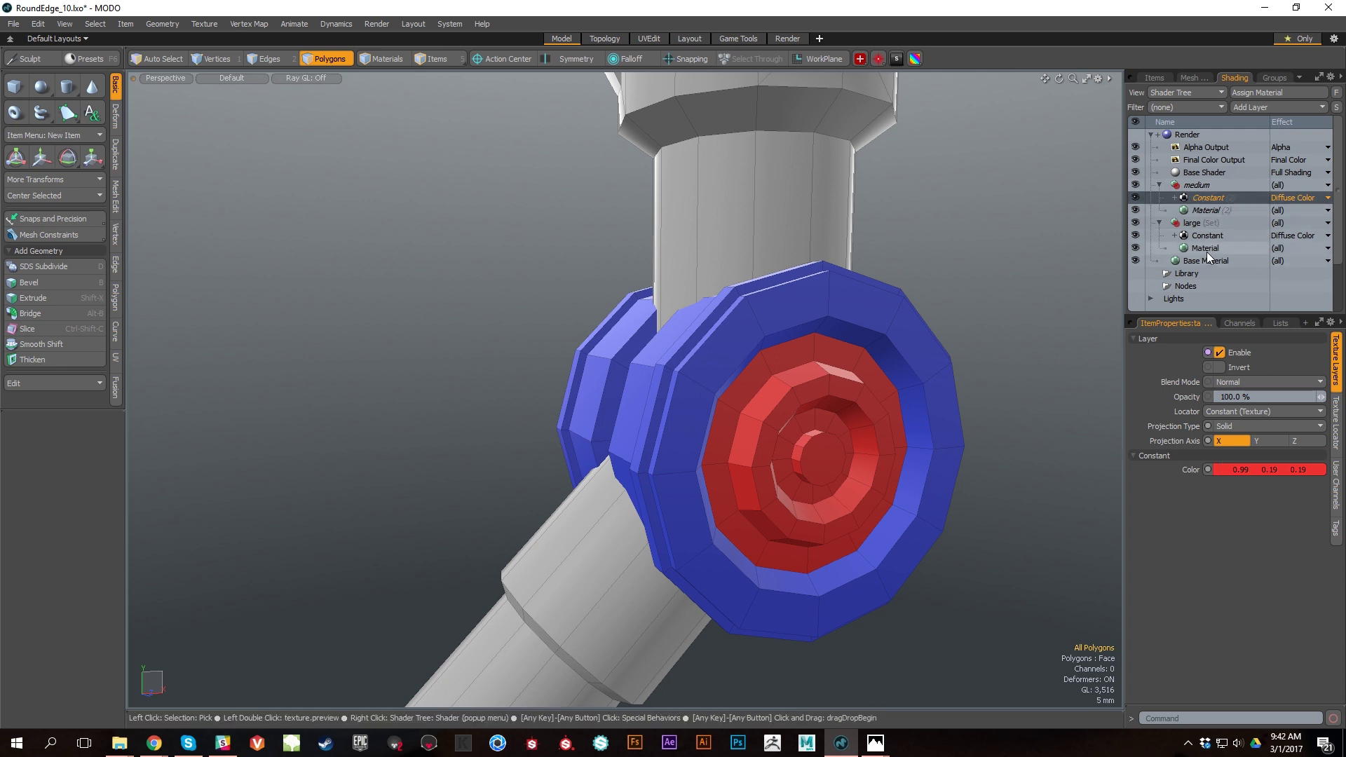
pyautogui.click(1208, 199)
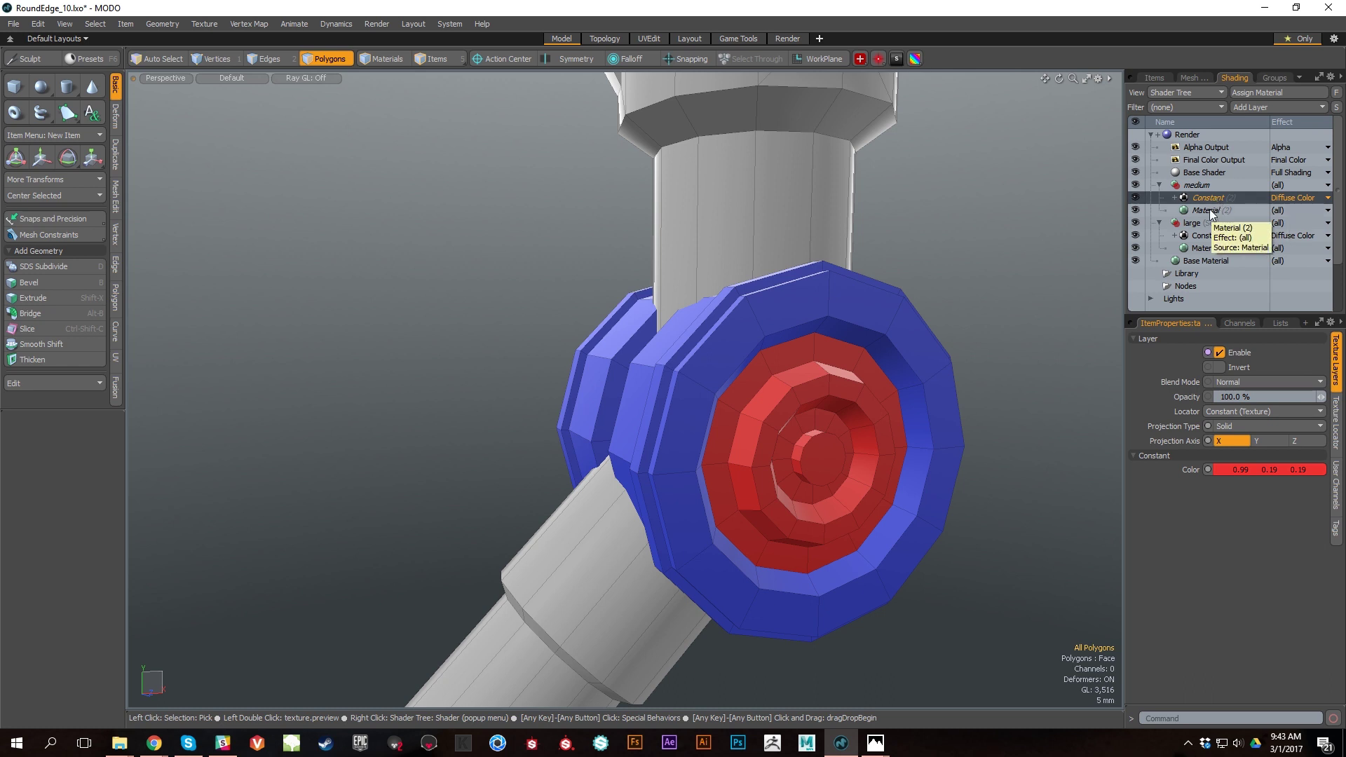
pyautogui.click(1208, 210)
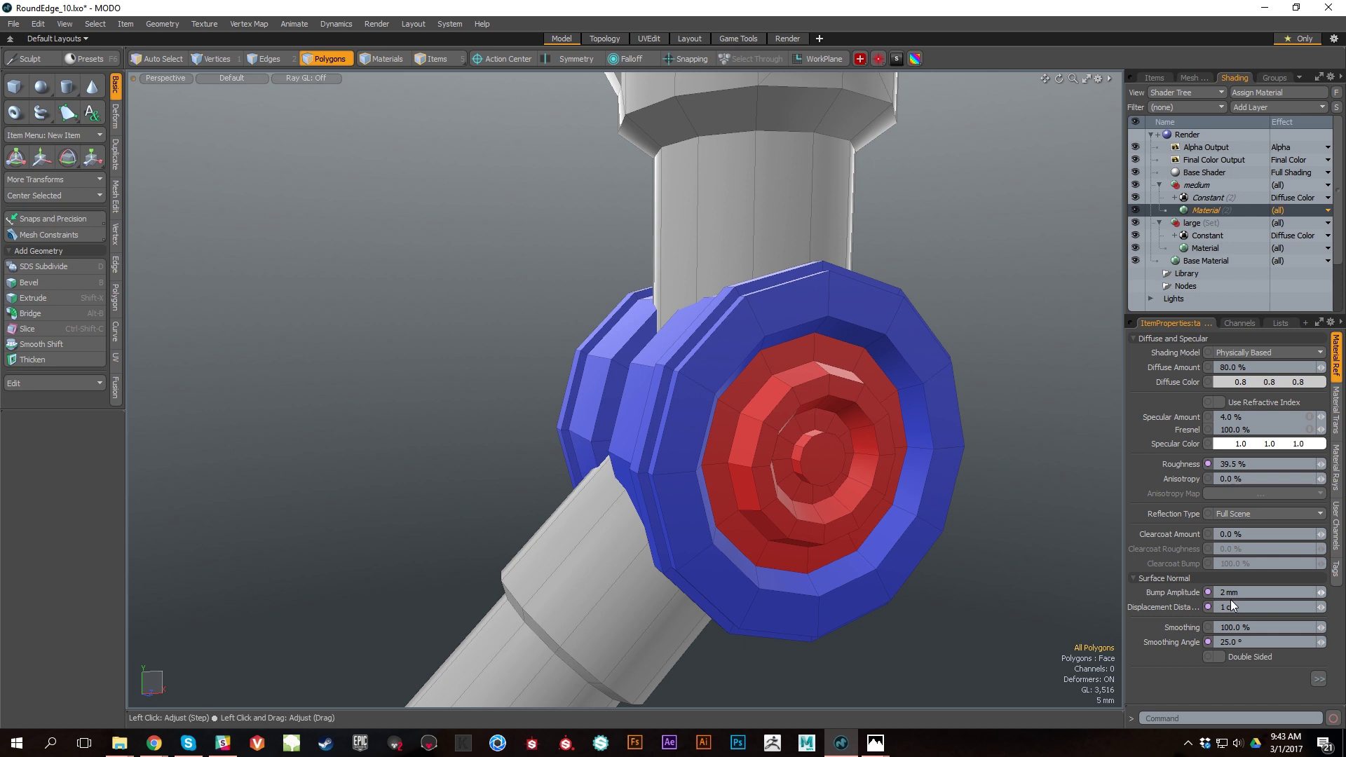
pyautogui.click(1320, 679)
pyautogui.click(1319, 679)
pyautogui.click(1319, 679)
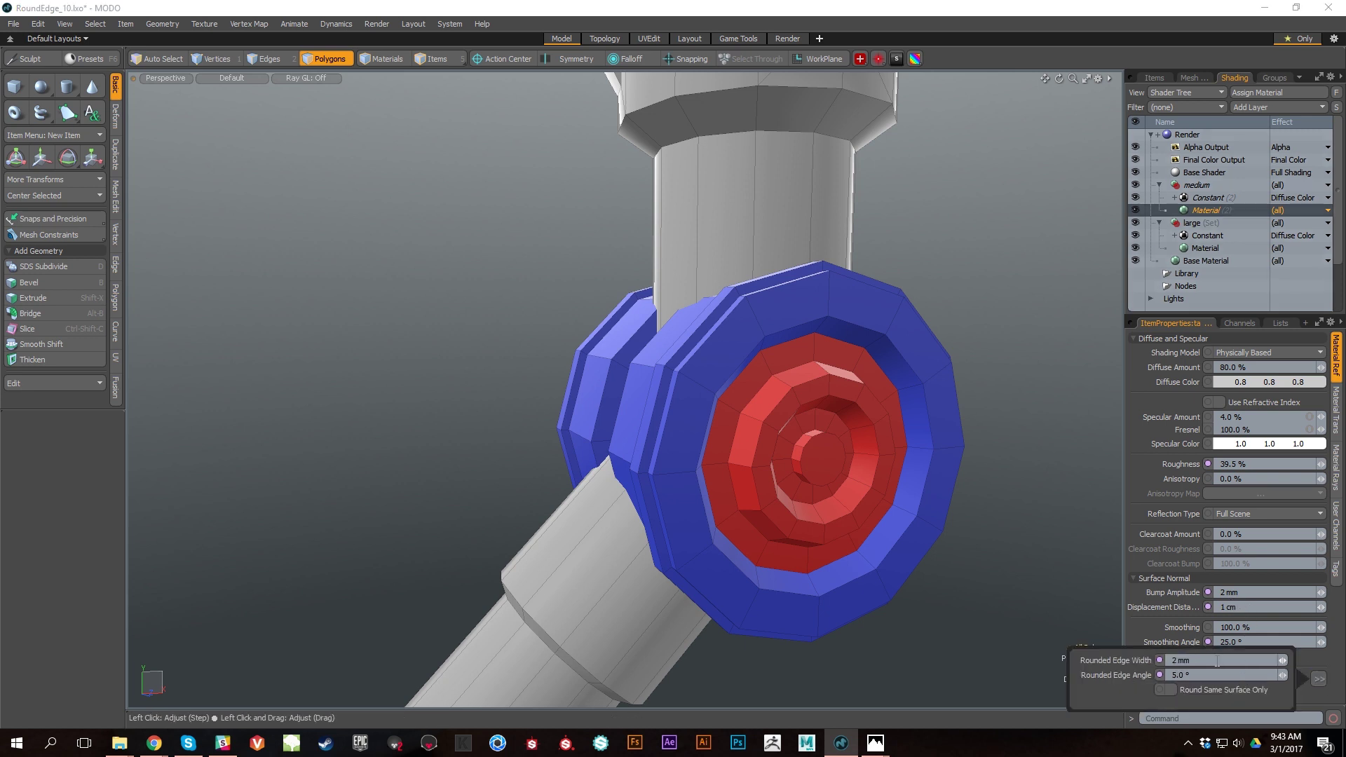
pyautogui.write('750um')
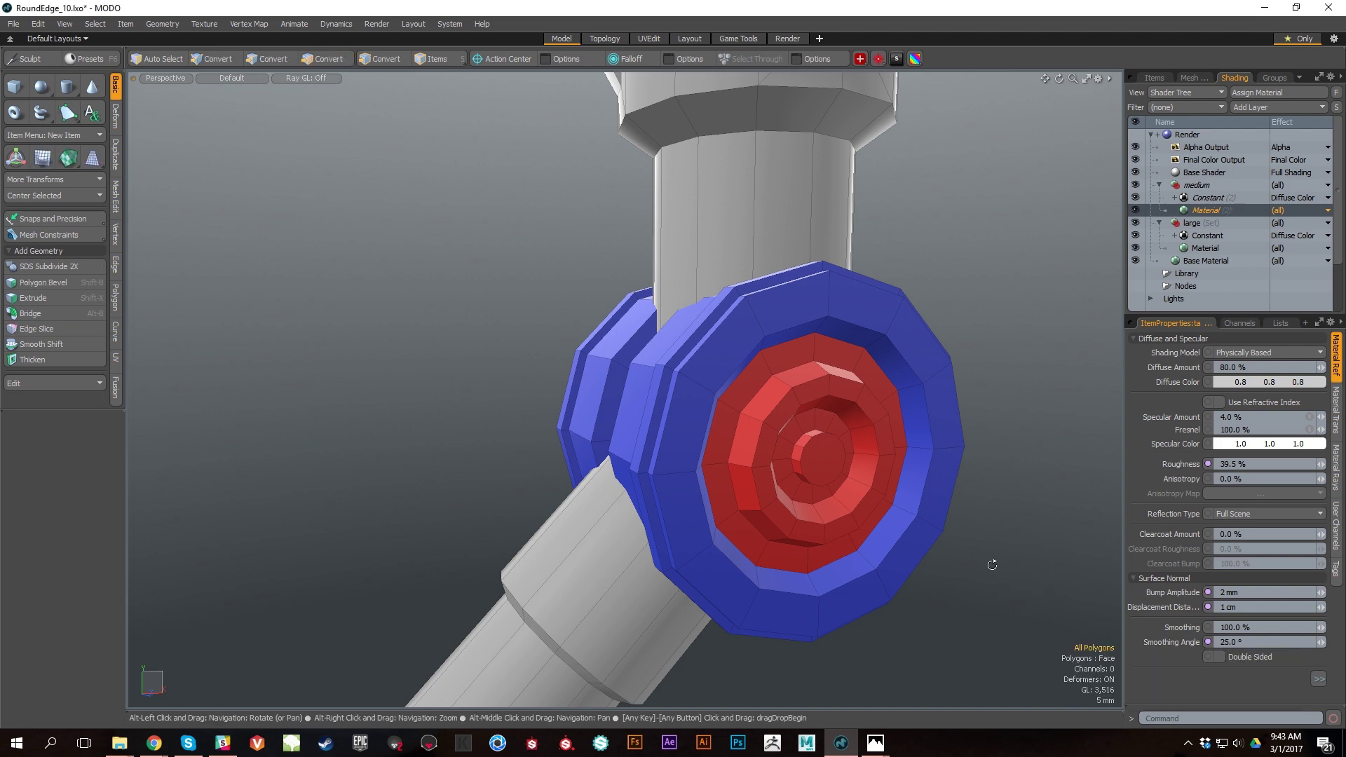
pyautogui.moveTo(992, 559); pyautogui.dragTo(687, 582, button='middle')
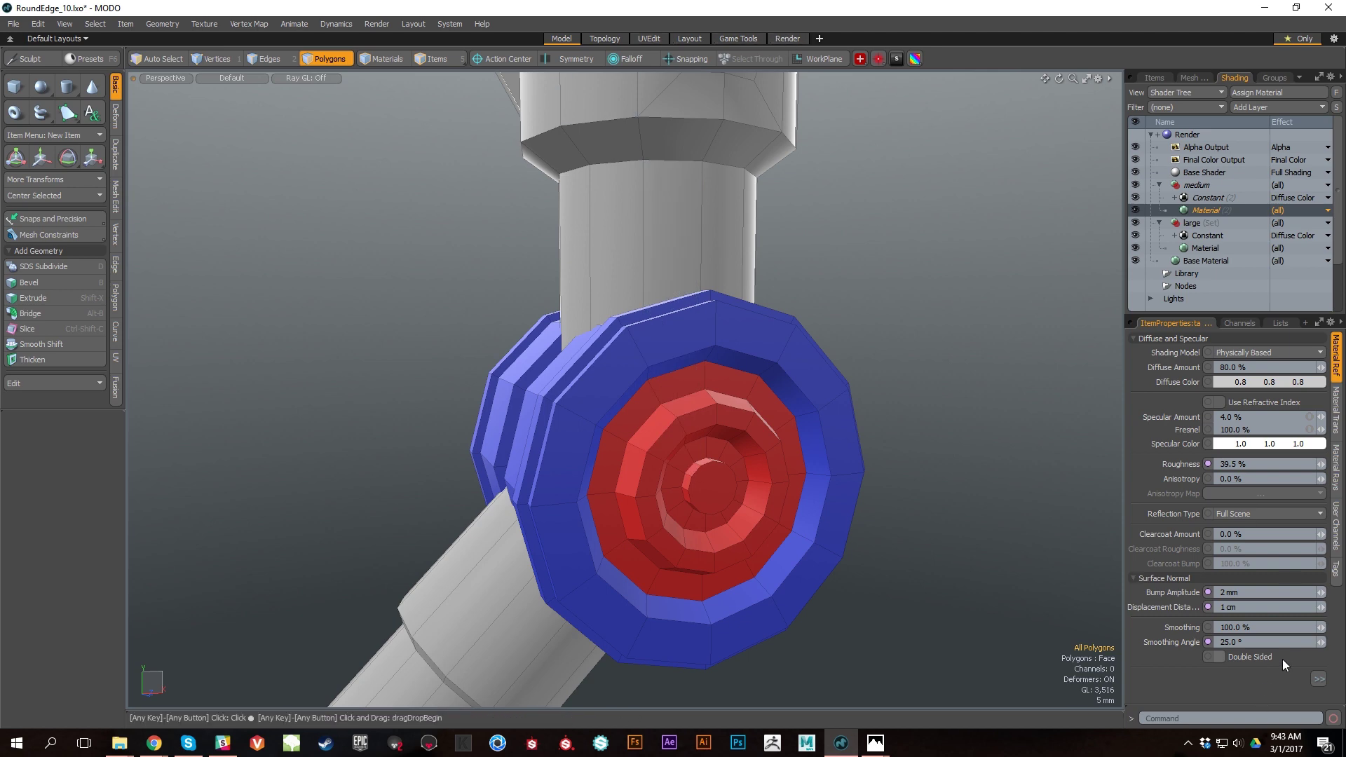
pyautogui.moveTo(1258, 316); pyautogui.dragTo(1255, 199)
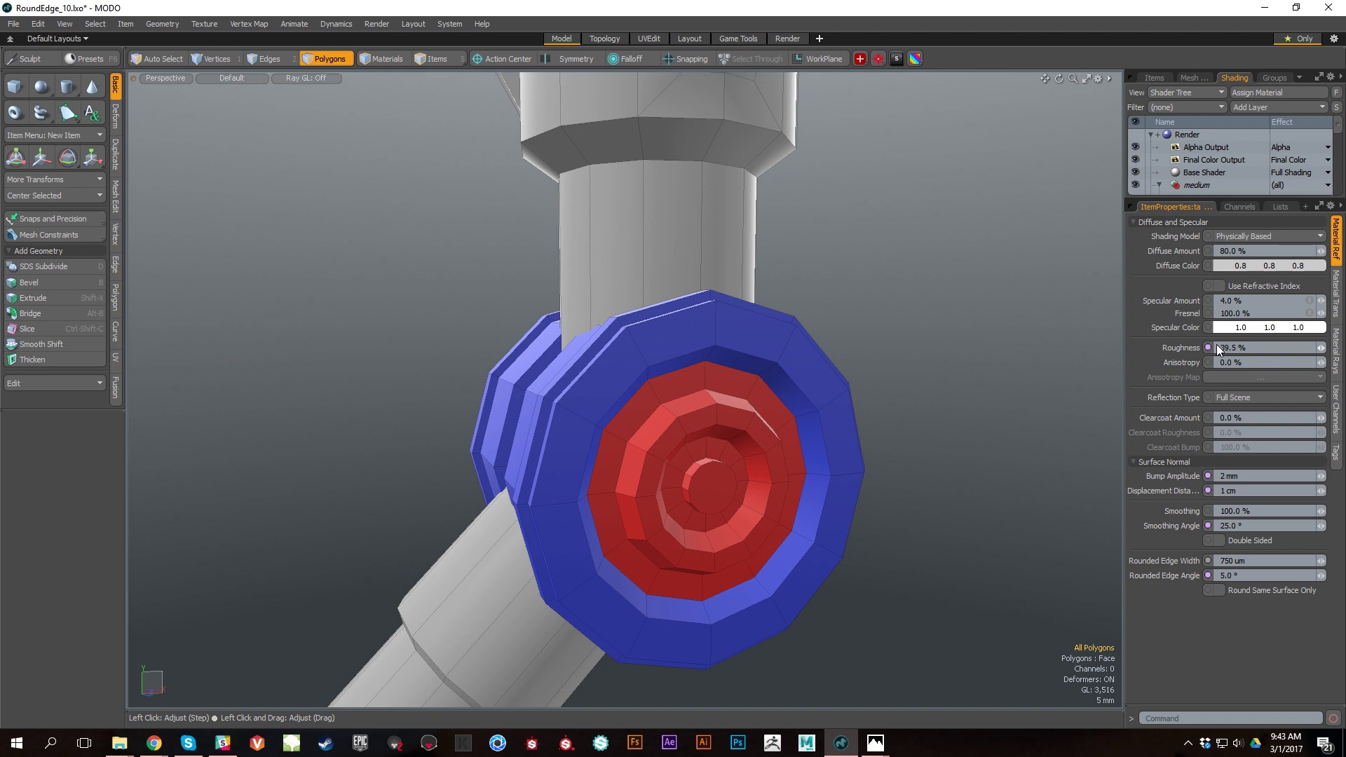
pyautogui.moveTo(1233, 199); pyautogui.dragTo(1234, 222)
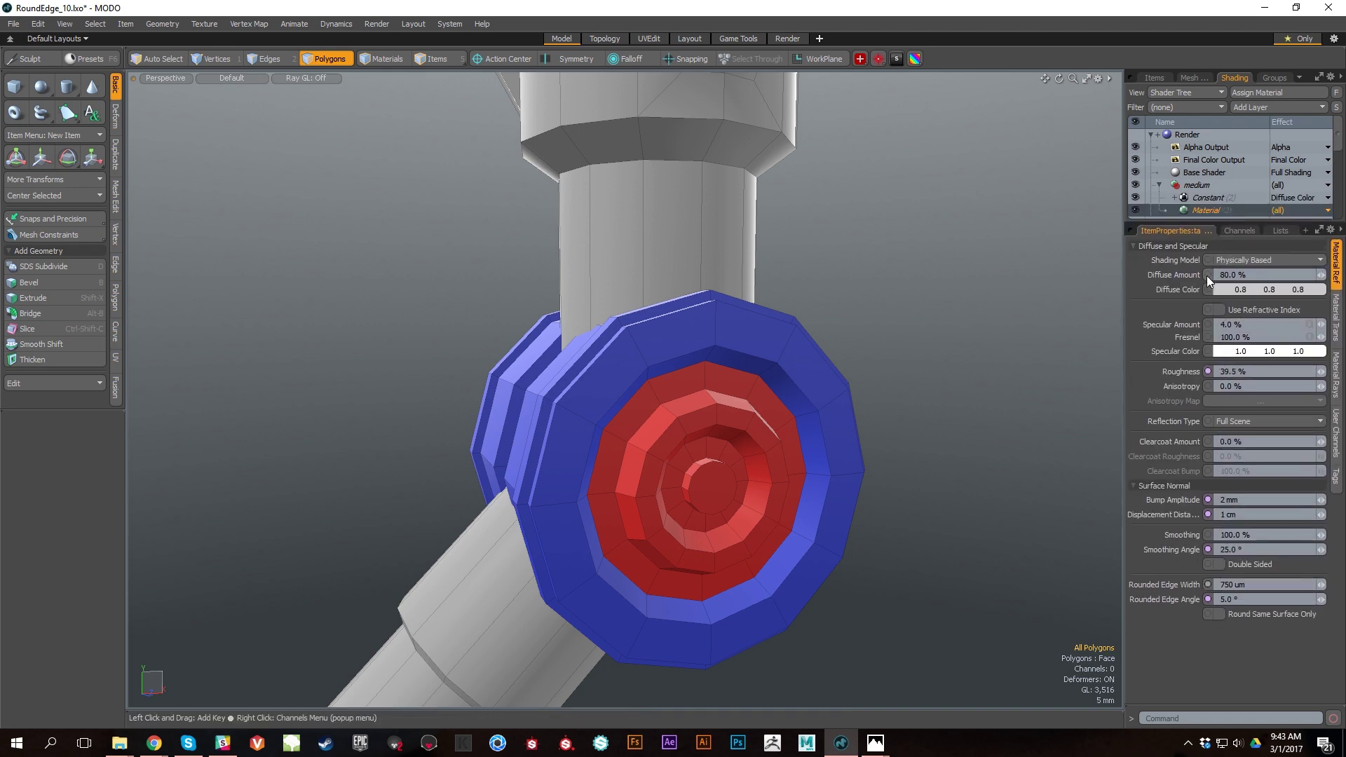
pyautogui.rightClick(1208, 279)
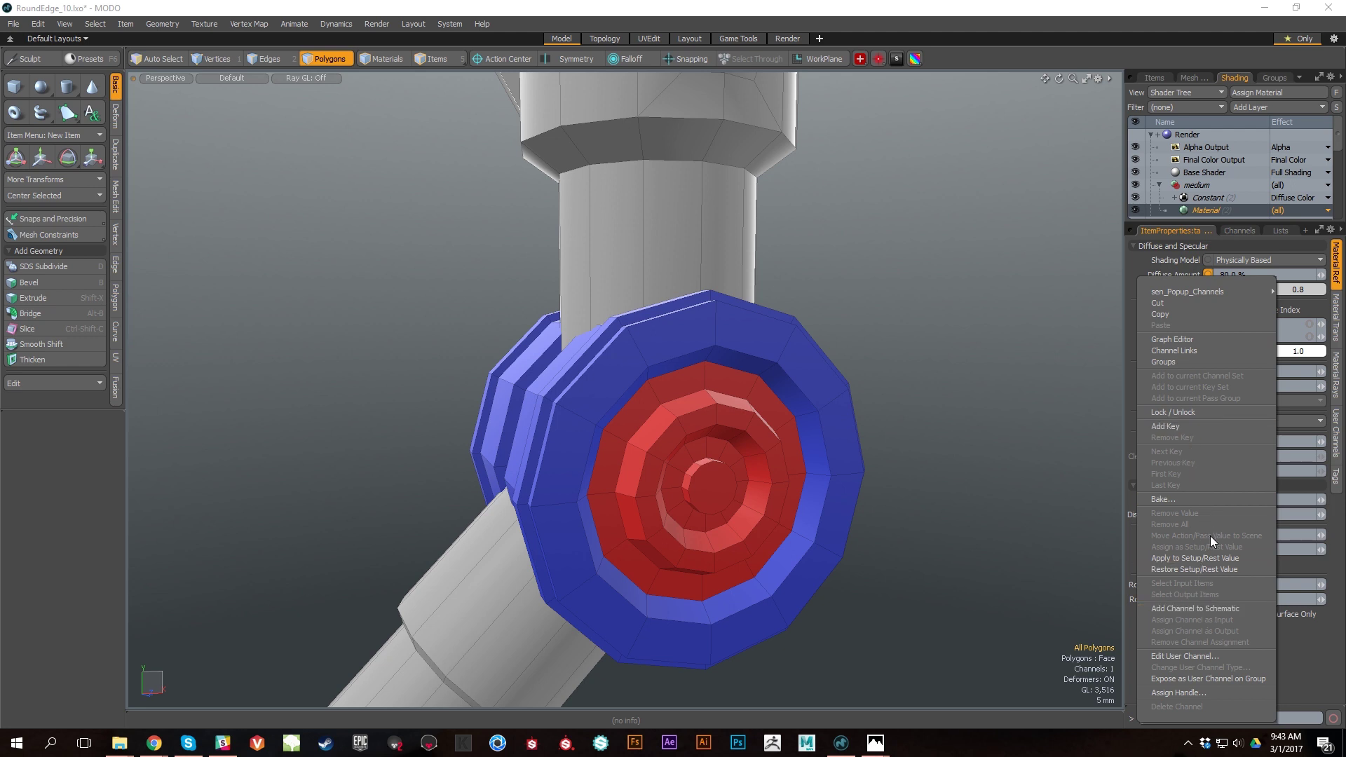
pyautogui.click(1070, 474)
pyautogui.keyDown('alt'); pyautogui.keyDown('shift'); pyautogui.moveTo(1049, 414); pyautogui.dragTo(1038, 378); pyautogui.keyUp('shift'); pyautogui.keyUp('alt')
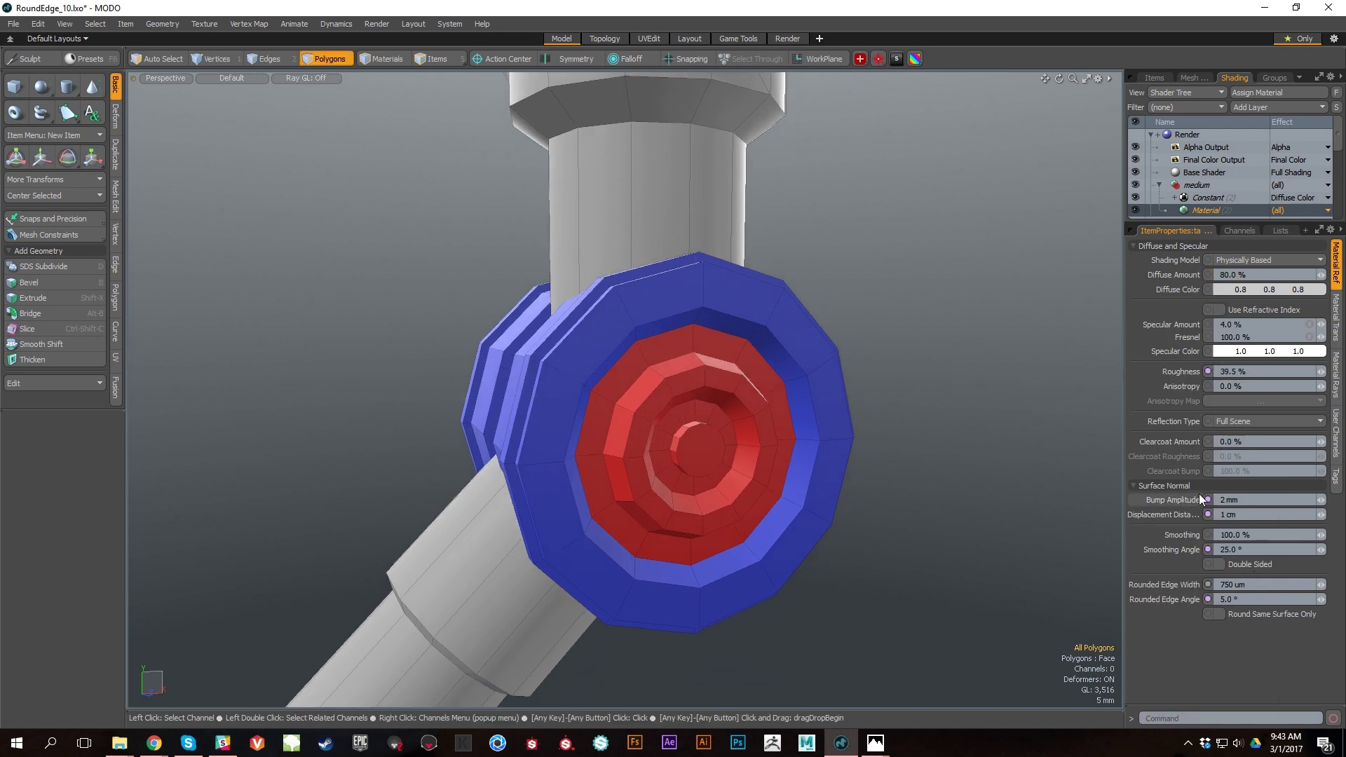
# Step: Create an instance of the large group's material and delete the medium group's old material instance
pyautogui.scroll(-2, 1224, 190)
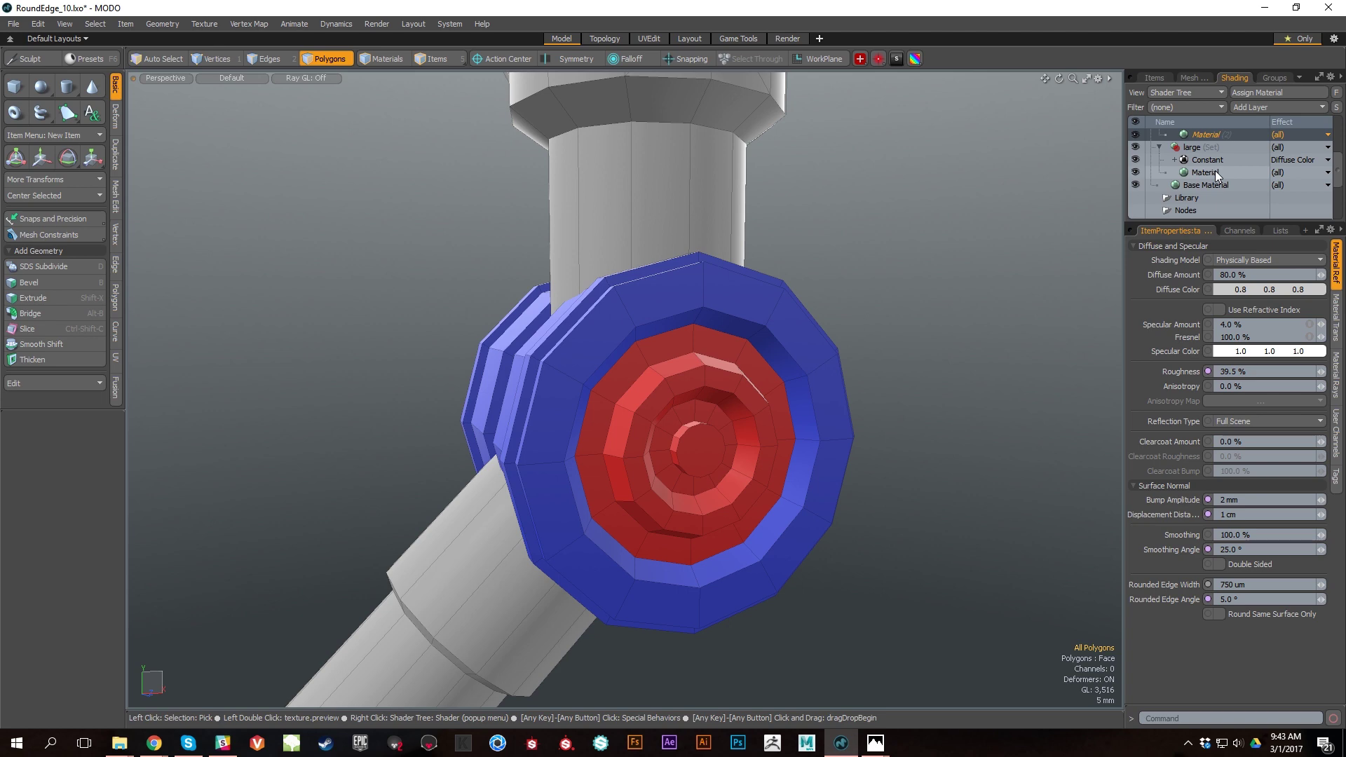
pyautogui.scroll(2, 1226, 174)
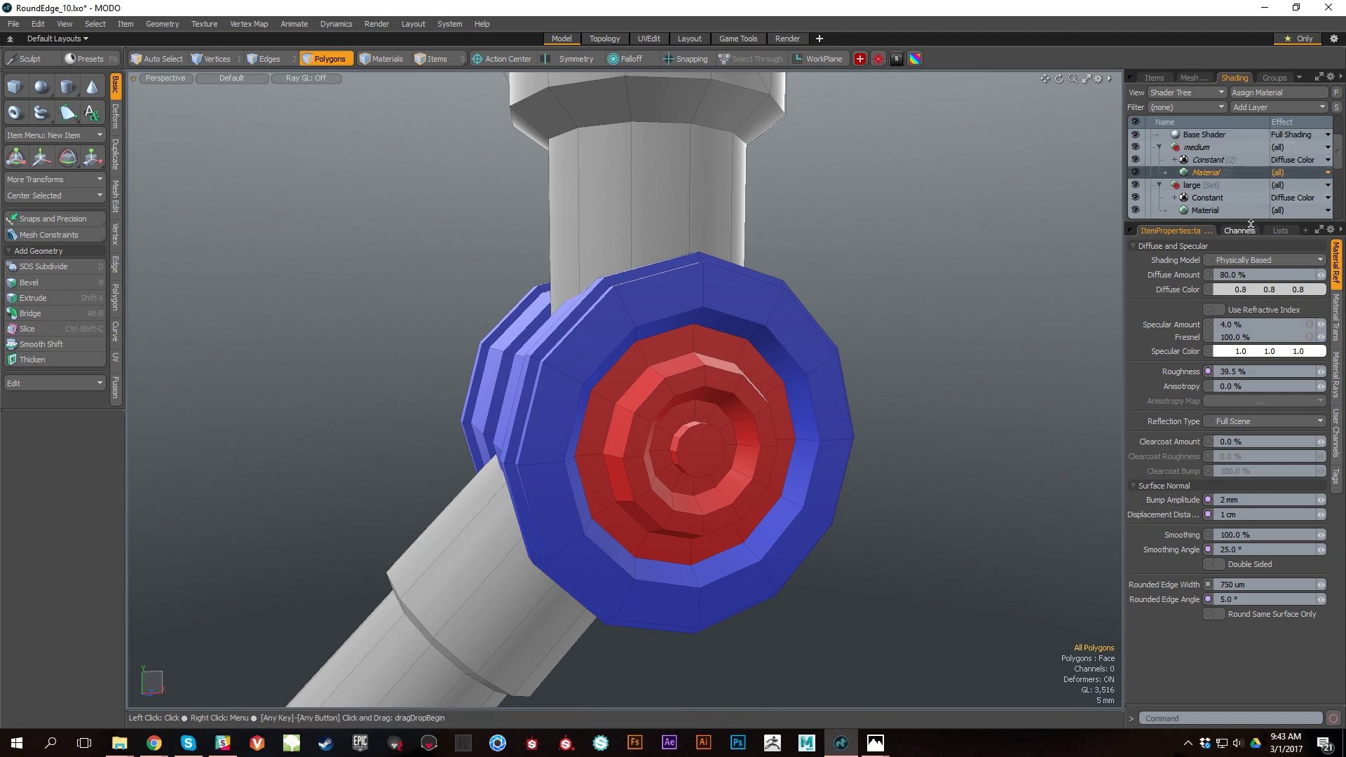
pyautogui.click(1219, 213)
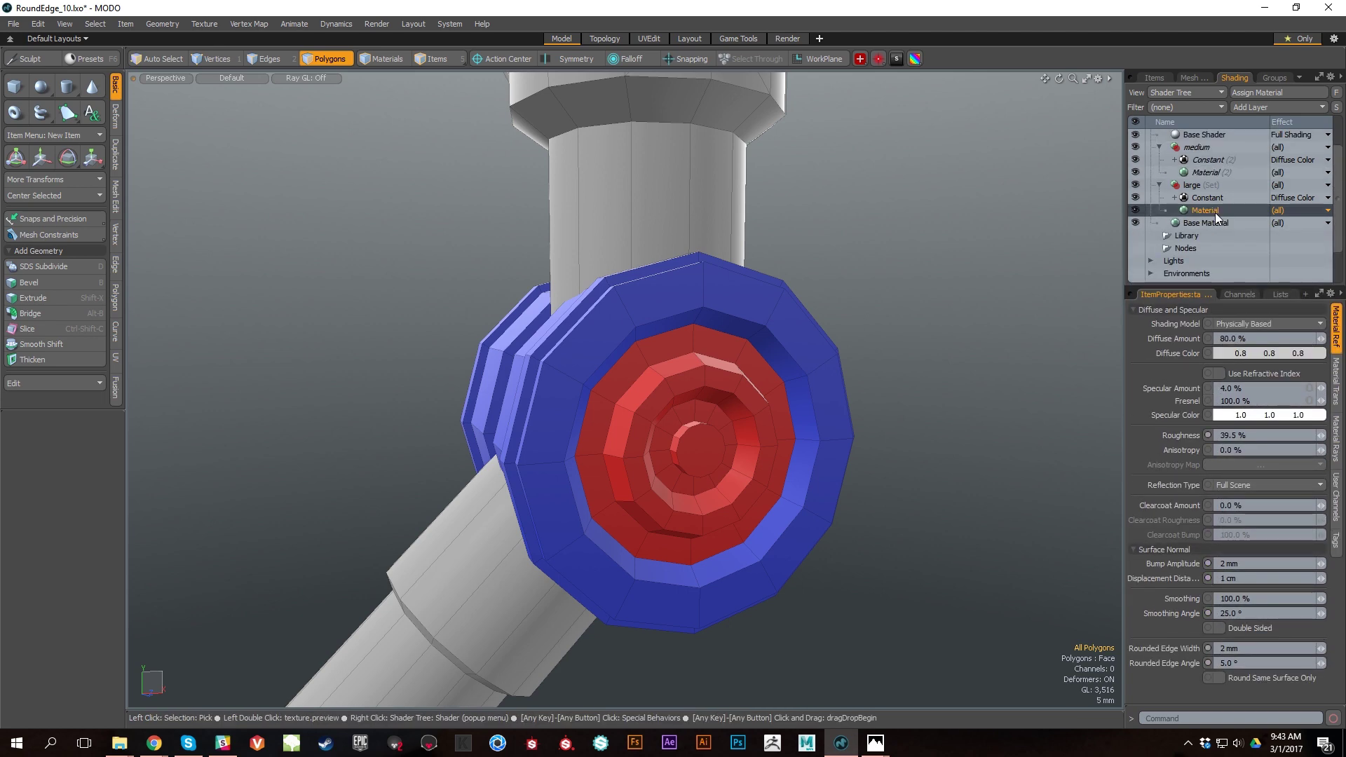
pyautogui.rightClick(1214, 213)
pyautogui.click(1208, 302)
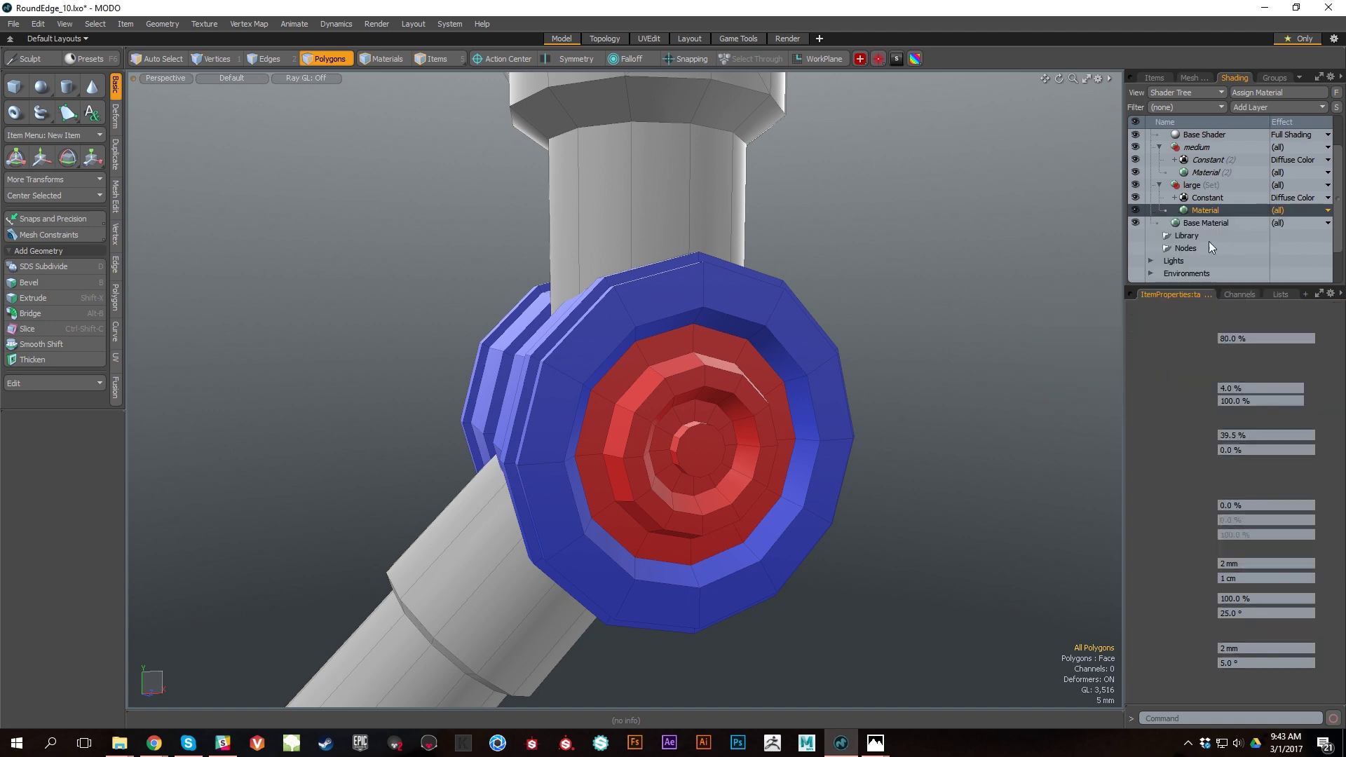
pyautogui.click(1206, 176)
pyautogui.rightClick(1207, 175)
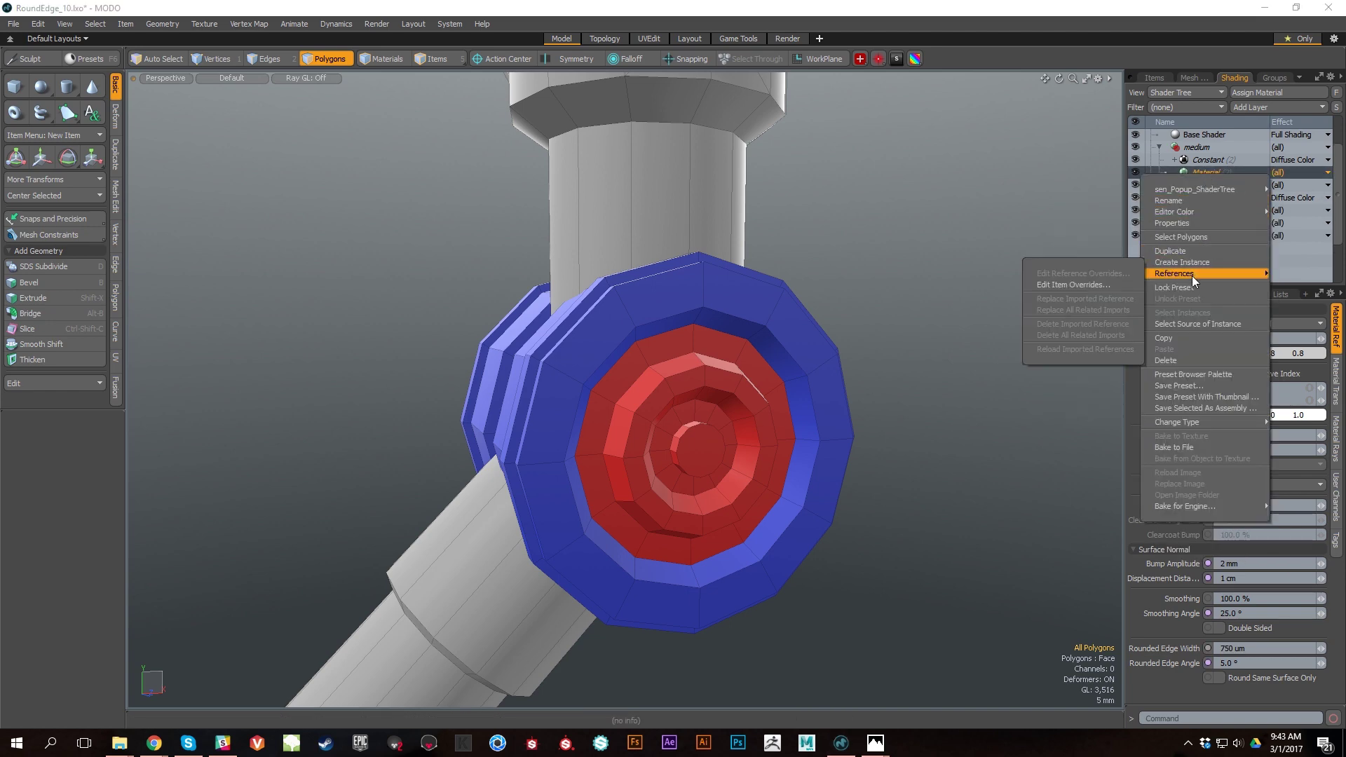
pyautogui.click(1166, 361)
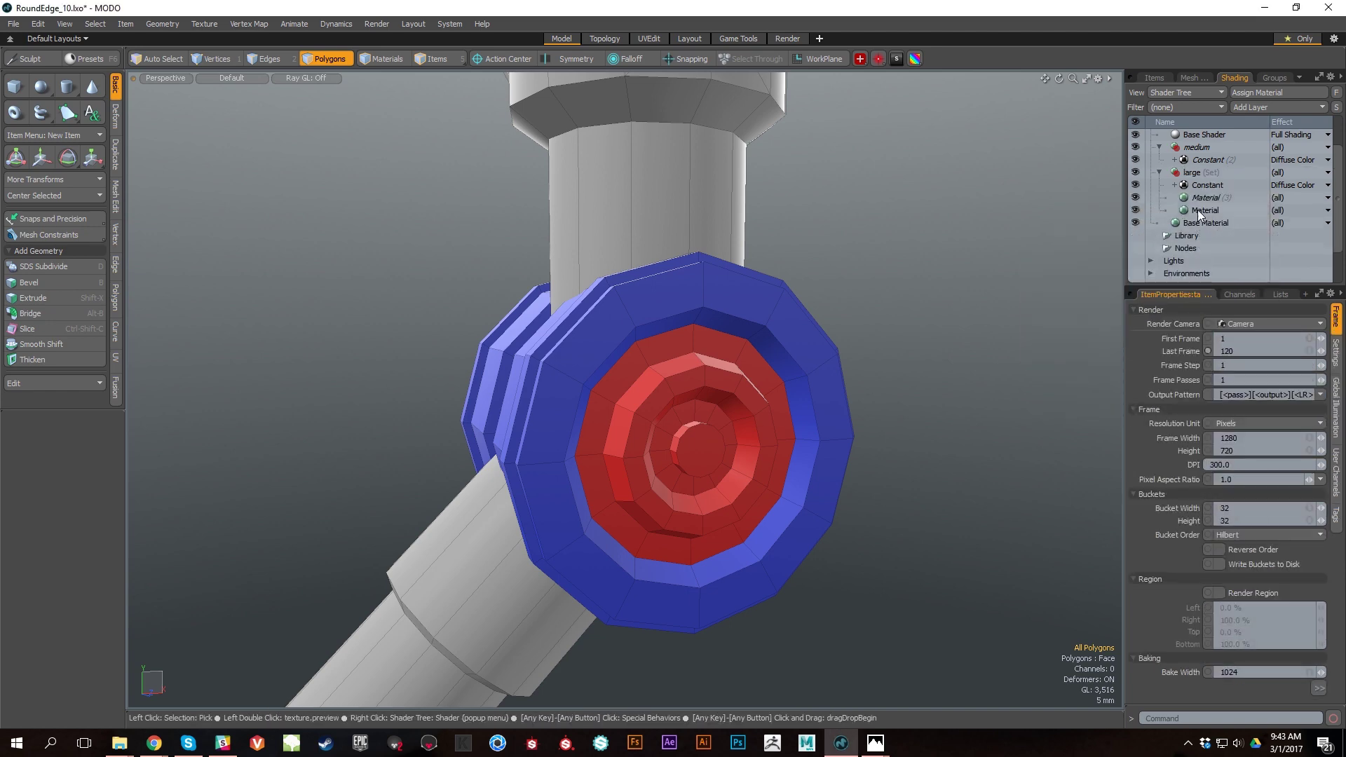
# Step: Move the new material instance into the medium group and place the Constant layer above it
pyautogui.moveTo(1202, 197)
pyautogui.mouseDown()
pyautogui.moveTo(1215, 199)
pyautogui.moveTo(1213, 153)
pyautogui.mouseUp()
pyautogui.click(1211, 174)
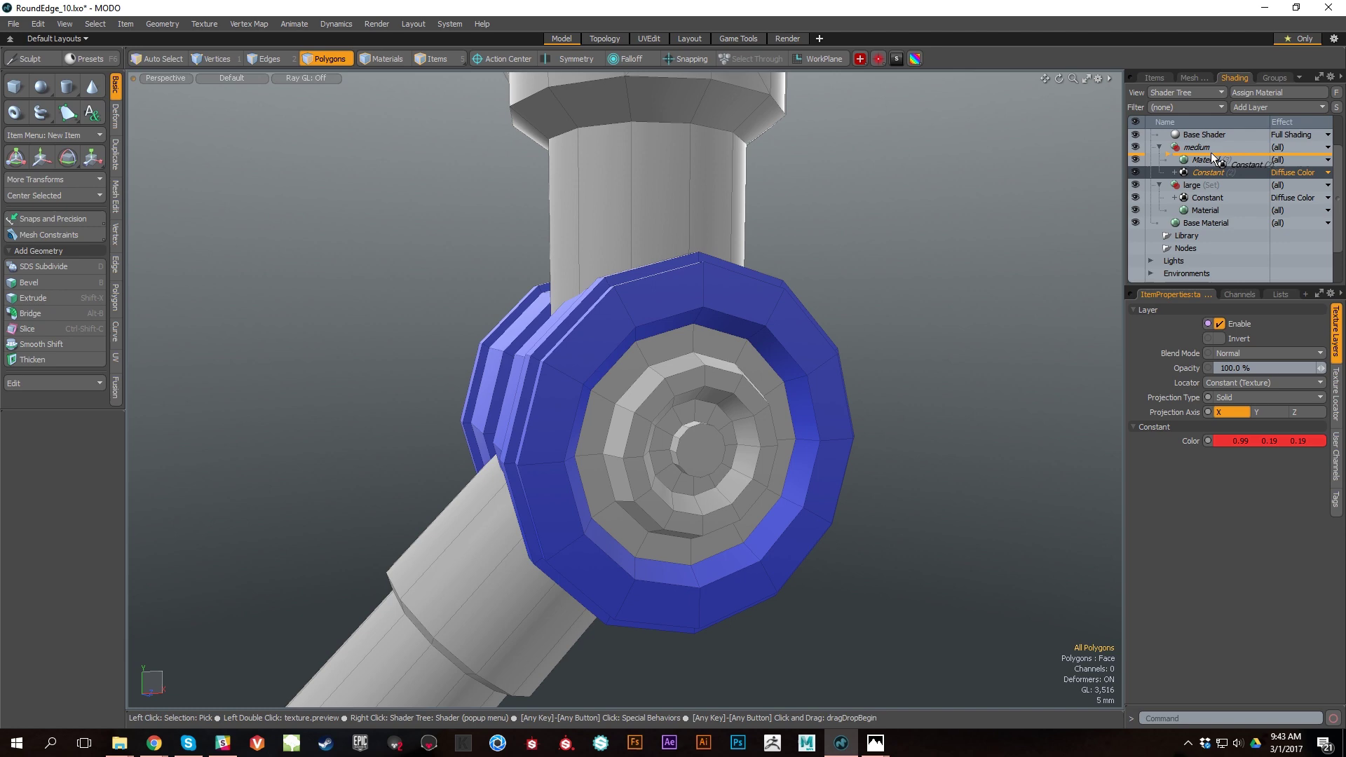
pyautogui.moveTo(1211, 153); pyautogui.dragTo(1211, 154)
pyautogui.click(1216, 174)
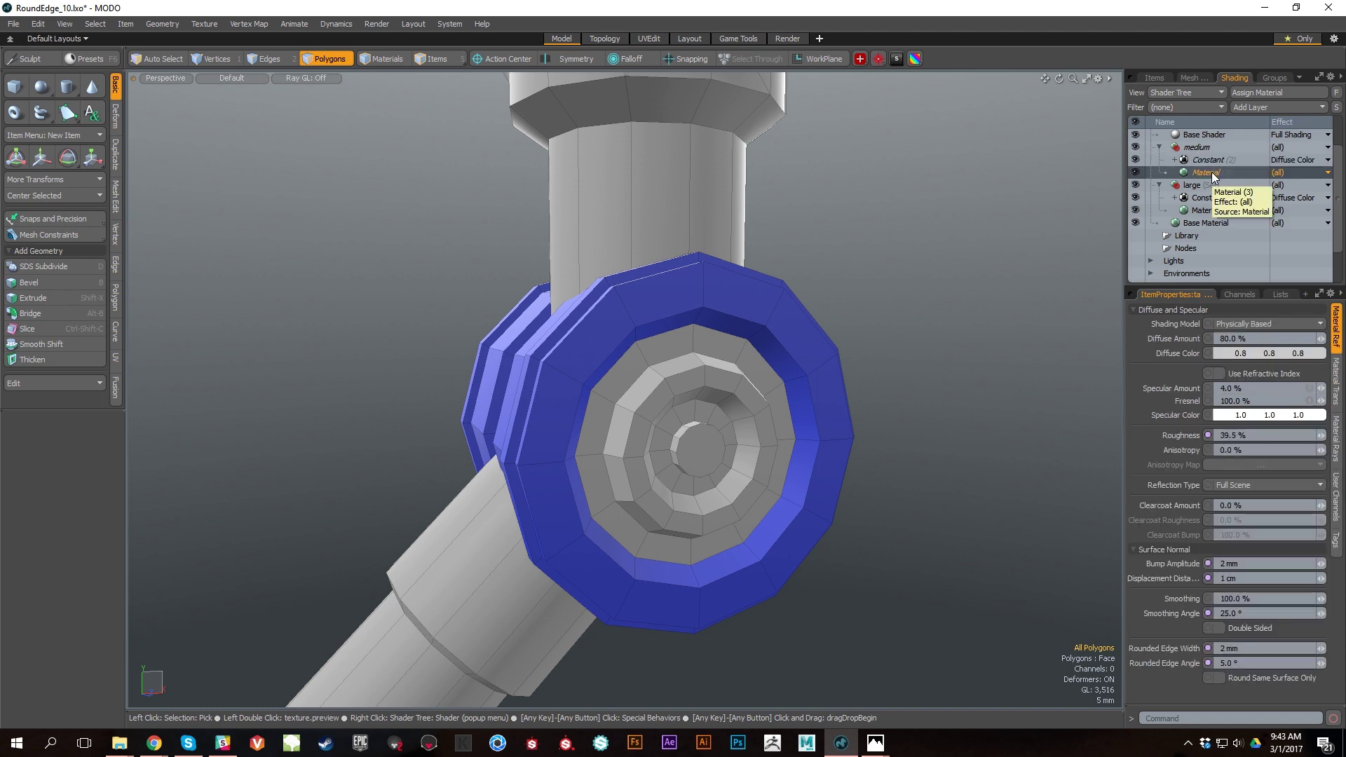
# Step: Override the Rounded Edge Width of the medium group's new material instance with 750 um, and select the large group's material
pyautogui.scroll(-2, 979, 473)
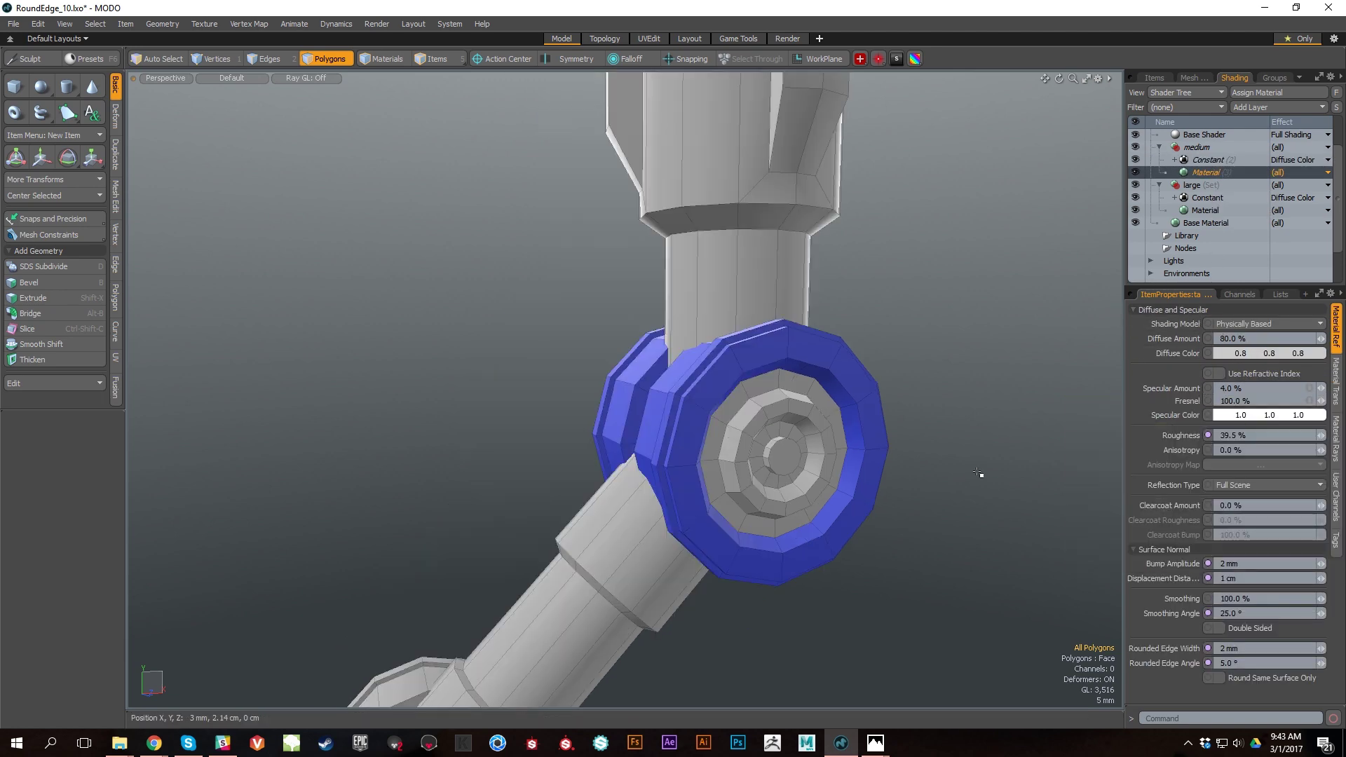
pyautogui.scroll(3, 975, 491)
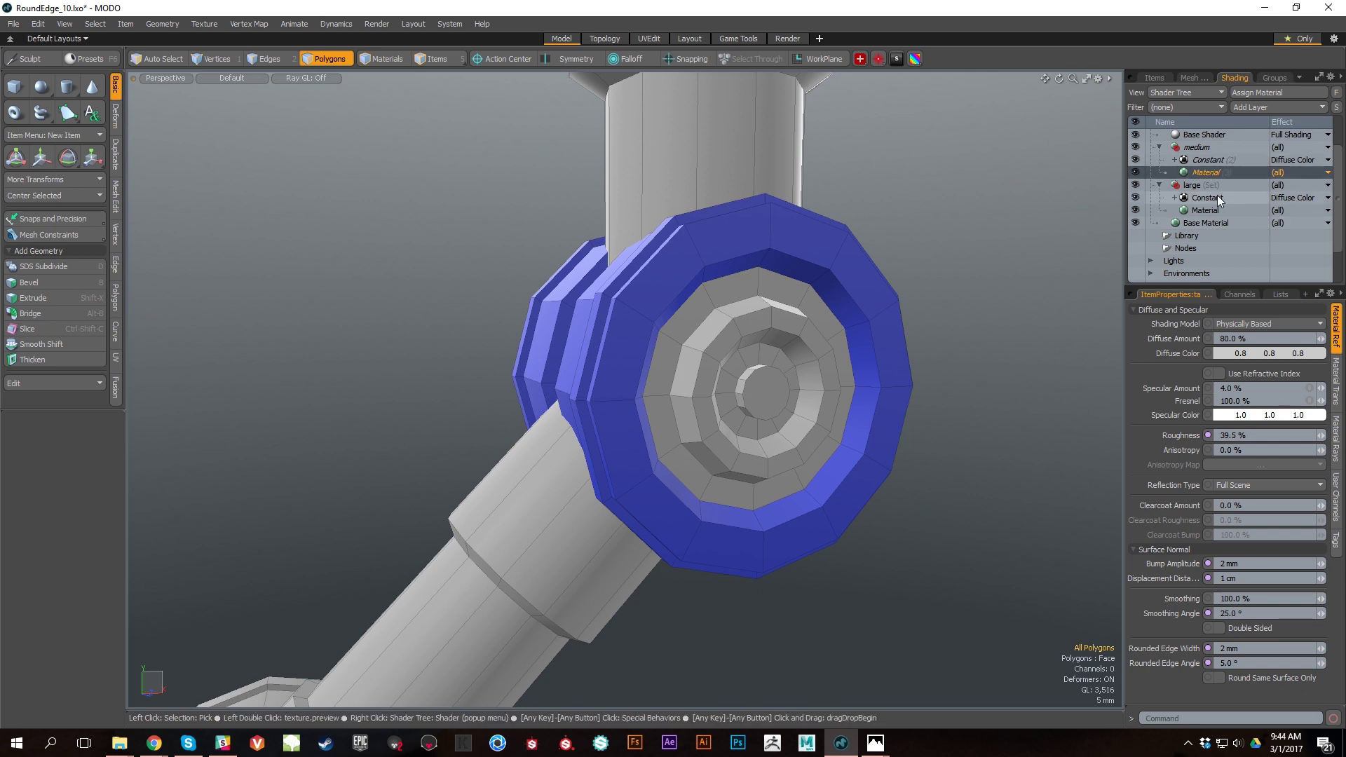
pyautogui.moveTo(1312, 286); pyautogui.dragTo(1312, 311)
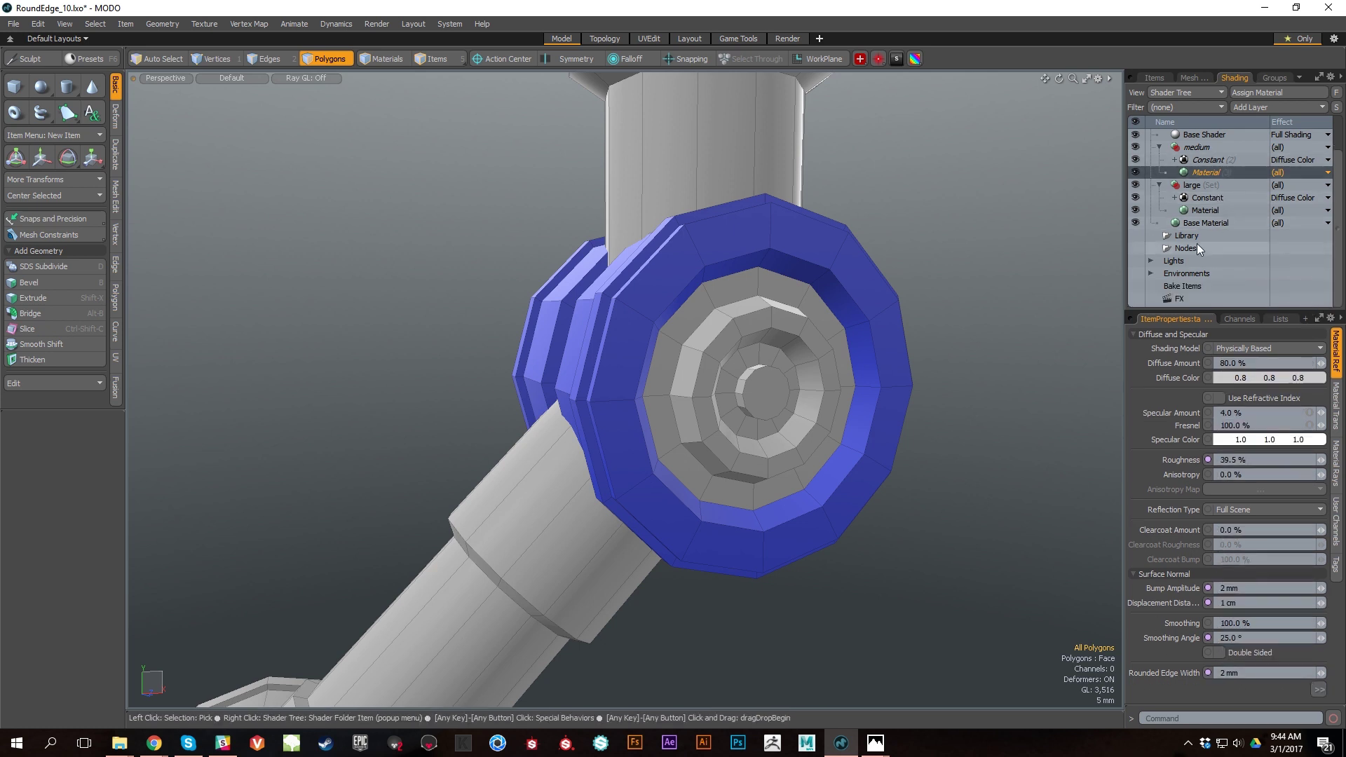
pyautogui.click(1211, 211)
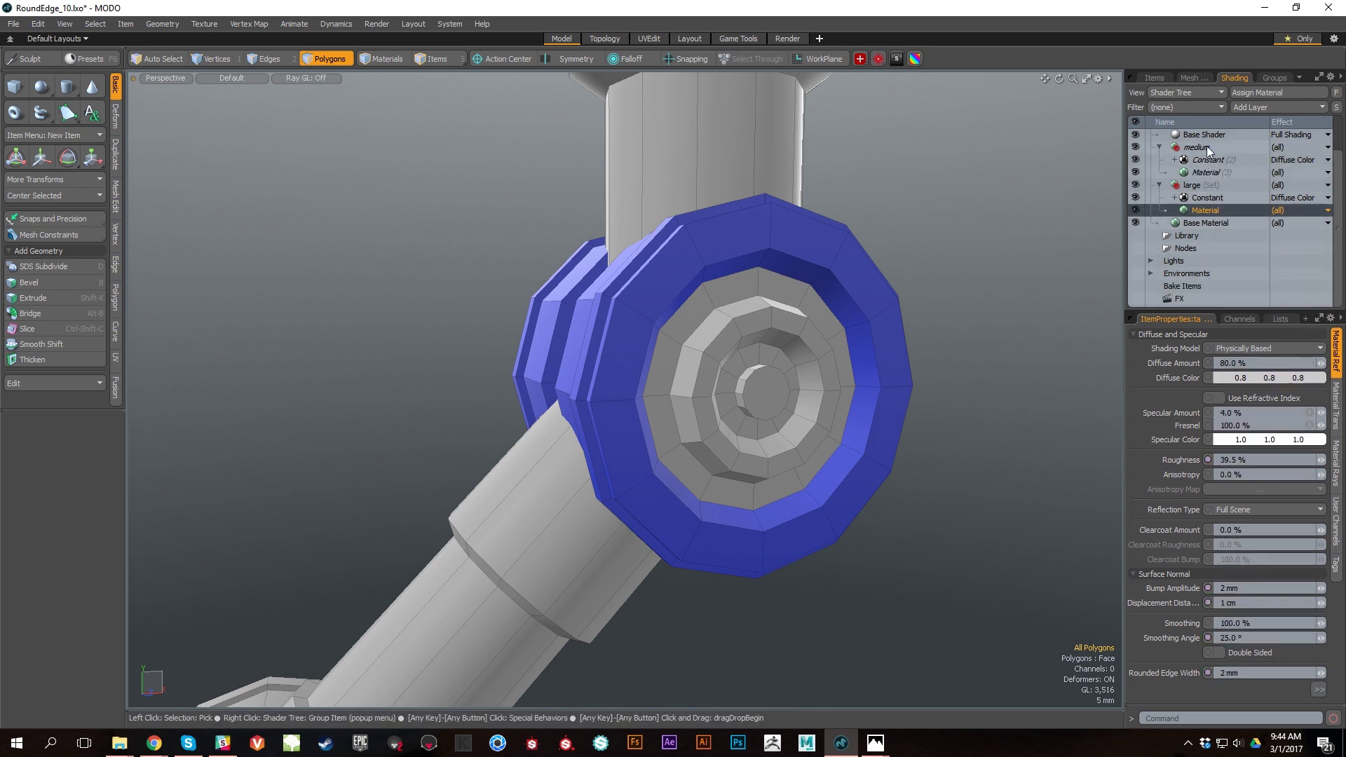
pyautogui.click(1203, 170)
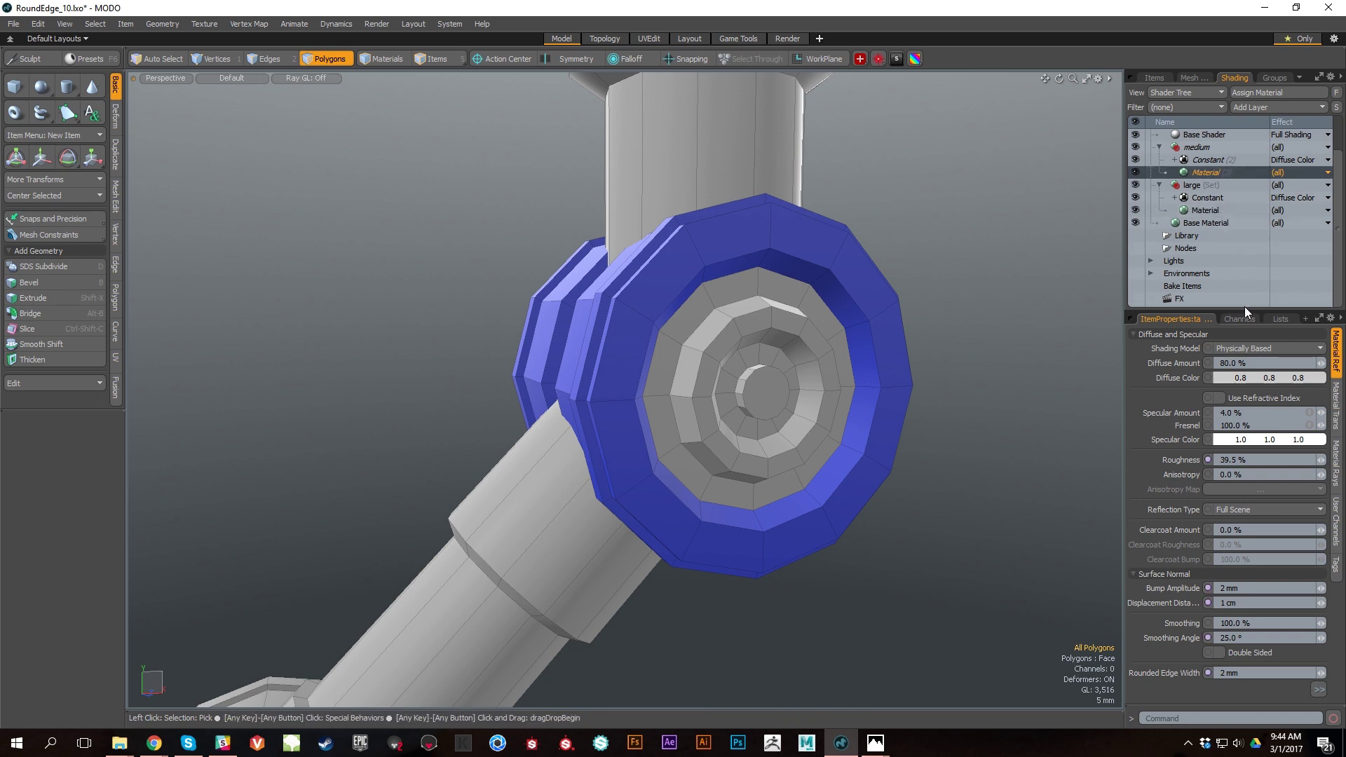
pyautogui.moveTo(1244, 309); pyautogui.dragTo(1244, 229)
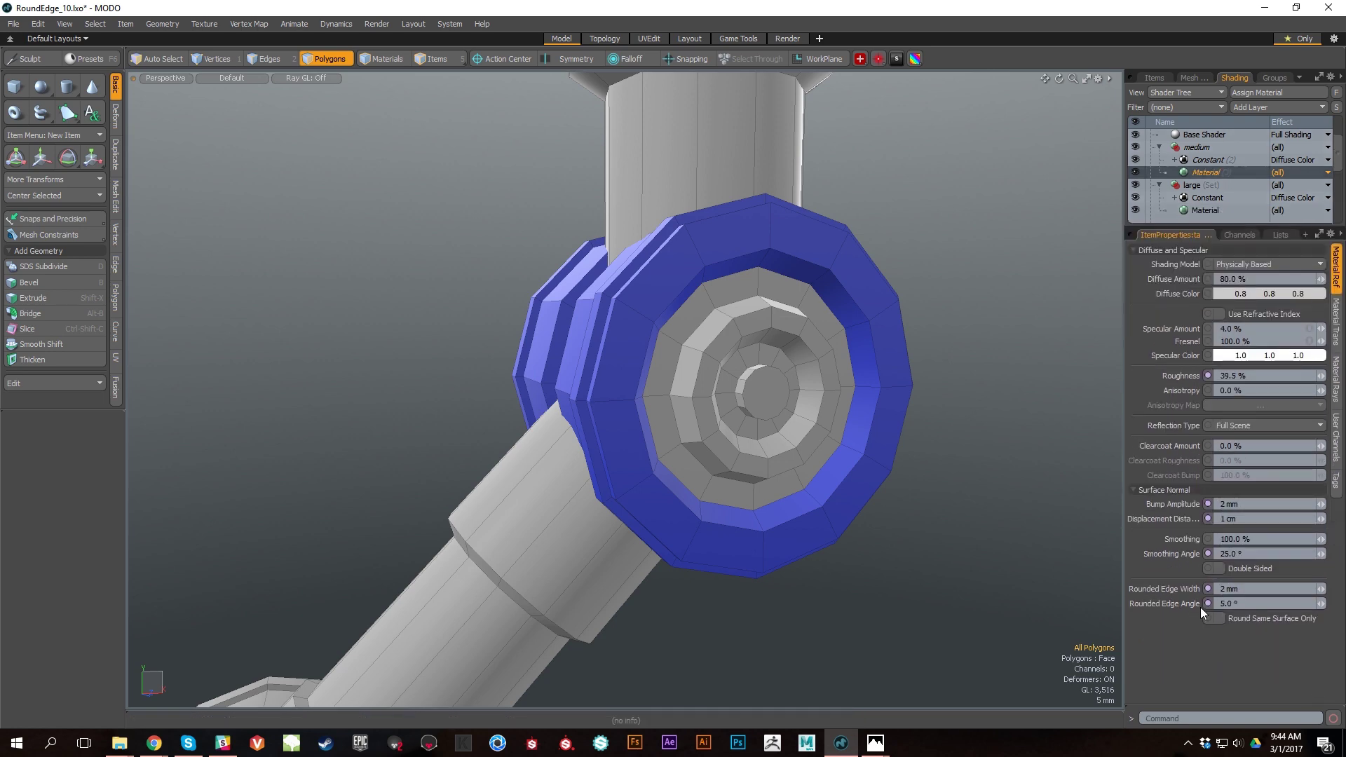
pyautogui.click(1259, 590)
pyautogui.press('Return')
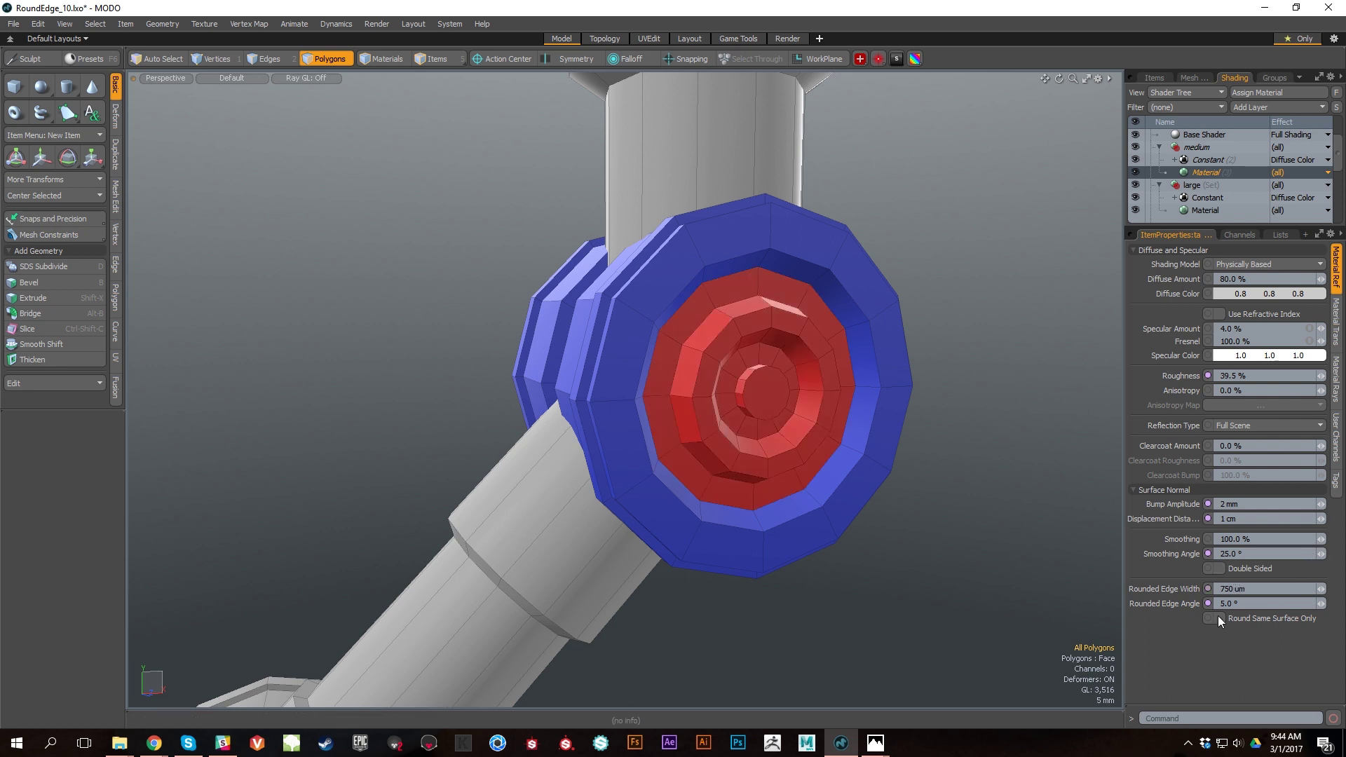
pyautogui.click(1205, 211)
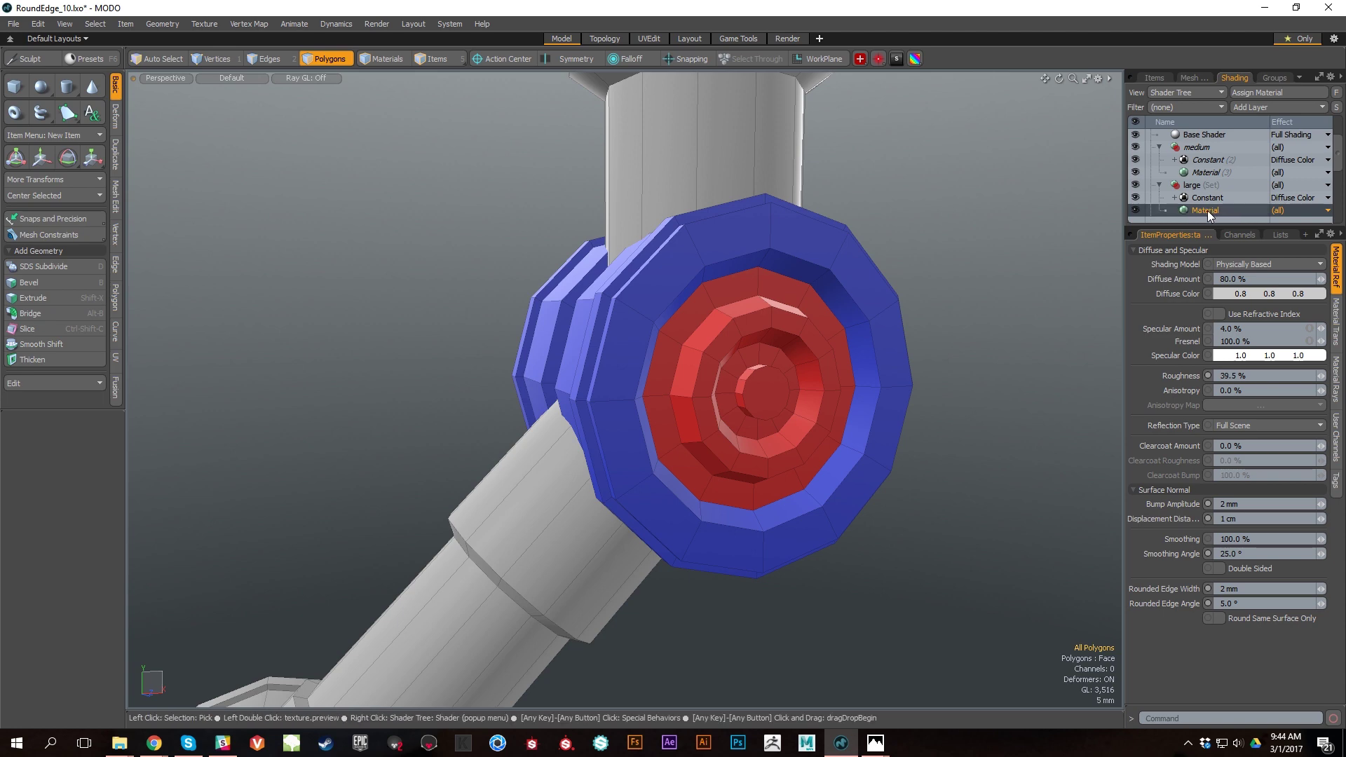
# Step: Enlarge the shader tree area and compare the rounded edge settings of the medium and large groups' materials
pyautogui.moveTo(1211, 226); pyautogui.dragTo(1215, 269)
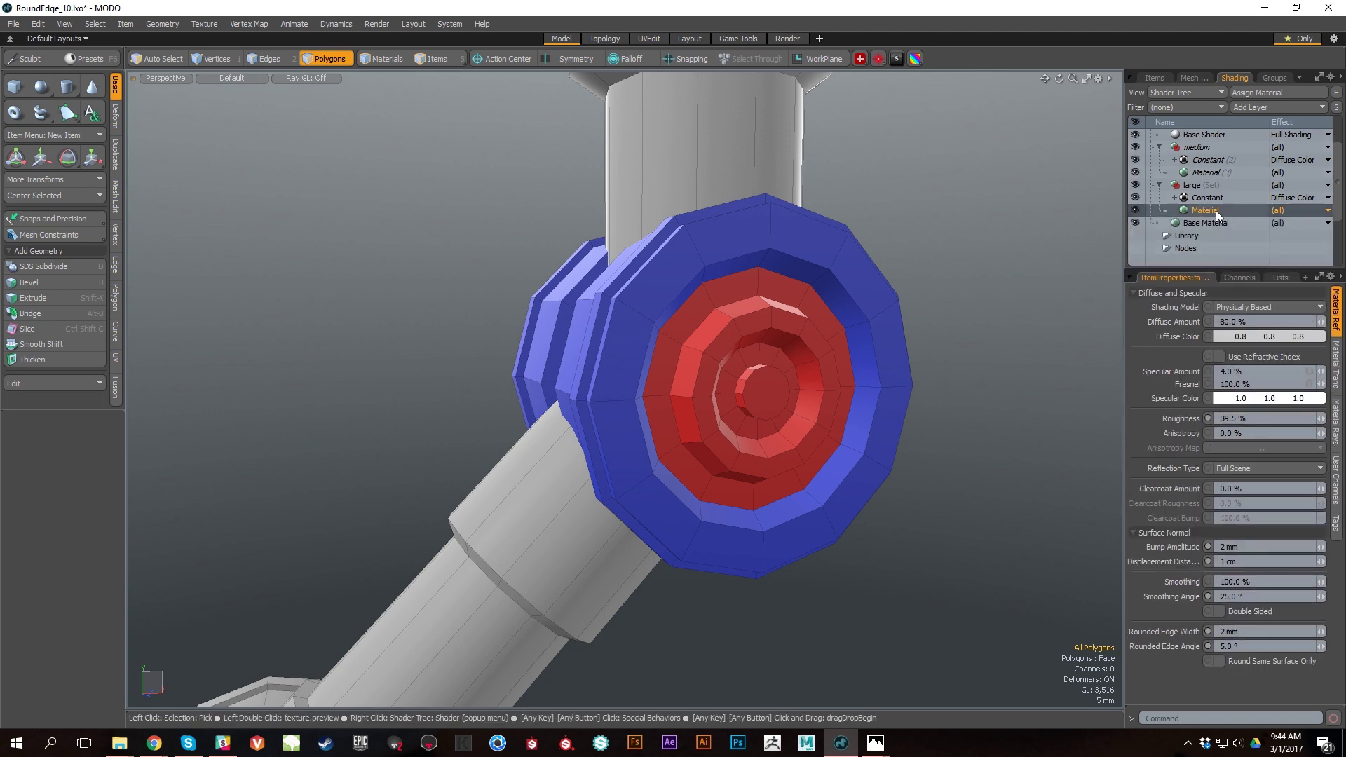
pyautogui.click(1210, 173)
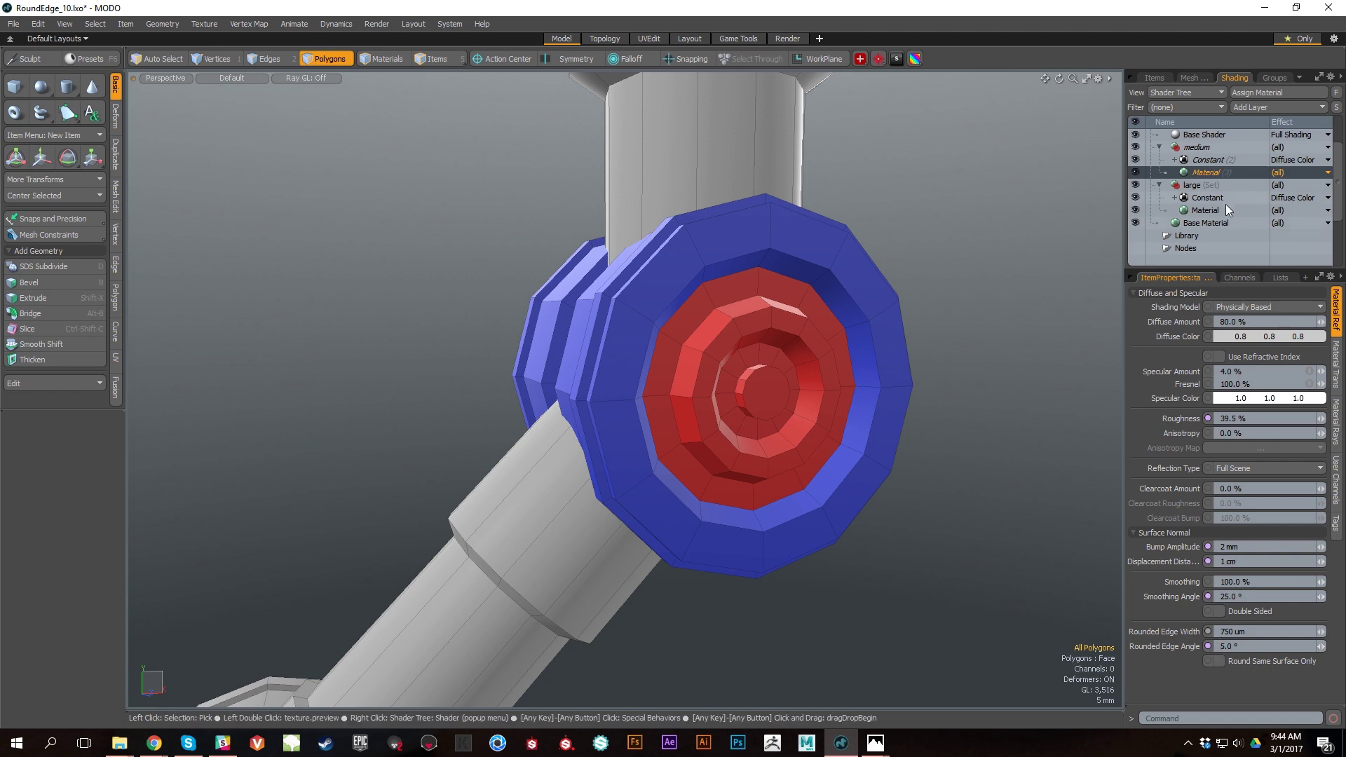
pyautogui.click(1205, 210)
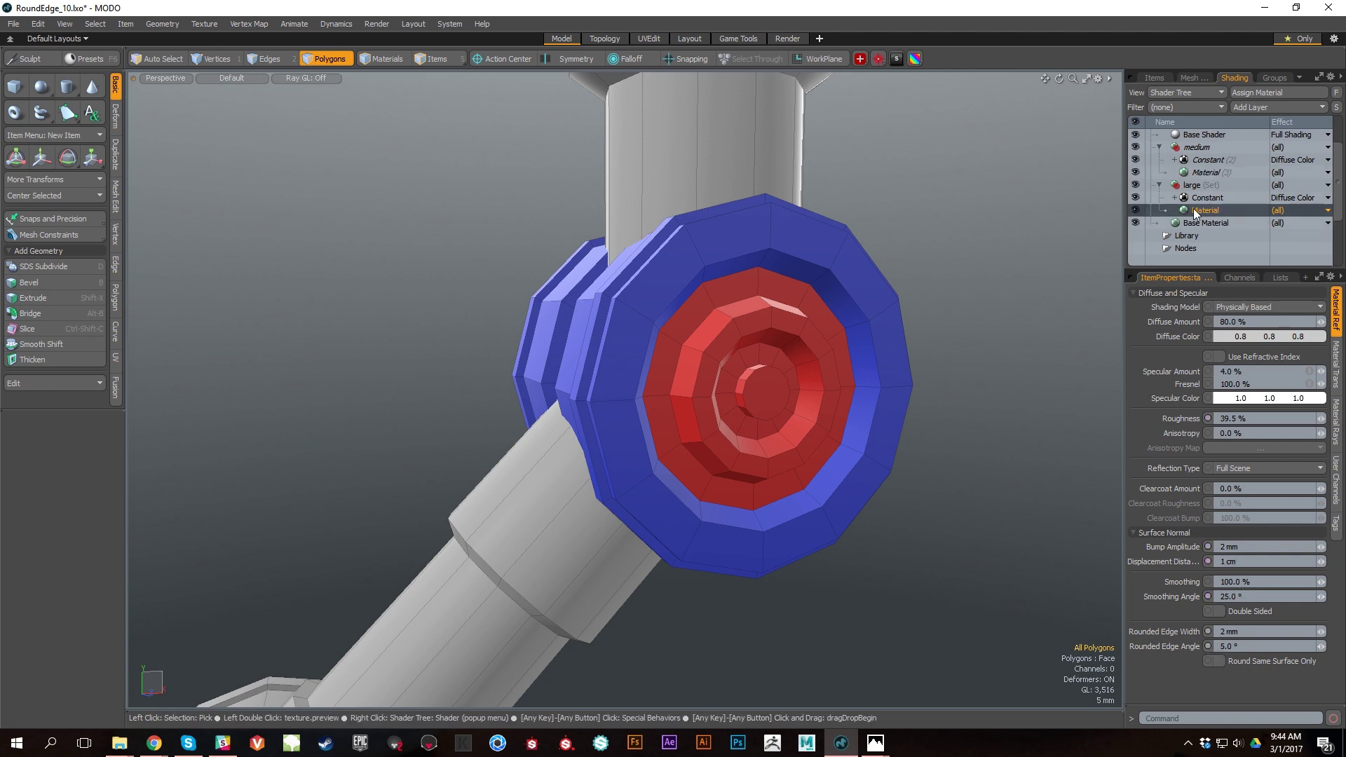
# Step: Switch to the Render layout and examine the rounded edges of the joint disc in the preview from several angles
pyautogui.click(787, 38)
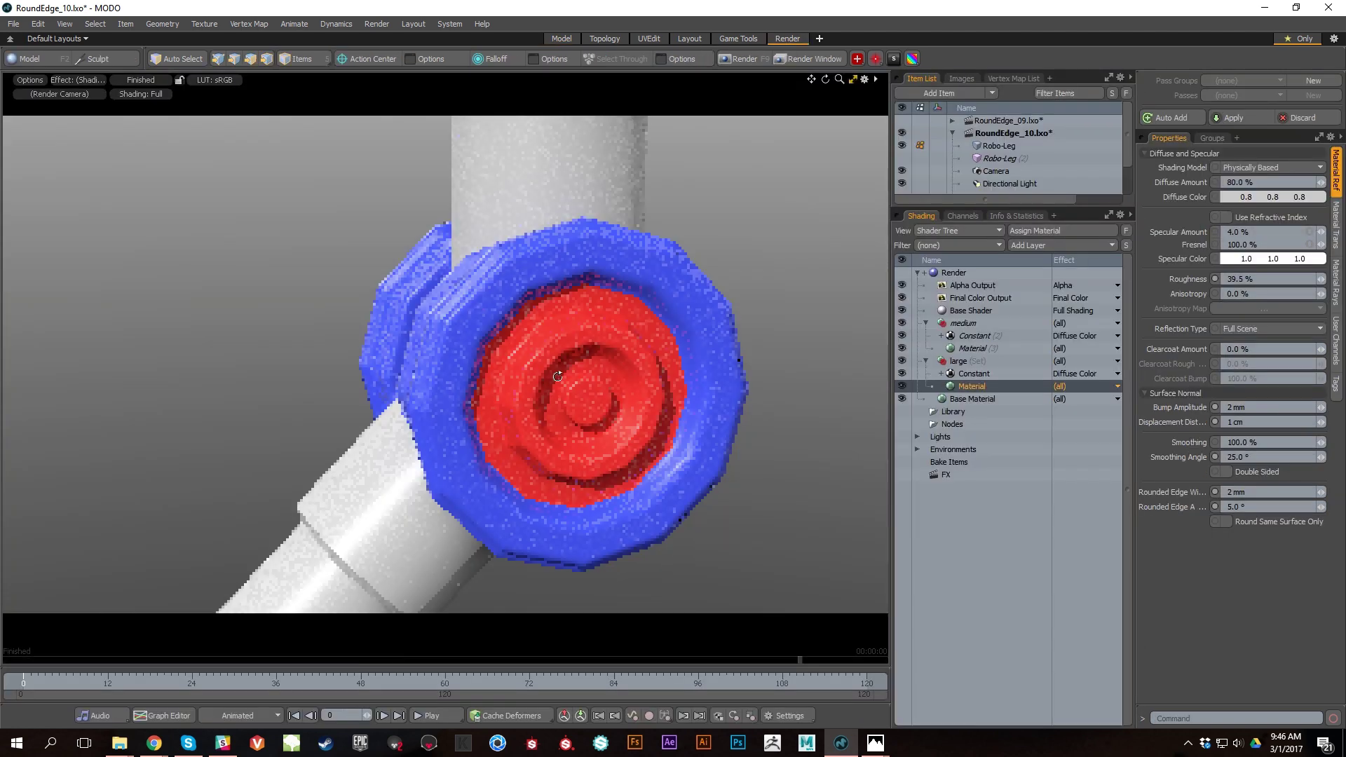
pyautogui.keyDown('alt'); pyautogui.moveTo(557, 377); pyautogui.dragTo(512, 361); pyautogui.keyUp('alt')
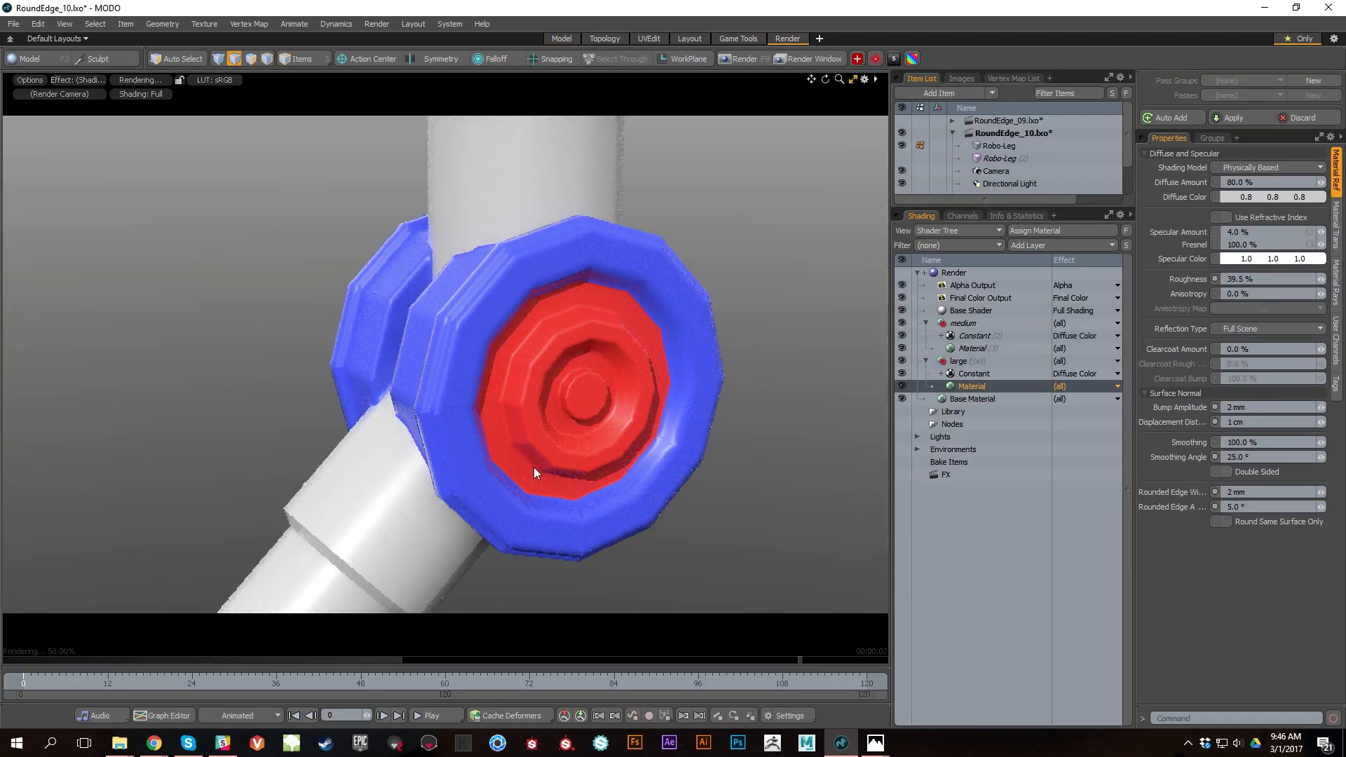
pyautogui.keyDown('ctrl'); pyautogui.keyDown('alt'); pyautogui.moveTo(513, 419); pyautogui.dragTo(531, 406); pyautogui.keyUp('alt'); pyautogui.keyUp('ctrl')
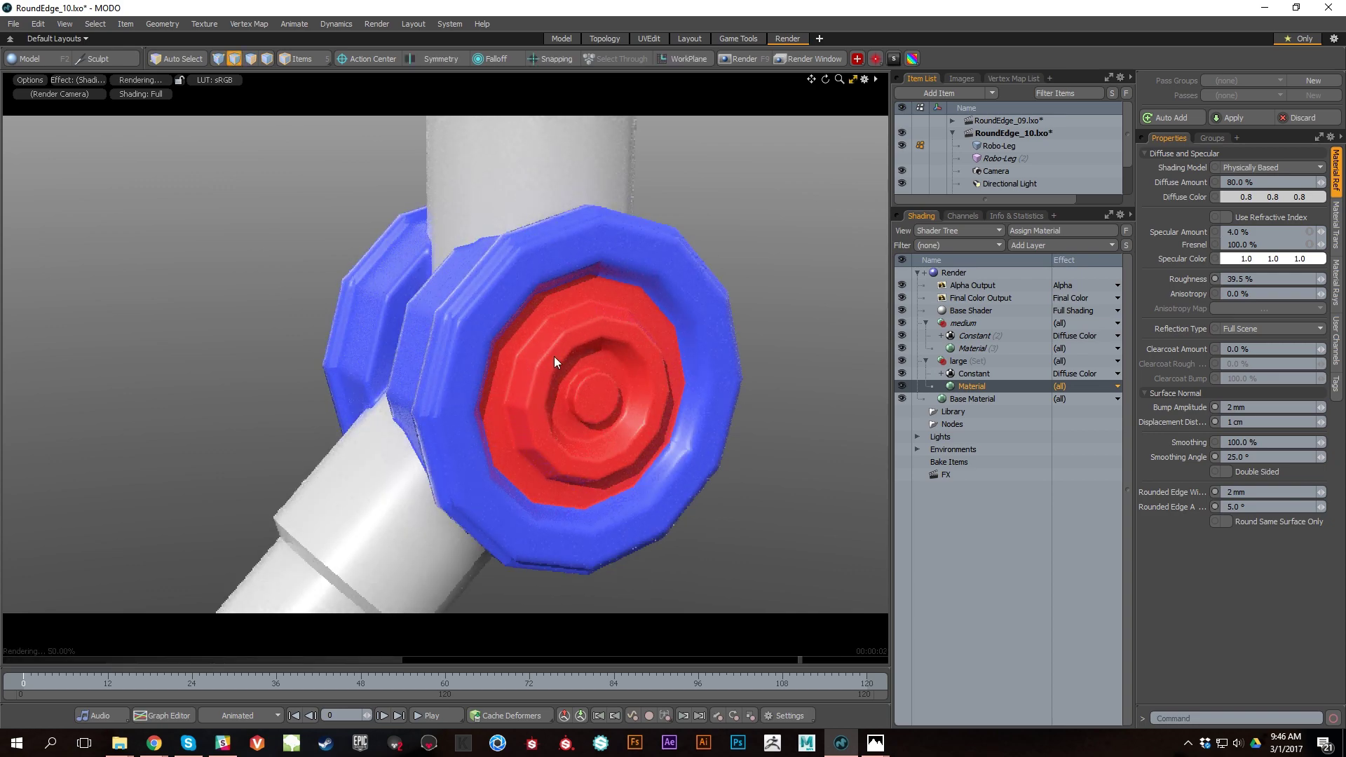
pyautogui.keyDown('alt'); pyautogui.moveTo(666, 245); pyautogui.dragTo(559, 236); pyautogui.keyUp('alt')
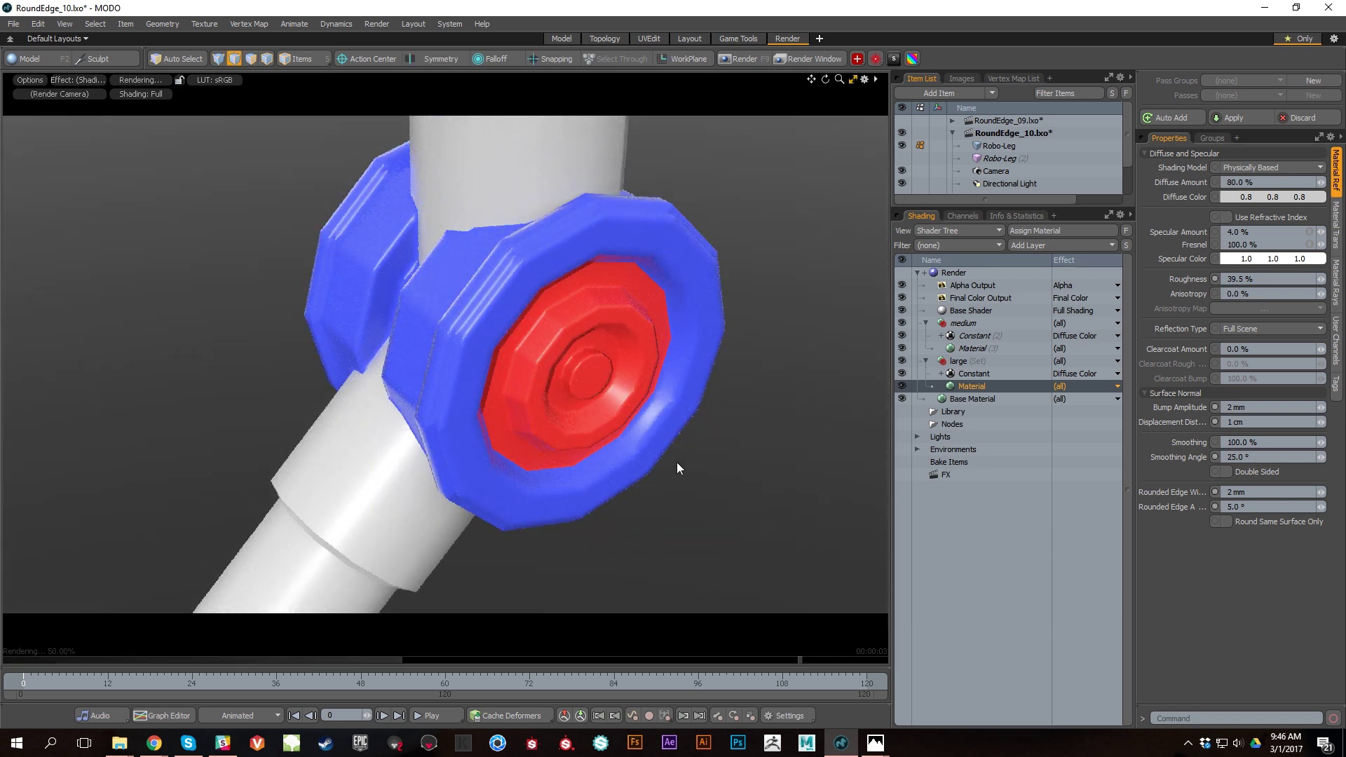
pyautogui.keyDown('alt'); pyautogui.moveTo(670, 466); pyautogui.dragTo(560, 331); pyautogui.keyUp('alt')
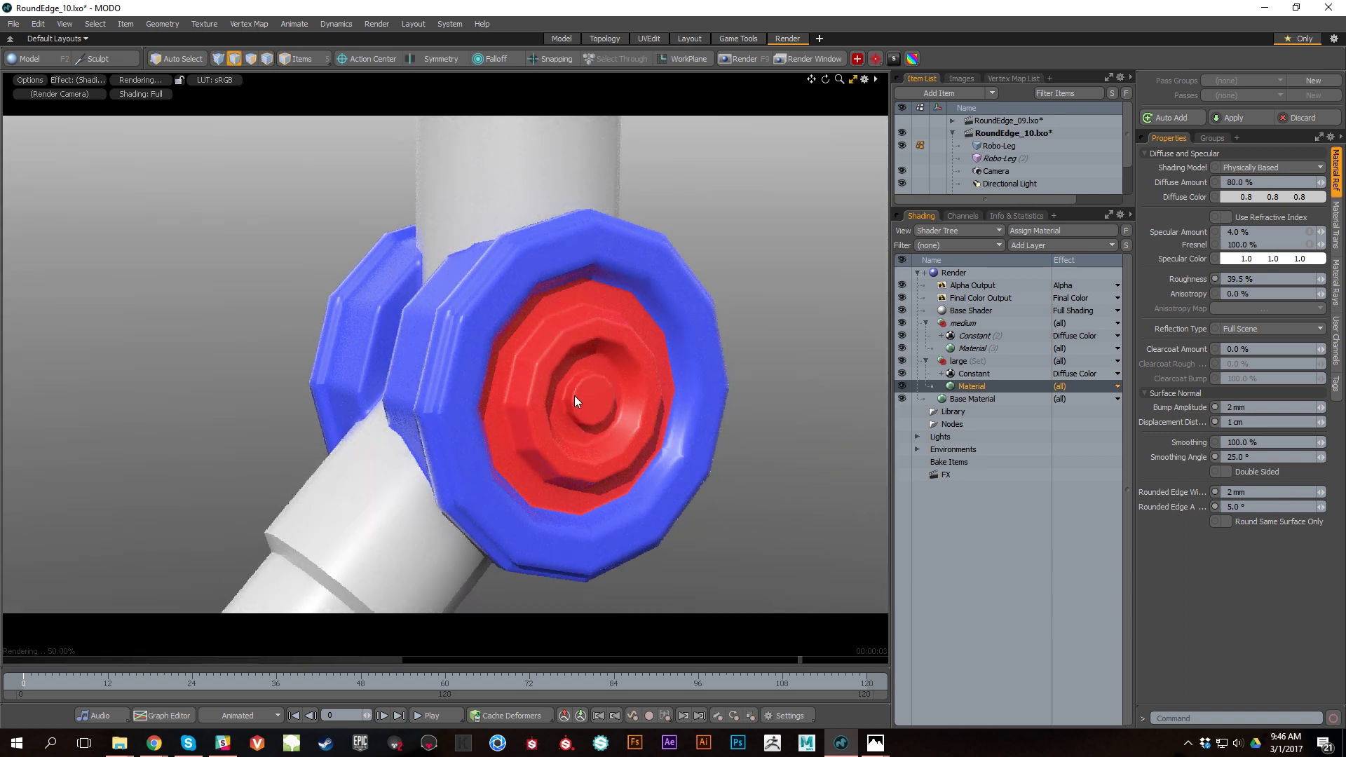
pyautogui.keyDown('alt'); pyautogui.moveTo(584, 400); pyautogui.dragTo(697, 351); pyautogui.keyUp('alt')
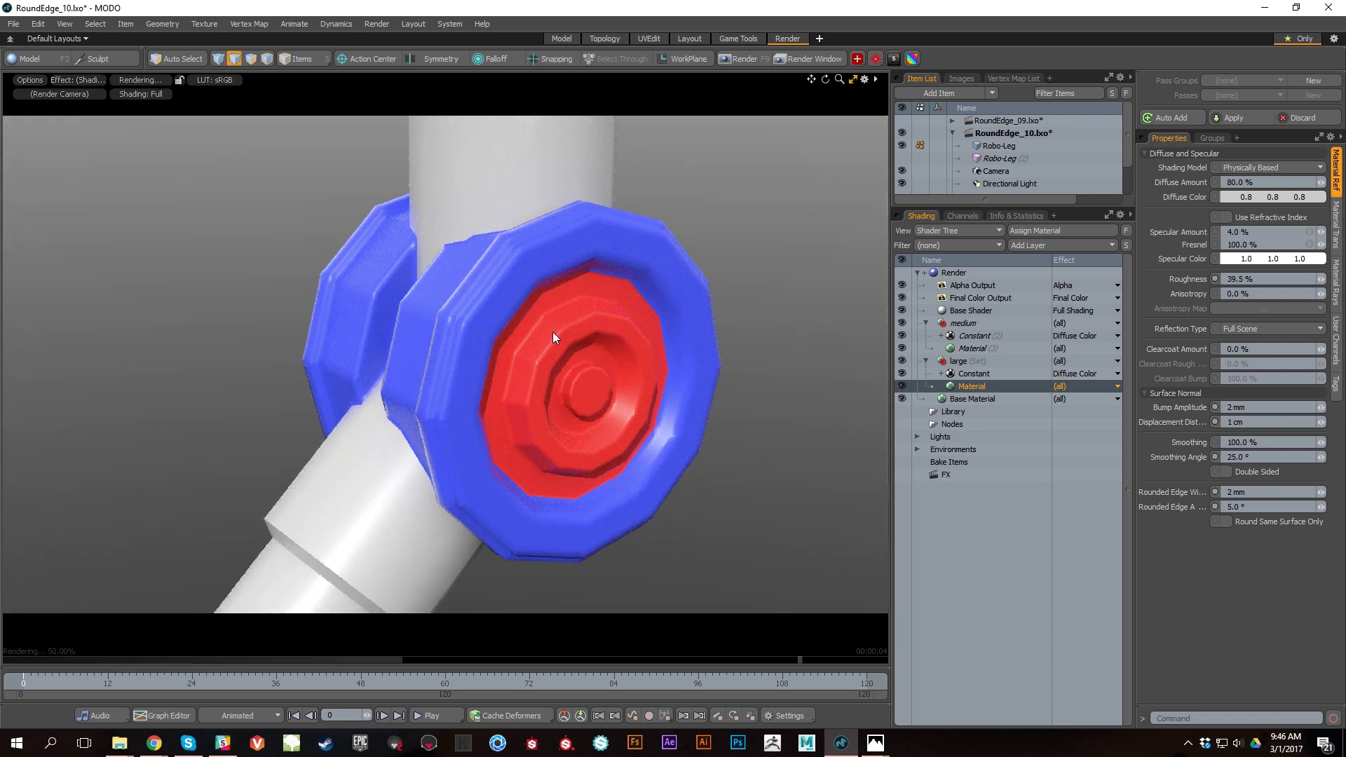
# Step: Return to the Model layout and enlarge the item properties area to show the large material's rounded edge settings
pyautogui.click(559, 40)
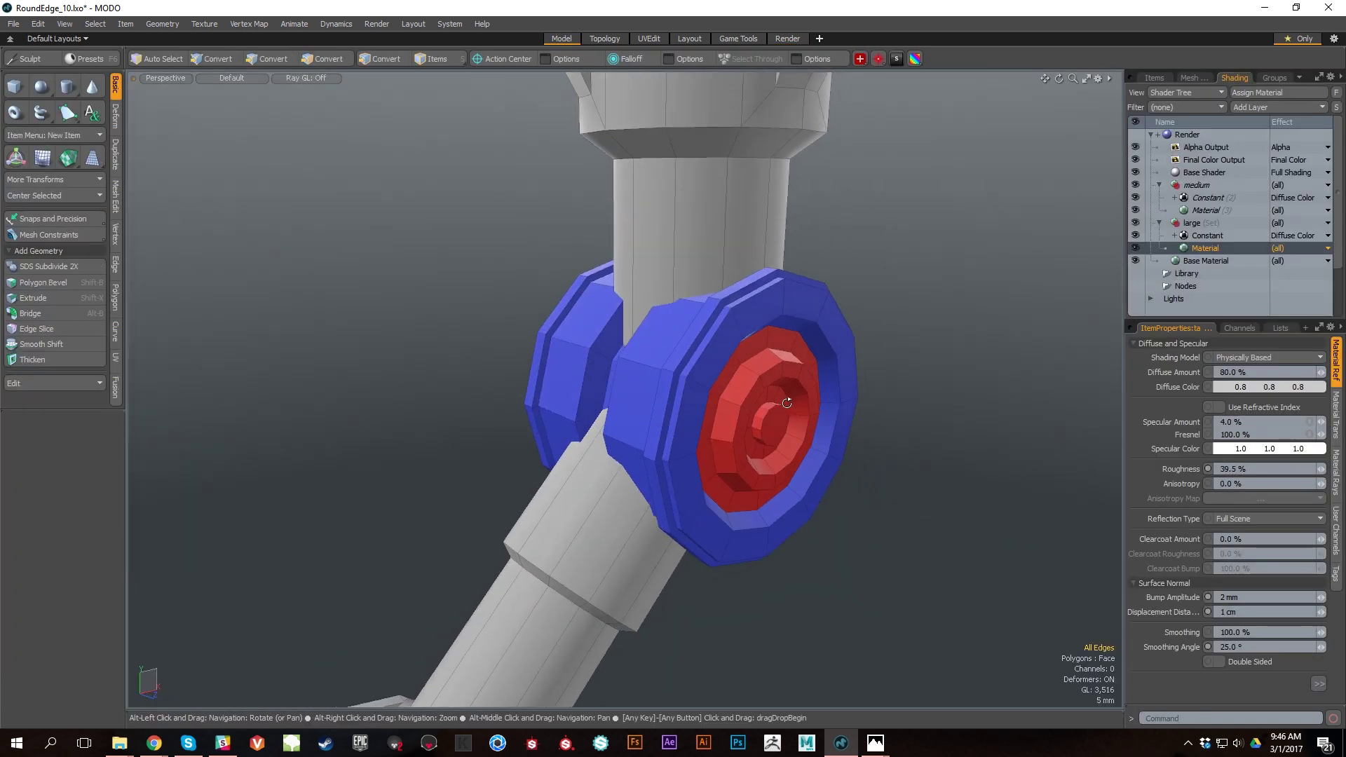
pyautogui.keyDown('alt'); pyautogui.moveTo(787, 404); pyautogui.dragTo(802, 445); pyautogui.keyUp('alt')
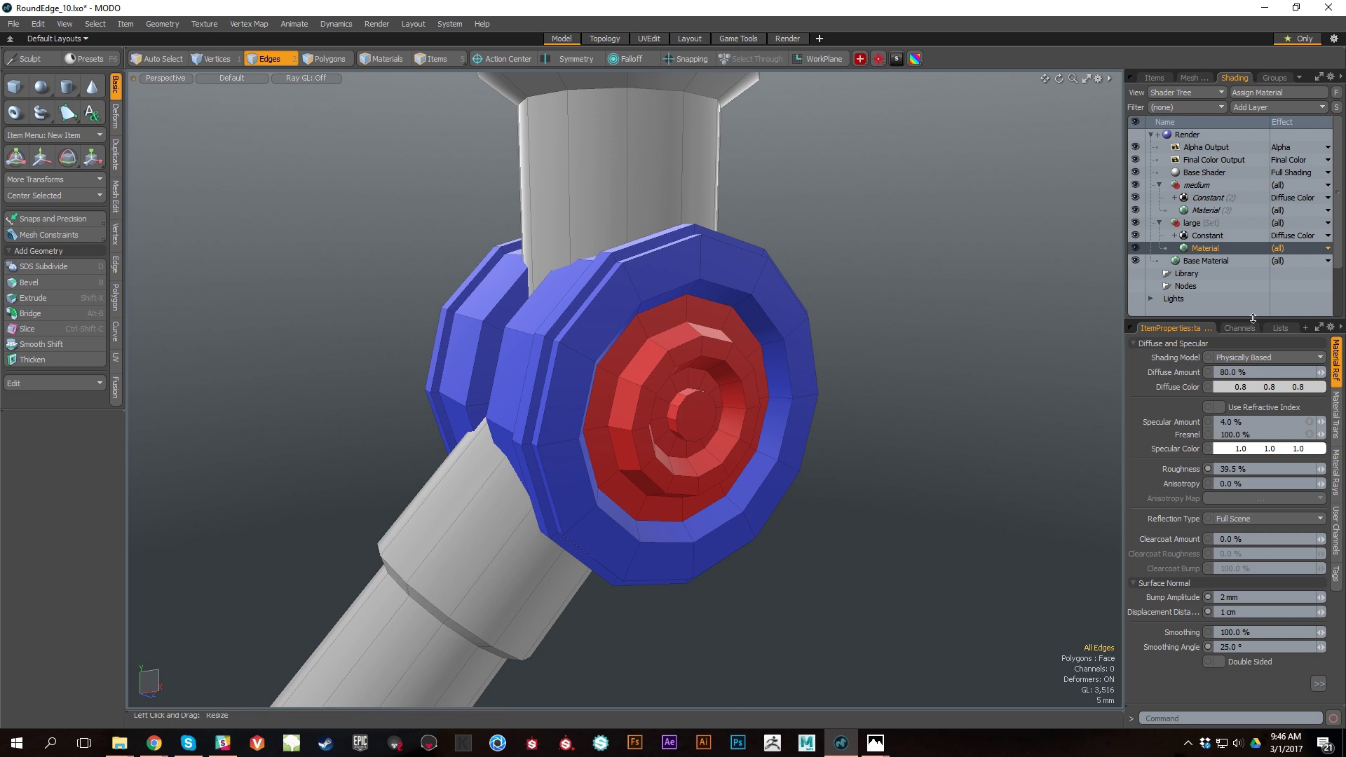
pyautogui.moveTo(1250, 320); pyautogui.dragTo(1192, 268)
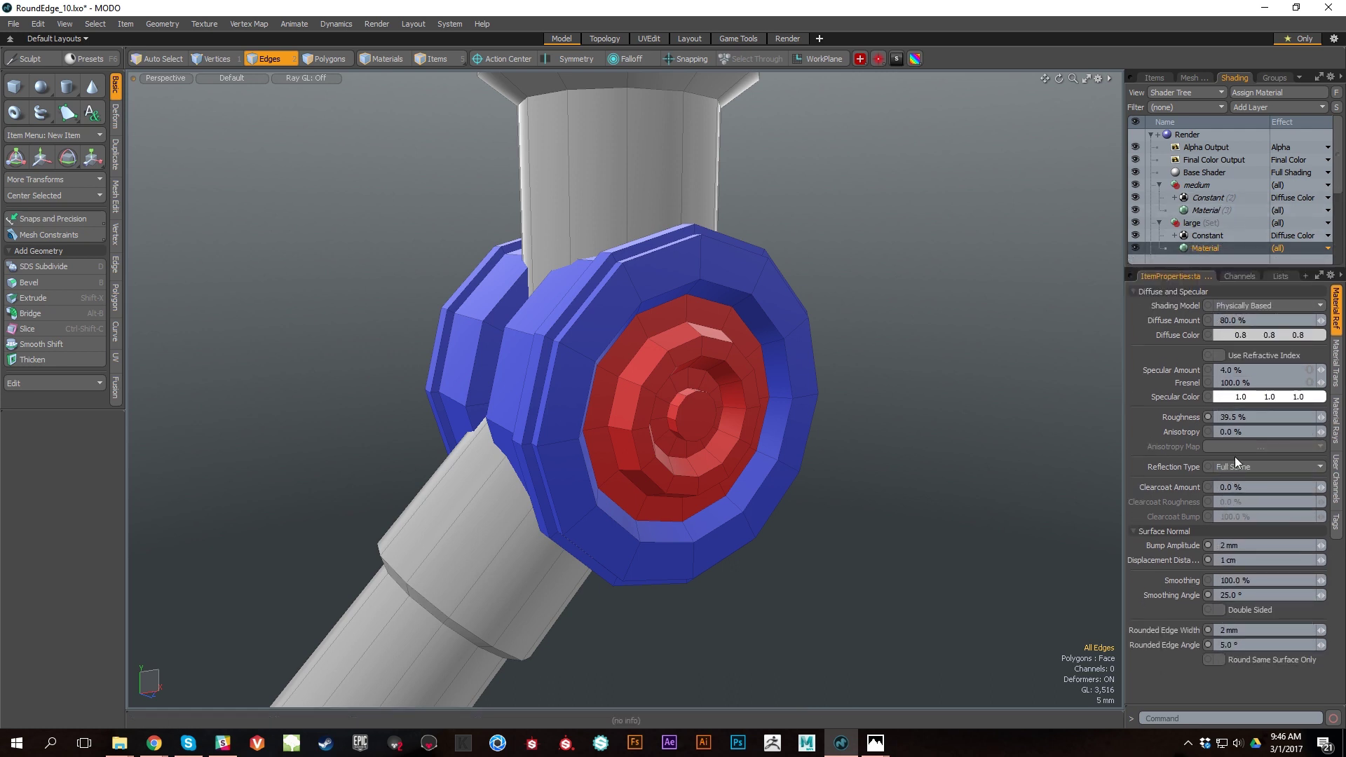
pyautogui.moveTo(1254, 266); pyautogui.dragTo(1250, 244)
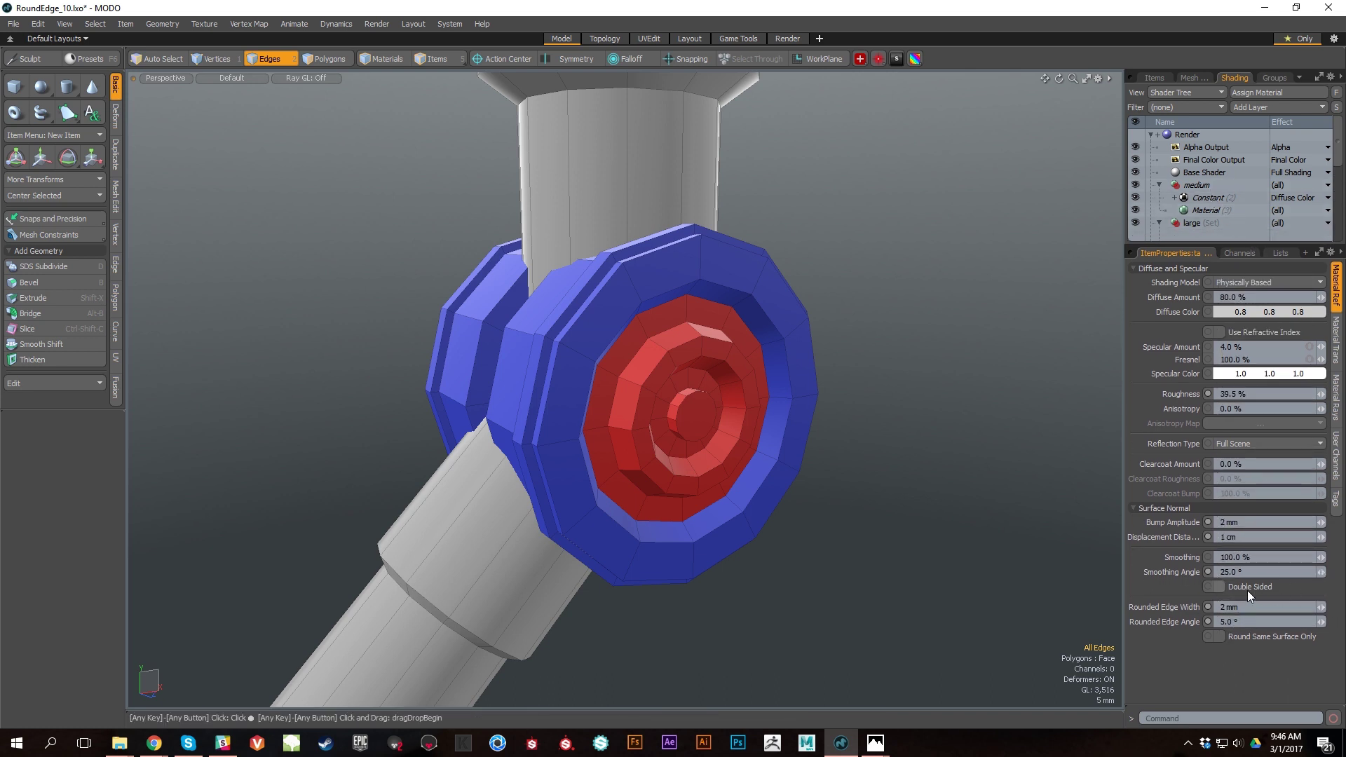
# Step: Try the mesh as a Catmull-Clark subdivision surface and switch it back to faceted polygons
pyautogui.keyDown('alt'); pyautogui.moveTo(610, 405); pyautogui.dragTo(540, 330); pyautogui.keyUp('alt')
pyautogui.press('Tab')
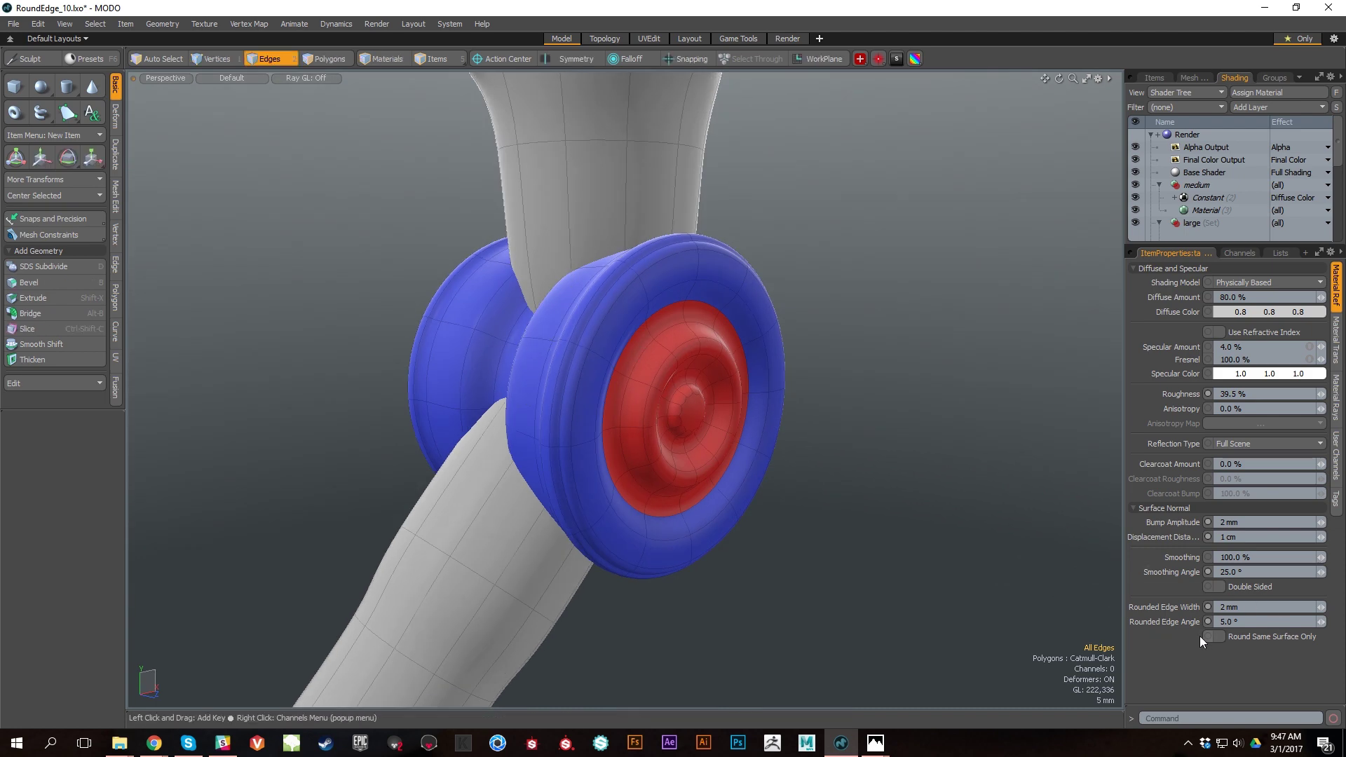
pyautogui.press('alt')
pyautogui.keyDown('alt'); pyautogui.moveTo(580, 333); pyautogui.dragTo(753, 419); pyautogui.keyUp('alt')
pyautogui.press('Tab')
pyautogui.keyDown('alt'); pyautogui.moveTo(813, 444); pyautogui.dragTo(683, 319, button='right'); pyautogui.keyUp('alt')
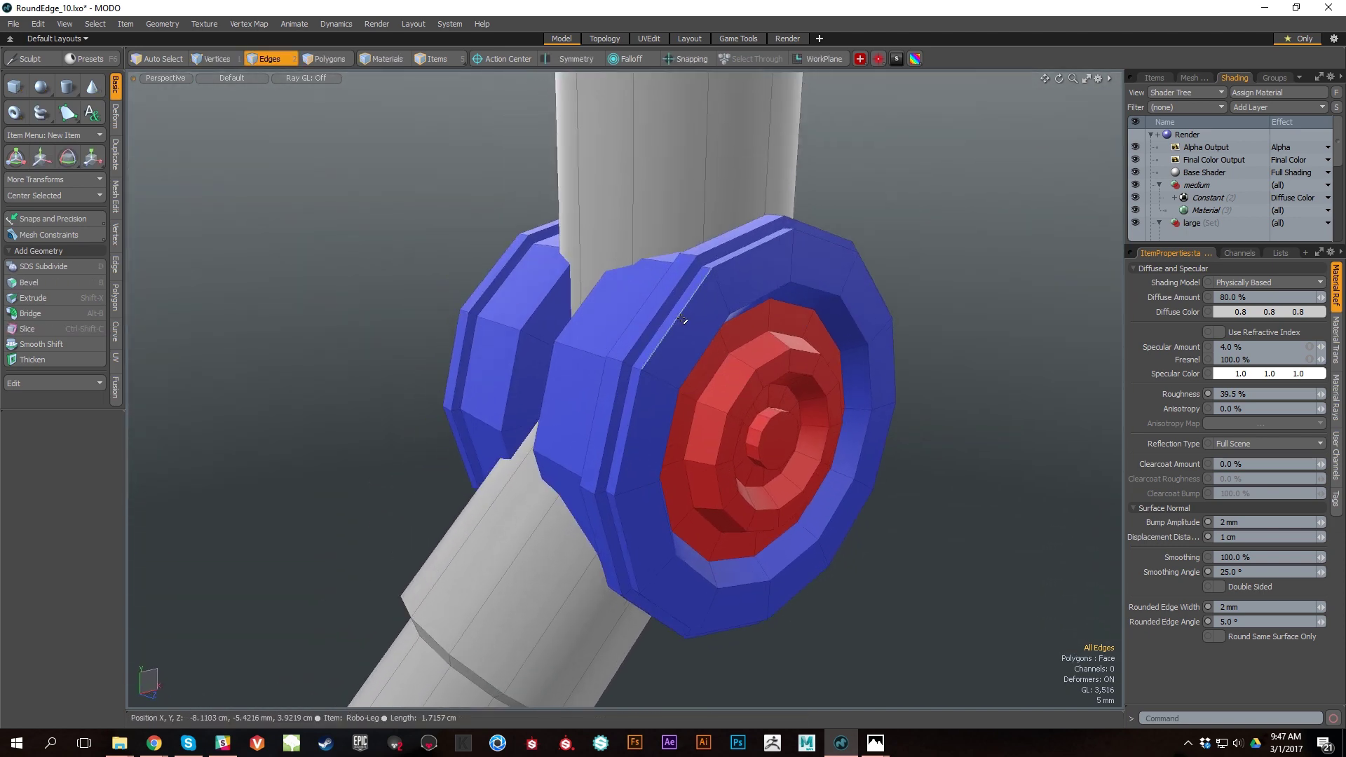
# Step: Select the four edge loops around the outer rim of the front blue disc
pyautogui.keyDown('alt'); pyautogui.moveTo(681, 319); pyautogui.dragTo(652, 308); pyautogui.keyUp('alt')
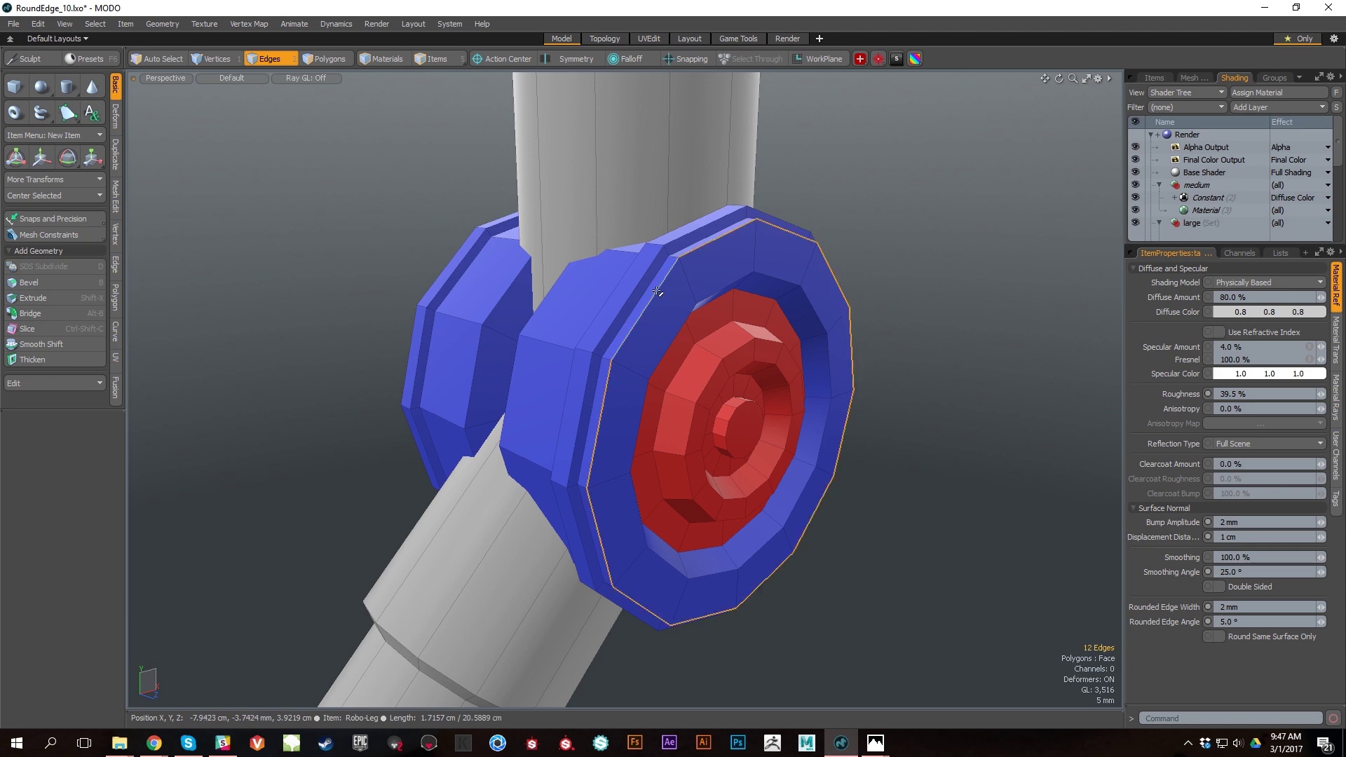
pyautogui.keyDown('shift'); pyautogui.doubleClick(650, 285); pyautogui.keyUp('shift')
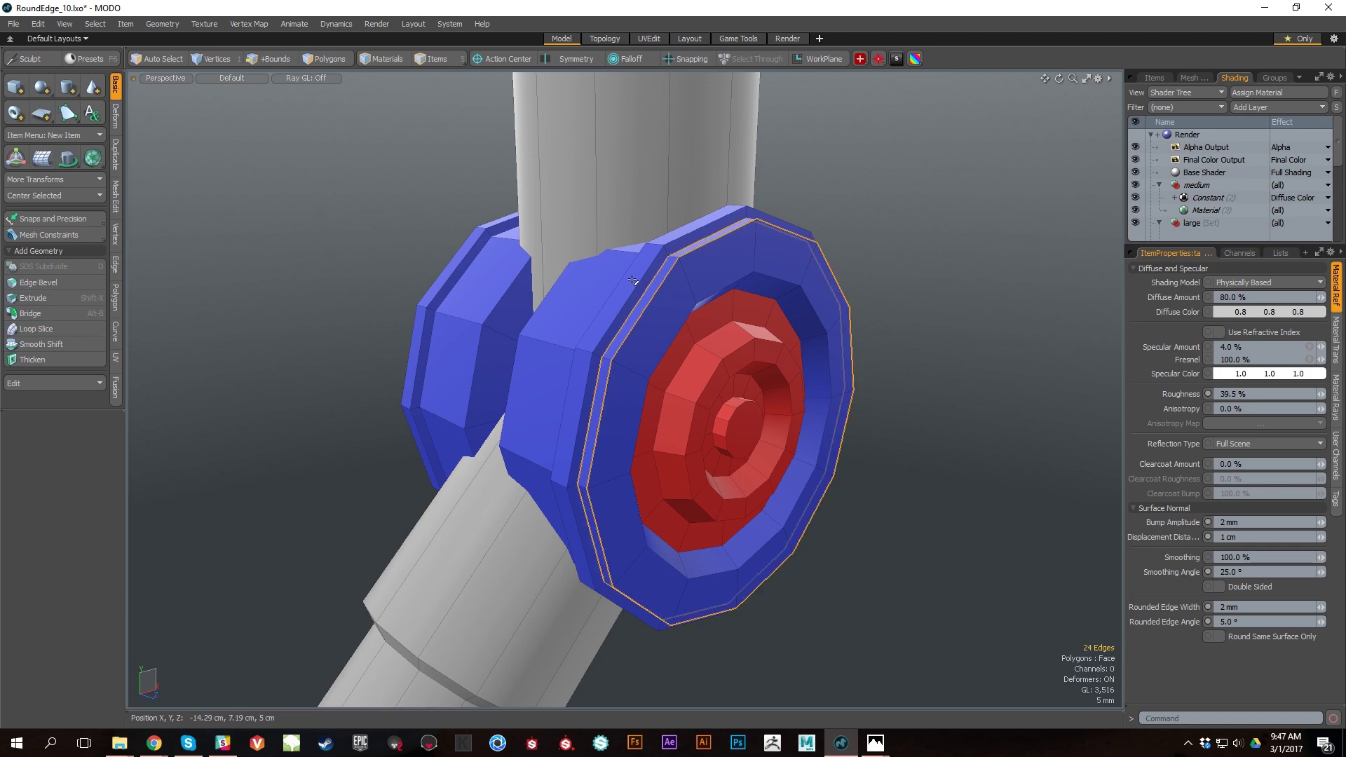
pyautogui.keyDown('shift'); pyautogui.doubleClick(623, 279); pyautogui.keyUp('shift')
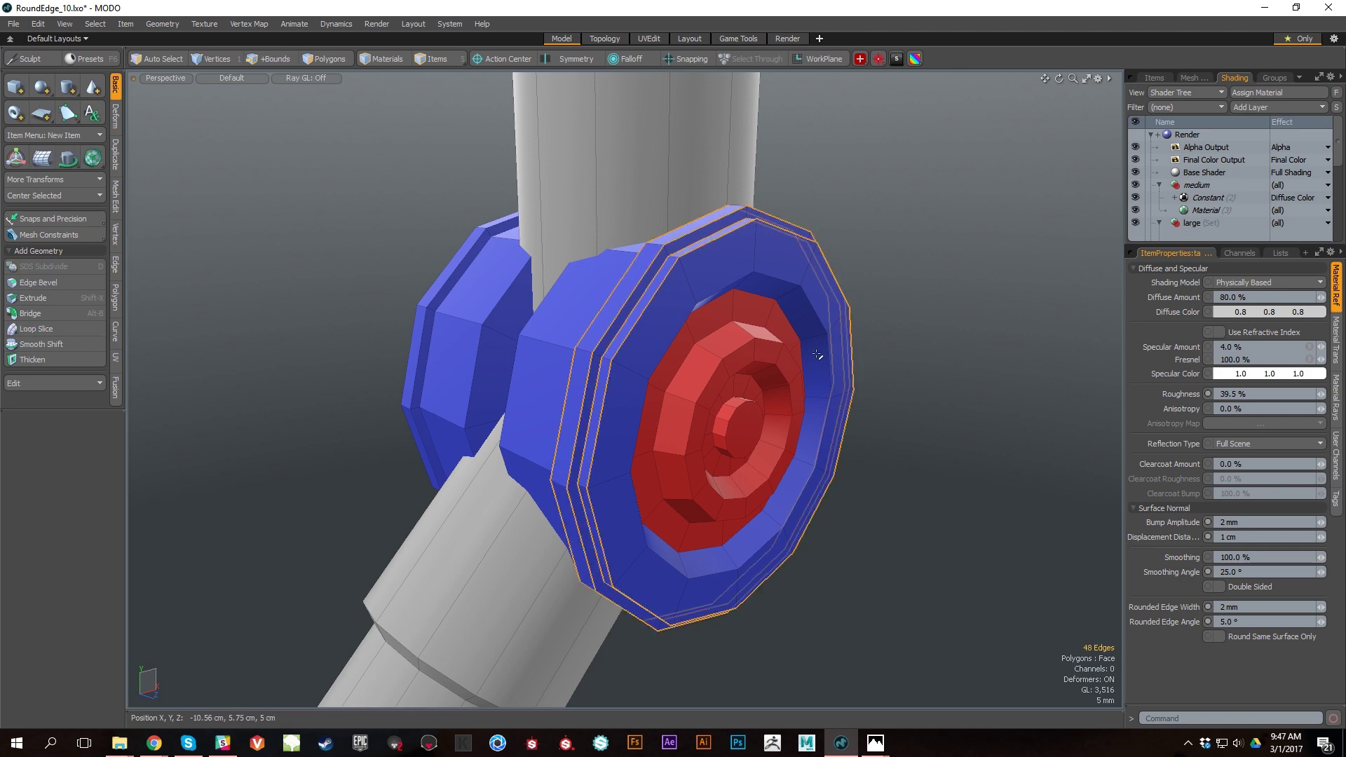
# Step: Add the concentric edge loops on the disc's front face, from the blue recess to the red hub, to the selection
pyautogui.keyDown('alt'); pyautogui.moveTo(947, 369); pyautogui.dragTo(876, 315); pyautogui.keyUp('alt')
pyautogui.moveTo(728, 289)
pyautogui.keyDown('alt'); pyautogui.mouseDown()
pyautogui.moveTo(778, 295)
pyautogui.moveTo(714, 291)
pyautogui.mouseUp(); pyautogui.keyUp('alt')
pyautogui.keyDown('shift'); pyautogui.doubleClick(714, 291); pyautogui.keyUp('shift')
pyautogui.keyDown('shift'); pyautogui.doubleClick(717, 301); pyautogui.keyUp('shift')
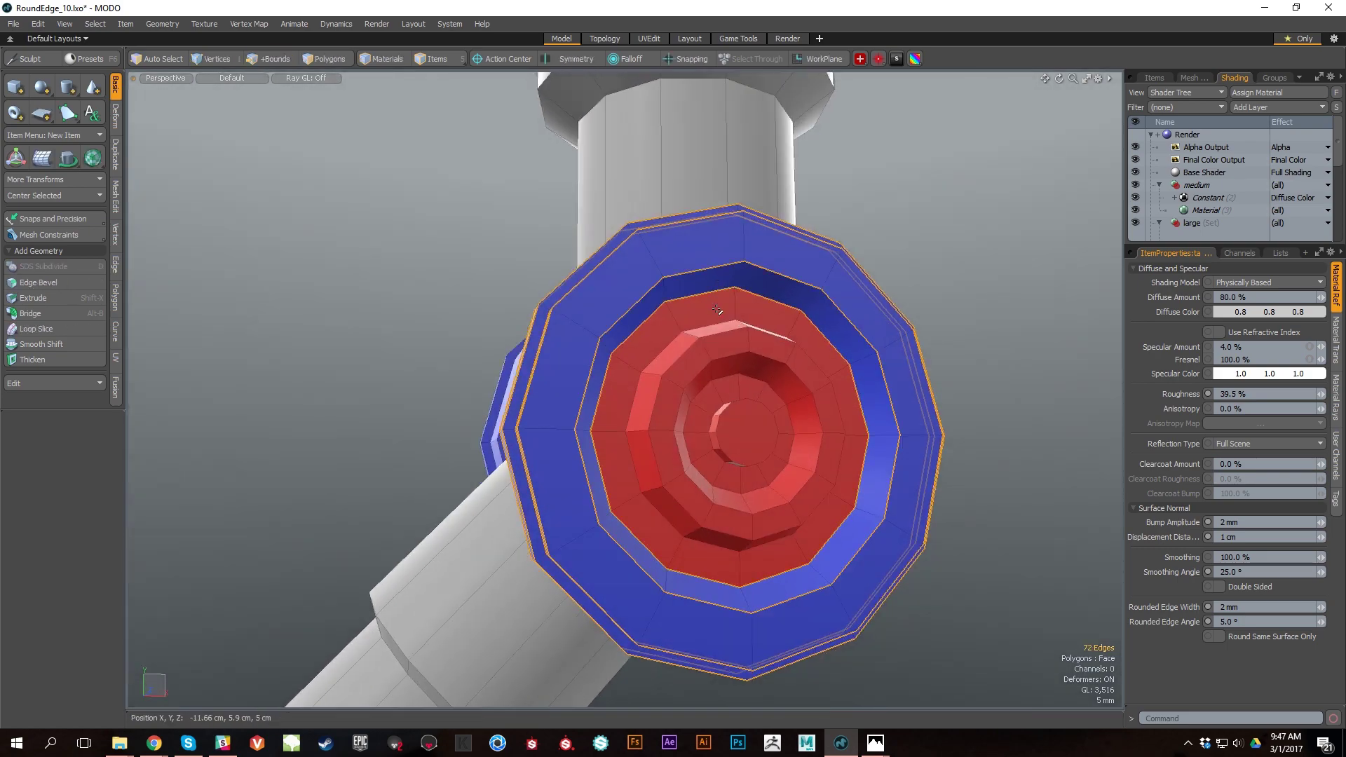
pyautogui.keyDown('shift'); pyautogui.doubleClick(716, 323); pyautogui.keyUp('shift')
pyautogui.keyDown('shift'); pyautogui.doubleClick(723, 348); pyautogui.keyUp('shift')
pyautogui.keyDown('shift'); pyautogui.doubleClick(728, 374); pyautogui.keyUp('shift')
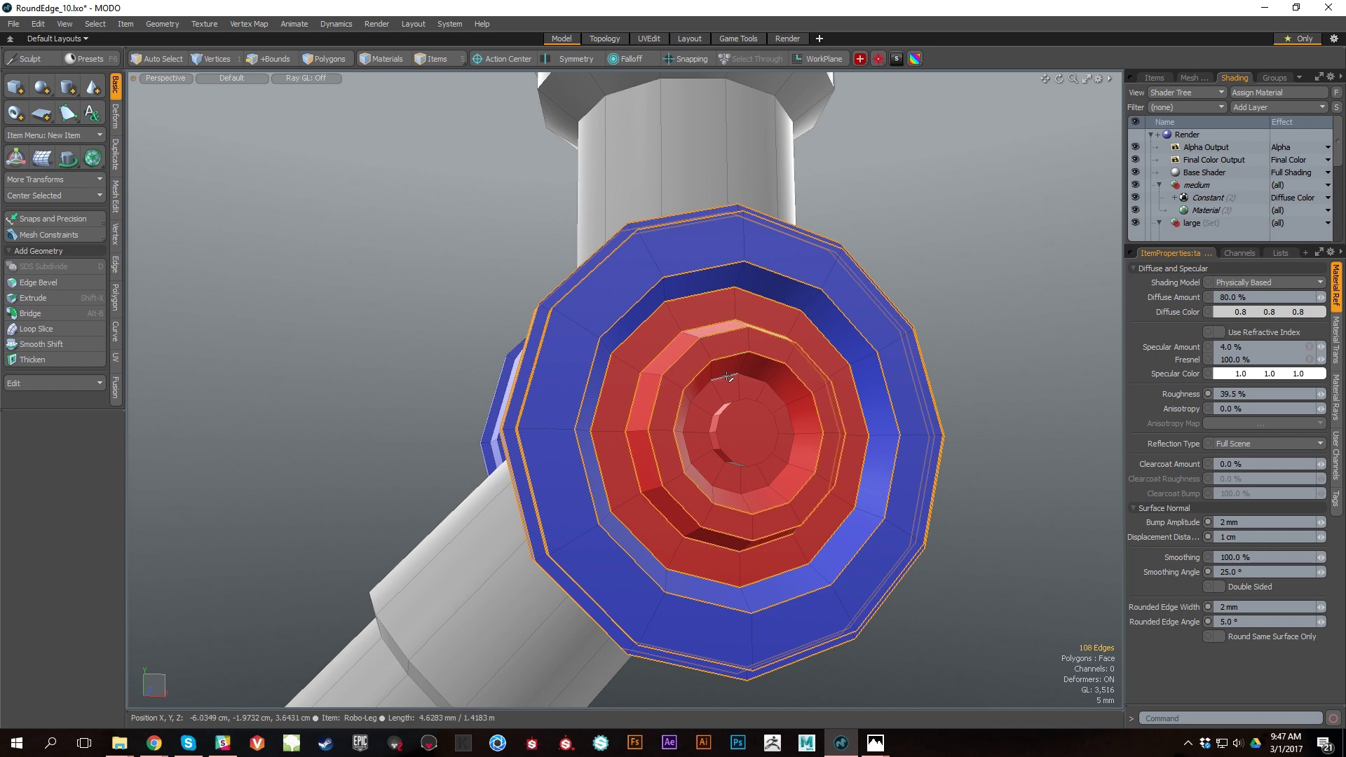
pyautogui.keyDown('shift'); pyautogui.doubleClick(725, 414); pyautogui.keyUp('shift')
# Step: Add the remaining edge loops on the back side and hub of the same disc to the selection
pyautogui.keyDown('alt'); pyautogui.moveTo(725, 414); pyautogui.dragTo(809, 395); pyautogui.keyUp('alt')
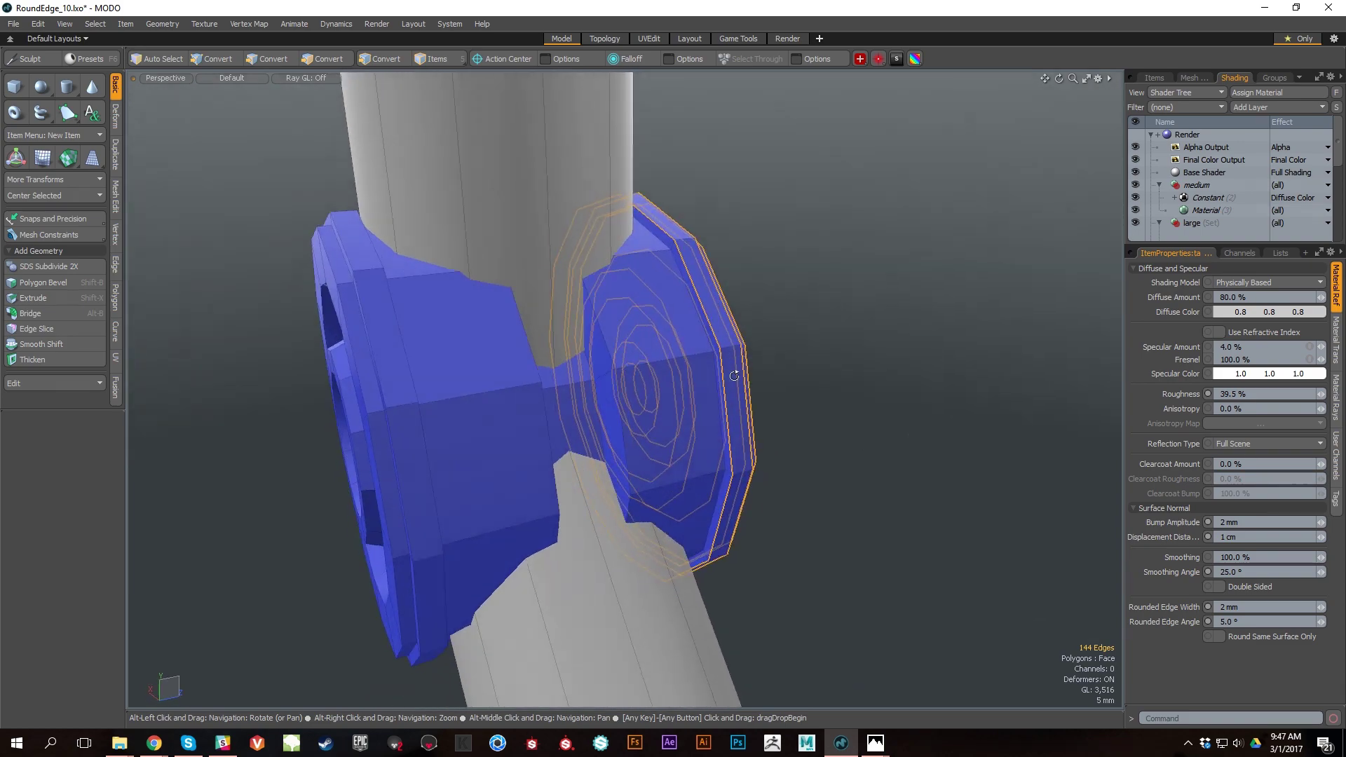
pyautogui.keyDown('shift'); pyautogui.doubleClick(620, 421); pyautogui.keyUp('shift')
pyautogui.keyDown('alt'); pyautogui.moveTo(863, 435); pyautogui.dragTo(902, 392); pyautogui.keyUp('alt')
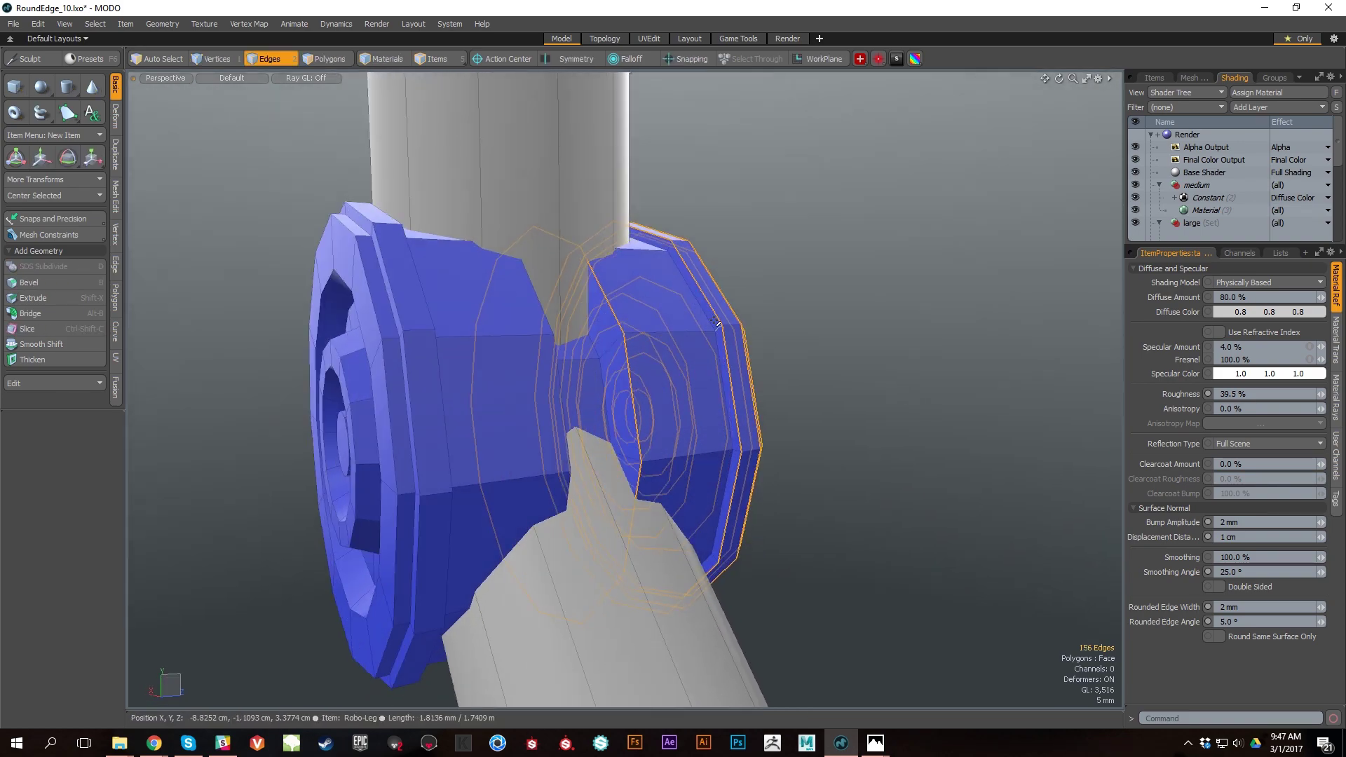
pyautogui.keyDown('shift'); pyautogui.doubleClick(725, 332); pyautogui.keyUp('shift')
pyautogui.keyDown('alt'); pyautogui.moveTo(725, 332); pyautogui.dragTo(946, 413); pyautogui.keyUp('alt')
pyautogui.keyDown('shift'); pyautogui.doubleClick(594, 374); pyautogui.keyUp('shift')
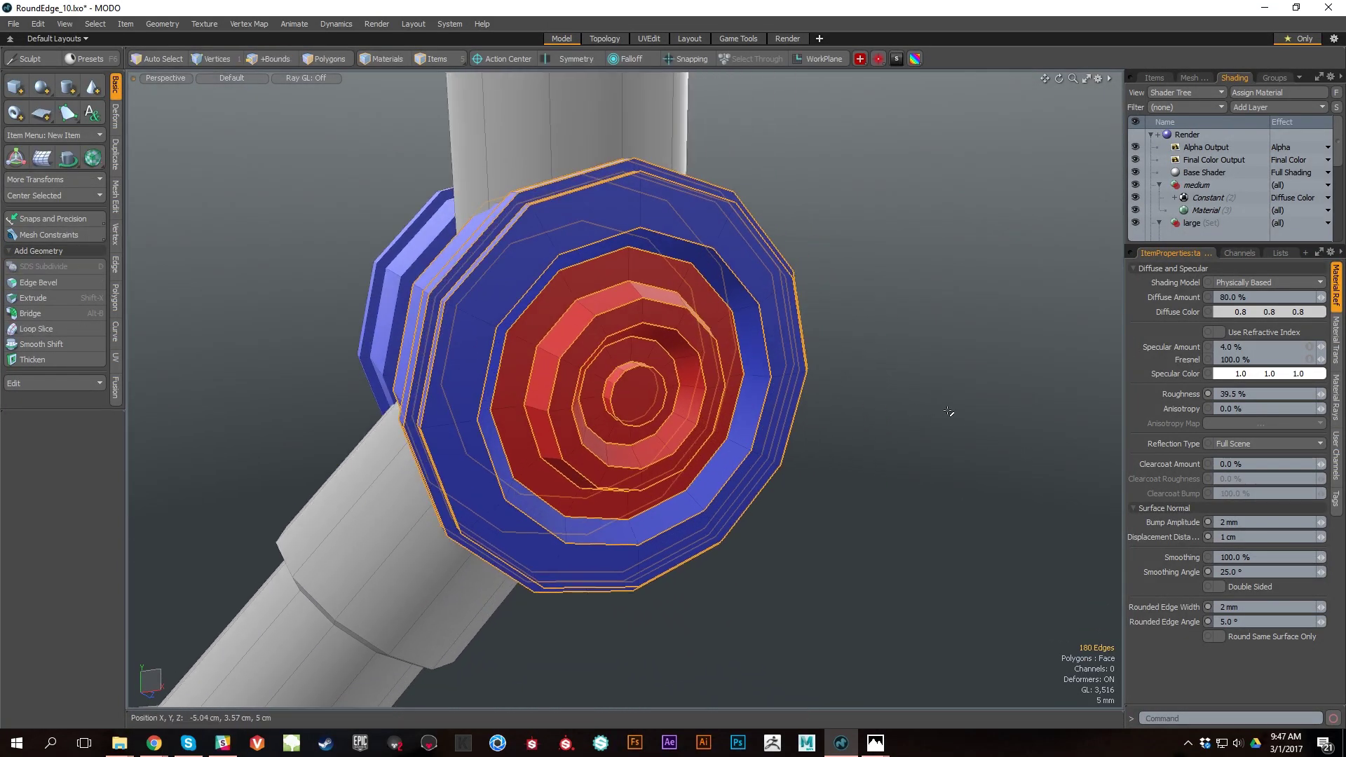
# Step: Use Vertex Map Weight with Show Weight enabled to give the selected edge loops a weight of 100%
pyautogui.hotkey('shift', 'w')
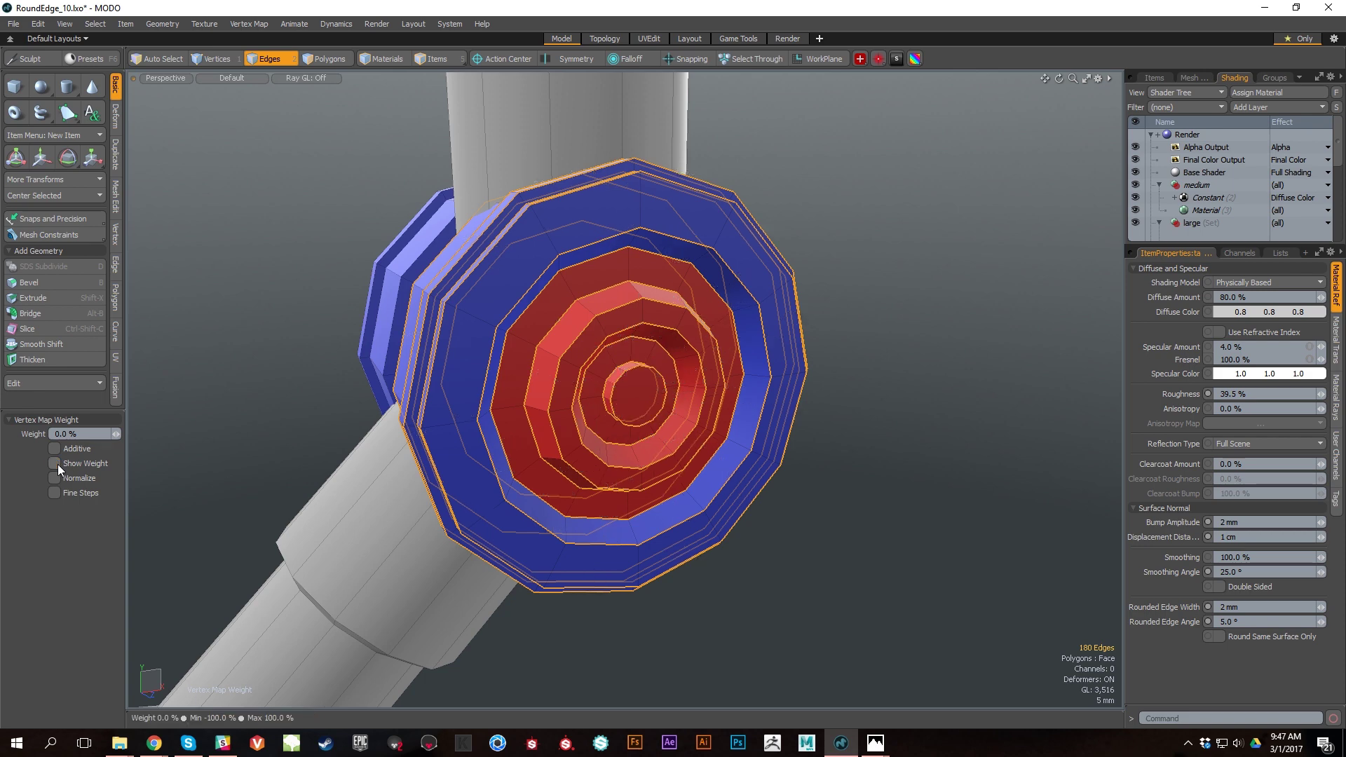
pyautogui.click(85, 433)
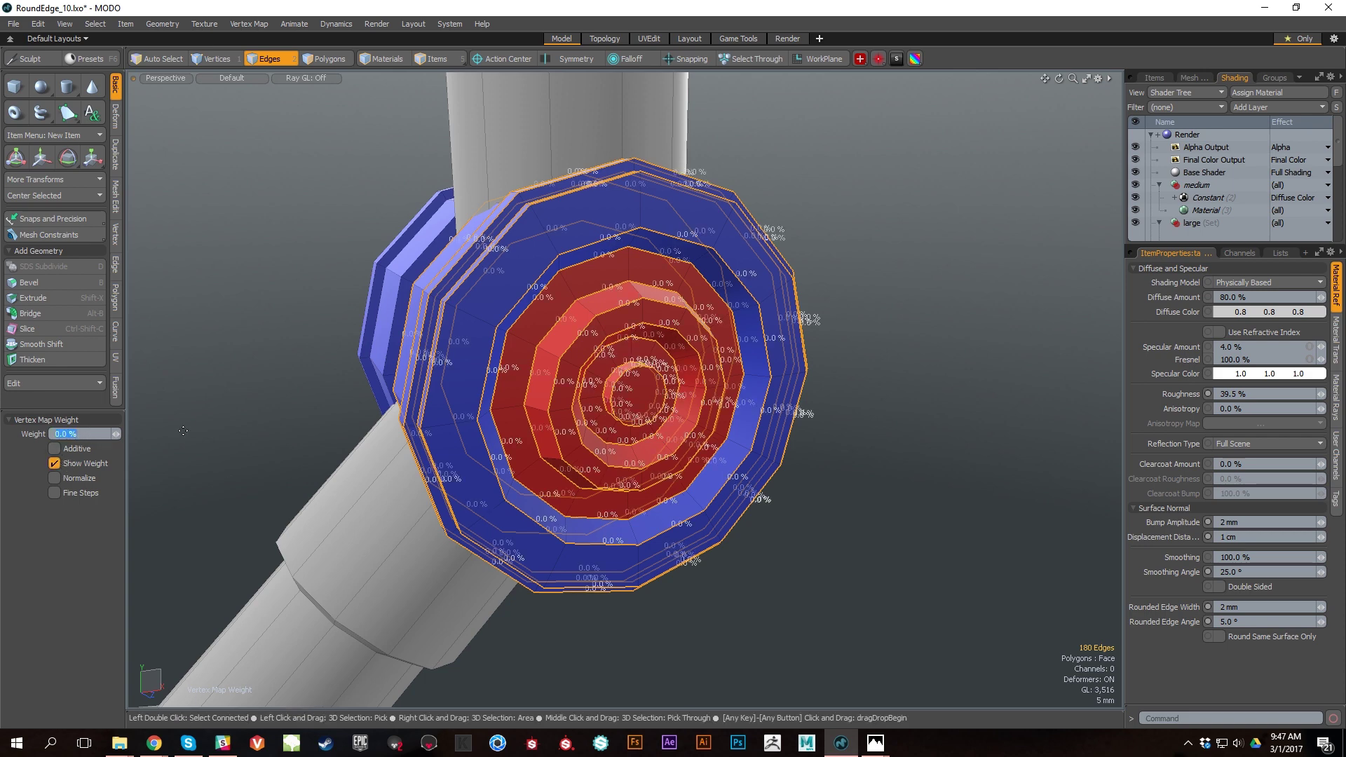
pyautogui.write('100')
pyautogui.press('Return')
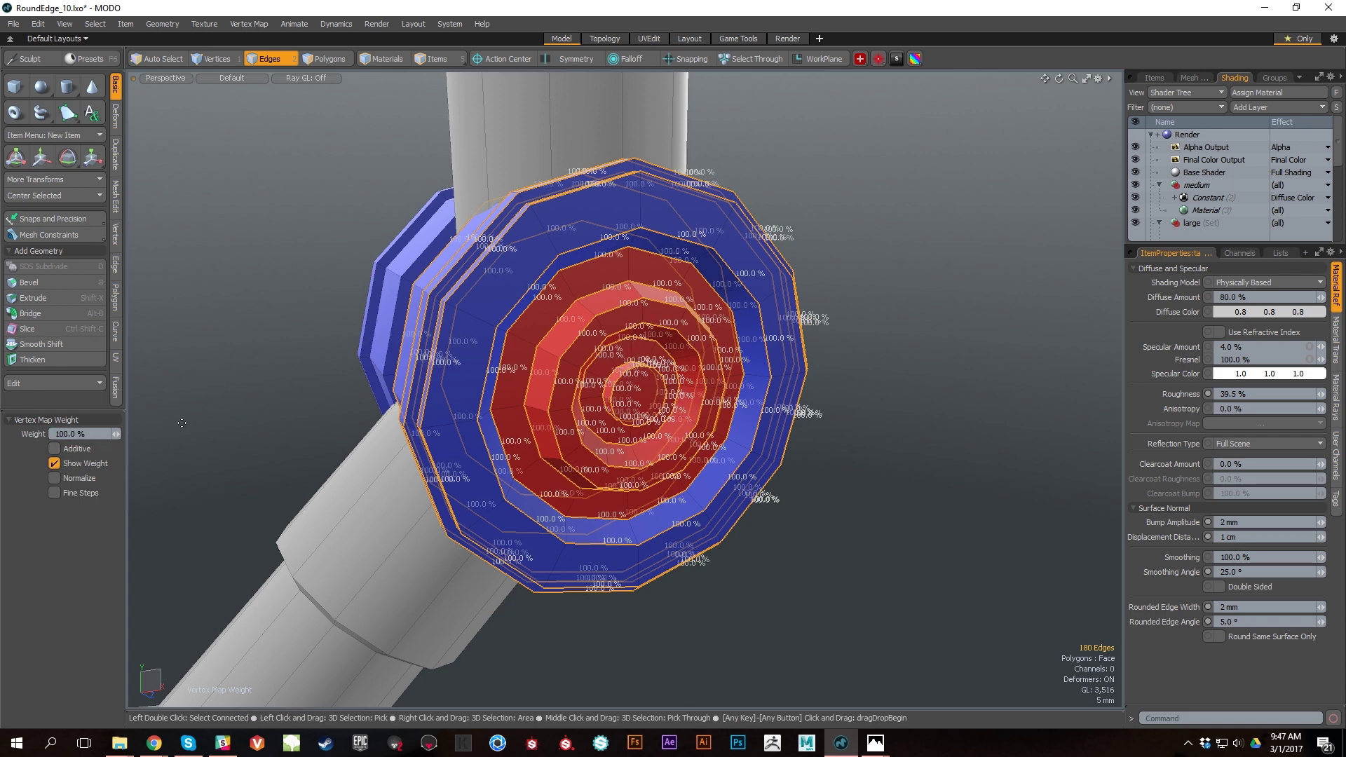
pyautogui.press('space')
# Step: Convert the mesh to a Catmull-Clark subdivision surface and clear the edge selection
pyautogui.keyDown('alt'); pyautogui.moveTo(859, 411); pyautogui.dragTo(839, 440); pyautogui.keyUp('alt')
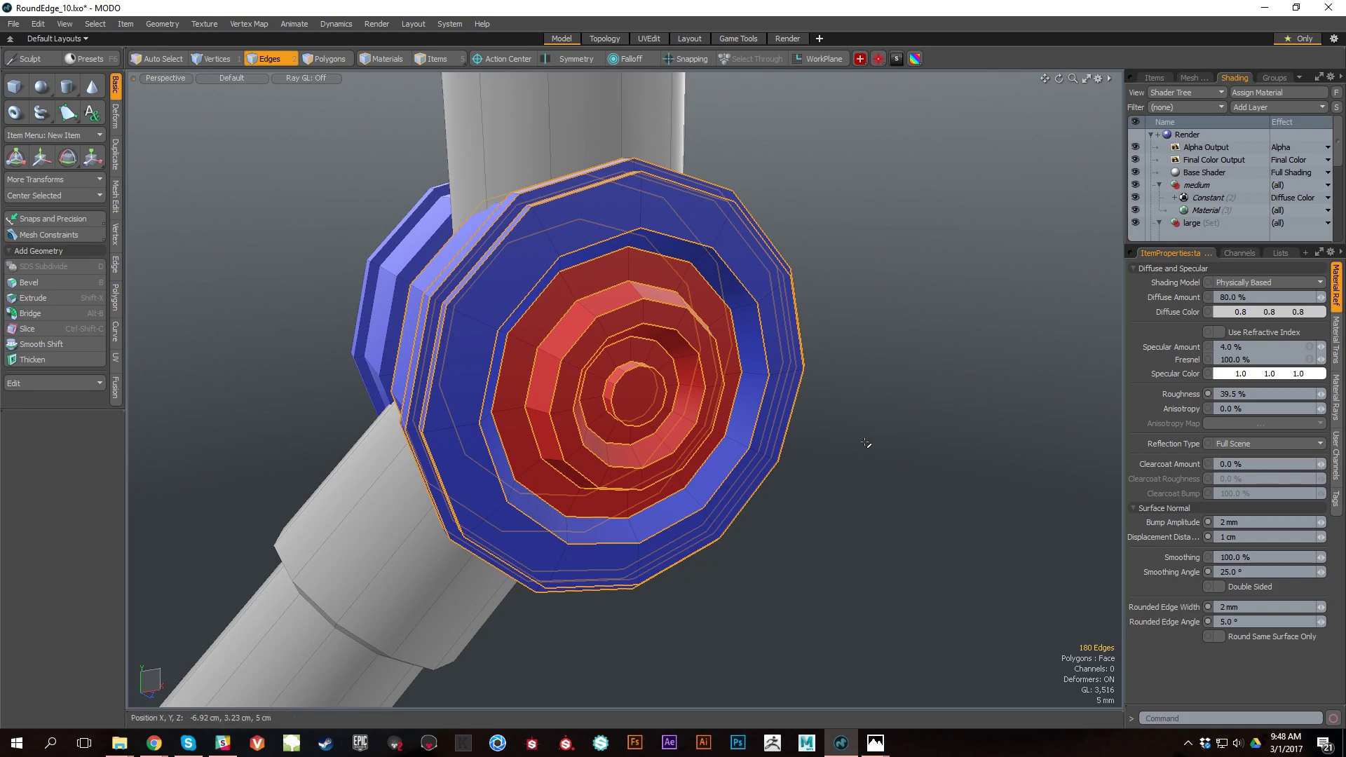
pyautogui.keyDown('alt'); pyautogui.moveTo(866, 443); pyautogui.dragTo(643, 209); pyautogui.keyUp('alt')
pyautogui.keyDown('alt'); pyautogui.moveTo(939, 384); pyautogui.dragTo(822, 416); pyautogui.keyUp('alt')
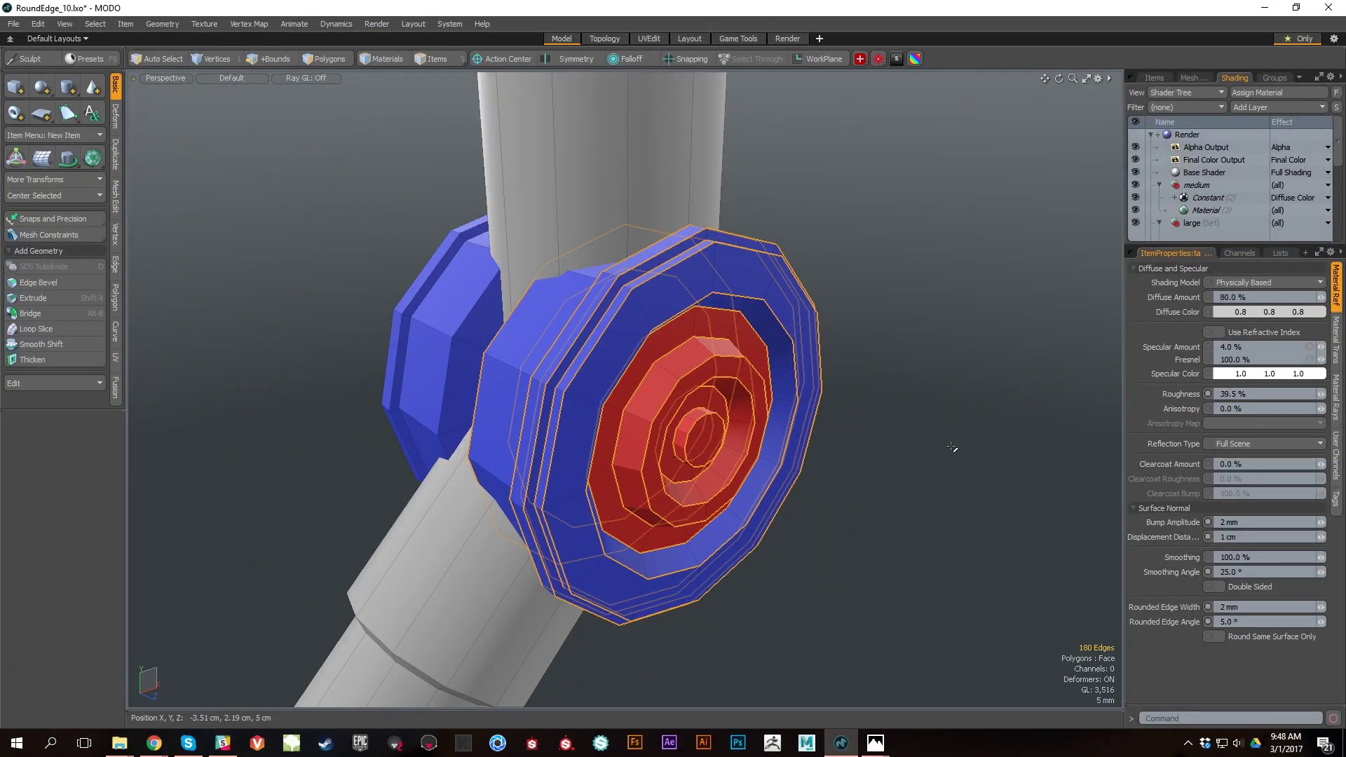
pyautogui.hotkey('shift', 'Tab')
pyautogui.click(920, 452)
pyautogui.keyDown('alt'); pyautogui.moveTo(866, 465); pyautogui.dragTo(772, 439); pyautogui.keyUp('alt')
pyautogui.keyDown('alt'); pyautogui.moveTo(710, 326); pyautogui.dragTo(848, 308); pyautogui.keyUp('alt')
pyautogui.moveTo(689, 259)
pyautogui.mouseDown()
pyautogui.moveTo(732, 266)
pyautogui.moveTo(533, 449)
pyautogui.mouseUp()
pyautogui.click(775, 277)
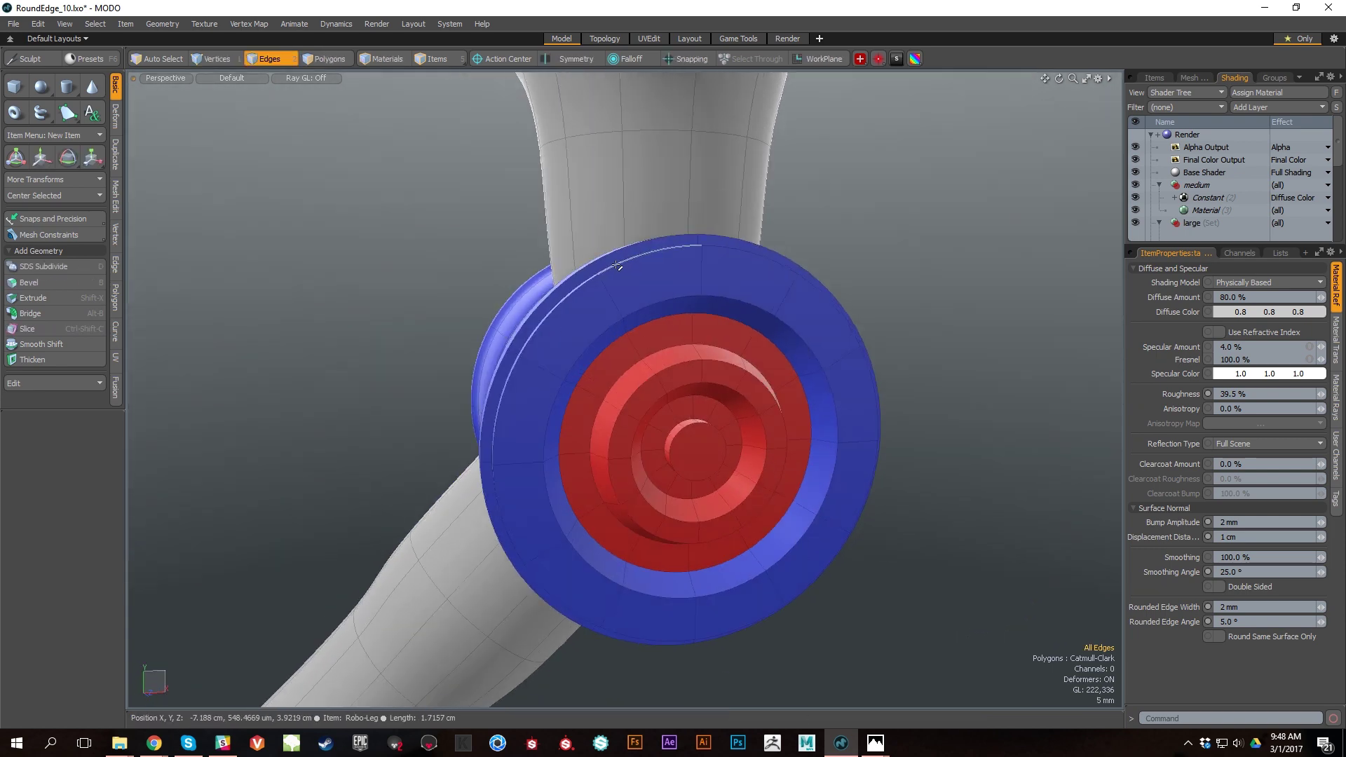
pyautogui.keyDown('alt'); pyautogui.moveTo(902, 625); pyautogui.dragTo(905, 417); pyautogui.keyUp('alt')
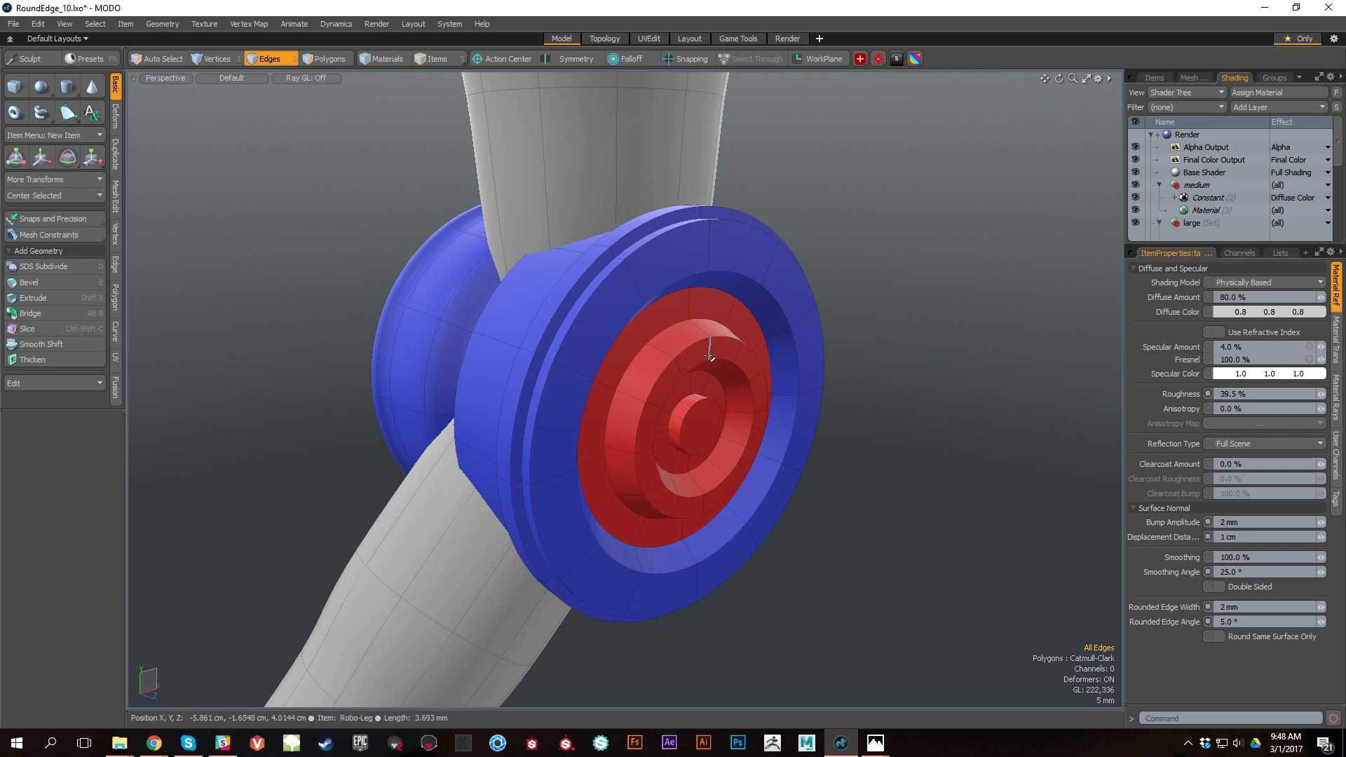
# Step: Select the Robo-Leg mesh and examine its Catmull-Clark subdivision and render level settings
pyautogui.press('5')
pyautogui.click(784, 270)
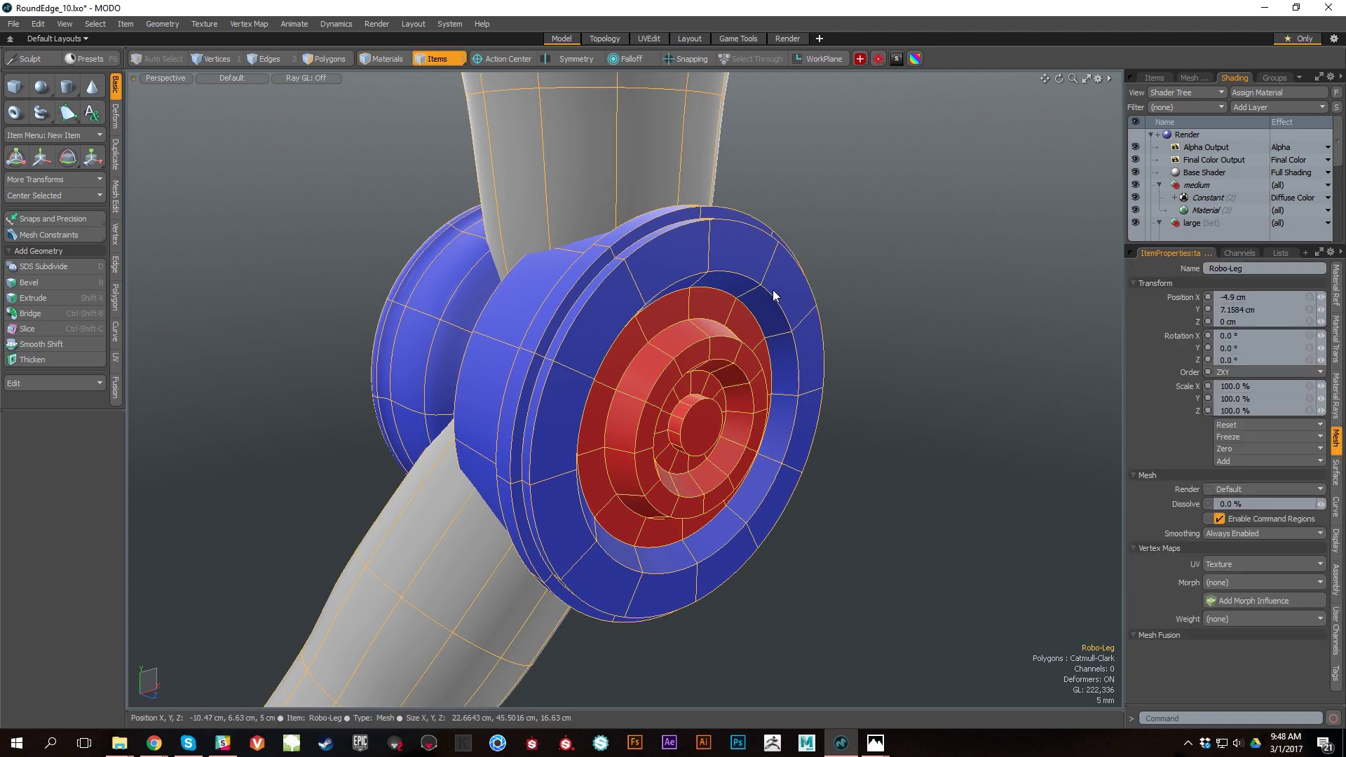
pyautogui.click(1338, 298)
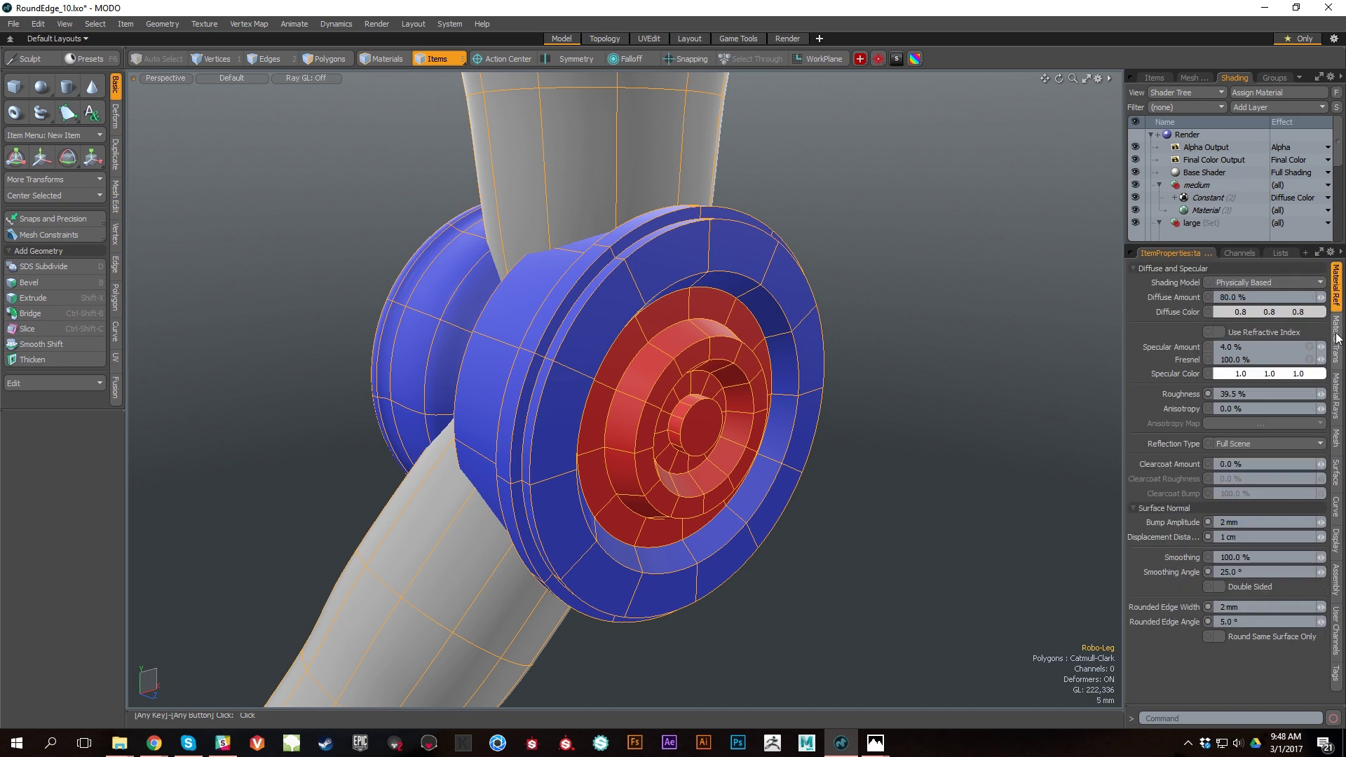
pyautogui.click(1336, 473)
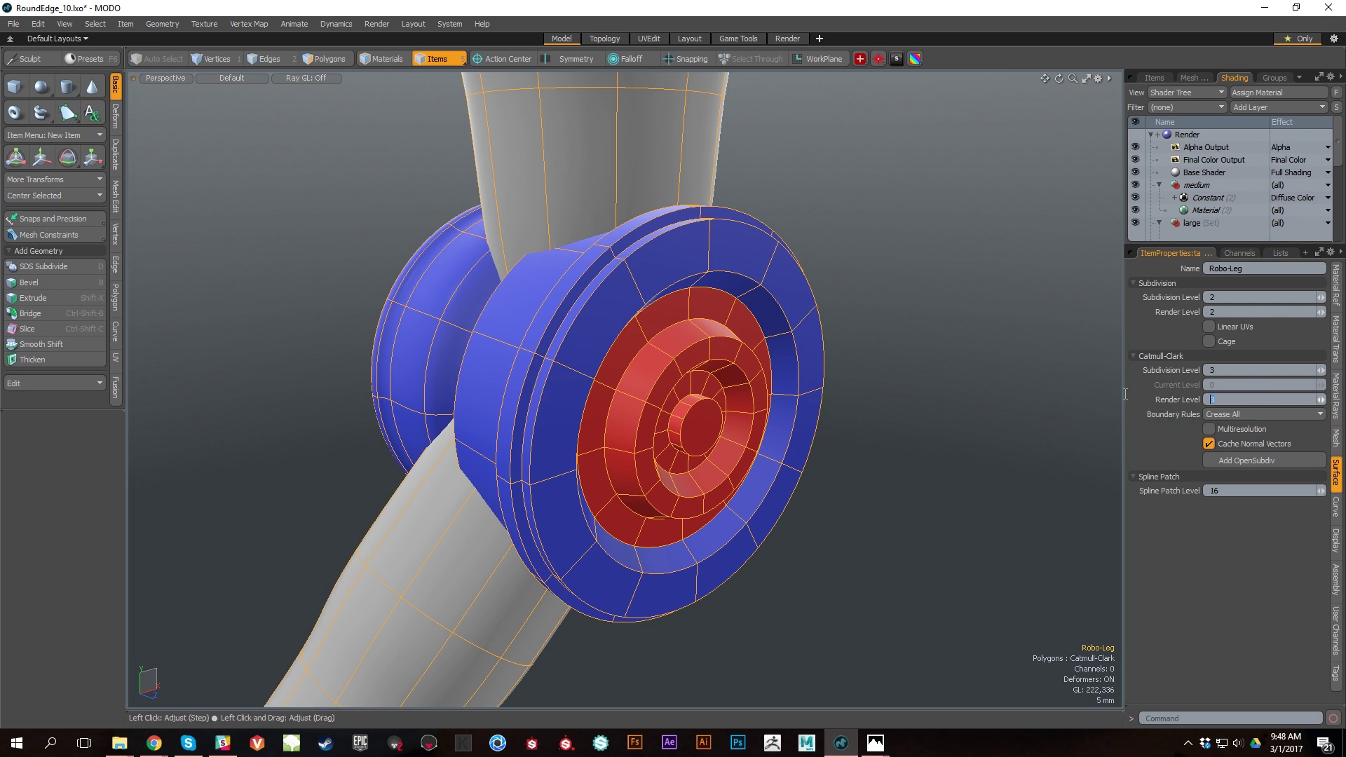
pyautogui.click(909, 379)
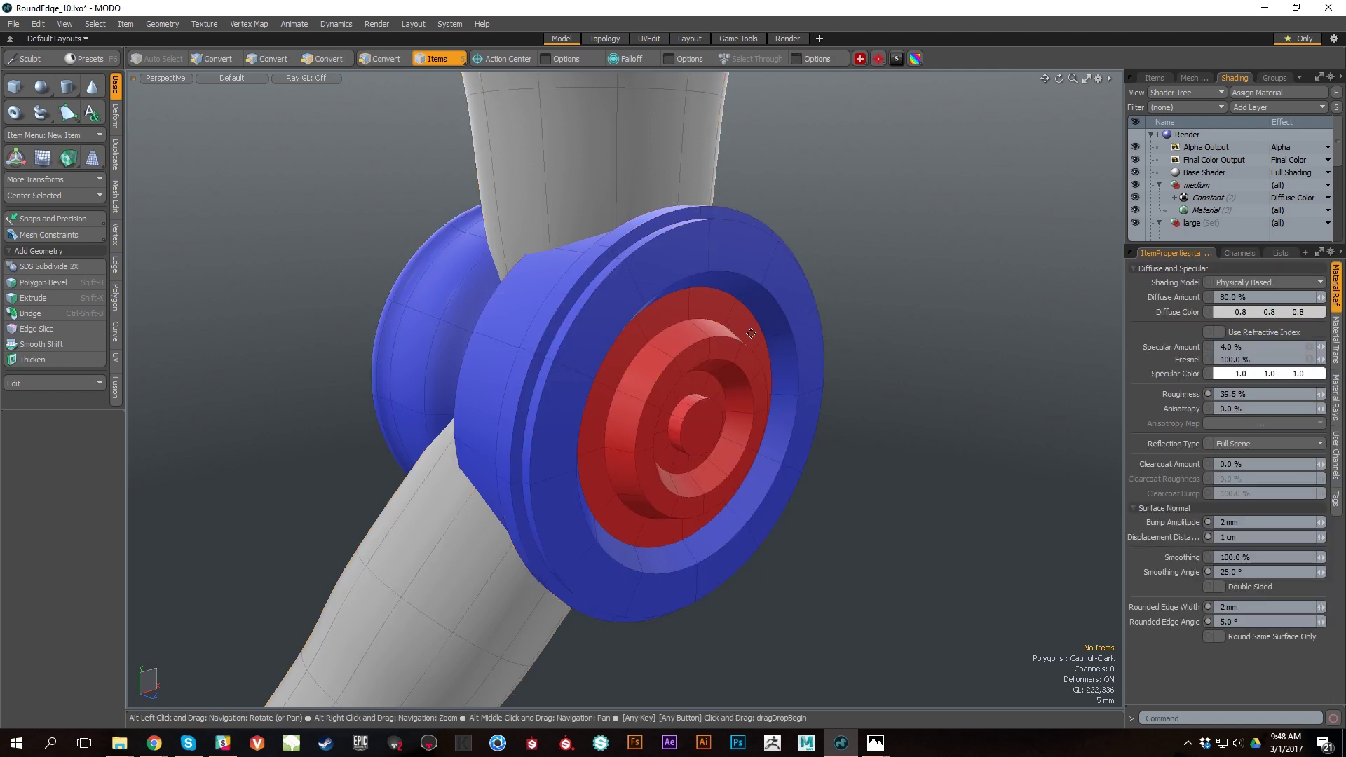
# Step: Select the Robo-Leg mesh again and return to edge selection mode
pyautogui.keyDown('alt'); pyautogui.keyDown('shift'); pyautogui.moveTo(687, 317); pyautogui.dragTo(714, 319); pyautogui.keyUp('shift'); pyautogui.keyUp('alt')
pyautogui.click(684, 293)
pyautogui.press('2')
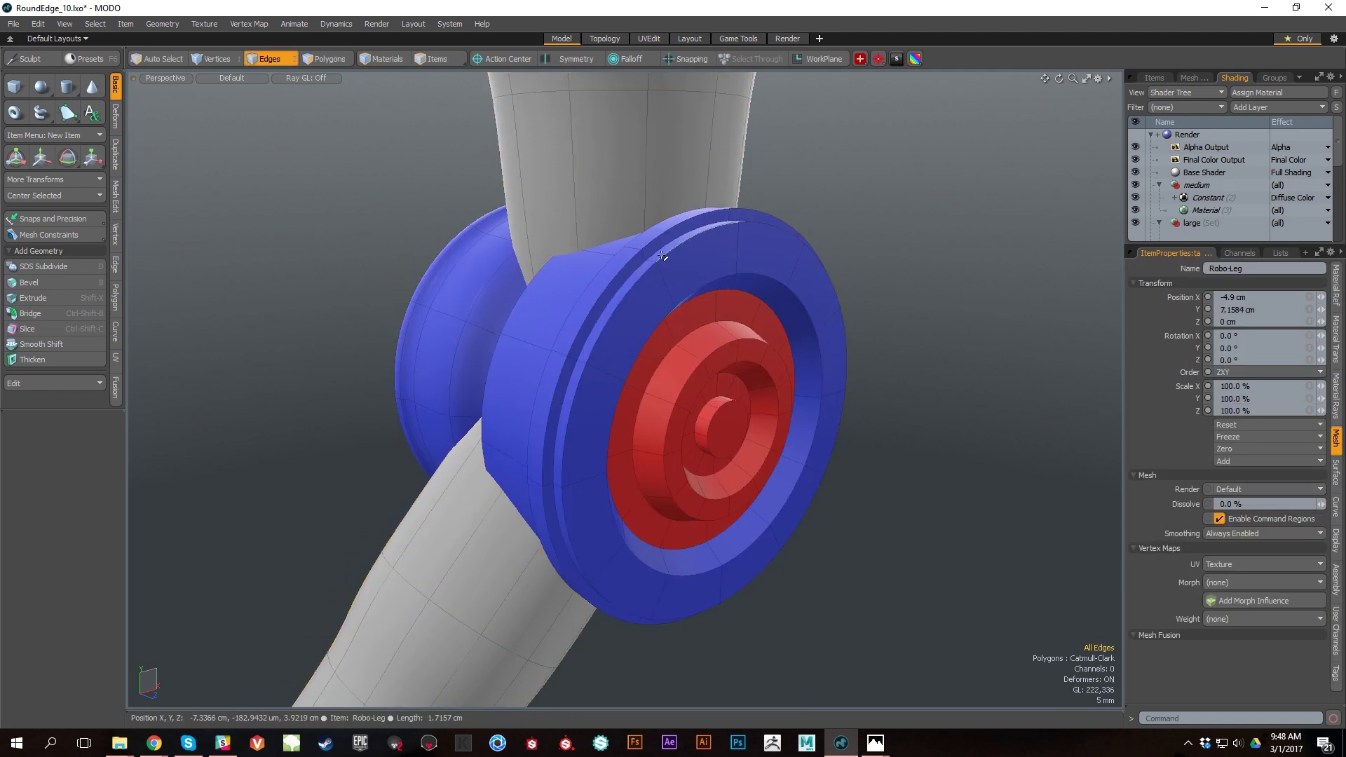
# Step: Select the front outer edge loop of the blue disc and give it a vertex map weight of 30%
pyautogui.doubleClick(699, 240)
pyautogui.hotkey('shift', 'w')
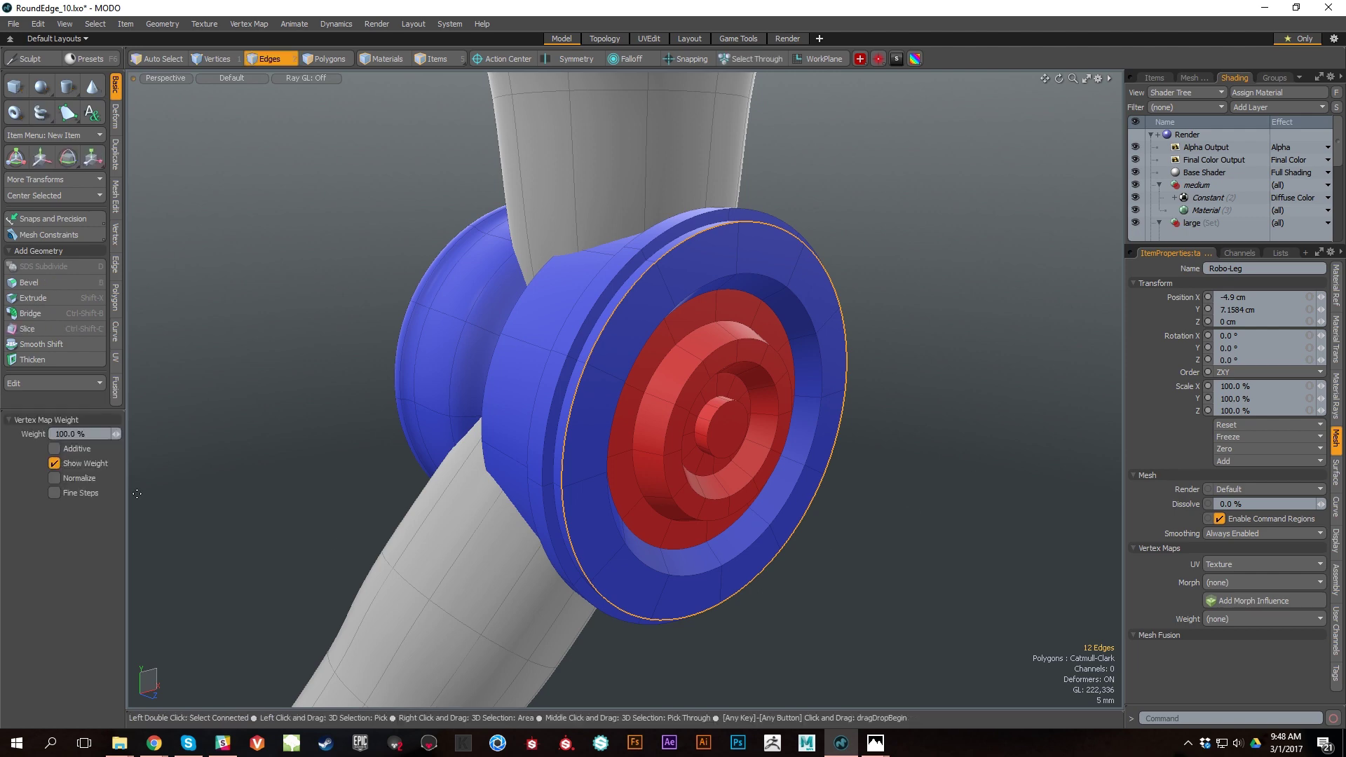
pyautogui.press('Return')
pyautogui.keyDown('ctrl'); pyautogui.keyDown('alt'); pyautogui.moveTo(946, 390); pyautogui.dragTo(1028, 376); pyautogui.keyUp('alt'); pyautogui.keyUp('ctrl')
pyautogui.keyDown('alt'); pyautogui.moveTo(716, 319); pyautogui.dragTo(751, 343); pyautogui.keyUp('alt')
pyautogui.click(77, 434)
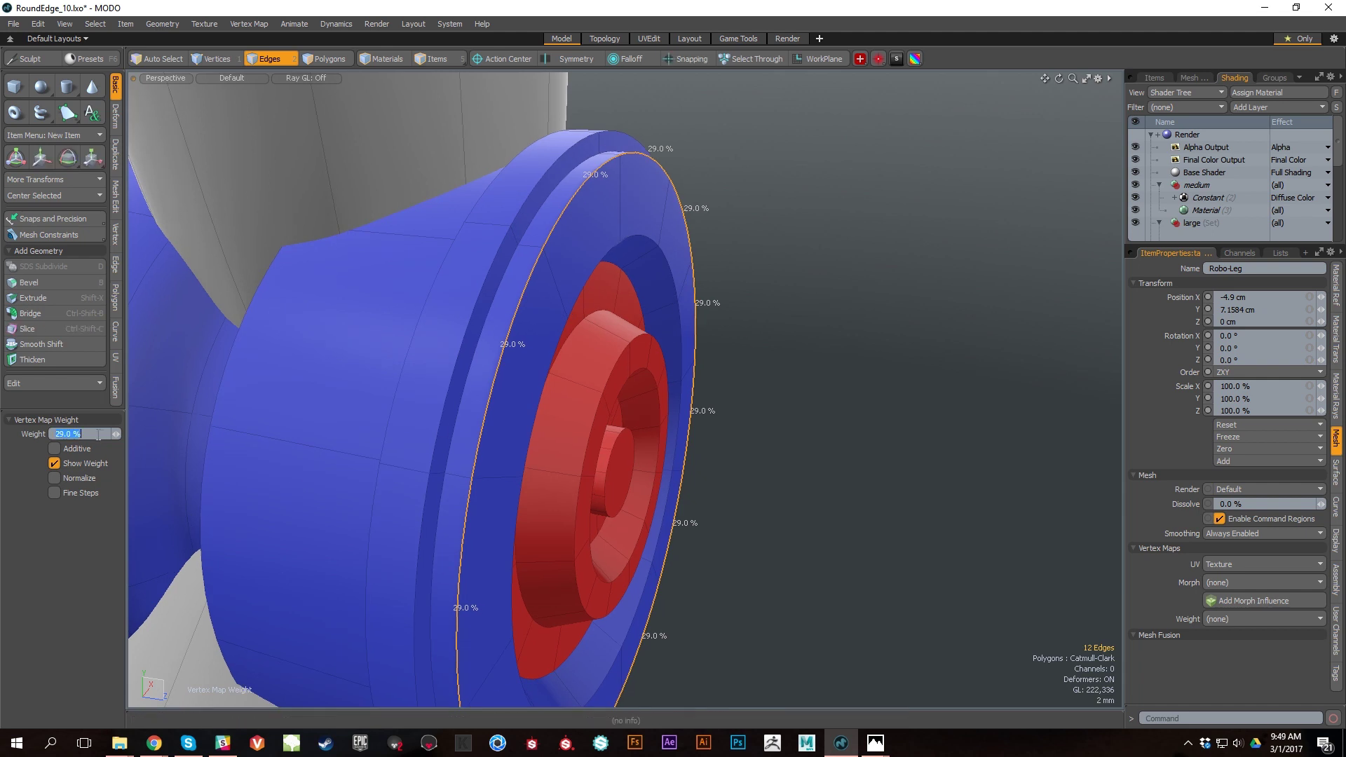
pyautogui.write('30')
pyautogui.press('Return')
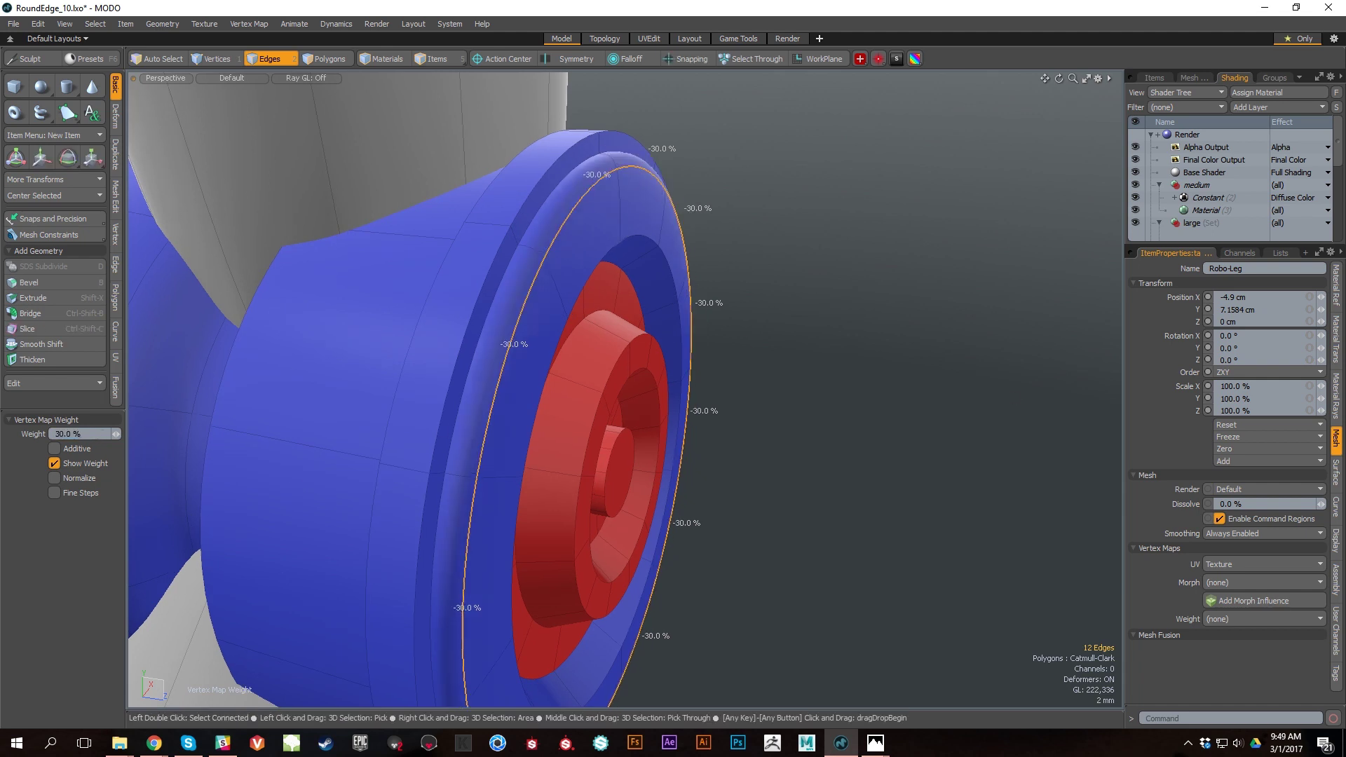
# Step: Try a weight of 108.5% on the disc's outer edge loop, set it back to 30%, and exit Vertex Map Weight
pyautogui.moveTo(116, 434); pyautogui.dragTo(171, 434)
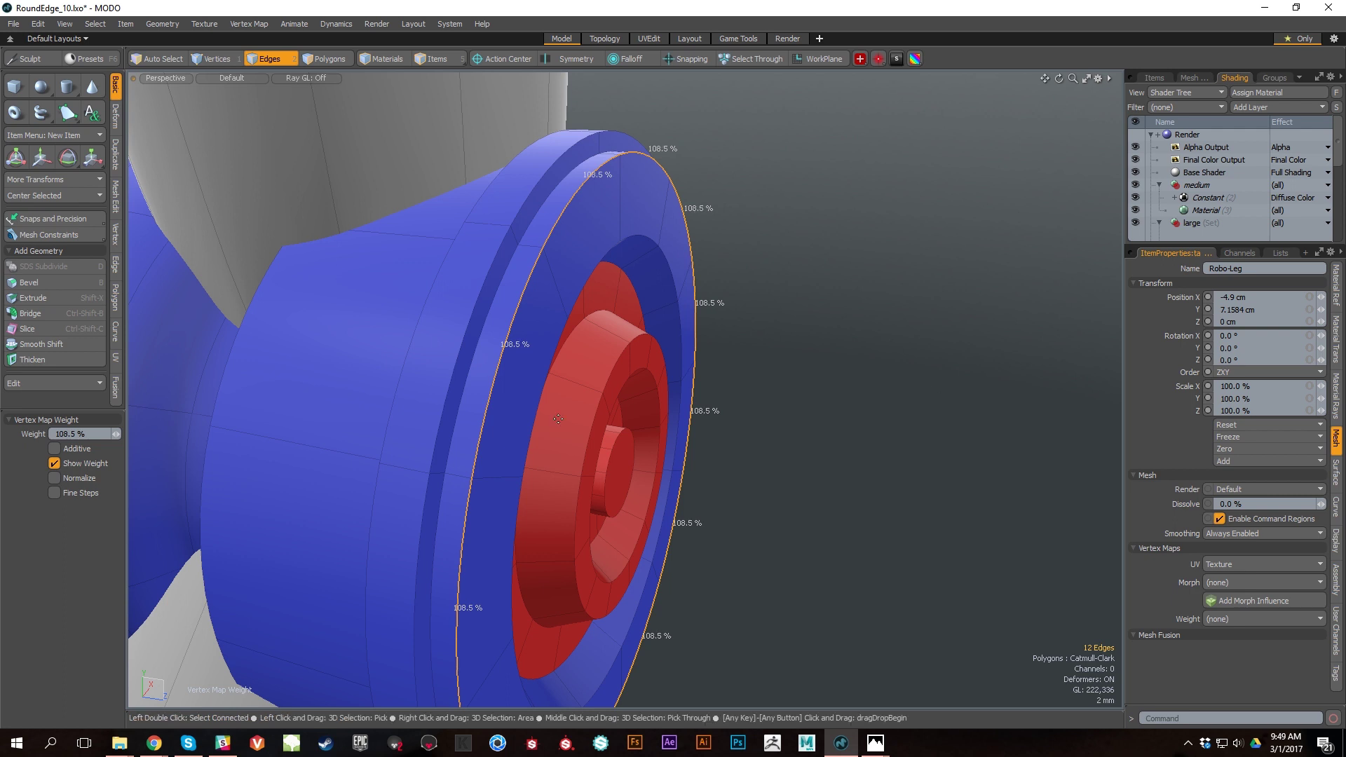
pyautogui.click(100, 436)
pyautogui.write('30')
pyautogui.press('Return')
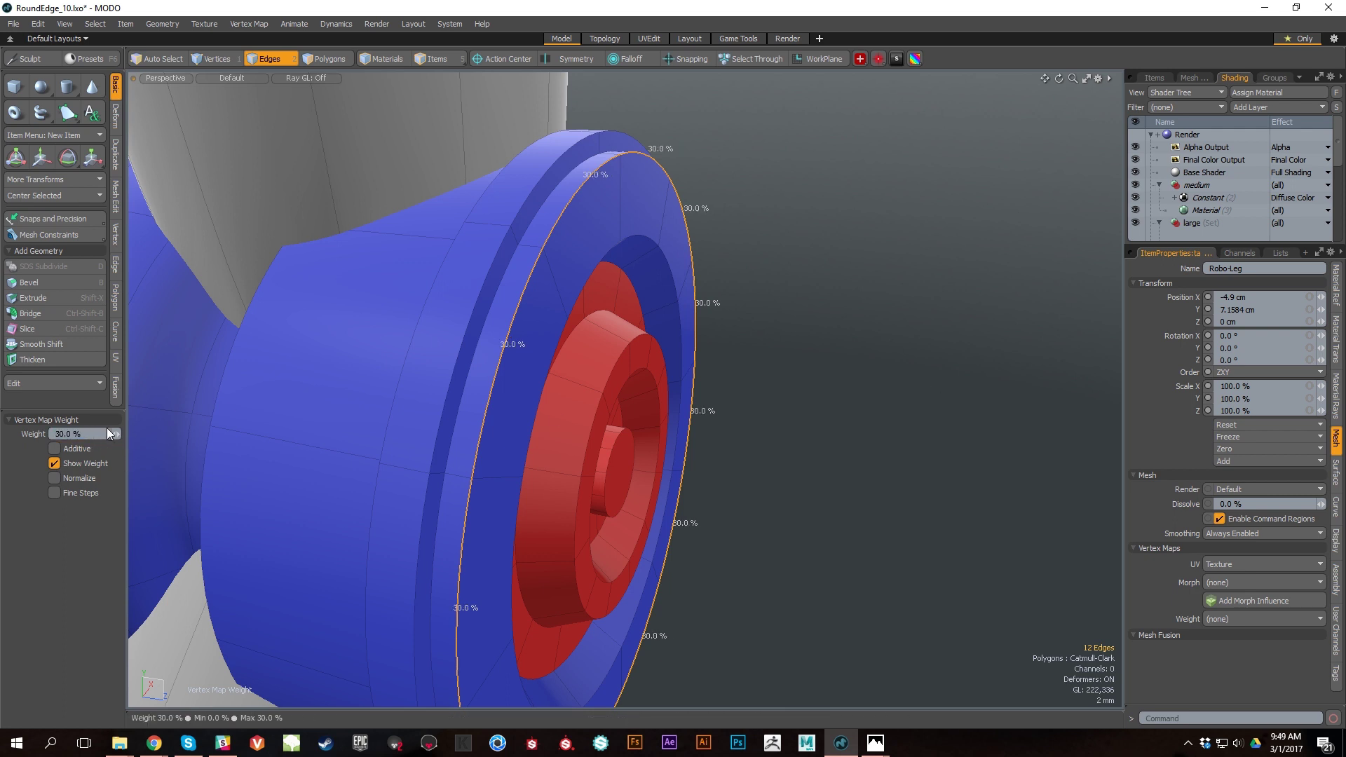
pyautogui.keyDown('alt'); pyautogui.moveTo(828, 448); pyautogui.dragTo(861, 441); pyautogui.keyUp('alt')
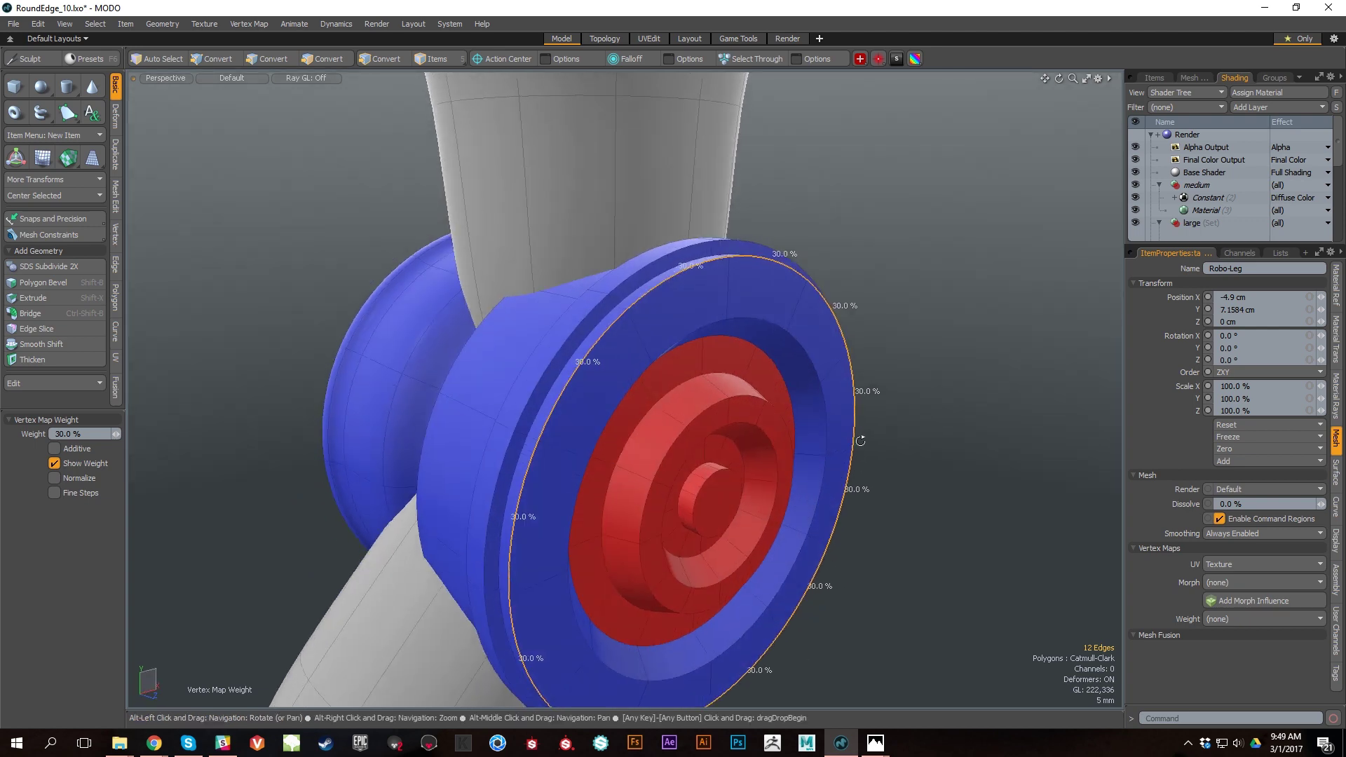
pyautogui.press('space')
pyautogui.keyDown('alt'); pyautogui.moveTo(817, 439); pyautogui.dragTo(835, 290, button='right'); pyautogui.keyUp('alt')
pyautogui.keyDown('alt'); pyautogui.moveTo(836, 290); pyautogui.dragTo(743, 271); pyautogui.keyUp('alt')
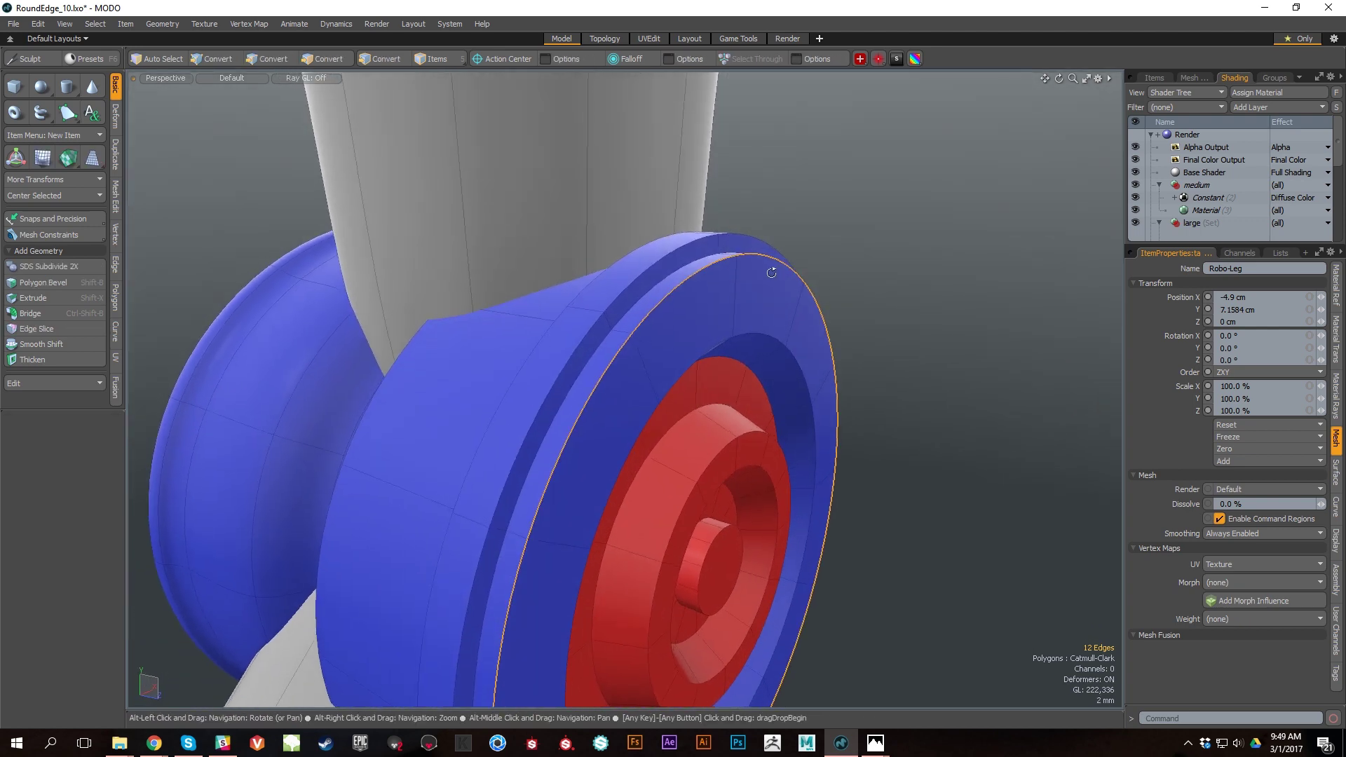
pyautogui.click(877, 60)
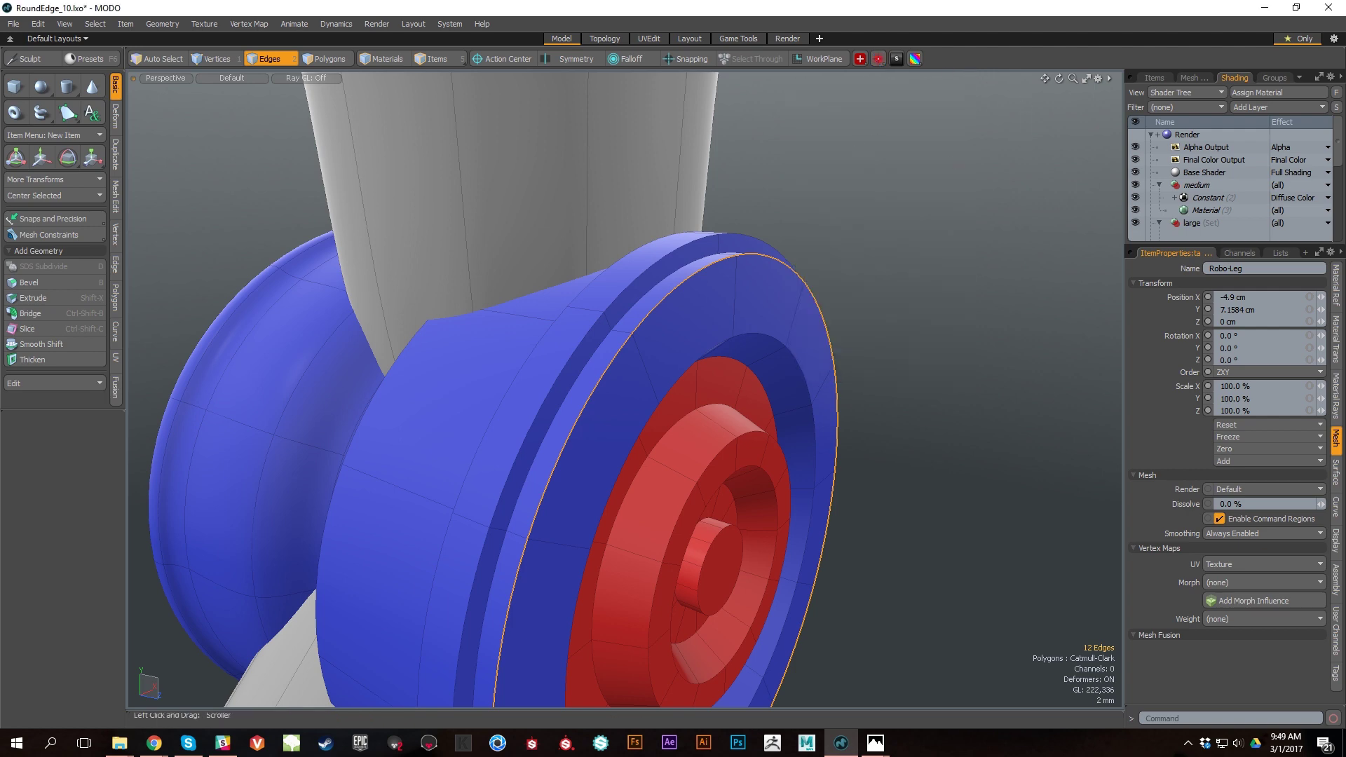
pyautogui.click(154, 743)
pyautogui.keyDown('alt'); pyautogui.moveTo(872, 325); pyautogui.dragTo(885, 231); pyautogui.keyUp('alt')
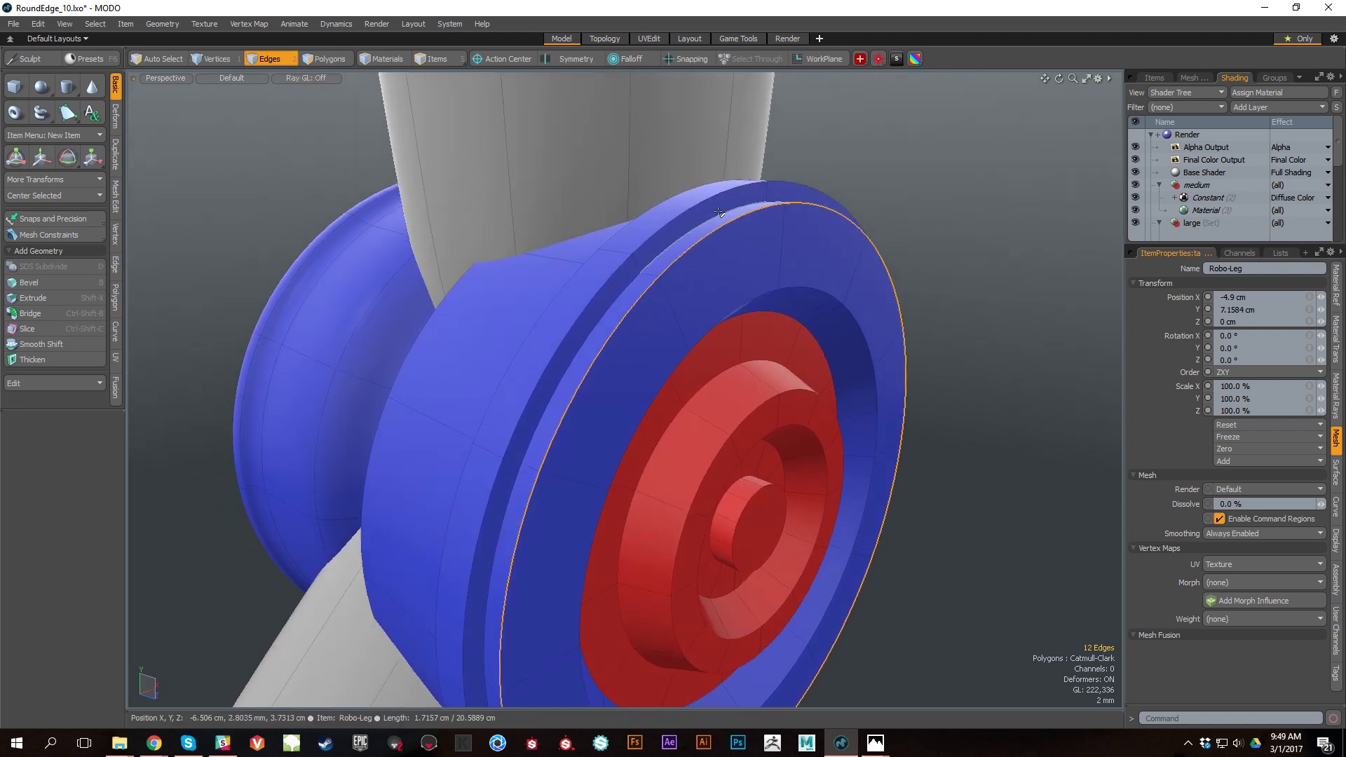
pyautogui.scroll(-3, 917, 320)
pyautogui.keyDown('alt'); pyautogui.moveTo(917, 320); pyautogui.dragTo(781, 219); pyautogui.keyUp('alt')
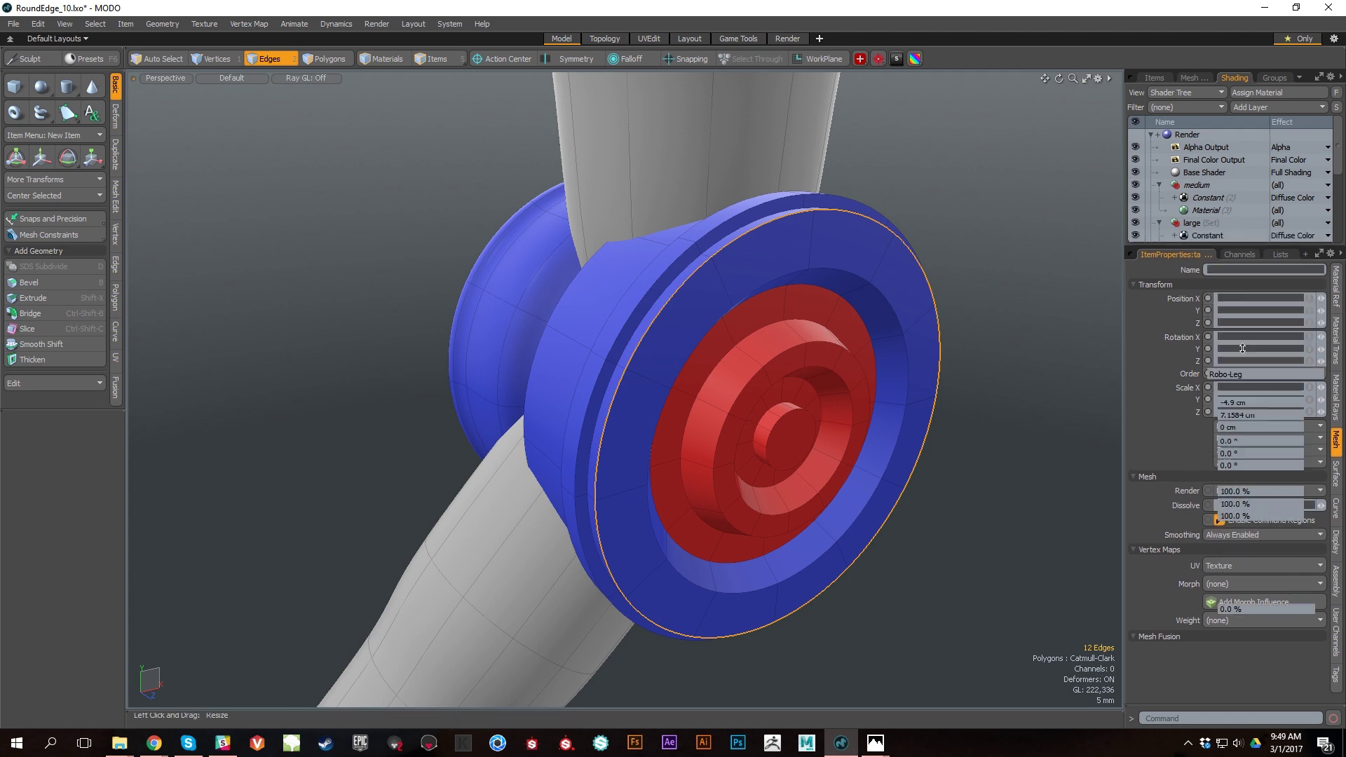
# Step: Preview the joint's rounded edges in the Render layout, toggling the leg's subdivision off and back on
pyautogui.moveTo(1276, 245); pyautogui.dragTo(1277, 352)
pyautogui.click(787, 39)
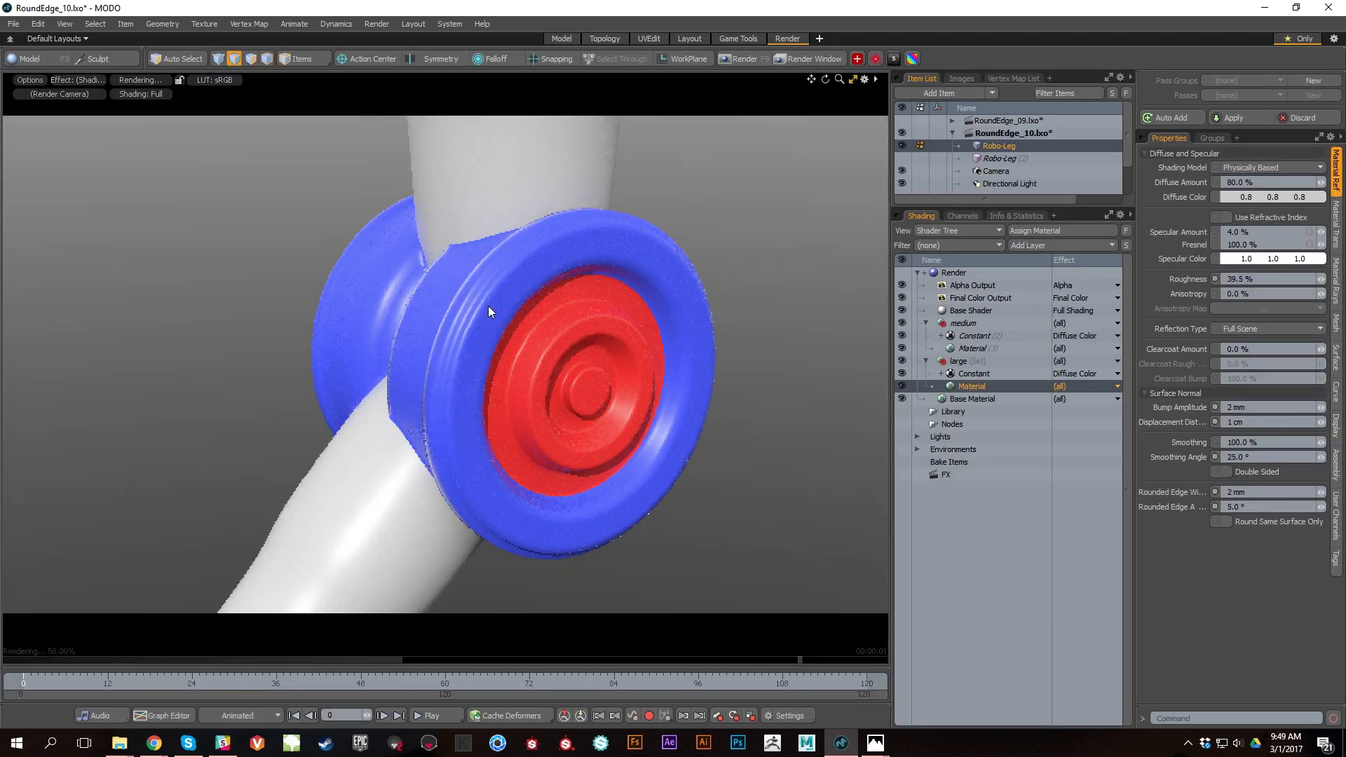
pyautogui.keyDown('ctrl'); pyautogui.keyDown('alt'); pyautogui.moveTo(488, 306); pyautogui.dragTo(695, 389); pyautogui.keyUp('alt'); pyautogui.keyUp('ctrl')
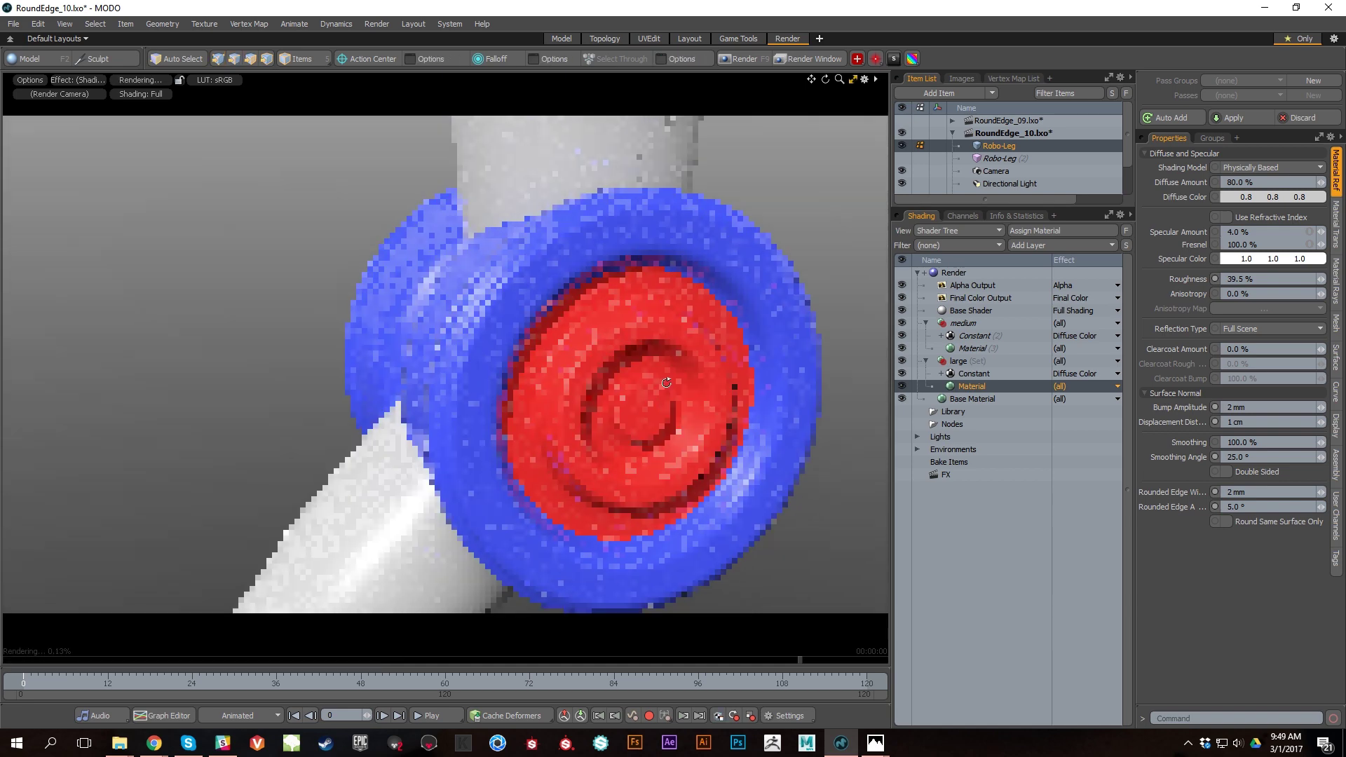
pyautogui.keyDown('alt'); pyautogui.moveTo(666, 383); pyautogui.dragTo(600, 381); pyautogui.keyUp('alt')
pyautogui.press('5')
pyautogui.click(561, 293)
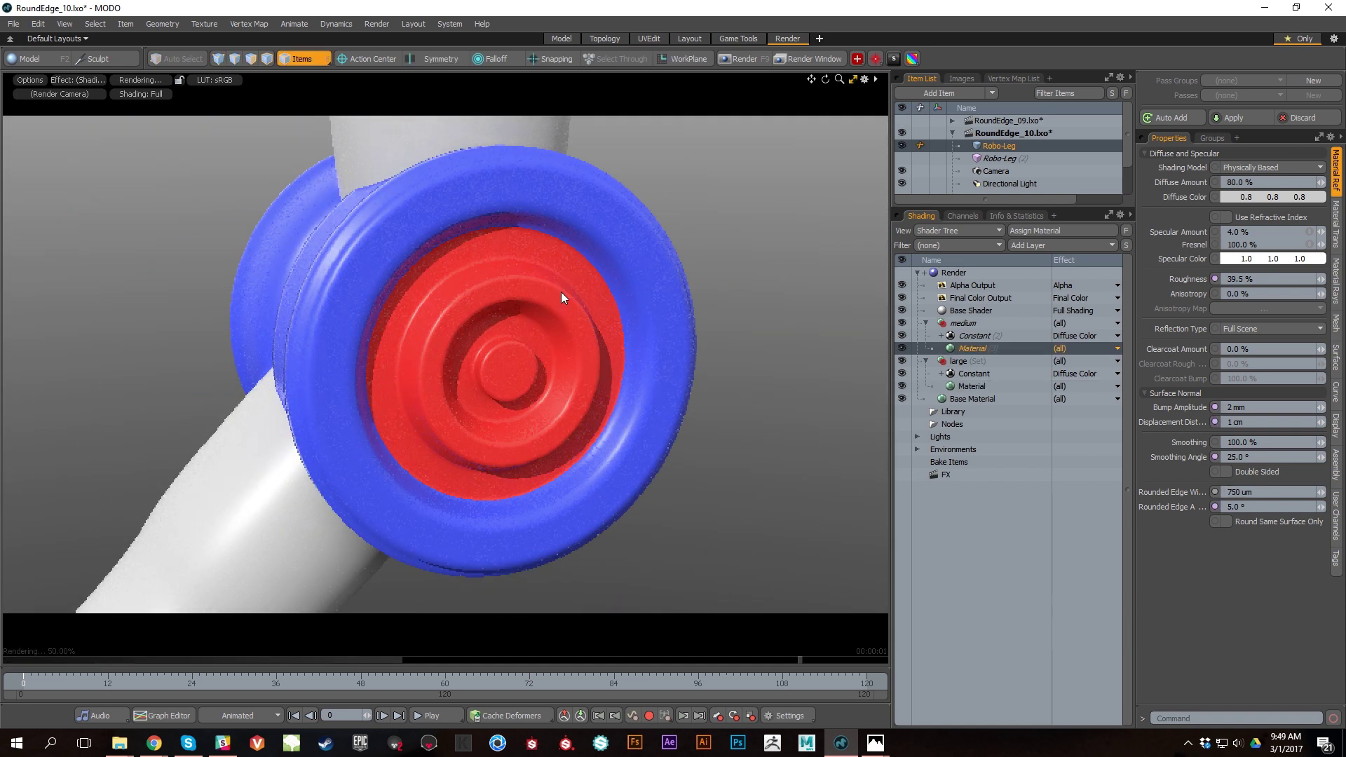
pyautogui.press('Tab')
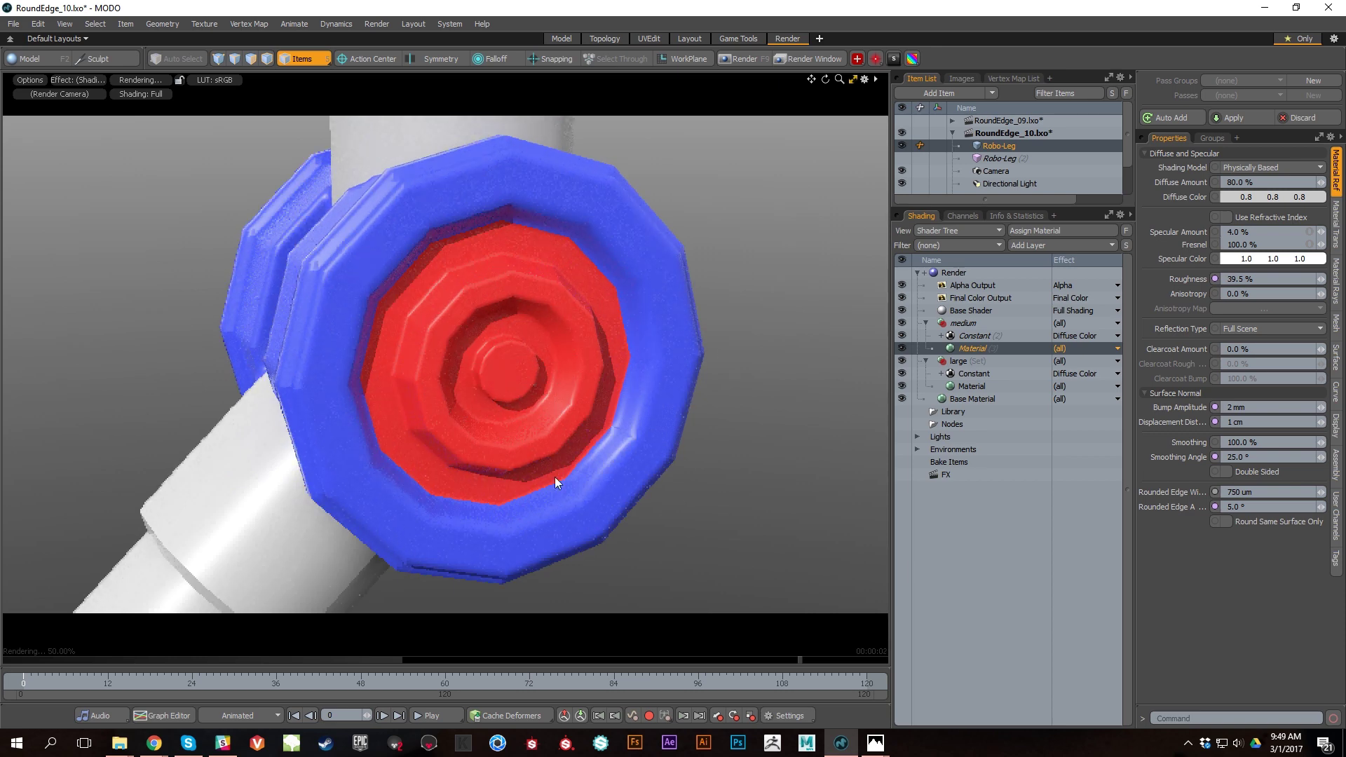
pyautogui.keyDown('alt'); pyautogui.moveTo(753, 533); pyautogui.dragTo(646, 460); pyautogui.keyUp('alt')
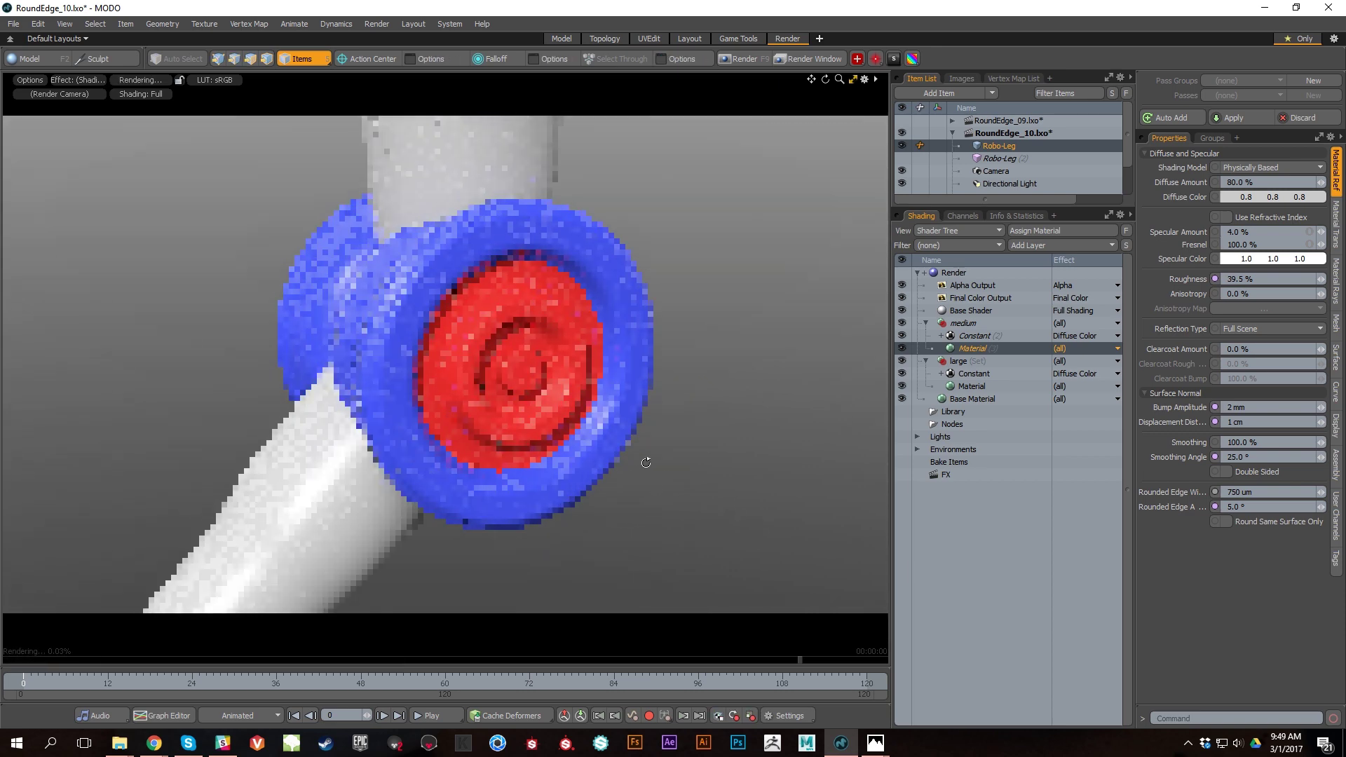
# Step: Return to the Model layout and turn off Catmull-Clark subdivision to examine the leg's faceted base mesh
pyautogui.click(570, 35)
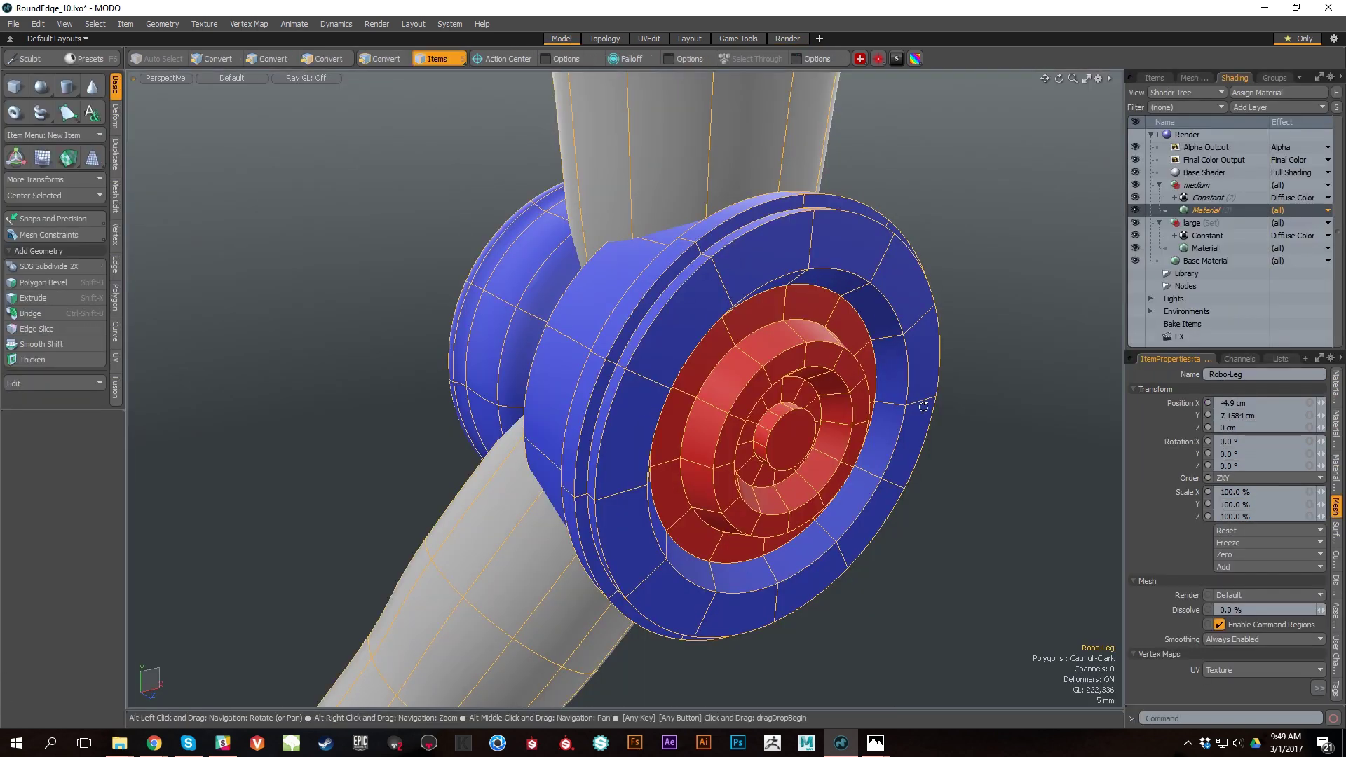
pyautogui.keyDown('alt'); pyautogui.moveTo(923, 403); pyautogui.dragTo(901, 387); pyautogui.keyUp('alt')
pyautogui.hotkey('shift', 'Tab')
pyautogui.keyDown('alt'); pyautogui.moveTo(948, 451); pyautogui.dragTo(769, 412); pyautogui.keyUp('alt')
pyautogui.scroll(-4, 850, 462)
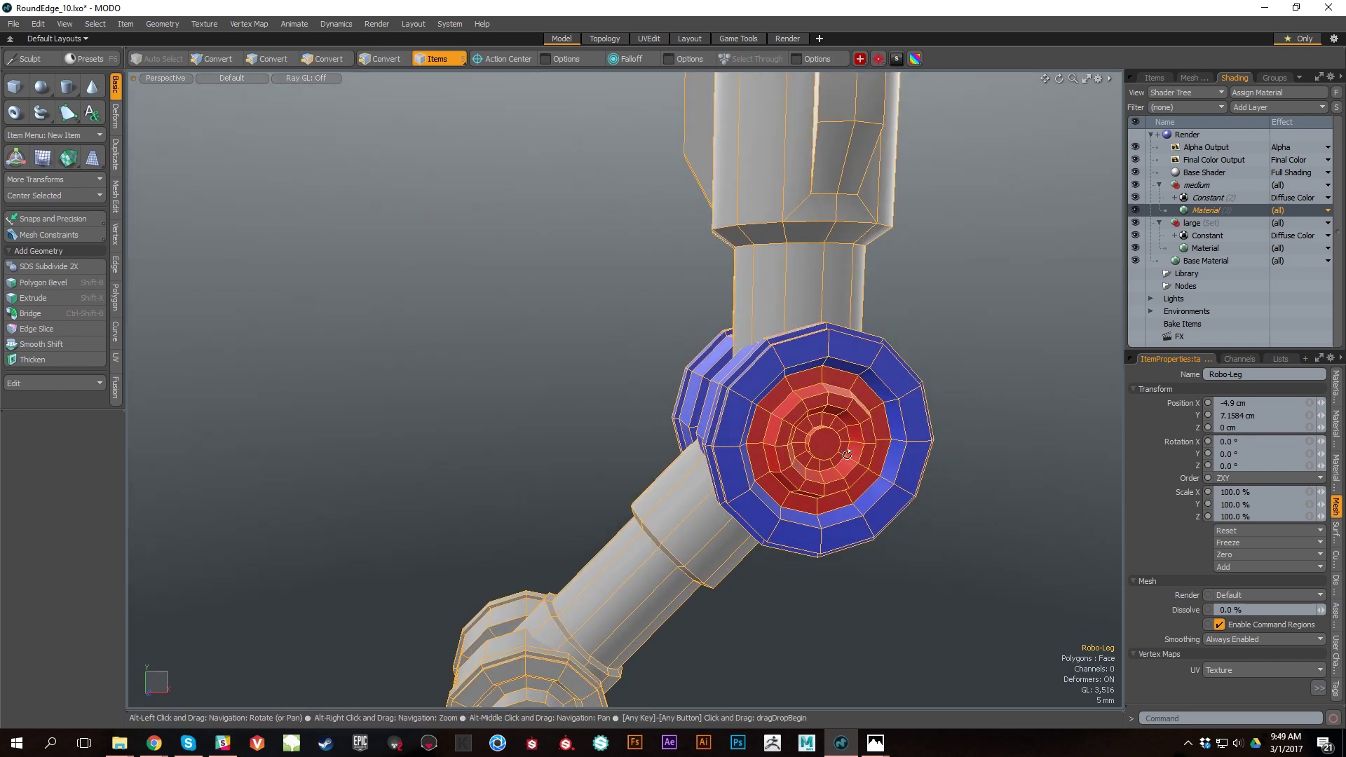
pyautogui.scroll(-5, 746, 431)
pyautogui.keyDown('alt'); pyautogui.moveTo(746, 430); pyautogui.dragTo(812, 417); pyautogui.keyUp('alt')
pyautogui.keyDown('alt'); pyautogui.moveTo(812, 417); pyautogui.dragTo(701, 393, button='right'); pyautogui.keyUp('alt')
pyautogui.keyDown('alt'); pyautogui.moveTo(702, 392); pyautogui.dragTo(684, 280); pyautogui.keyUp('alt')
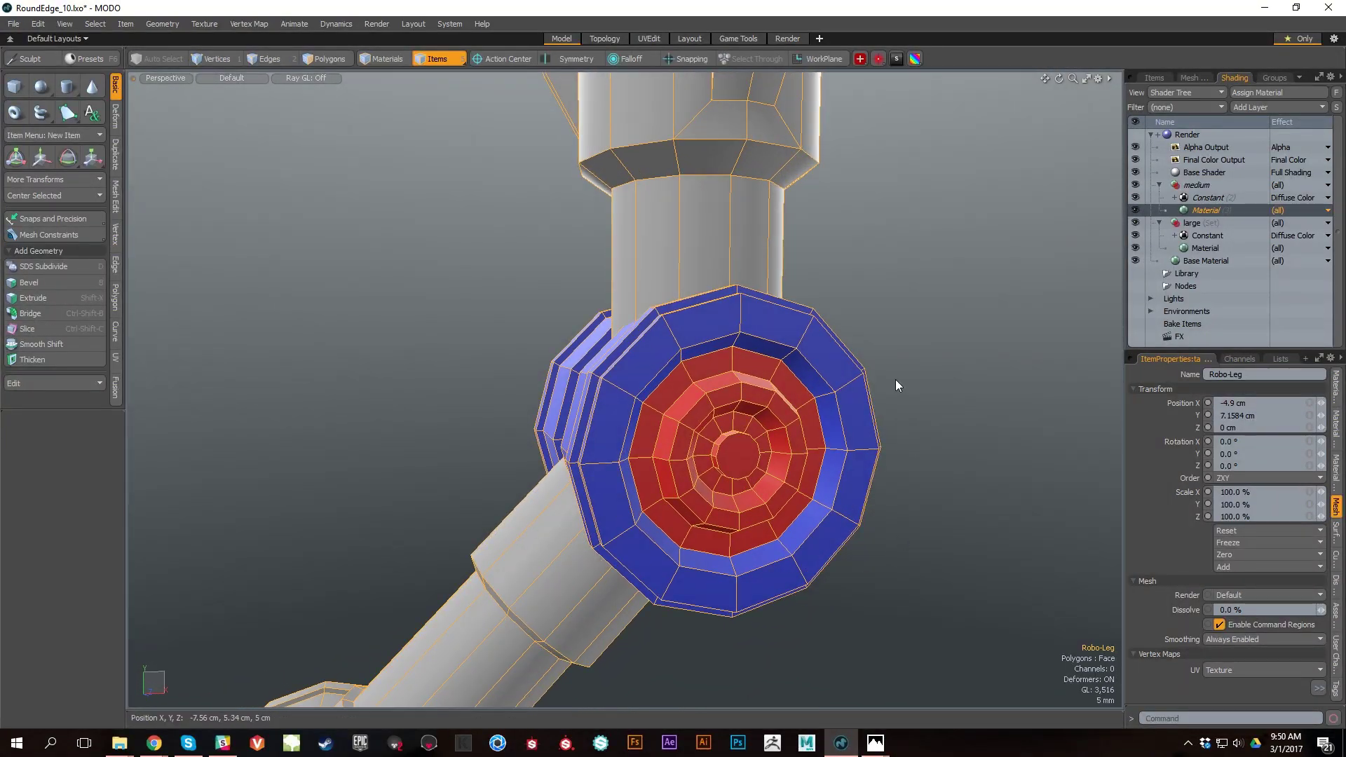
pyautogui.keyDown('alt'); pyautogui.moveTo(855, 508); pyautogui.dragTo(684, 323); pyautogui.keyUp('alt')
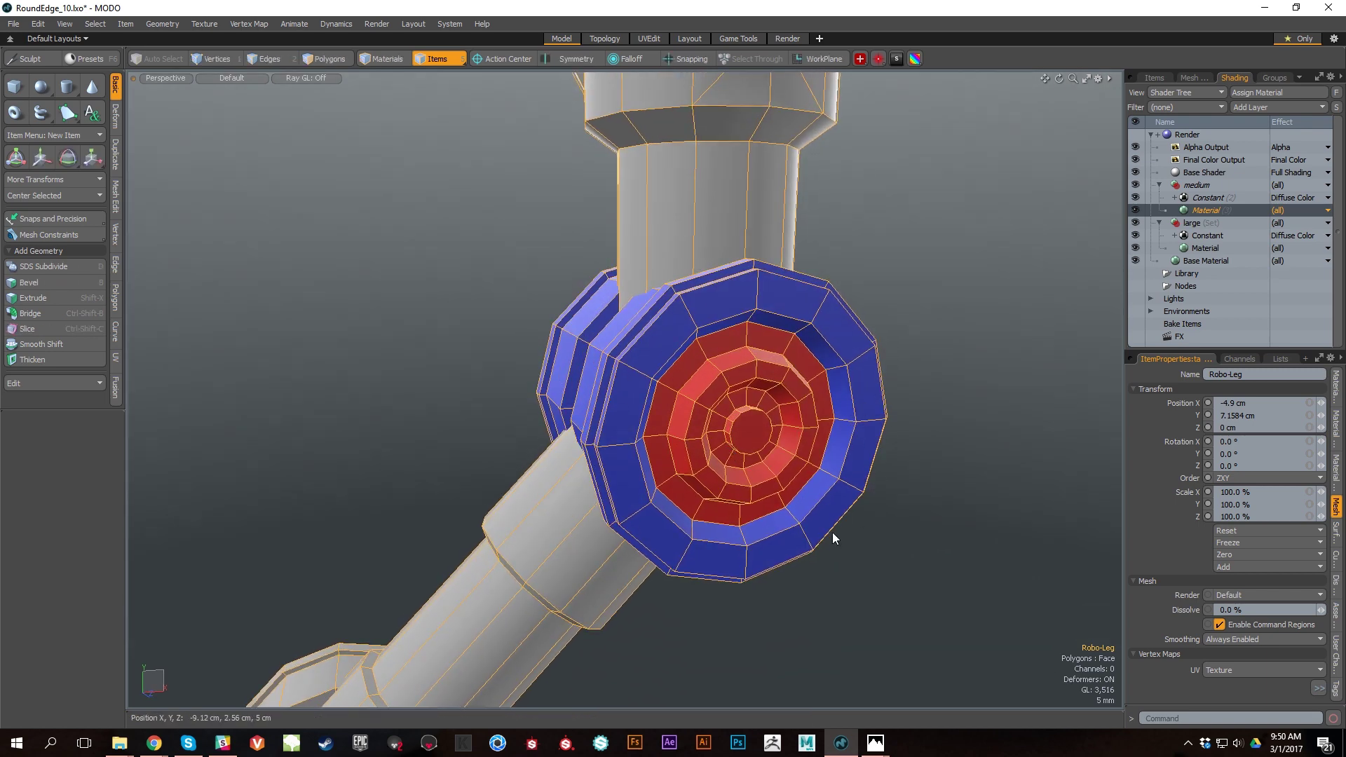
pyautogui.keyDown('alt'); pyautogui.moveTo(699, 522); pyautogui.dragTo(786, 513); pyautogui.keyUp('alt')
# Step: Turn Catmull-Clark subdivision back on and inspect the smoothed joint and its red hub
pyautogui.press('Tab')
pyautogui.keyDown('alt'); pyautogui.moveTo(766, 390); pyautogui.dragTo(616, 399); pyautogui.keyUp('alt')
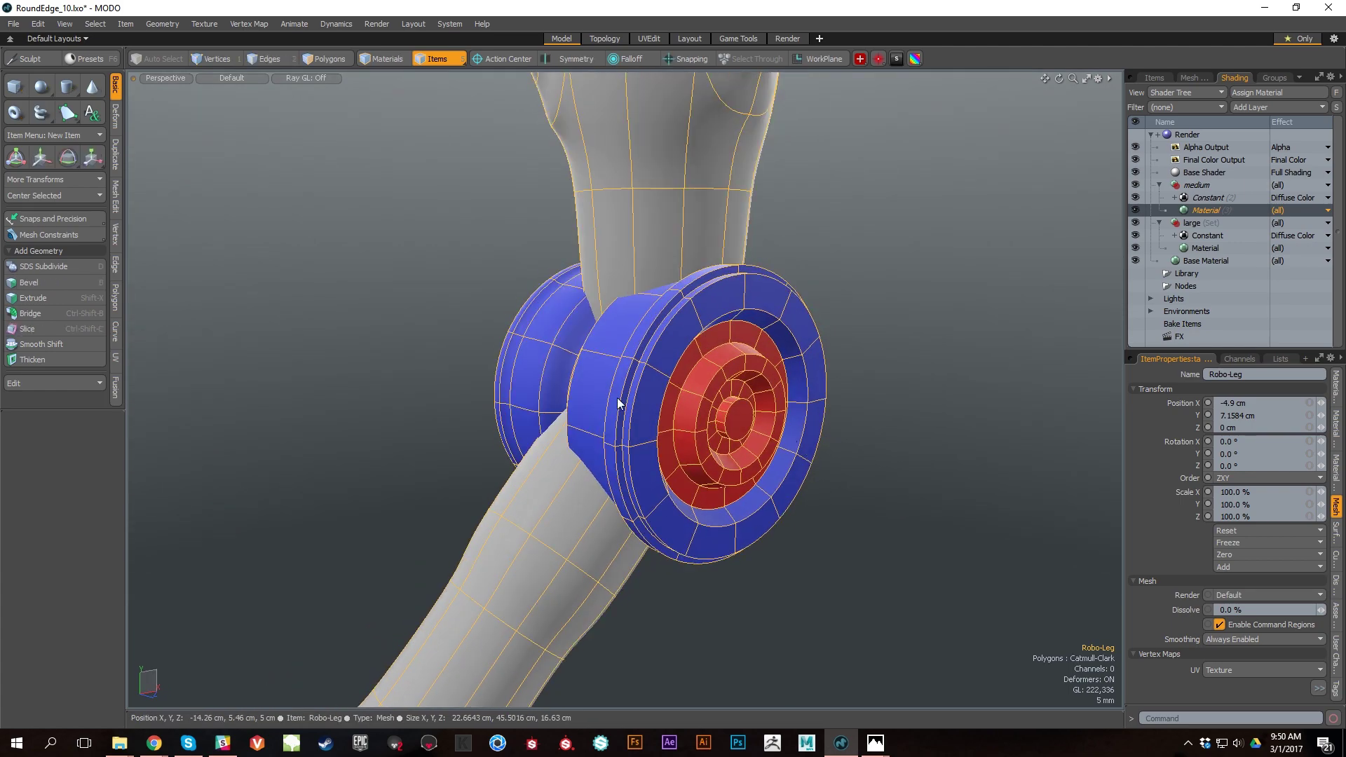
pyautogui.keyDown('alt'); pyautogui.moveTo(616, 400); pyautogui.dragTo(786, 405, button='right'); pyautogui.keyUp('alt')
pyautogui.keyDown('alt'); pyautogui.moveTo(786, 405); pyautogui.dragTo(658, 392); pyautogui.keyUp('alt')
pyautogui.moveTo(801, 431)
pyautogui.keyDown('alt'); pyautogui.mouseDown()
pyautogui.moveTo(744, 435)
pyautogui.moveTo(777, 442)
pyautogui.mouseUp(); pyautogui.keyUp('alt')
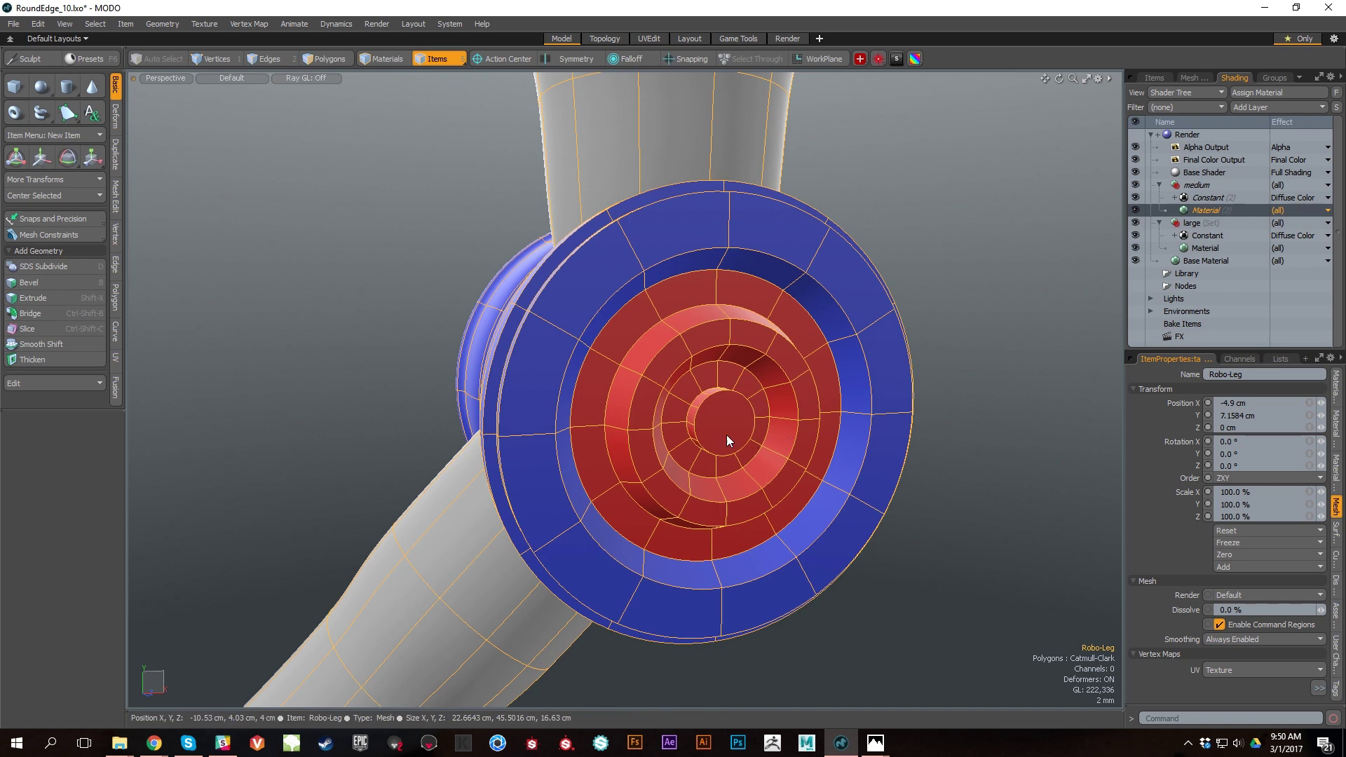
pyautogui.keyDown('alt'); pyautogui.moveTo(717, 411); pyautogui.dragTo(685, 287); pyautogui.keyUp('alt')
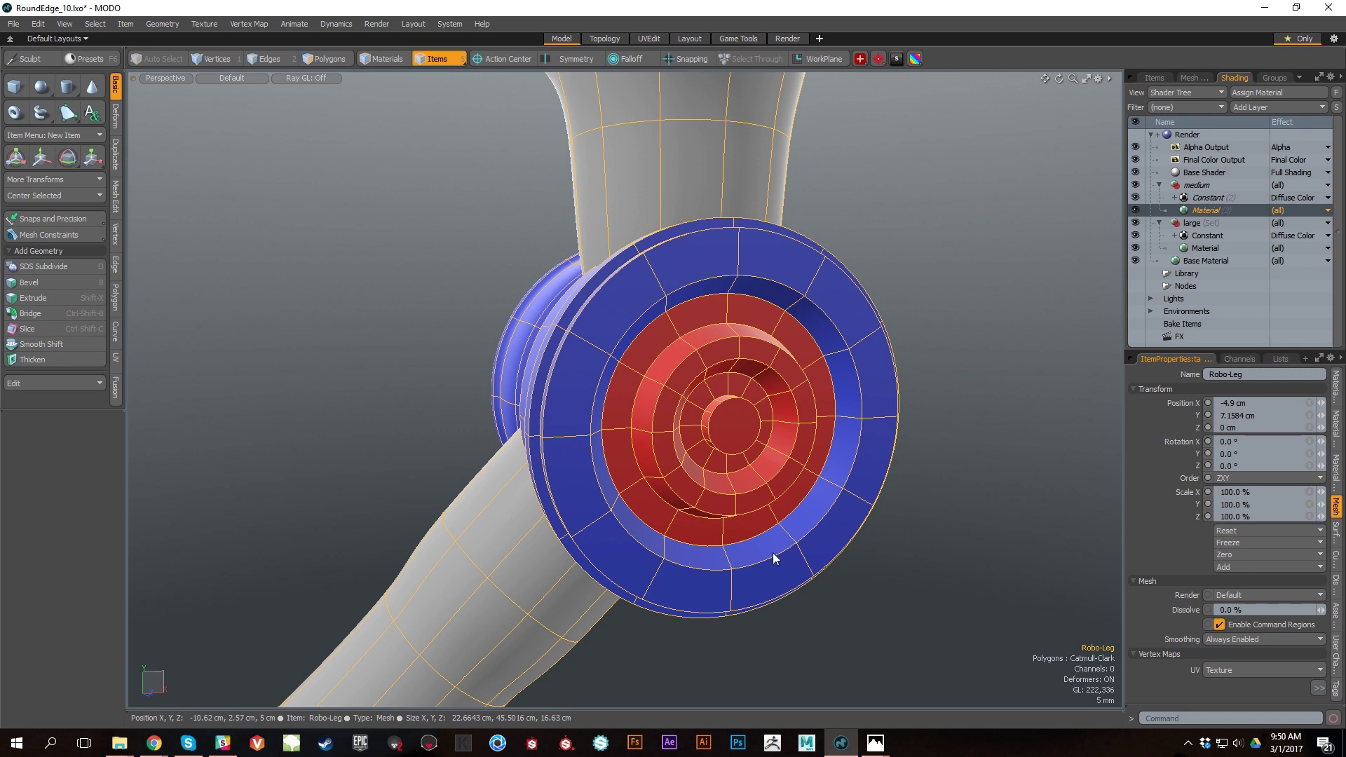
pyautogui.keyDown('alt'); pyautogui.moveTo(776, 559); pyautogui.dragTo(746, 489, button='right'); pyautogui.keyUp('alt')
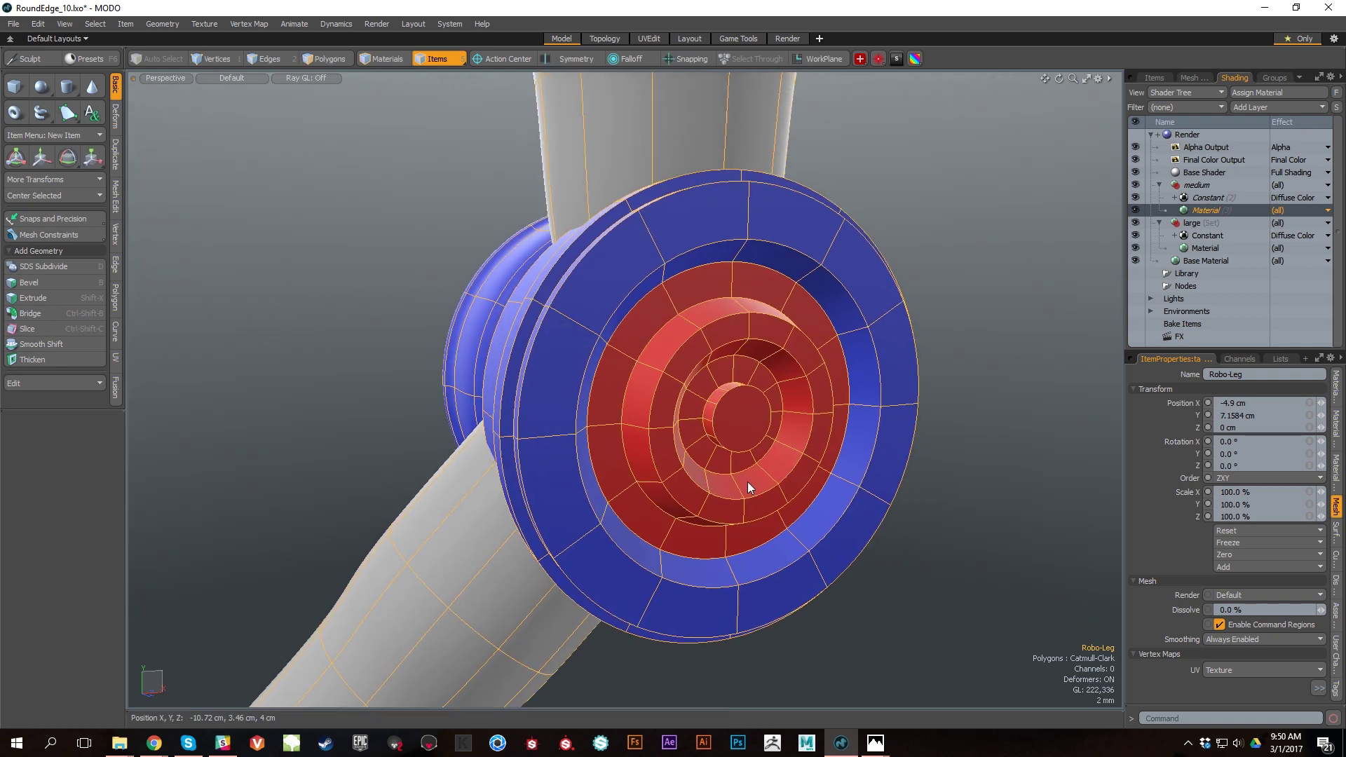
# Step: Select the 13 polygons of the red hub's central cap and tag them with the Small round edge tag
pyautogui.press('3')
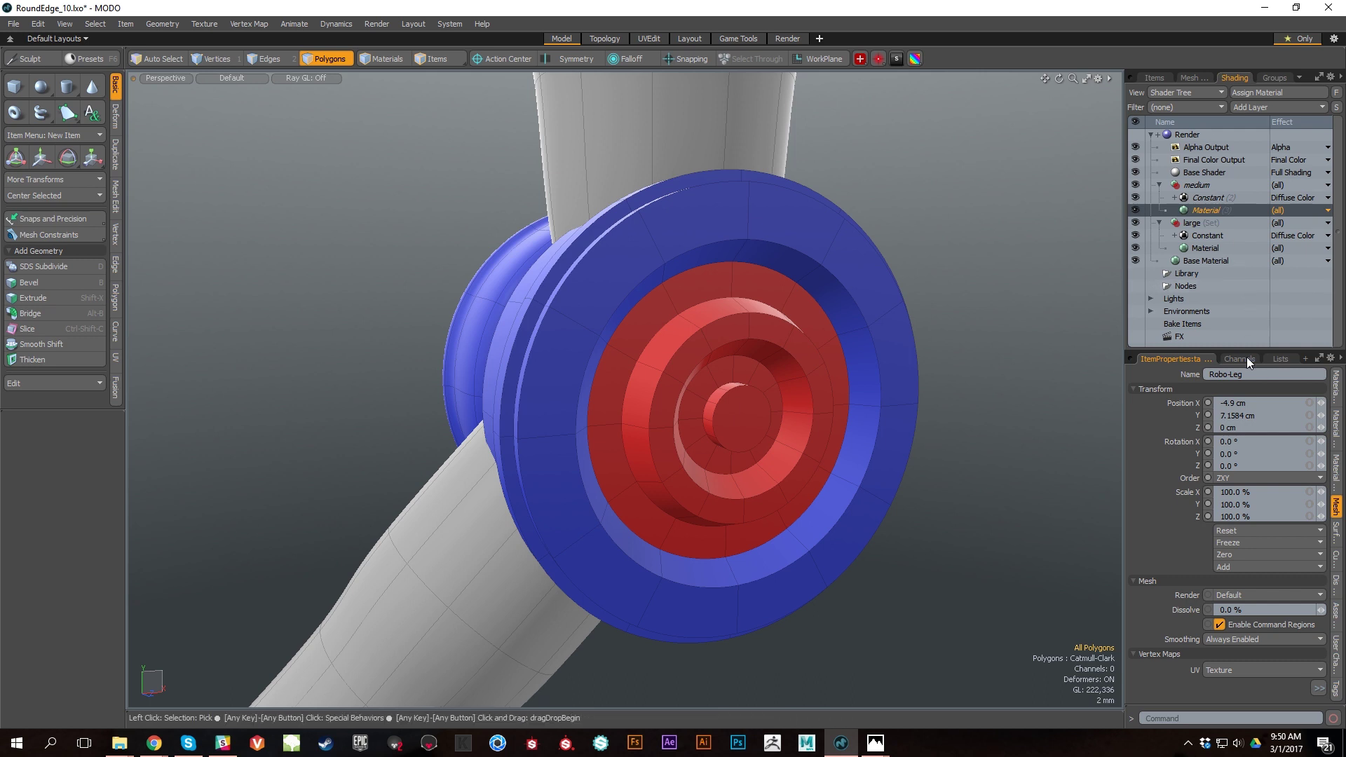
pyautogui.moveTo(1246, 356); pyautogui.dragTo(1247, 435)
pyautogui.click(739, 436)
pyautogui.hotkey('shift', 'Up')
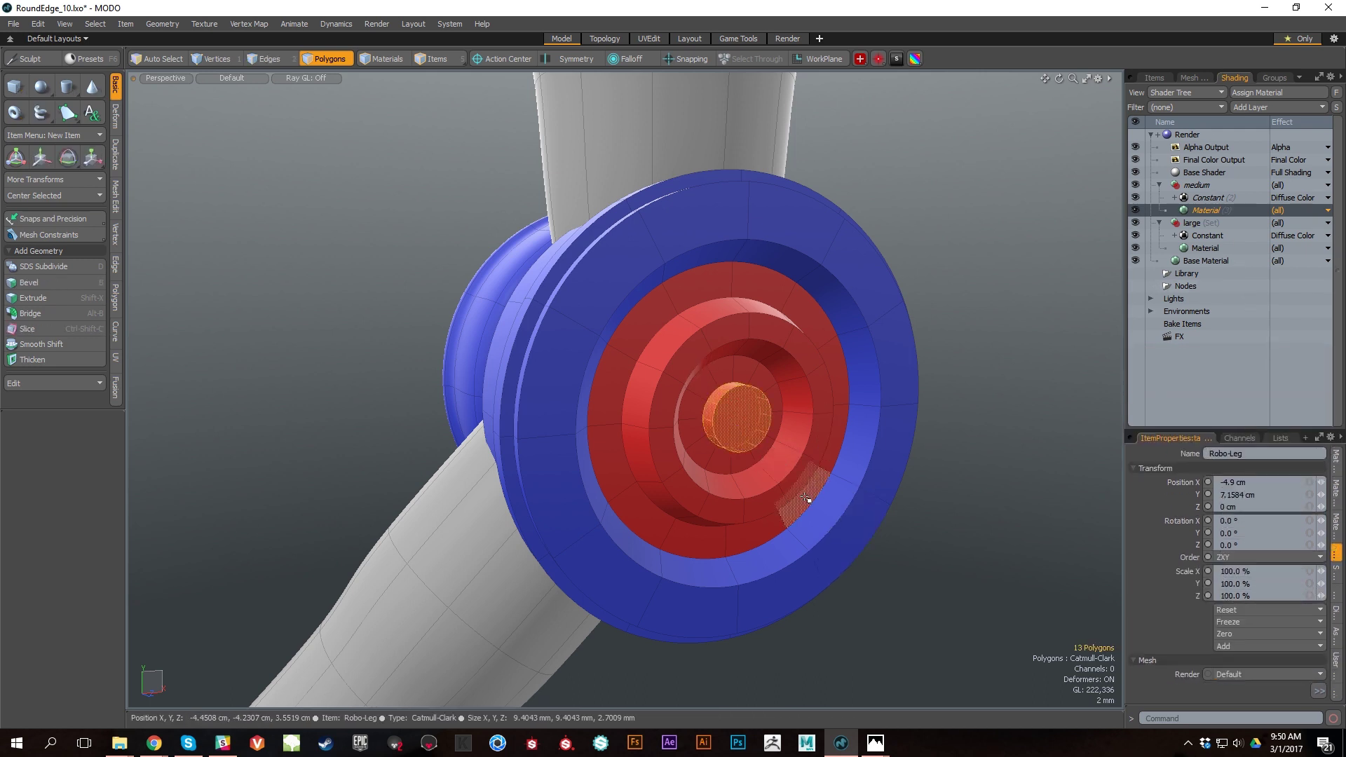
pyautogui.hotkey('alt', 'q')
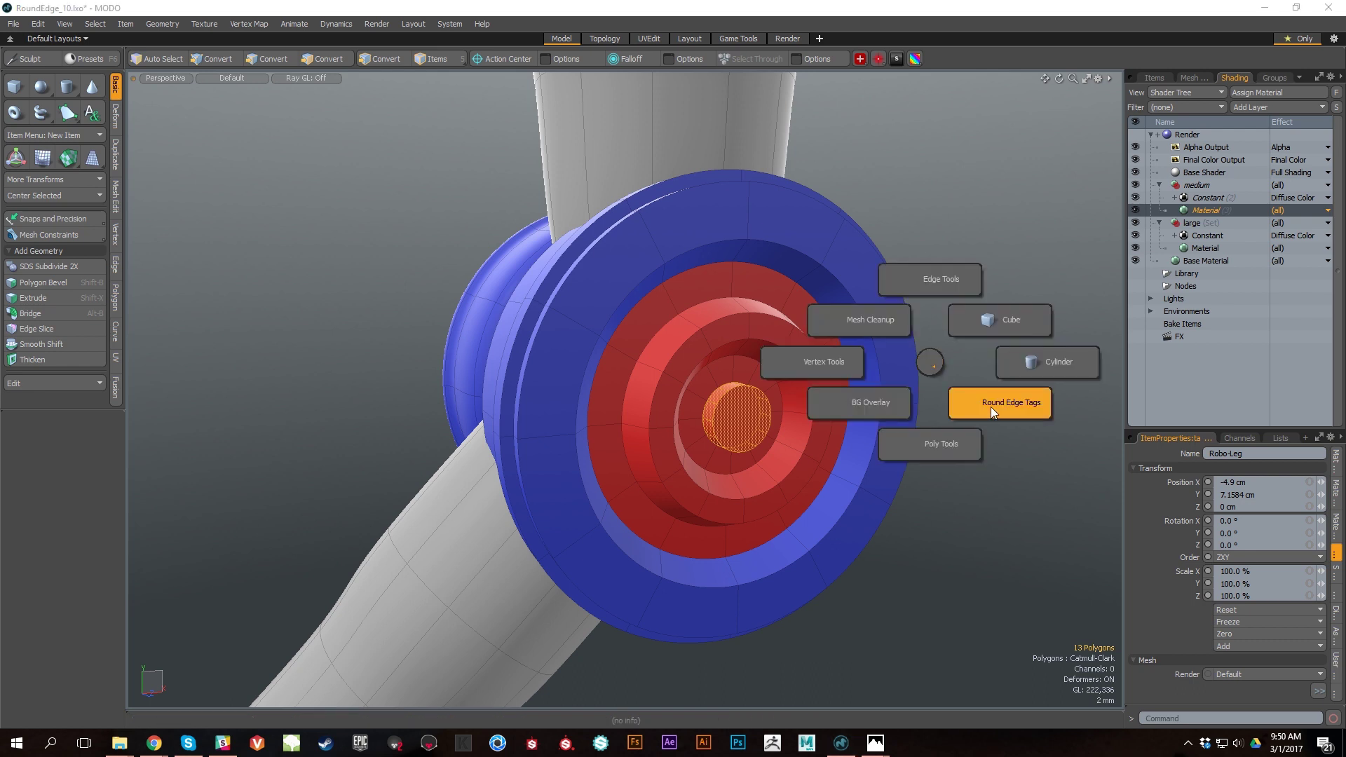
pyautogui.click(991, 406)
pyautogui.click(948, 378)
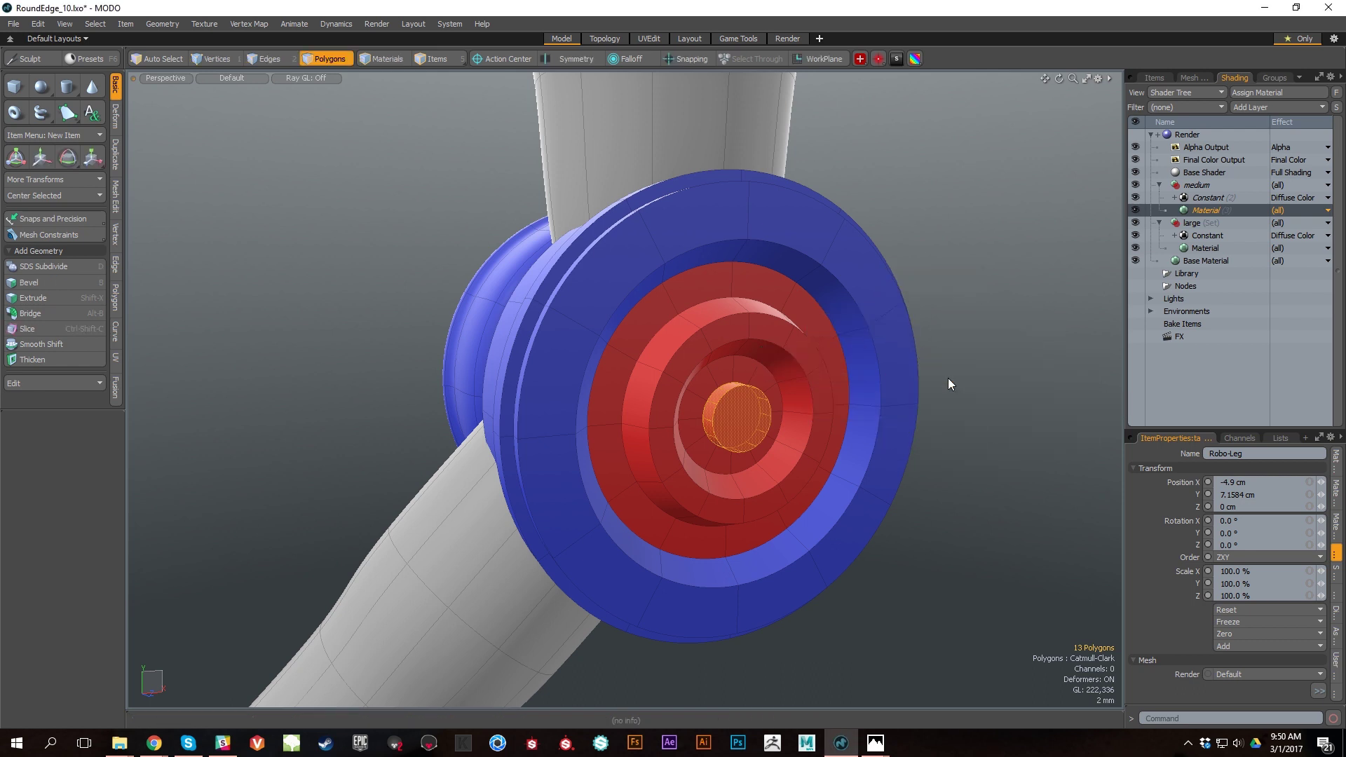
# Step: Select the 36 polygons around the axle between the two blue discs, tag them Extra Large, and clear the selection
pyautogui.keyDown('alt'); pyautogui.keyDown('shift'); pyautogui.moveTo(948, 377); pyautogui.dragTo(914, 370); pyautogui.keyUp('shift'); pyautogui.keyUp('alt')
pyautogui.keyDown('alt'); pyautogui.moveTo(732, 396); pyautogui.dragTo(706, 481, button='right'); pyautogui.keyUp('alt')
pyautogui.keyDown('alt'); pyautogui.moveTo(706, 481); pyautogui.dragTo(695, 340); pyautogui.keyUp('alt')
pyautogui.keyDown('alt'); pyautogui.moveTo(739, 182); pyautogui.dragTo(810, 442); pyautogui.keyUp('alt')
pyautogui.press('3')
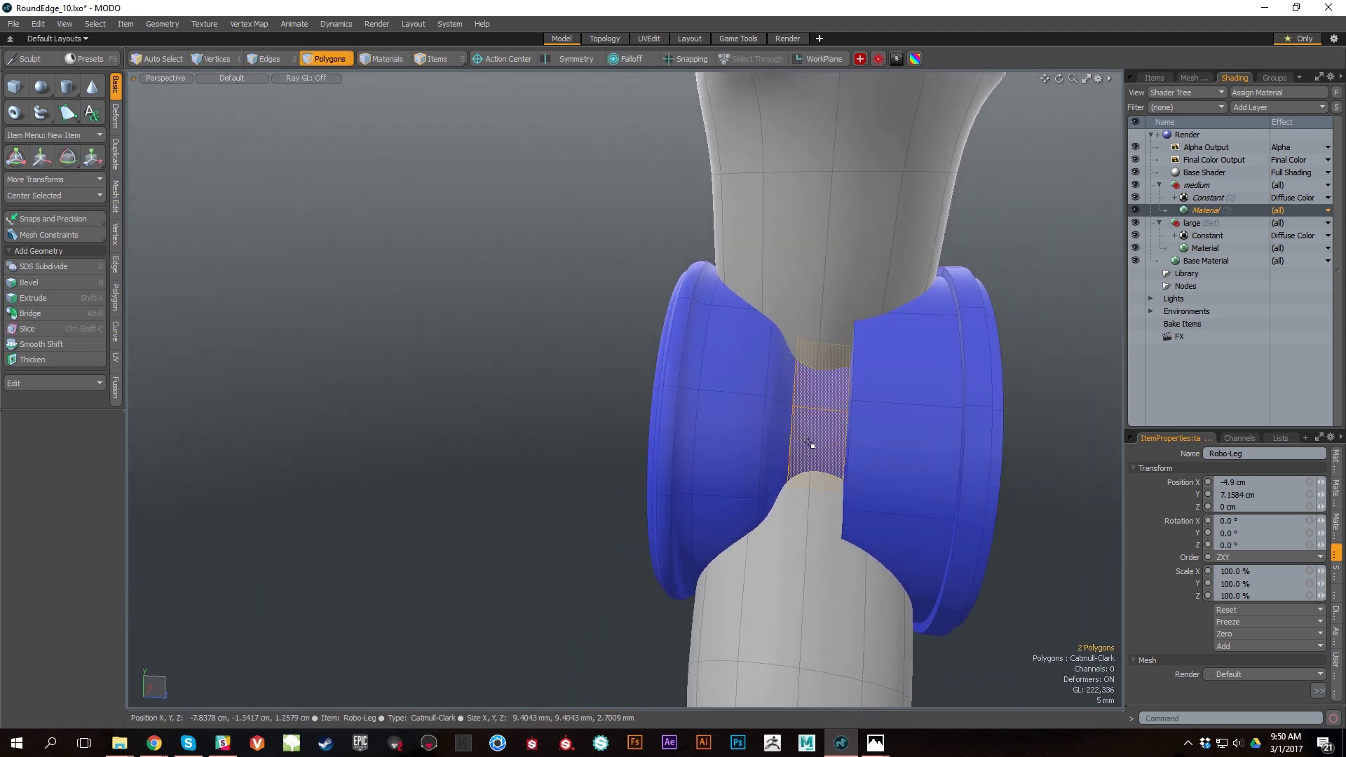
pyautogui.press('shift')
pyautogui.press('l')
pyautogui.keyDown('alt'); pyautogui.moveTo(811, 466); pyautogui.dragTo(828, 425); pyautogui.keyUp('alt')
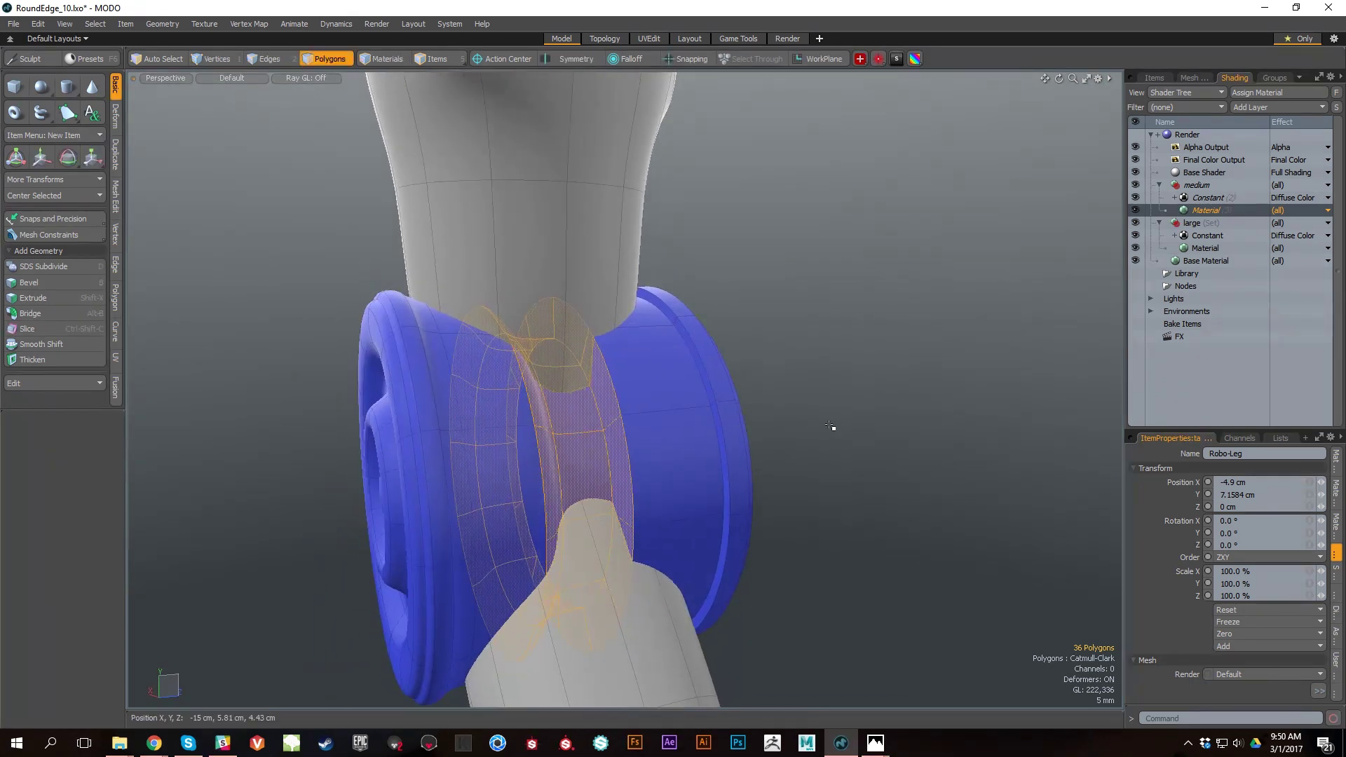
pyautogui.hotkey('alt', 'space')
pyautogui.click(912, 469)
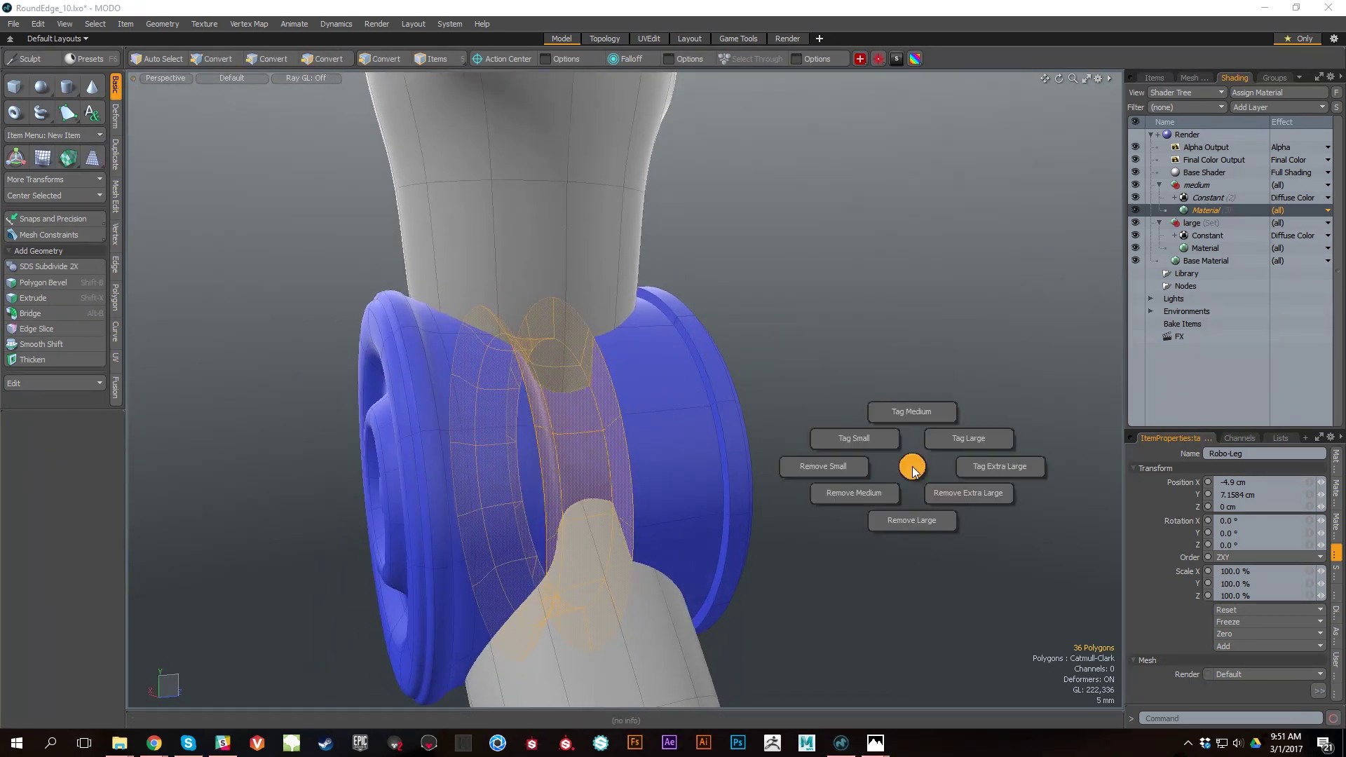
pyautogui.click(1026, 470)
pyautogui.keyDown('alt'); pyautogui.moveTo(950, 490); pyautogui.dragTo(839, 456); pyautogui.keyUp('alt')
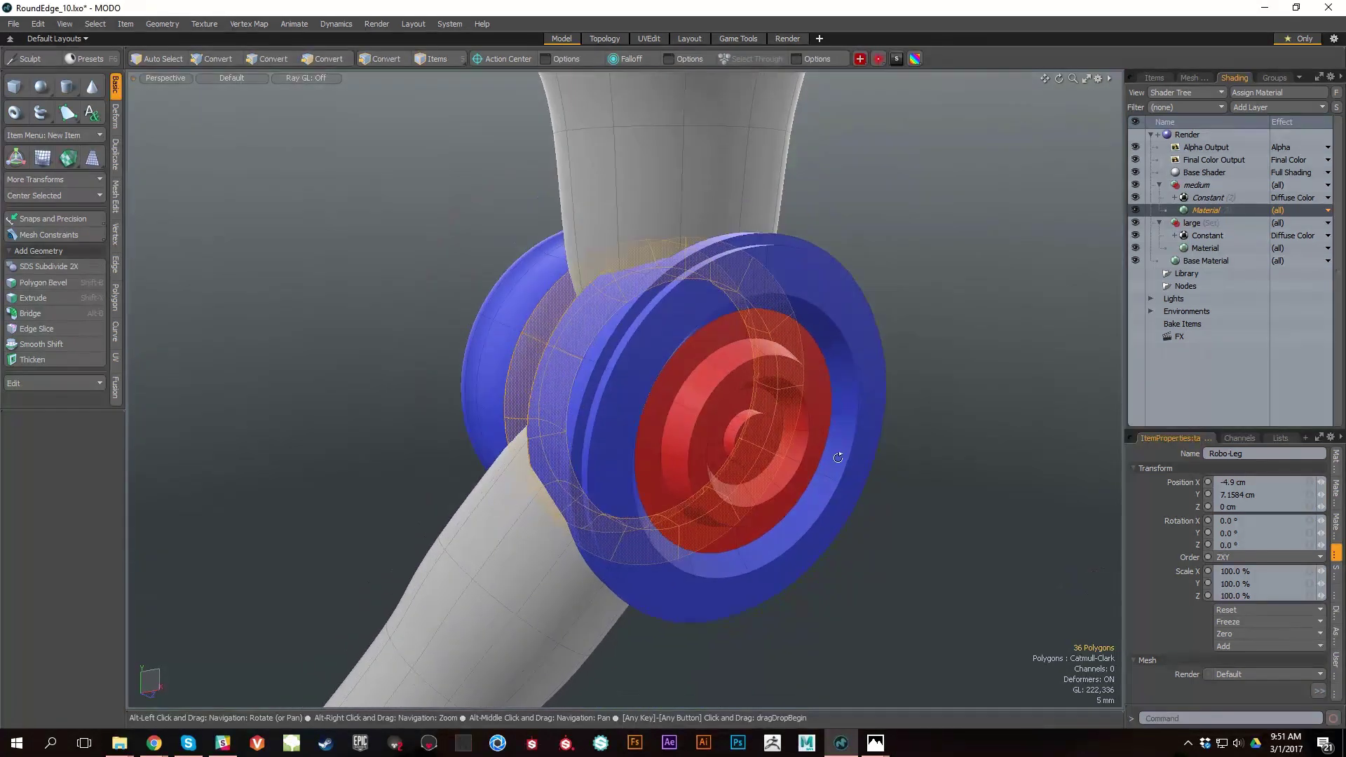
pyautogui.click(1022, 420)
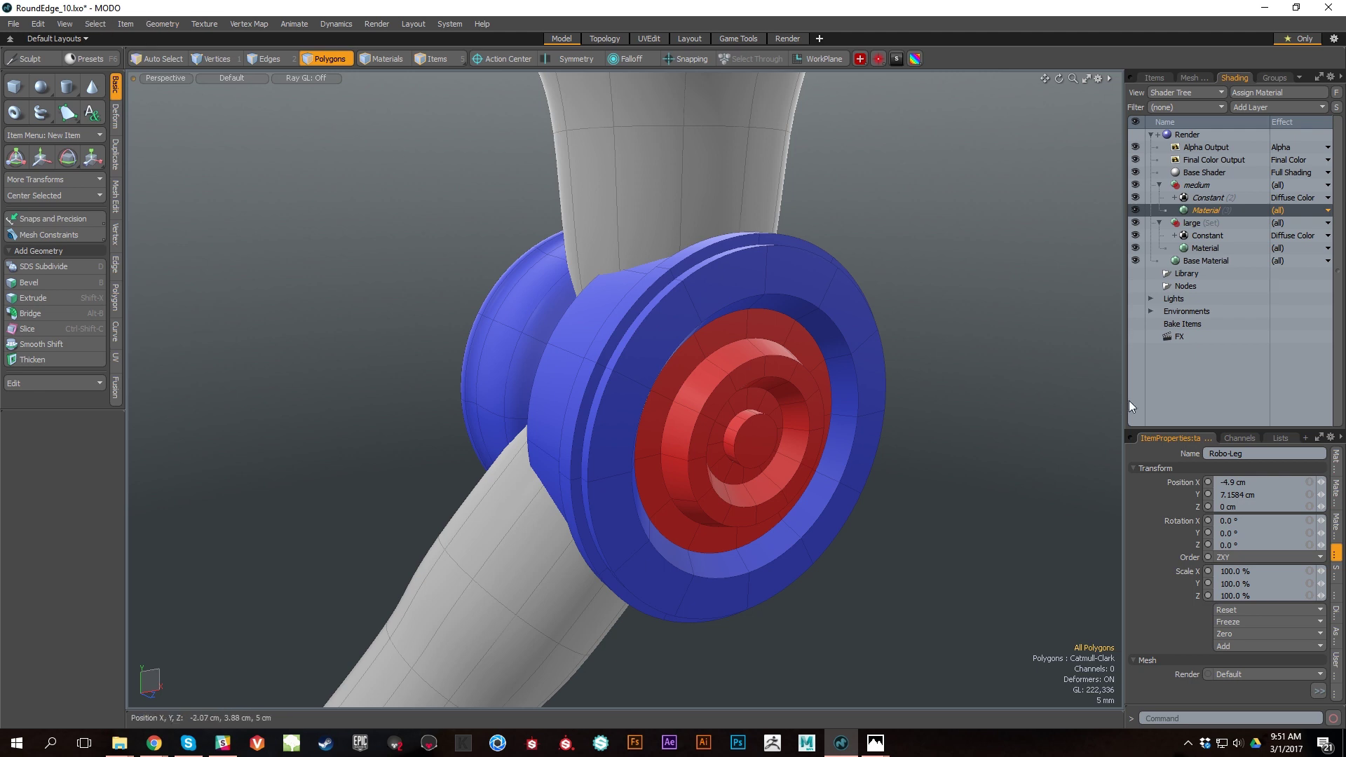
# Step: Create an instance of the large material group in the Shader Tree
pyautogui.scroll(2, 1025, 327)
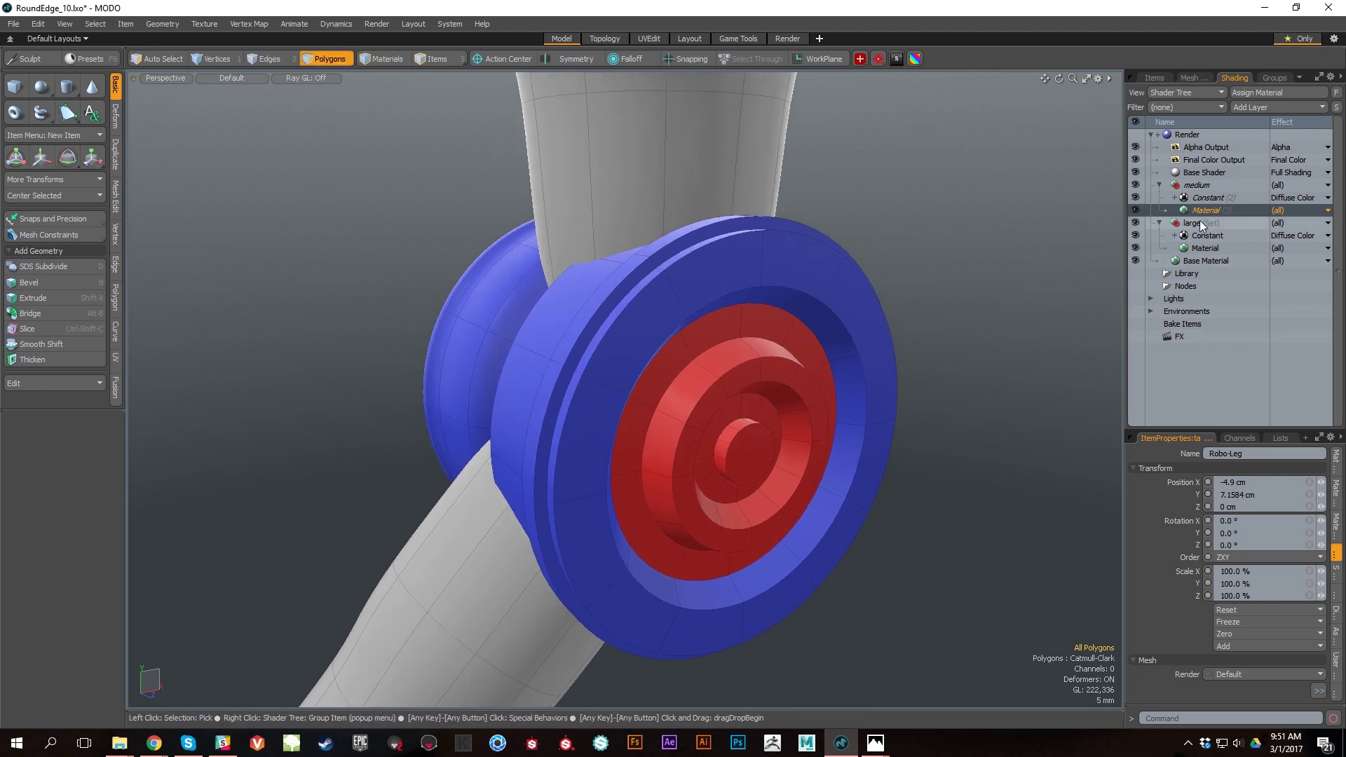
pyautogui.click(1201, 223)
pyautogui.rightClick(1211, 221)
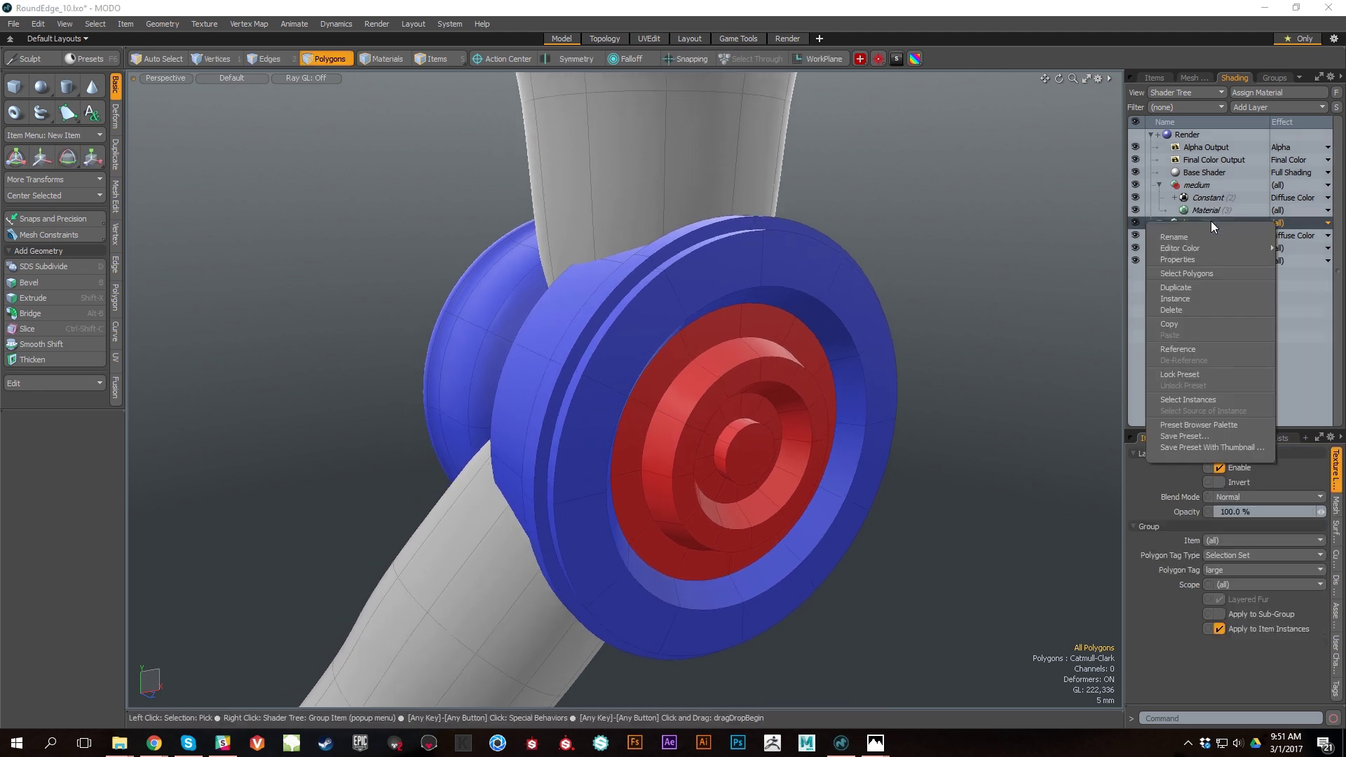
pyautogui.click(1194, 298)
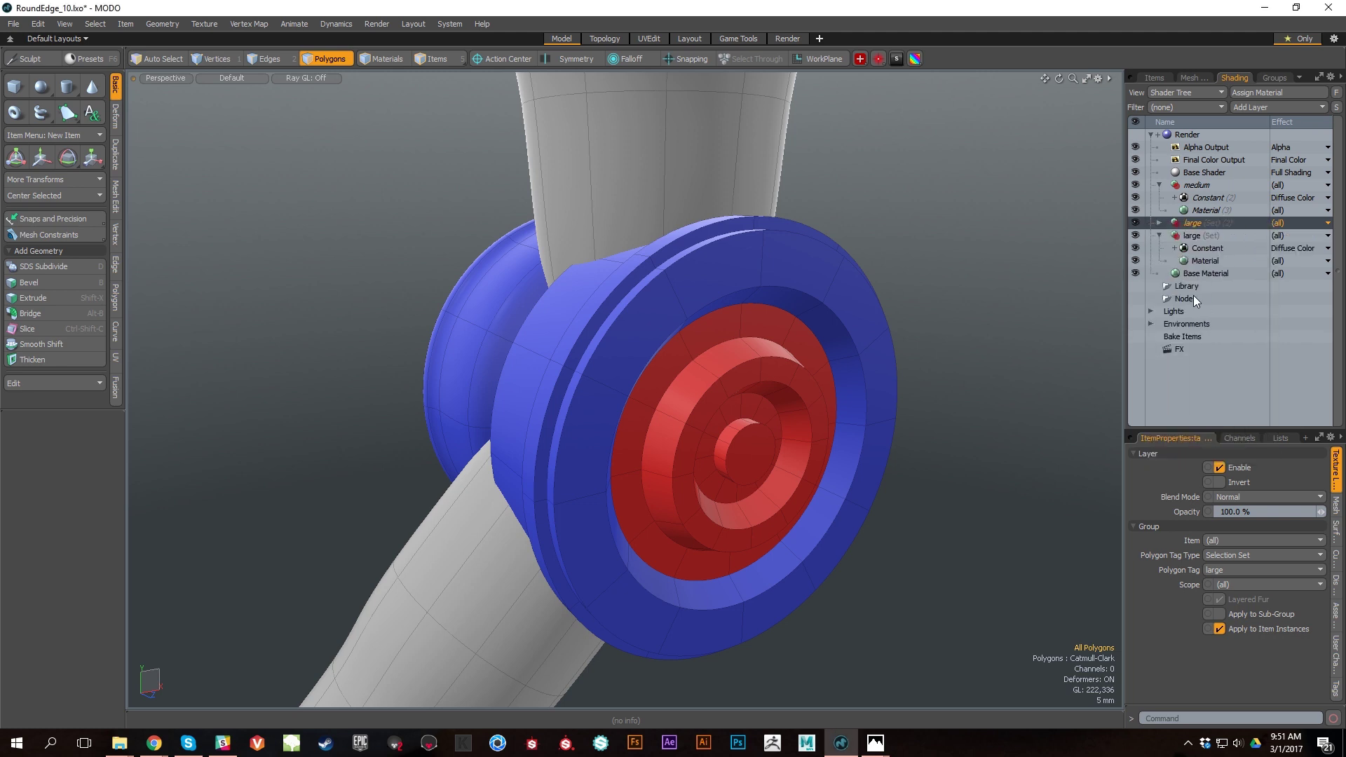
# Step: Create another instance of the original large material group and move it above the medium group in the Shader Tree
pyautogui.rightClick(1208, 237)
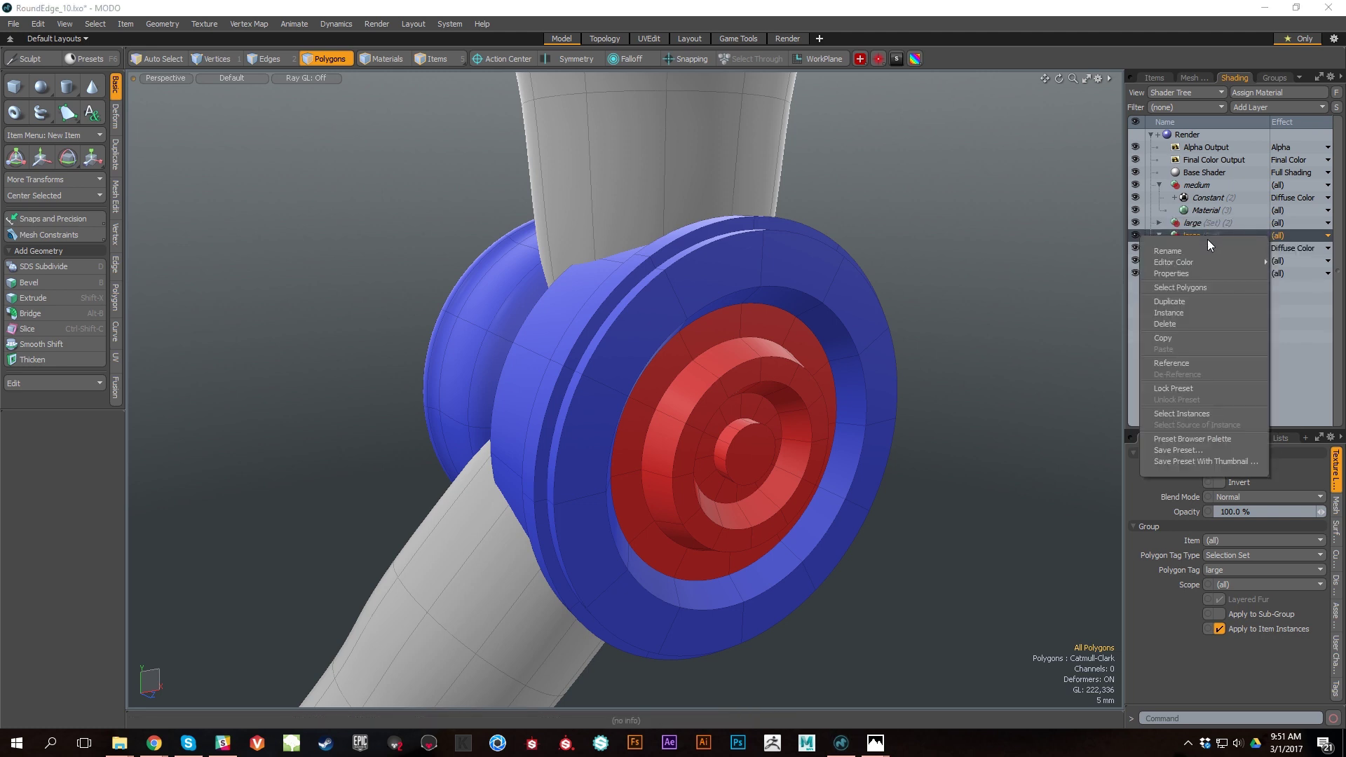
pyautogui.click(1192, 313)
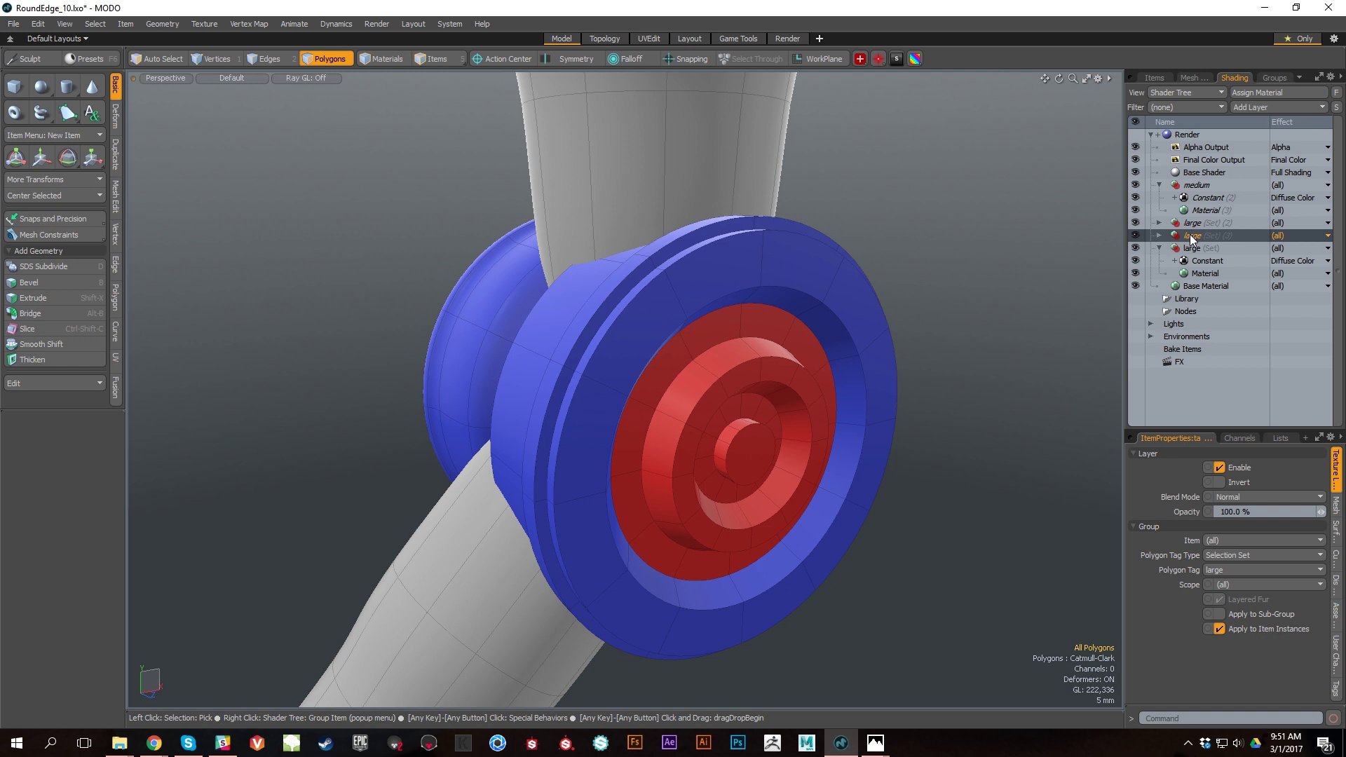
pyautogui.moveTo(1190, 238); pyautogui.dragTo(1186, 186)
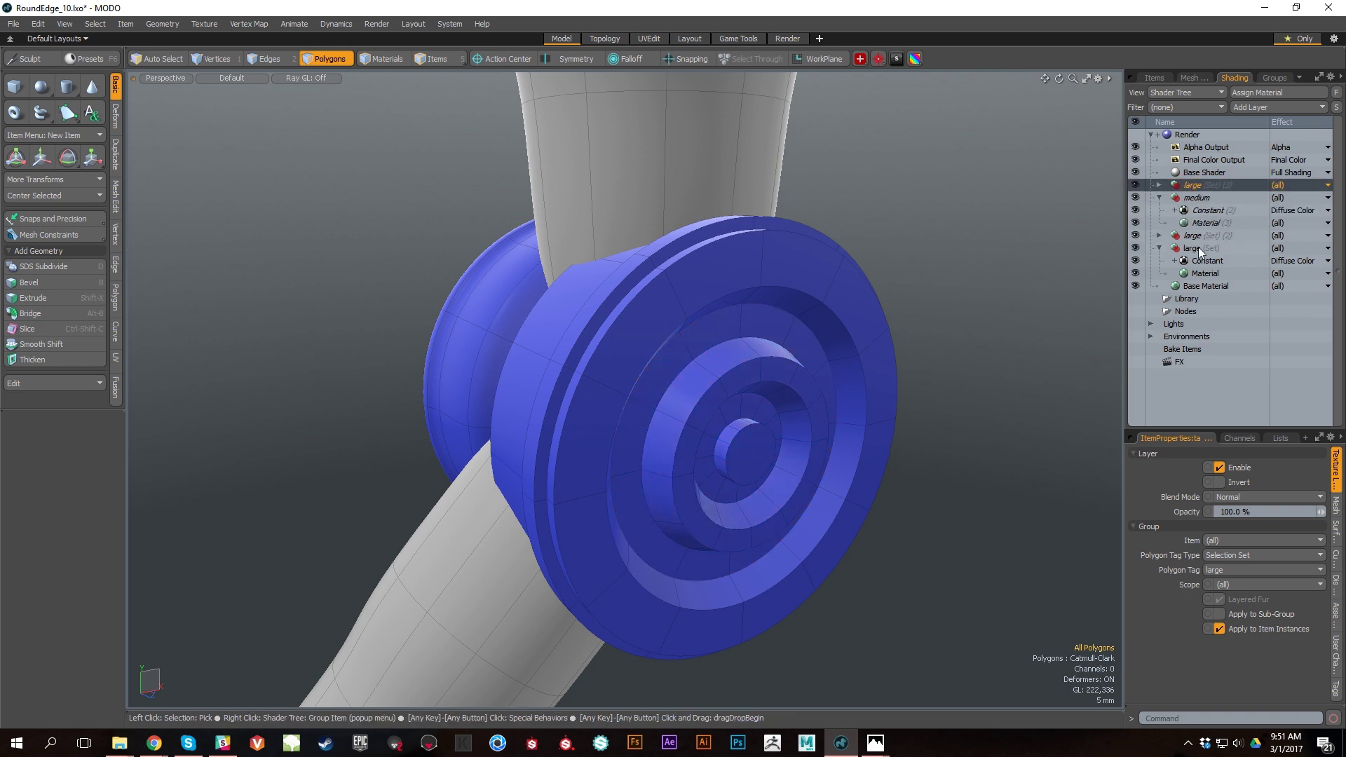
# Step: Move the other large instance below the original large group, just above the Base Material, and collapse the medium group
pyautogui.click(1208, 239)
pyautogui.click(1158, 249)
pyautogui.click(1160, 249)
pyautogui.click(1201, 237)
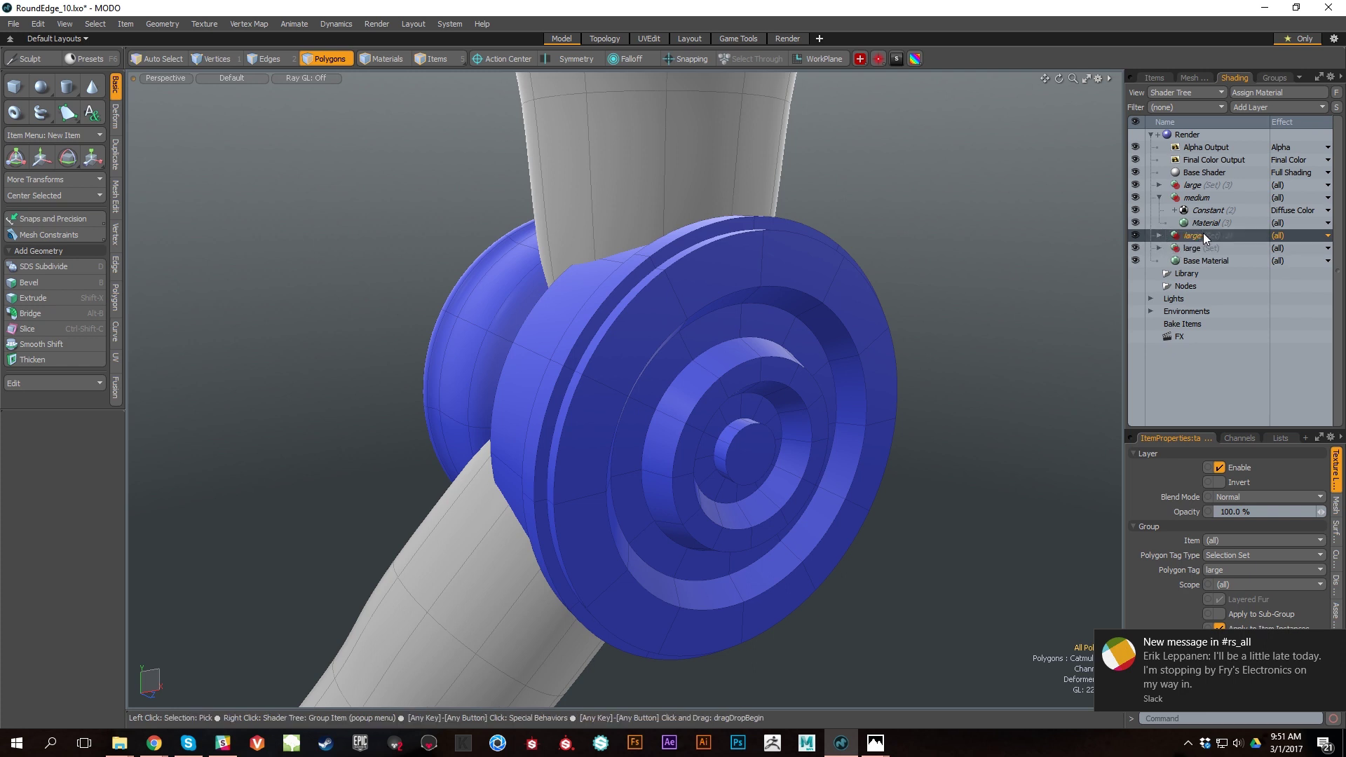
pyautogui.moveTo(1199, 261); pyautogui.dragTo(1200, 258)
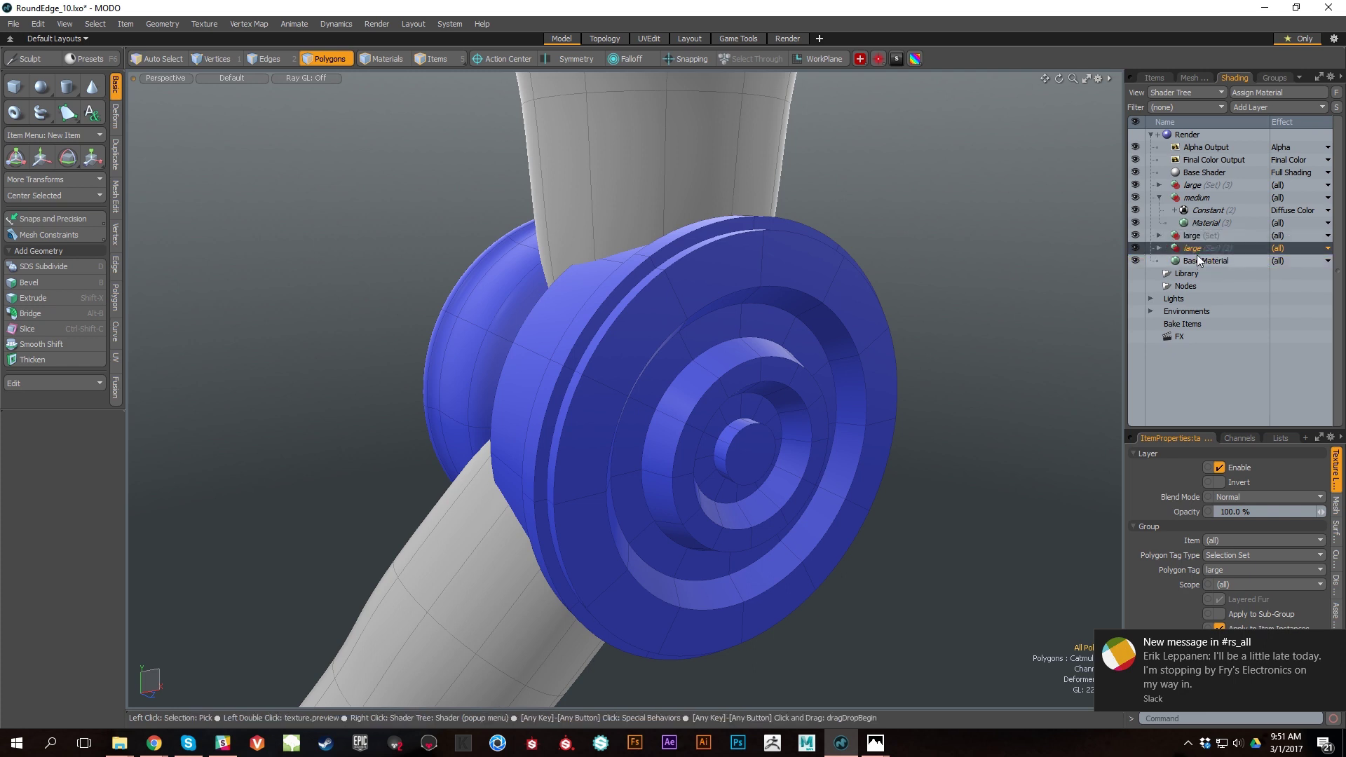
pyautogui.click(1160, 235)
pyautogui.click(1160, 198)
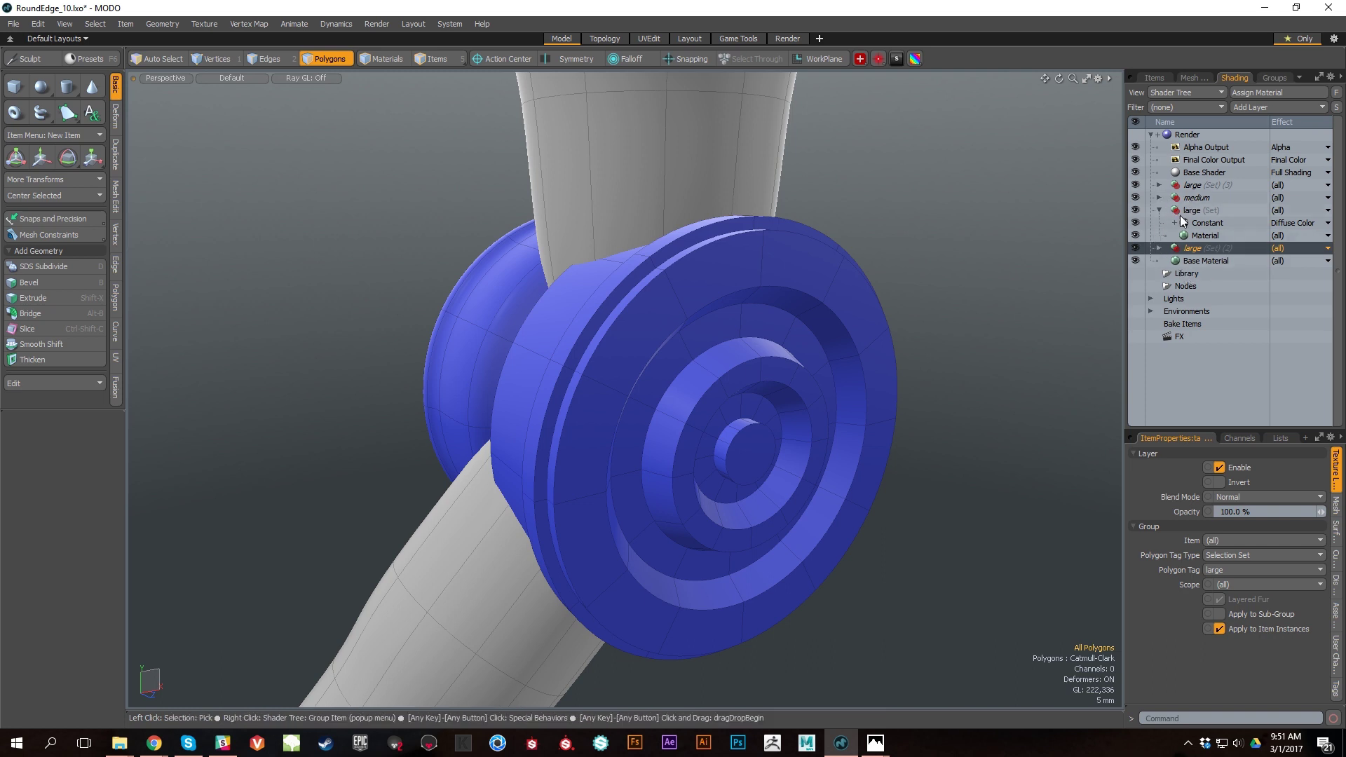
# Step: Switch the topmost large instance's visibility off and back on to compare its effect on the joint
pyautogui.moveTo(763, 369); pyautogui.dragTo(720, 445)
pyautogui.click(1054, 231)
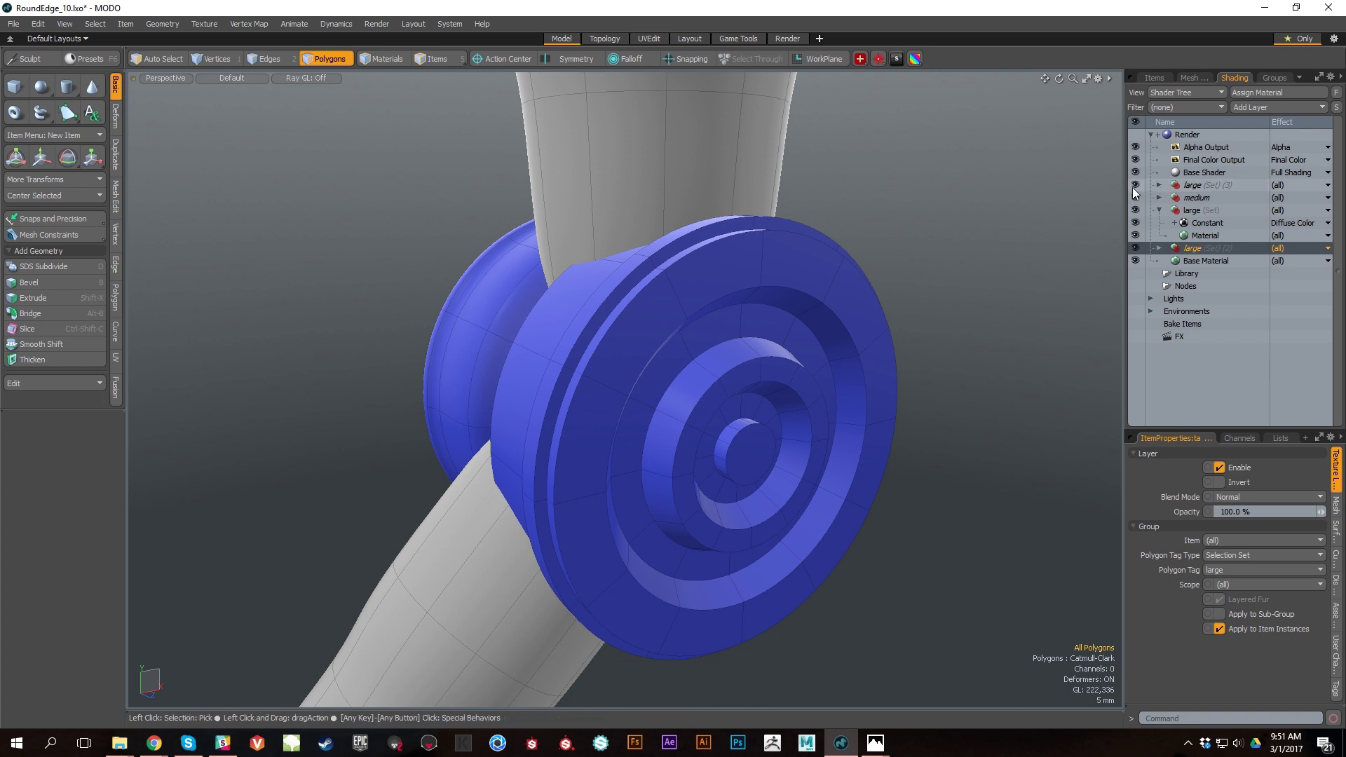
pyautogui.click(1135, 186)
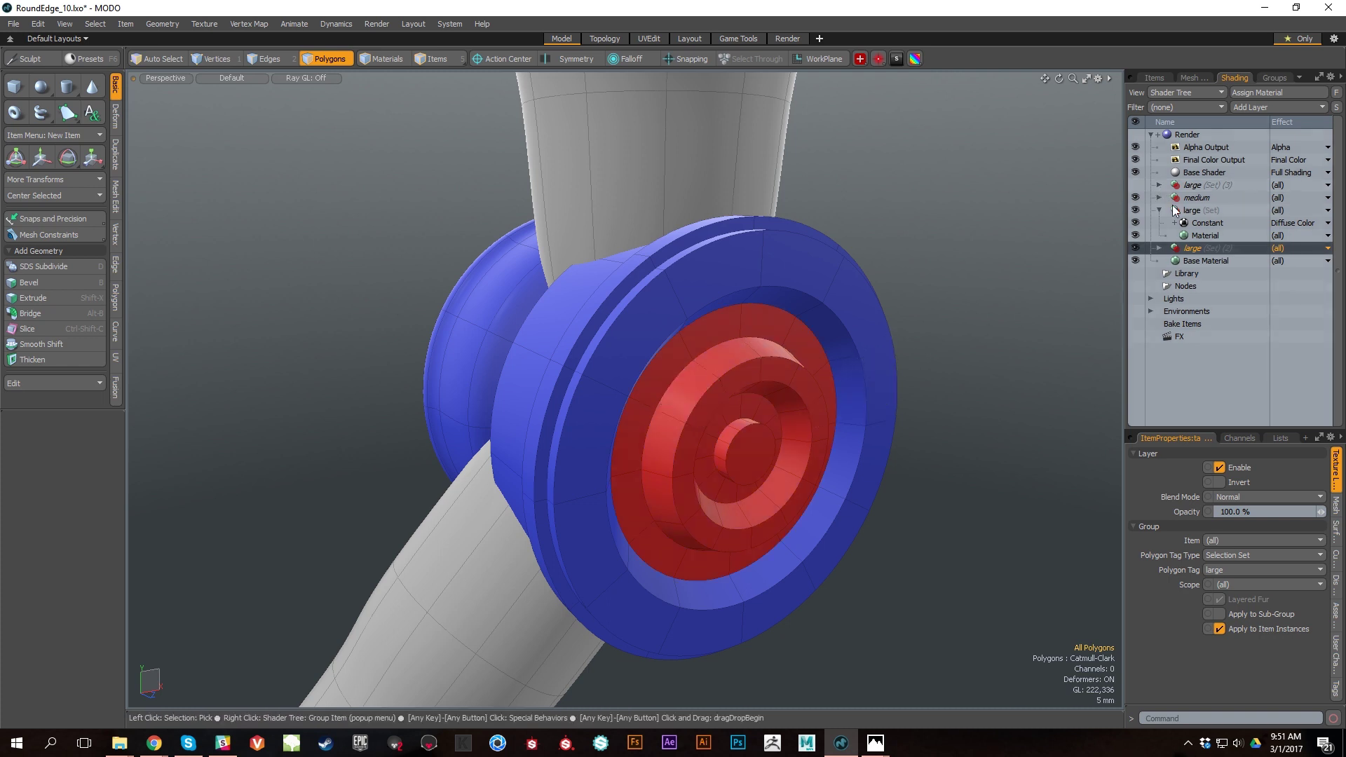
pyautogui.click(1136, 184)
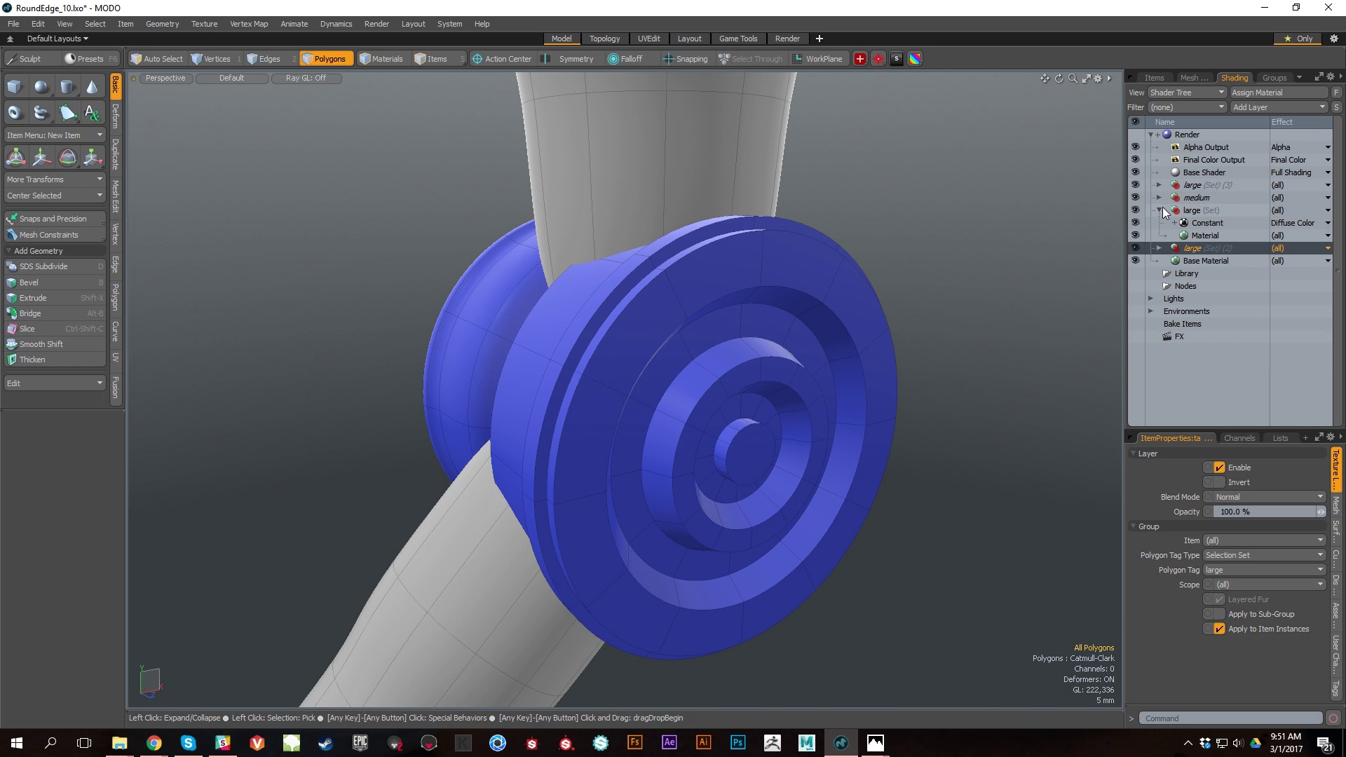
# Step: Rename the topmost large instance as small and set its polygon tag to small
pyautogui.click(1159, 185)
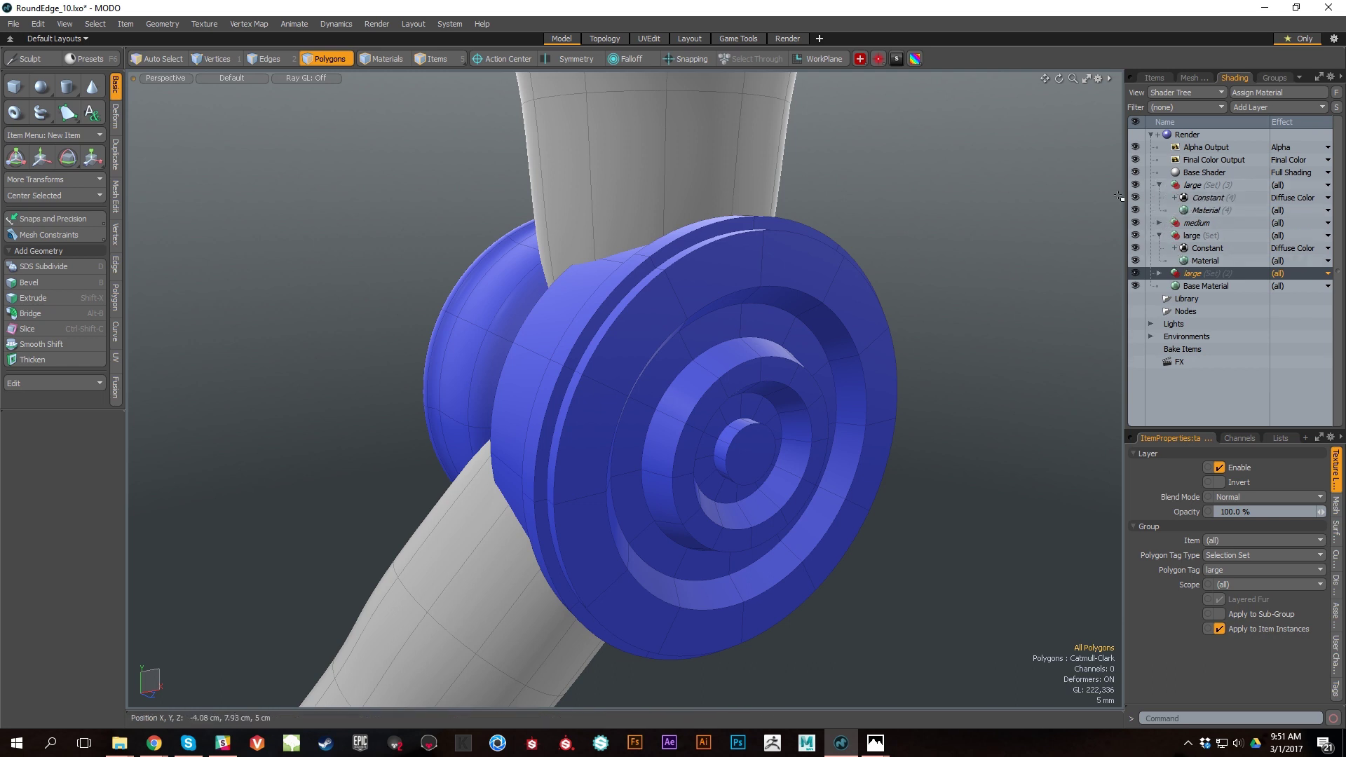
pyautogui.click(1206, 210)
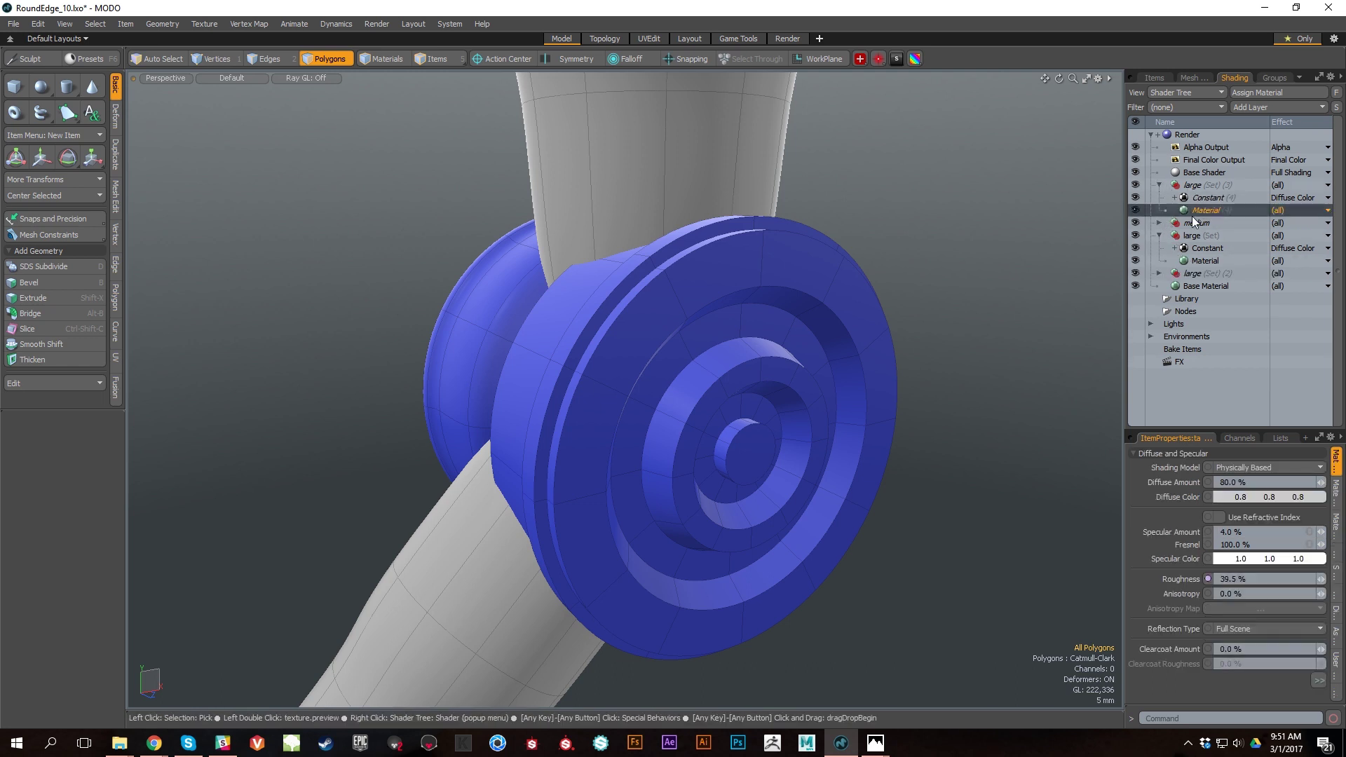
pyautogui.click(1205, 186)
pyautogui.doubleClick(1209, 185)
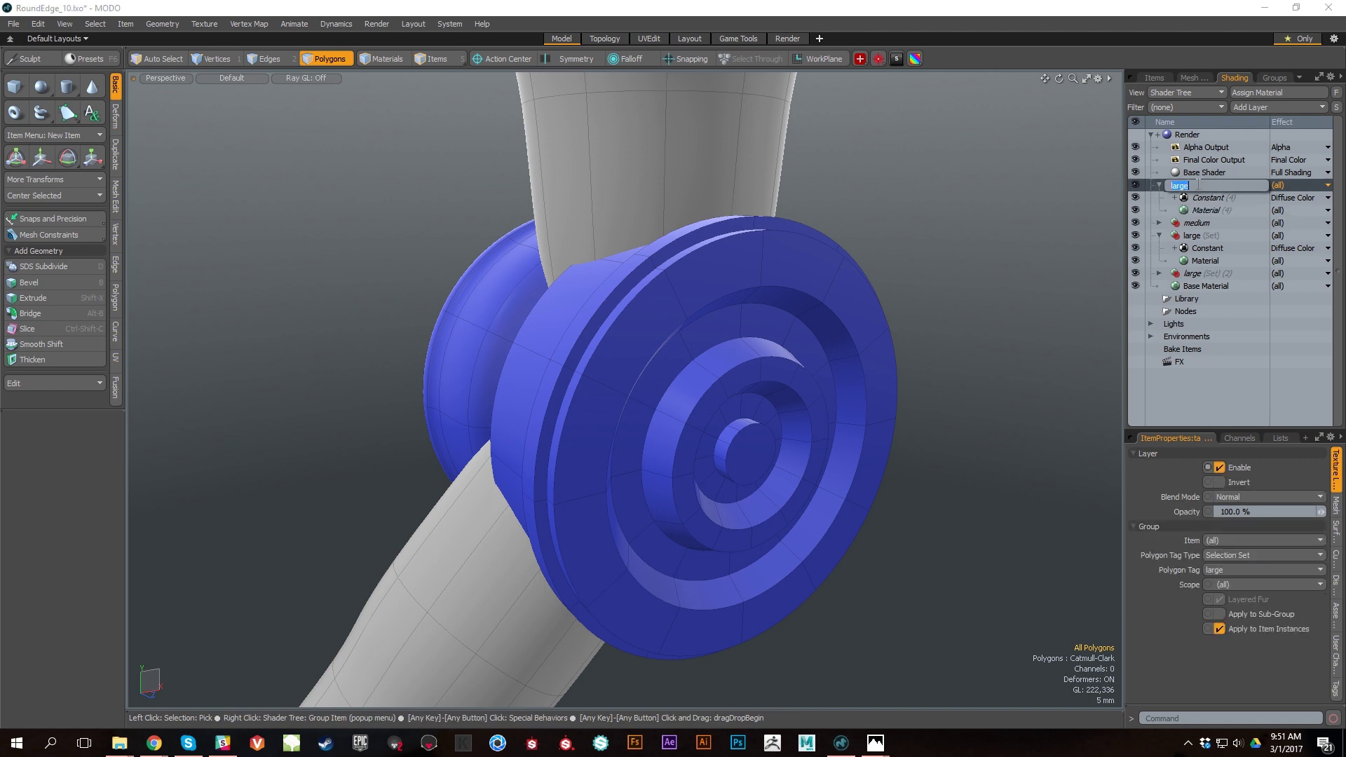
pyautogui.write('small')
pyautogui.press('Return')
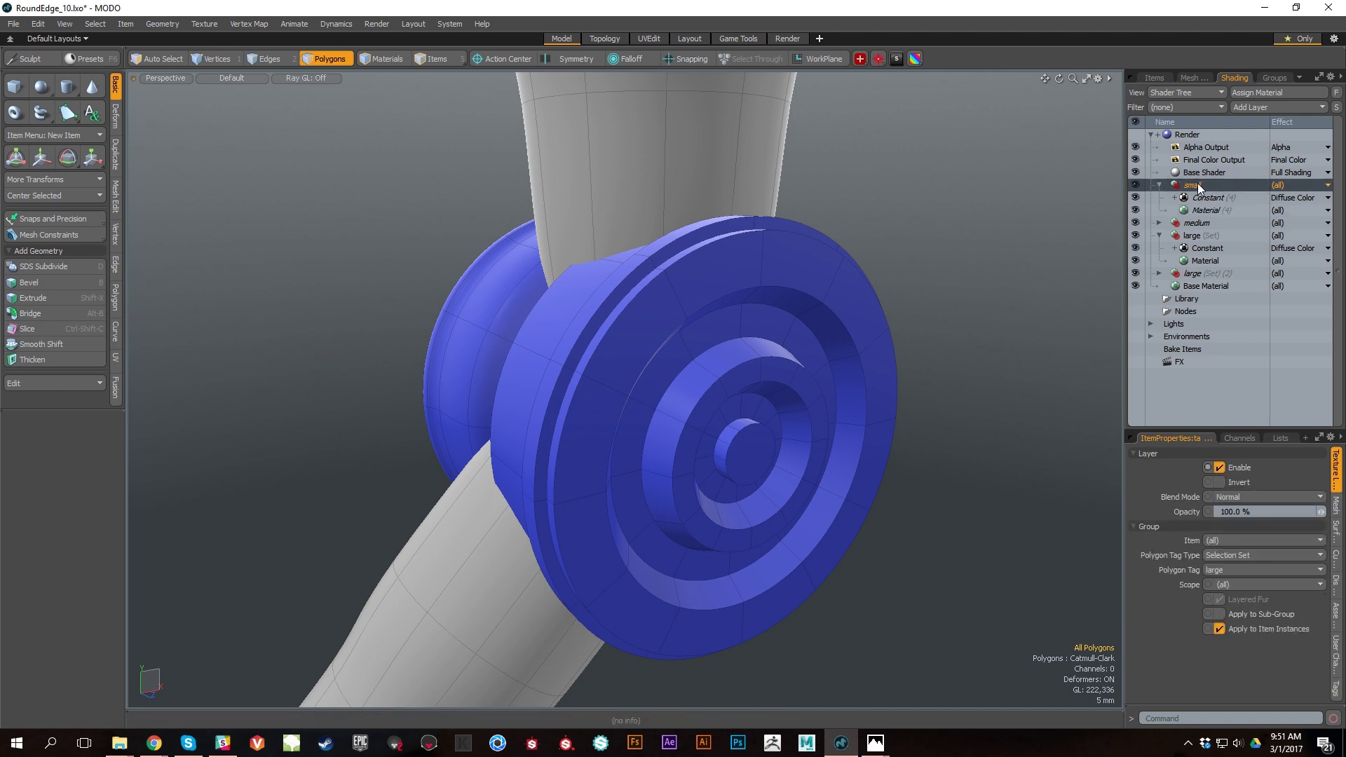
pyautogui.click(1219, 569)
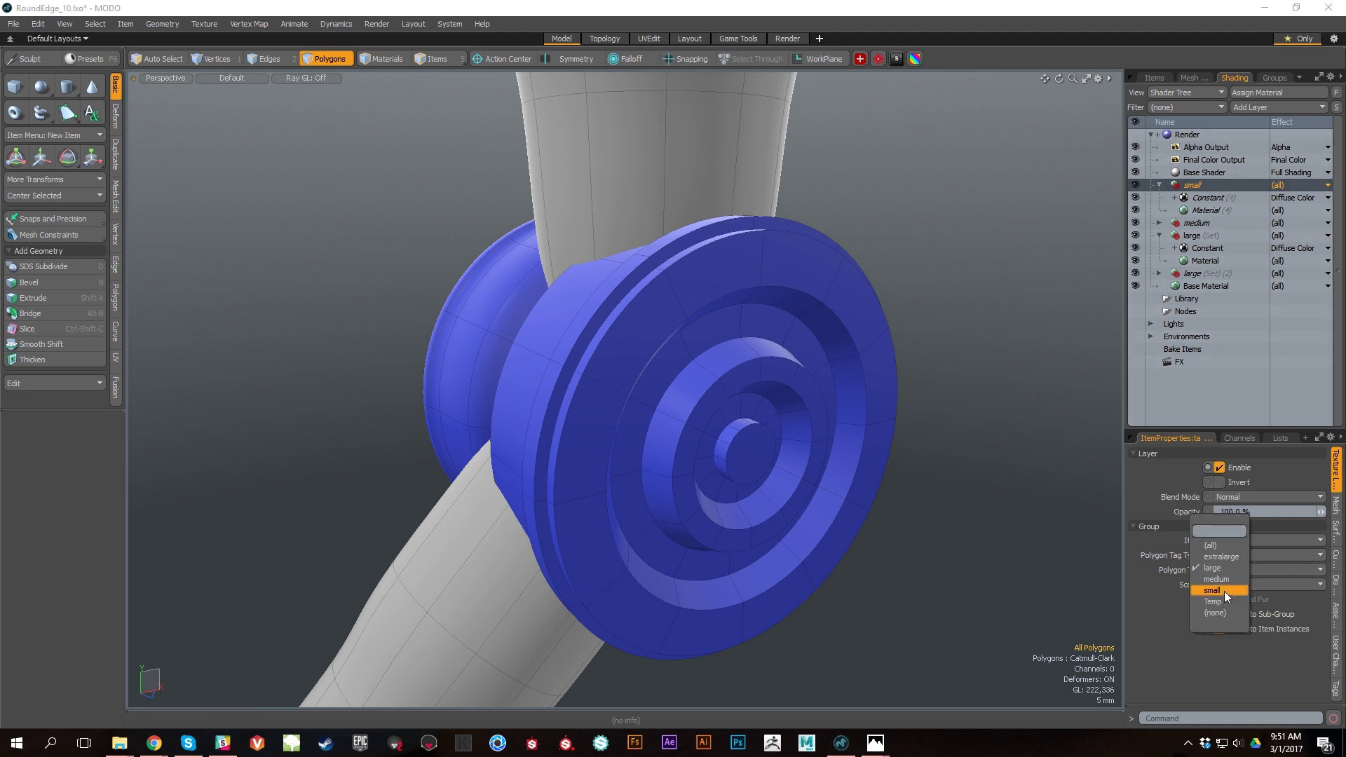
pyautogui.click(1225, 591)
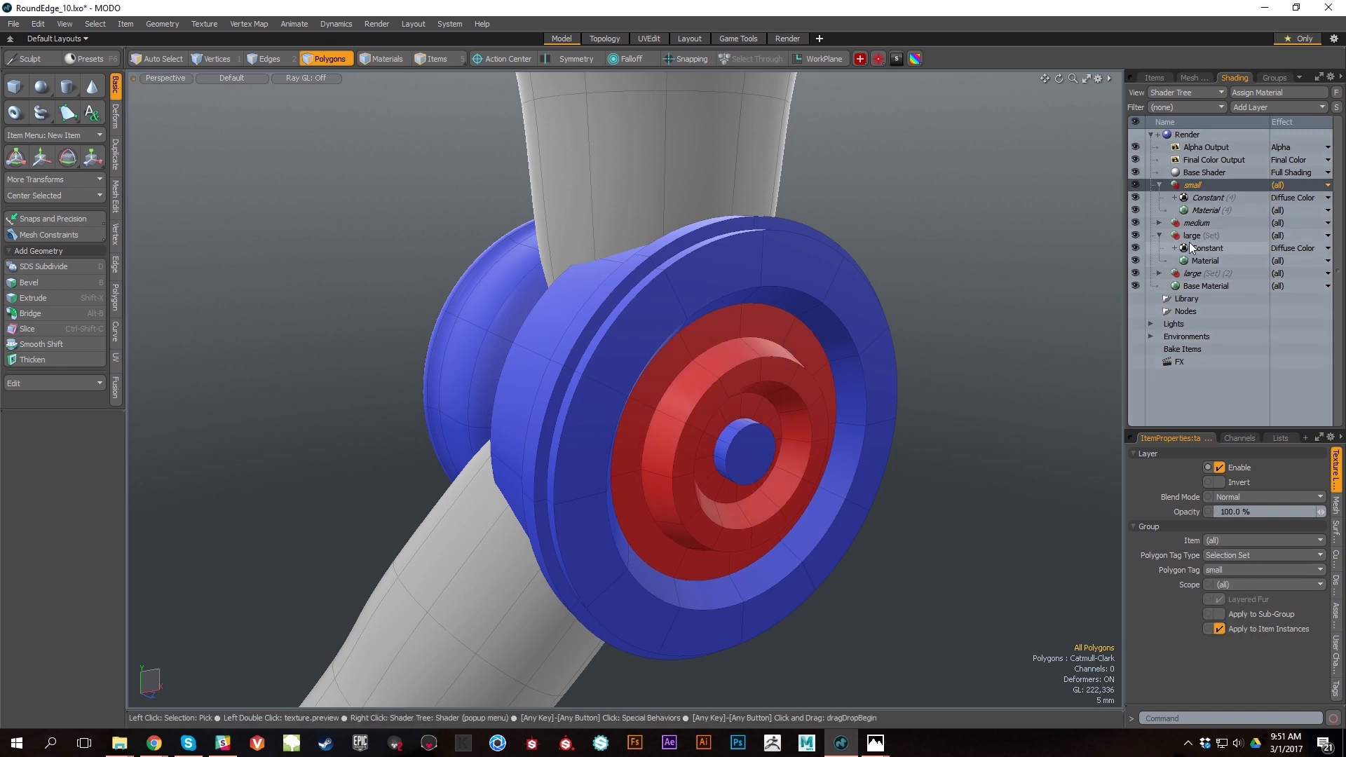
# Step: Rename the large instance above the Base Material as extra large and set its polygon tag to extralarge
pyautogui.click(1206, 273)
pyautogui.doubleClick(1206, 273)
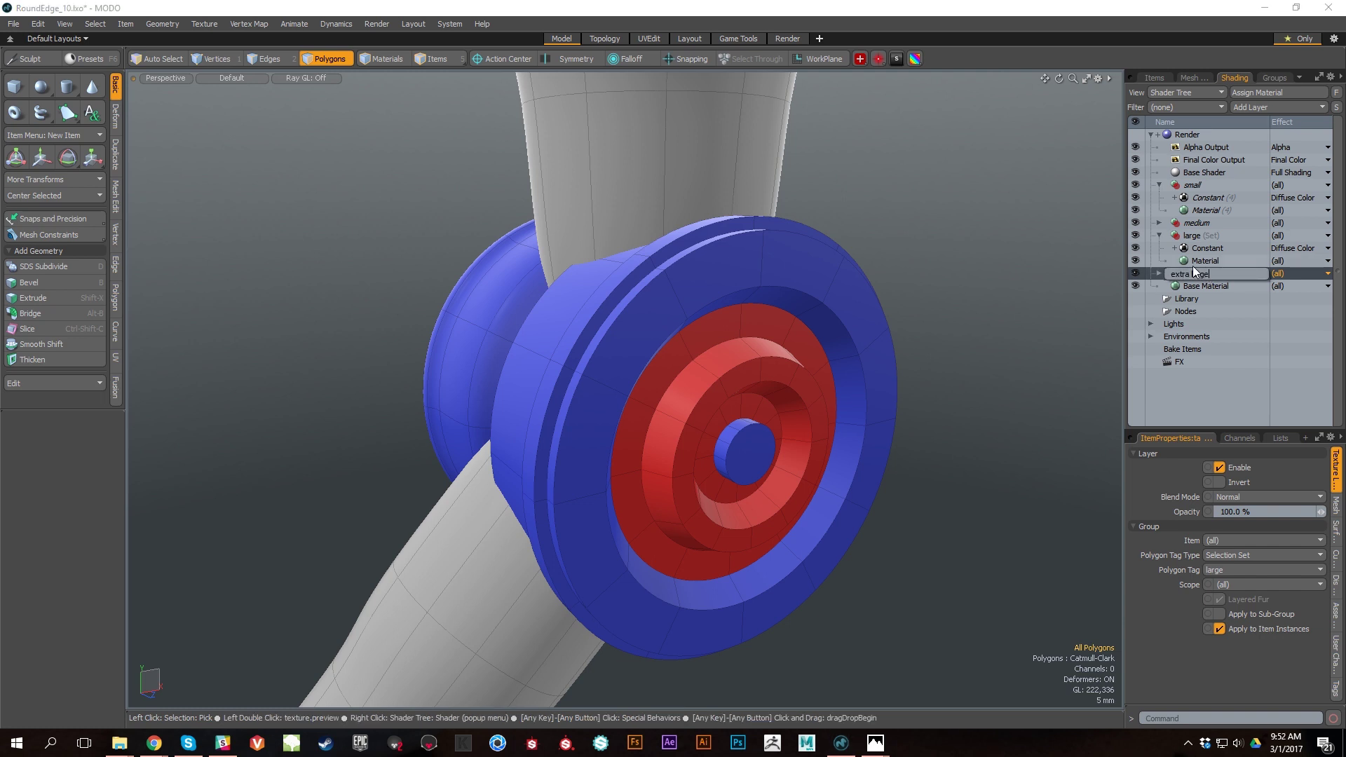
pyautogui.press('Return')
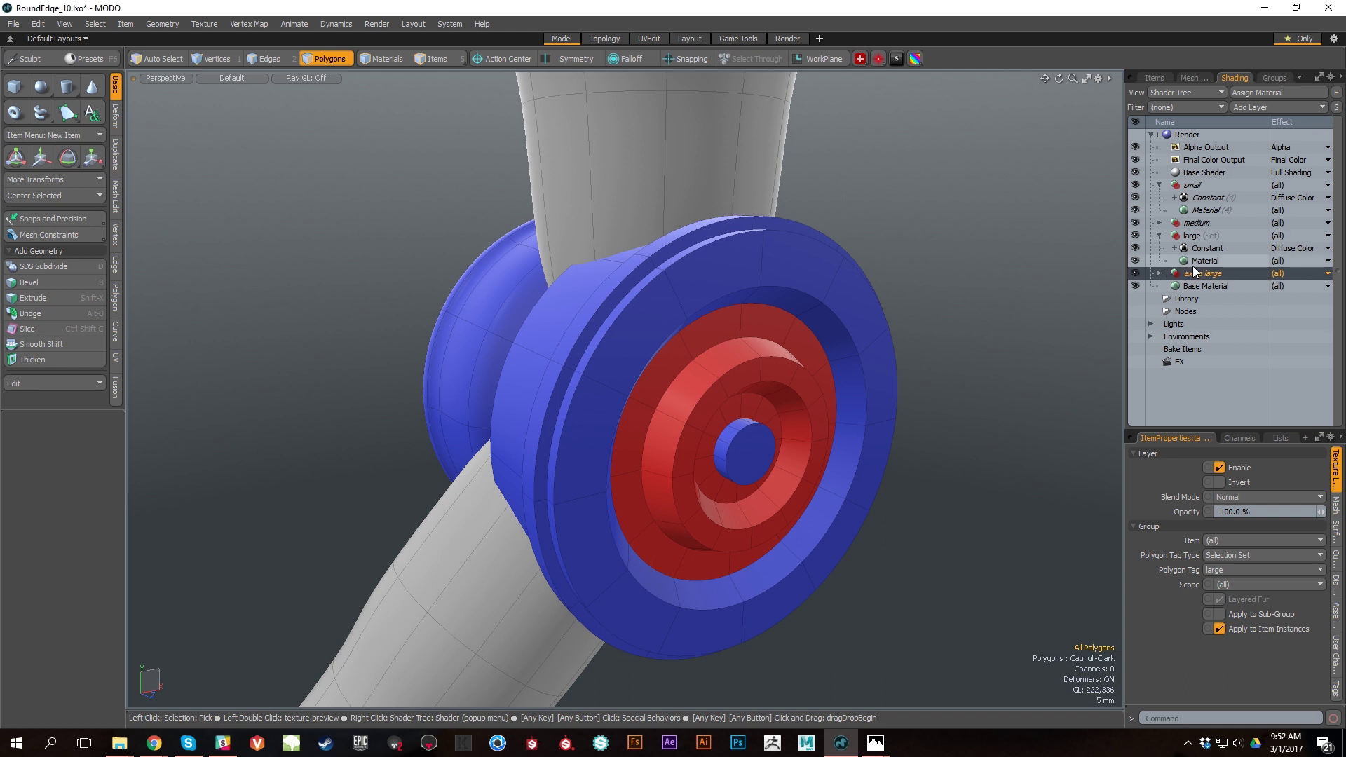
pyautogui.click(1219, 571)
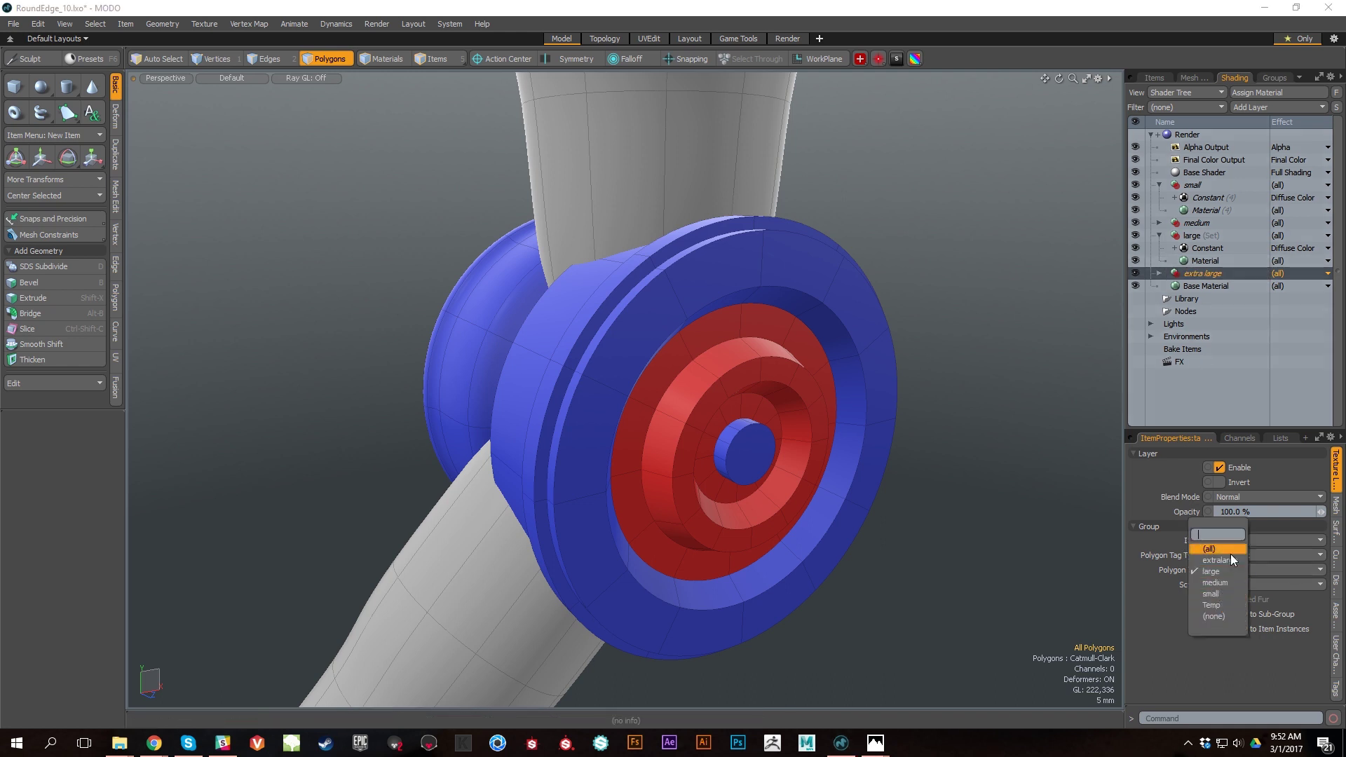
pyautogui.click(1232, 561)
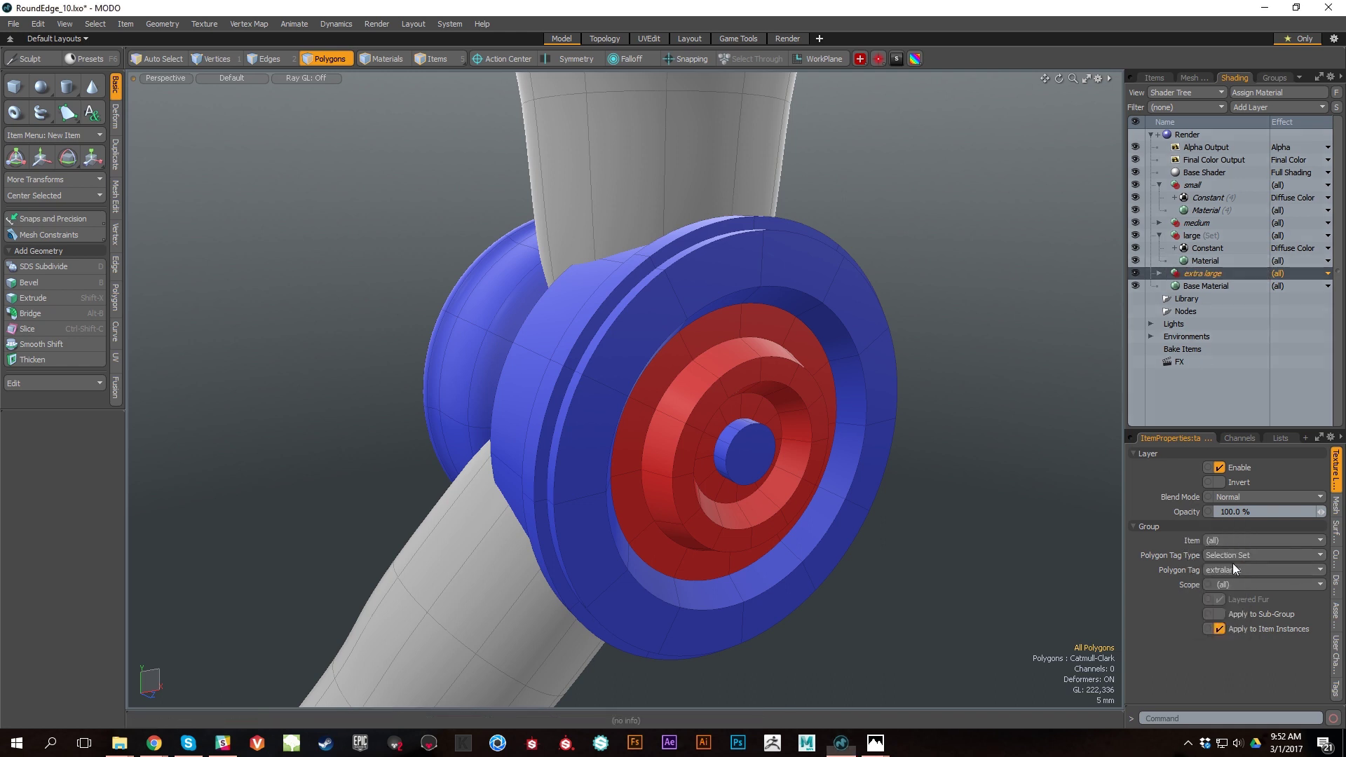
# Step: Expand the extra large group and set the small group's Constant color to the green swatch (0.0, 1.0, 0.34)
pyautogui.click(1160, 274)
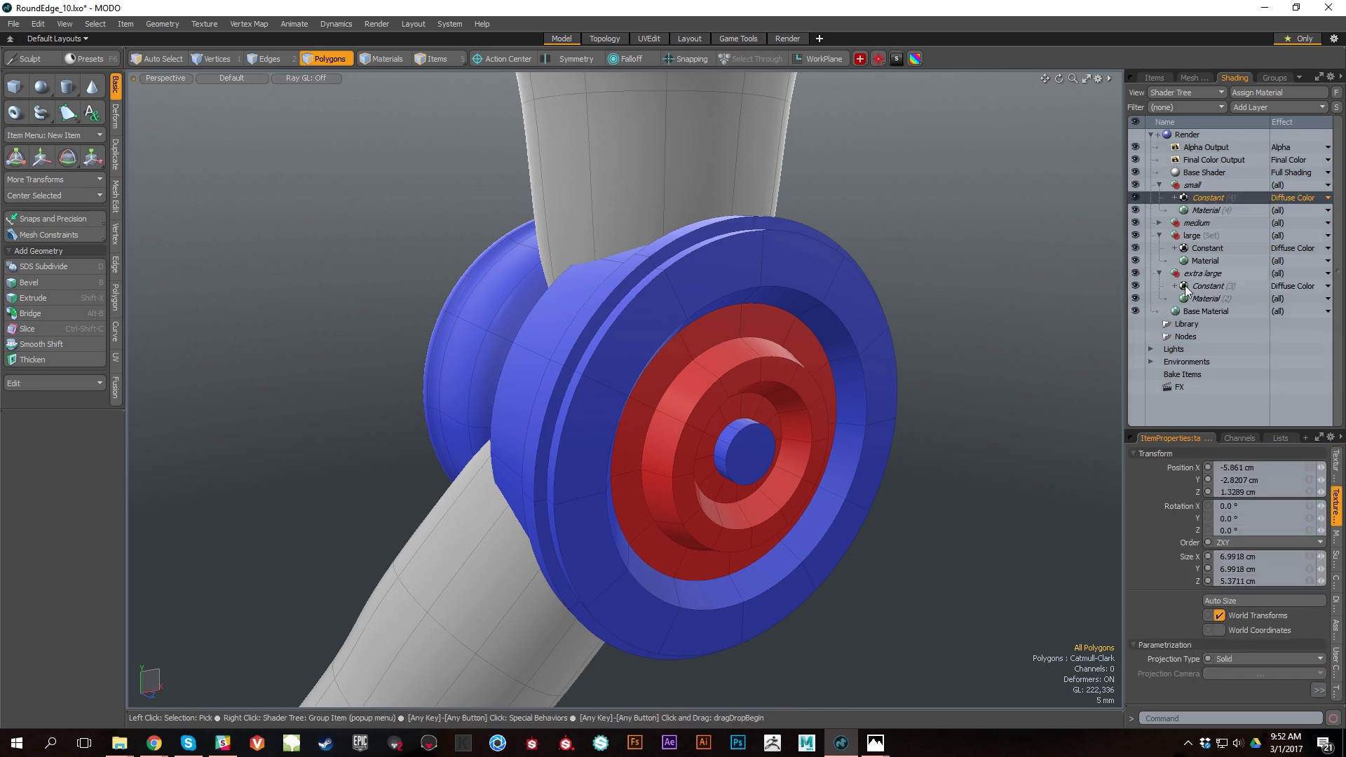
pyautogui.moveTo(1254, 432); pyautogui.dragTo(1257, 354)
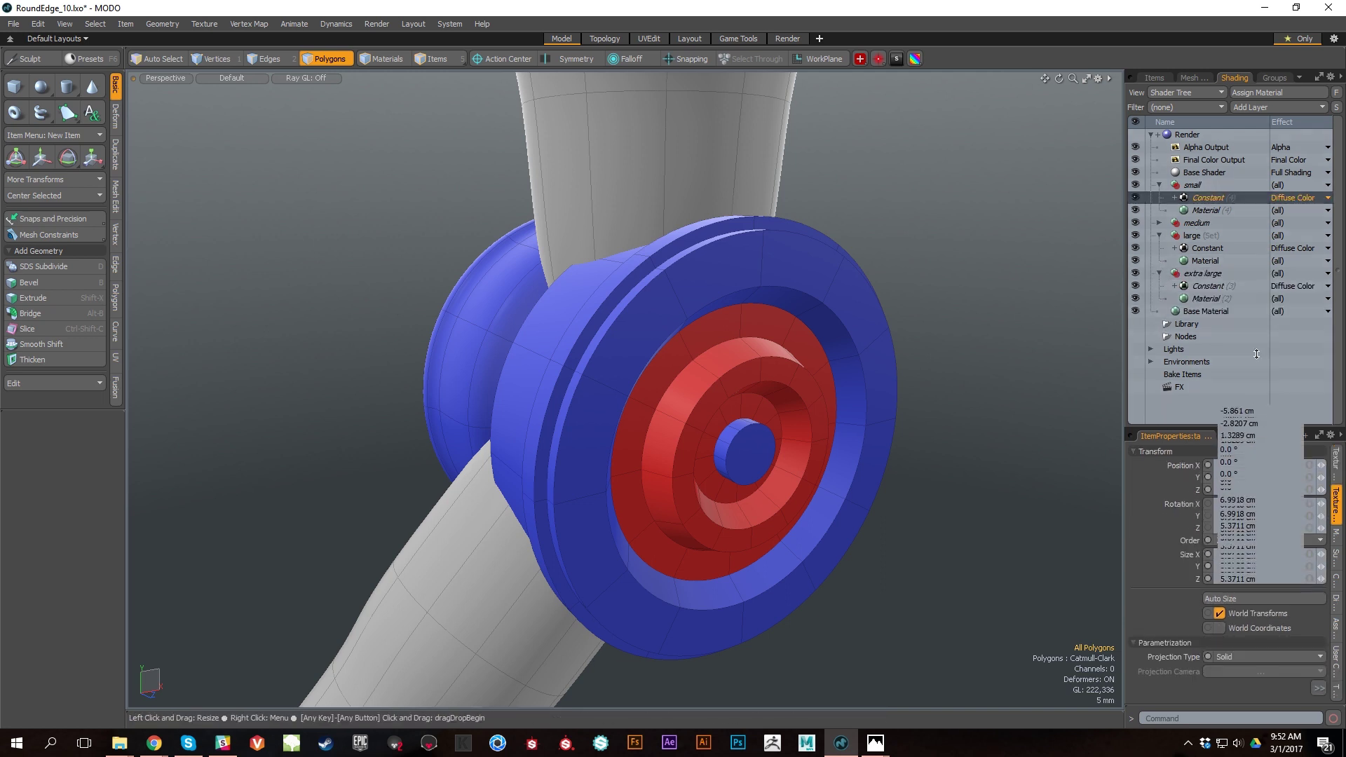
pyautogui.click(1336, 384)
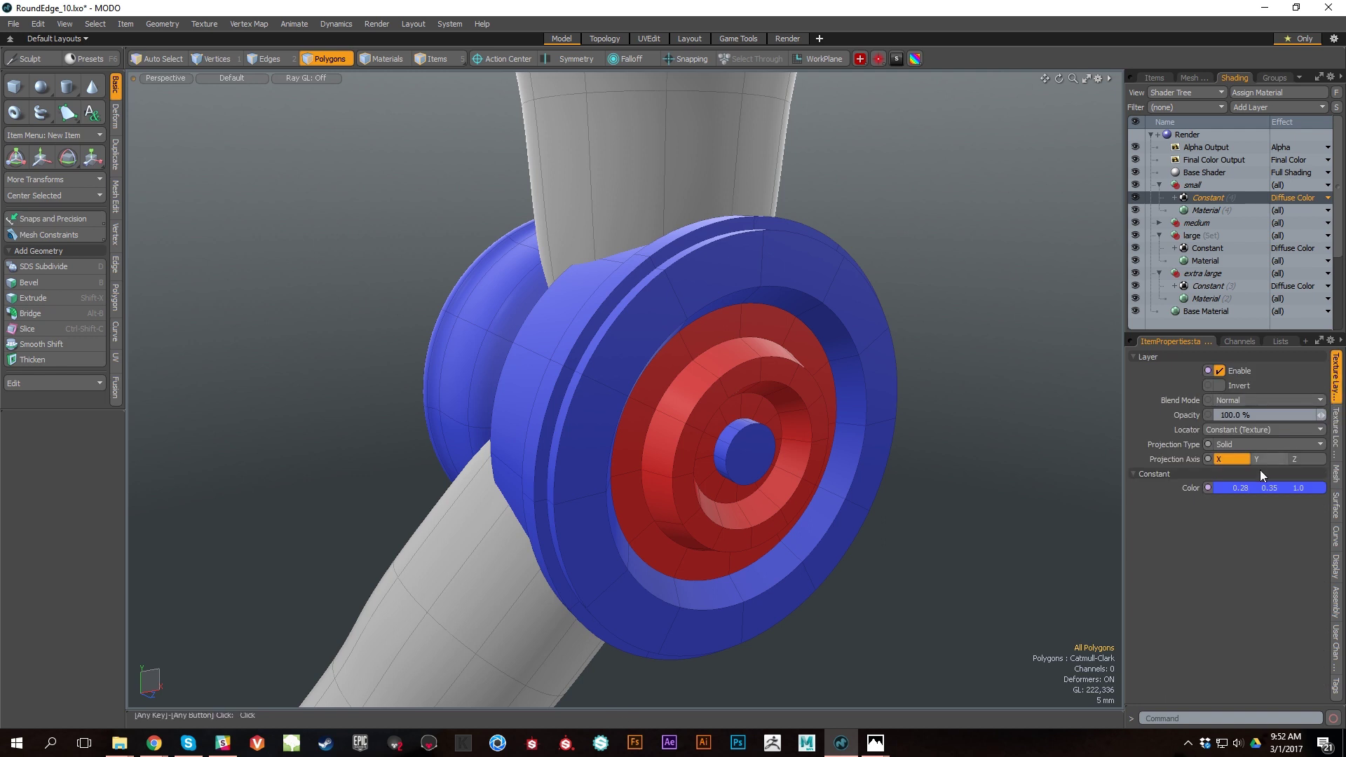
pyautogui.click(1227, 487)
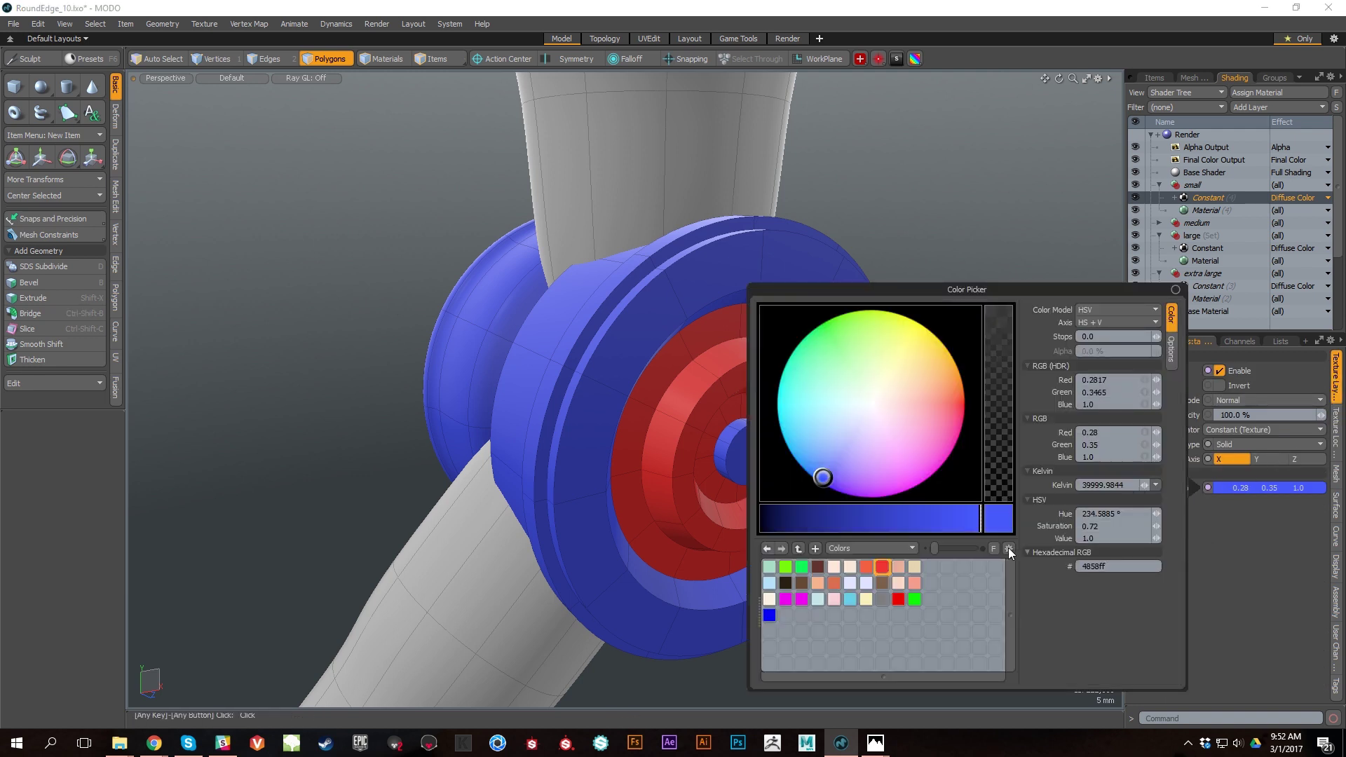
pyautogui.click(801, 567)
pyautogui.click(1090, 194)
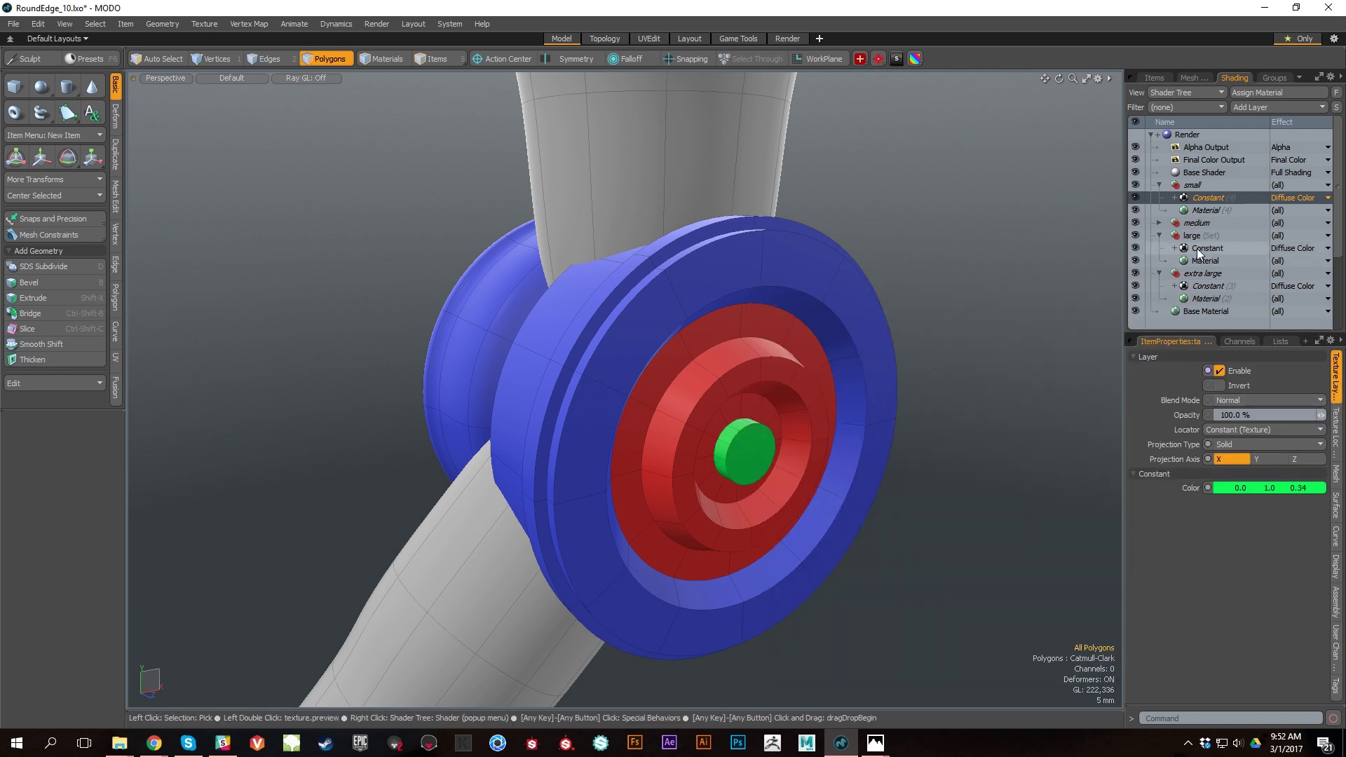
# Step: Set the extra large group's Constant color to magenta (1.0, 0.0, 0.9) and close the color picker
pyautogui.click(1210, 287)
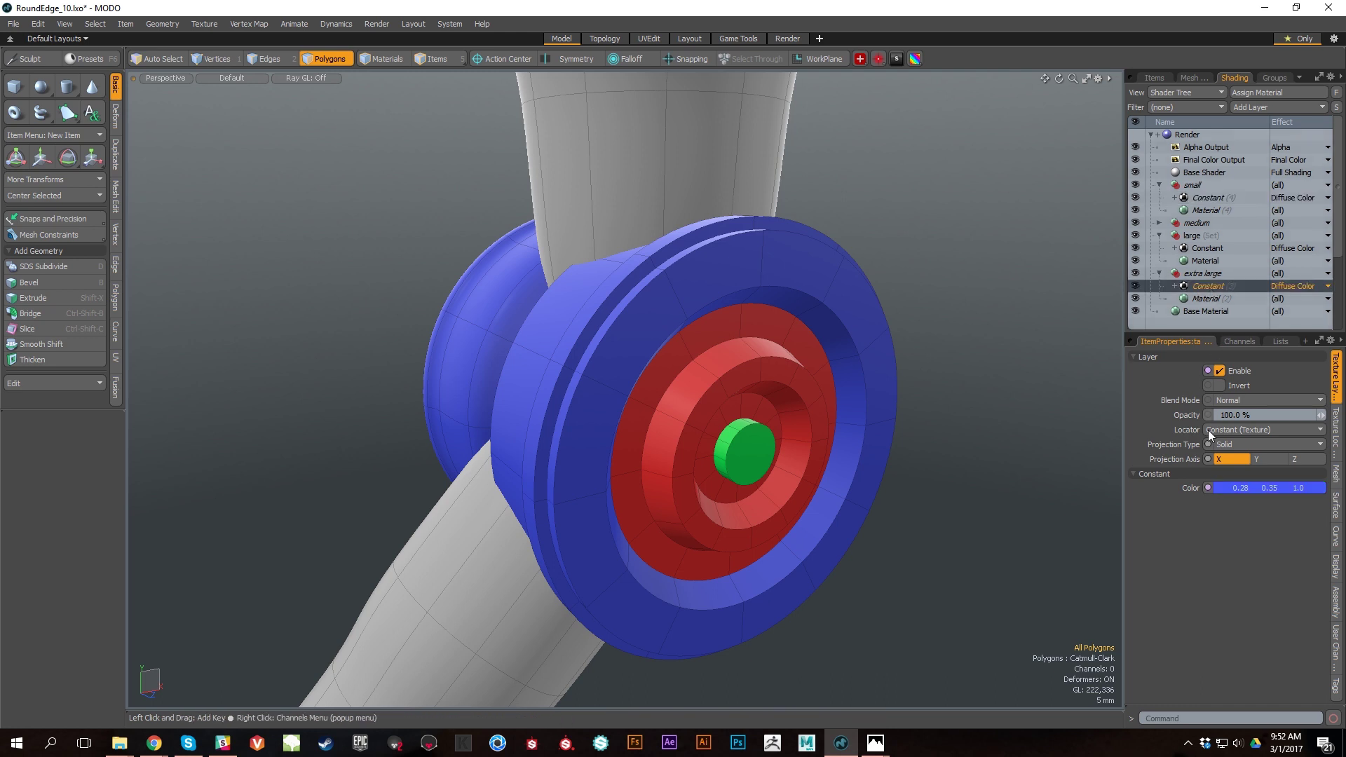
pyautogui.click(1223, 488)
pyautogui.moveTo(889, 473); pyautogui.dragTo(935, 474)
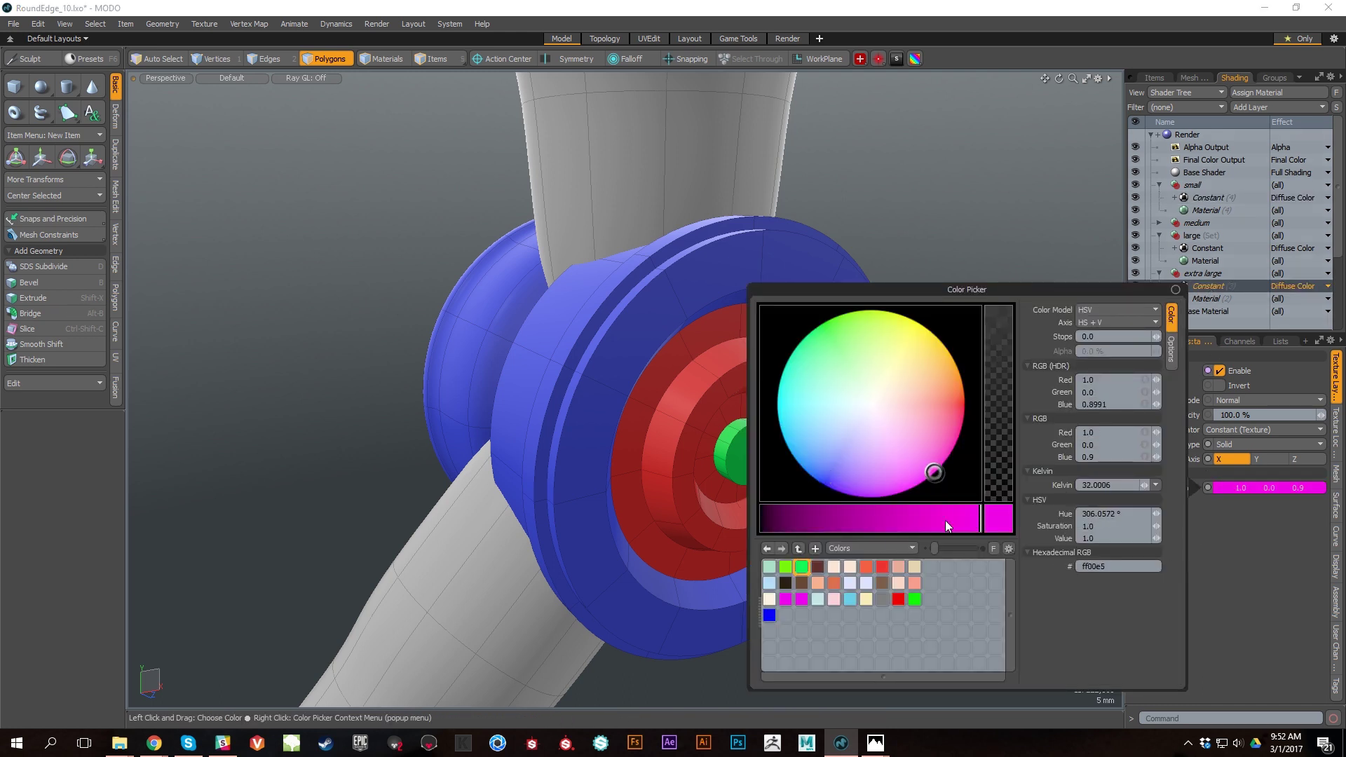
pyautogui.moveTo(1152, 284); pyautogui.dragTo(1163, 266)
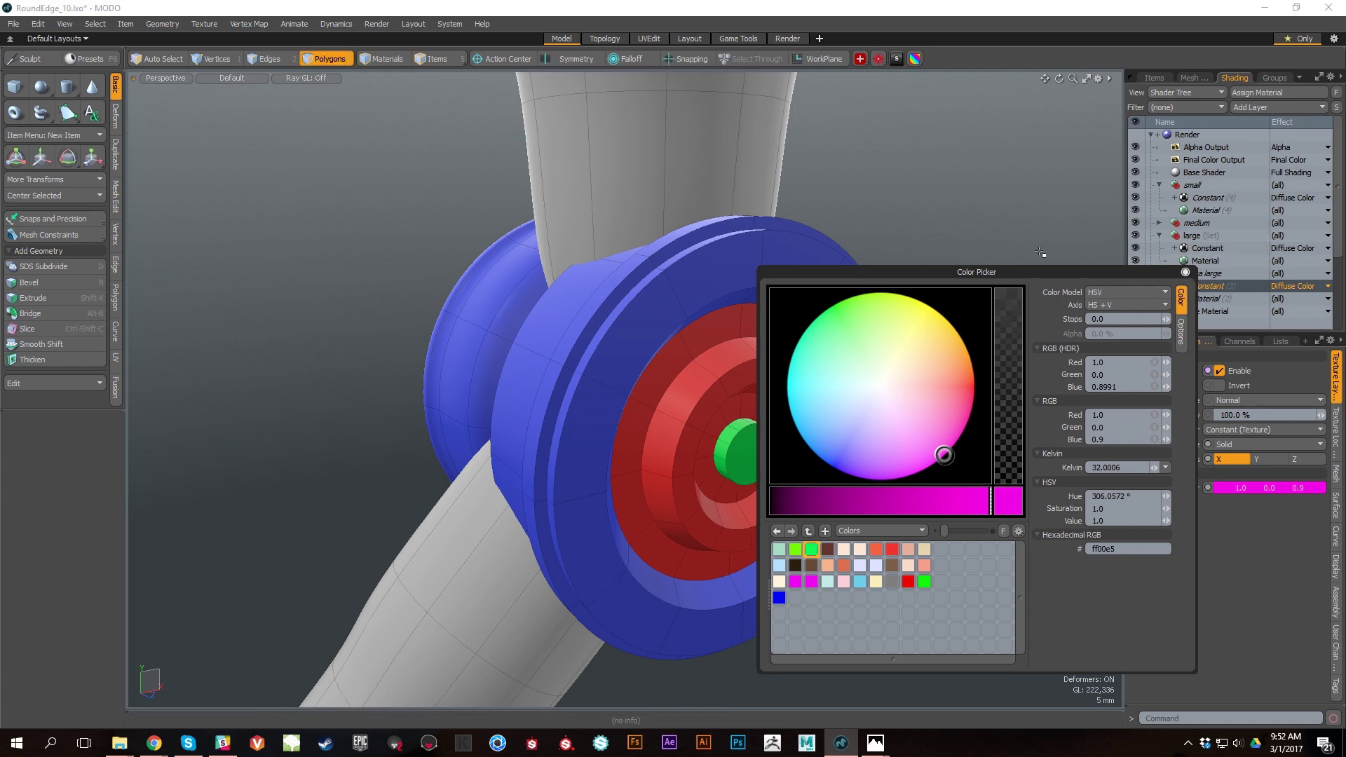
pyautogui.click(1186, 273)
# Step: Examine the material group colors on the joint's axle, discs and hub from several angles
pyautogui.keyDown('alt'); pyautogui.moveTo(892, 264); pyautogui.dragTo(958, 309); pyautogui.keyUp('alt')
pyautogui.keyDown('alt'); pyautogui.moveTo(958, 310); pyautogui.dragTo(932, 323, button='right'); pyautogui.keyUp('alt')
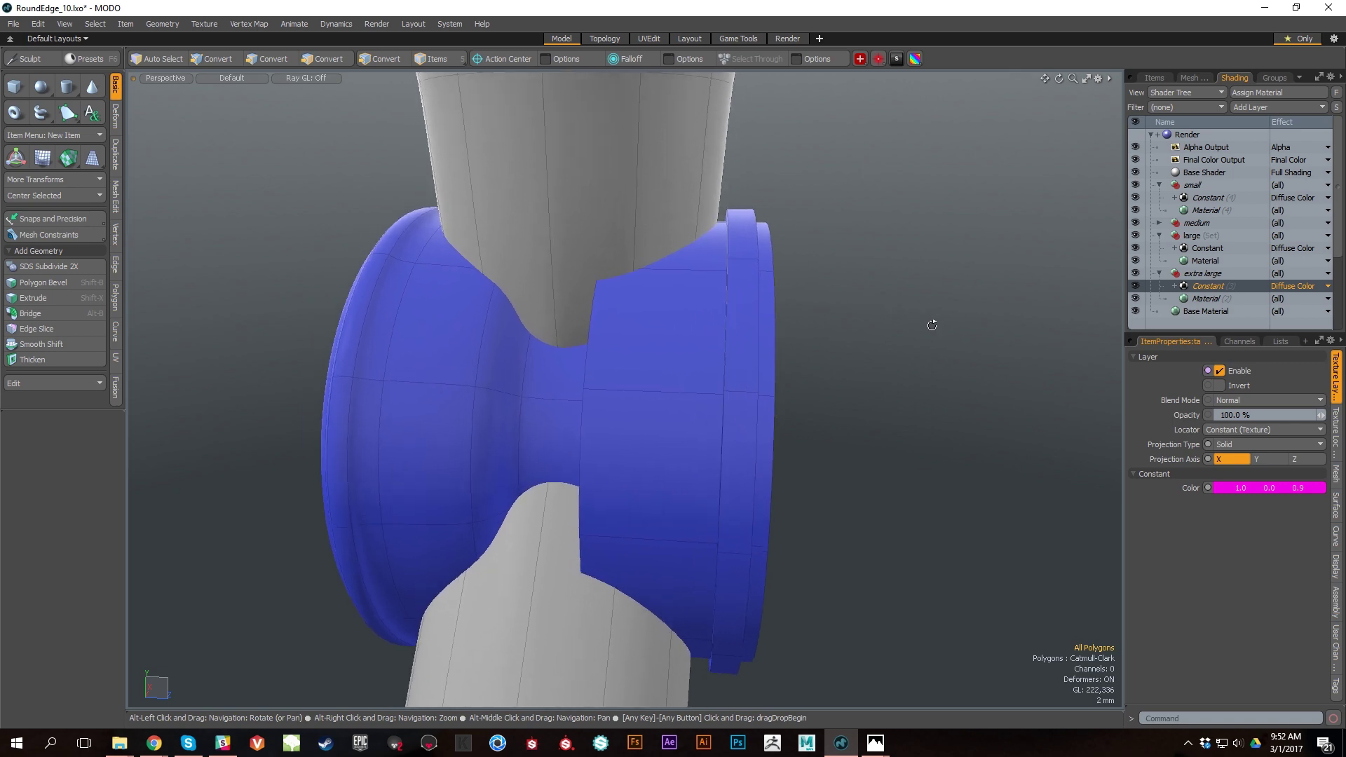
pyautogui.keyDown('alt'); pyautogui.moveTo(932, 322); pyautogui.dragTo(982, 343, button='middle'); pyautogui.keyUp('alt')
pyautogui.keyDown('alt'); pyautogui.moveTo(983, 343); pyautogui.dragTo(956, 344); pyautogui.keyUp('alt')
pyautogui.keyDown('alt'); pyautogui.moveTo(956, 343); pyautogui.dragTo(899, 352, button='right'); pyautogui.keyUp('alt')
pyautogui.keyDown('alt'); pyautogui.moveTo(899, 352); pyautogui.dragTo(979, 346, button='middle'); pyautogui.keyUp('alt')
pyautogui.moveTo(980, 345)
pyautogui.keyDown('alt'); pyautogui.mouseDown()
pyautogui.moveTo(915, 355)
pyautogui.moveTo(965, 361)
pyautogui.mouseUp(); pyautogui.keyUp('alt')
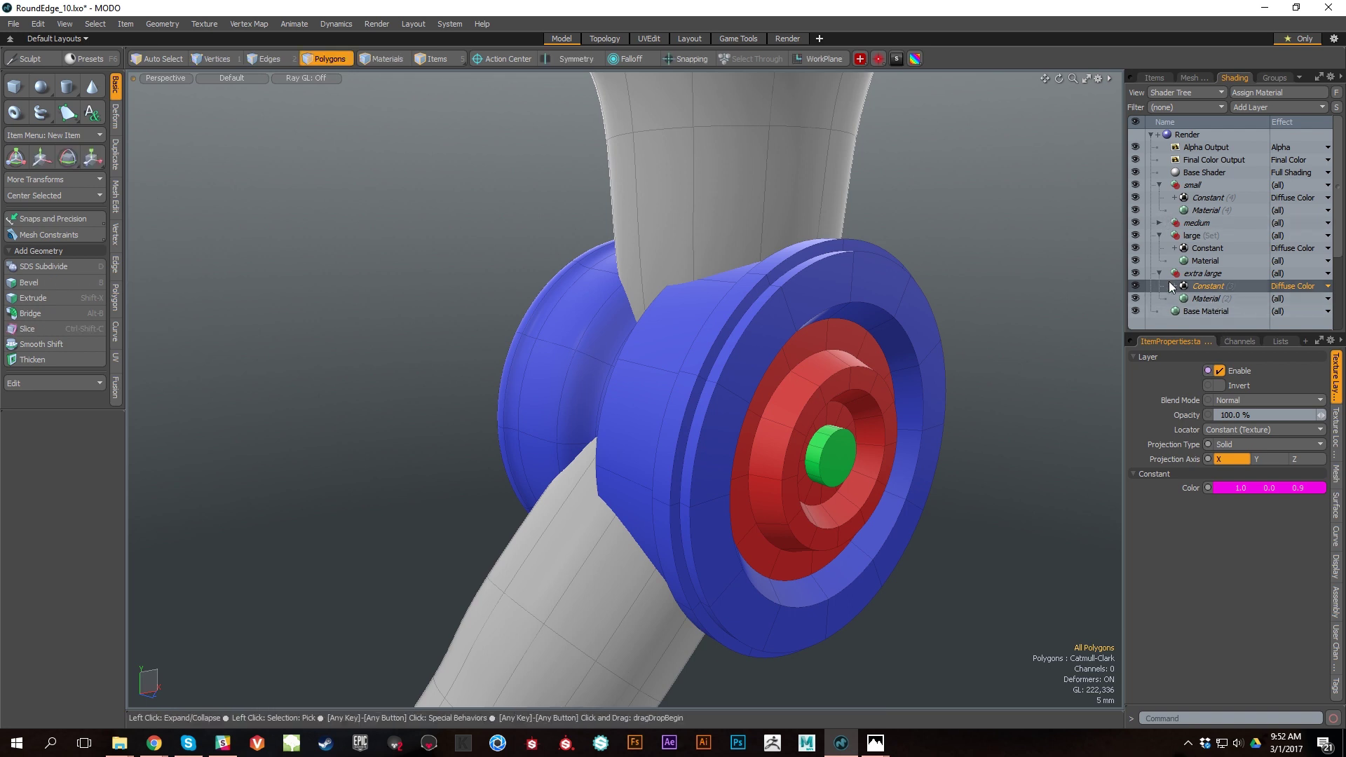
# Step: Set the Rounded Edge Width to 4 mm on the extra large material and 400 um on the small material
pyautogui.click(1215, 299)
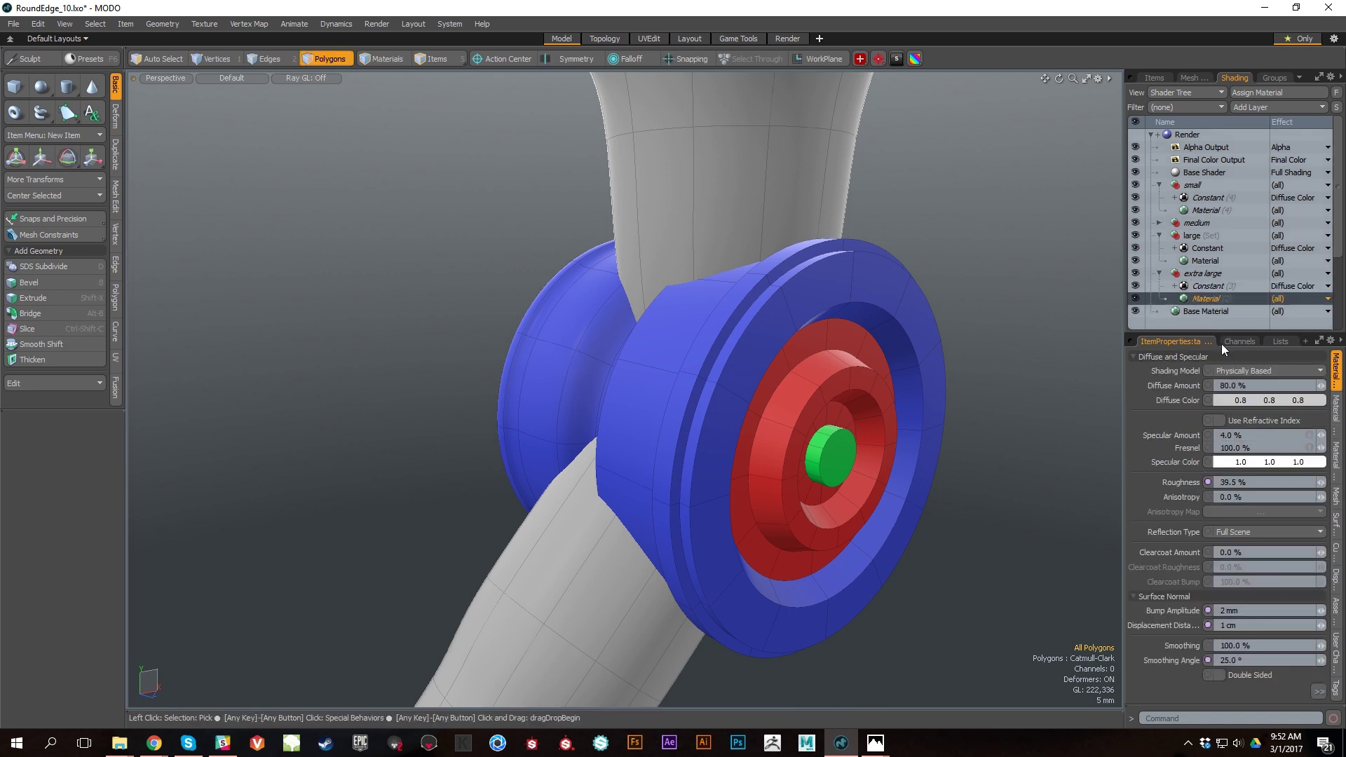
pyautogui.moveTo(1240, 335); pyautogui.dragTo(1240, 308)
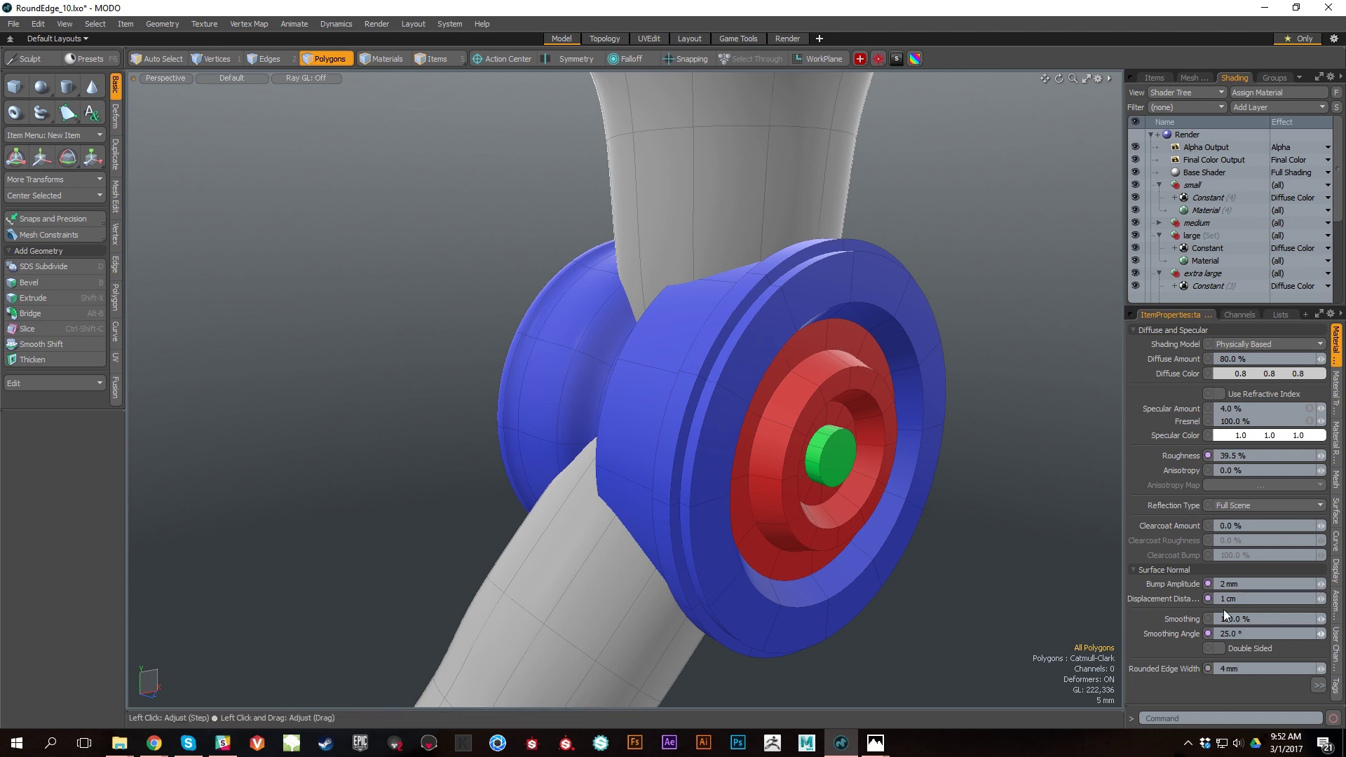
pyautogui.click(1212, 210)
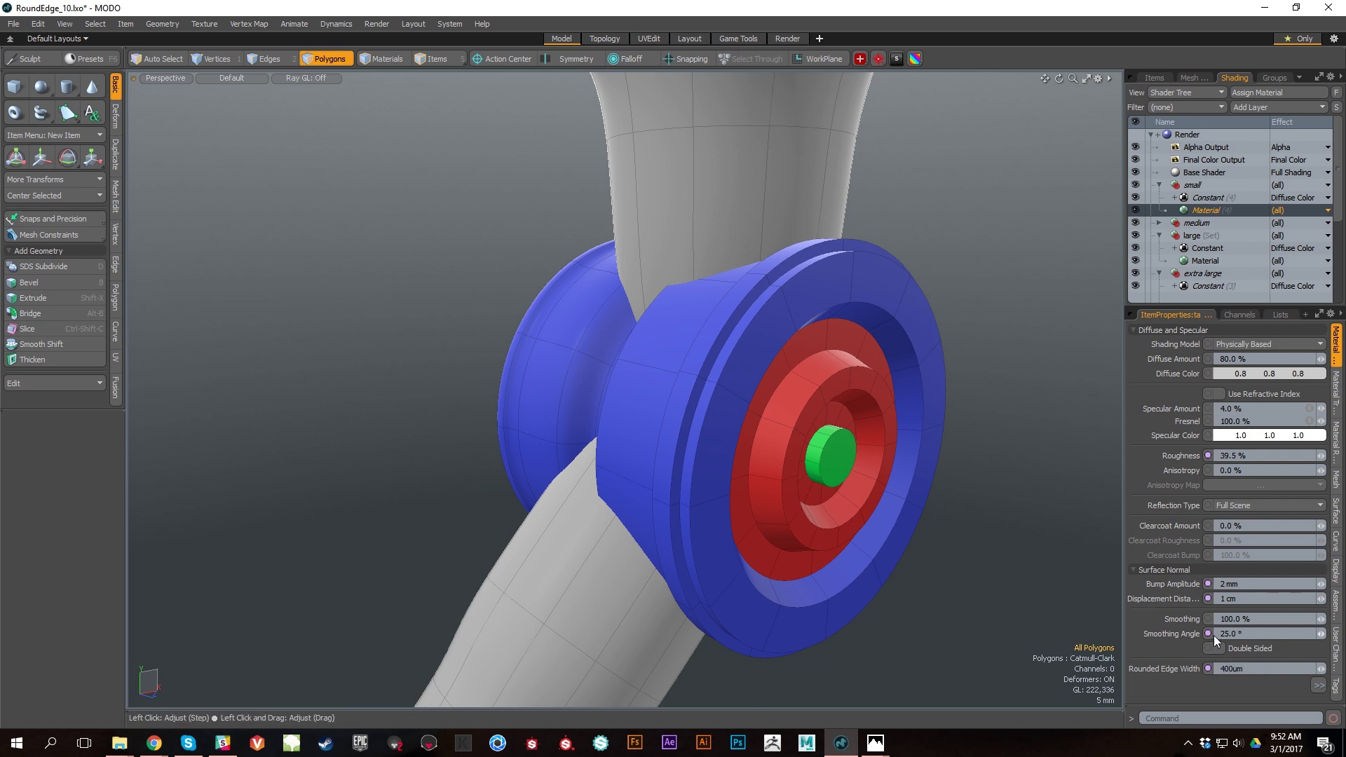
# Step: Check the Rounded Edge Width of the medium and large groups' materials
pyautogui.click(1160, 222)
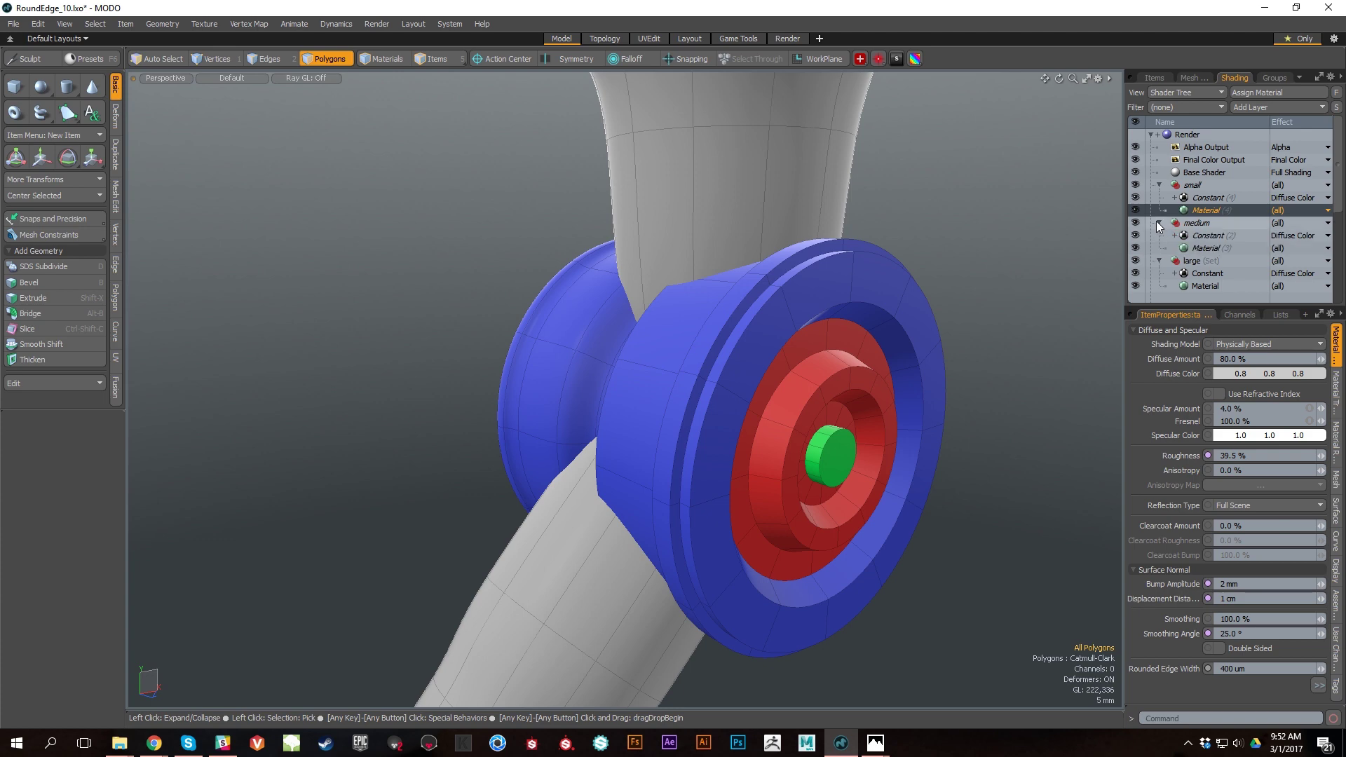
pyautogui.click(1206, 249)
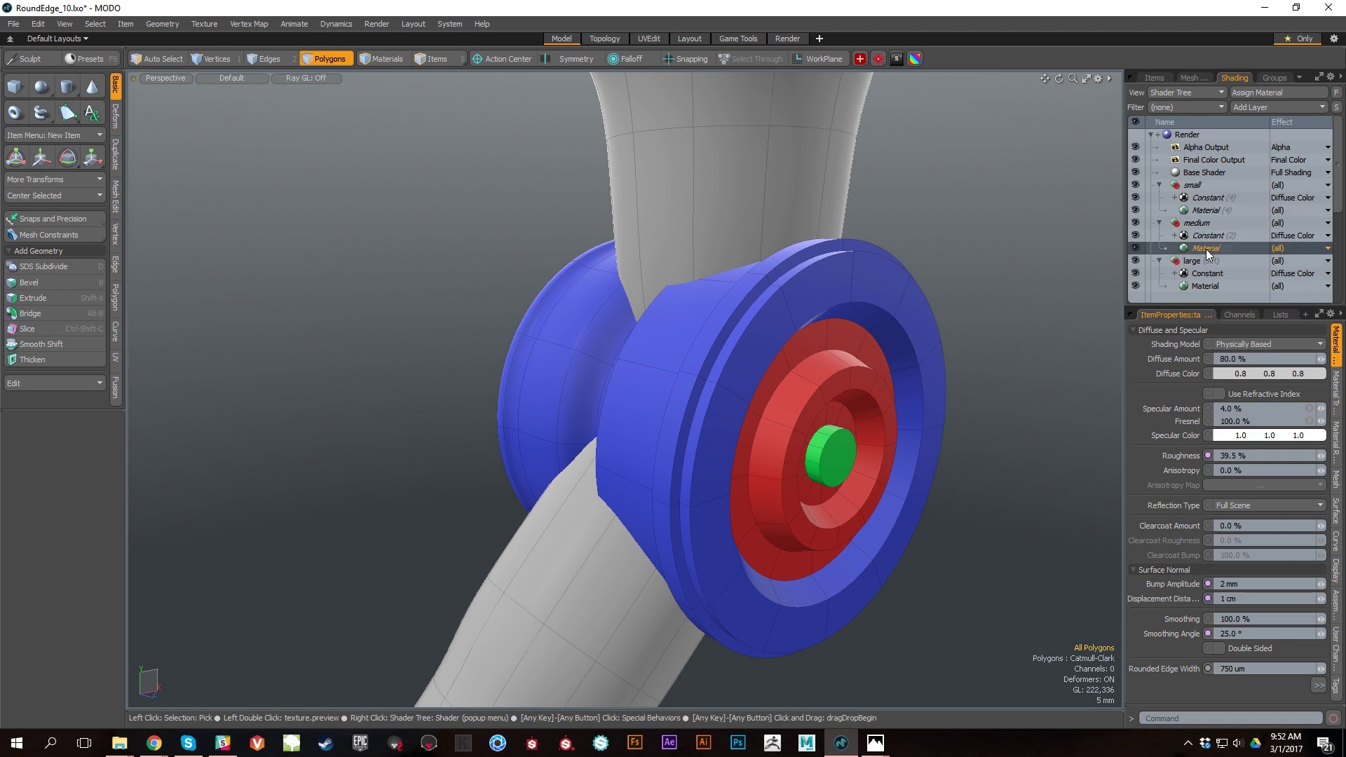
pyautogui.click(1202, 287)
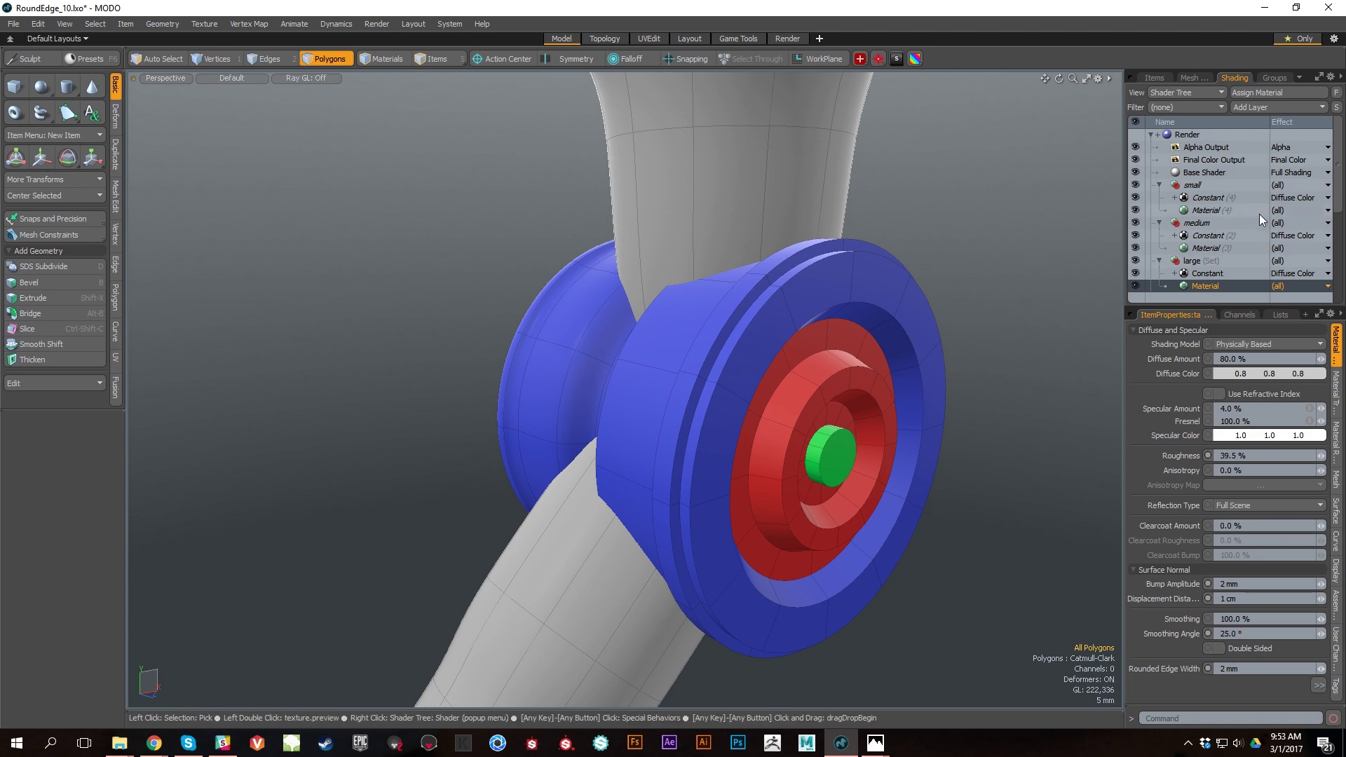
# Step: Check the extra large material's Rounded Edge Width, and collapse the small, medium and extra large groups in an enlarged Shader Tree
pyautogui.scroll(-1, 1214, 290)
pyautogui.click(1213, 287)
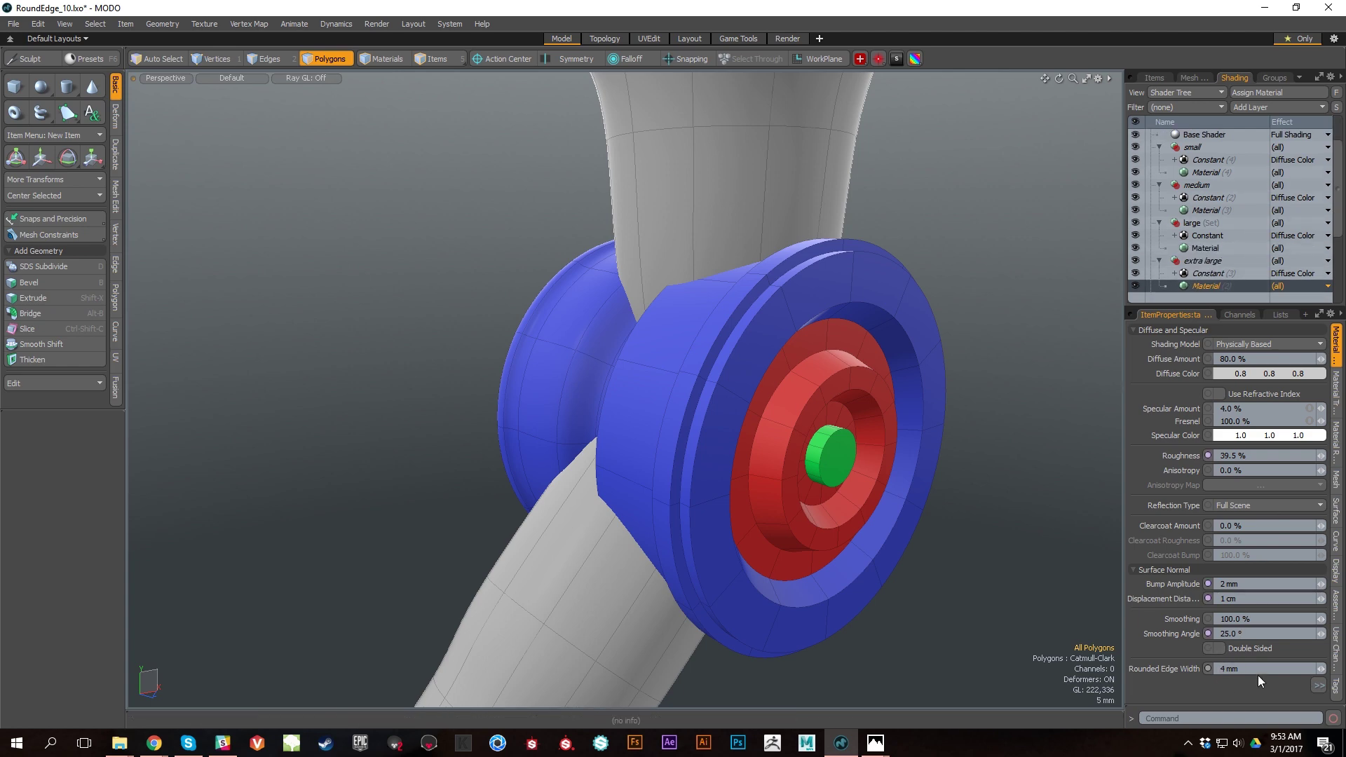
pyautogui.click(1166, 263)
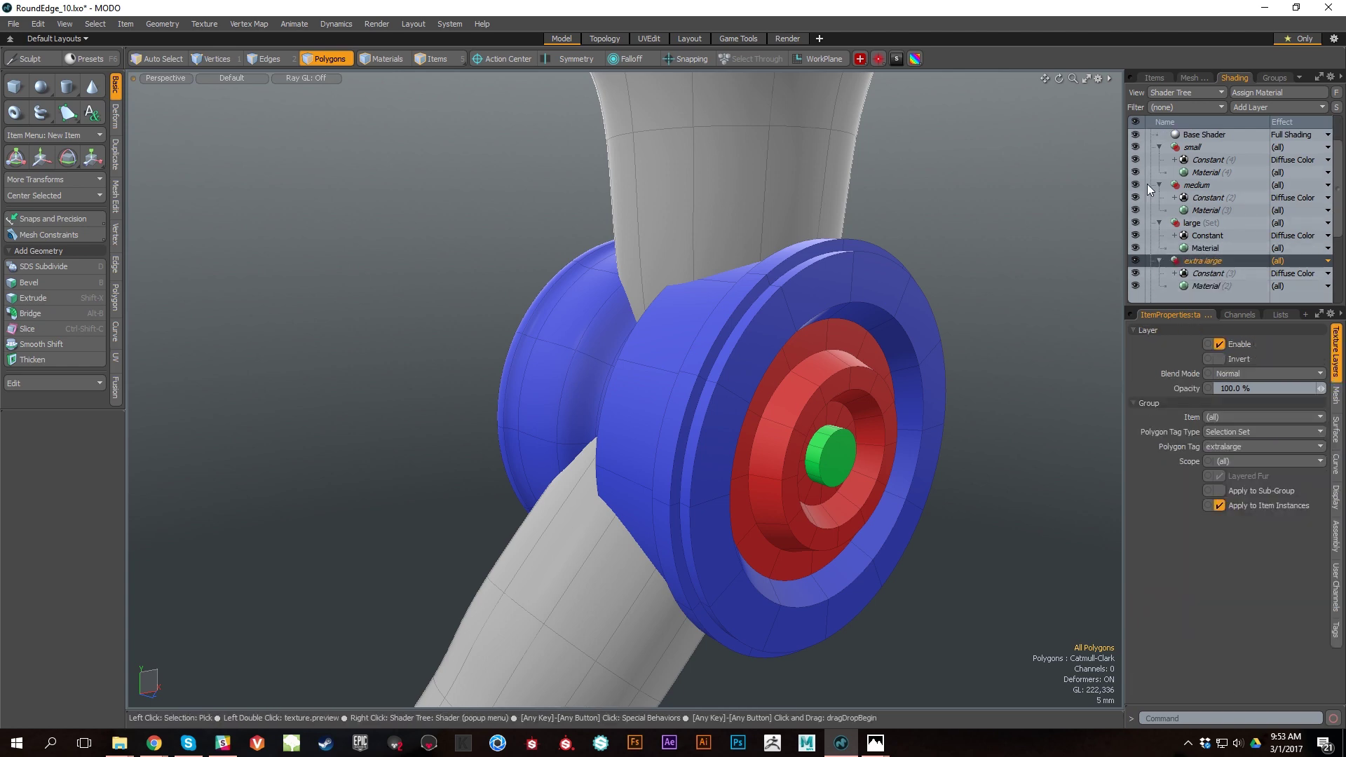
pyautogui.click(1160, 262)
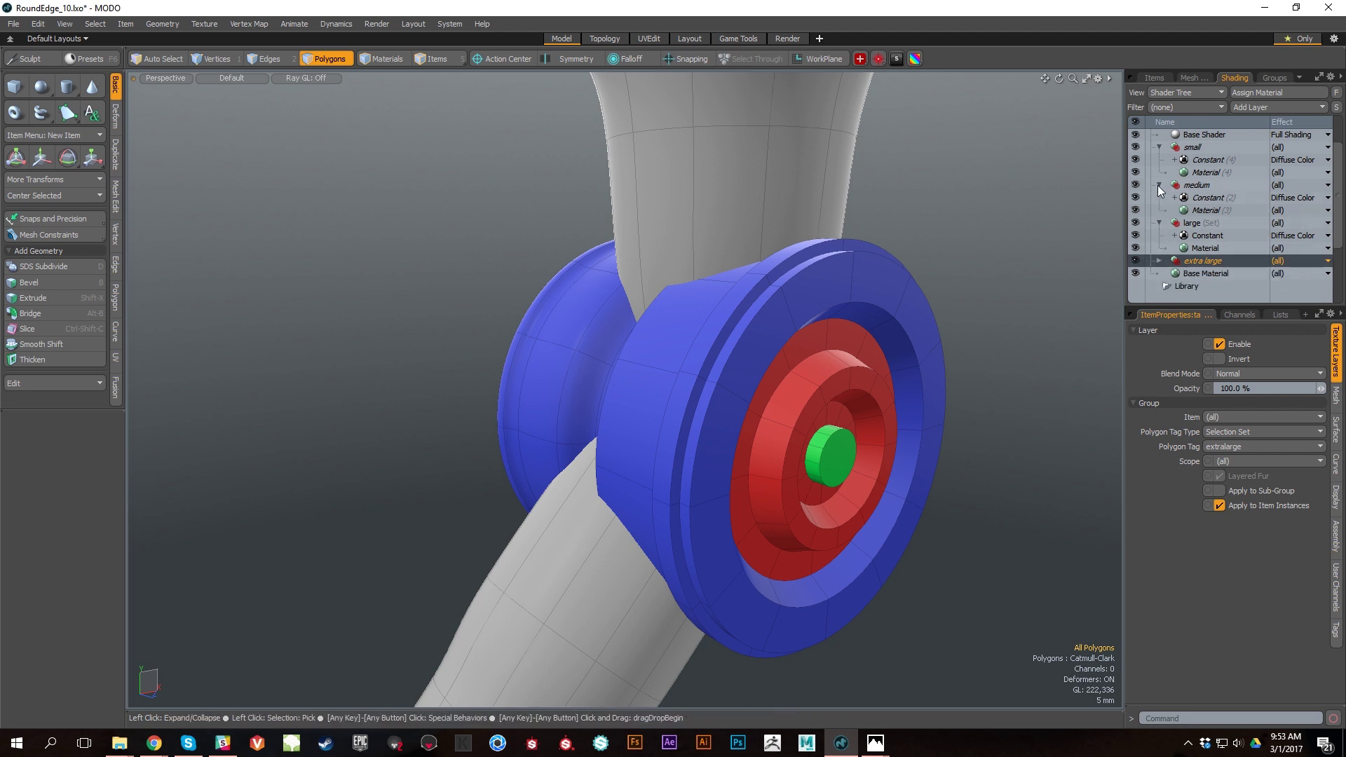
pyautogui.click(1159, 186)
pyautogui.click(1160, 148)
pyautogui.keyDown('alt'); pyautogui.moveTo(947, 451); pyautogui.dragTo(876, 407); pyautogui.keyUp('alt')
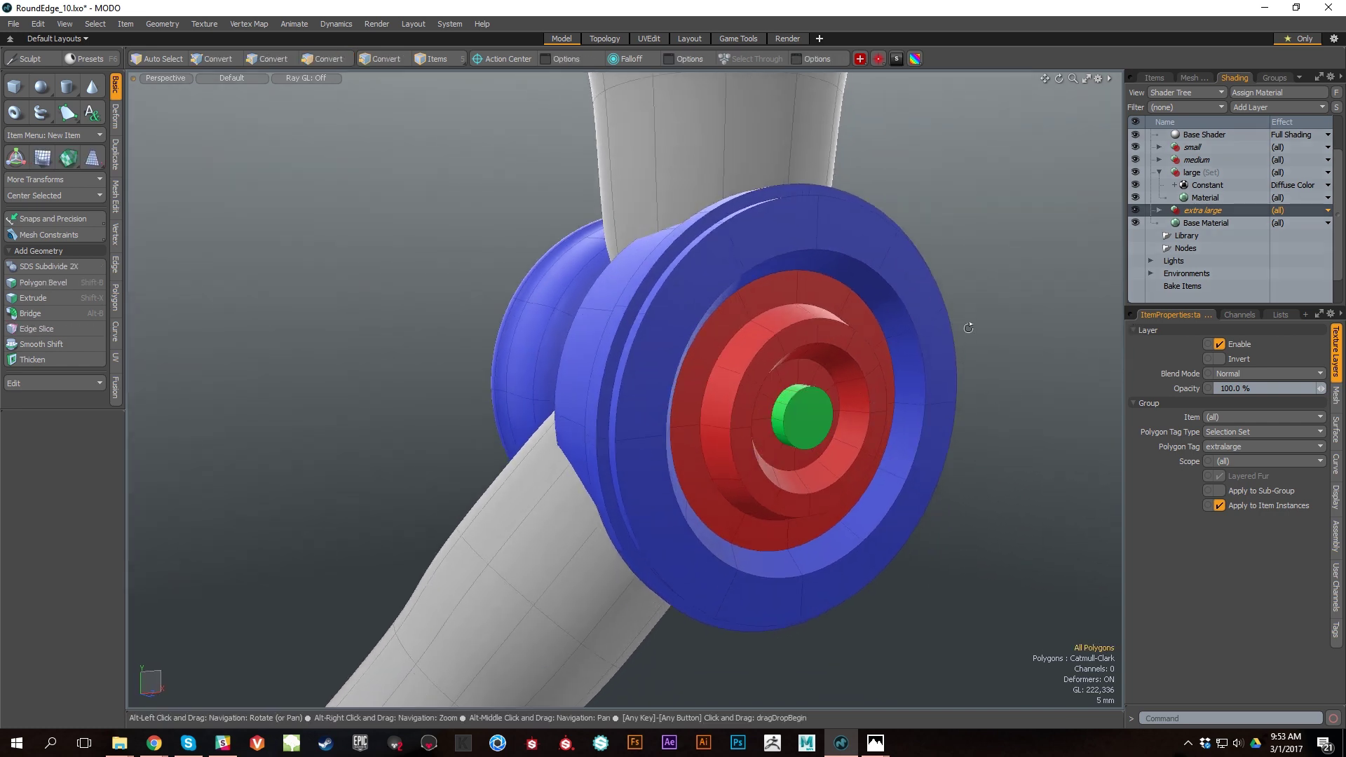
pyautogui.keyDown('alt'); pyautogui.moveTo(968, 316); pyautogui.dragTo(1032, 388); pyautogui.keyUp('alt')
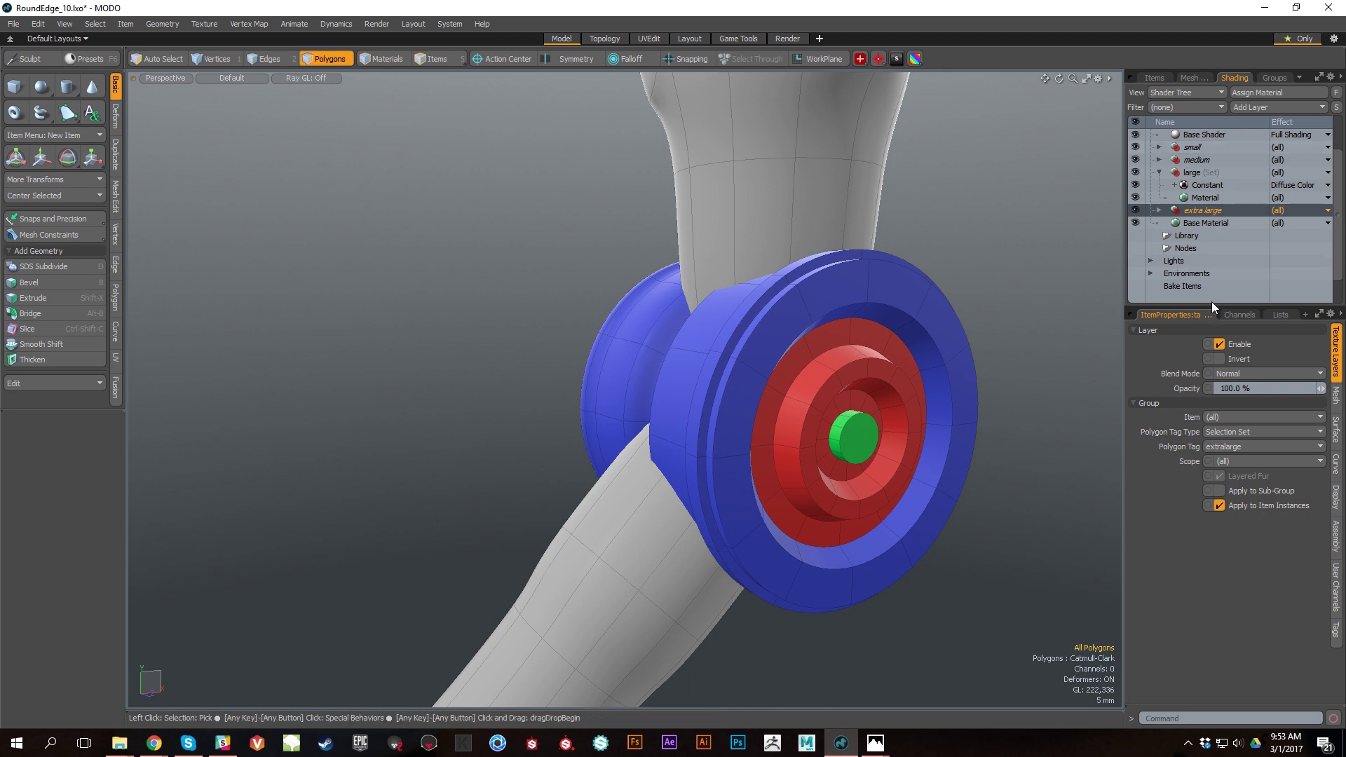
pyautogui.moveTo(1215, 305); pyautogui.dragTo(1217, 356)
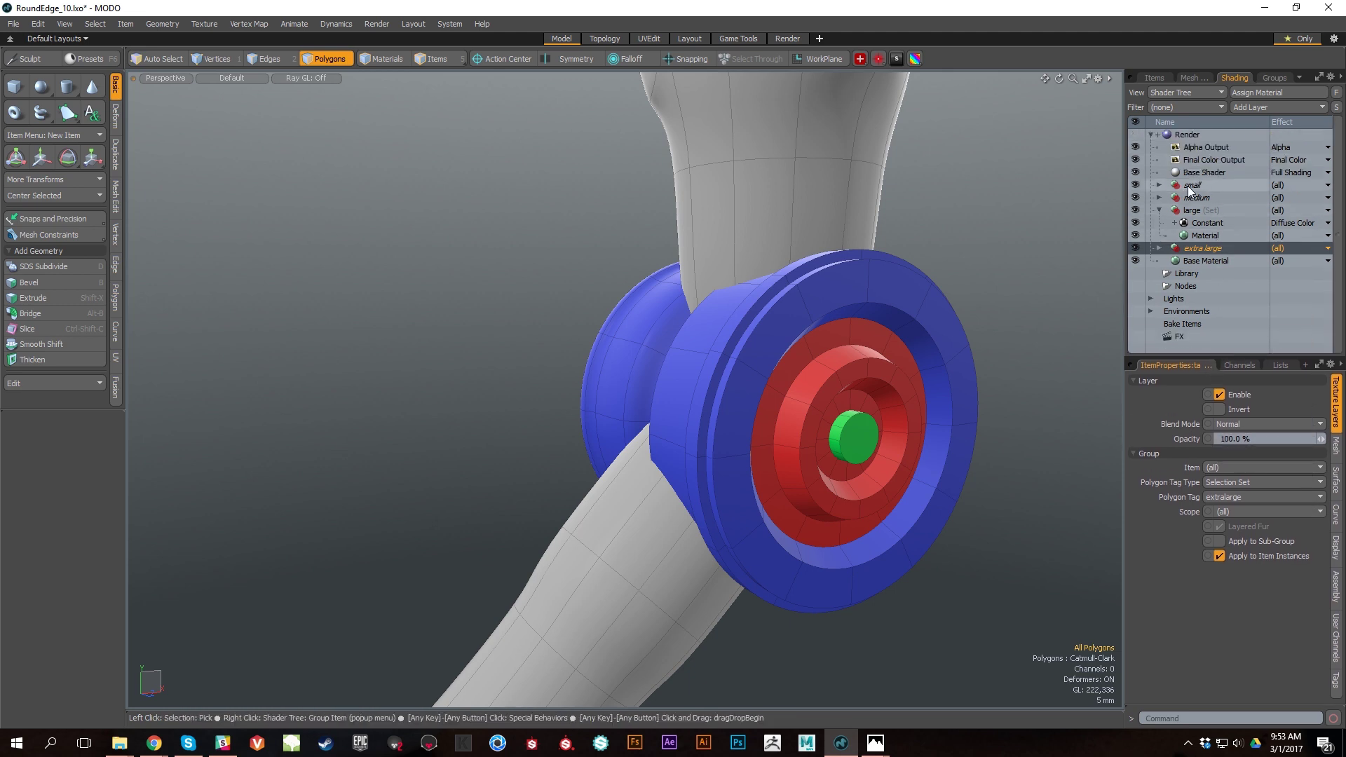
# Step: Toggle the visibility of the medium and small groups off and on to compare their effect on the joint
pyautogui.click(1136, 197)
pyautogui.click(1136, 197)
pyautogui.click(1135, 197)
pyautogui.click(1136, 197)
pyautogui.click(1135, 185)
pyautogui.click(1136, 185)
pyautogui.click(1136, 185)
pyautogui.click(1137, 184)
pyautogui.click(1137, 185)
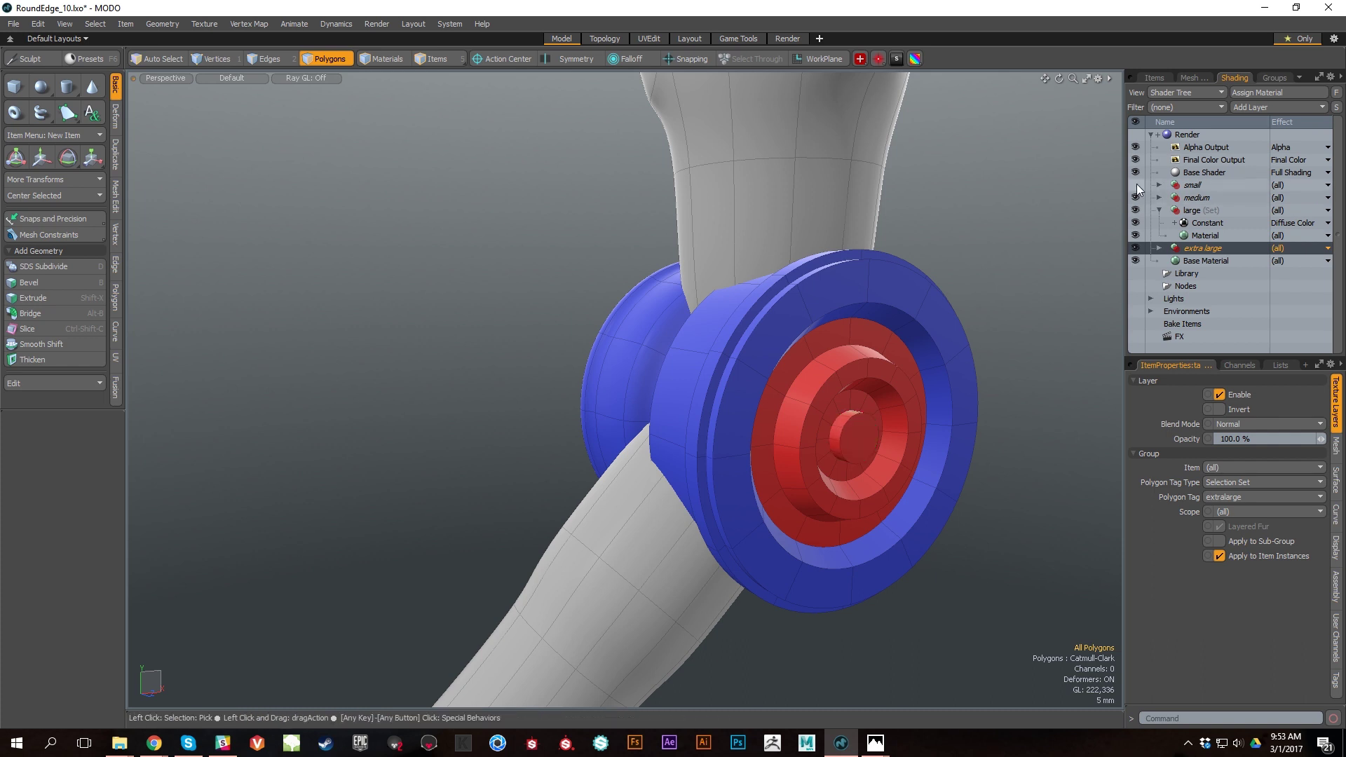
pyautogui.click(1136, 185)
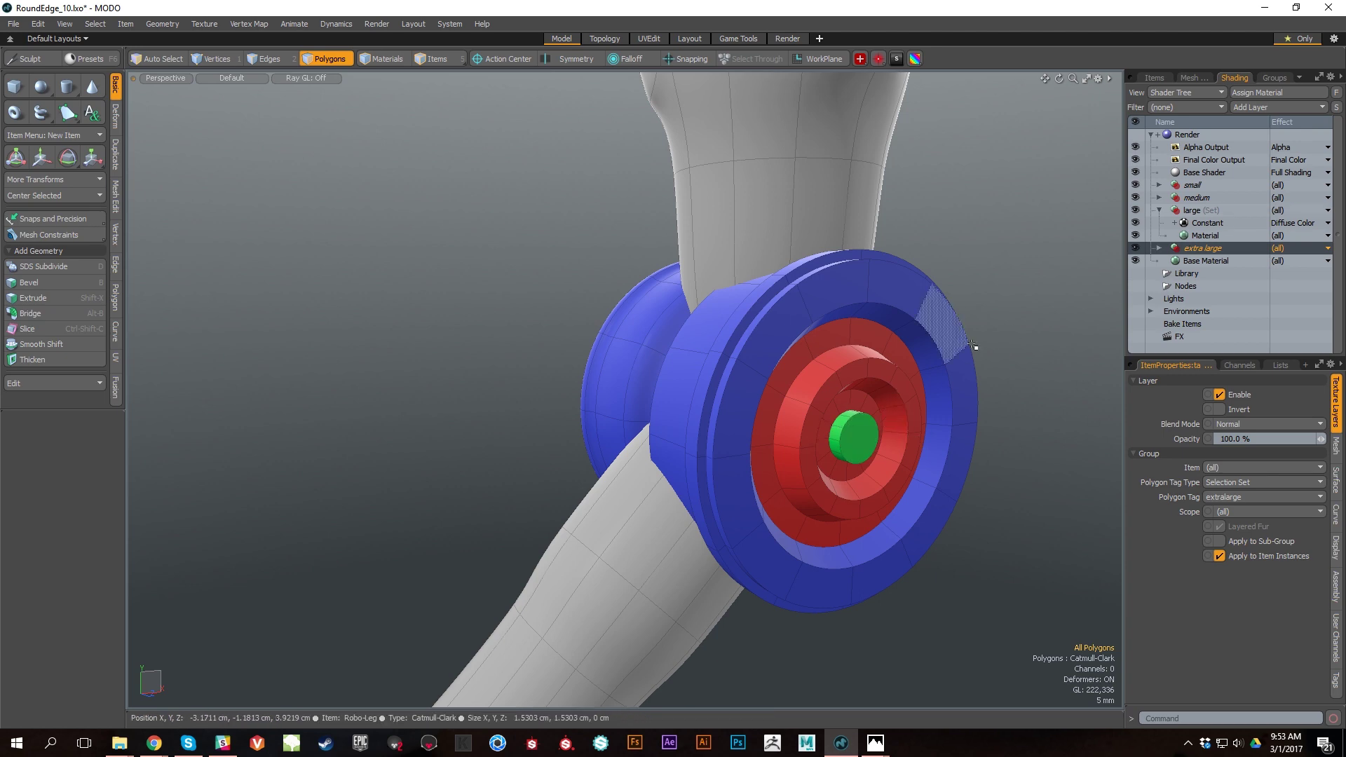
# Step: Set the vertex map weight of the two edge loops bordering the hub's central groove to 100%
pyautogui.keyDown('alt'); pyautogui.moveTo(953, 322); pyautogui.dragTo(940, 401, button='right'); pyautogui.keyUp('alt')
pyautogui.press('Home')
pyautogui.moveTo(680, 382)
pyautogui.mouseDown()
pyautogui.moveTo(679, 356)
pyautogui.moveTo(729, 354)
pyautogui.mouseUp()
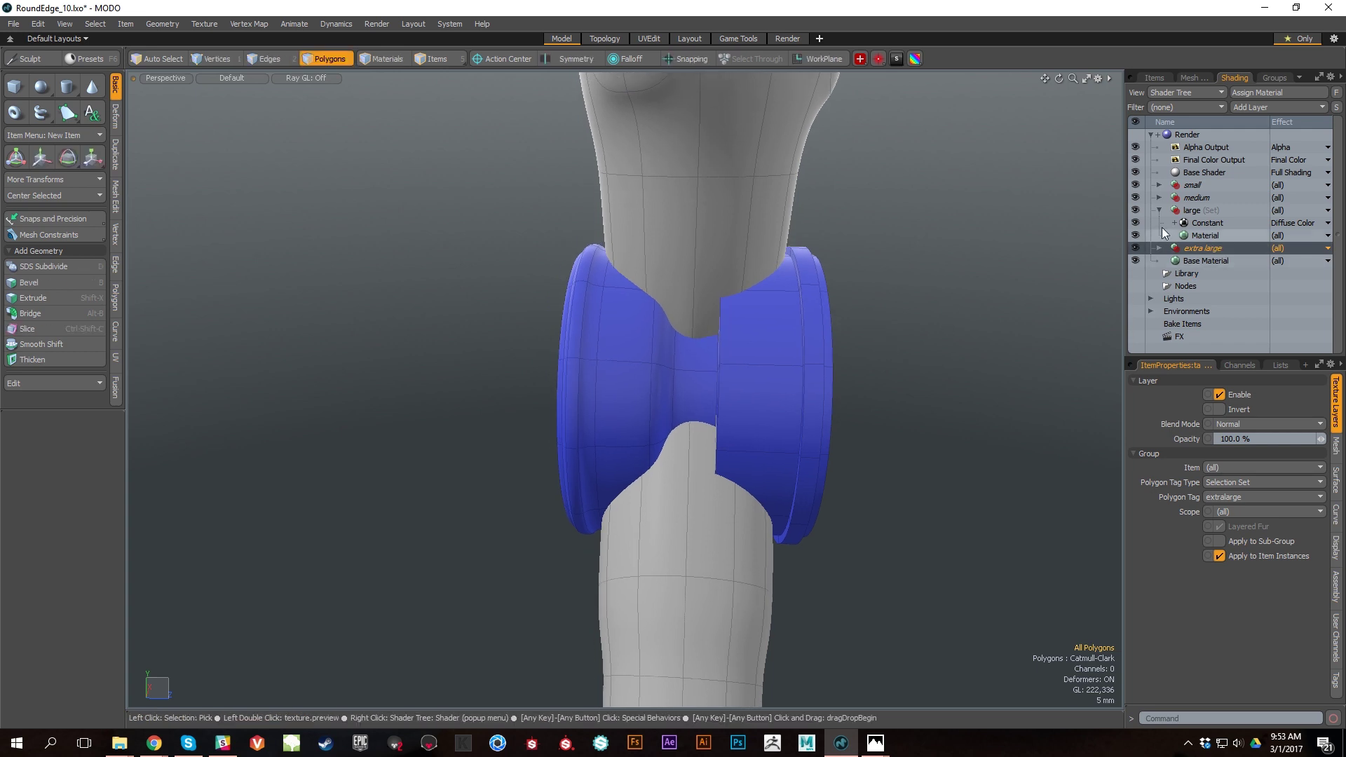
pyautogui.keyDown('alt'); pyautogui.moveTo(937, 412); pyautogui.dragTo(732, 448, button='right'); pyautogui.keyUp('alt')
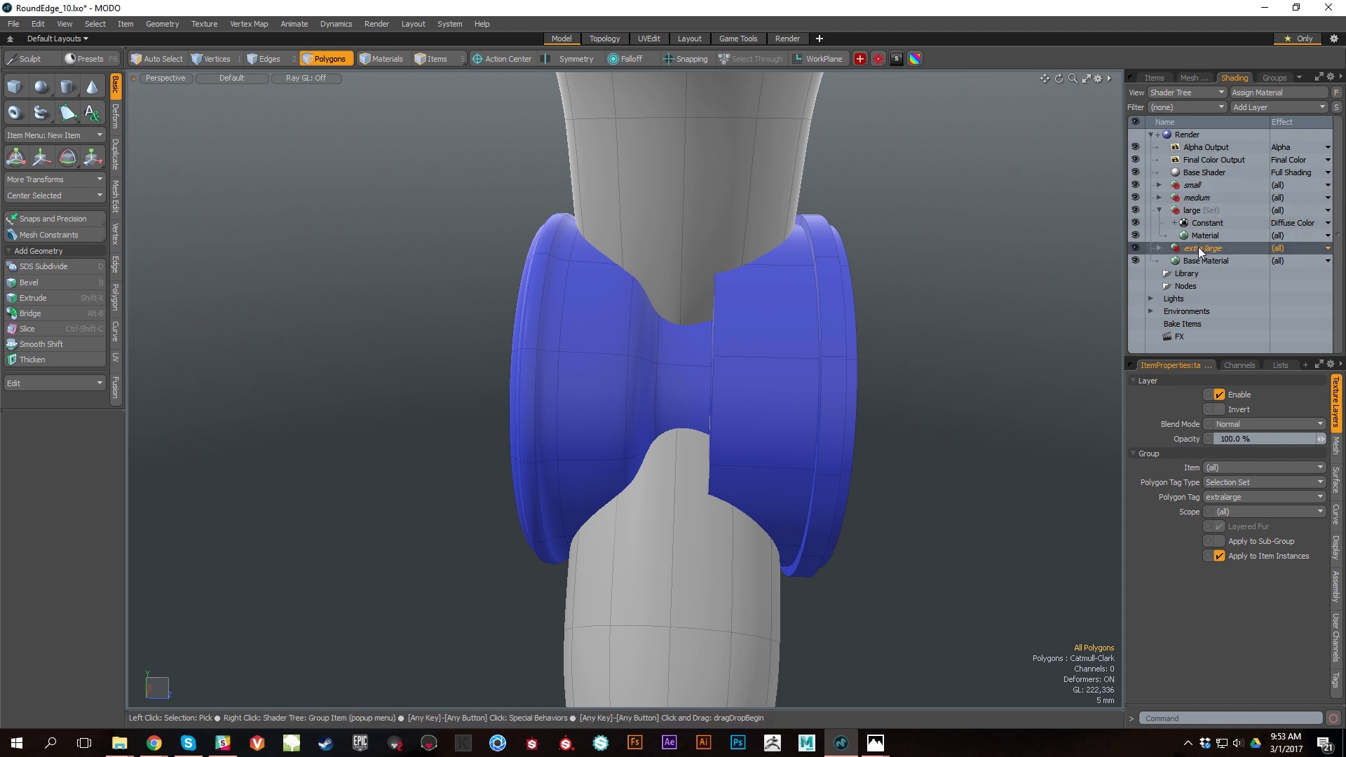
pyautogui.keyDown('alt'); pyautogui.moveTo(757, 329); pyautogui.dragTo(736, 384); pyautogui.keyUp('alt')
pyautogui.press('2')
pyautogui.doubleClick(700, 372)
pyautogui.keyDown('shift'); pyautogui.doubleClick(662, 355); pyautogui.keyUp('shift')
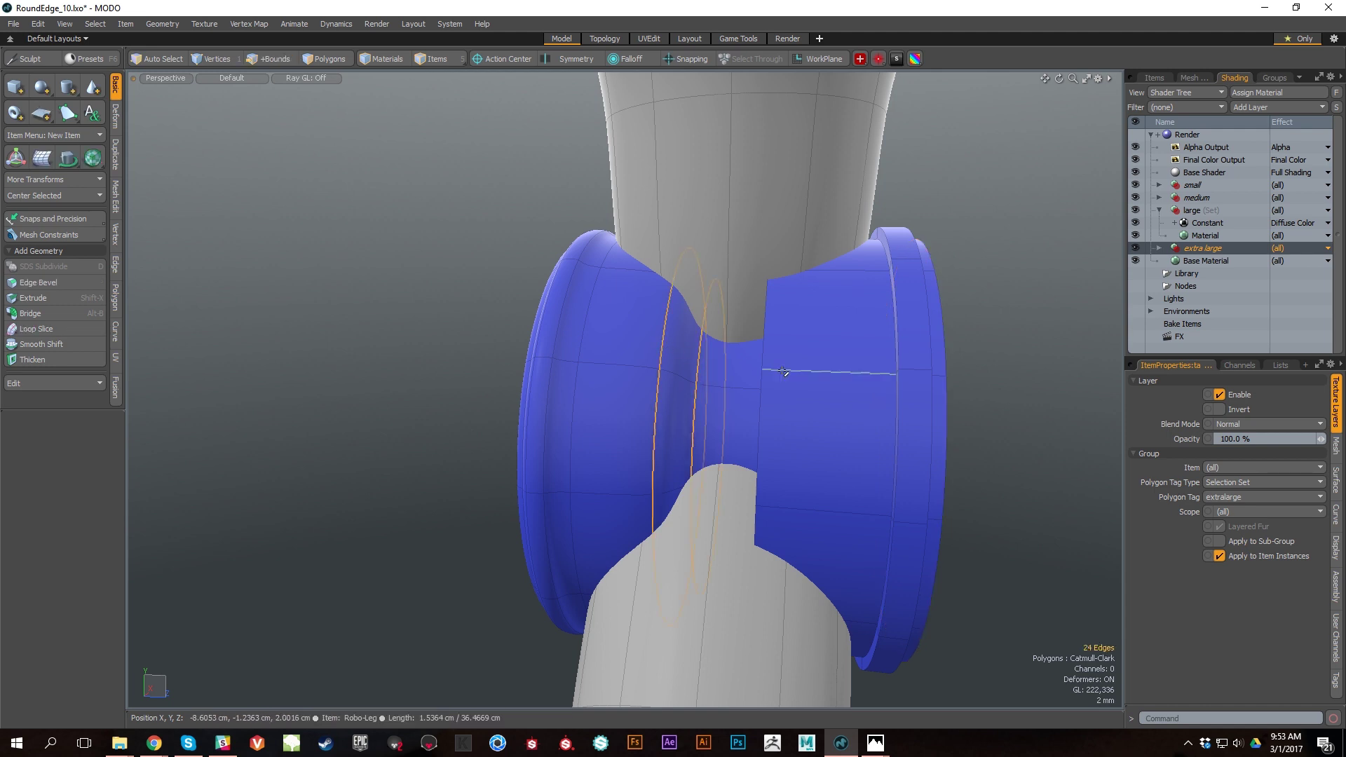
pyautogui.hotkey('shift', 'w')
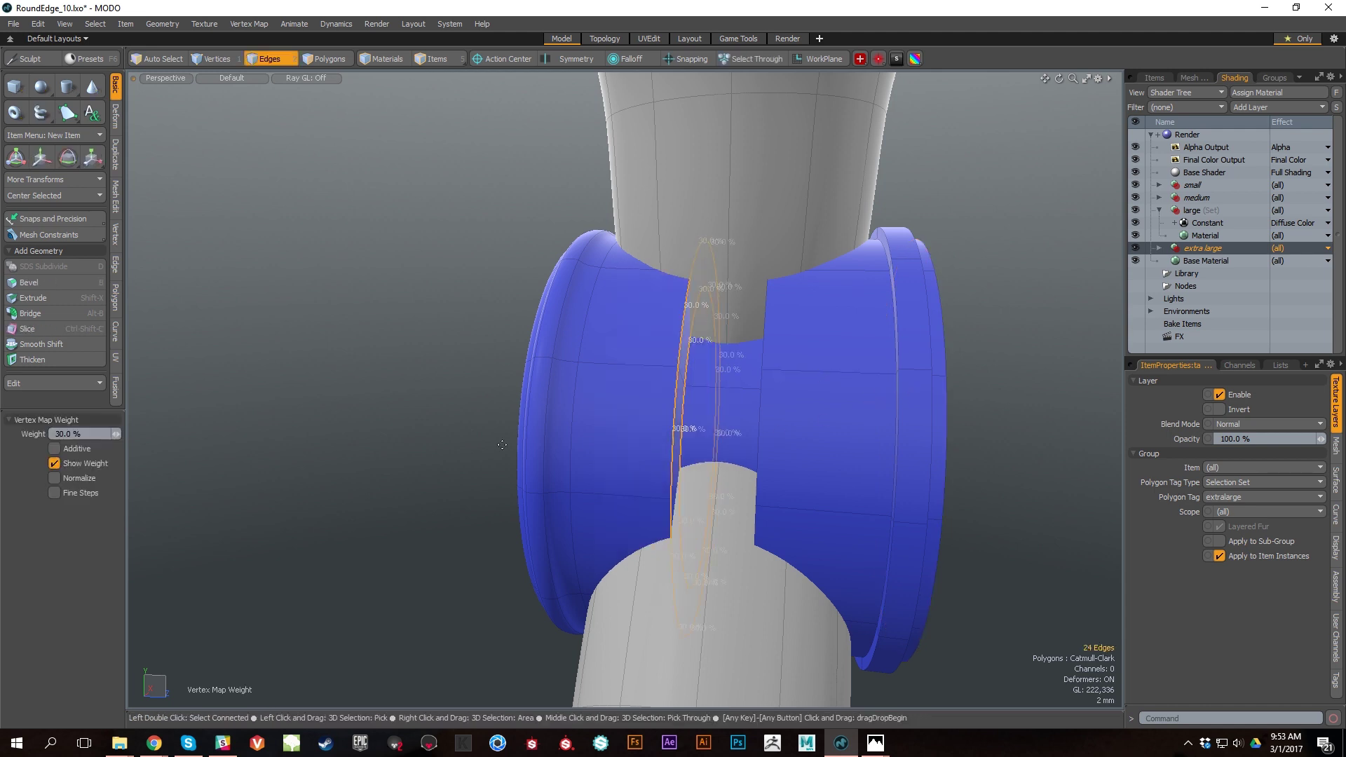
pyautogui.click(88, 430)
pyautogui.write('100')
pyautogui.press('Return')
pyautogui.press('space')
pyautogui.moveTo(996, 407)
pyautogui.keyDown('alt'); pyautogui.mouseDown()
pyautogui.moveTo(1031, 421)
pyautogui.moveTo(990, 432)
pyautogui.moveTo(915, 411)
pyautogui.moveTo(983, 386)
pyautogui.mouseUp(); pyautogui.keyUp('alt')
pyautogui.click(990, 433)
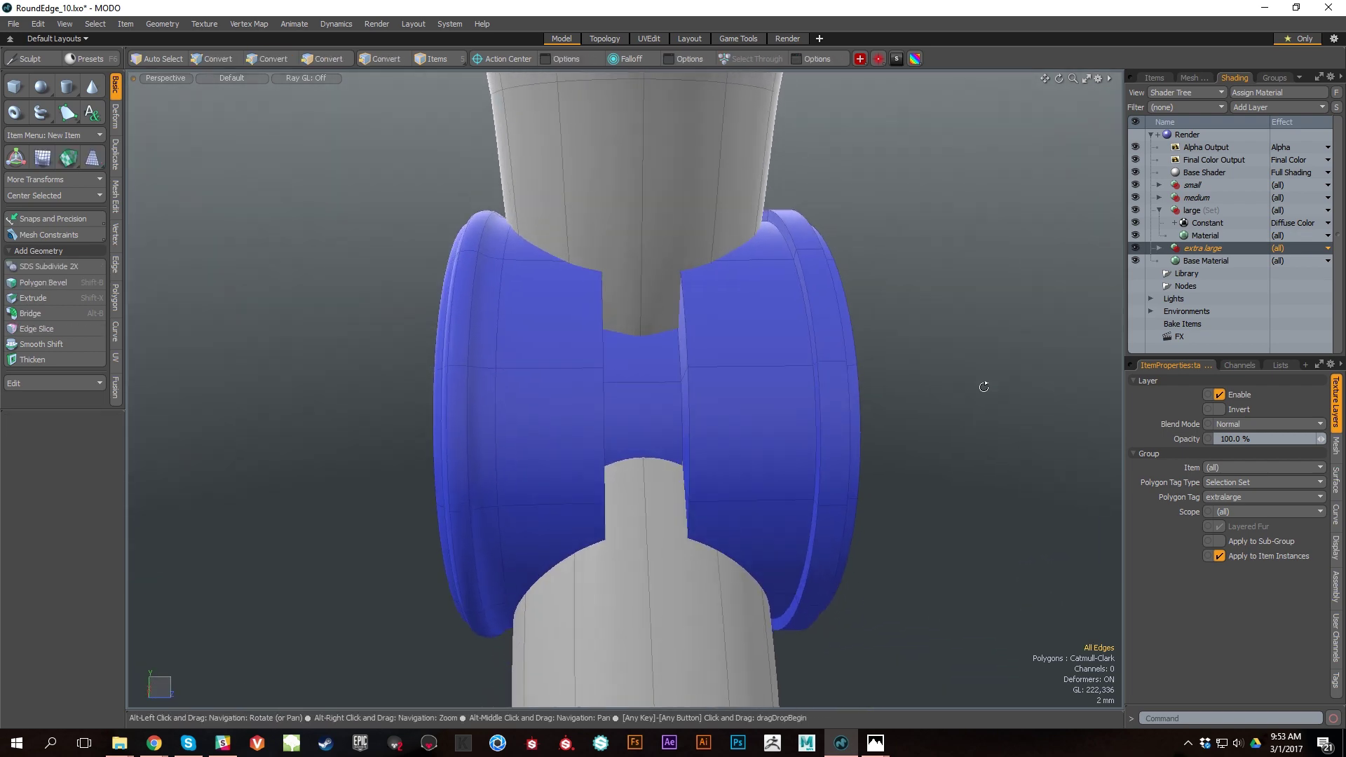
# Step: Select the full polygon loop of the hub's central groove and grow the selection to include its side walls
pyautogui.press('3')
pyautogui.moveTo(640, 430); pyautogui.dragTo(640, 361)
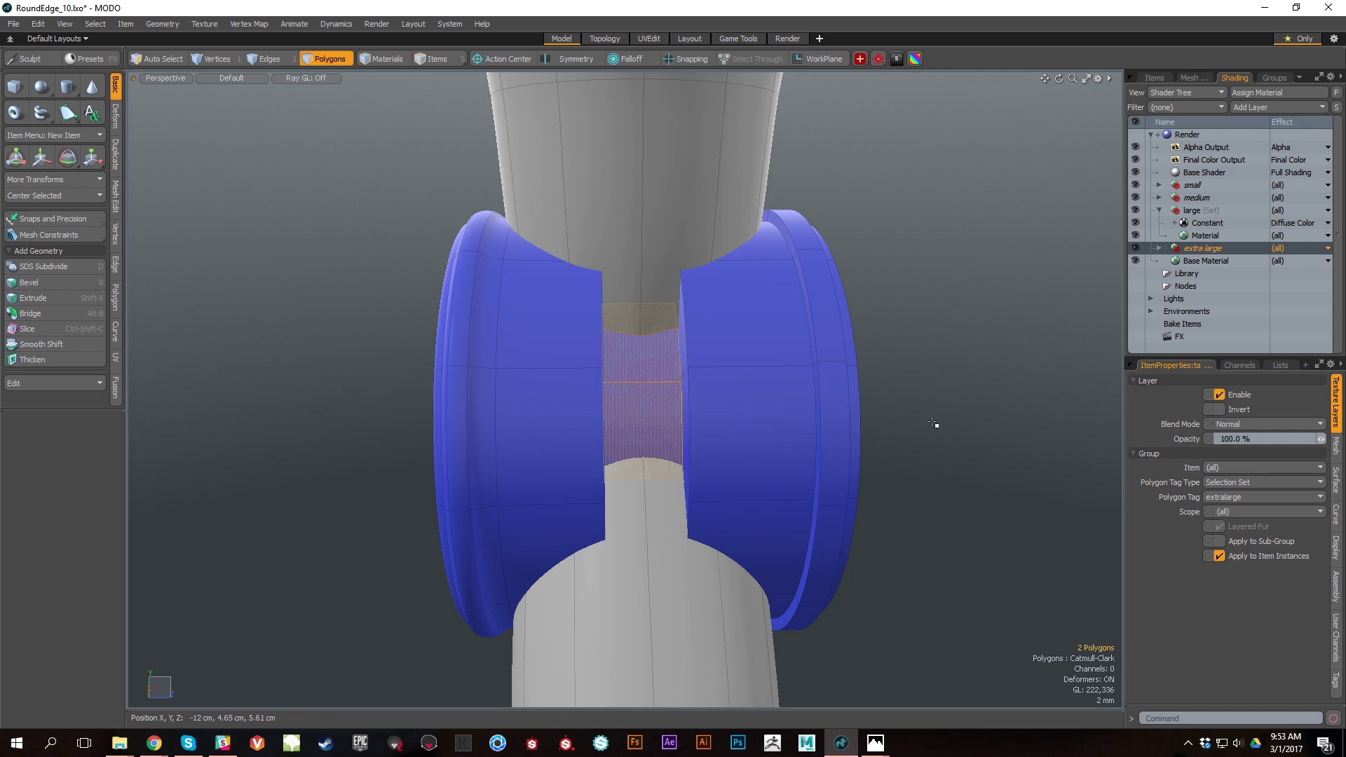
pyautogui.press('Up')
pyautogui.press('Up')
pyautogui.press('Up')
pyautogui.press('Up')
pyautogui.press('Up')
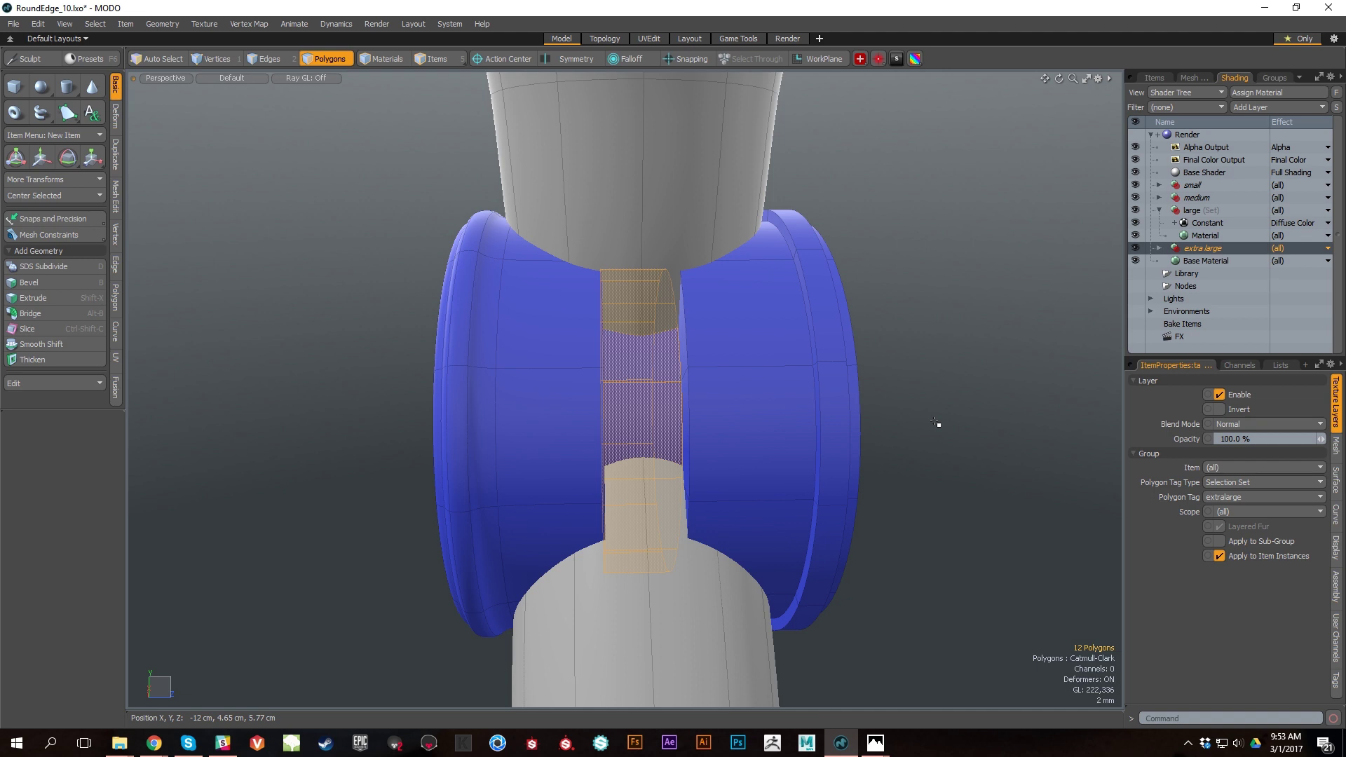
pyautogui.hotkey('shift', 'Up')
pyautogui.keyDown('alt'); pyautogui.moveTo(936, 423); pyautogui.dragTo(877, 300); pyautogui.keyUp('alt')
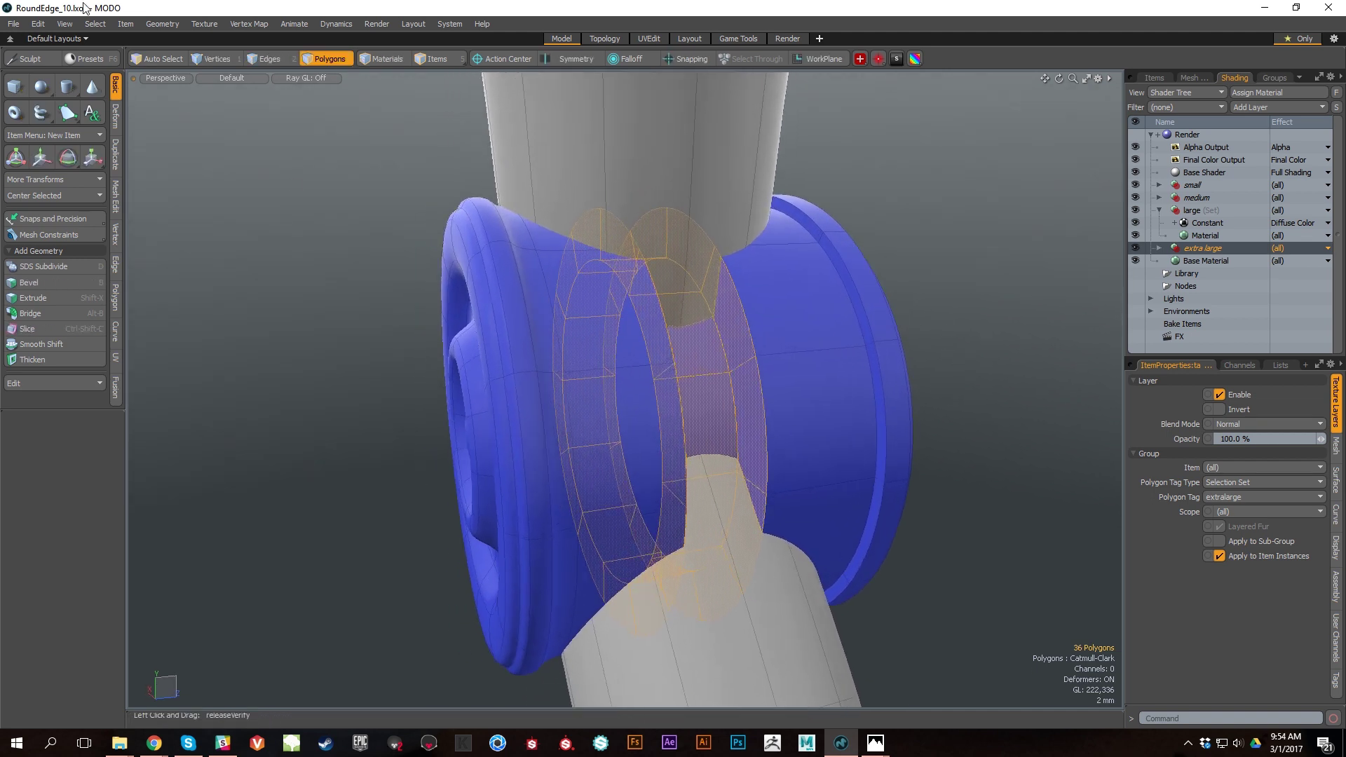
pyautogui.click(94, 24)
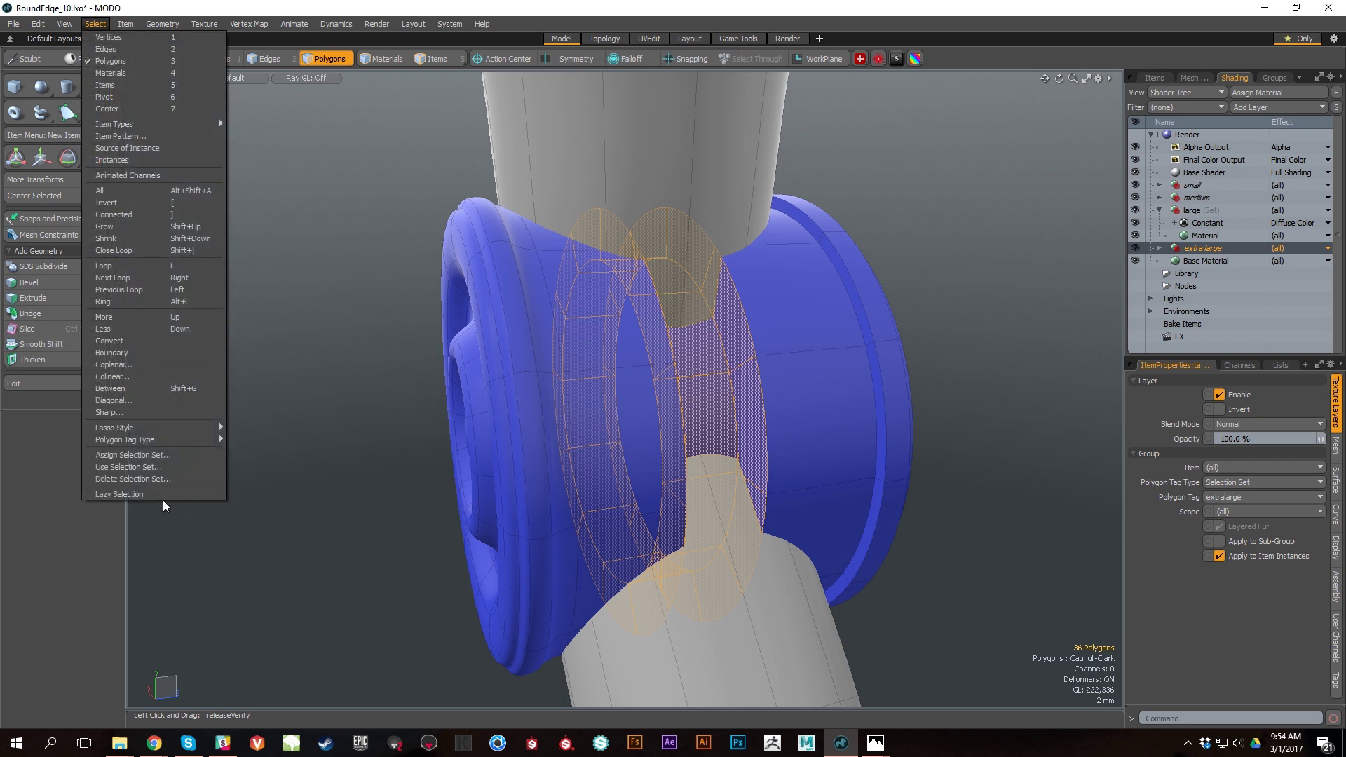
pyautogui.click(155, 456)
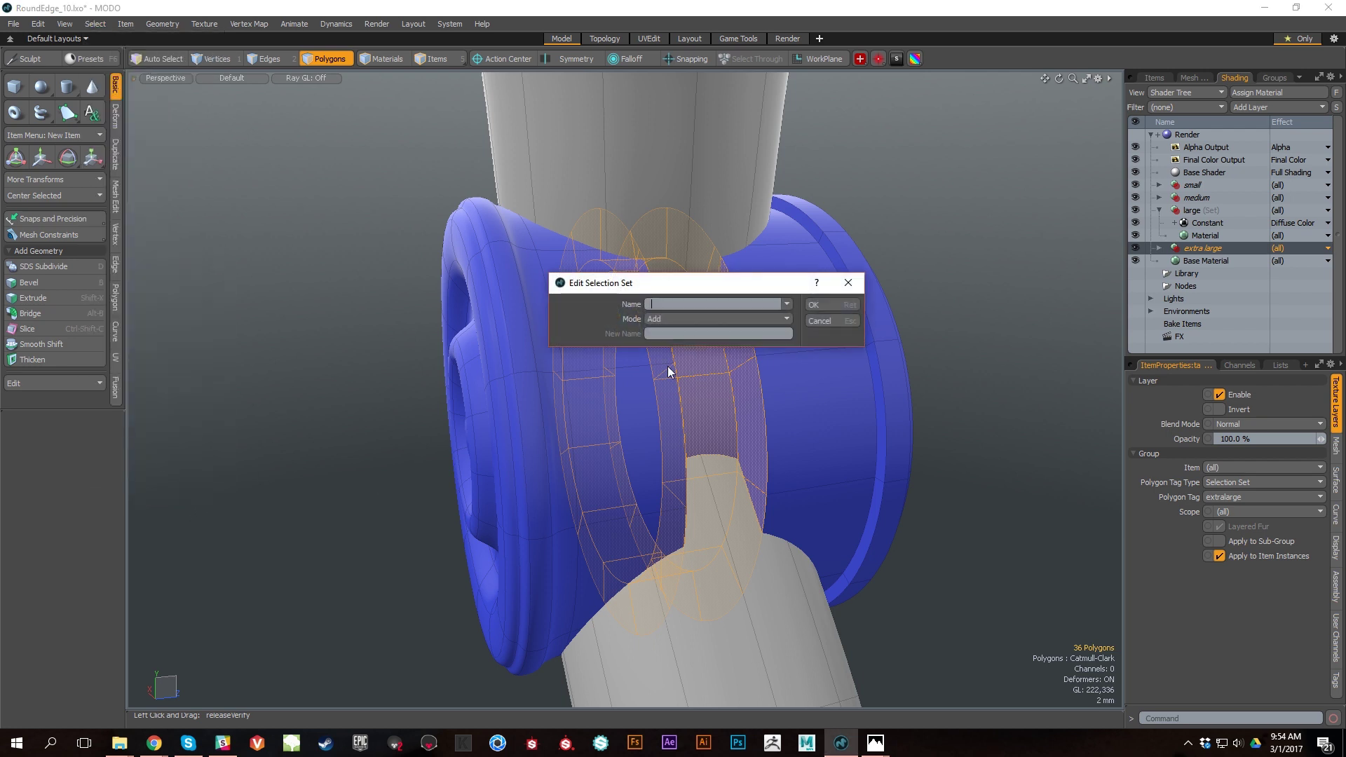
pyautogui.click(686, 322)
pyautogui.click(695, 332)
pyautogui.click(786, 305)
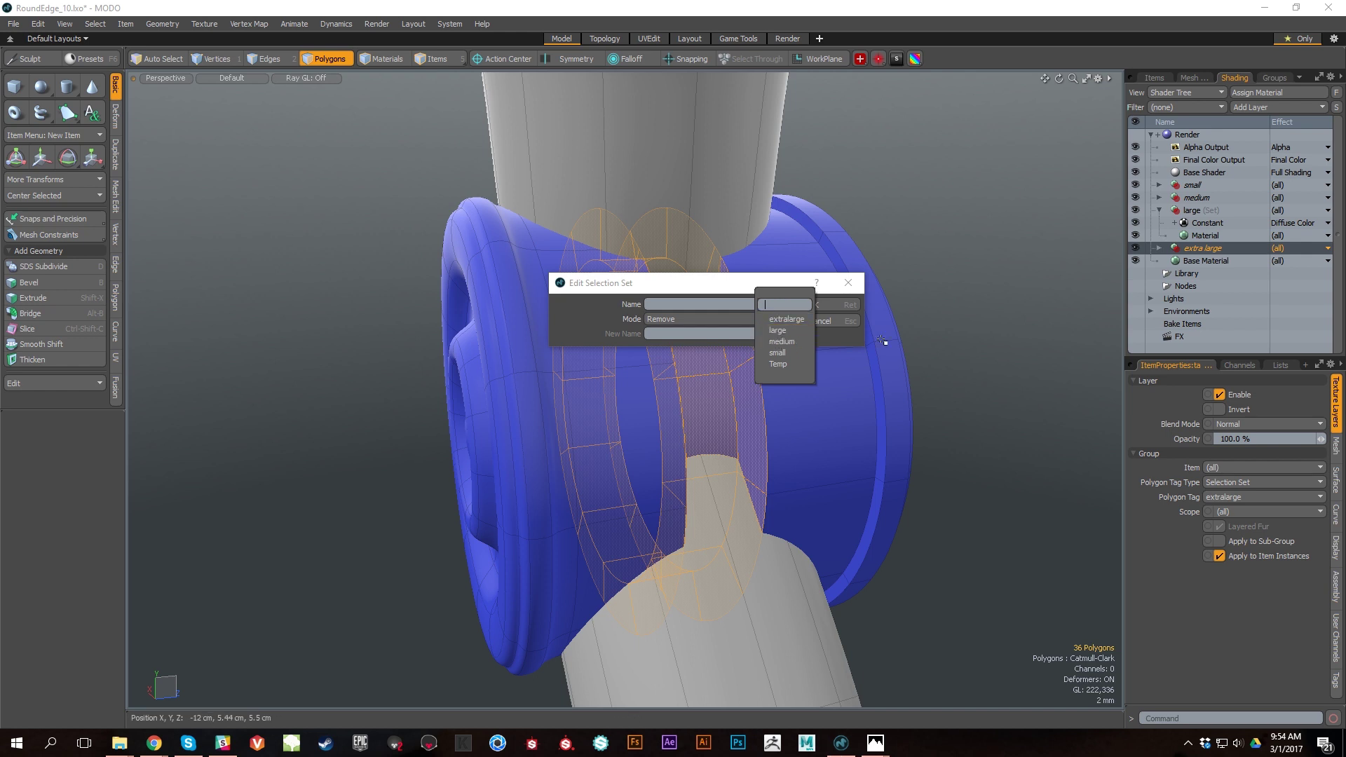
pyautogui.click(848, 322)
# Step: Remove the large round edge tag from the selected polygons of the central groove
pyautogui.hotkey('alt', 'space')
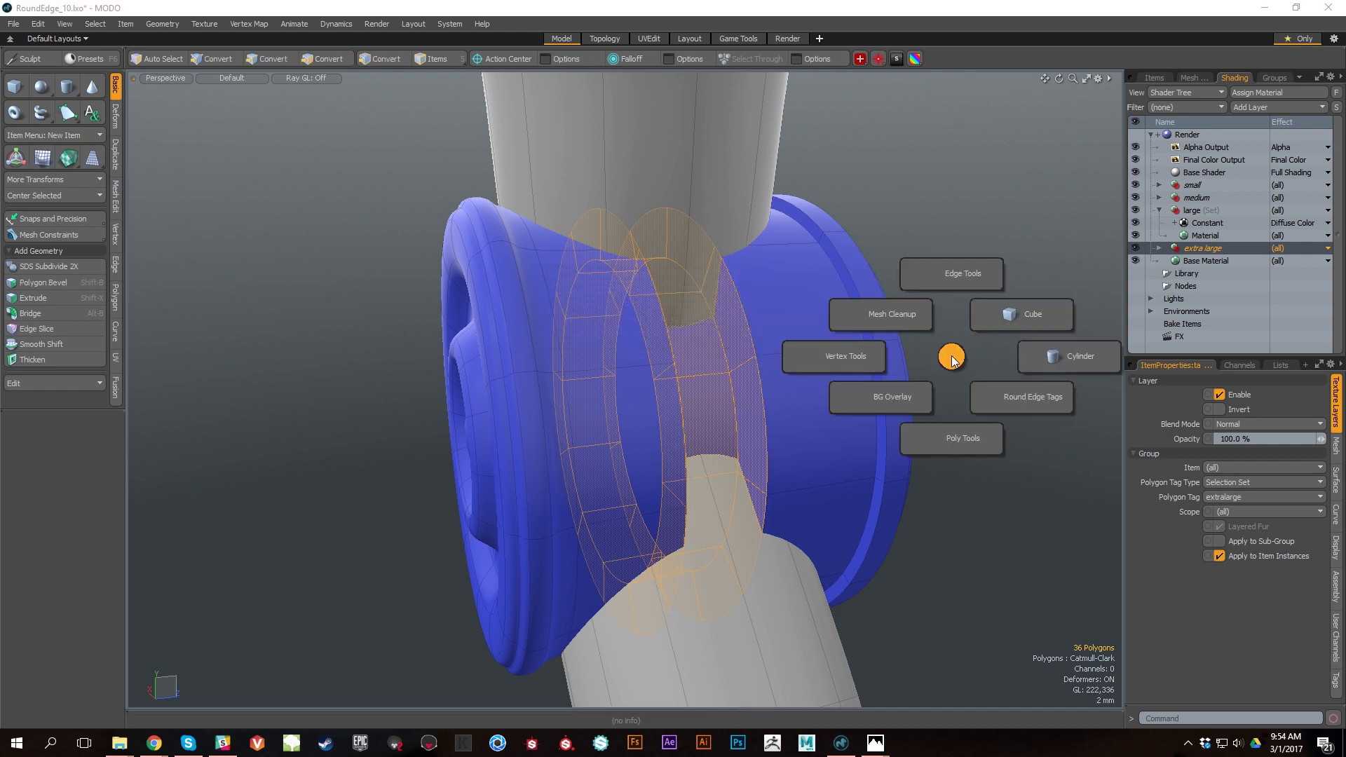
pyautogui.click(1006, 398)
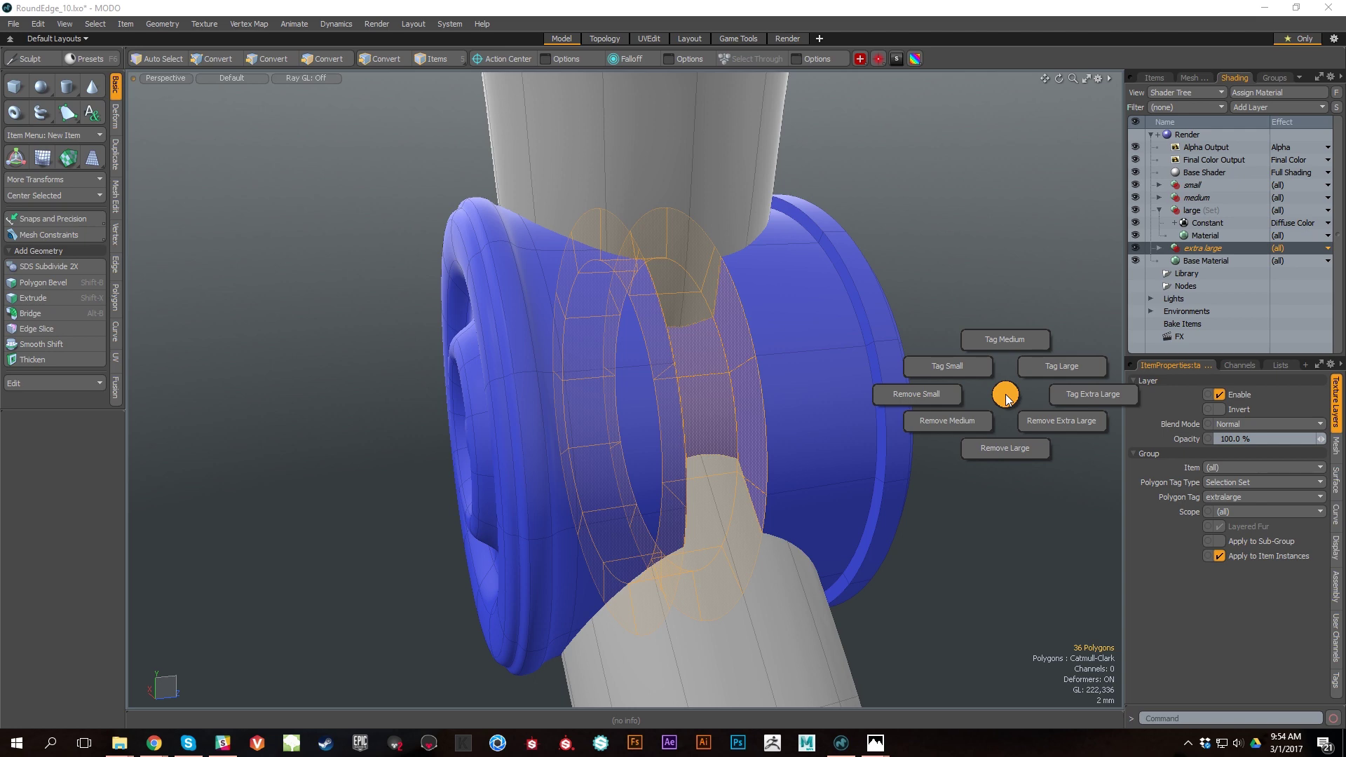
pyautogui.click(1019, 450)
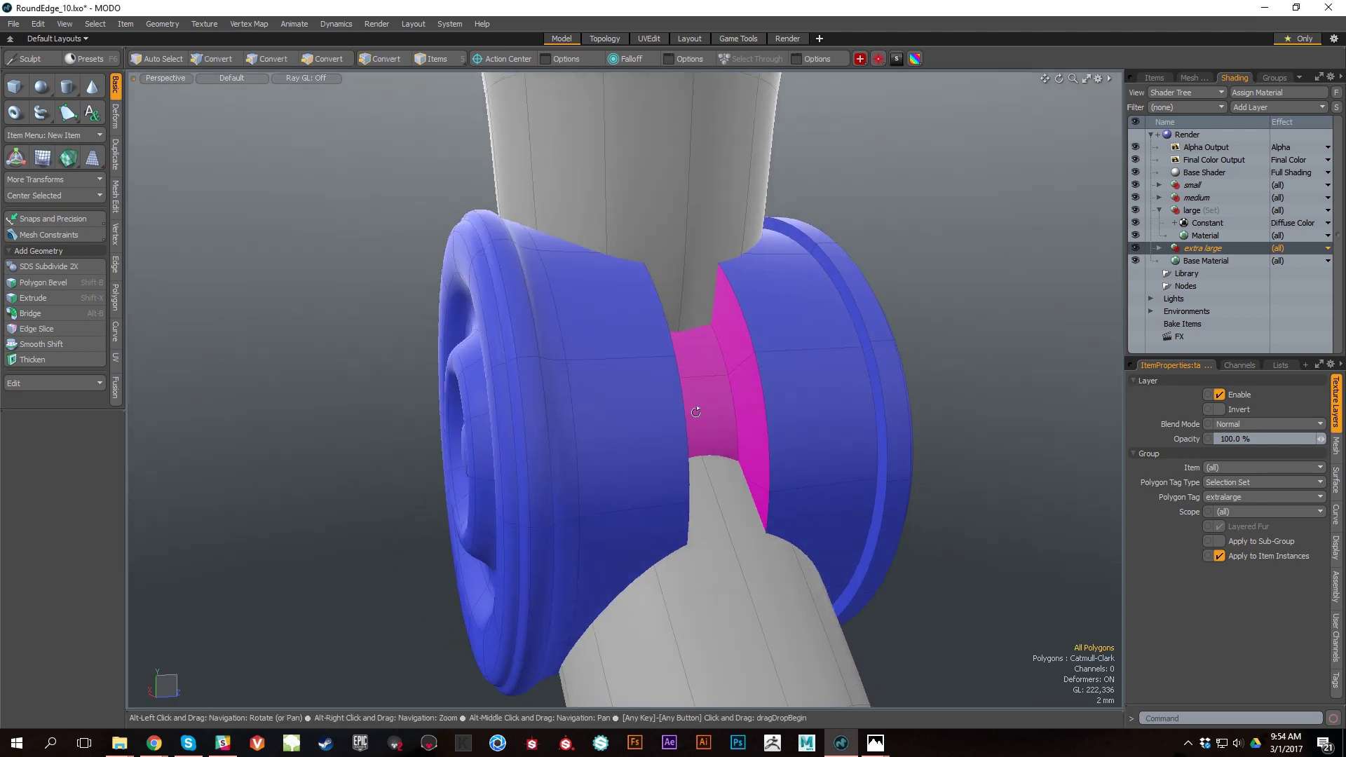
# Step: Reselect the central groove's polygon loop and grow it to include both side walls
pyautogui.keyDown('alt'); pyautogui.moveTo(696, 413); pyautogui.dragTo(659, 372); pyautogui.keyUp('alt')
pyautogui.moveTo(668, 316)
pyautogui.mouseDown()
pyautogui.moveTo(692, 417)
pyautogui.moveTo(603, 393)
pyautogui.mouseUp()
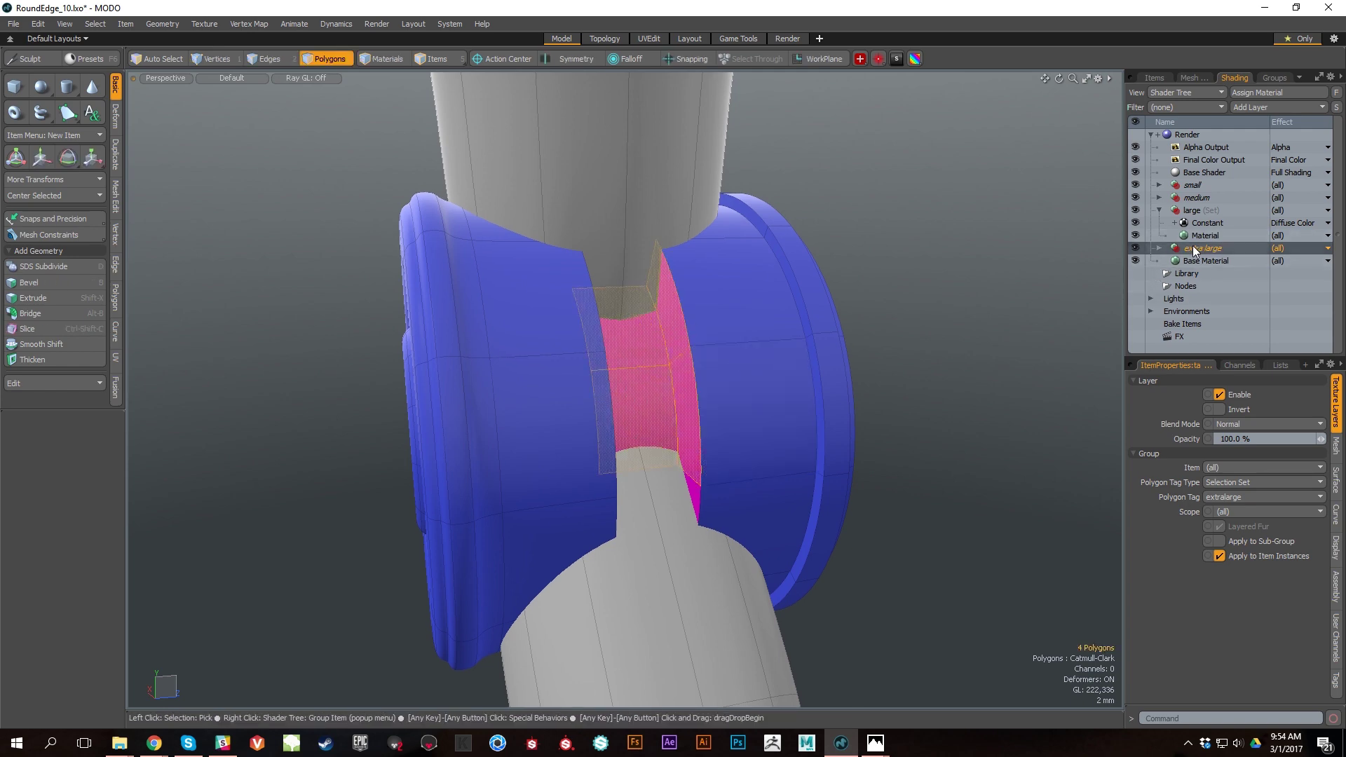
pyautogui.moveTo(702, 379)
pyautogui.keyDown('alt'); pyautogui.mouseDown()
pyautogui.moveTo(698, 367)
pyautogui.moveTo(730, 384)
pyautogui.moveTo(719, 378)
pyautogui.mouseUp(); pyautogui.keyUp('alt')
pyautogui.moveTo(596, 351); pyautogui.dragTo(624, 440)
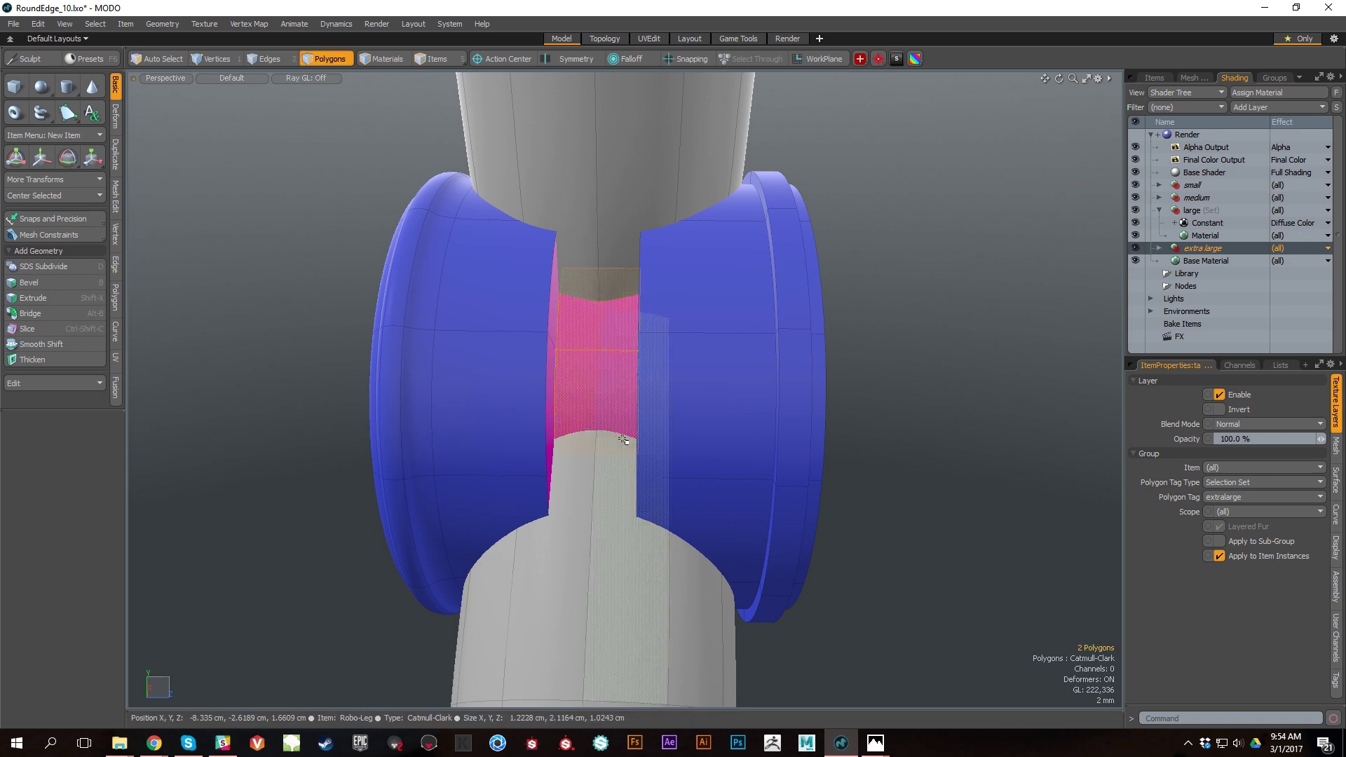
pyautogui.press('l')
pyautogui.hotkey('shift', 'Up')
pyautogui.keyDown('alt'); pyautogui.moveTo(624, 439); pyautogui.dragTo(881, 370); pyautogui.keyUp('alt')
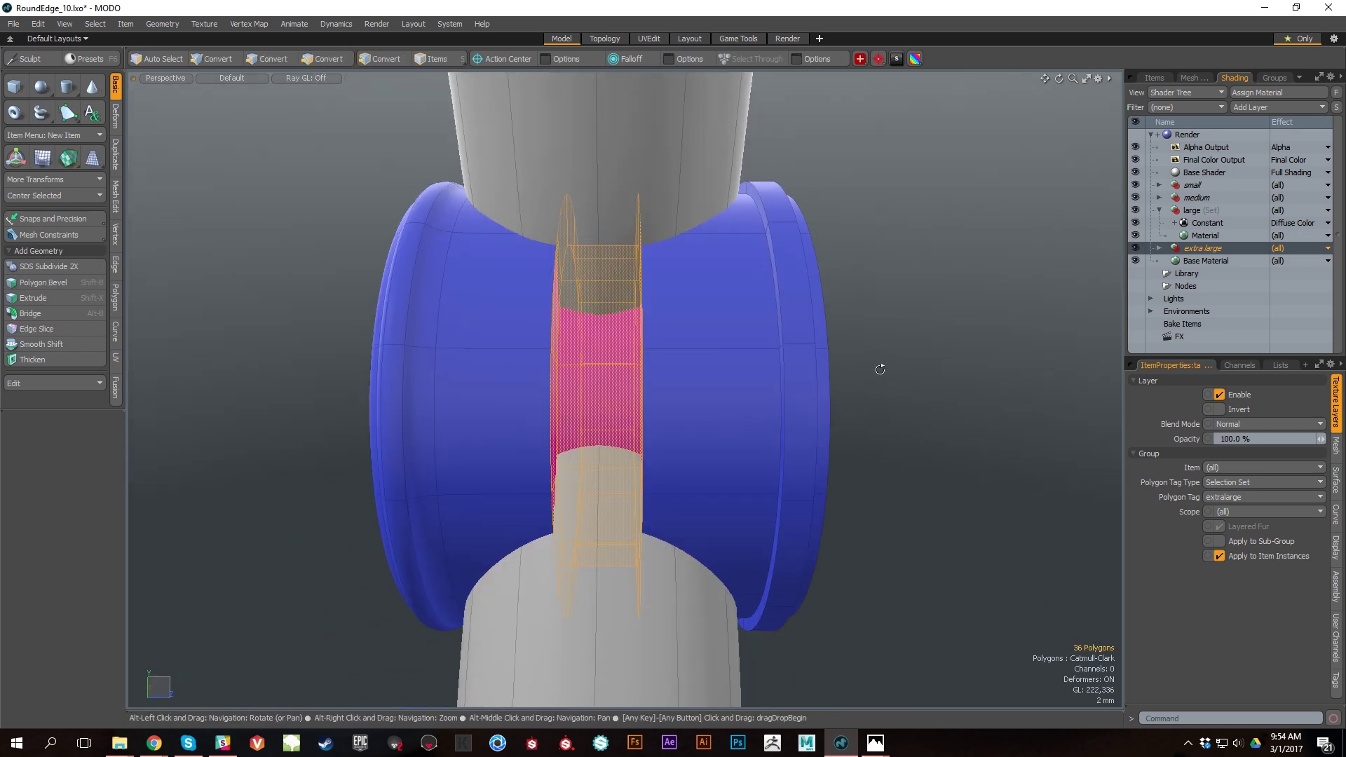
# Step: Preview the joint in the Render layout and hide the Constant color layers of the large and medium groups
pyautogui.click(785, 38)
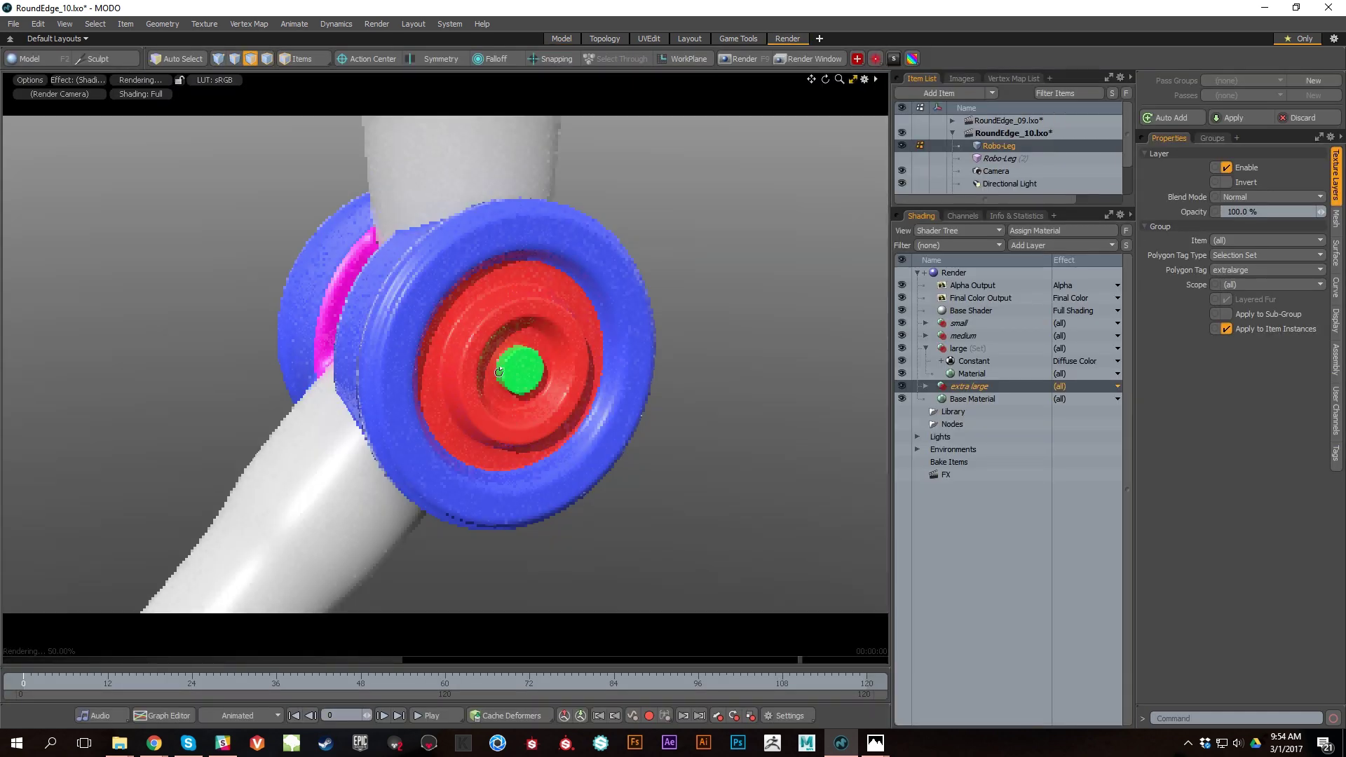
pyautogui.scroll(5, 537, 381)
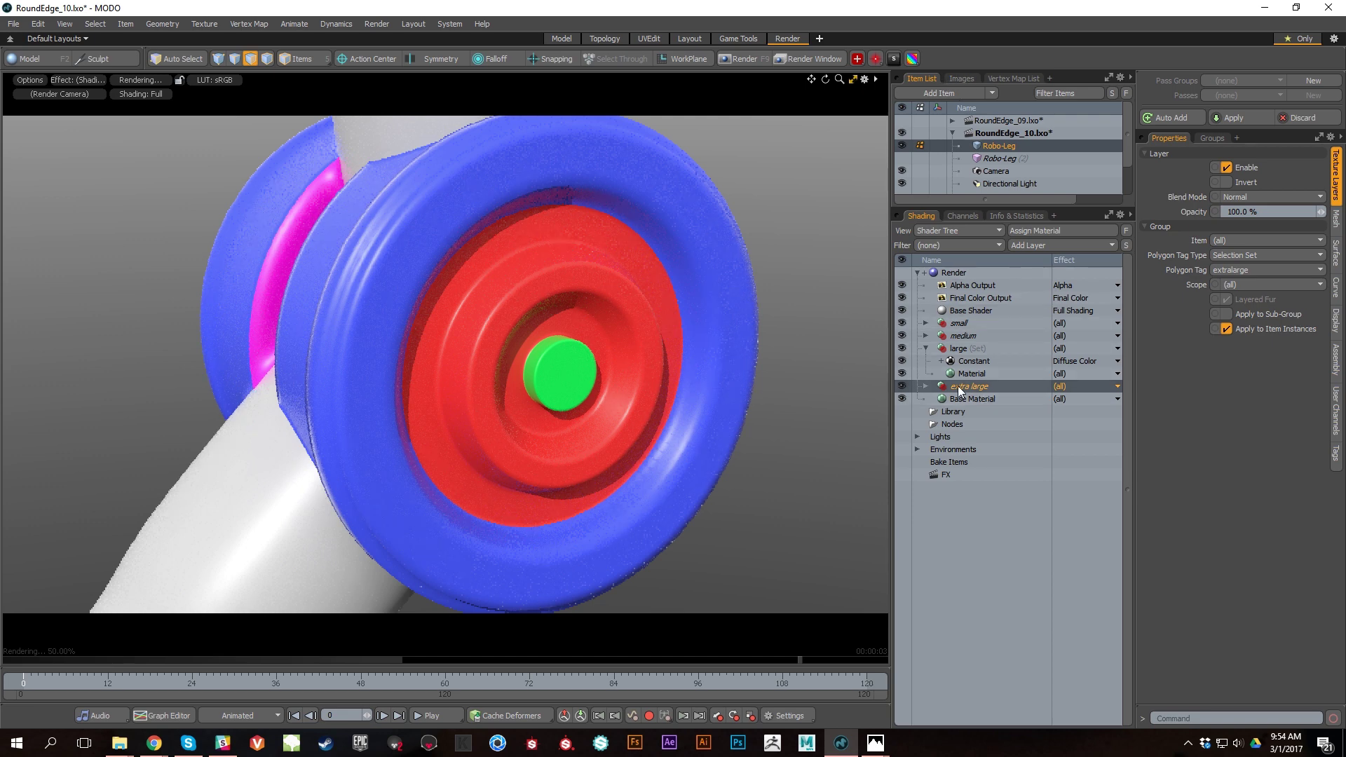
pyautogui.click(901, 361)
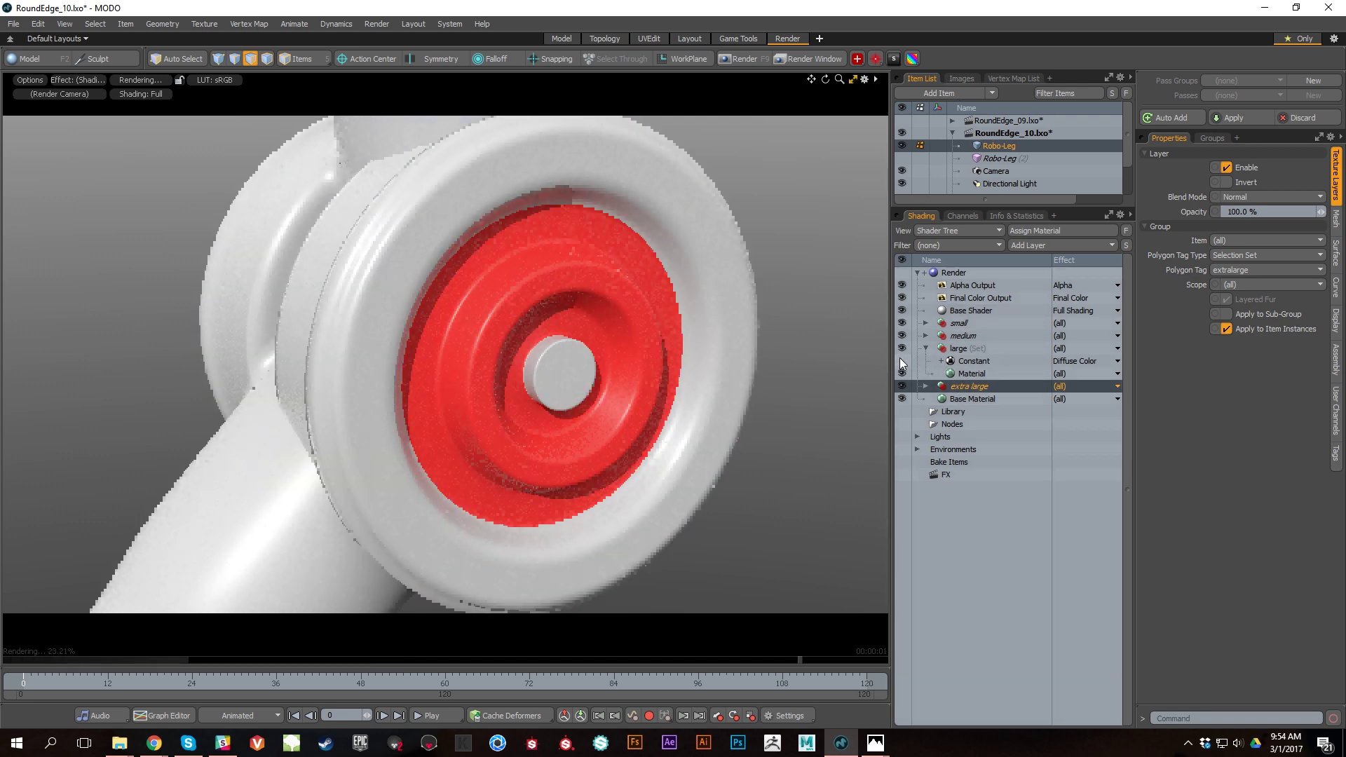
pyautogui.click(927, 335)
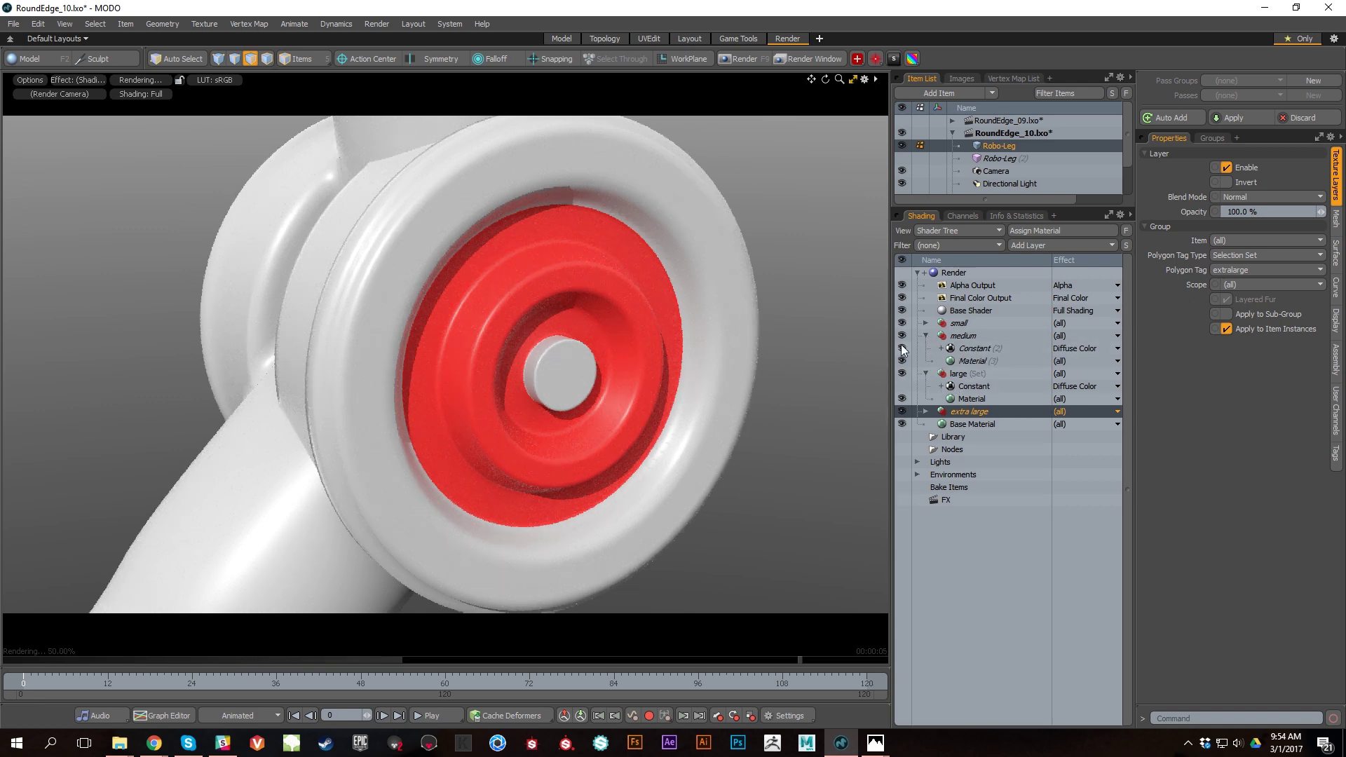
pyautogui.click(902, 349)
pyautogui.click(926, 323)
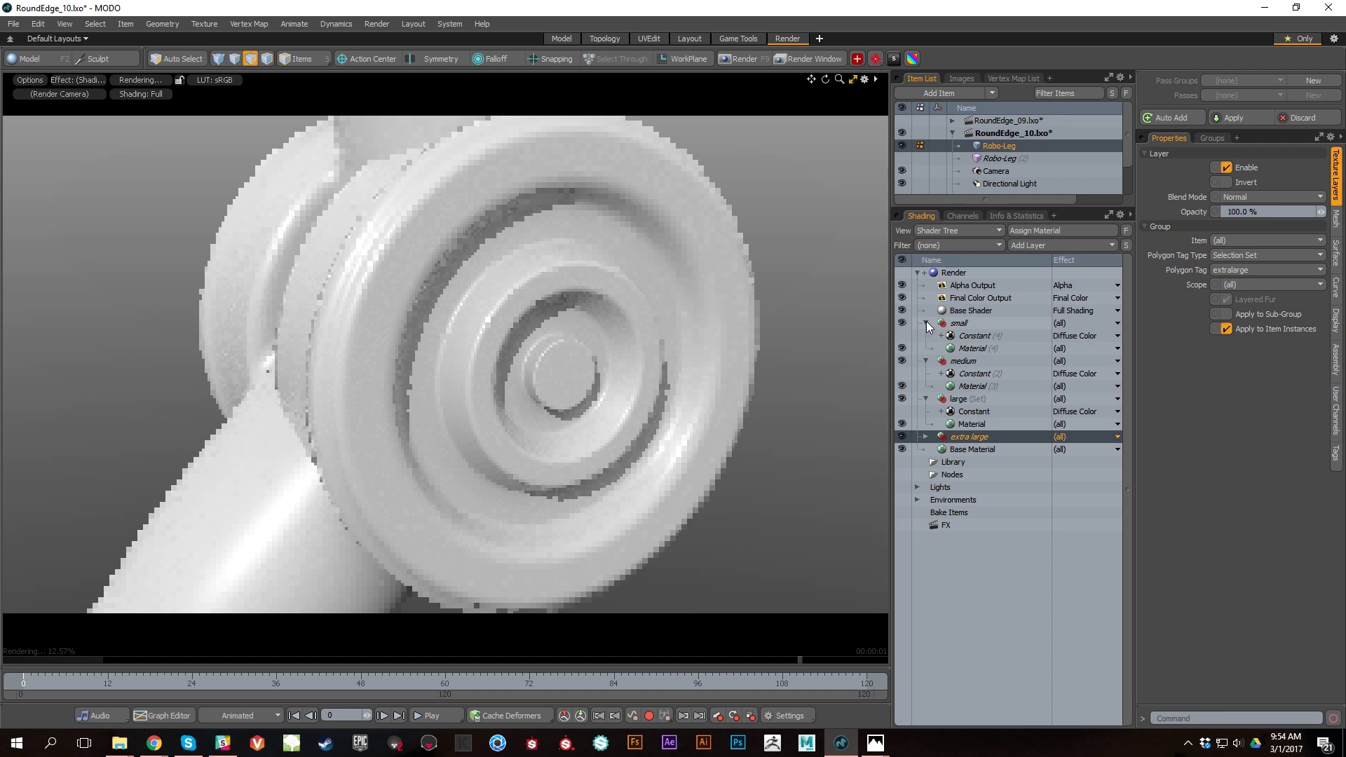
pyautogui.click(926, 322)
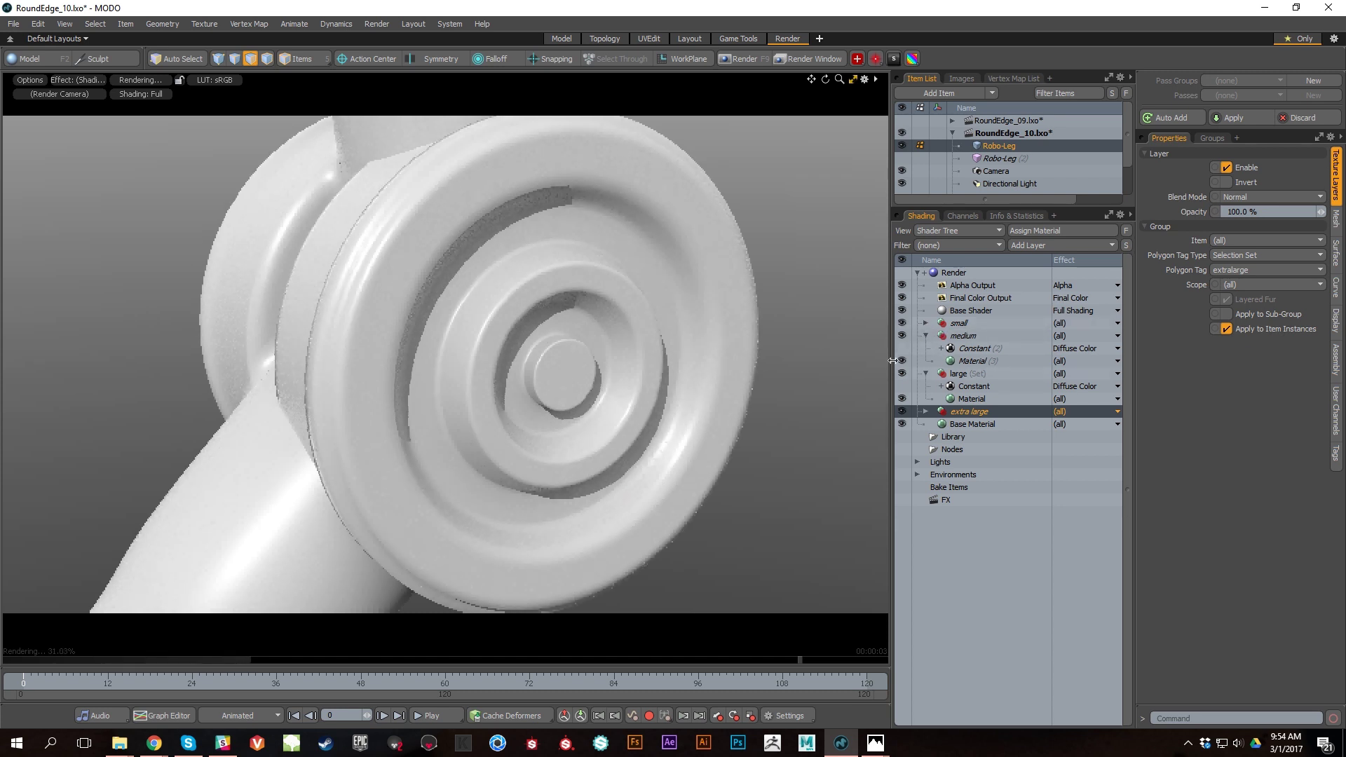
# Step: Create an instance of the large group's Constant layer inside the medium group and delete the medium group's old Constant layer
pyautogui.click(979, 388)
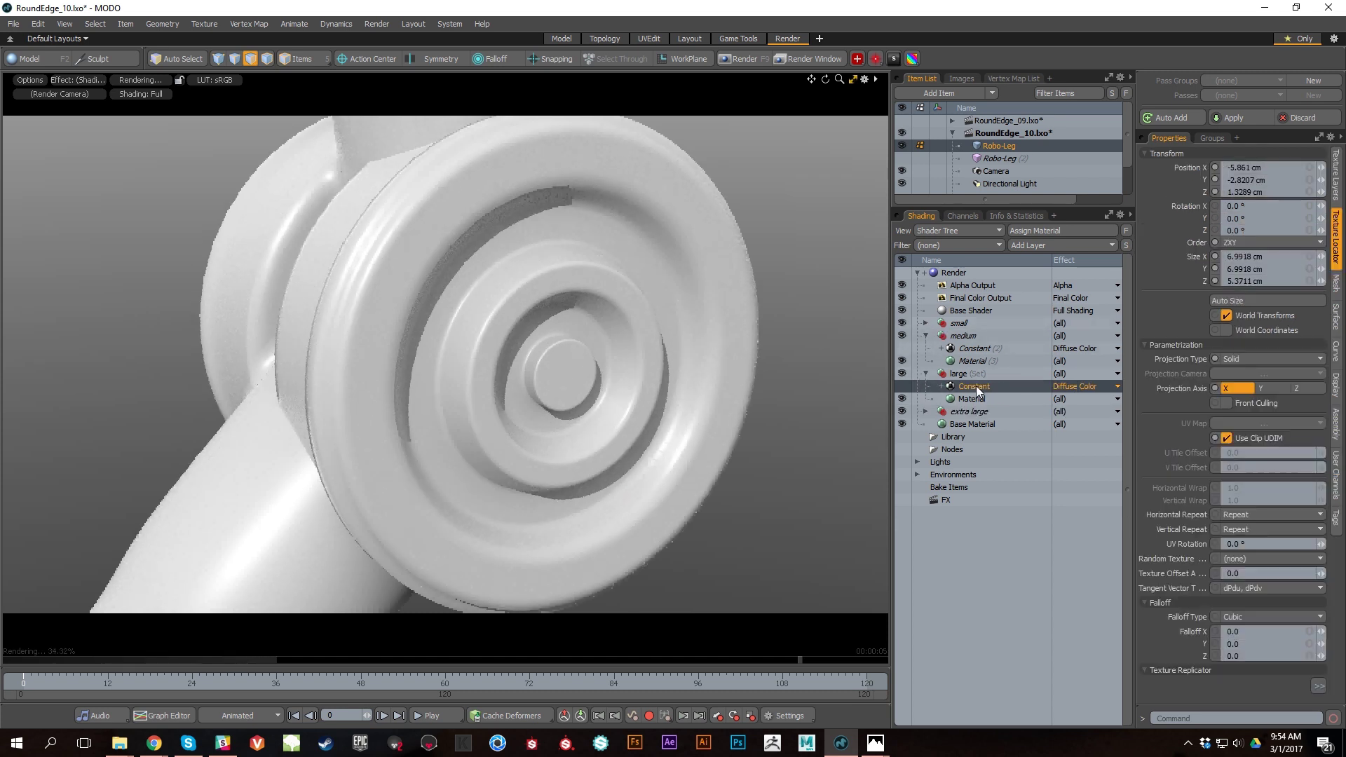
pyautogui.rightClick(978, 385)
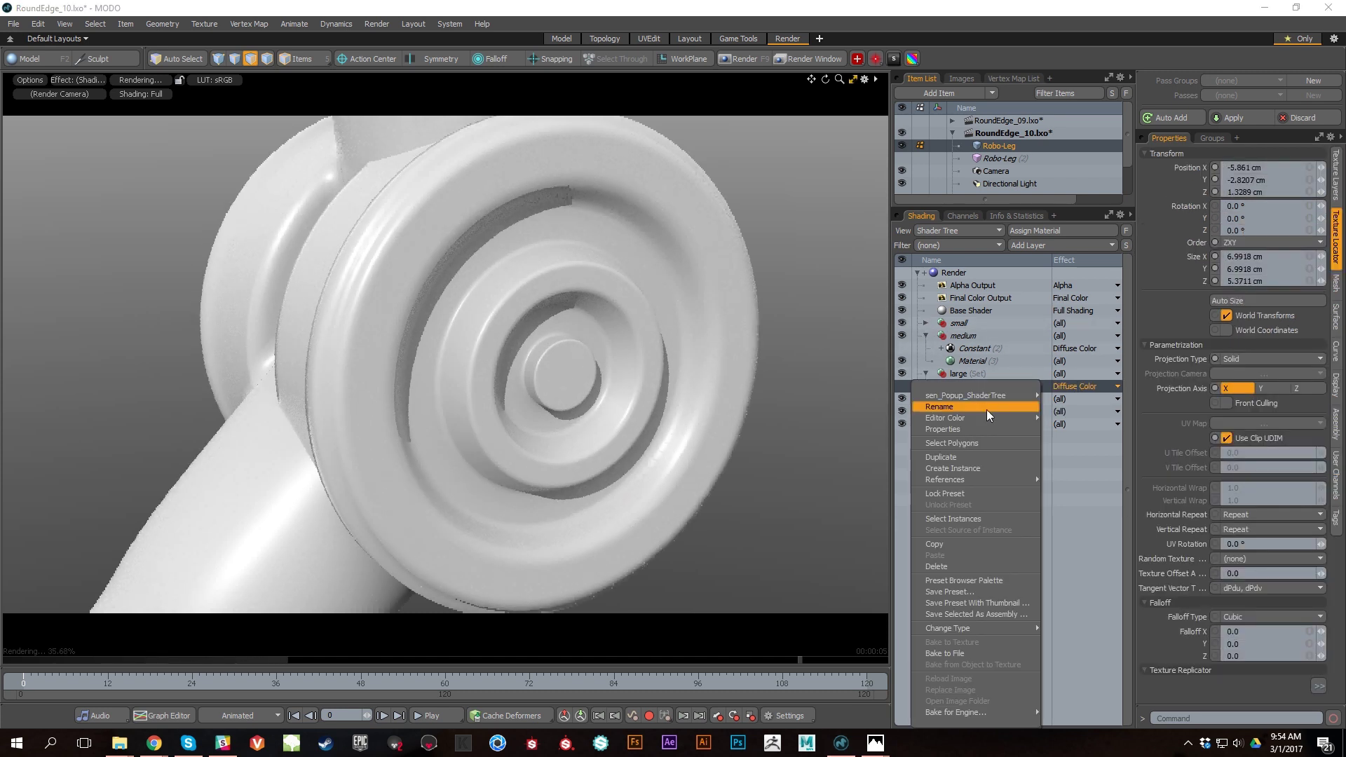
pyautogui.click(966, 469)
pyautogui.moveTo(971, 385); pyautogui.dragTo(974, 349)
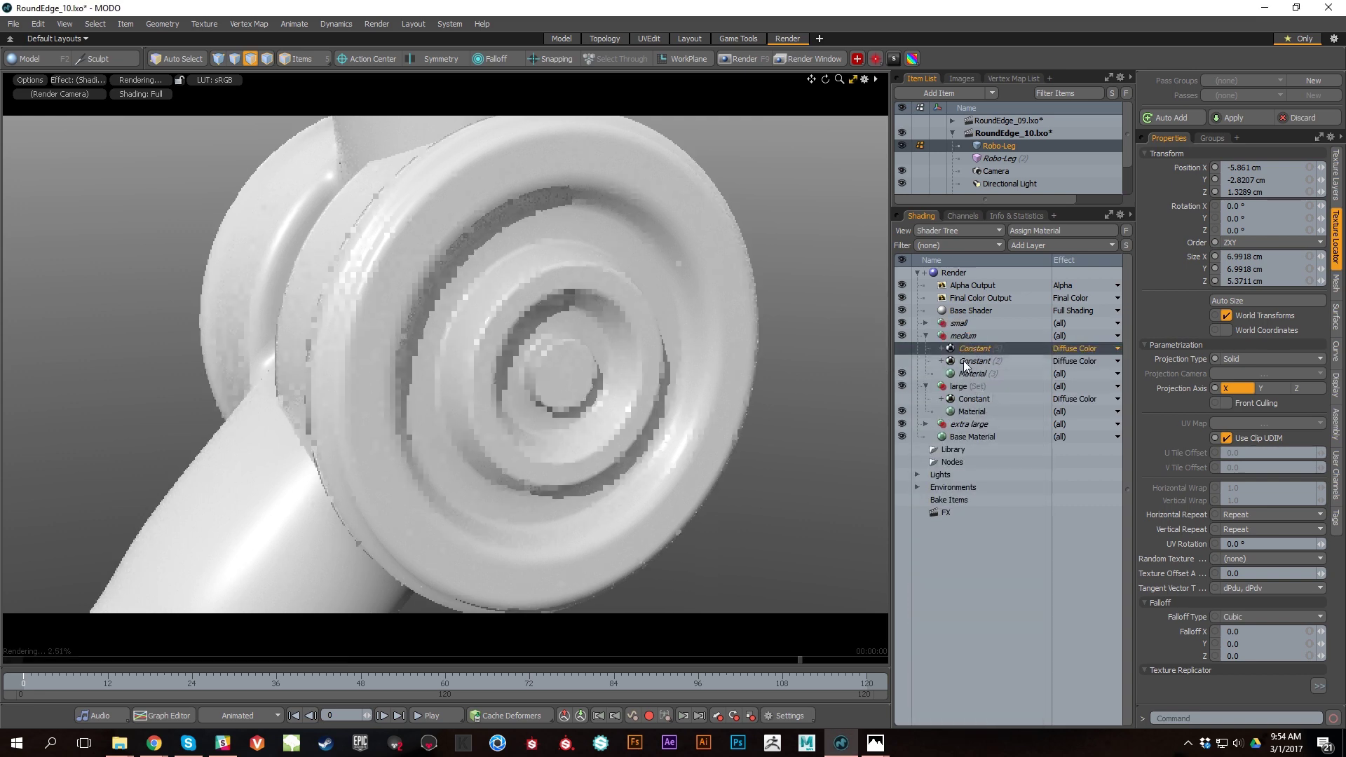
pyautogui.rightClick(979, 363)
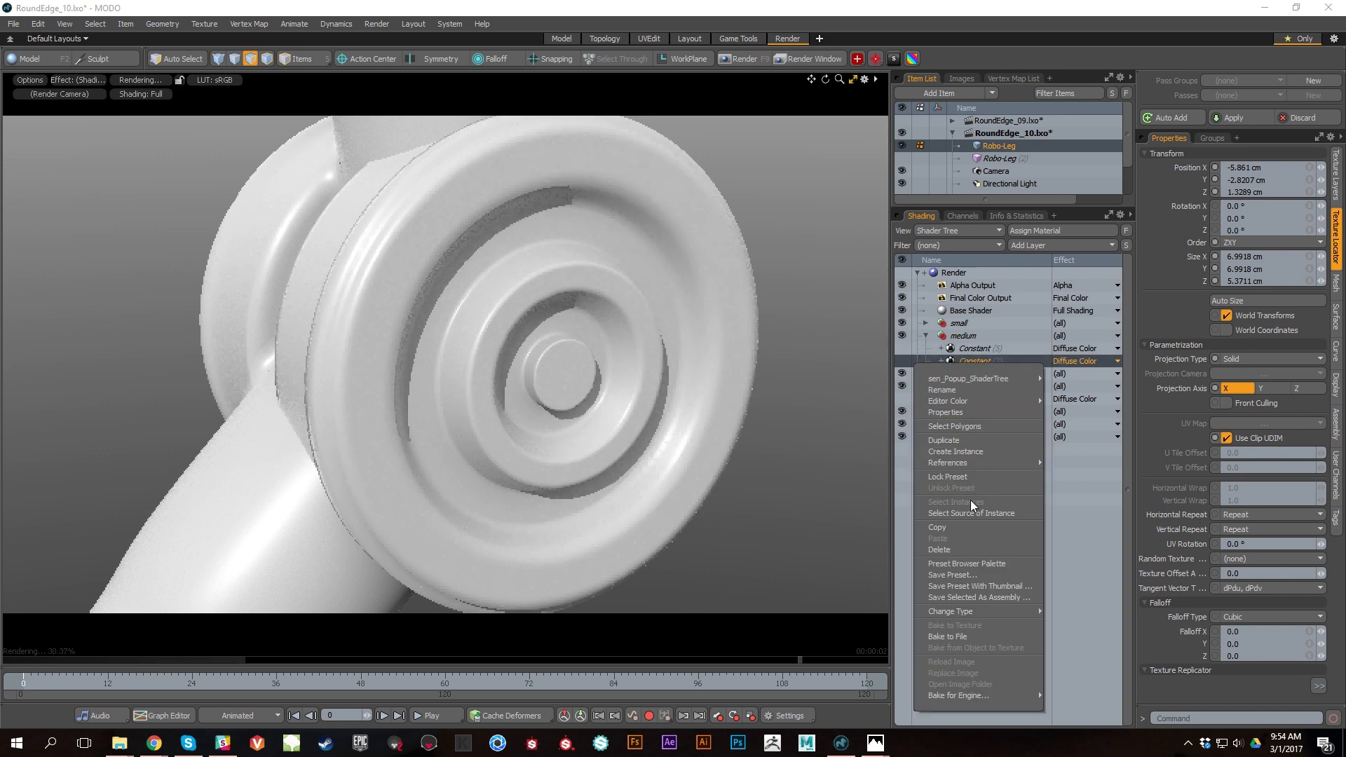
pyautogui.click(962, 550)
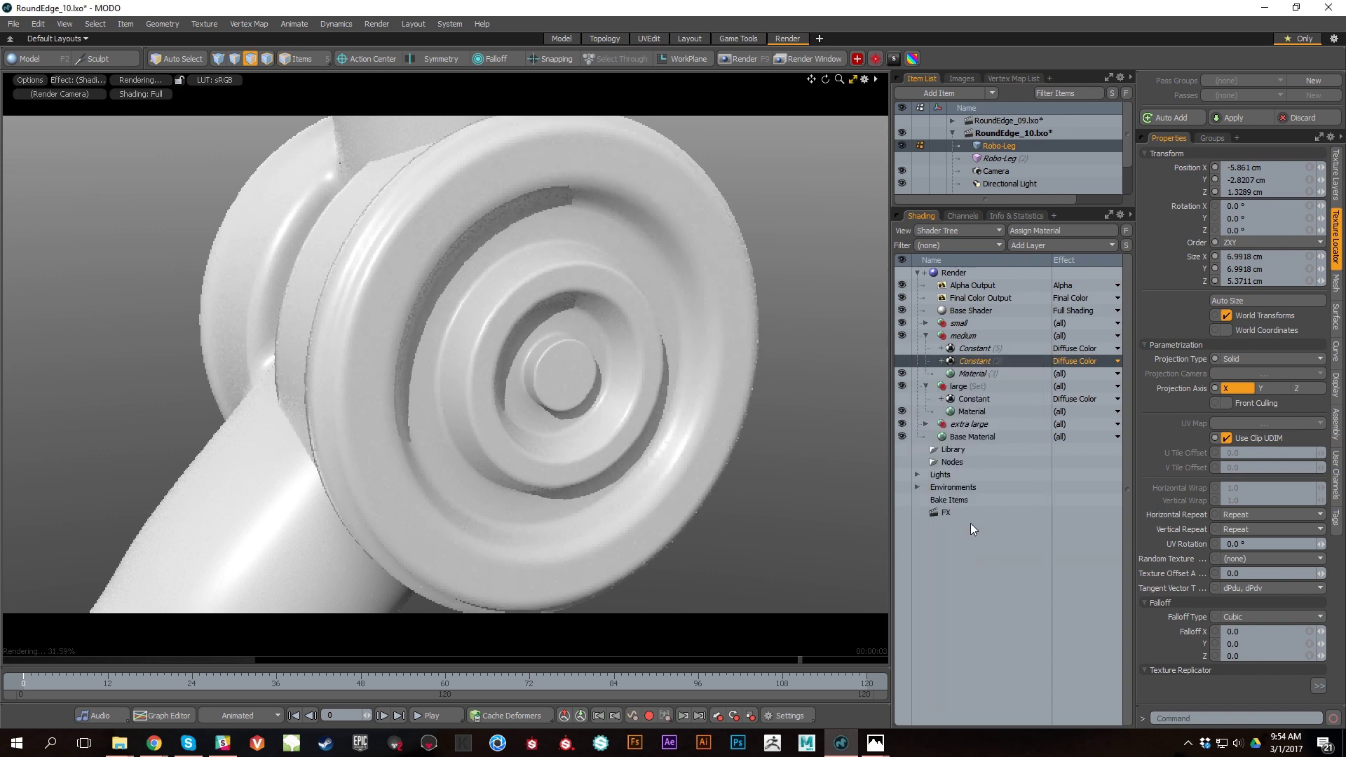
# Step: Set the medium group's remaining Constant to red (0.99, 0.19, 0.19), show the Constant colors and collapse the medium group
pyautogui.click(972, 350)
pyautogui.click(1232, 284)
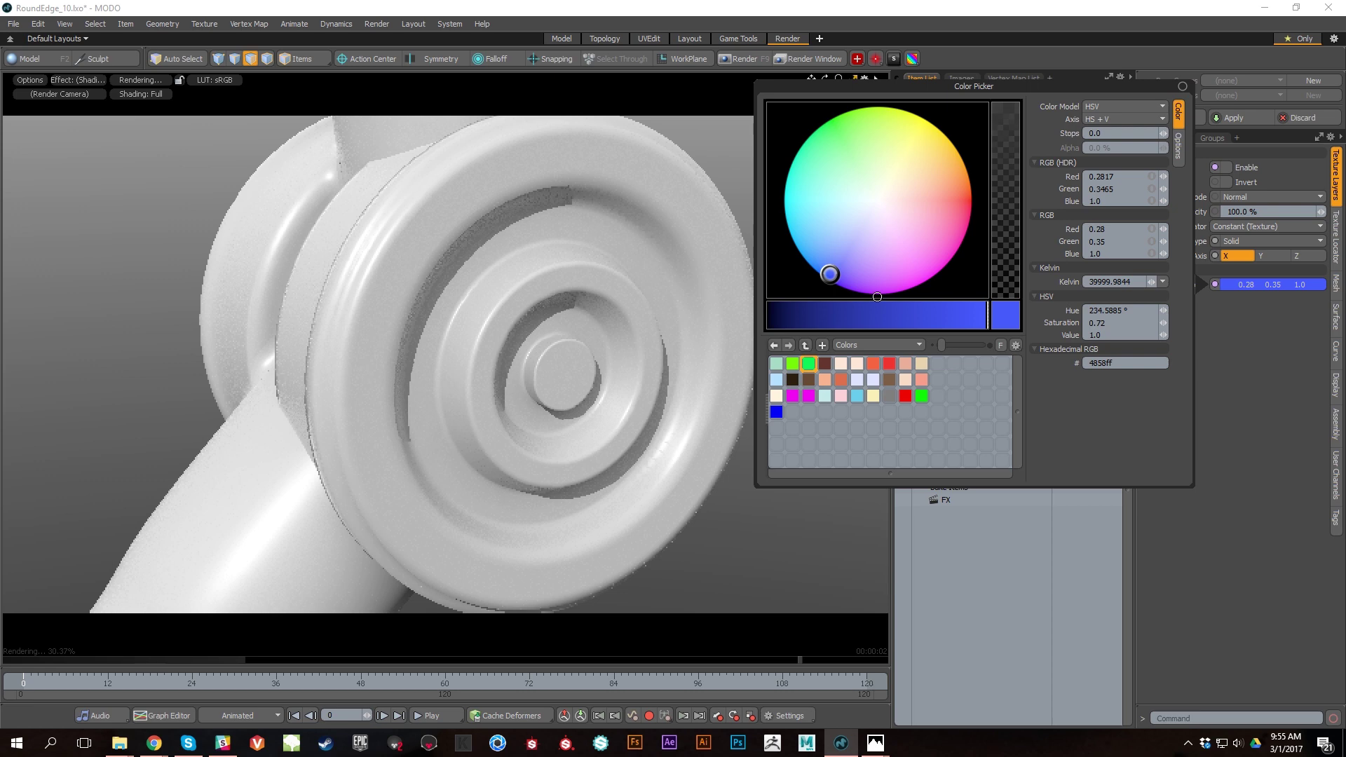
pyautogui.click(890, 363)
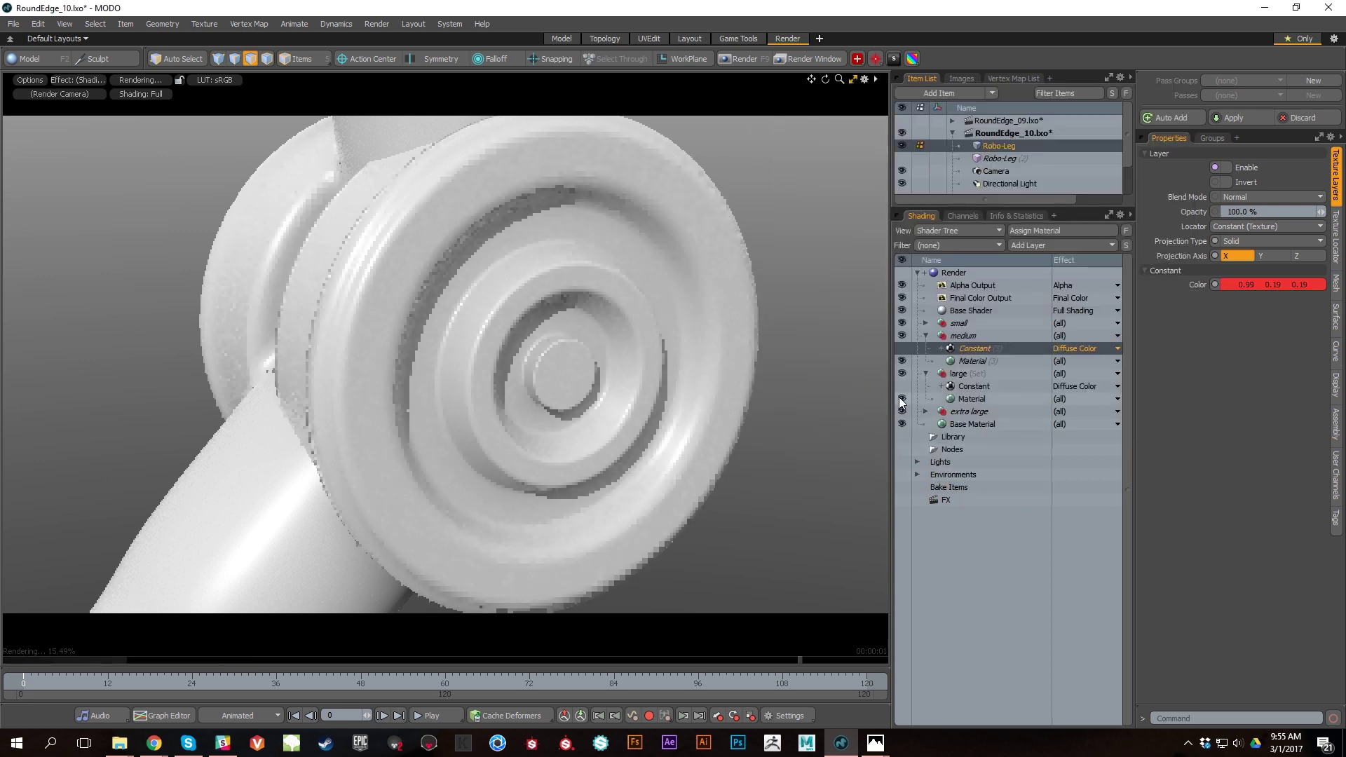
pyautogui.click(902, 348)
pyautogui.click(902, 387)
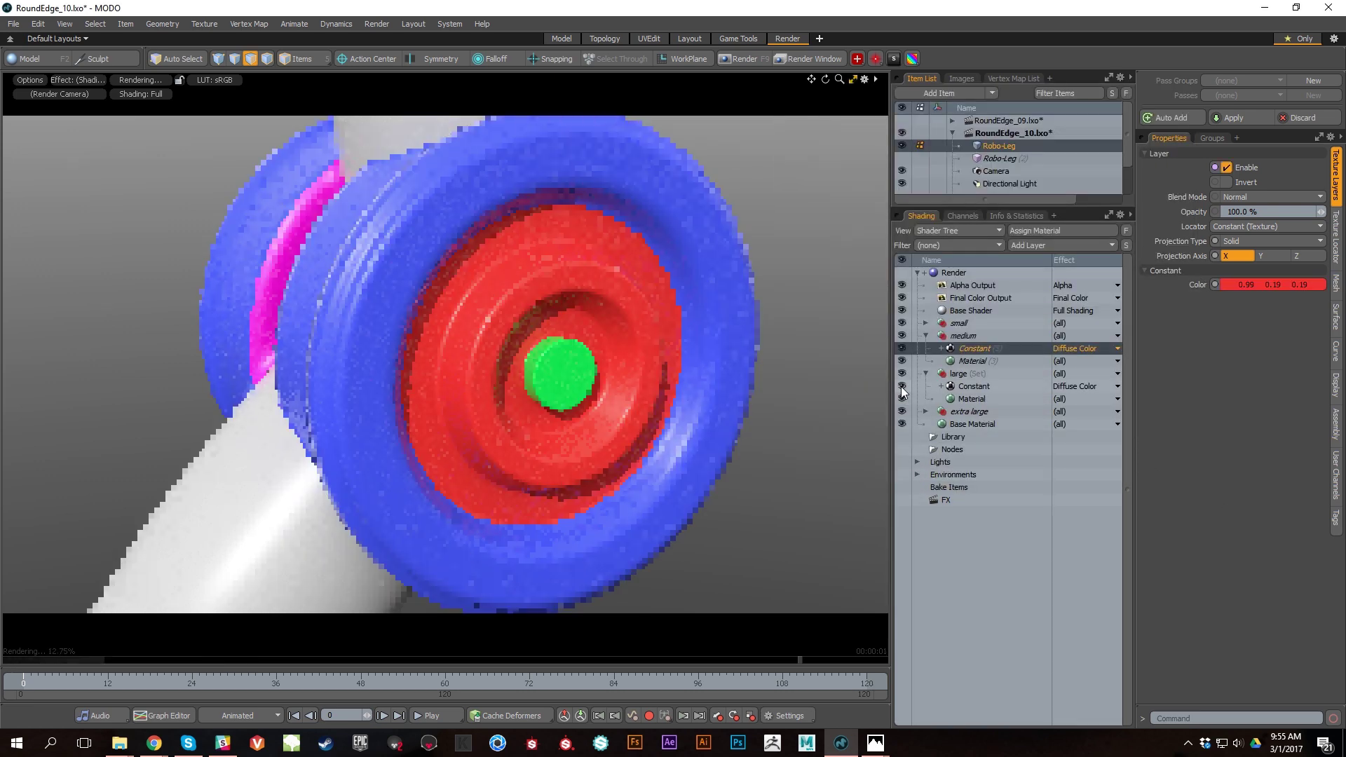
pyautogui.click(928, 335)
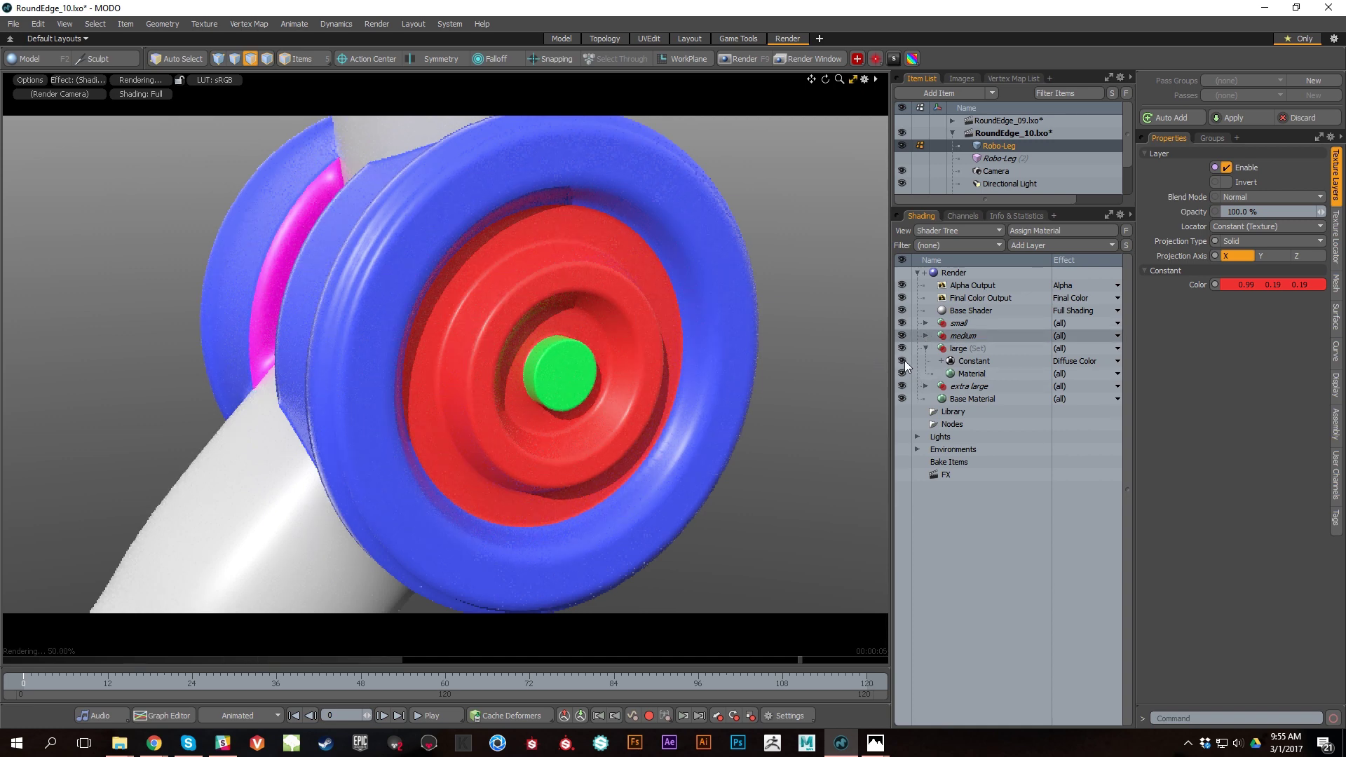
# Step: Hide the large group's Constant layer and examine the joint's rounded edges in the render preview from several angles
pyautogui.click(904, 361)
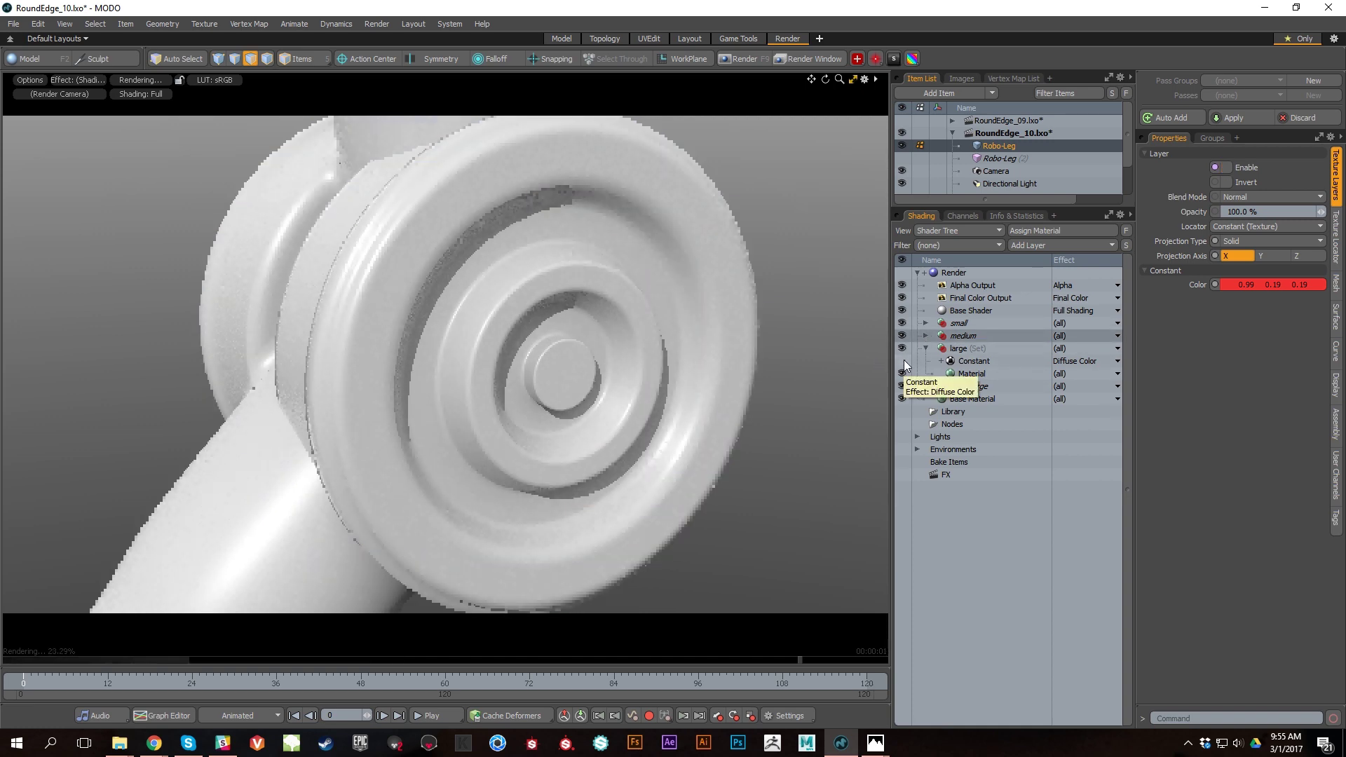
pyautogui.scroll(3, 626, 408)
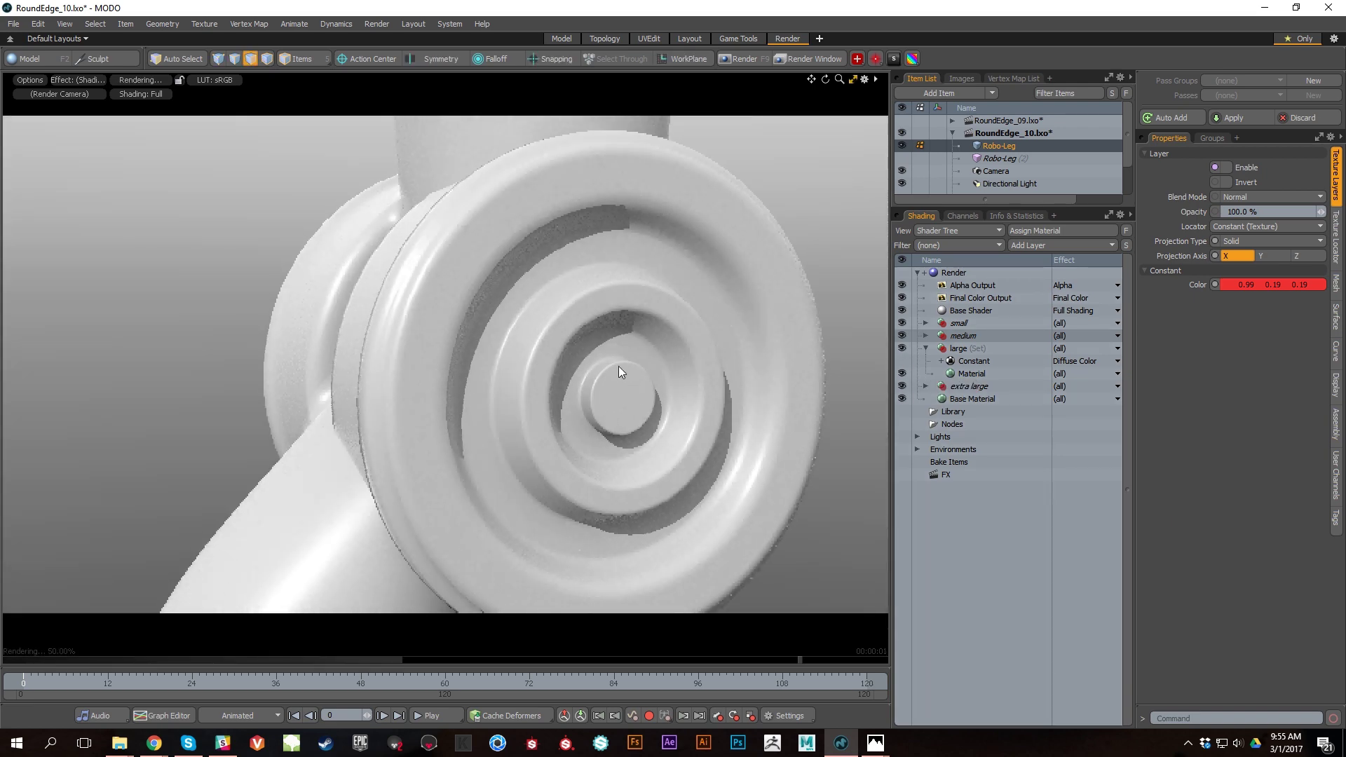
pyautogui.scroll(1, 544, 324)
pyautogui.keyDown('alt'); pyautogui.moveTo(527, 336); pyautogui.dragTo(557, 298); pyautogui.keyUp('alt')
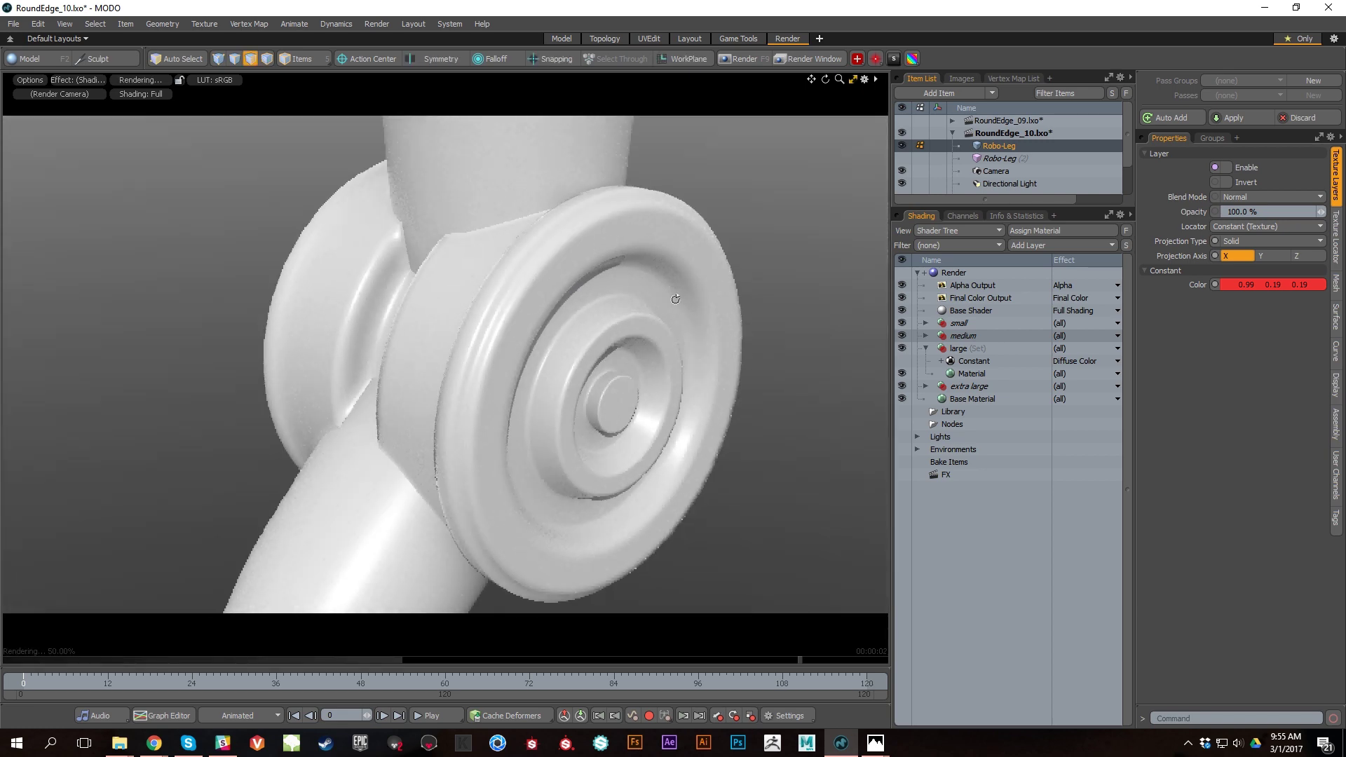
pyautogui.scroll(1, 675, 300)
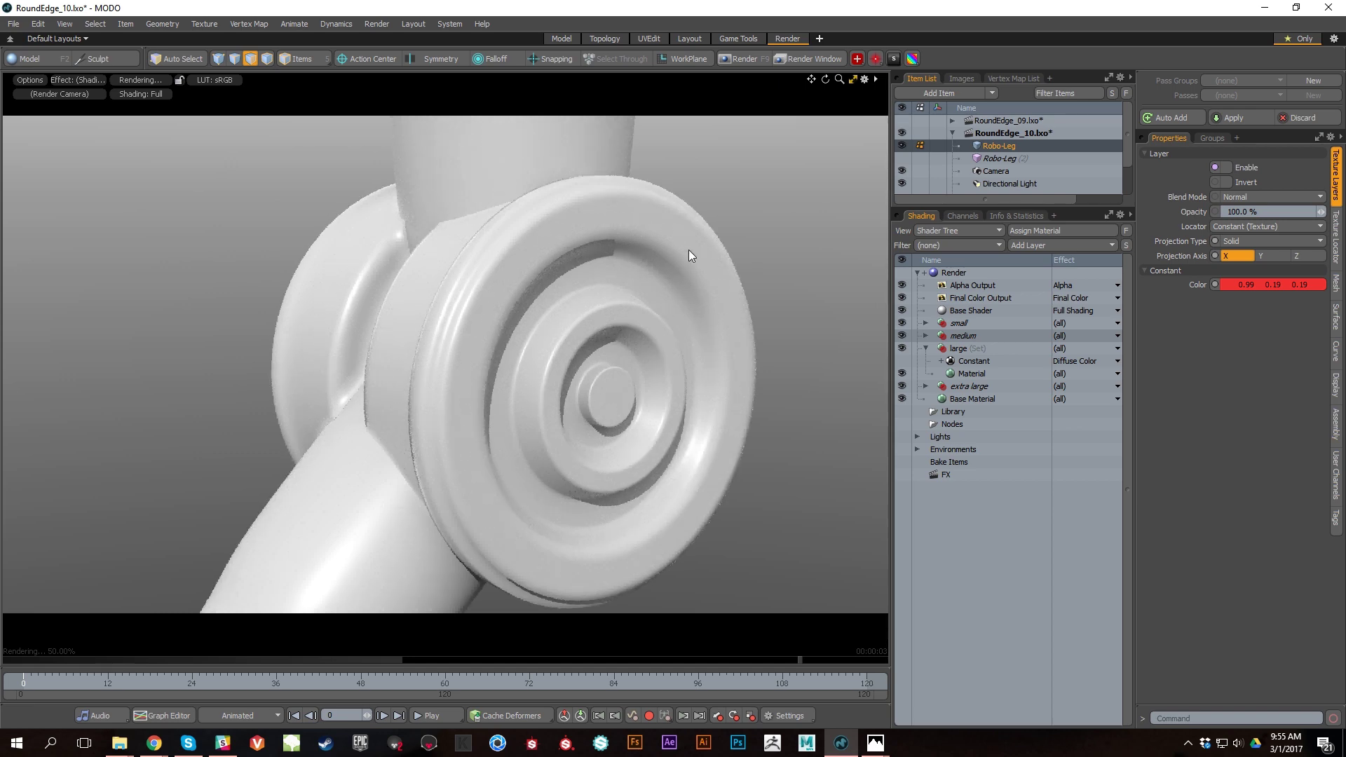
pyautogui.keyDown('alt'); pyautogui.moveTo(697, 262); pyautogui.dragTo(563, 226); pyautogui.keyUp('alt')
pyautogui.keyDown('alt'); pyautogui.moveTo(606, 290); pyautogui.dragTo(516, 328); pyautogui.keyUp('alt')
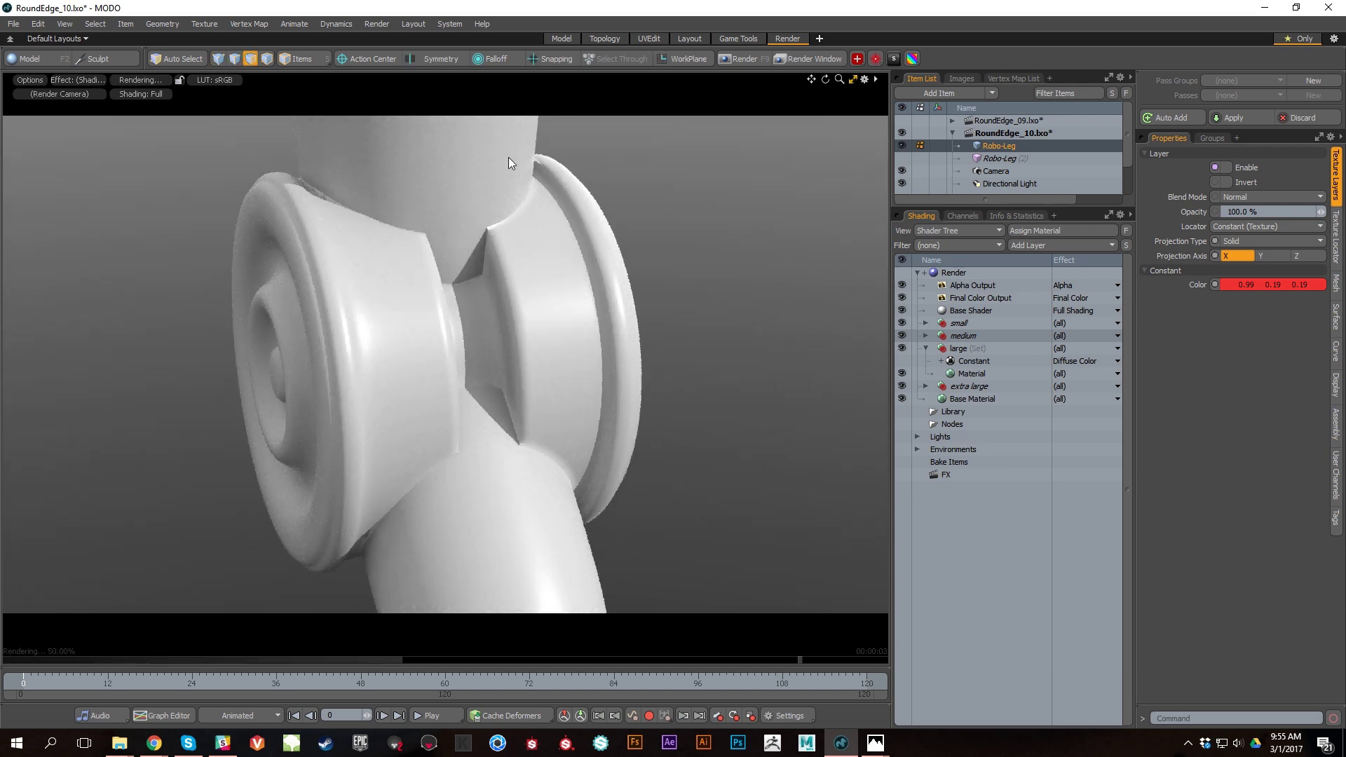
# Step: Show the Constant colors in the Model layout, tag the selected central groove polygons as medium round edge and preview the render
pyautogui.click(566, 37)
pyautogui.keyDown('alt'); pyautogui.moveTo(593, 397); pyautogui.dragTo(919, 330); pyautogui.keyUp('alt')
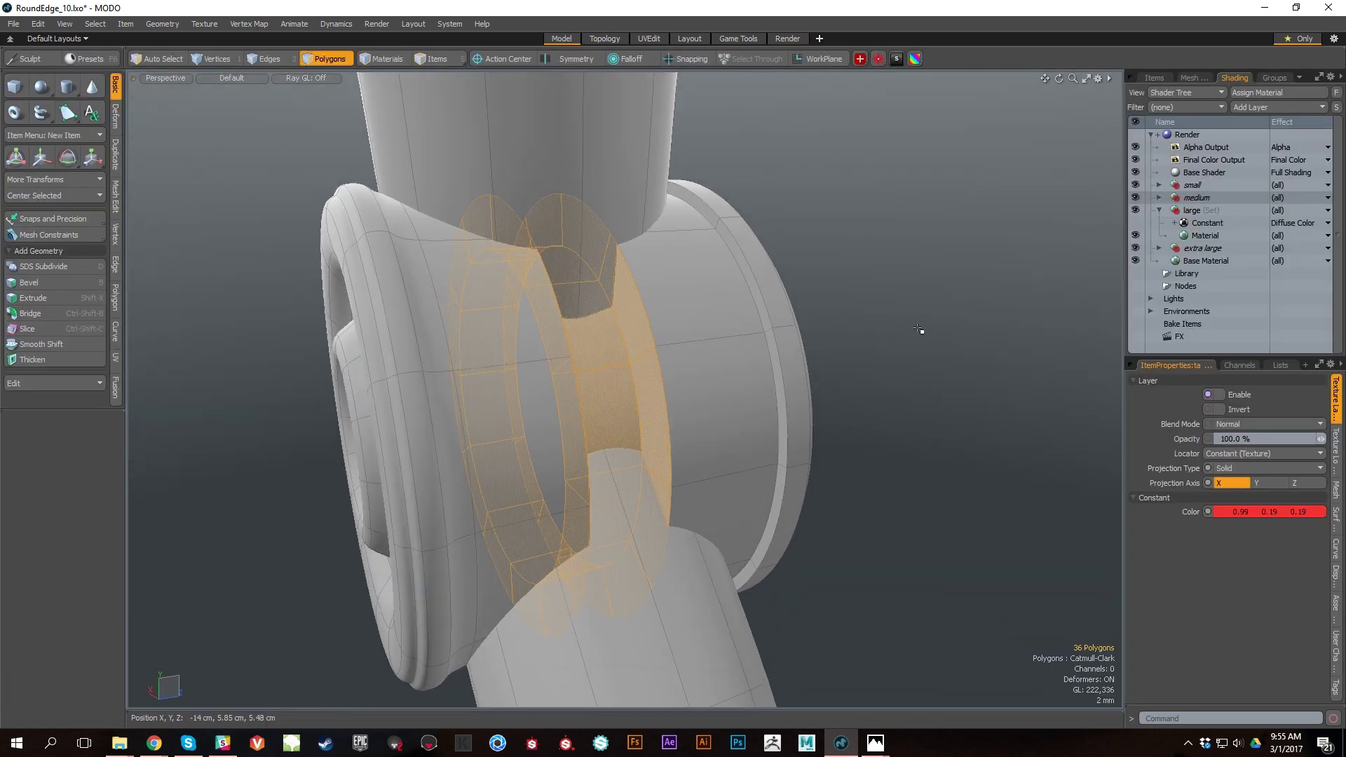
pyautogui.click(1135, 222)
pyautogui.moveTo(886, 366)
pyautogui.keyDown('alt'); pyautogui.mouseDown()
pyautogui.moveTo(917, 367)
pyautogui.moveTo(900, 368)
pyautogui.mouseUp(); pyautogui.keyUp('alt')
pyautogui.hotkey('alt', 'space')
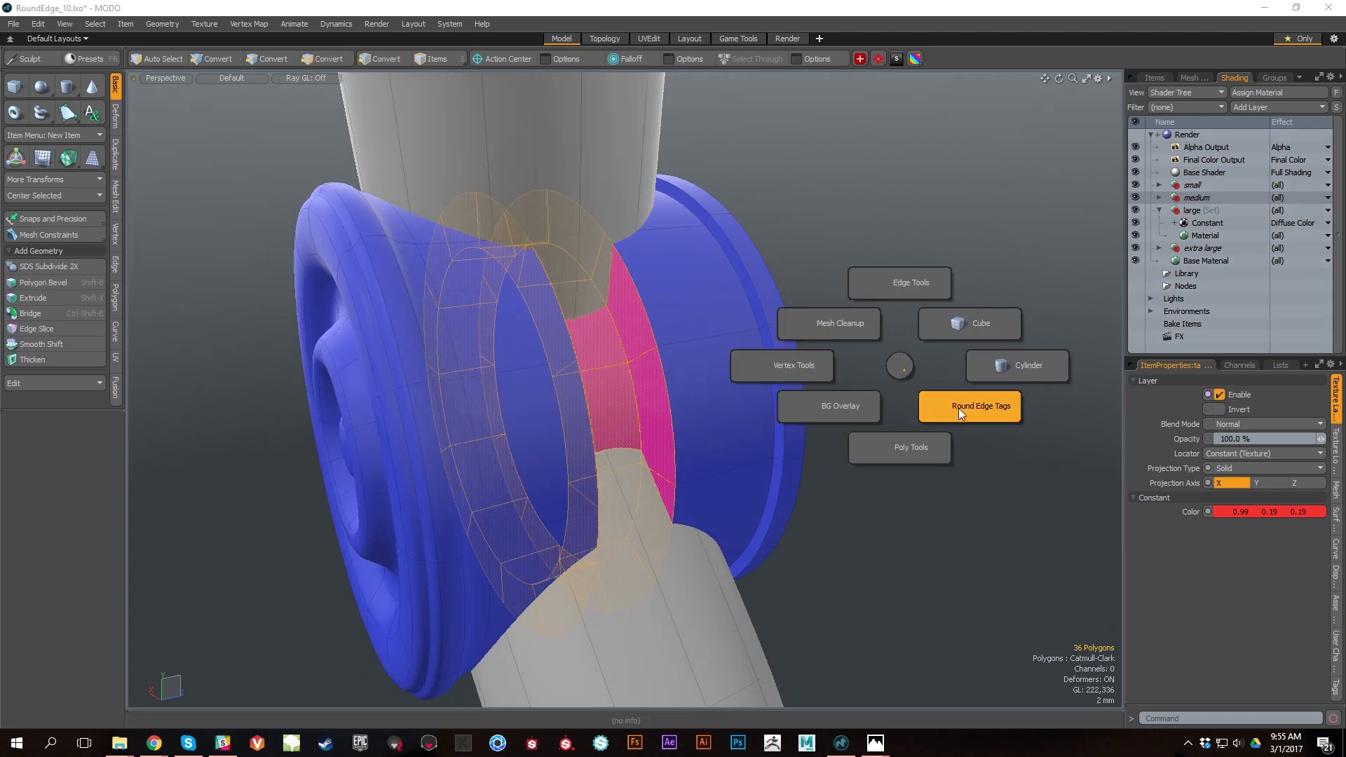
pyautogui.click(958, 408)
pyautogui.click(958, 353)
pyautogui.keyDown('alt'); pyautogui.moveTo(797, 385); pyautogui.dragTo(781, 131); pyautogui.keyUp('alt')
pyautogui.click(788, 44)
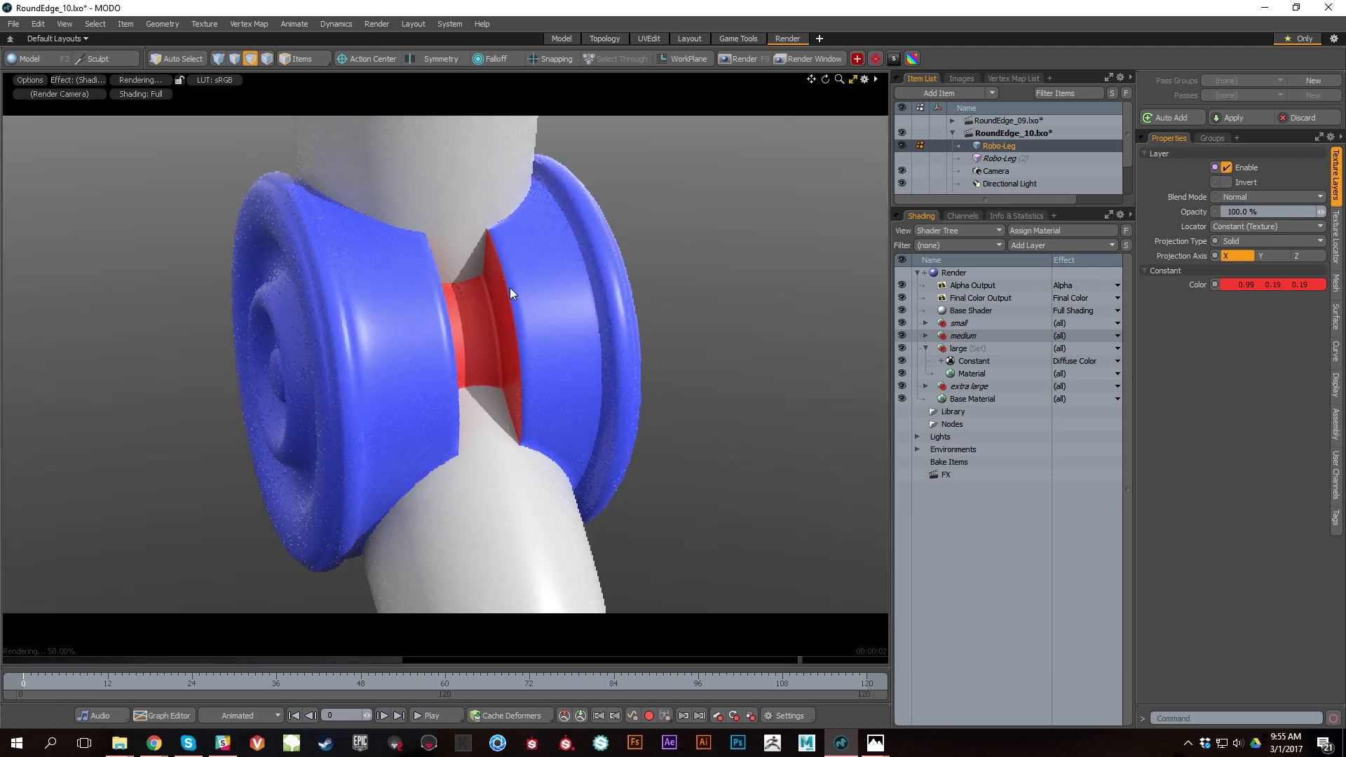
# Step: Examine the central groove in the model and in the render preview with the Constant colors hidden
pyautogui.click(563, 40)
pyautogui.keyDown('alt'); pyautogui.moveTo(695, 372); pyautogui.dragTo(817, 343); pyautogui.keyUp('alt')
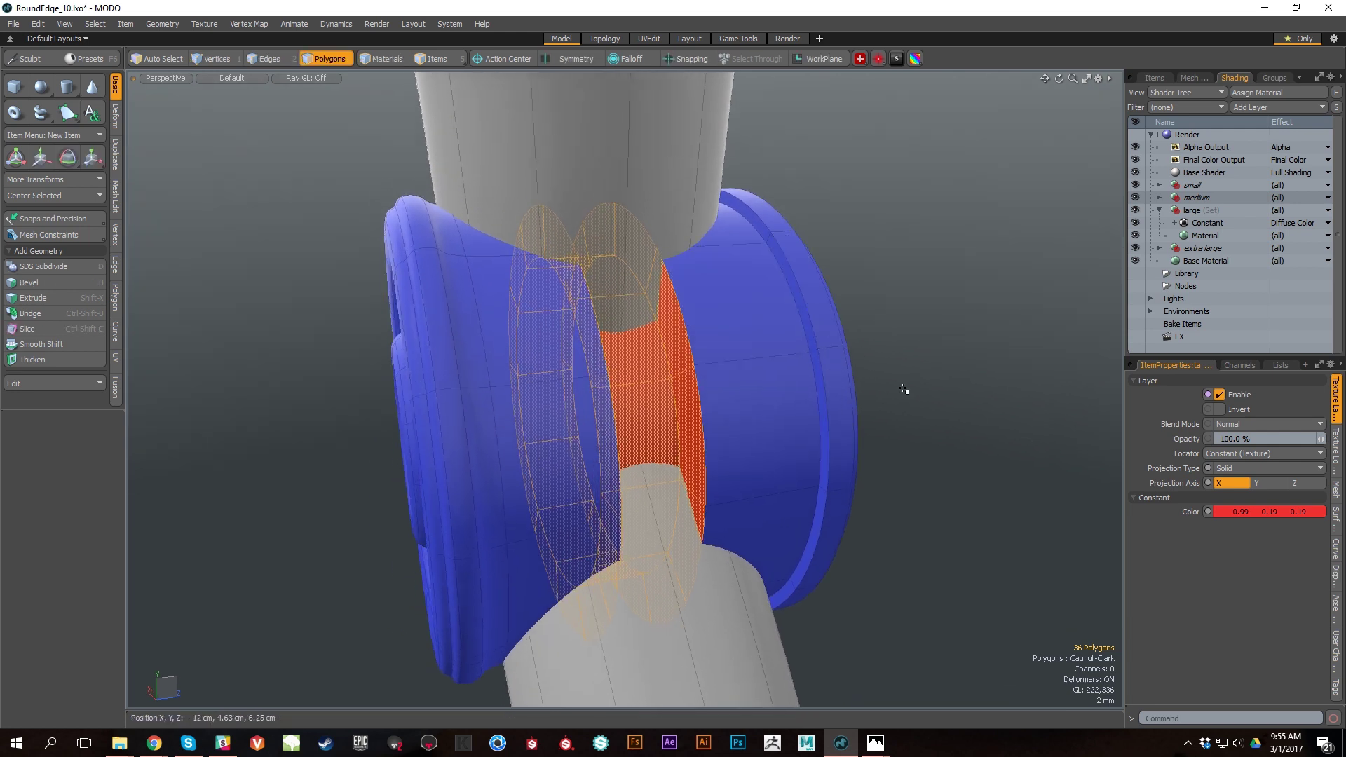
pyautogui.press('2')
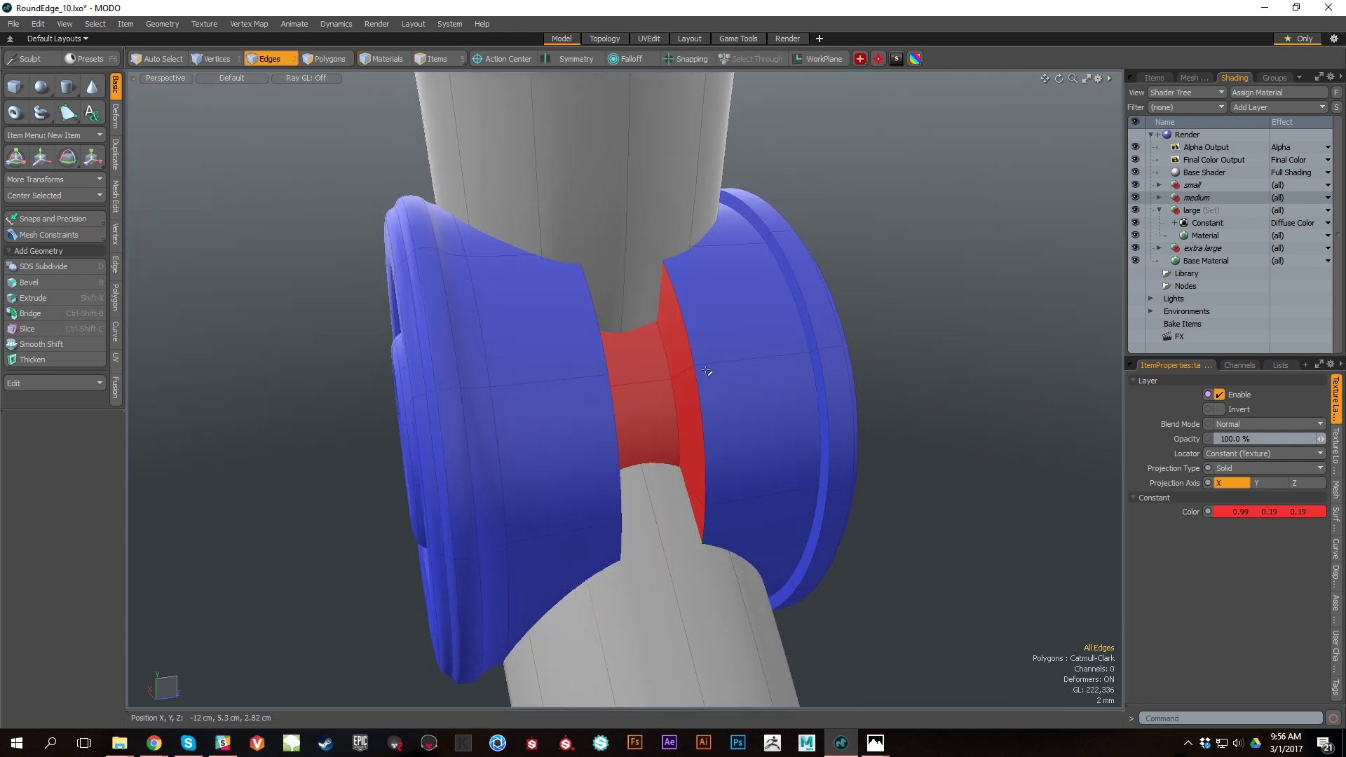
pyautogui.moveTo(639, 380)
pyautogui.keyDown('alt'); pyautogui.mouseDown()
pyautogui.moveTo(709, 355)
pyautogui.moveTo(665, 373)
pyautogui.mouseUp(); pyautogui.keyUp('alt')
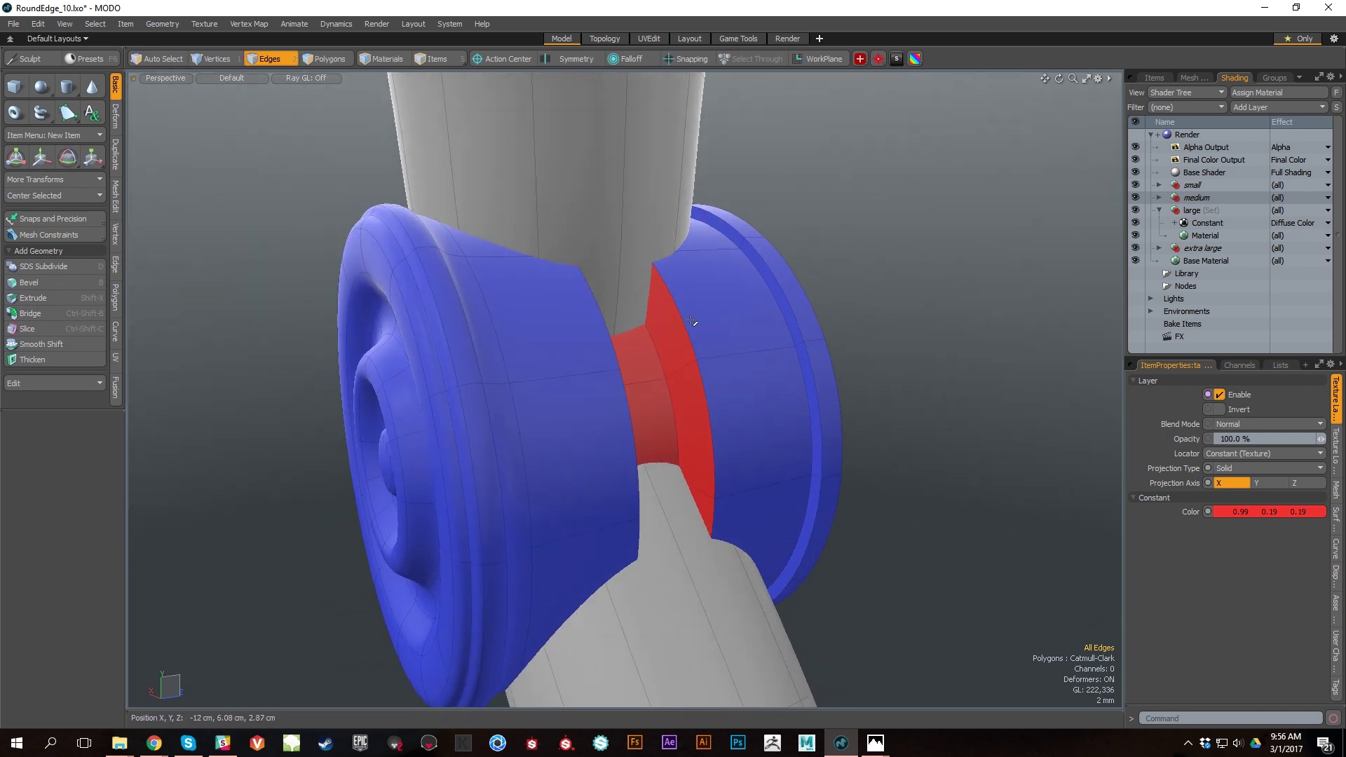
pyautogui.click(777, 37)
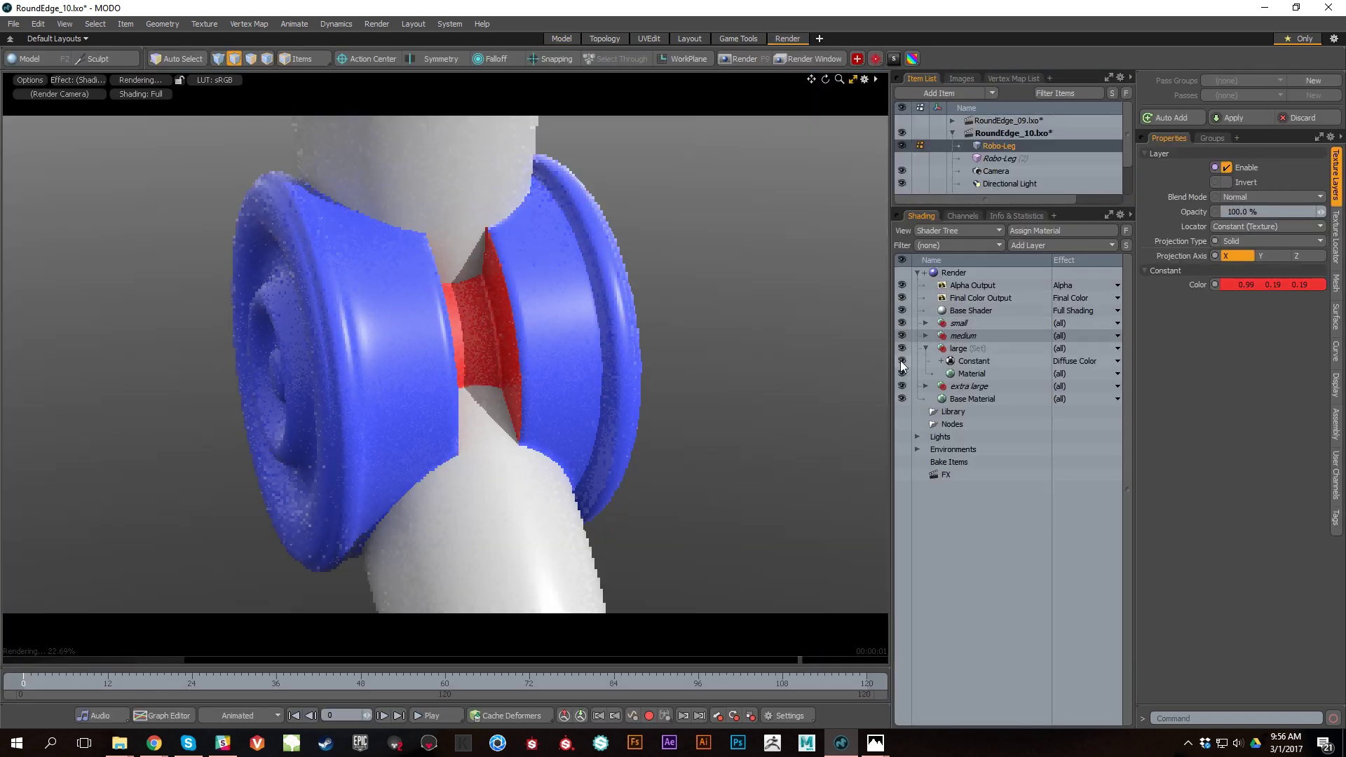
pyautogui.click(902, 362)
pyautogui.keyDown('alt'); pyautogui.moveTo(525, 339); pyautogui.dragTo(574, 371); pyautogui.keyUp('alt')
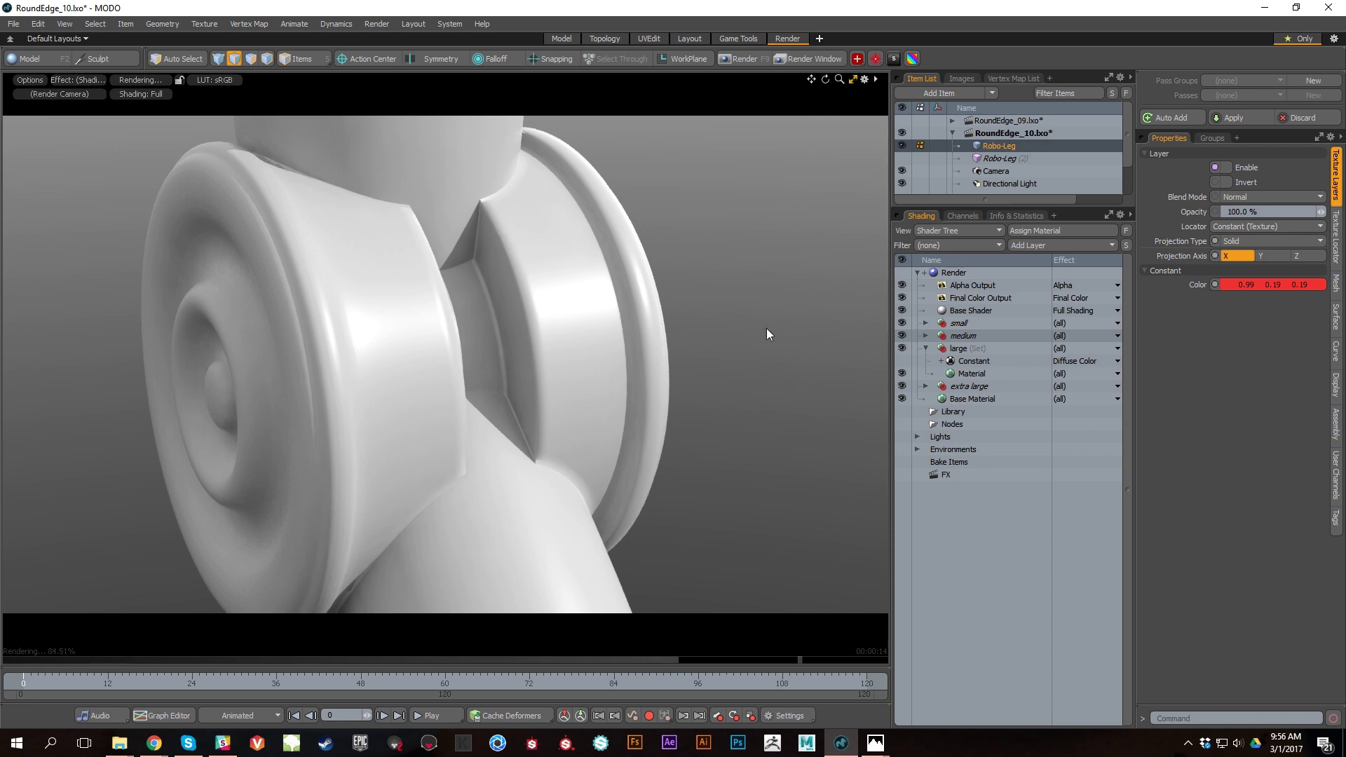
# Step: Show the Constant colors and add an edge loop beside the groove on the hub's outer wall at about 97.67%
pyautogui.click(561, 39)
pyautogui.moveTo(716, 390)
pyautogui.keyDown('alt'); pyautogui.mouseDown()
pyautogui.moveTo(674, 402)
pyautogui.moveTo(737, 406)
pyautogui.mouseUp(); pyautogui.keyUp('alt')
pyautogui.press('2')
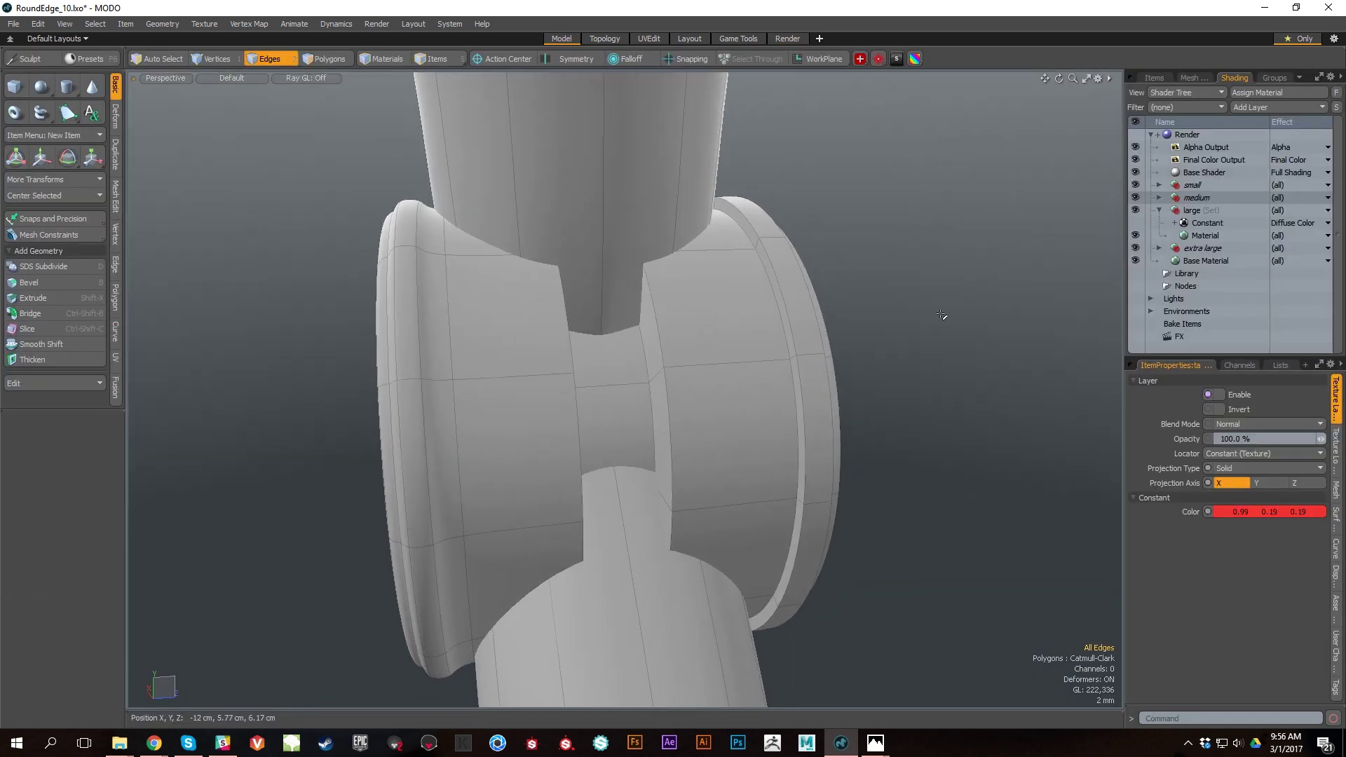
pyautogui.click(1136, 223)
pyautogui.keyDown('alt'); pyautogui.moveTo(902, 400); pyautogui.dragTo(872, 368); pyautogui.keyUp('alt')
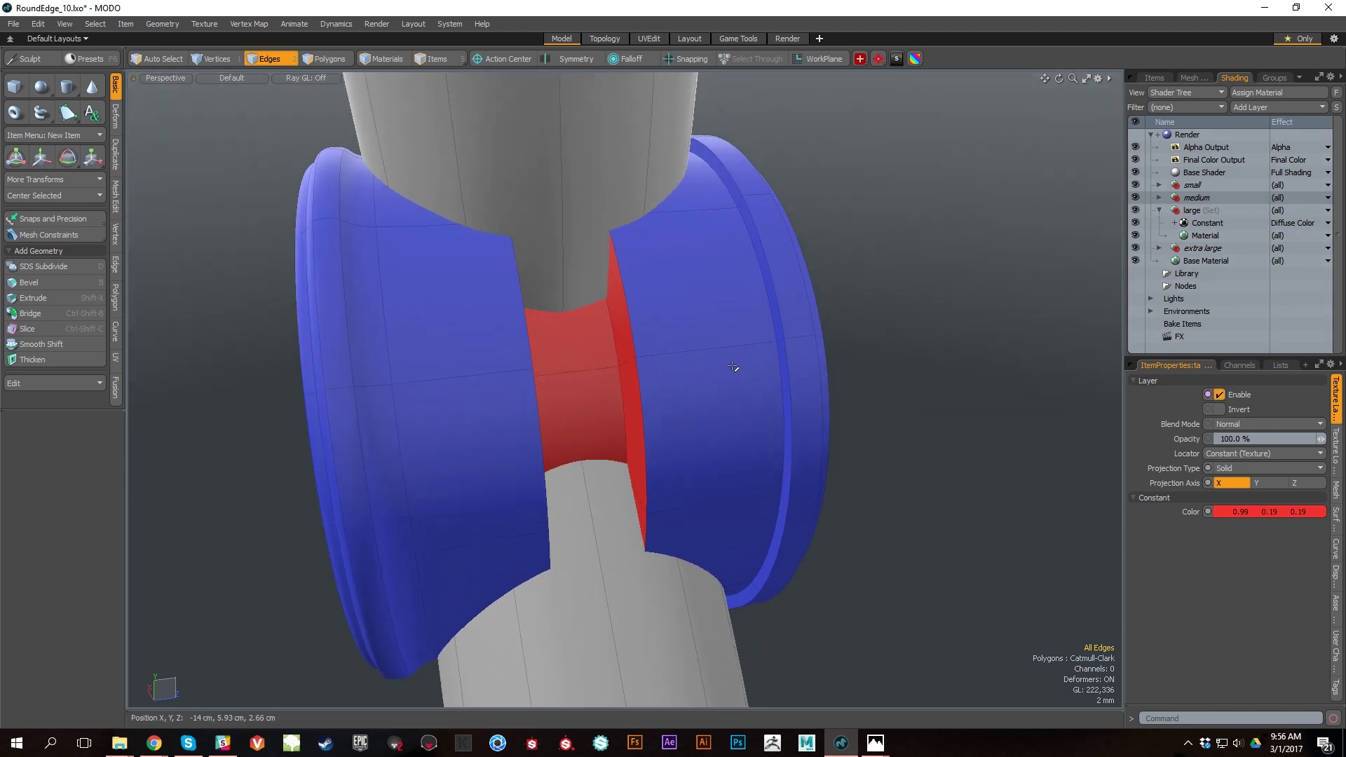
pyautogui.hotkey('alt', 'l')
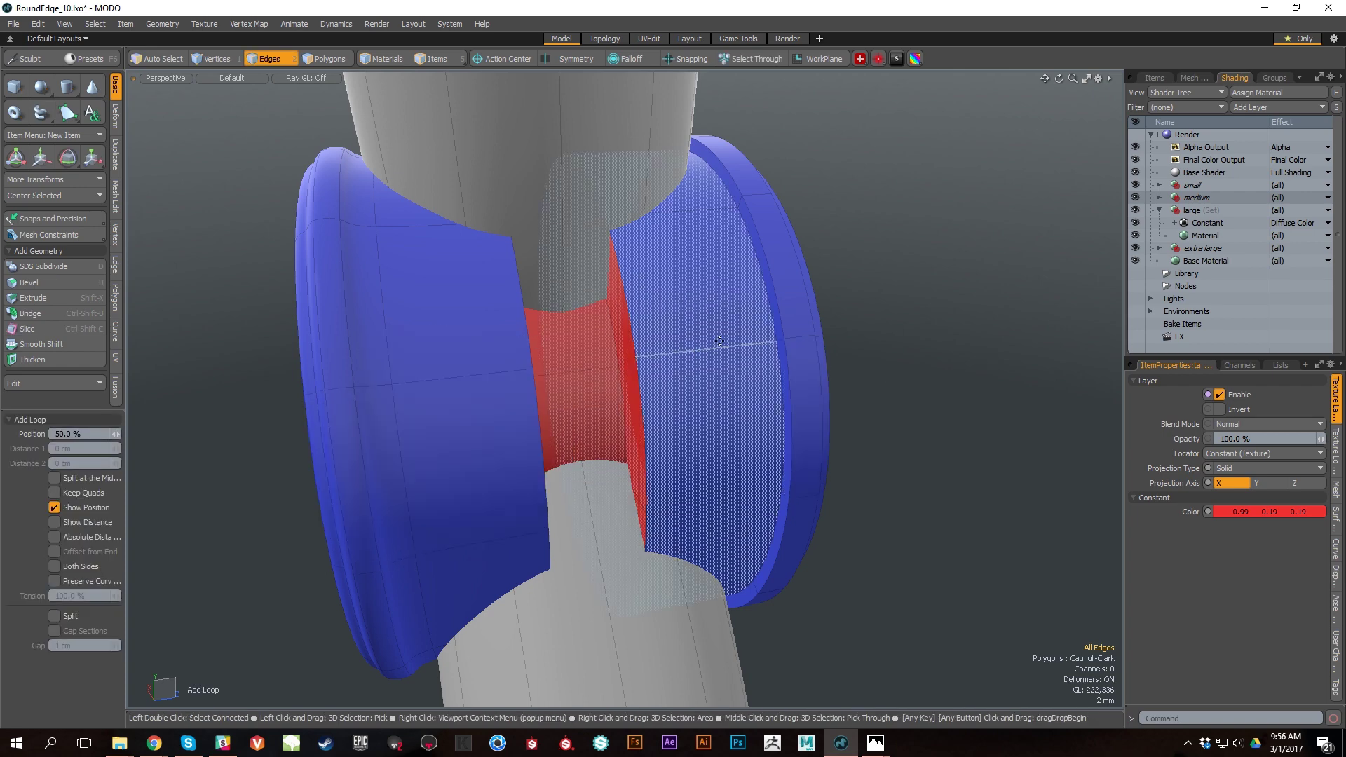
pyautogui.click(115, 264)
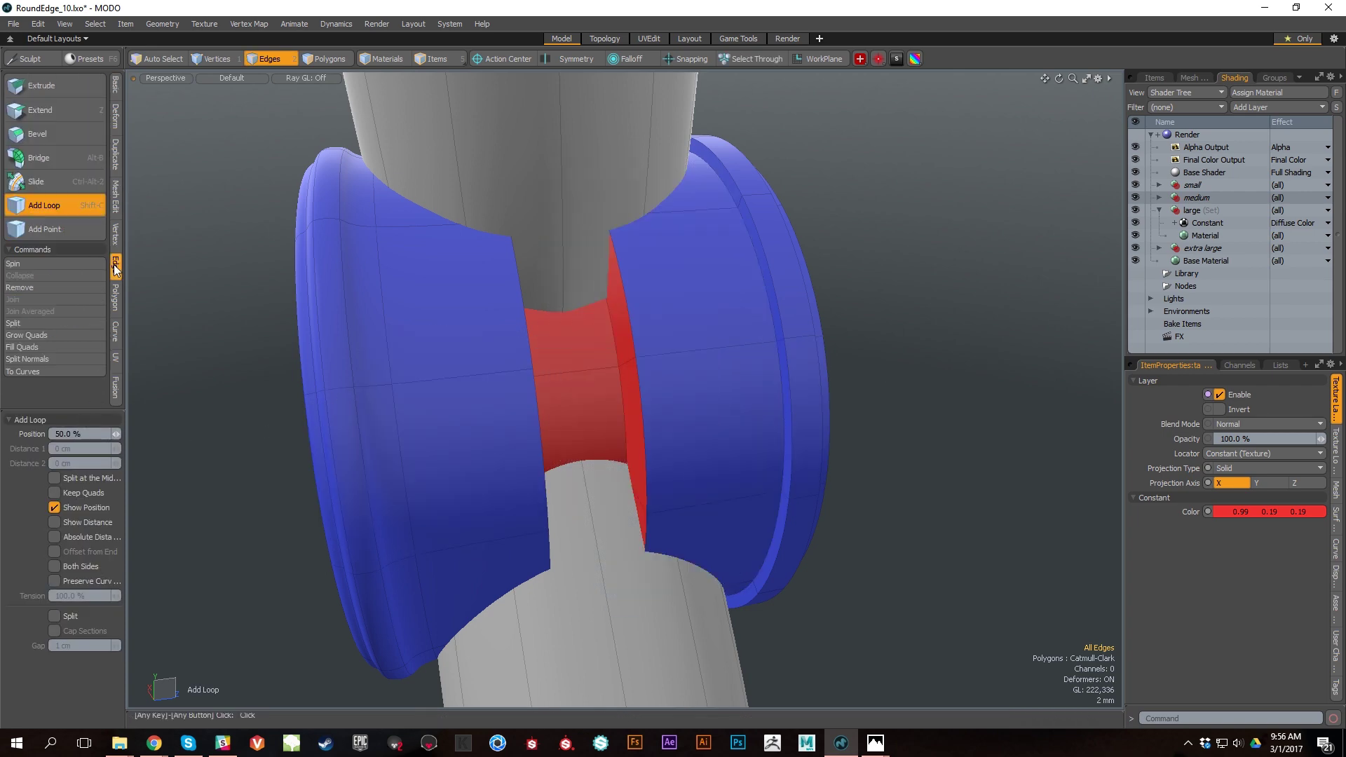
pyautogui.click(703, 352)
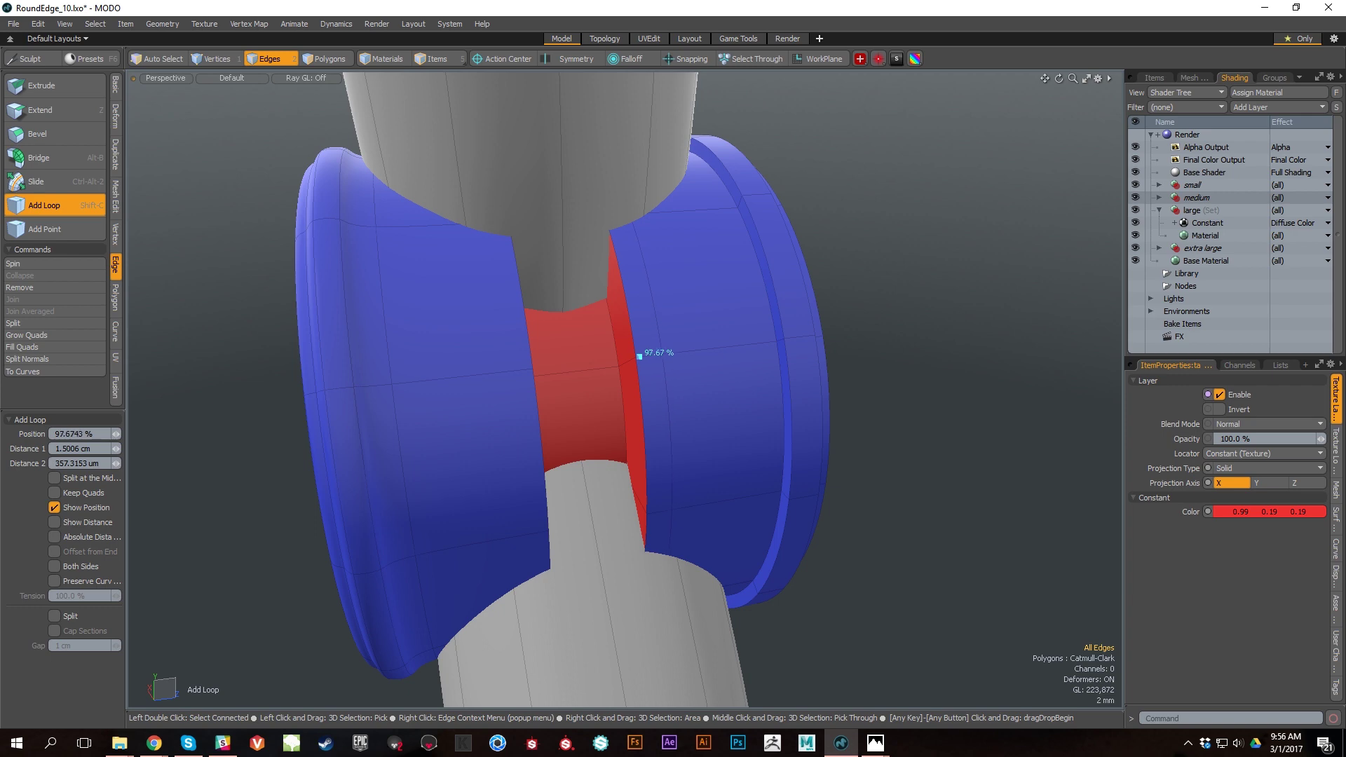
# Step: Select the narrow polygon loop between the groove and the added edge loop and remove its large round edge tag
pyautogui.press('3')
pyautogui.moveTo(656, 330); pyautogui.dragTo(659, 384)
pyautogui.press('l')
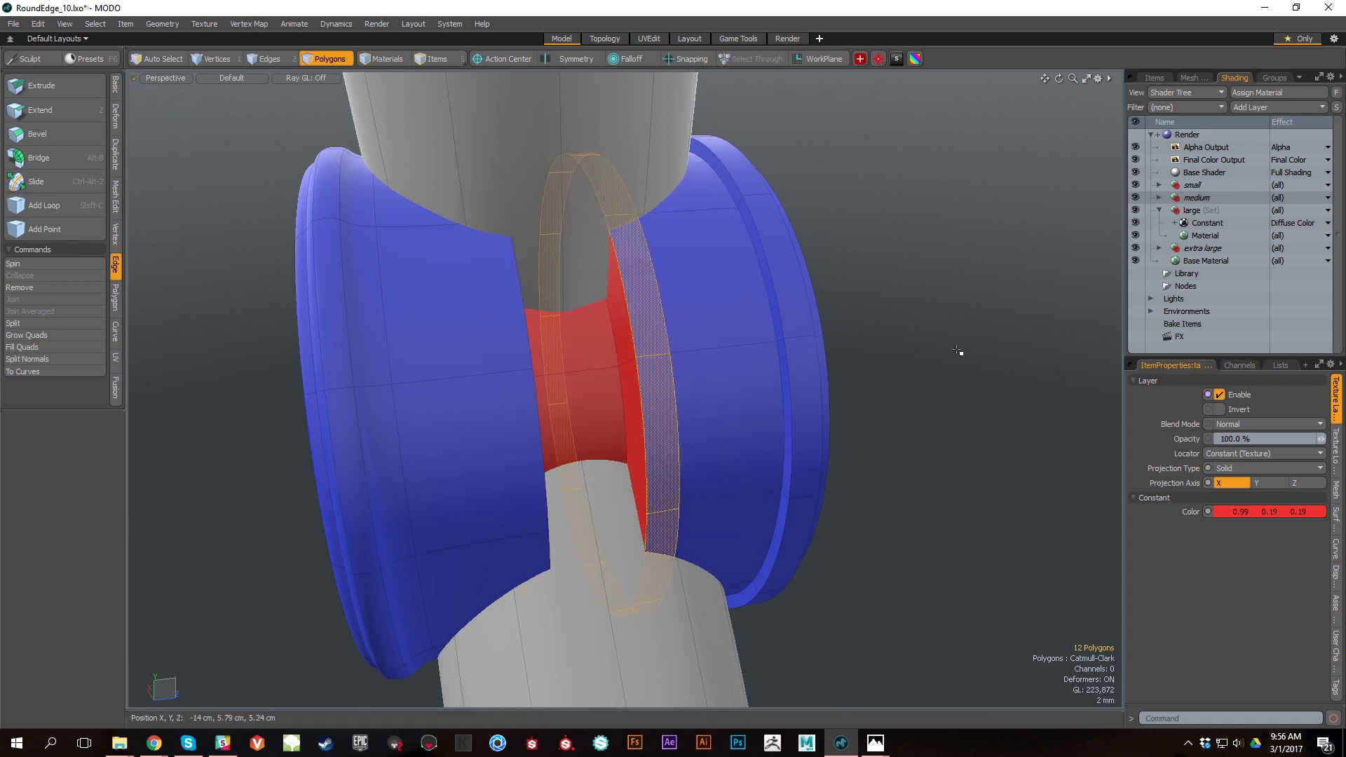
pyautogui.hotkey('ctrl', 'q')
pyautogui.click(1041, 406)
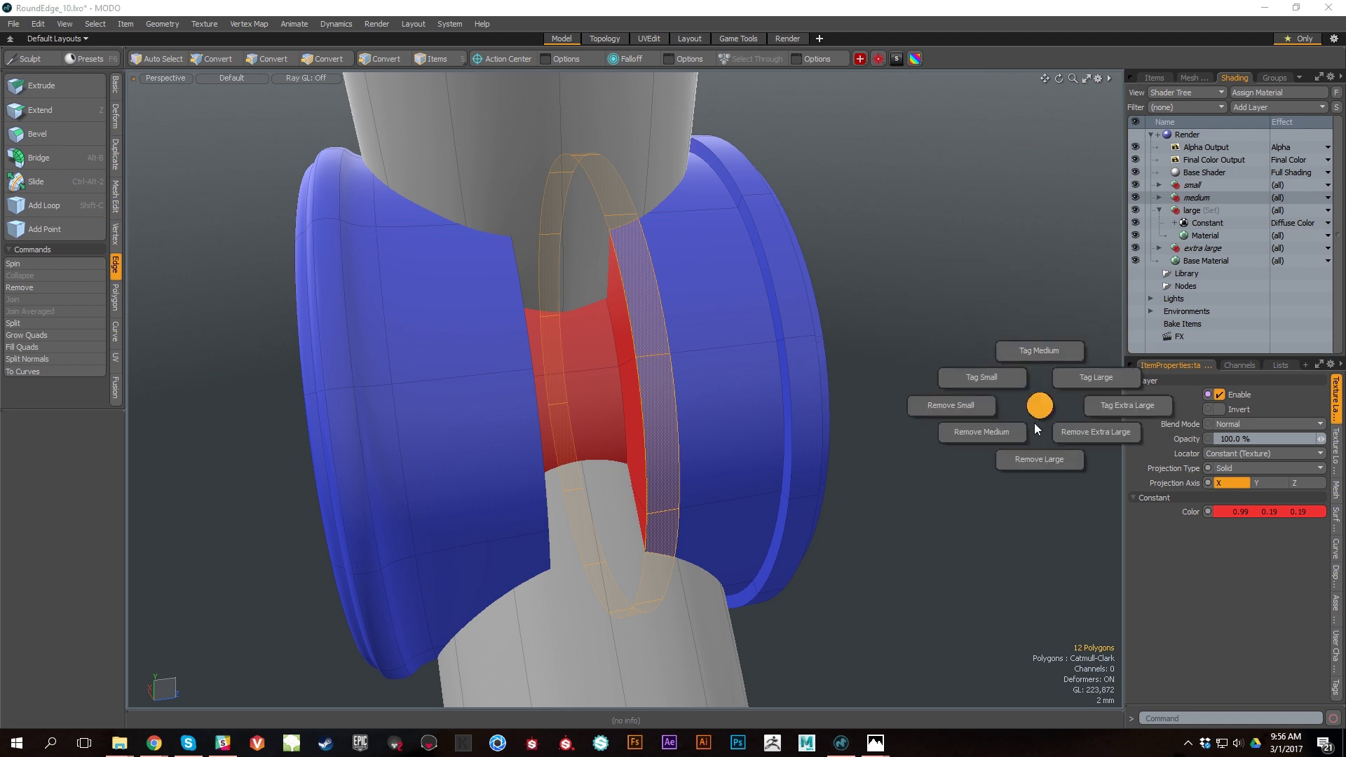
pyautogui.click(1022, 460)
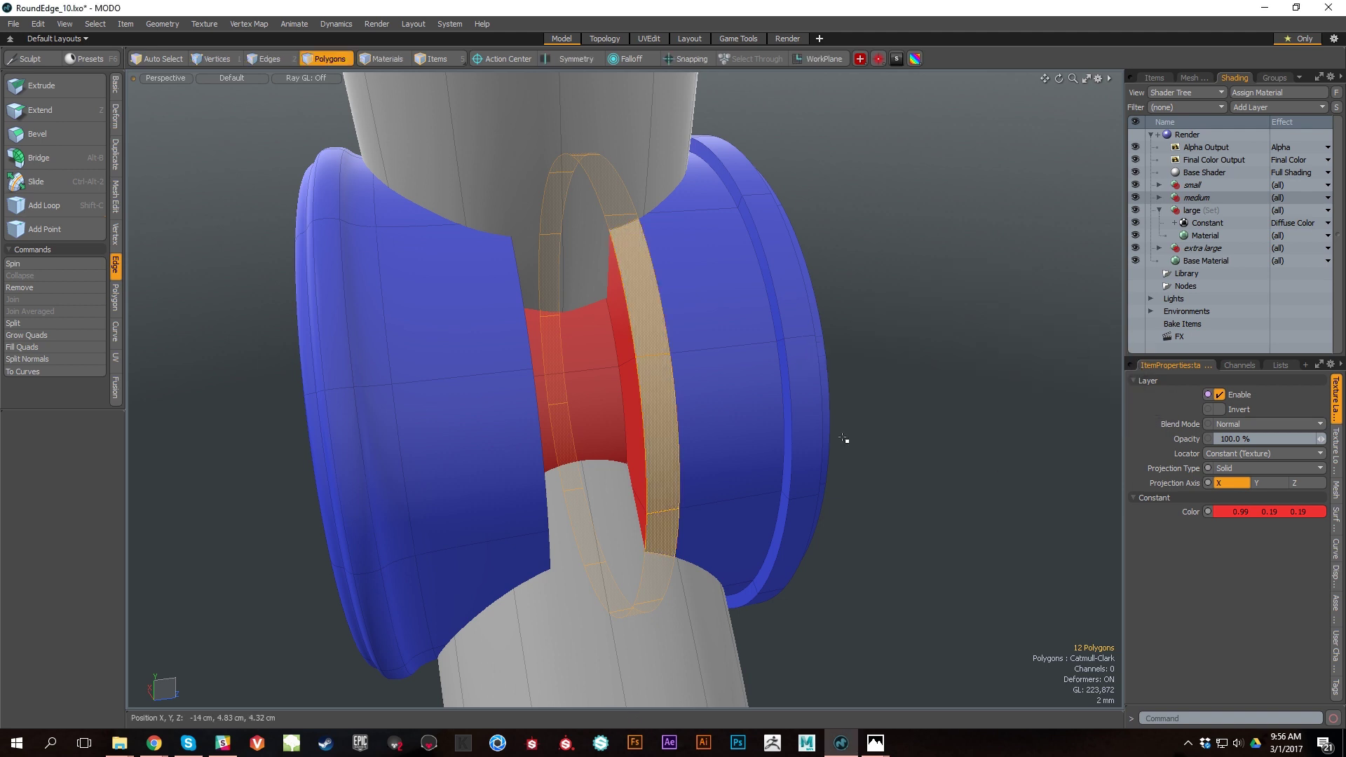
# Step: Reselect the narrow polygon loop beside the groove and tag it as medium round edge
pyautogui.click(902, 415)
pyautogui.click(655, 384)
pyautogui.moveTo(655, 385); pyautogui.dragTo(658, 390)
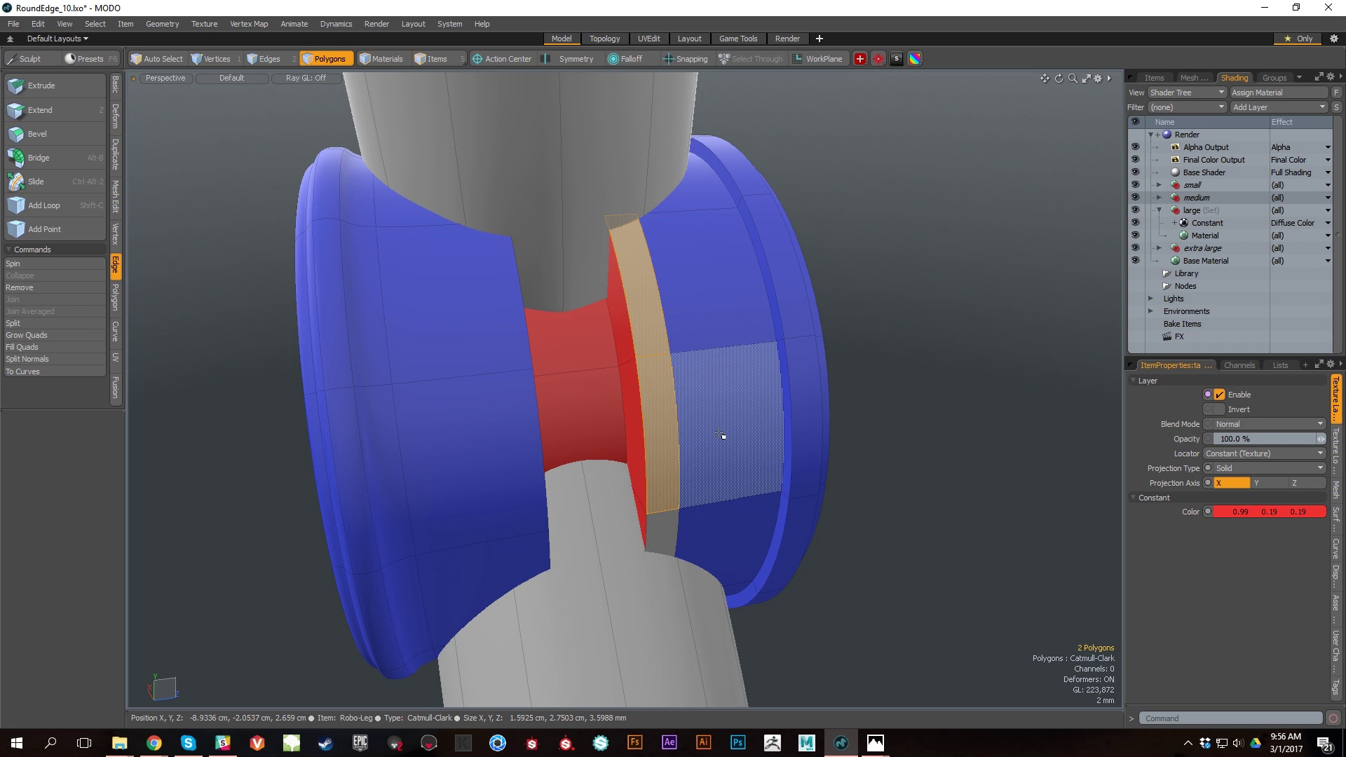
pyautogui.press('l')
pyautogui.hotkey('ctrl', 'alt', 'e')
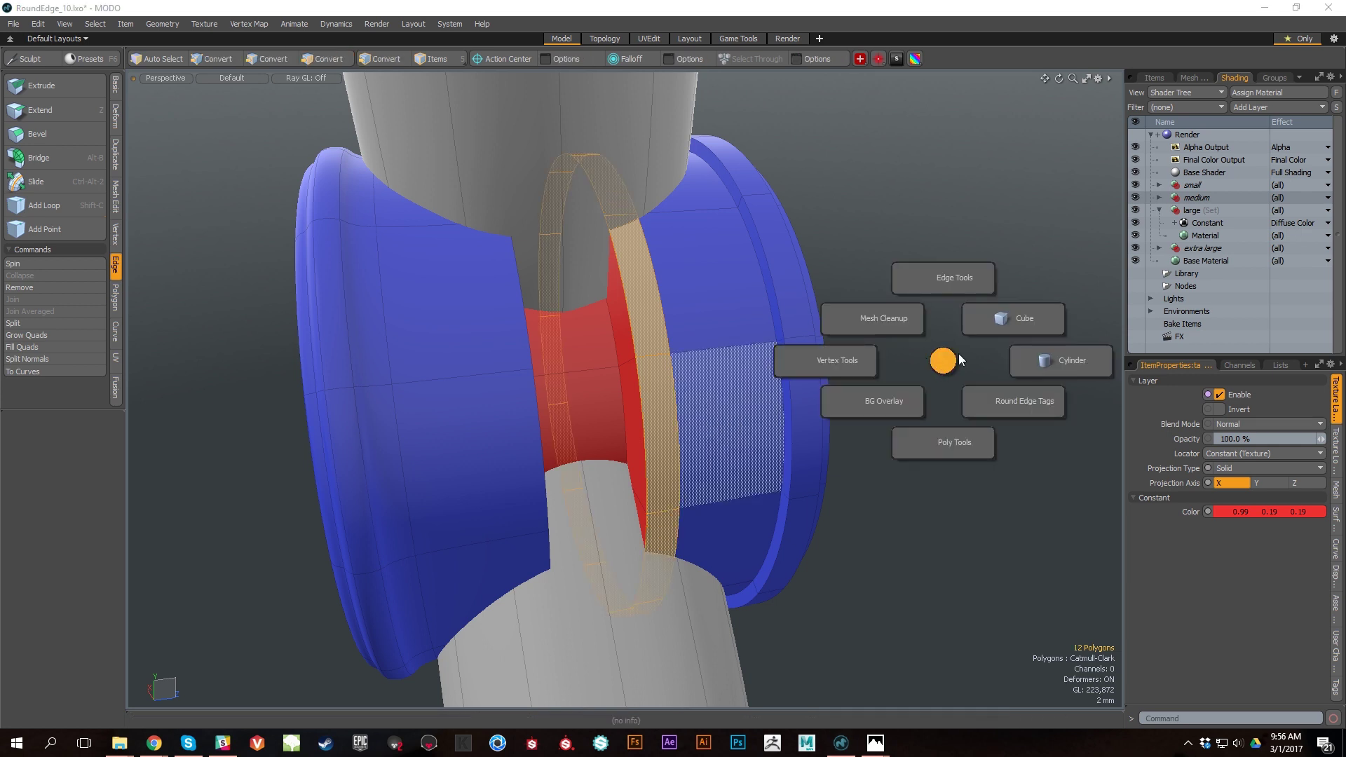
pyautogui.click(1003, 389)
pyautogui.click(1004, 350)
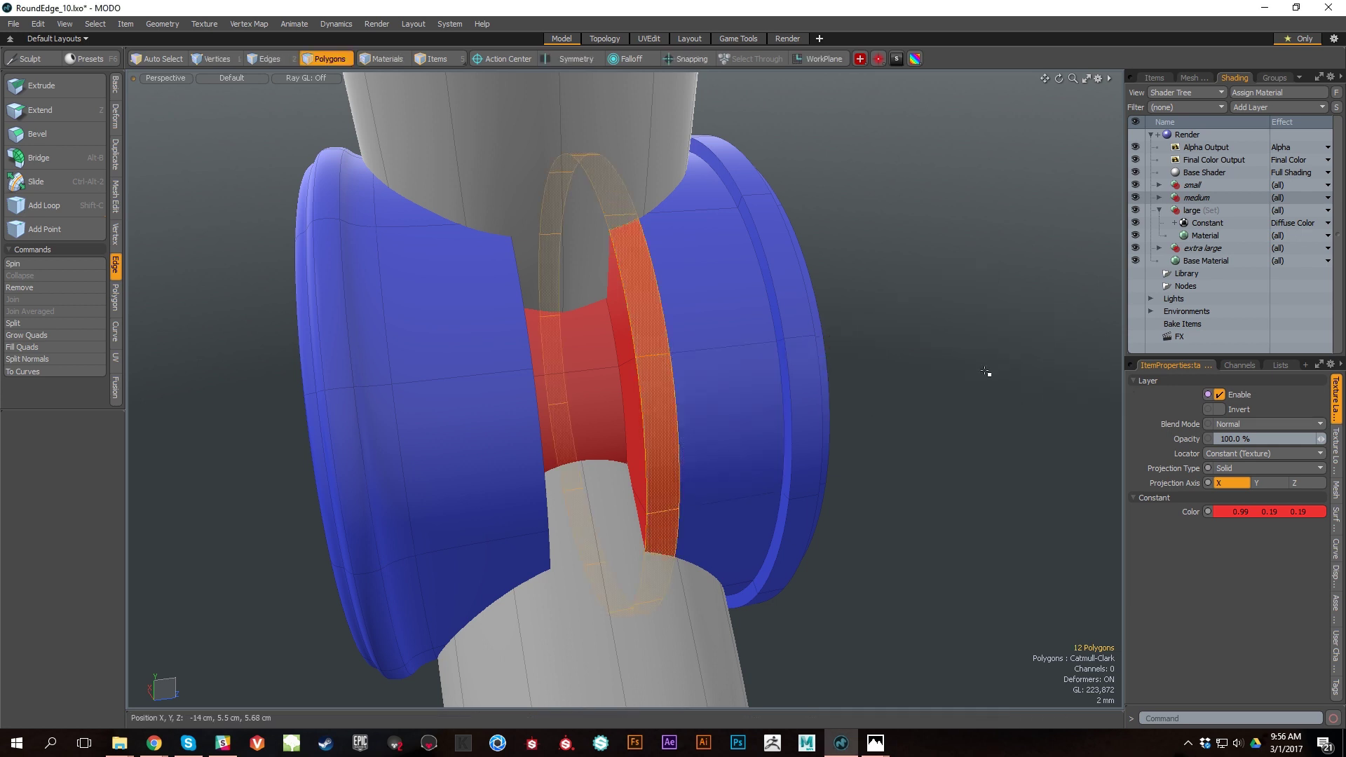
# Step: Preview the retagged groove edge in the Render layout with the large group's Constant color layer hidden
pyautogui.keyDown('alt'); pyautogui.moveTo(634, 392); pyautogui.dragTo(652, 379); pyautogui.keyUp('alt')
pyautogui.click(777, 40)
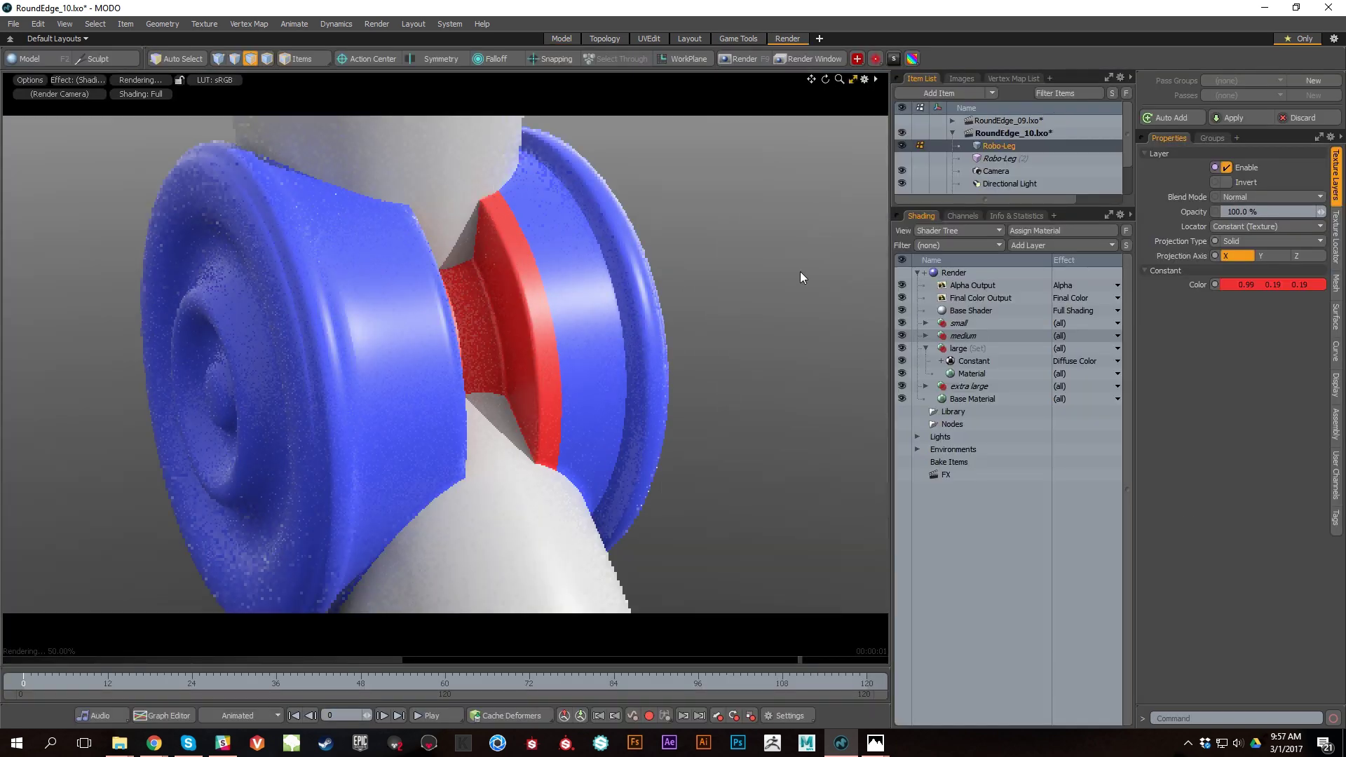
pyautogui.click(903, 361)
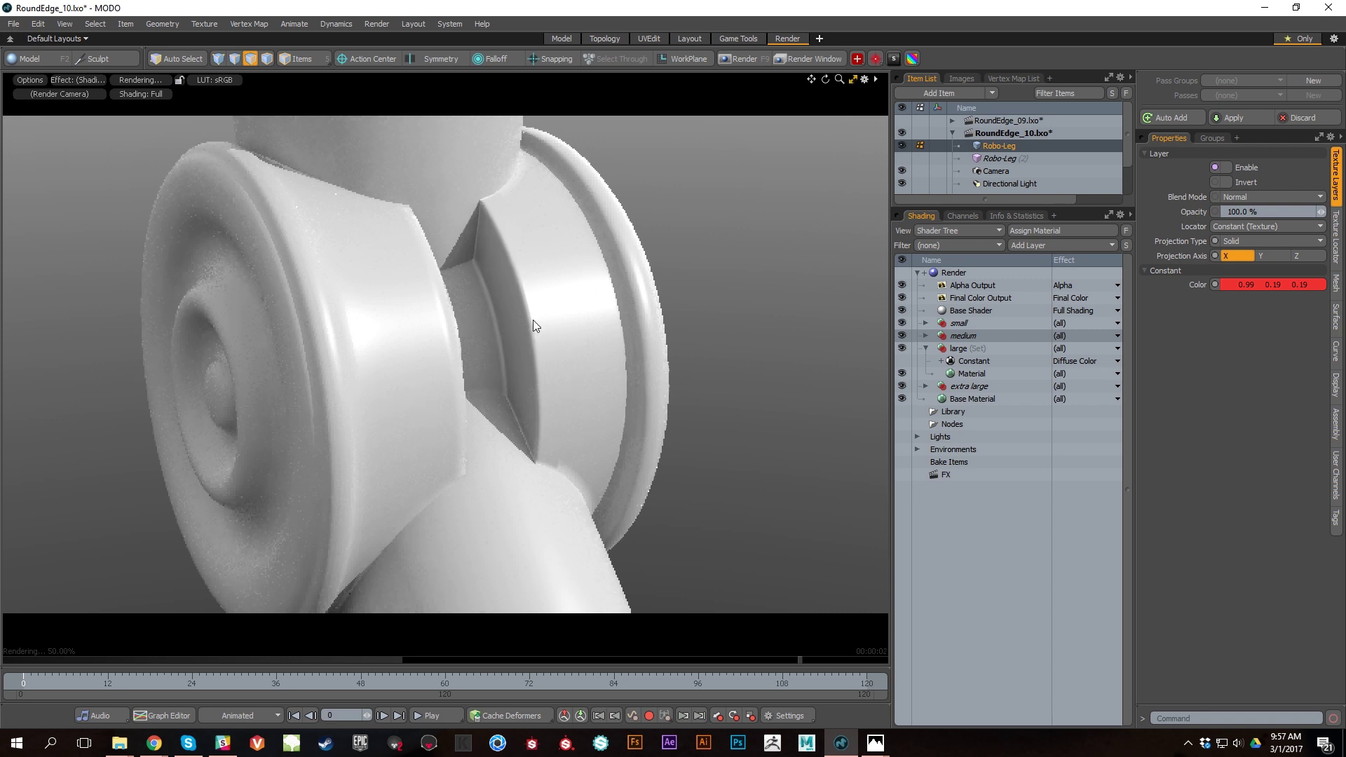
# Step: Return to the Model layout and select an edge loop on the hub's outer wall beside the central groove
pyautogui.keyDown('alt'); pyautogui.moveTo(529, 300); pyautogui.dragTo(602, 344); pyautogui.keyUp('alt')
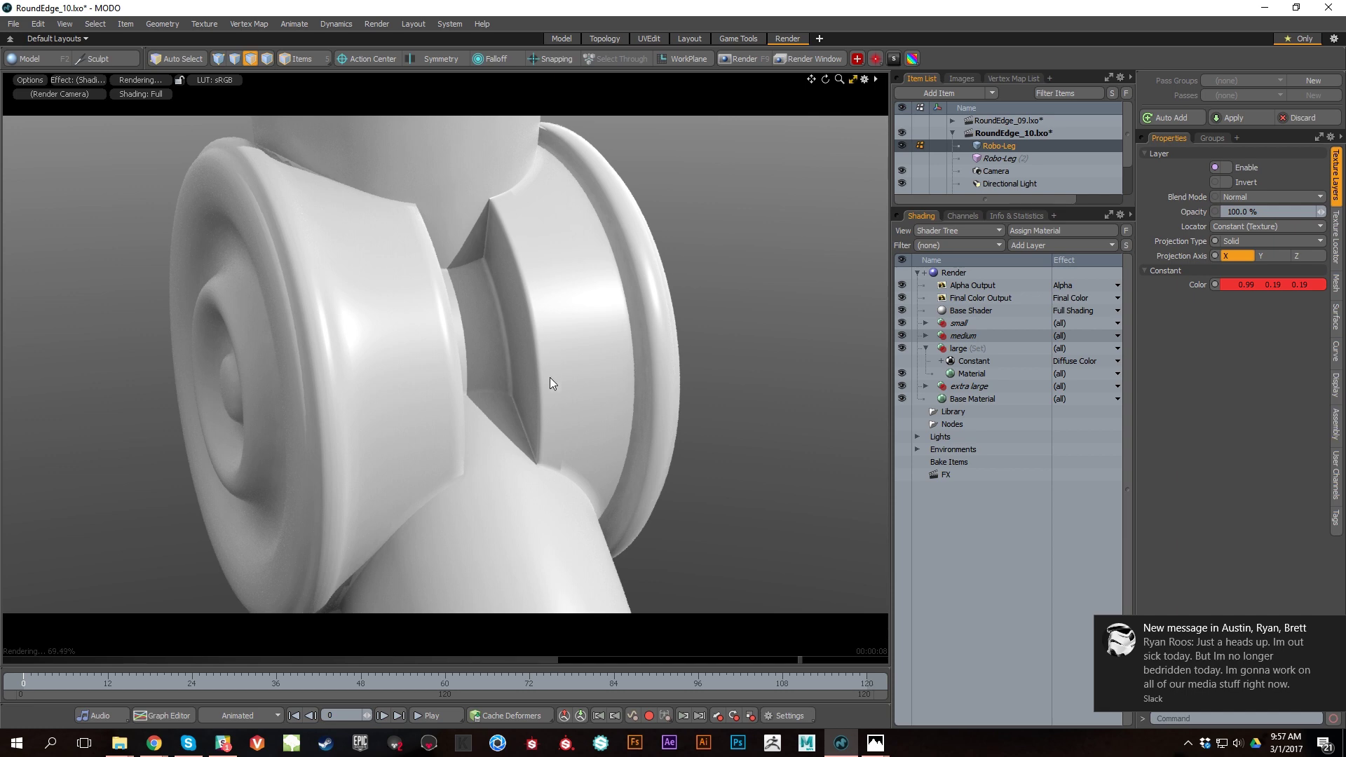
pyautogui.click(562, 39)
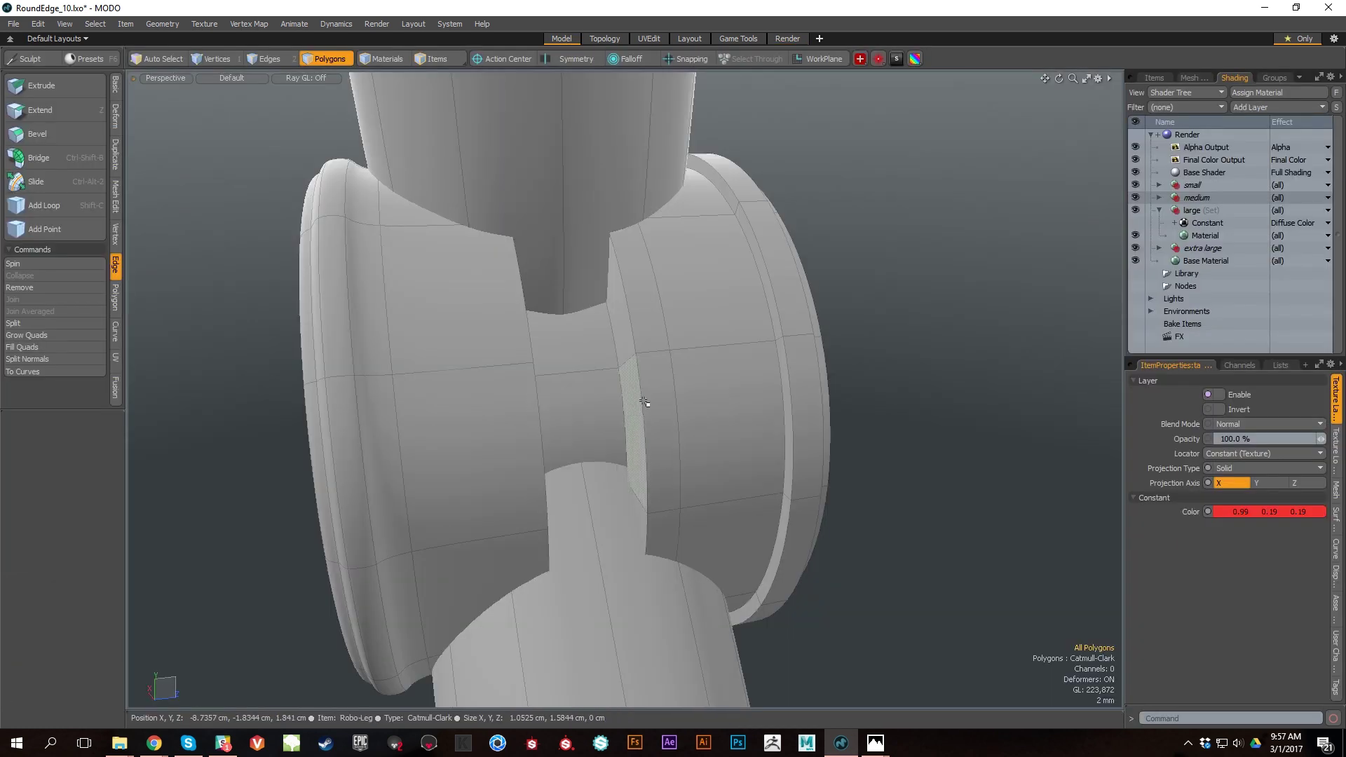
pyautogui.keyDown('alt'); pyautogui.moveTo(615, 398); pyautogui.dragTo(589, 382); pyautogui.keyUp('alt')
pyautogui.scroll(-5, 589, 382)
pyautogui.scroll(4, 692, 431)
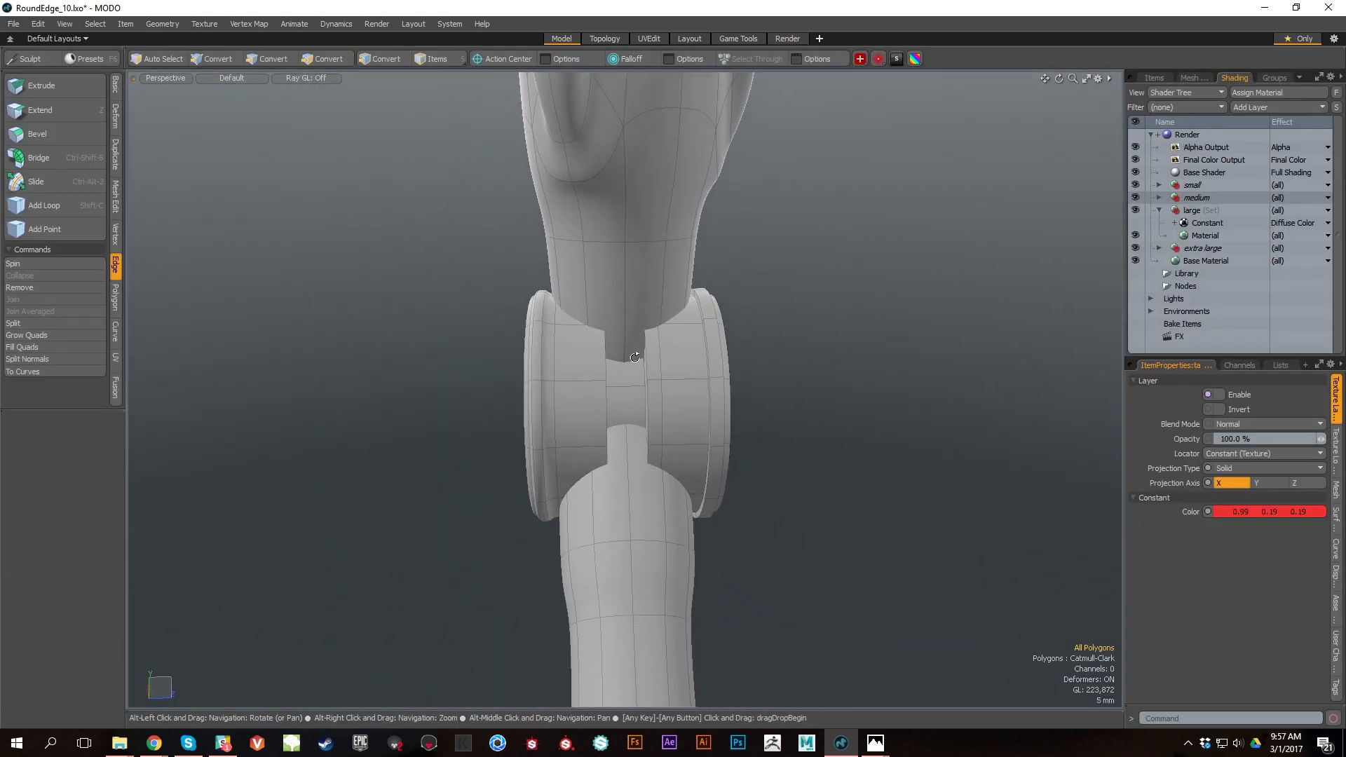
pyautogui.keyDown('alt'); pyautogui.moveTo(693, 431); pyautogui.dragTo(703, 372); pyautogui.keyUp('alt')
pyautogui.press('2')
pyautogui.doubleClick(687, 359)
pyautogui.click(897, 429)
pyautogui.hotkey('ctrl', 'z')
pyautogui.keyDown('alt'); pyautogui.moveTo(910, 447); pyautogui.dragTo(742, 401); pyautogui.keyUp('alt')
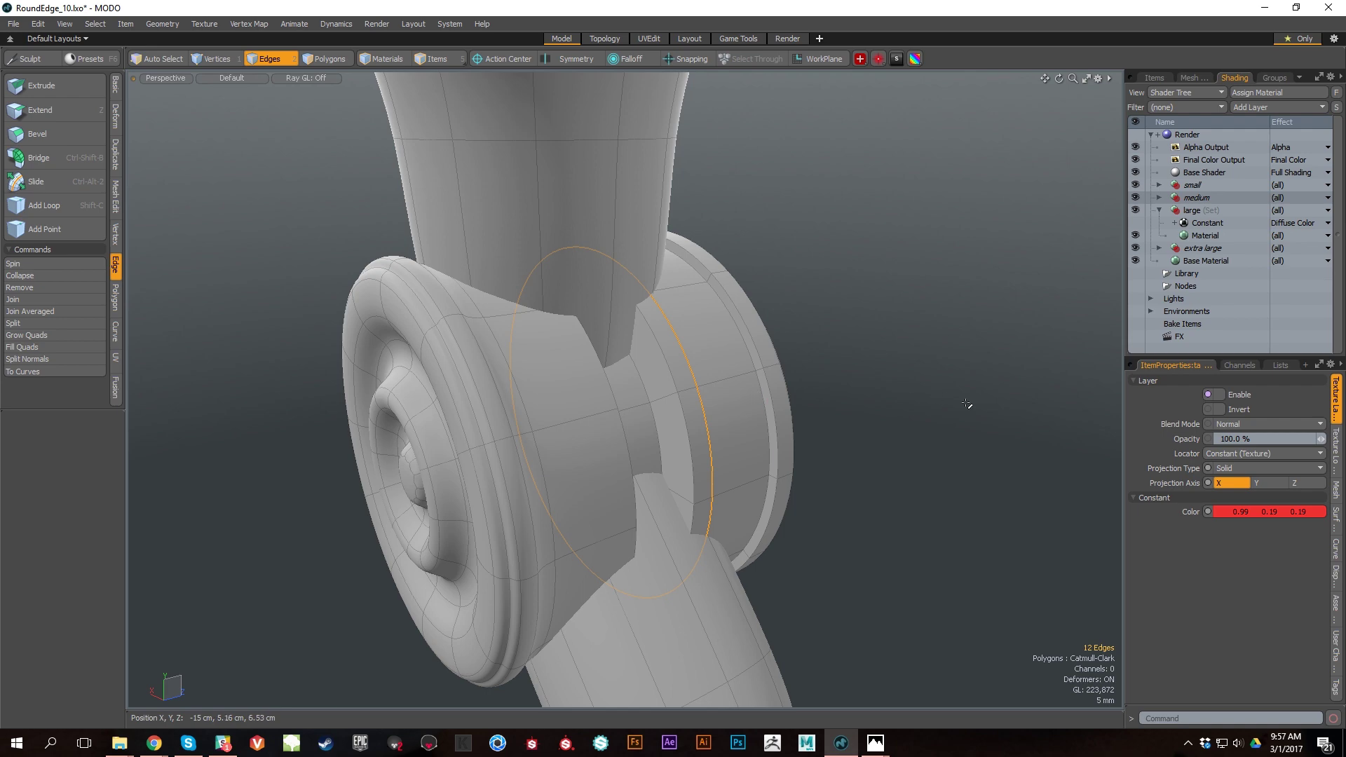
# Step: Compare the hub with subdivision turned off and on, and clear the edge selection
pyautogui.keyDown('alt'); pyautogui.moveTo(986, 526); pyautogui.dragTo(918, 475); pyautogui.keyUp('alt')
pyautogui.press('Tab')
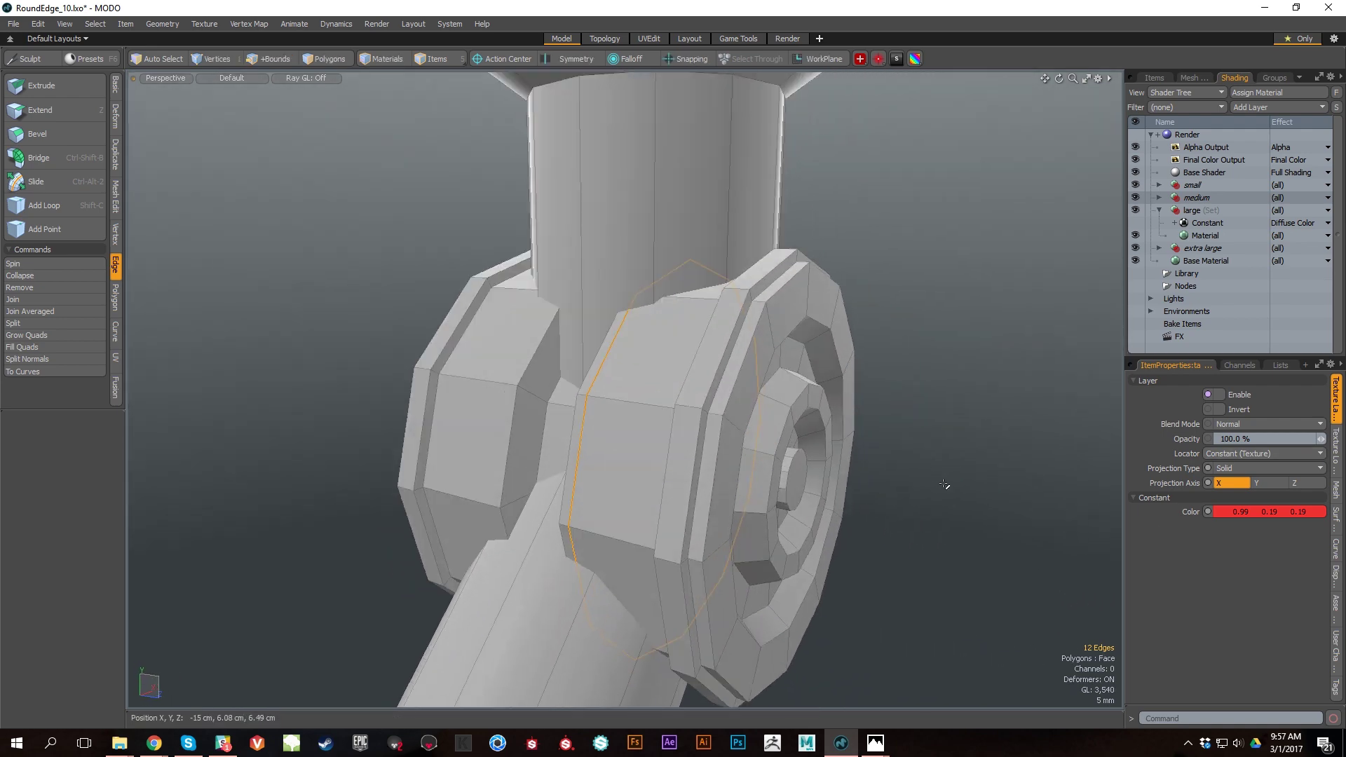
pyautogui.press('Tab')
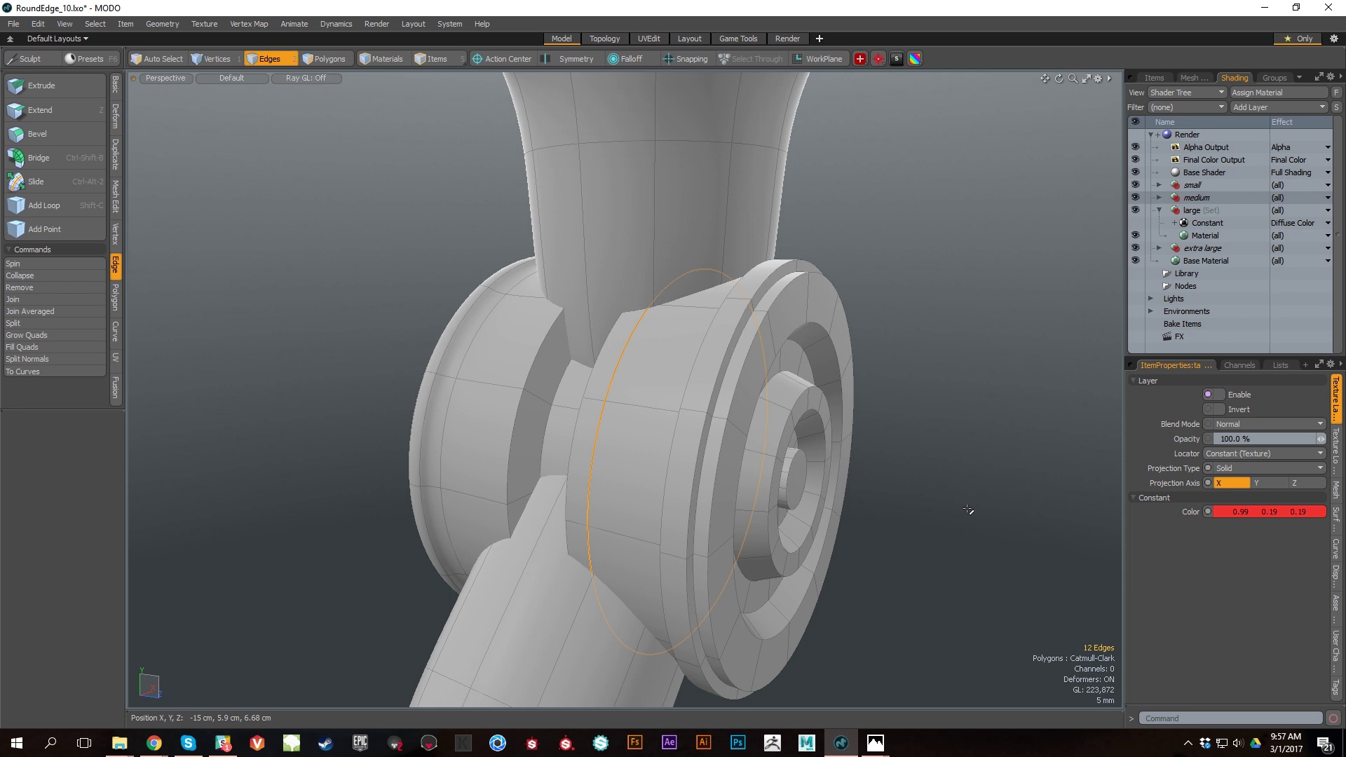
pyautogui.doubleClick(744, 320)
pyautogui.click(998, 456)
pyautogui.keyDown('alt'); pyautogui.moveTo(947, 553); pyautogui.dragTo(933, 529); pyautogui.keyUp('alt')
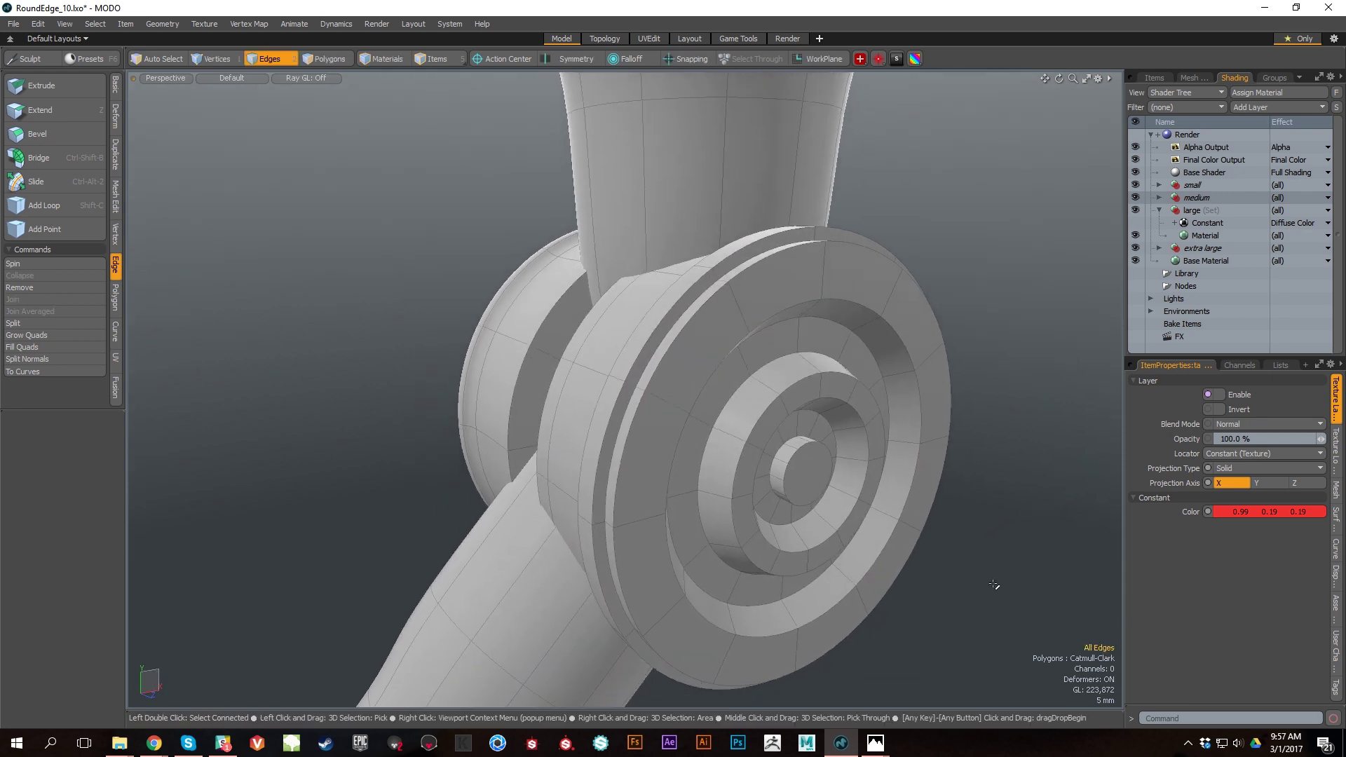
# Step: Select the two outermost concentric edge loops on the hub's rounded end face
pyautogui.scroll(-8, 786, 457)
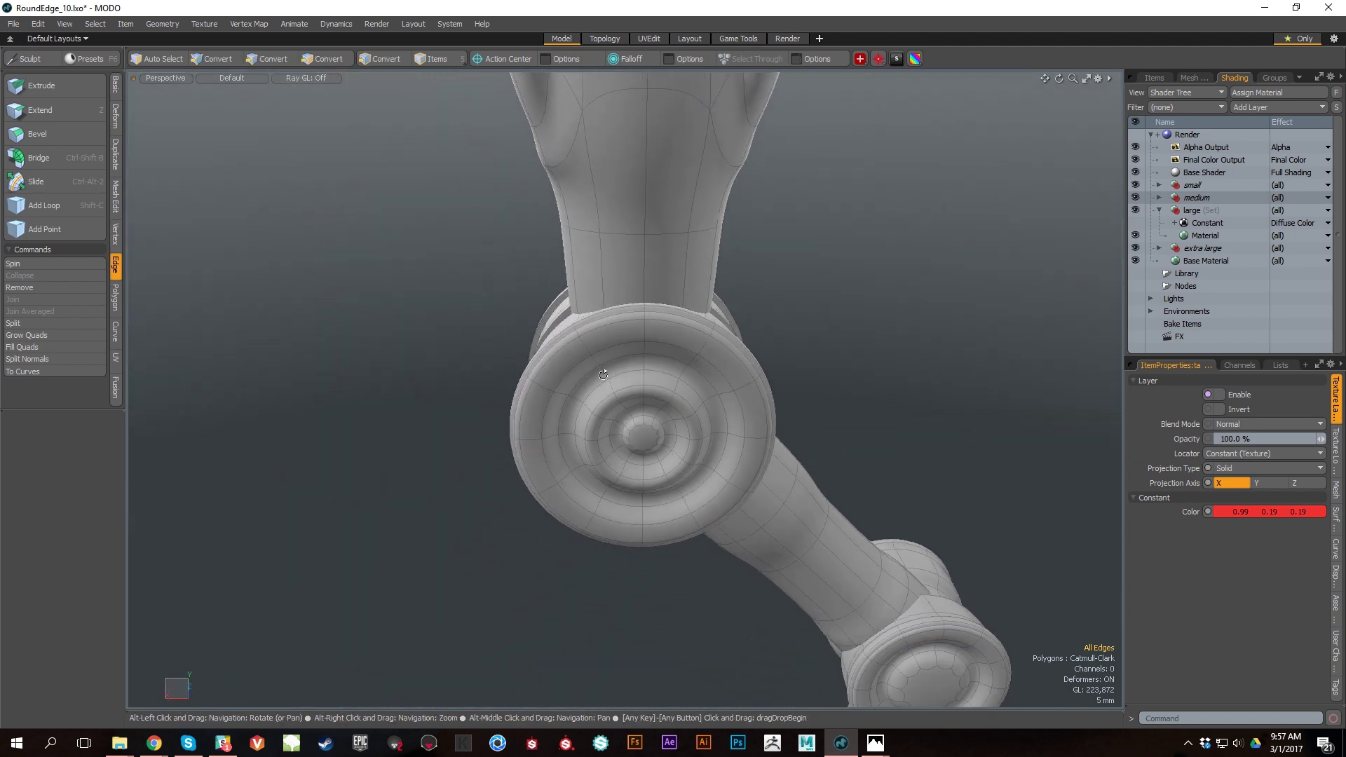
pyautogui.scroll(2, 665, 355)
pyautogui.doubleClick(697, 328)
pyautogui.doubleClick(693, 334)
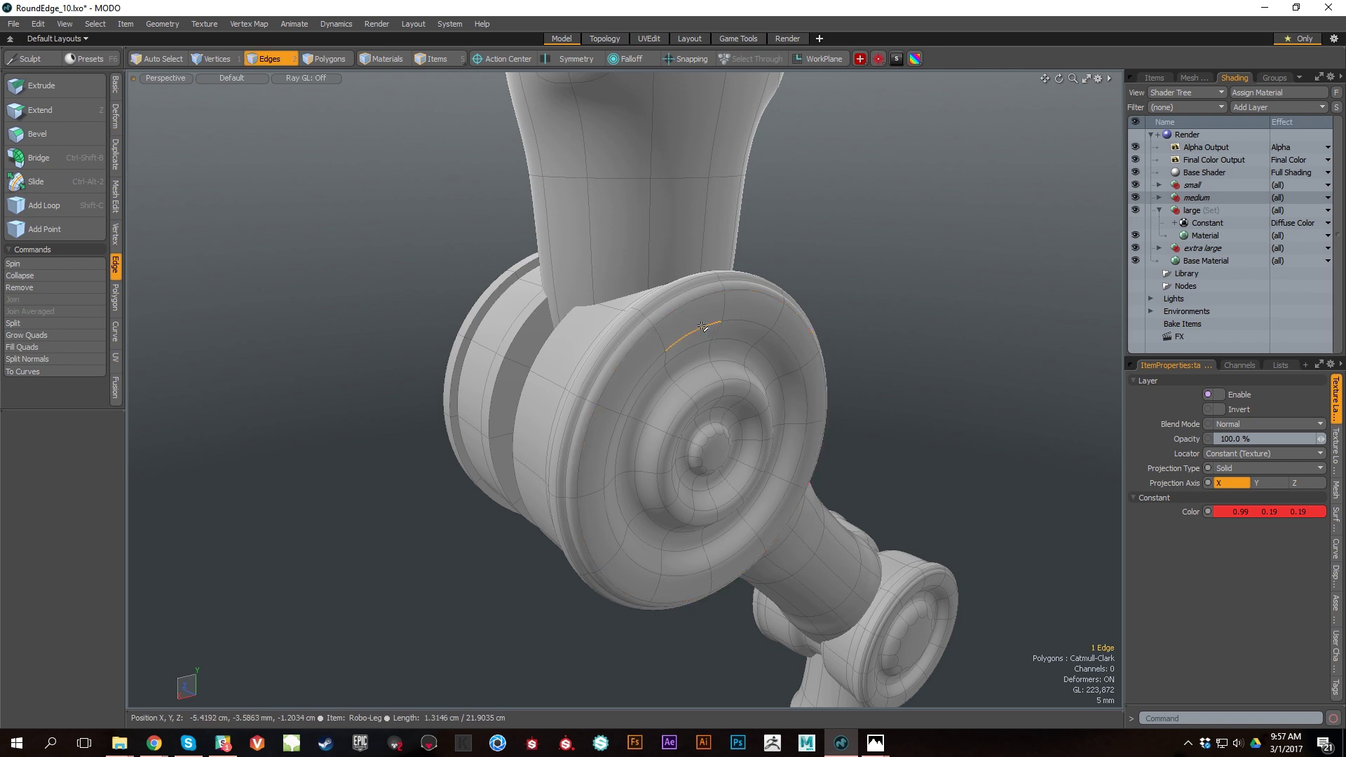
pyautogui.keyDown('shift'); pyautogui.doubleClick(700, 295); pyautogui.keyUp('shift')
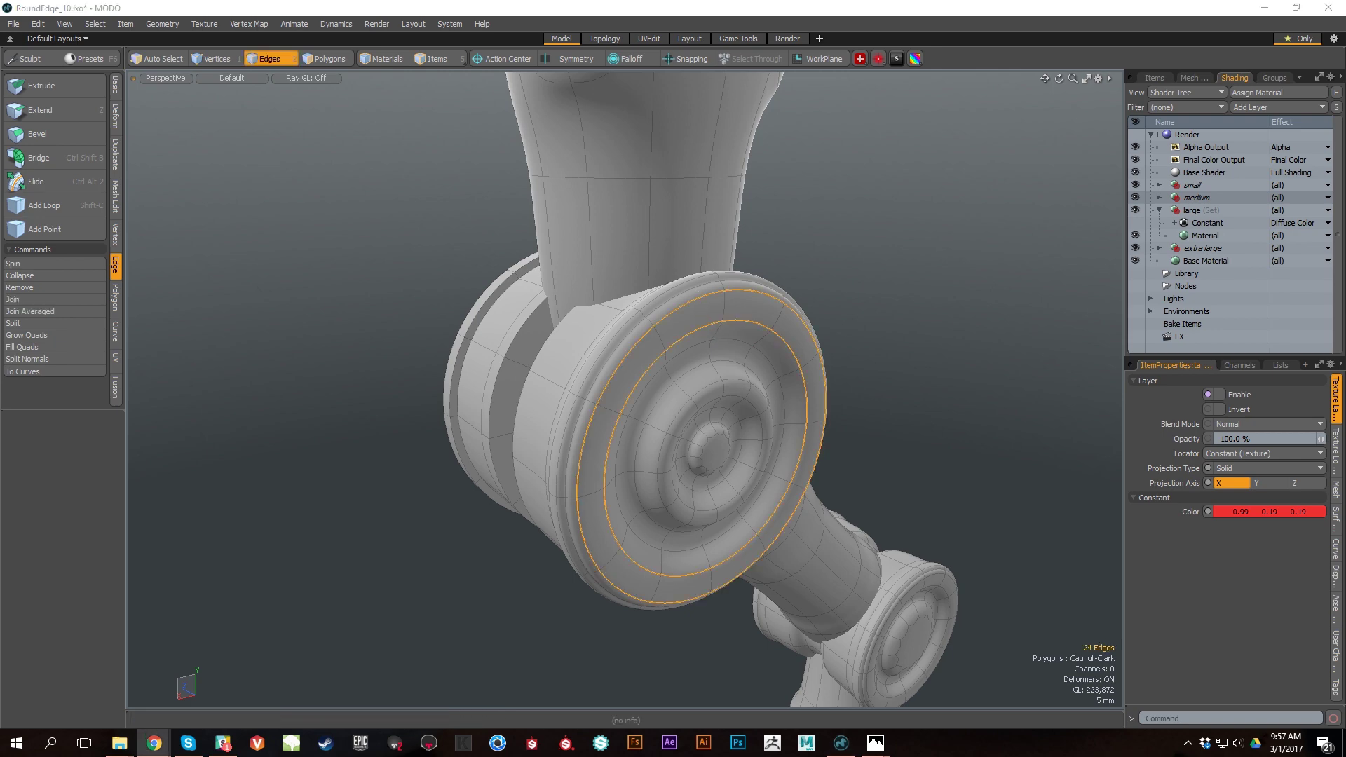
# Step: Switch to the Chrome tutorial notes, find the Eterea's MODO Script Kits link, and return to MODO
pyautogui.click(154, 744)
pyautogui.scroll(5, 727, 322)
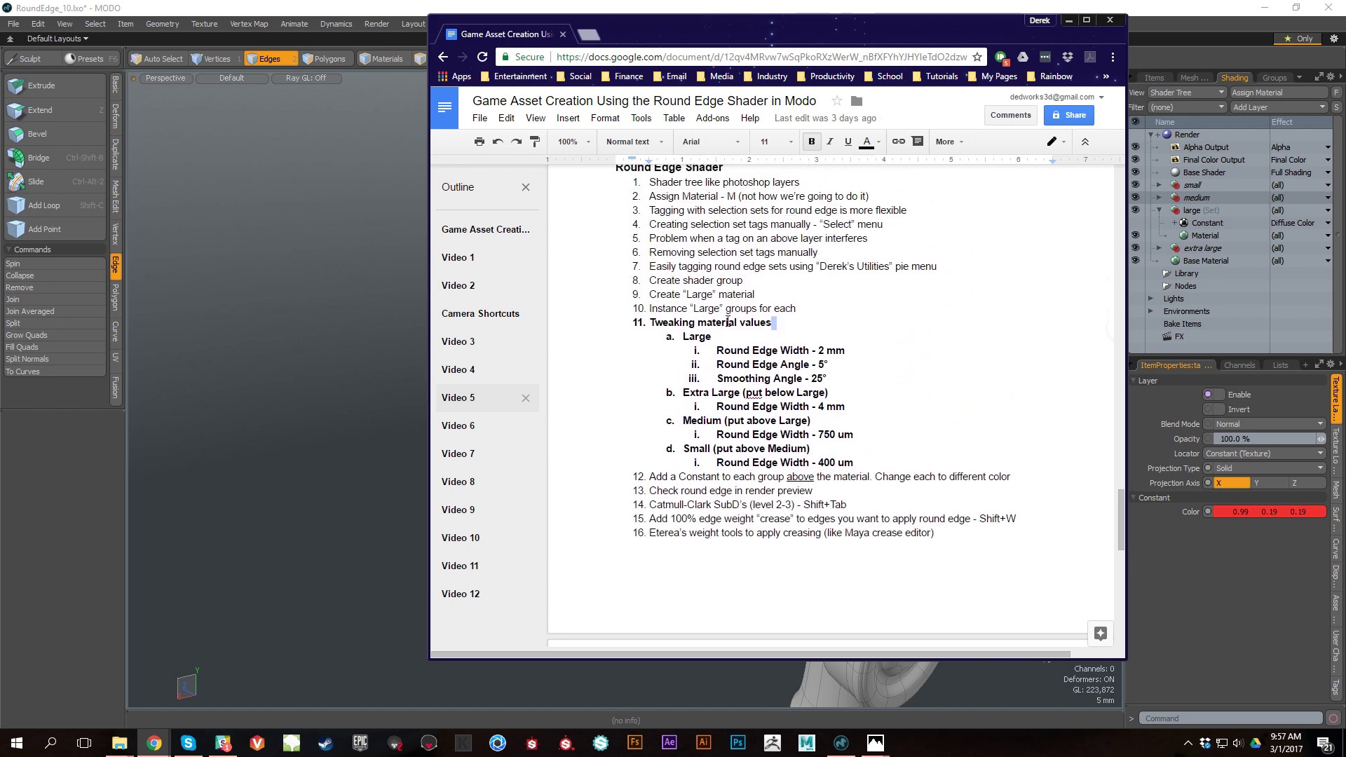
pyautogui.scroll(3, 702, 337)
pyautogui.scroll(-7, 675, 375)
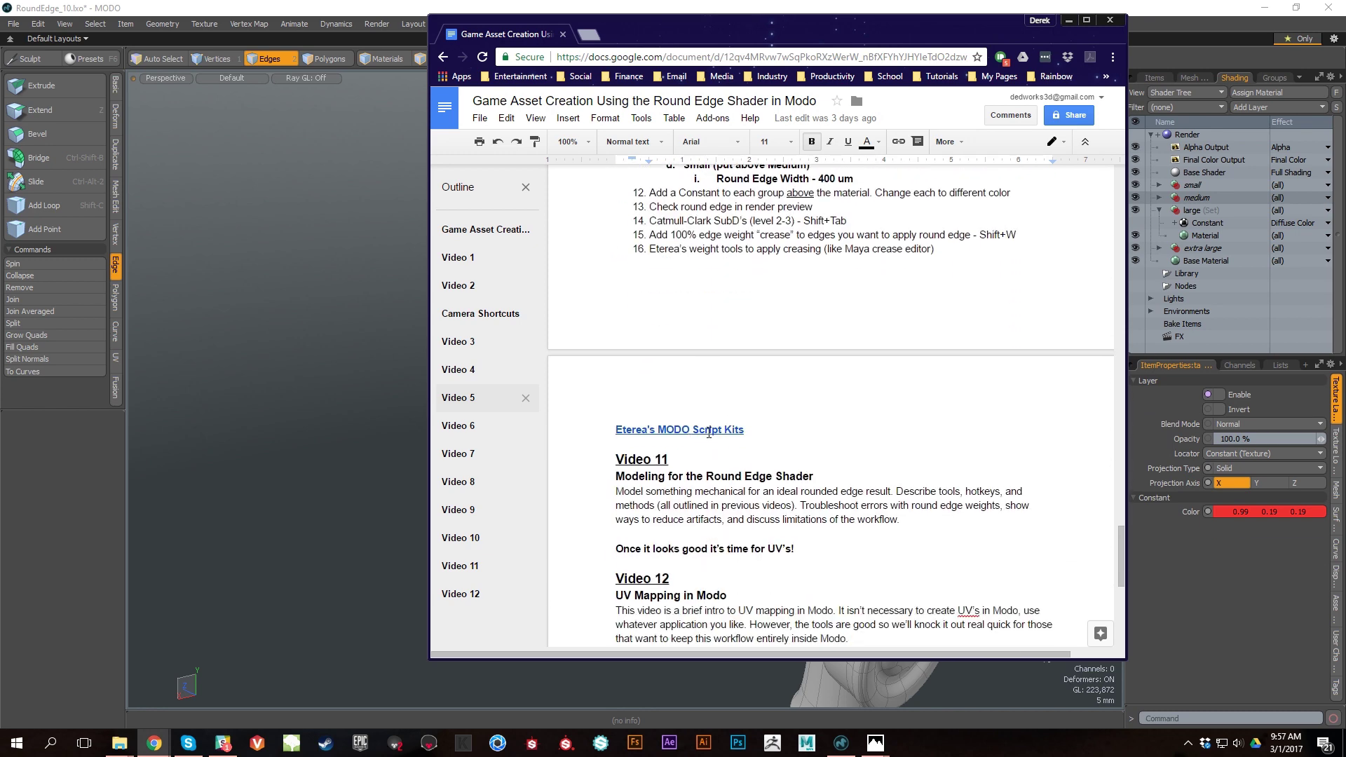
pyautogui.hotkey('alt', 'Tab')
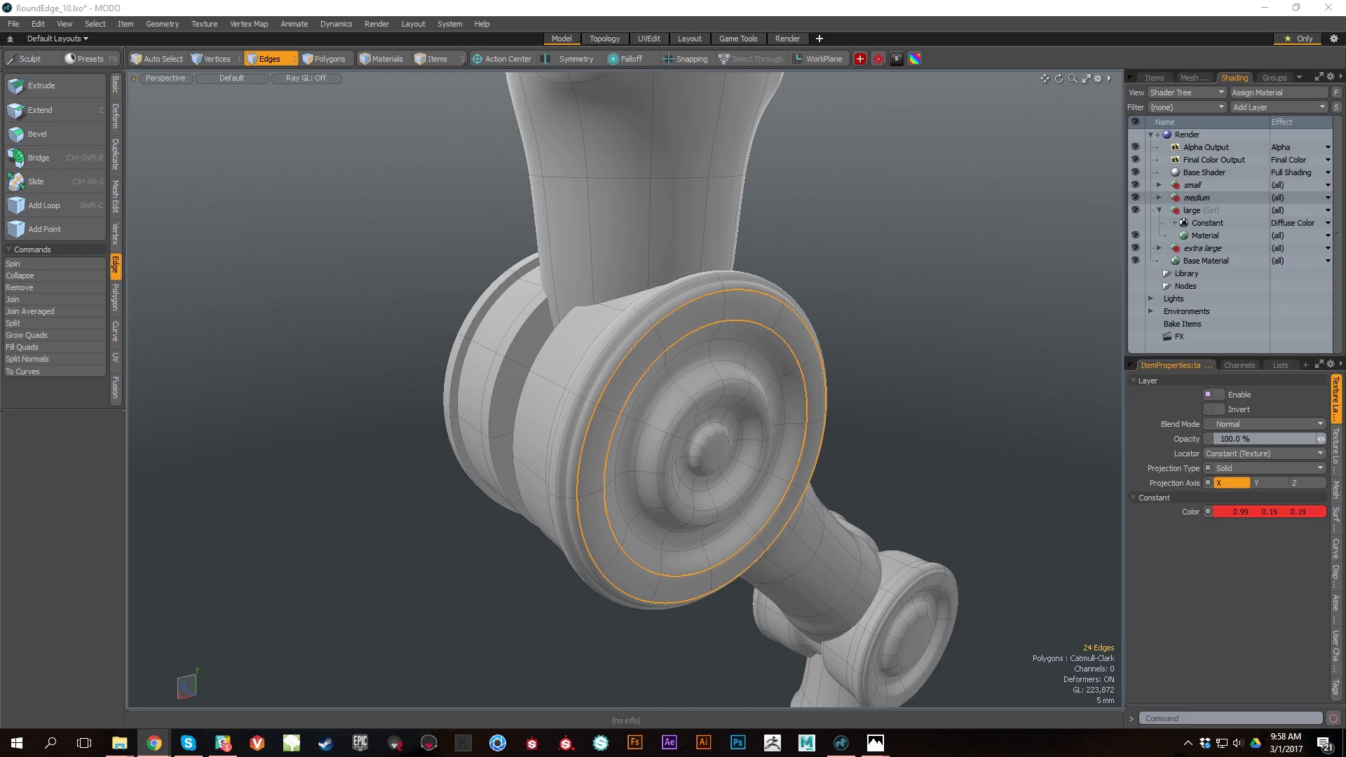
# Step: Detach the ETEREA Weight Tools as a floating palette and set the two selected edge loops' weight to 100%
pyautogui.click(859, 60)
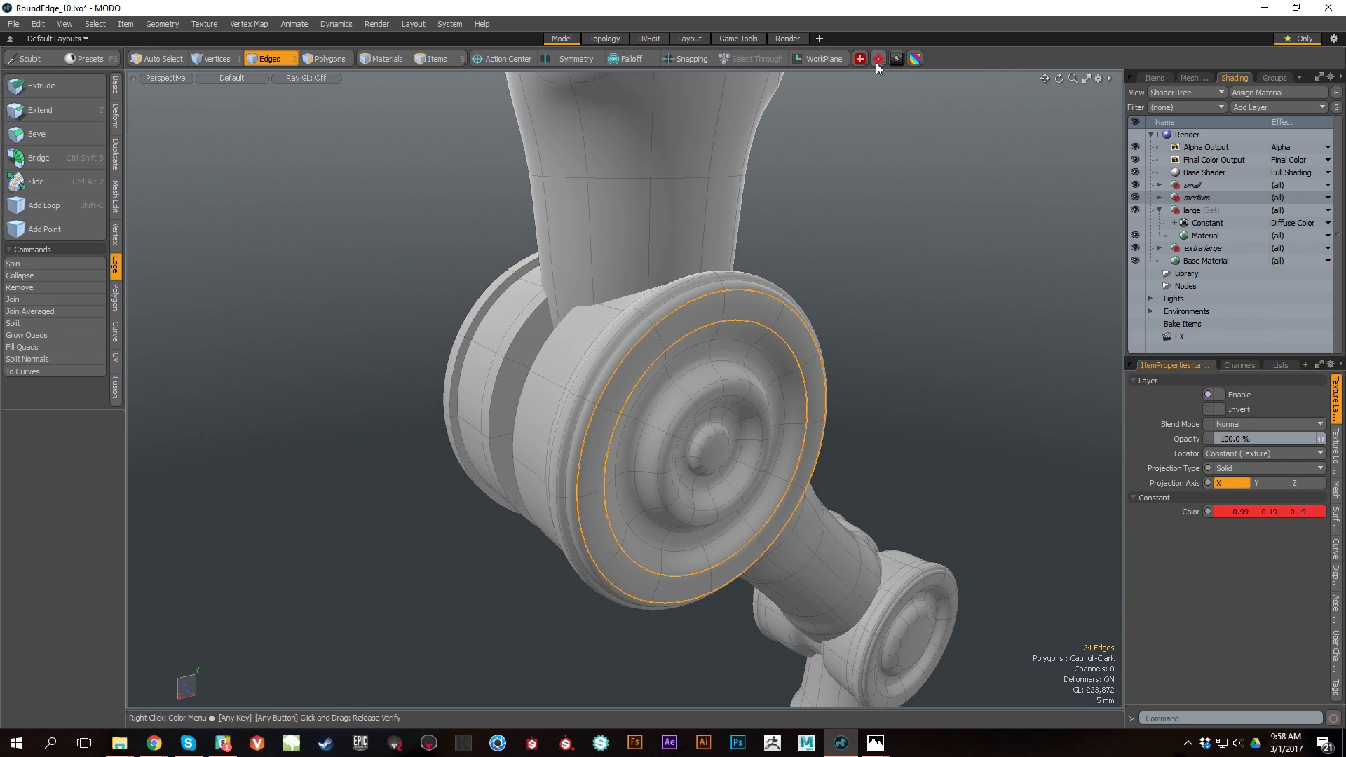
pyautogui.keyDown('alt'); pyautogui.moveTo(837, 242); pyautogui.dragTo(955, 387); pyautogui.keyUp('alt')
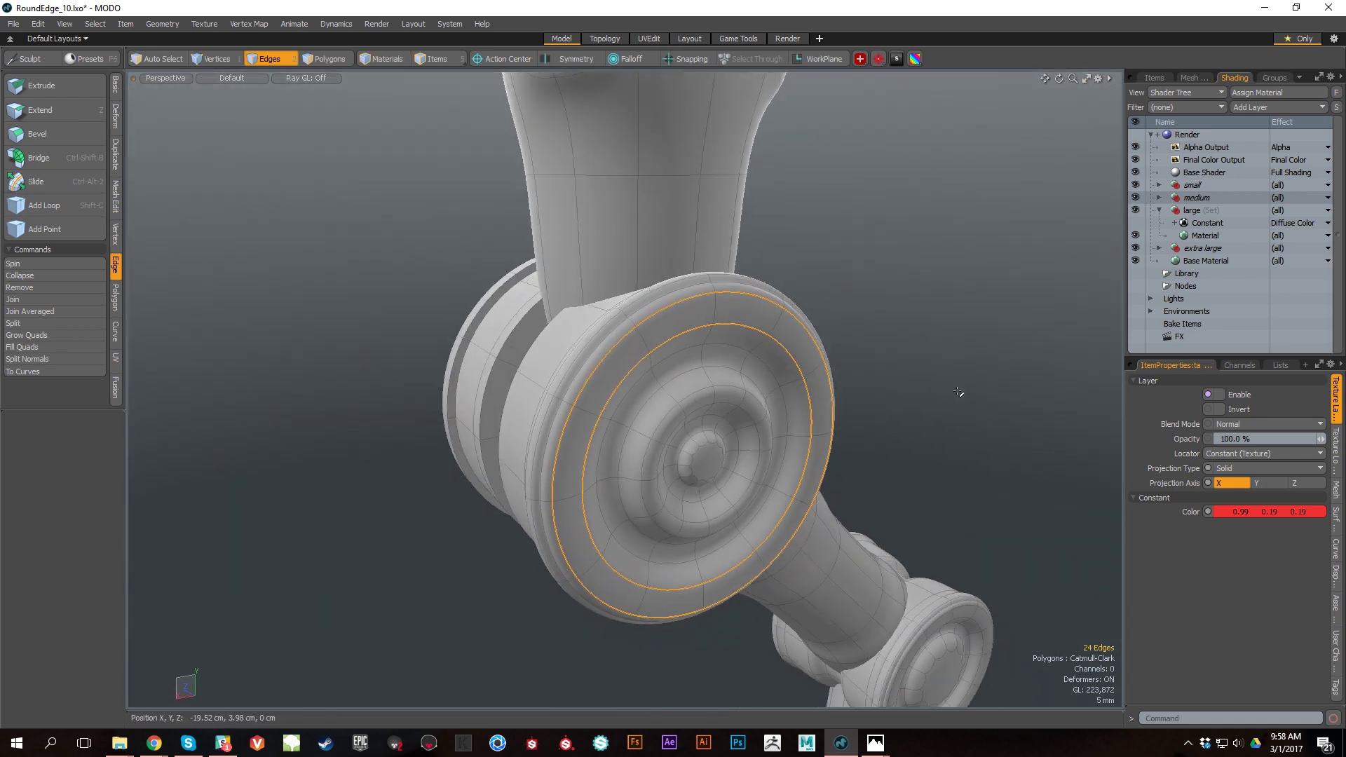
pyautogui.click(878, 59)
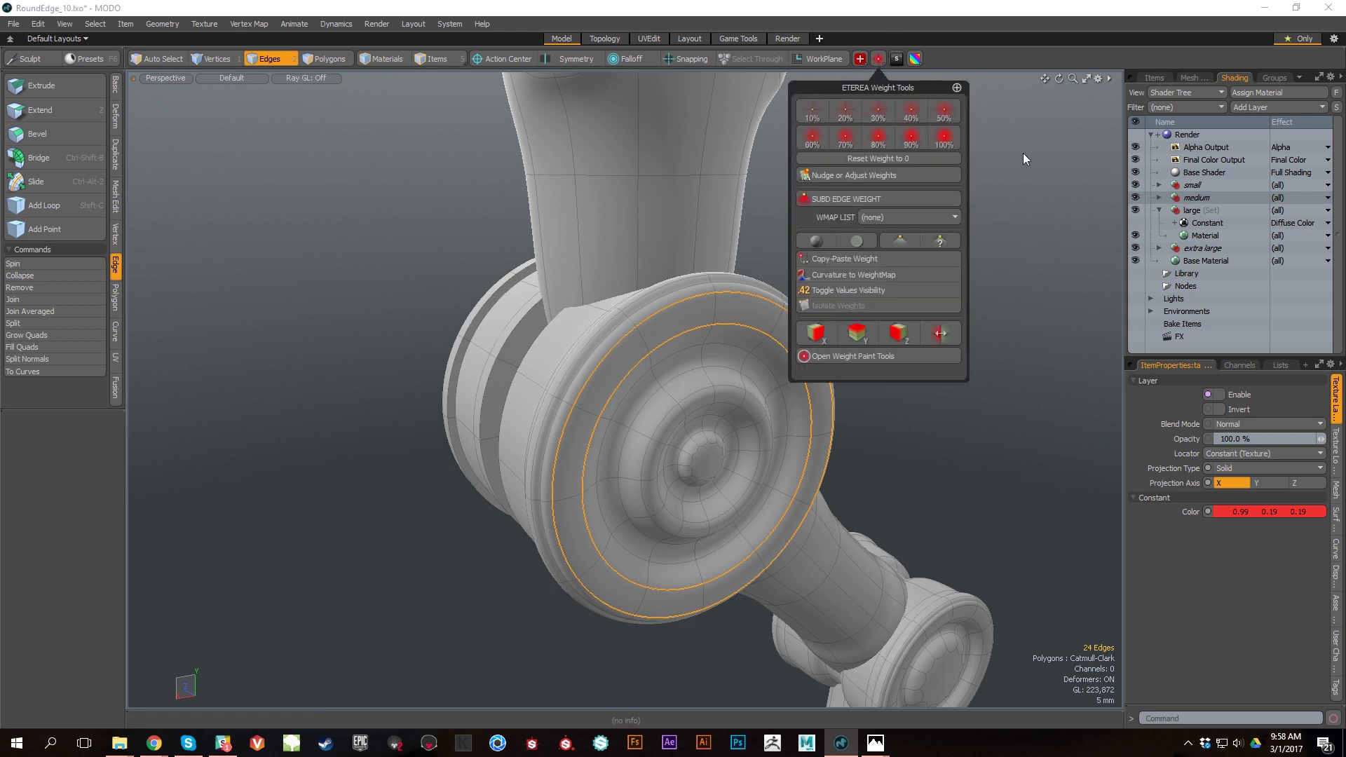
pyautogui.click(877, 59)
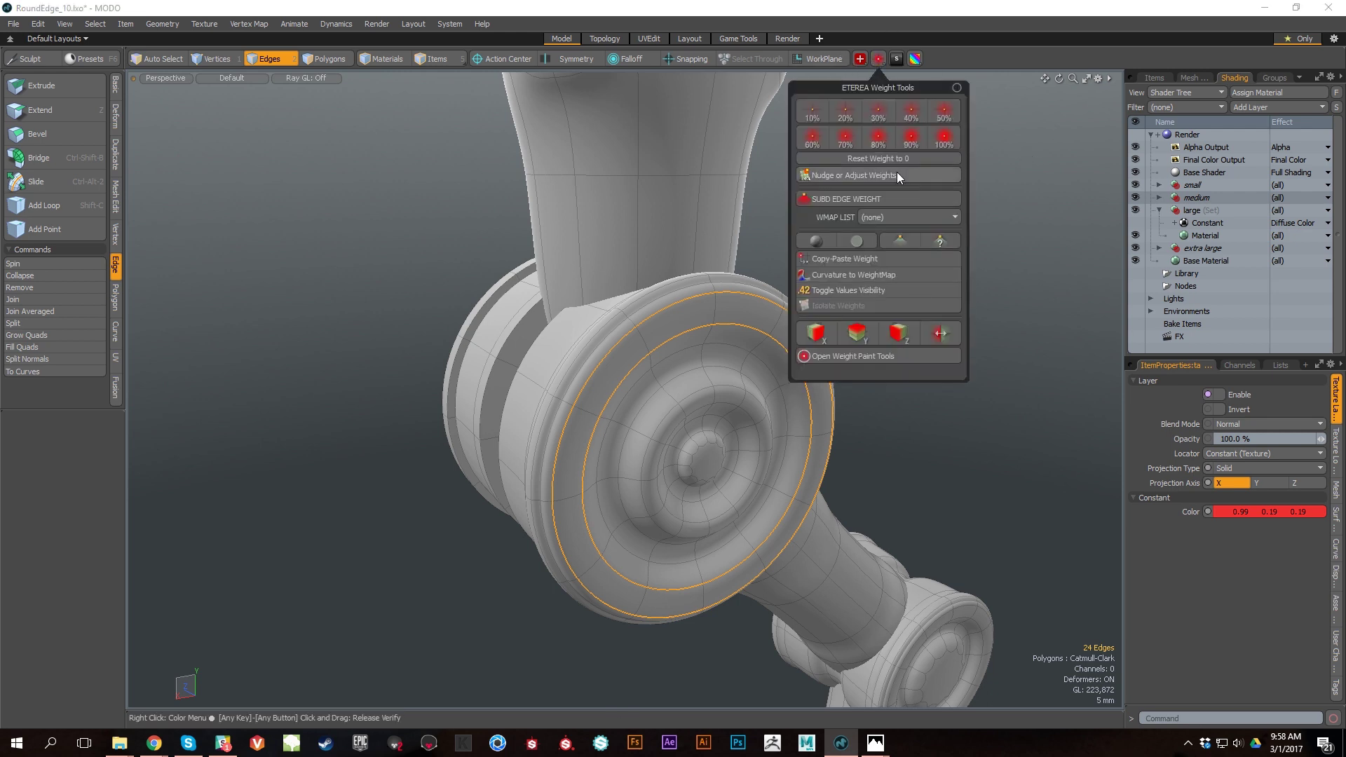
pyautogui.keyDown('alt'); pyautogui.moveTo(1108, 74); pyautogui.dragTo(757, 258); pyautogui.keyUp('alt')
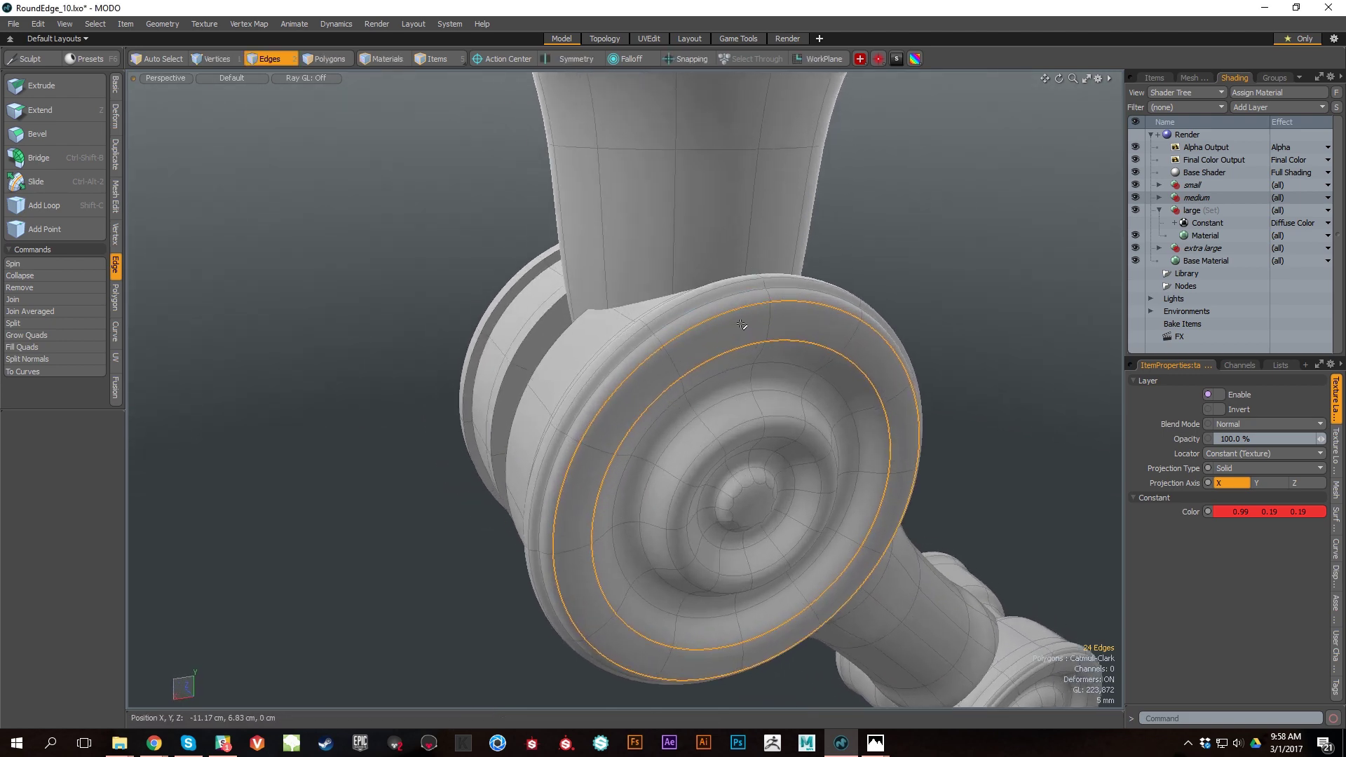
pyautogui.click(881, 58)
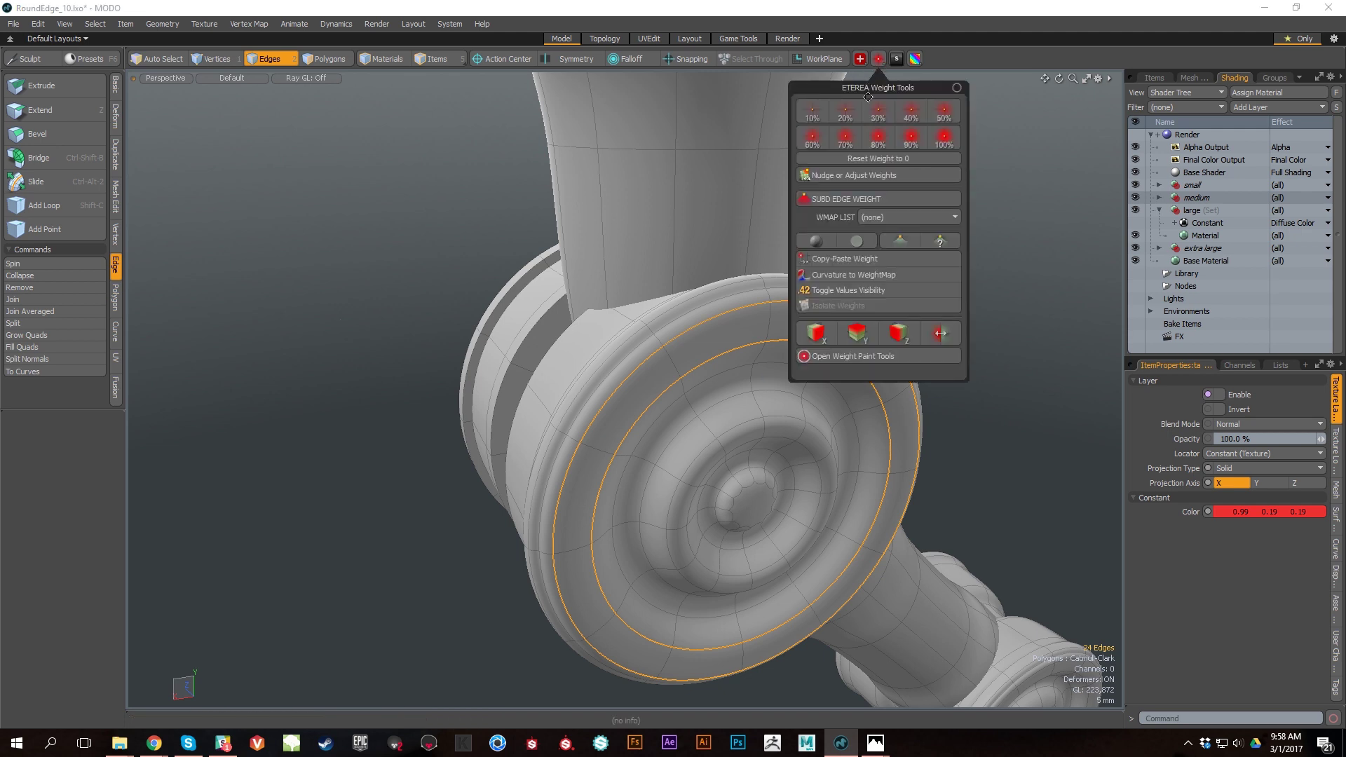
pyautogui.moveTo(869, 99); pyautogui.dragTo(1009, 102)
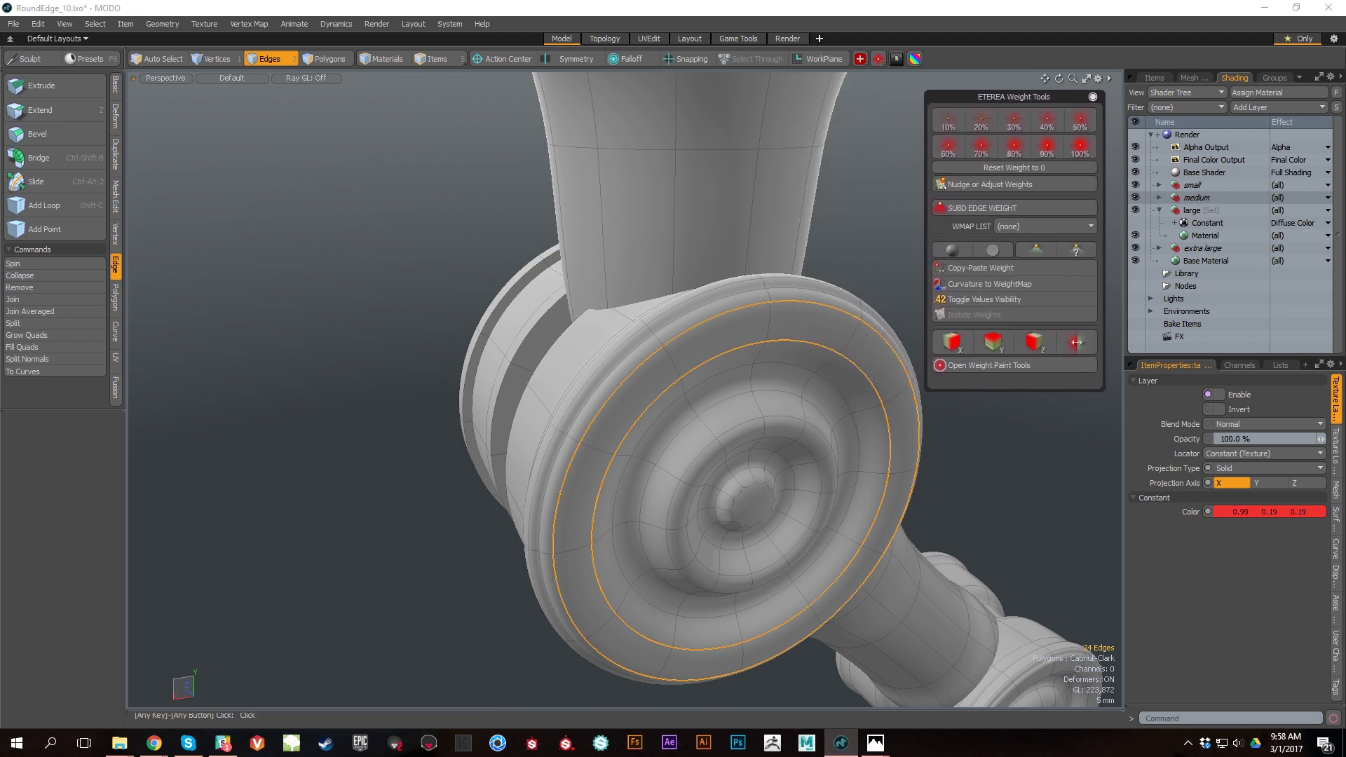
pyautogui.keyDown('alt'); pyautogui.moveTo(767, 249); pyautogui.dragTo(831, 151); pyautogui.keyUp('alt')
pyautogui.click(1087, 147)
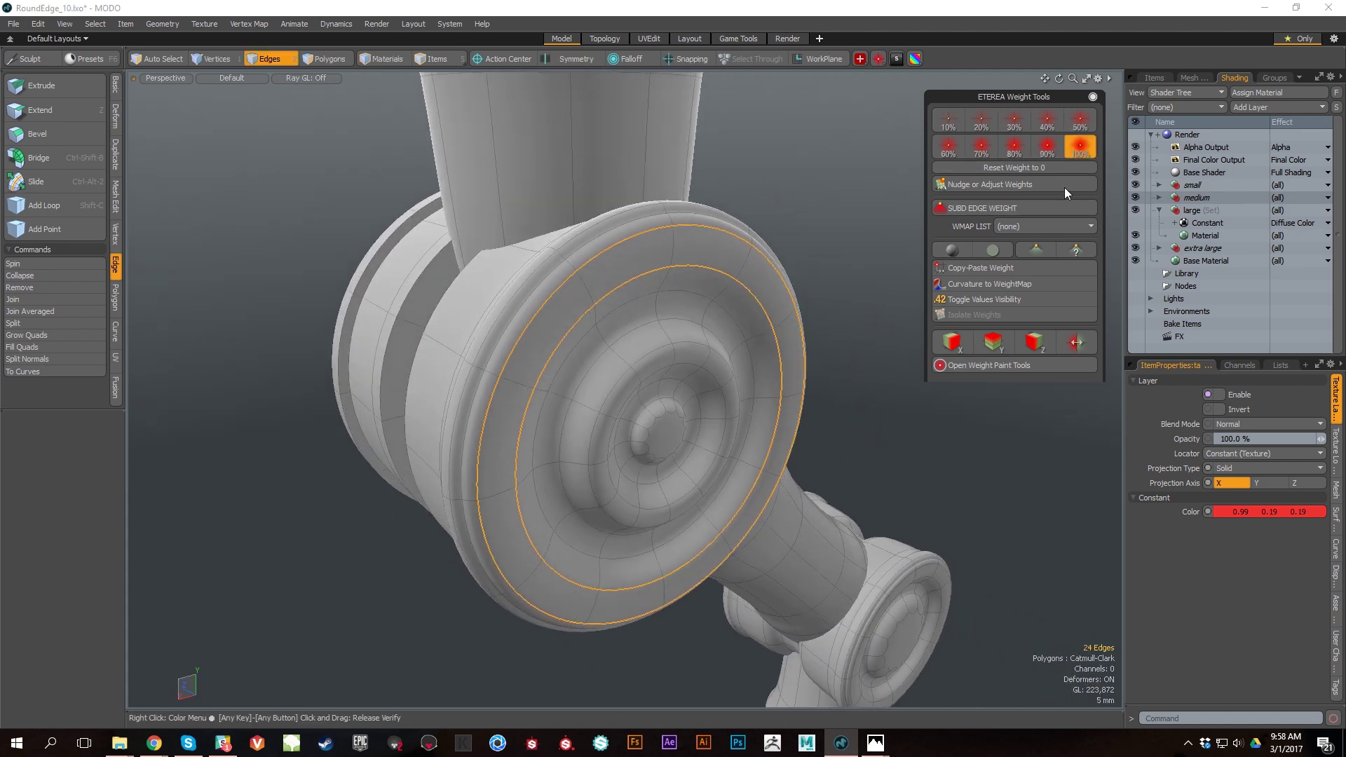
# Step: Select the three neighbouring inner edge loops on the hub's end face and set their weight to 100%
pyautogui.keyDown('alt'); pyautogui.moveTo(652, 351); pyautogui.dragTo(672, 264); pyautogui.keyUp('alt')
pyautogui.doubleClick(672, 276)
pyautogui.keyDown('shift'); pyautogui.doubleClick(672, 303); pyautogui.keyUp('shift')
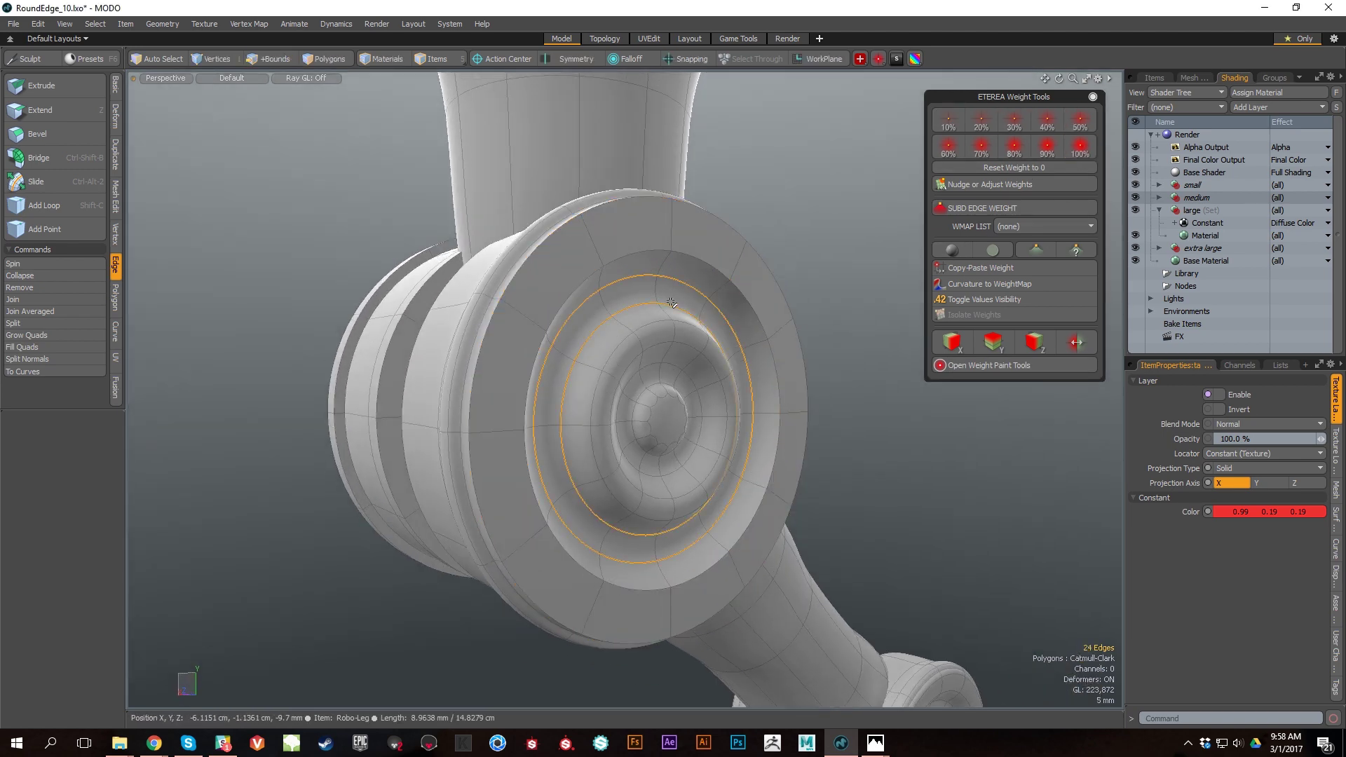
pyautogui.click(1091, 153)
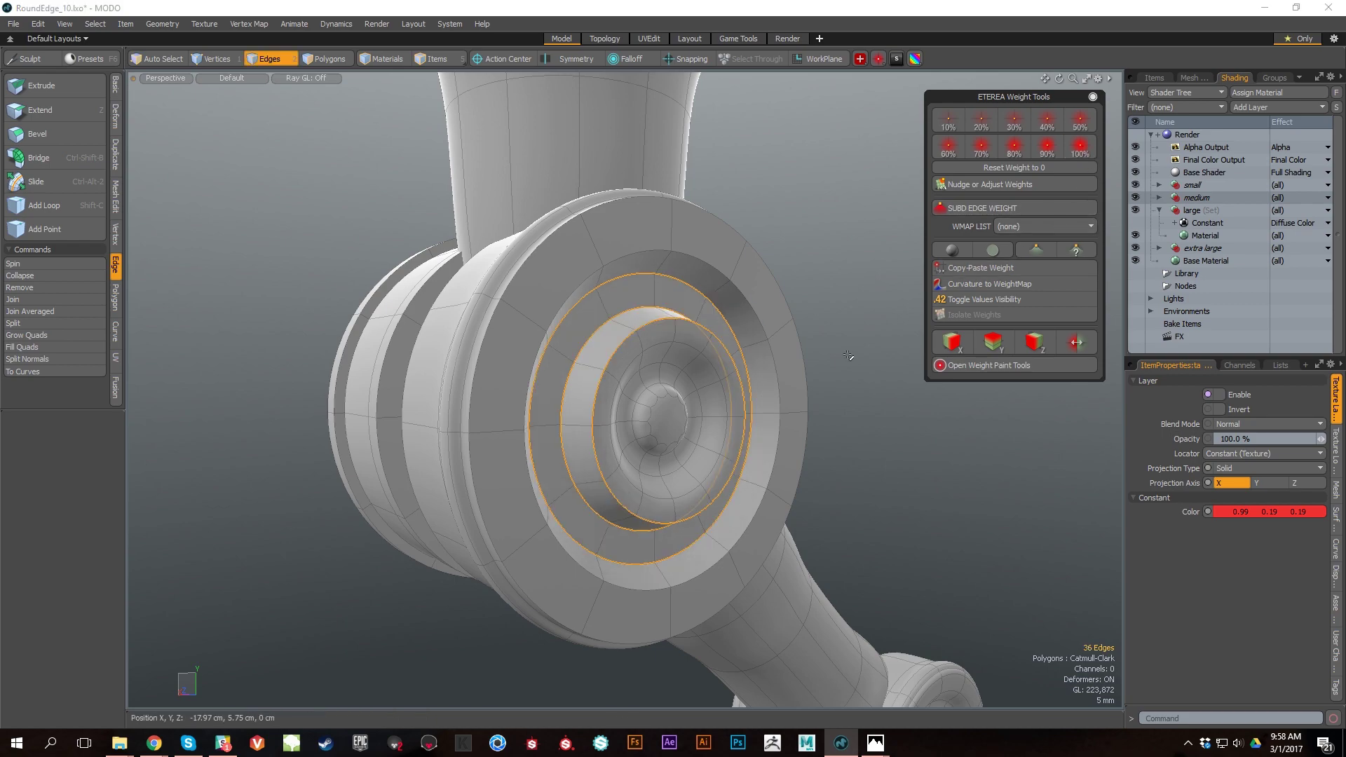
# Step: Reset the weight of the three inner loops to 0 and reapply 100%
pyautogui.keyDown('alt'); pyautogui.moveTo(912, 421); pyautogui.dragTo(666, 438); pyautogui.keyUp('alt')
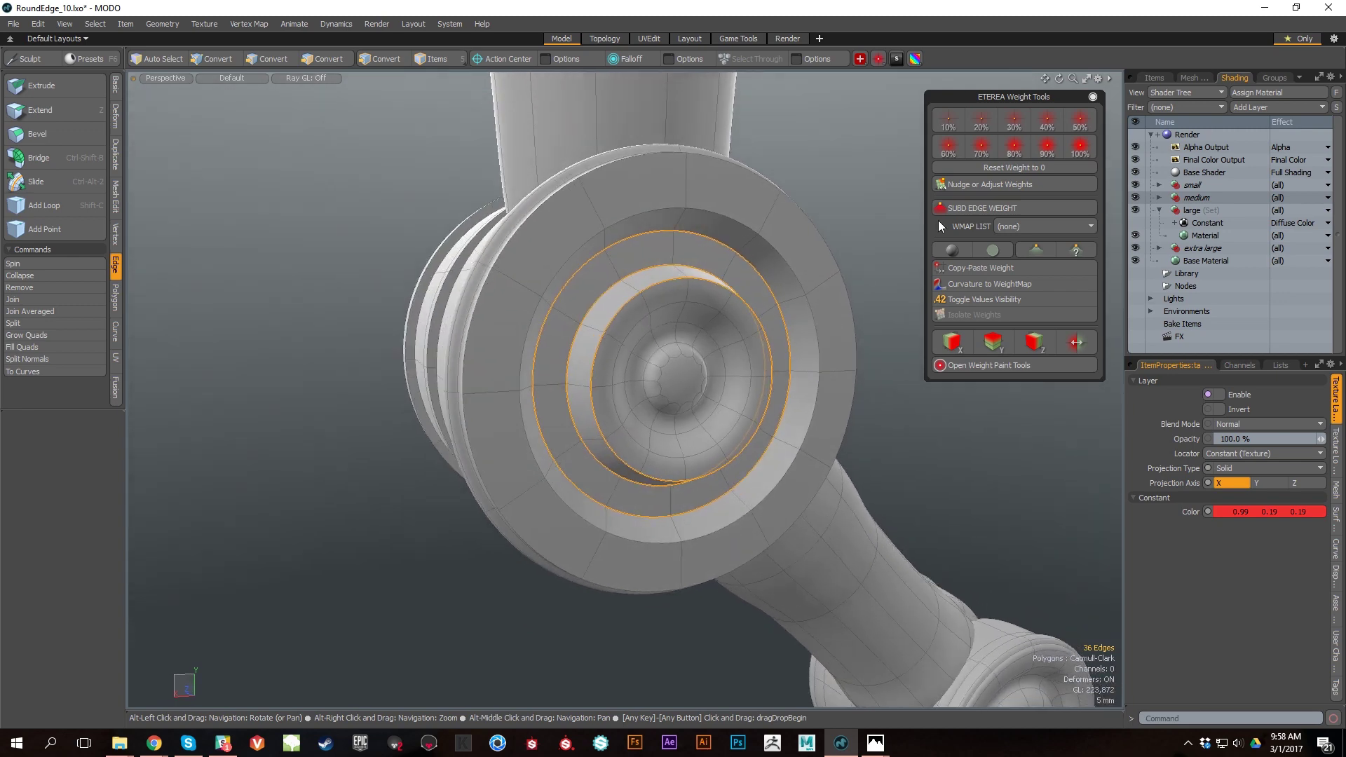
pyautogui.click(994, 167)
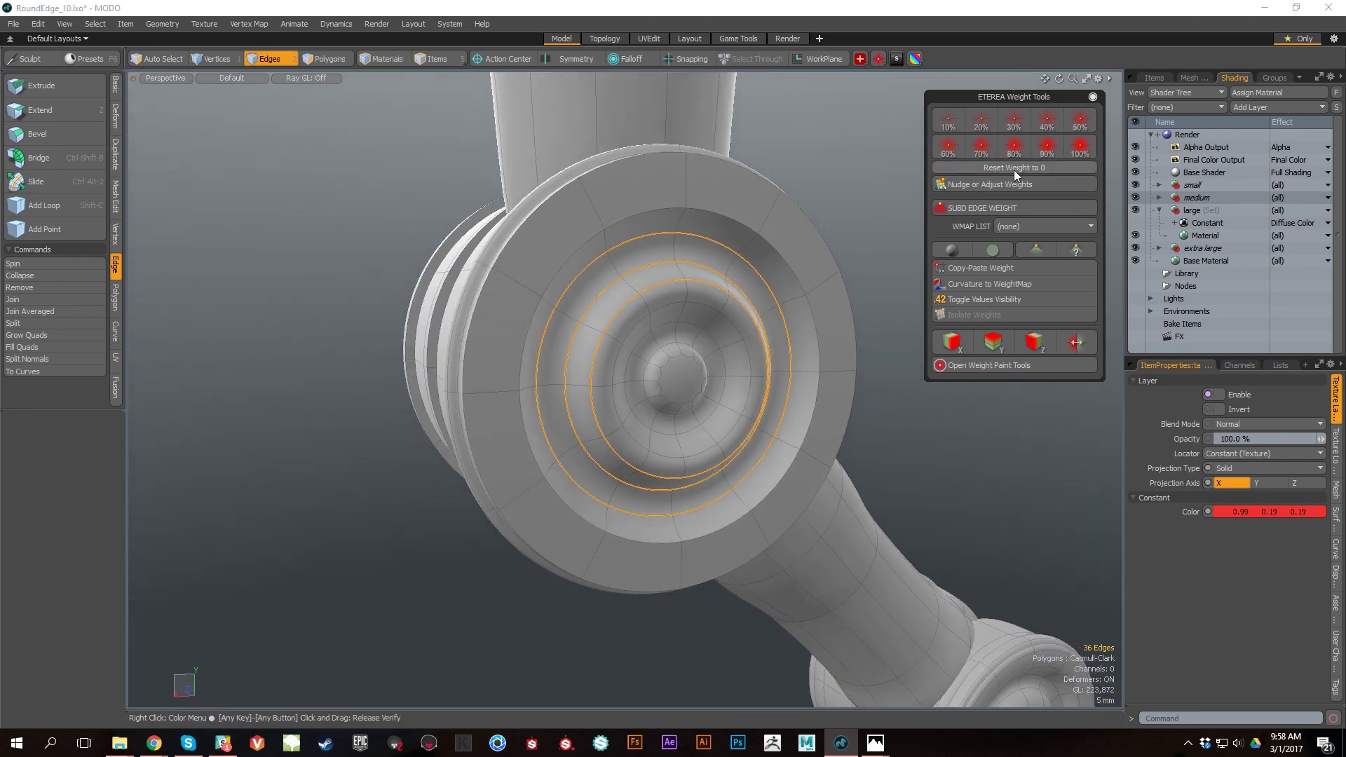
pyautogui.click(1080, 148)
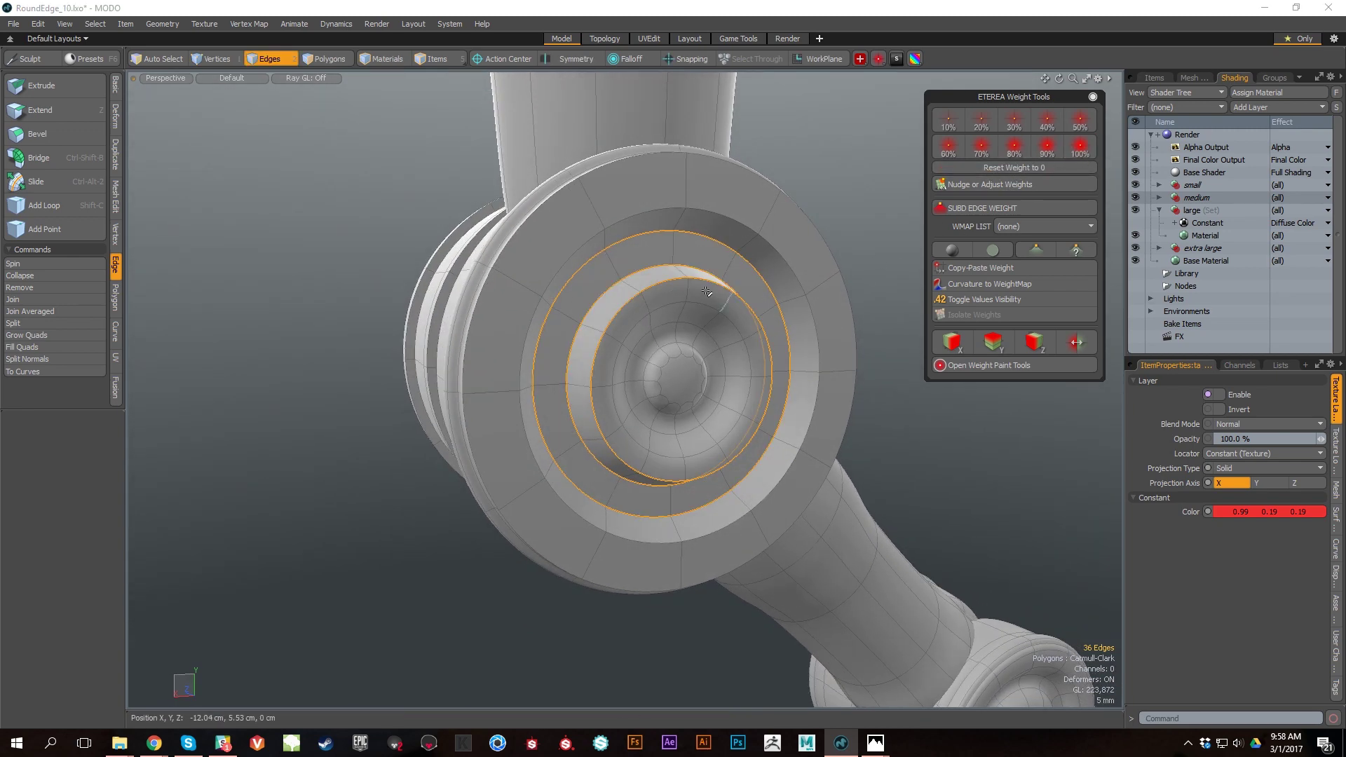
# Step: Add the end face's outer edge loop to the selection, inspect the creased rings, and clear the selection
pyautogui.keyDown('alt'); pyautogui.moveTo(458, 387); pyautogui.dragTo(703, 366); pyautogui.keyUp('alt')
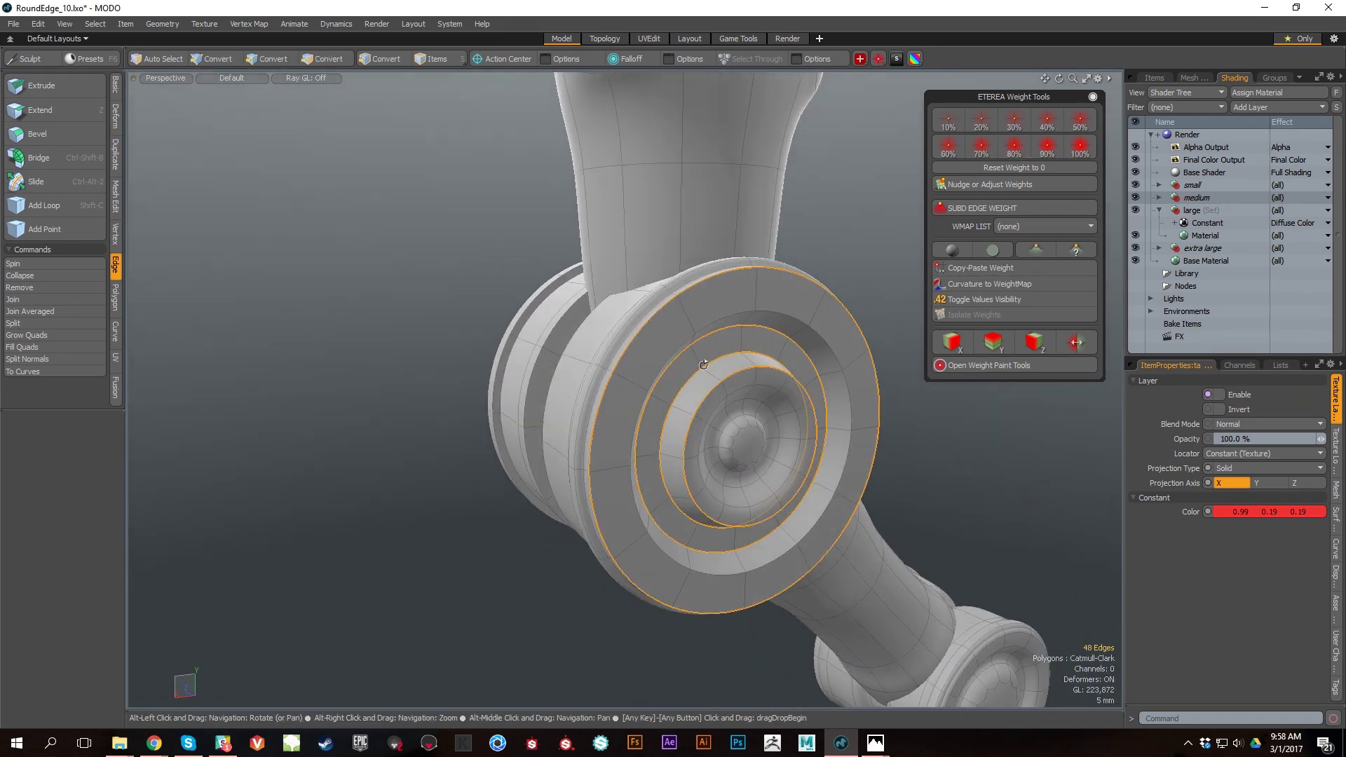
pyautogui.scroll(5, 827, 446)
pyautogui.scroll(-5, 827, 447)
pyautogui.keyDown('alt'); pyautogui.moveTo(828, 447); pyautogui.dragTo(792, 404); pyautogui.keyUp('alt')
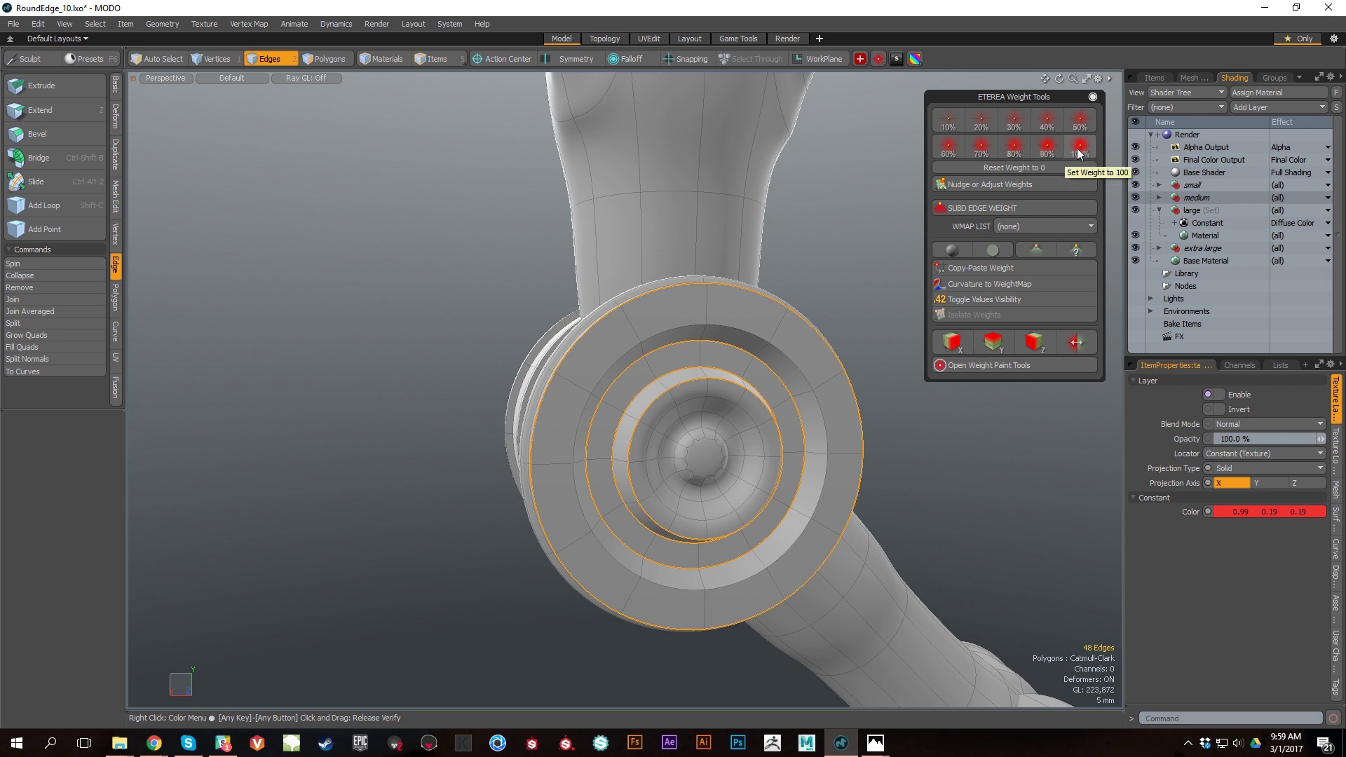
pyautogui.click(1042, 250)
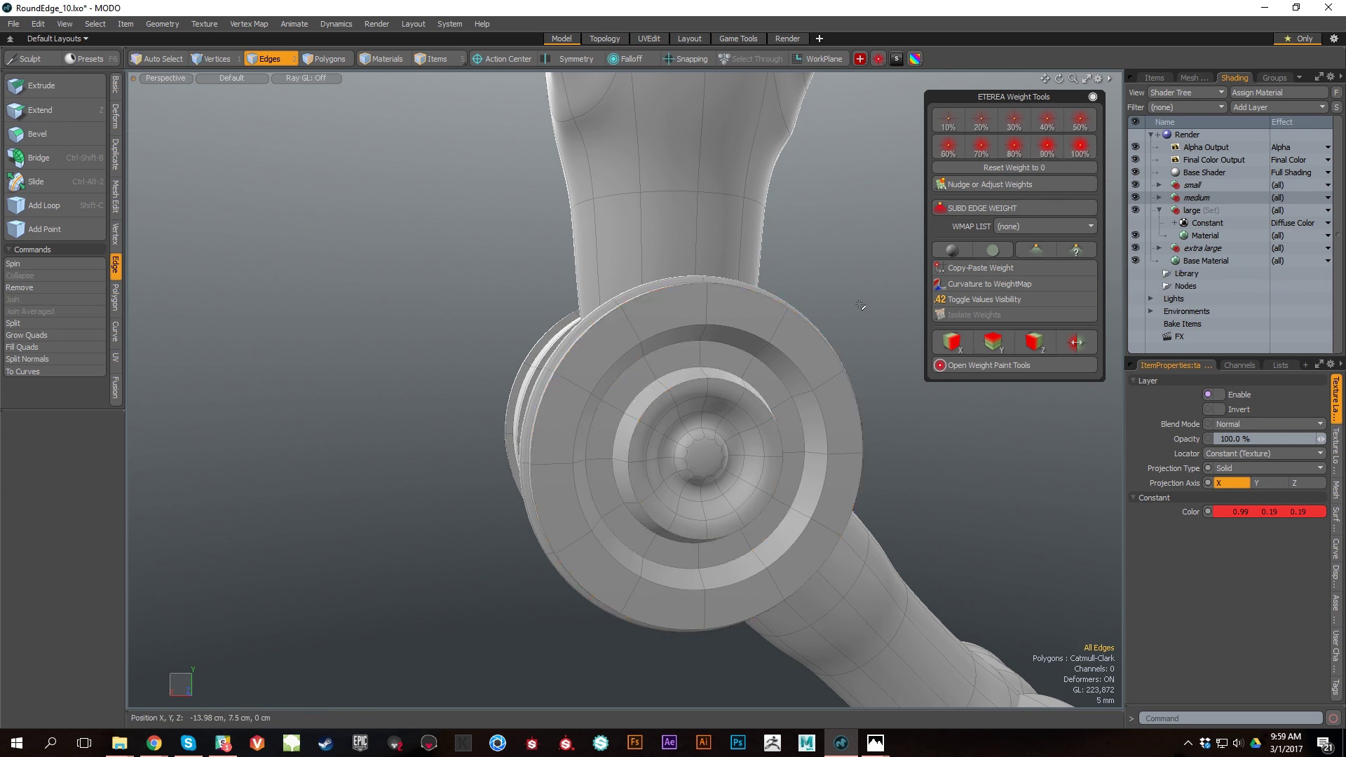
# Step: Select all weighted edges with the ETEREA Weight Tools and inspect them on the other side of the hub
pyautogui.click(1039, 244)
pyautogui.keyDown('alt'); pyautogui.moveTo(920, 375); pyautogui.dragTo(729, 280); pyautogui.keyUp('alt')
pyautogui.keyDown('alt'); pyautogui.moveTo(730, 281); pyautogui.dragTo(564, 295, button='right'); pyautogui.keyUp('alt')
pyautogui.keyDown('alt'); pyautogui.moveTo(564, 294); pyautogui.dragTo(692, 369); pyautogui.keyUp('alt')
pyautogui.keyDown('alt'); pyautogui.moveTo(693, 369); pyautogui.dragTo(554, 323, button='right'); pyautogui.keyUp('alt')
pyautogui.keyDown('alt'); pyautogui.moveTo(554, 323); pyautogui.dragTo(756, 343); pyautogui.keyUp('alt')
pyautogui.keyDown('alt'); pyautogui.moveTo(757, 343); pyautogui.dragTo(729, 347, button='right'); pyautogui.keyUp('alt')
pyautogui.moveTo(729, 347)
pyautogui.keyDown('alt'); pyautogui.mouseDown()
pyautogui.moveTo(659, 360)
pyautogui.moveTo(704, 344)
pyautogui.mouseUp(); pyautogui.keyUp('alt')
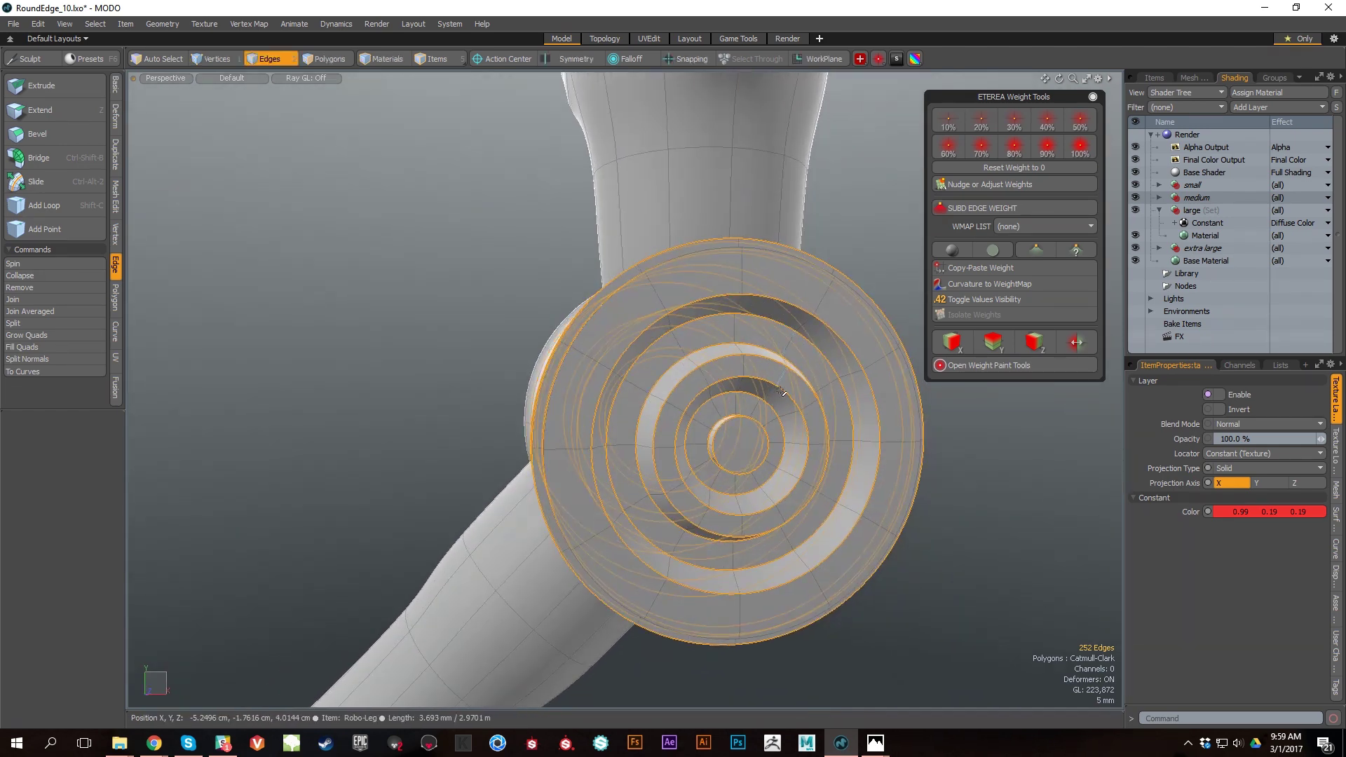
pyautogui.keyDown('alt'); pyautogui.moveTo(742, 503); pyautogui.dragTo(763, 444); pyautogui.keyUp('alt')
# Step: Move the weight palette aside, select the four edge loops around the hub's stepped rim, and set their weight to 100%
pyautogui.moveTo(1024, 100); pyautogui.dragTo(1074, 113)
pyautogui.keyDown('alt'); pyautogui.moveTo(491, 379); pyautogui.dragTo(595, 330); pyautogui.keyUp('alt')
pyautogui.scroll(3, 663, 428)
pyautogui.doubleClick(618, 382)
pyautogui.keyDown('shift'); pyautogui.doubleClick(605, 336); pyautogui.keyUp('shift')
pyautogui.keyDown('shift'); pyautogui.doubleClick(635, 393); pyautogui.keyUp('shift')
pyautogui.keyDown('alt'); pyautogui.moveTo(634, 392); pyautogui.dragTo(729, 374); pyautogui.keyUp('alt')
pyautogui.keyDown('shift'); pyautogui.doubleClick(737, 377); pyautogui.keyUp('shift')
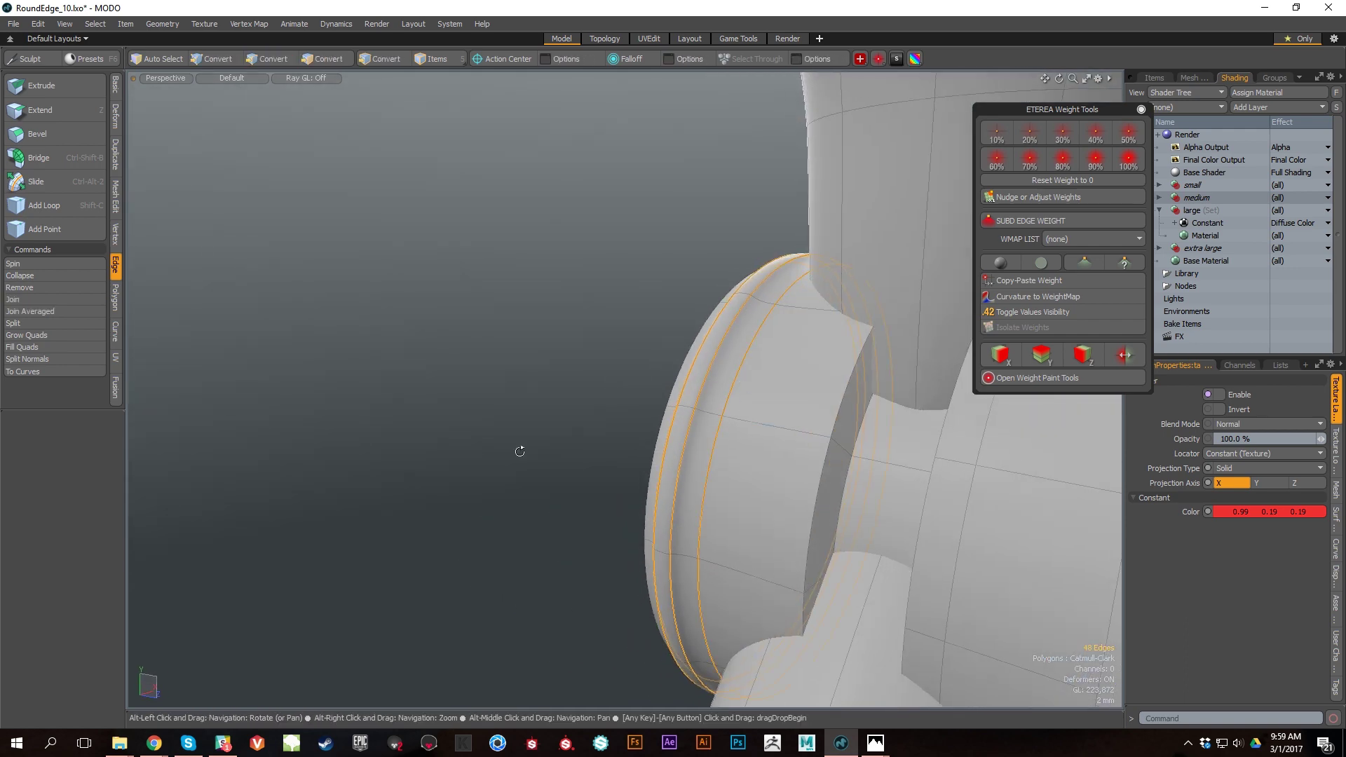
pyautogui.keyDown('alt'); pyautogui.moveTo(520, 448); pyautogui.dragTo(757, 428); pyautogui.keyUp('alt')
pyautogui.click(1122, 159)
# Step: Close the weight palette, clear the selection, and examine the creased hub from several sides
pyautogui.keyDown('alt'); pyautogui.moveTo(368, 463); pyautogui.dragTo(902, 465); pyautogui.keyUp('alt')
pyautogui.keyDown('alt'); pyautogui.moveTo(718, 545); pyautogui.dragTo(393, 541); pyautogui.keyUp('alt')
pyautogui.keyDown('alt'); pyautogui.moveTo(797, 549); pyautogui.dragTo(712, 530, button='right'); pyautogui.keyUp('alt')
pyautogui.keyDown('alt'); pyautogui.moveTo(712, 529); pyautogui.dragTo(683, 448, button='middle'); pyautogui.keyUp('alt')
pyautogui.keyDown('alt'); pyautogui.moveTo(684, 447); pyautogui.dragTo(756, 443, button='right'); pyautogui.keyUp('alt')
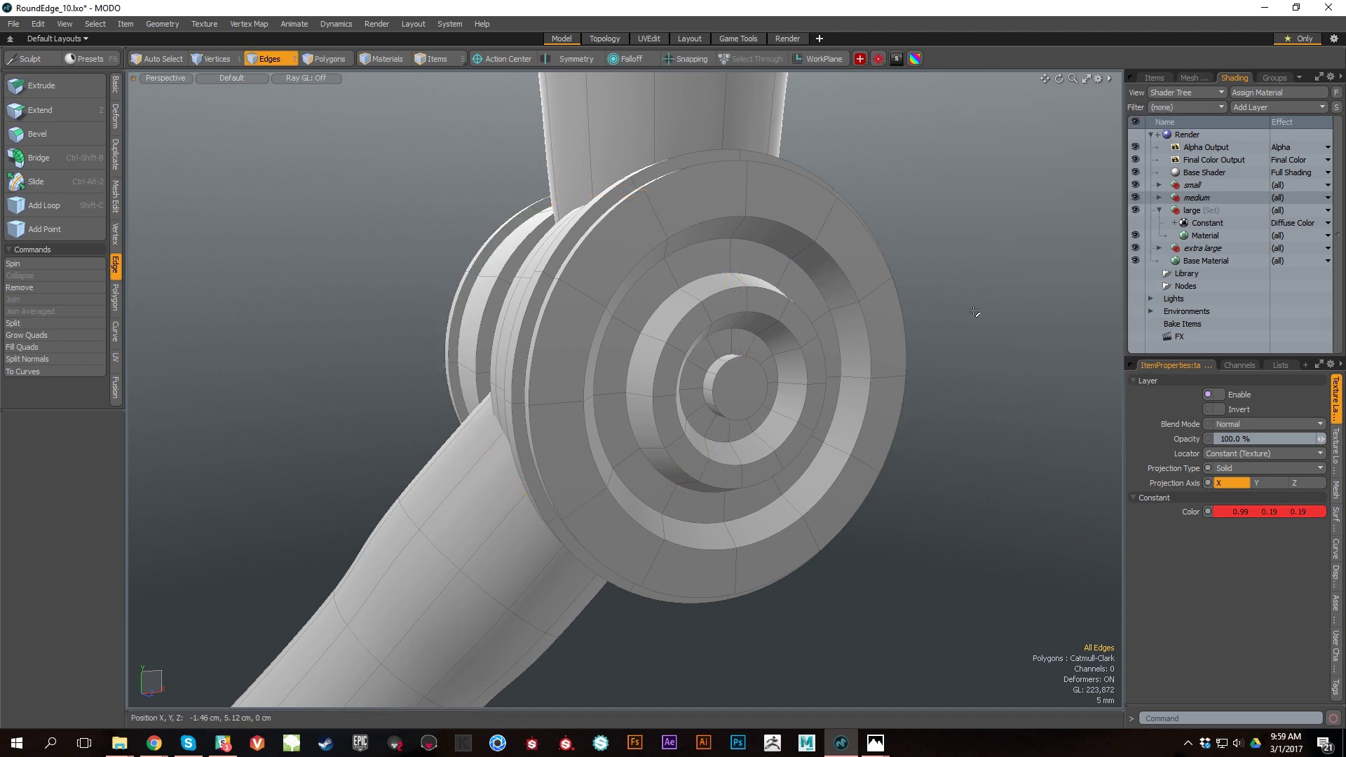
pyautogui.keyDown('alt'); pyautogui.moveTo(973, 304); pyautogui.dragTo(922, 373, button='right'); pyautogui.keyUp('alt')
pyautogui.keyDown('alt'); pyautogui.moveTo(923, 373); pyautogui.dragTo(961, 355); pyautogui.keyUp('alt')
pyautogui.keyDown('alt'); pyautogui.moveTo(962, 355); pyautogui.dragTo(934, 500, button='middle'); pyautogui.keyUp('alt')
pyautogui.keyDown('alt'); pyautogui.moveTo(934, 499); pyautogui.dragTo(905, 472, button='right'); pyautogui.keyUp('alt')
pyautogui.keyDown('alt'); pyautogui.moveTo(905, 472); pyautogui.dragTo(850, 456, button='middle'); pyautogui.keyUp('alt')
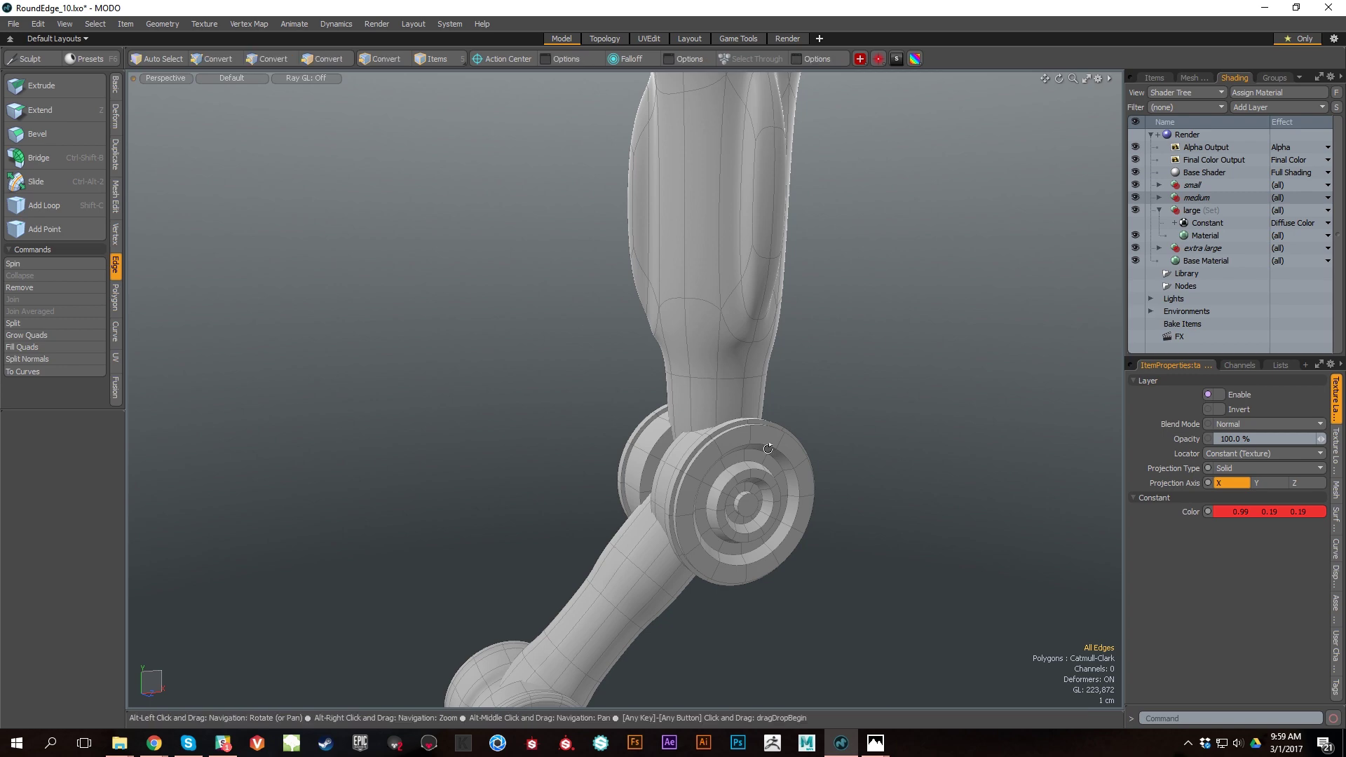
# Step: Select the edge loop around the hub's outer rim
pyautogui.keyDown('alt'); pyautogui.moveTo(737, 449); pyautogui.dragTo(785, 452); pyautogui.keyUp('alt')
pyautogui.keyDown('alt'); pyautogui.moveTo(785, 453); pyautogui.dragTo(827, 529, button='right'); pyautogui.keyUp('alt')
pyautogui.keyDown('alt'); pyautogui.moveTo(827, 528); pyautogui.dragTo(748, 343); pyautogui.keyUp('alt')
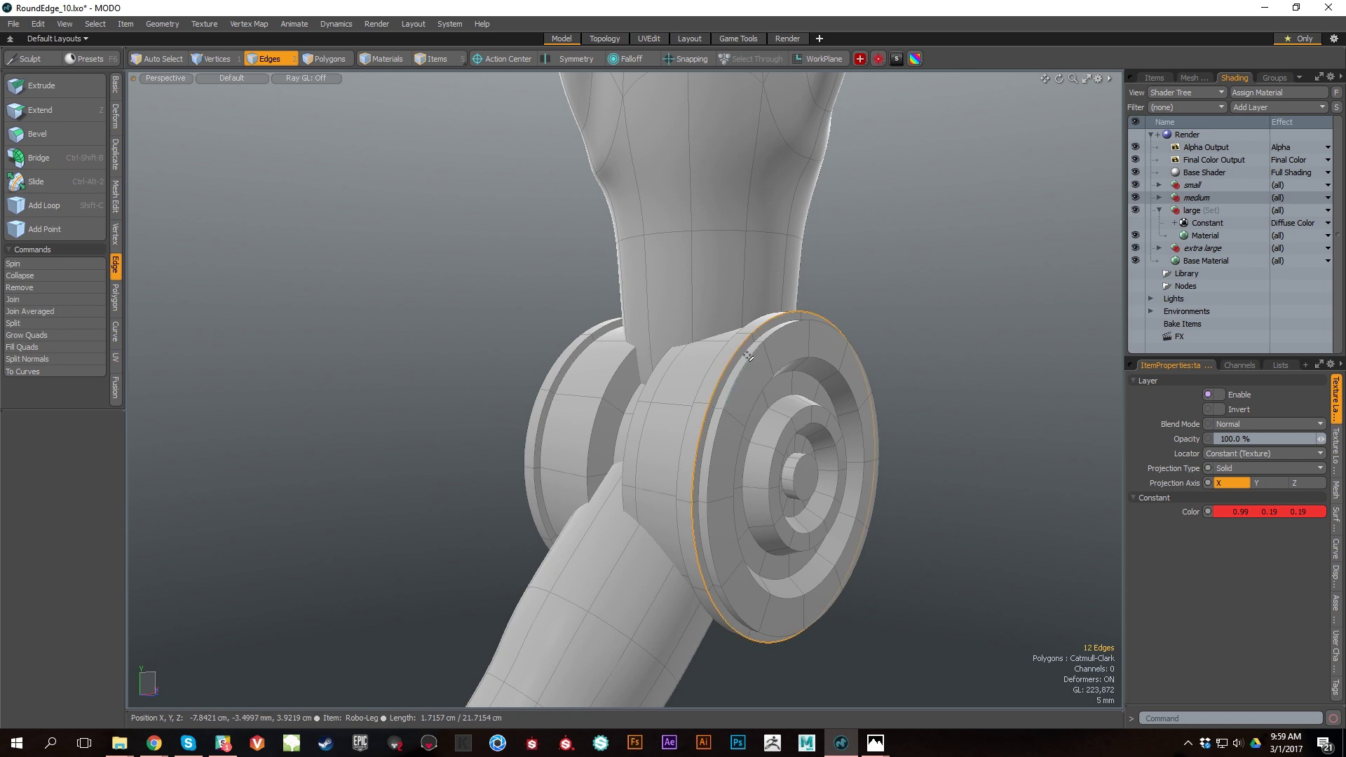